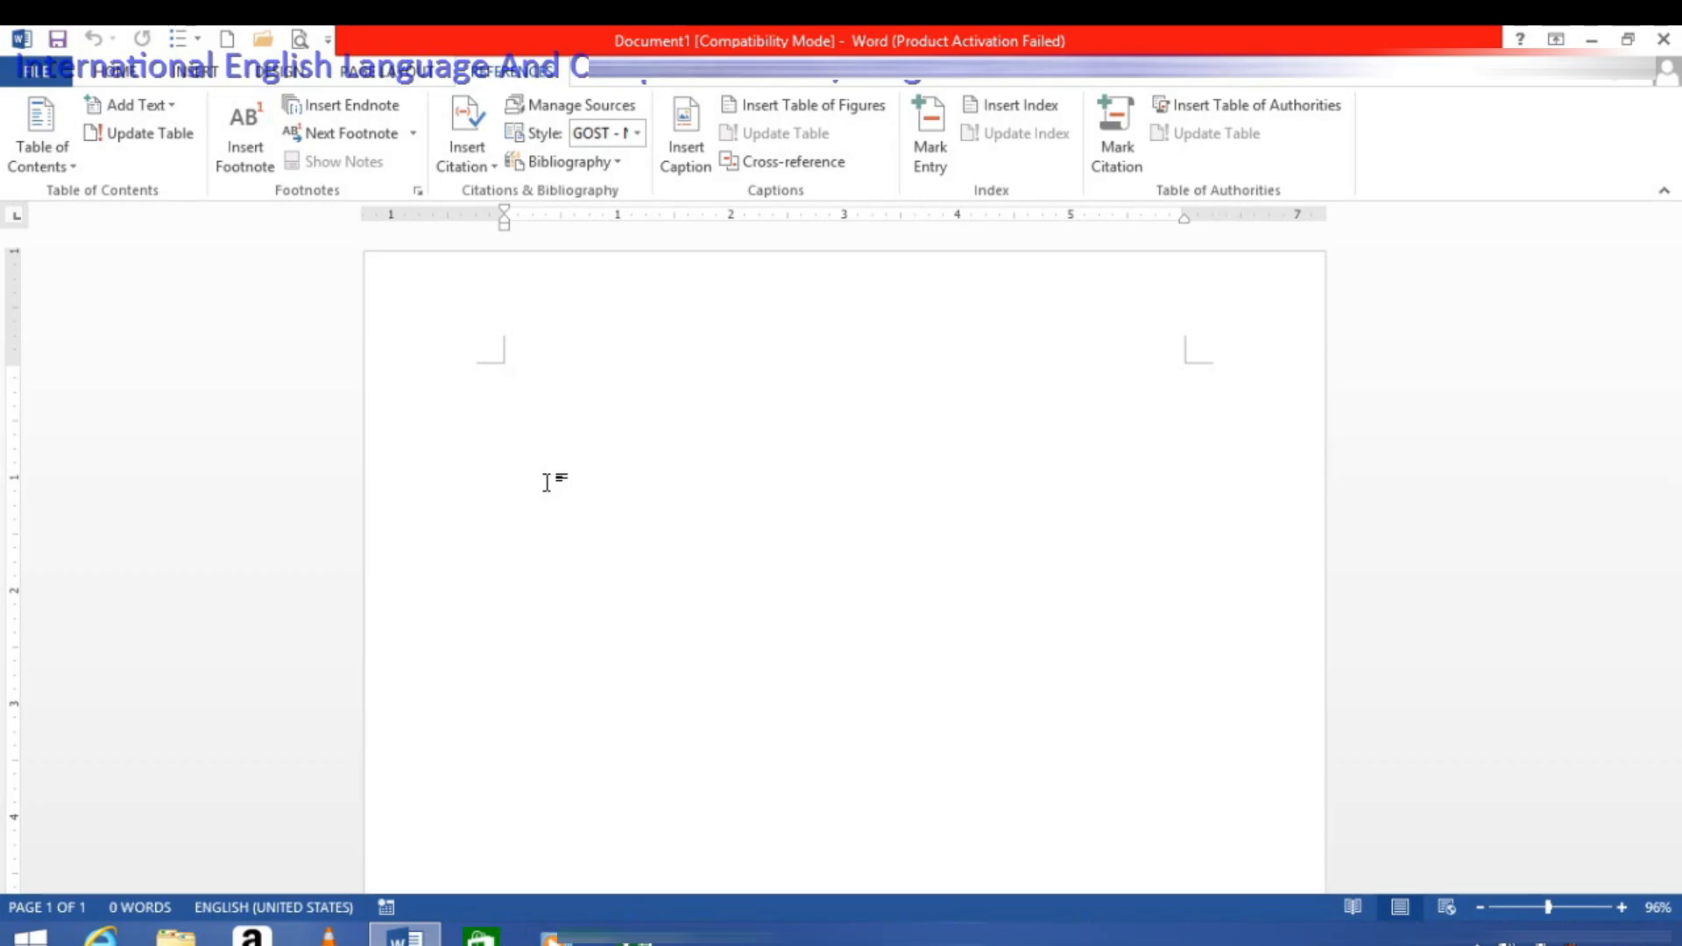
# Step: Enter the title "Computer" and generate sample paragraphs below it with =rand()
pyautogui.write('q')
pyautogui.write('omputer')
pyautogui.press('Return')
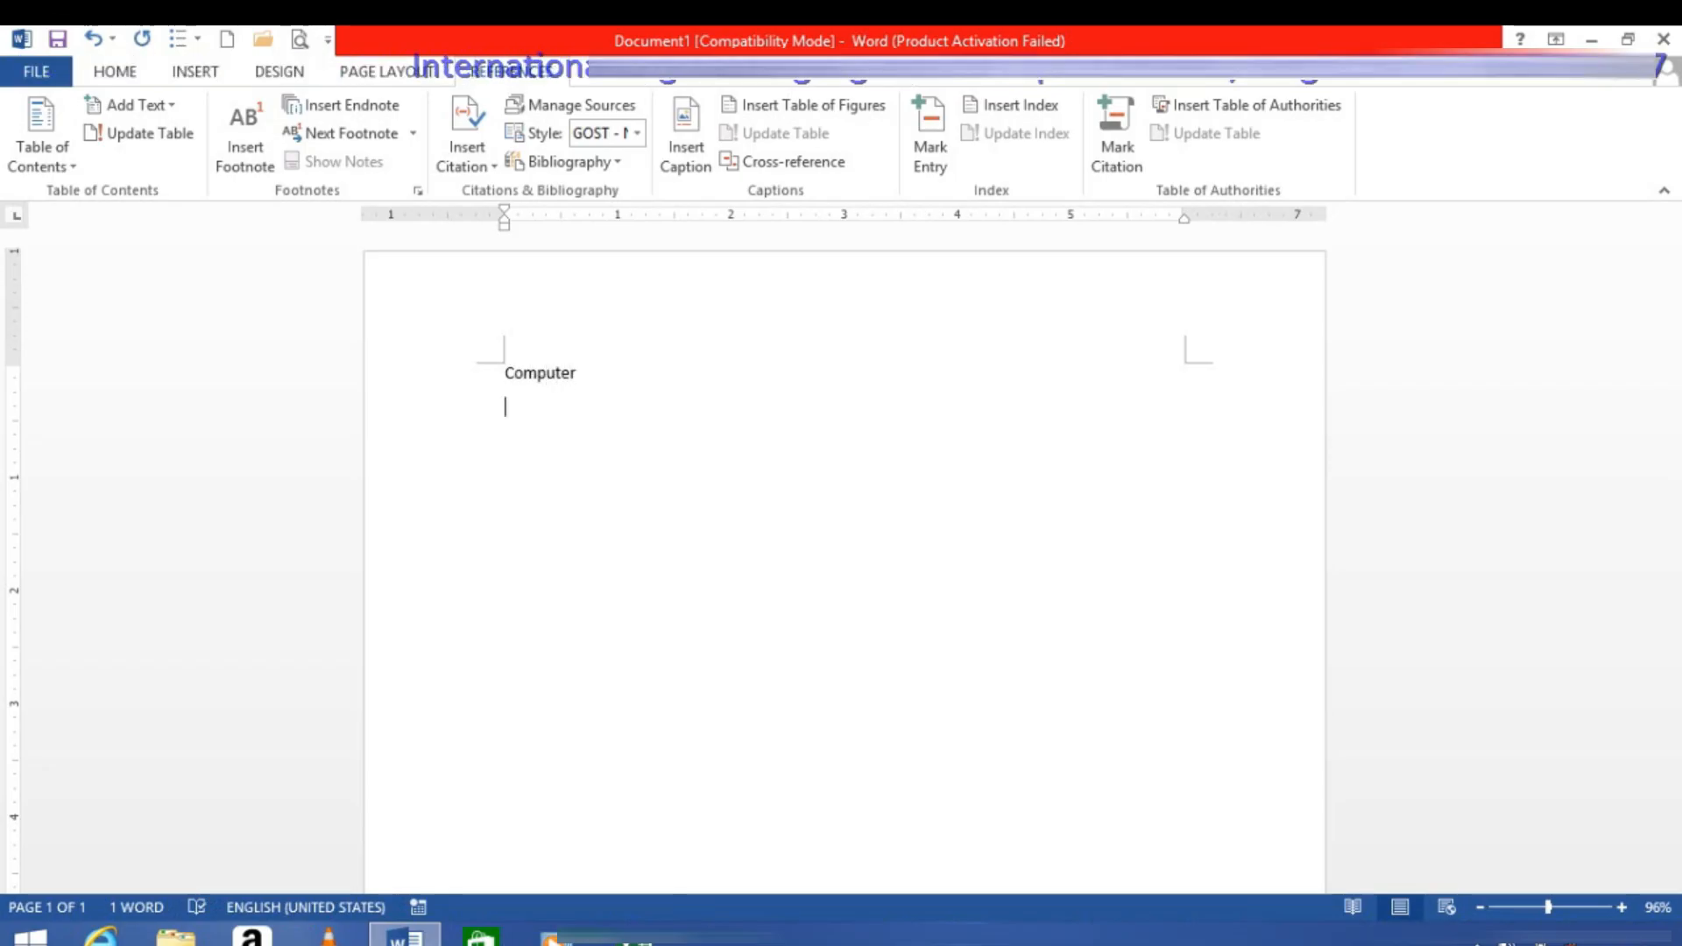
pyautogui.write('=rand')
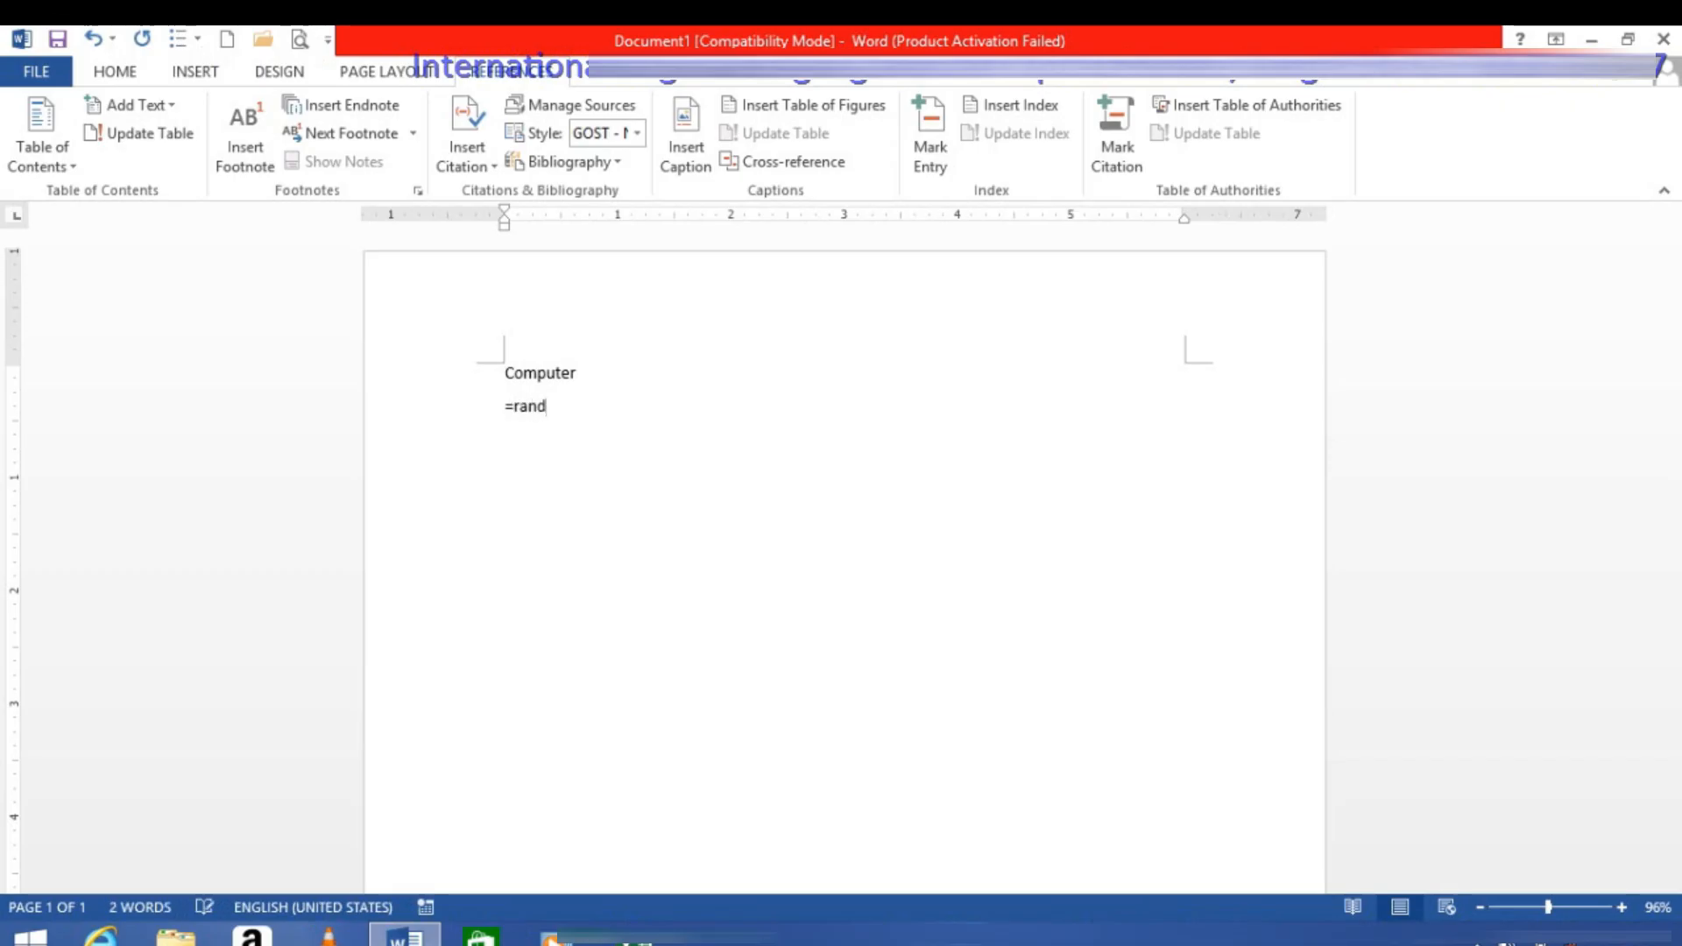
pyautogui.write('()')
pyautogui.press('Return')
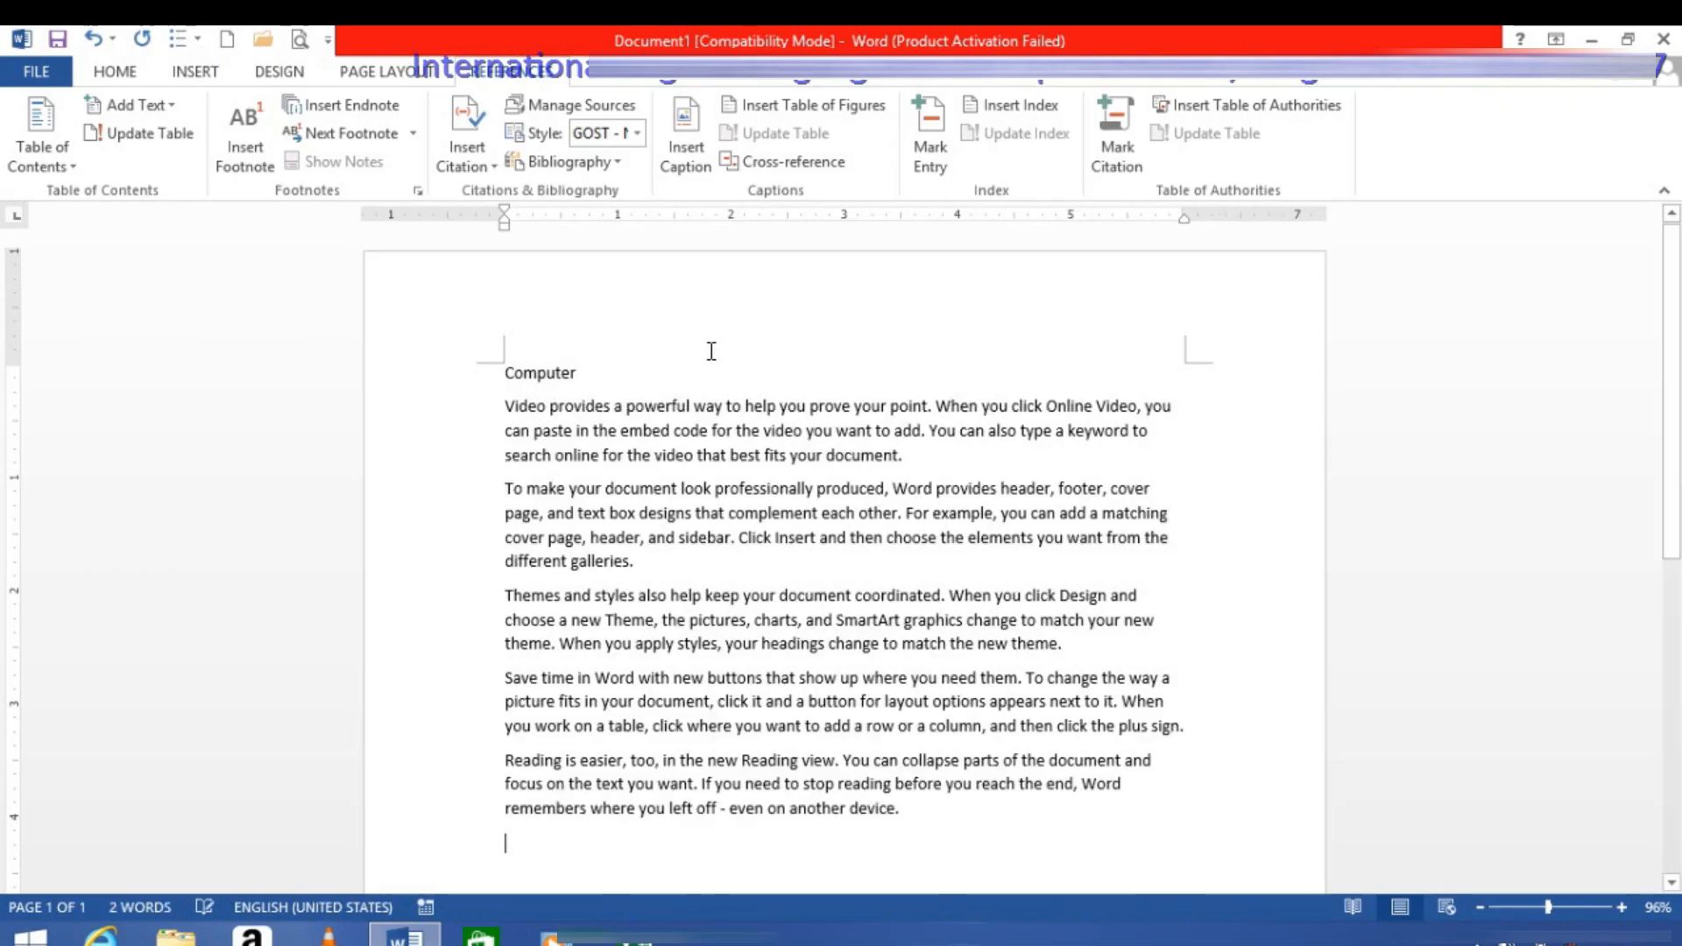
# Step: Apply the Heading 1 style to the "Computer" title
pyautogui.click(452, 358)
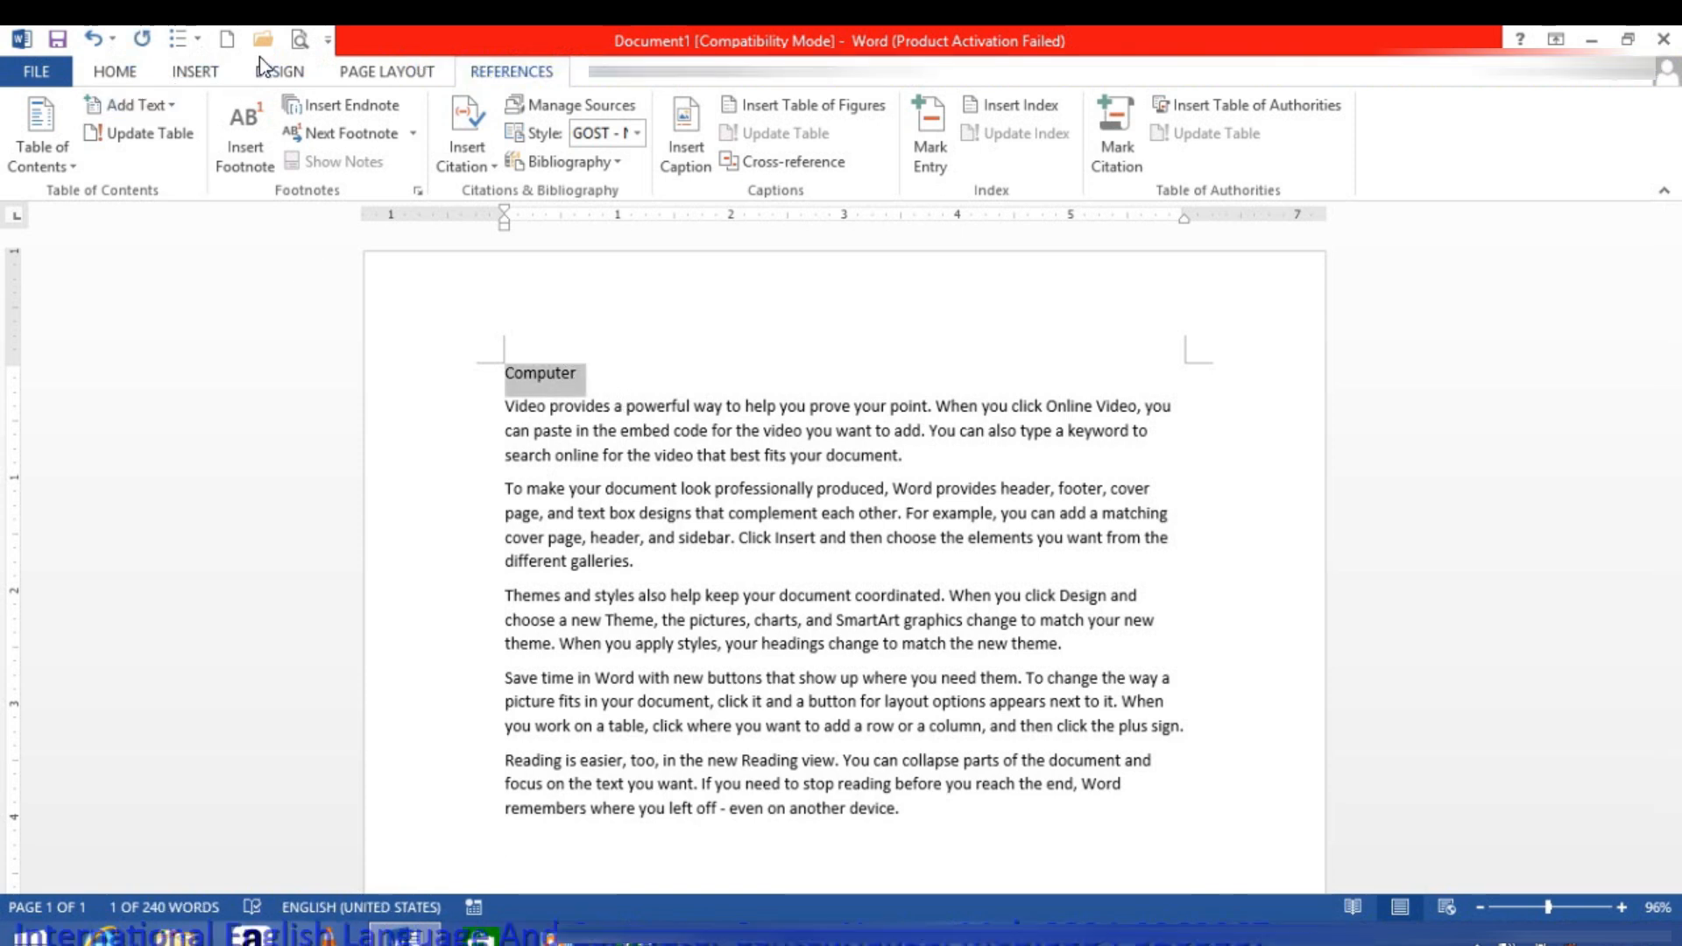
pyautogui.click(291, 76)
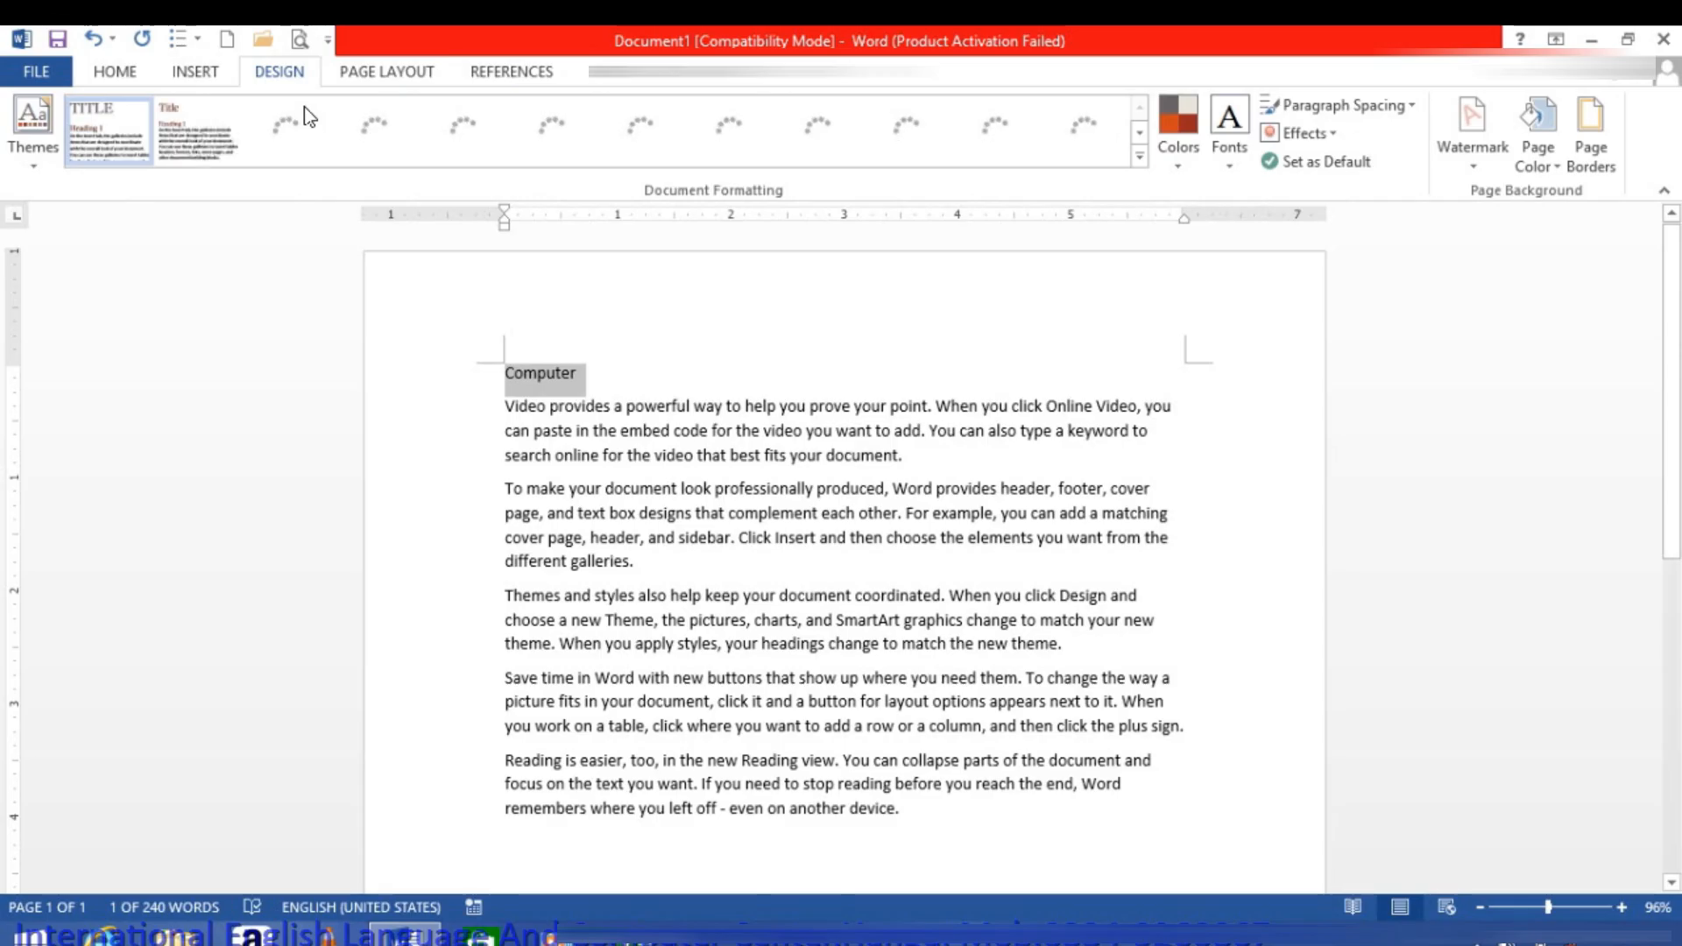
pyautogui.click(103, 73)
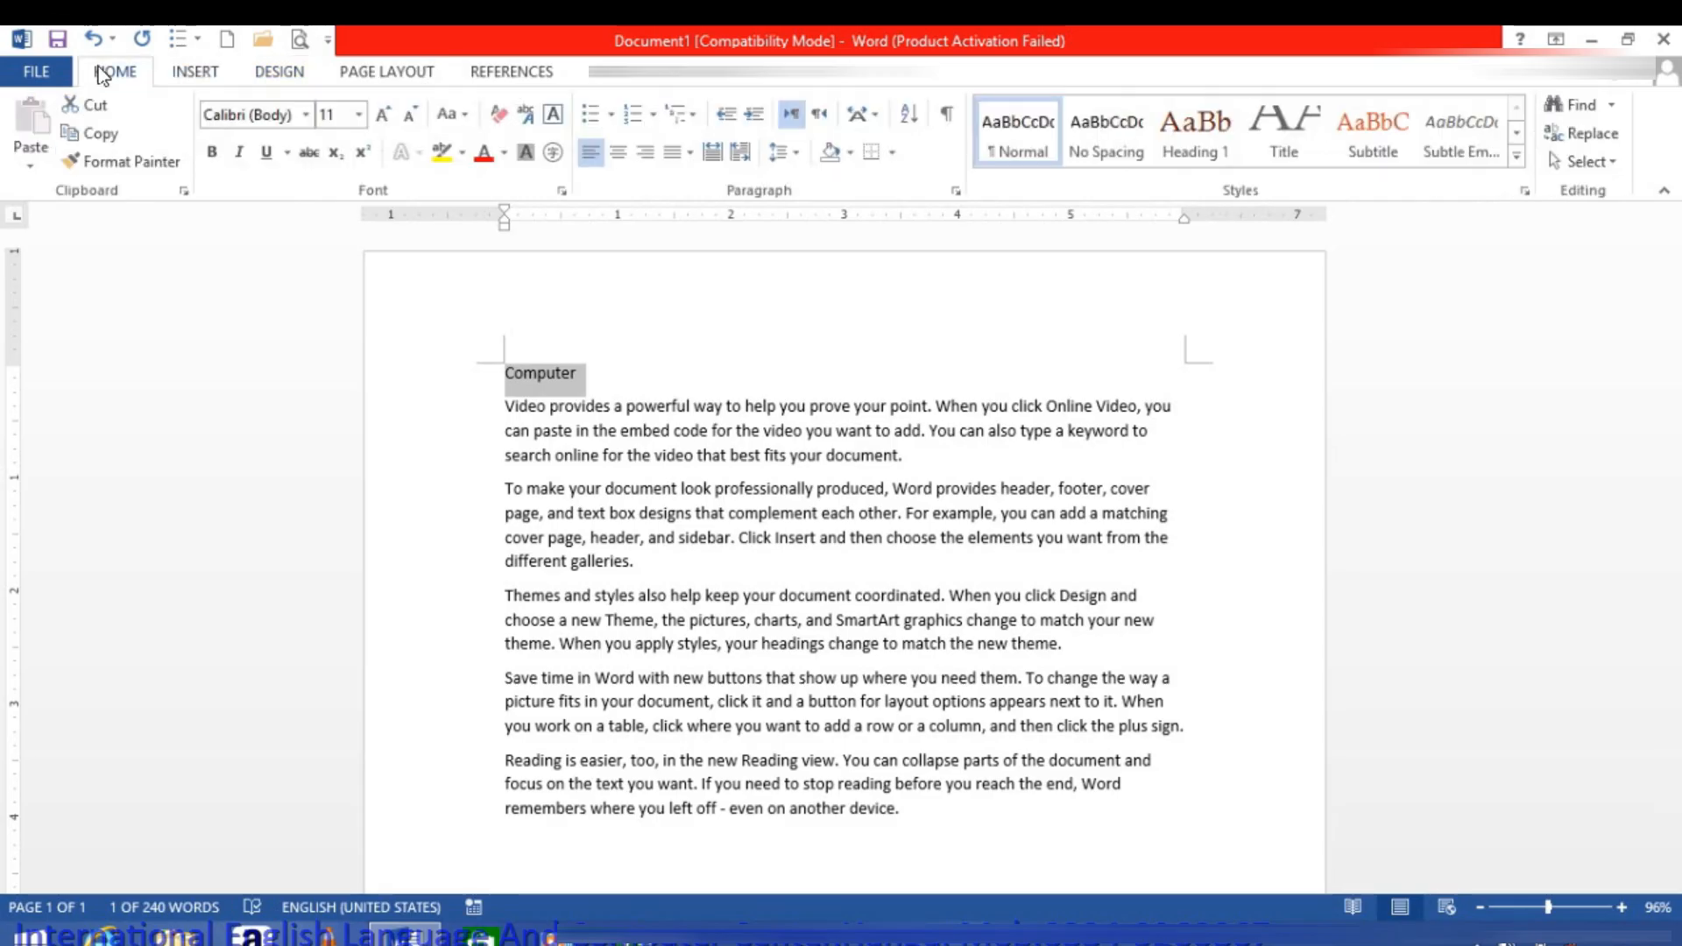
pyautogui.click(1185, 133)
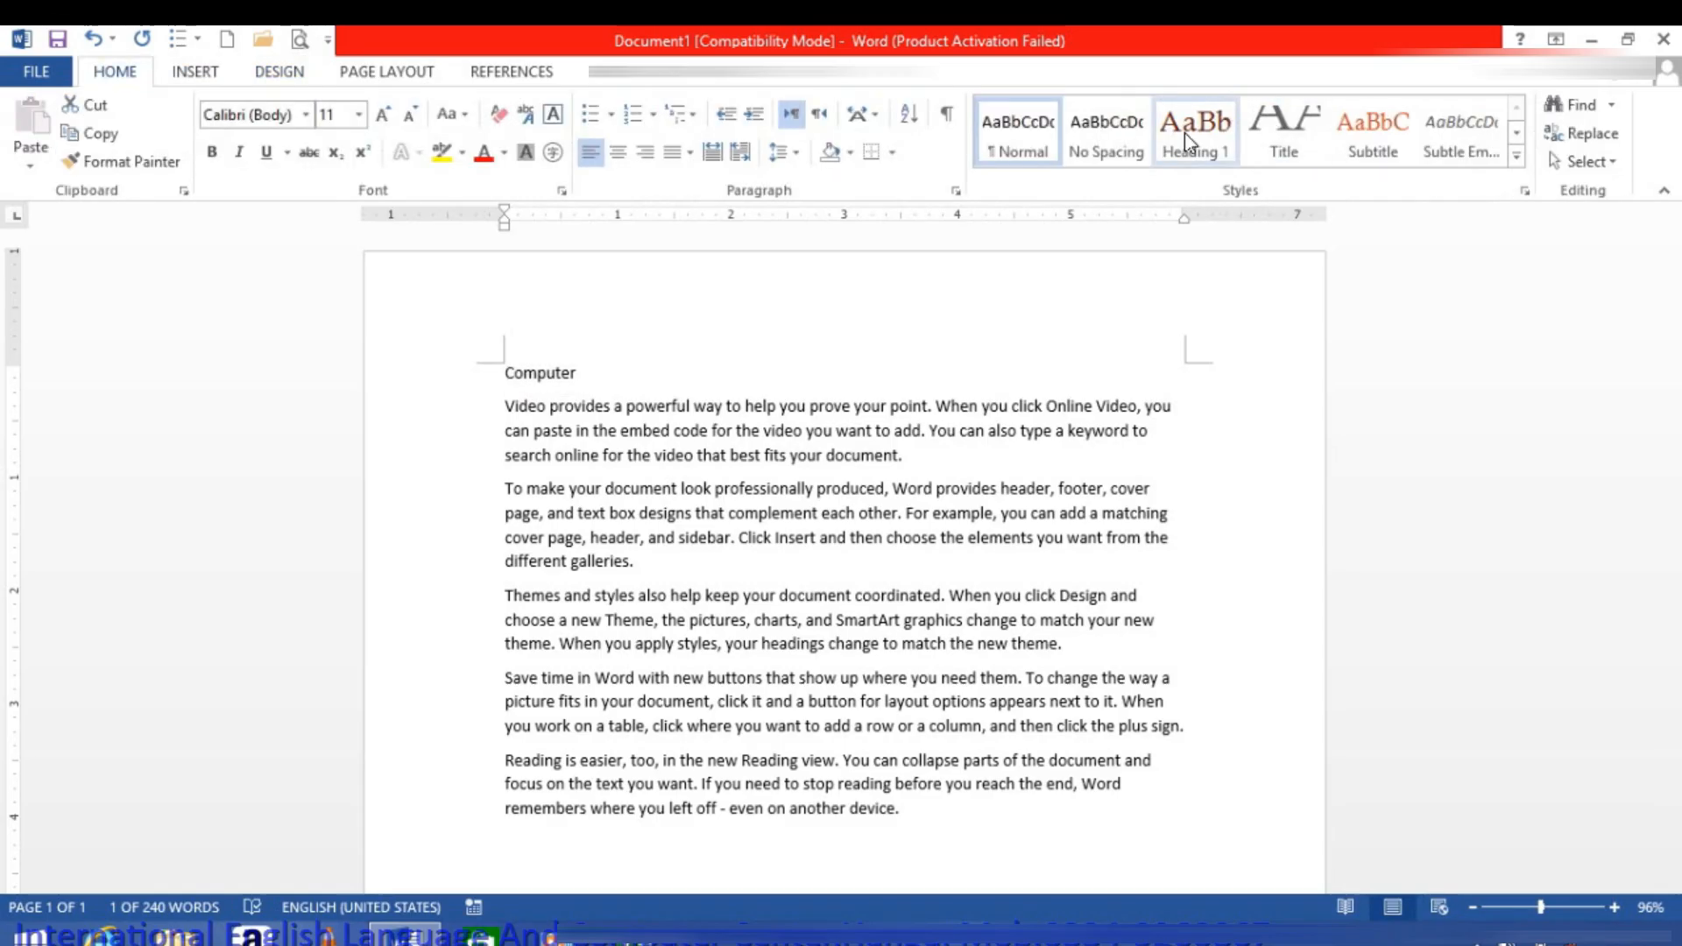
pyautogui.click(1185, 140)
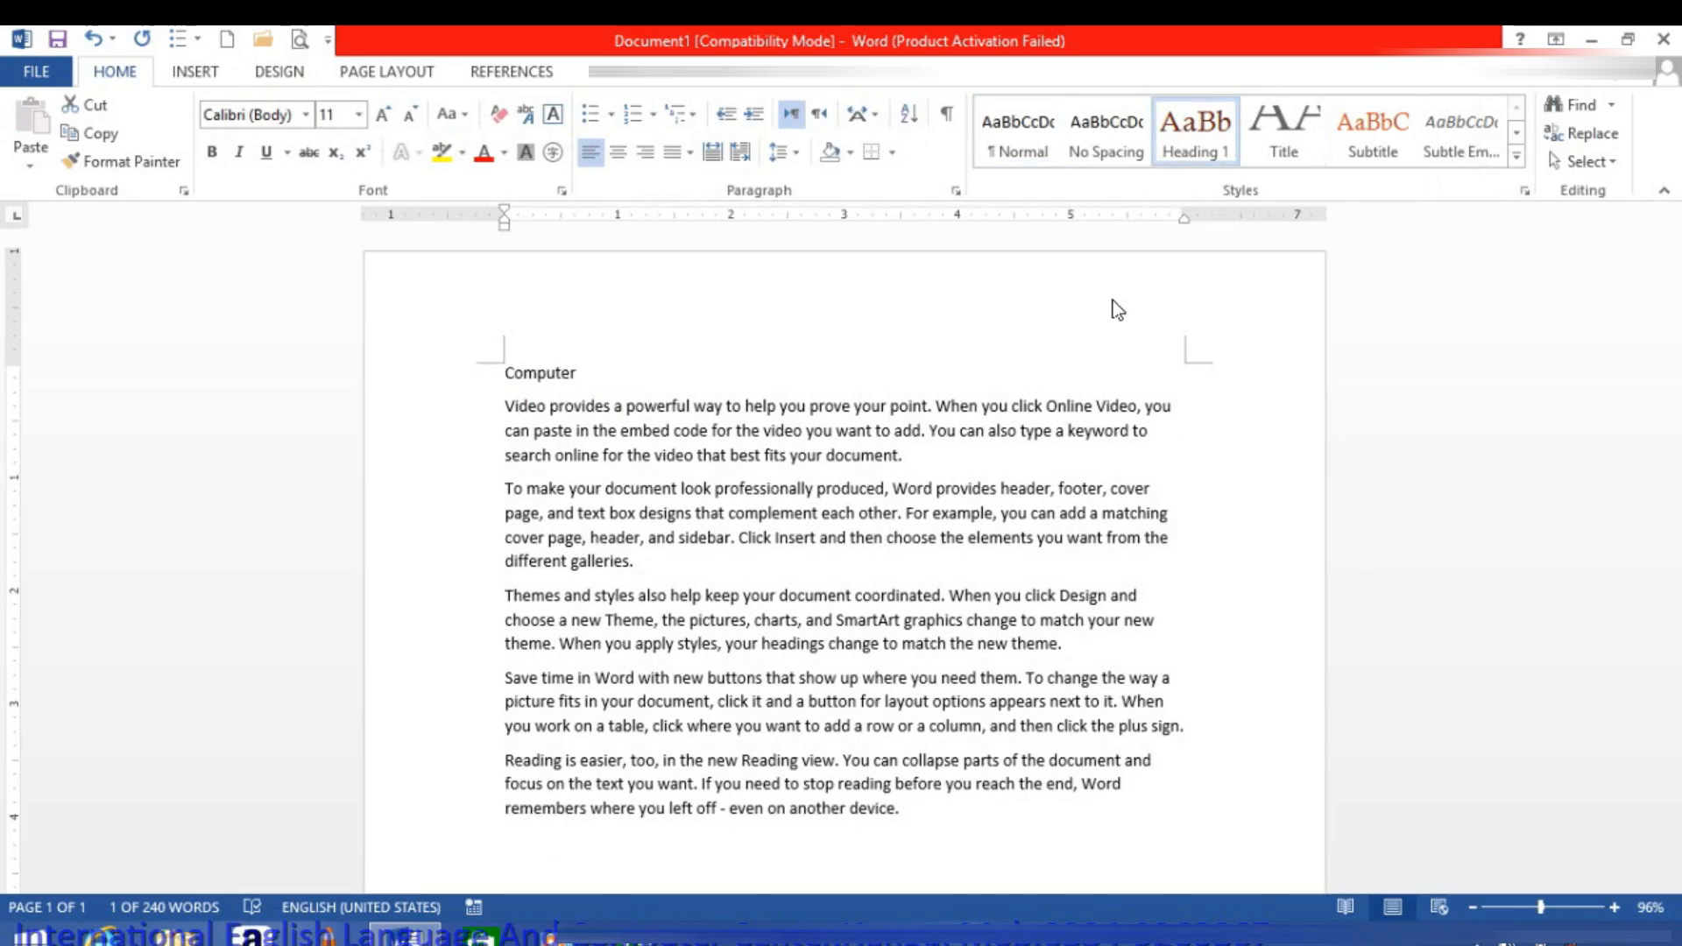
# Step: Add an empty line after the last sample paragraph and insert a page break there
pyautogui.scroll(-3, 884, 599)
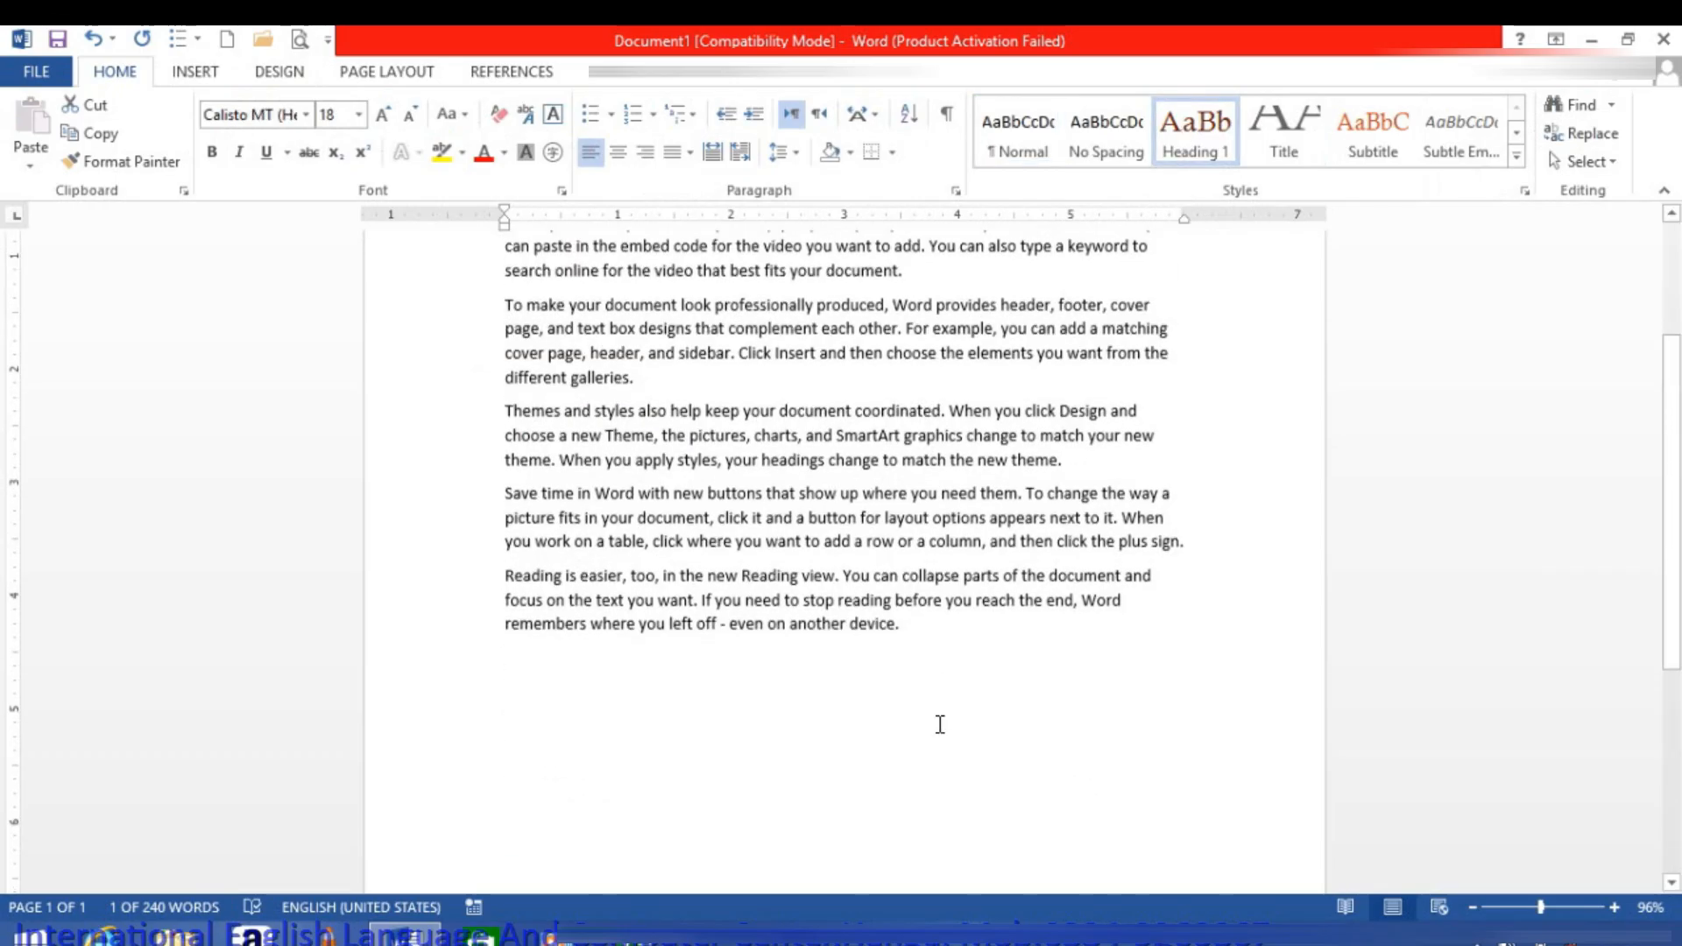
pyautogui.click(949, 631)
pyautogui.press('Return')
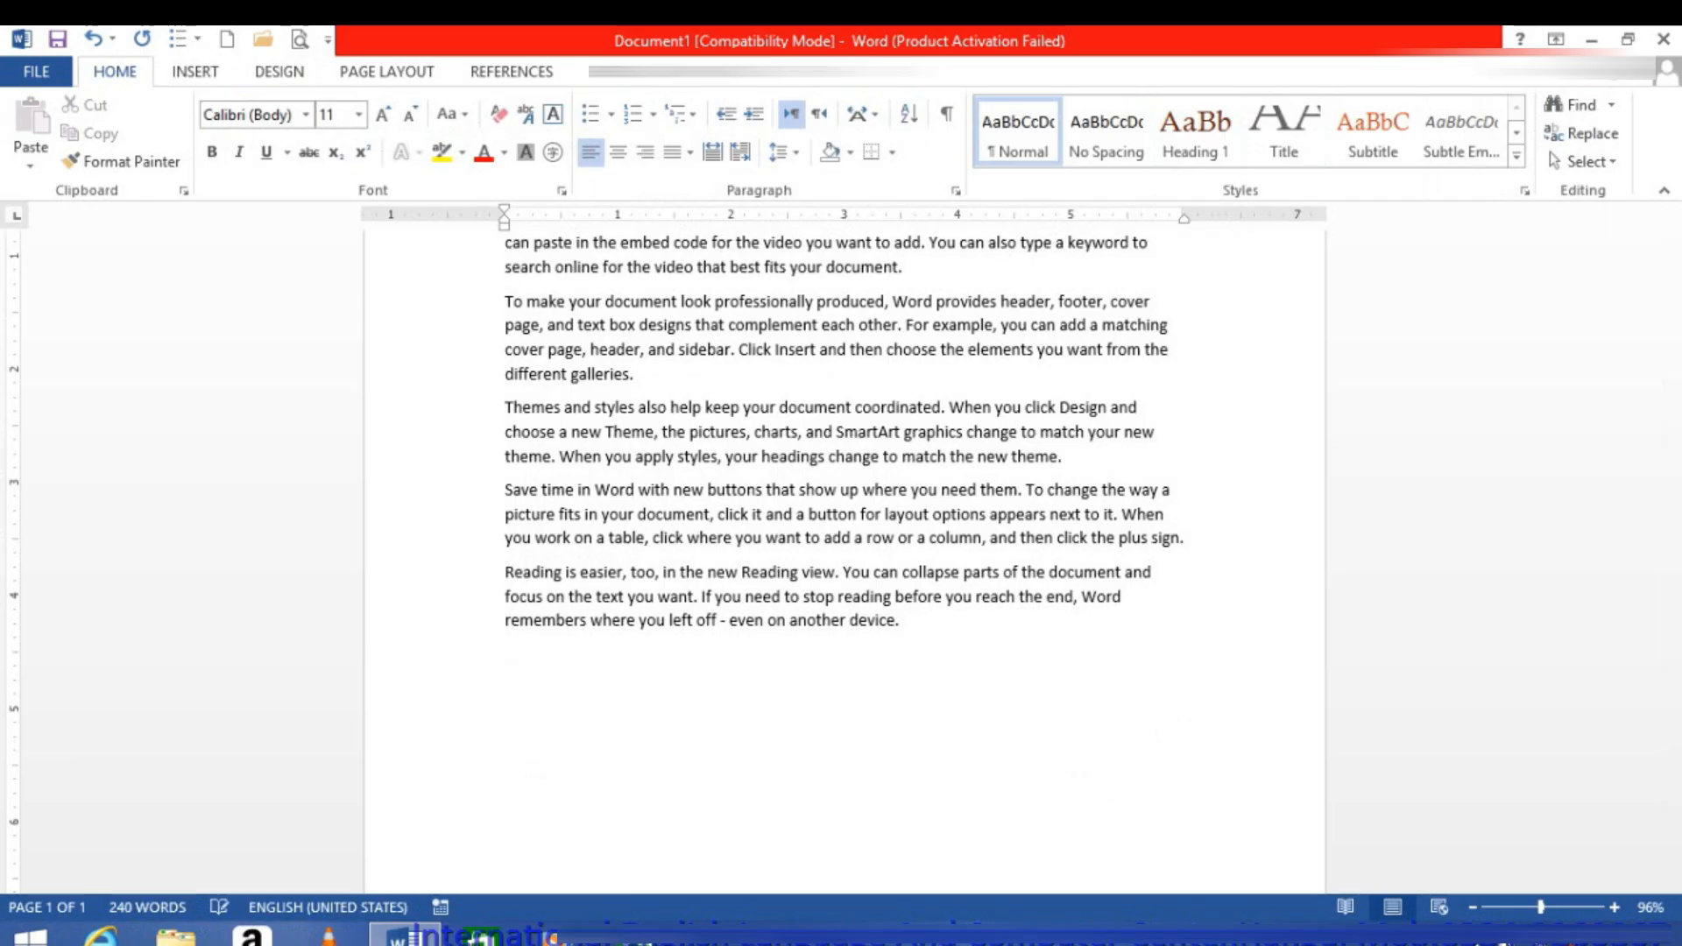
pyautogui.hotkey('ctrl', 'Return')
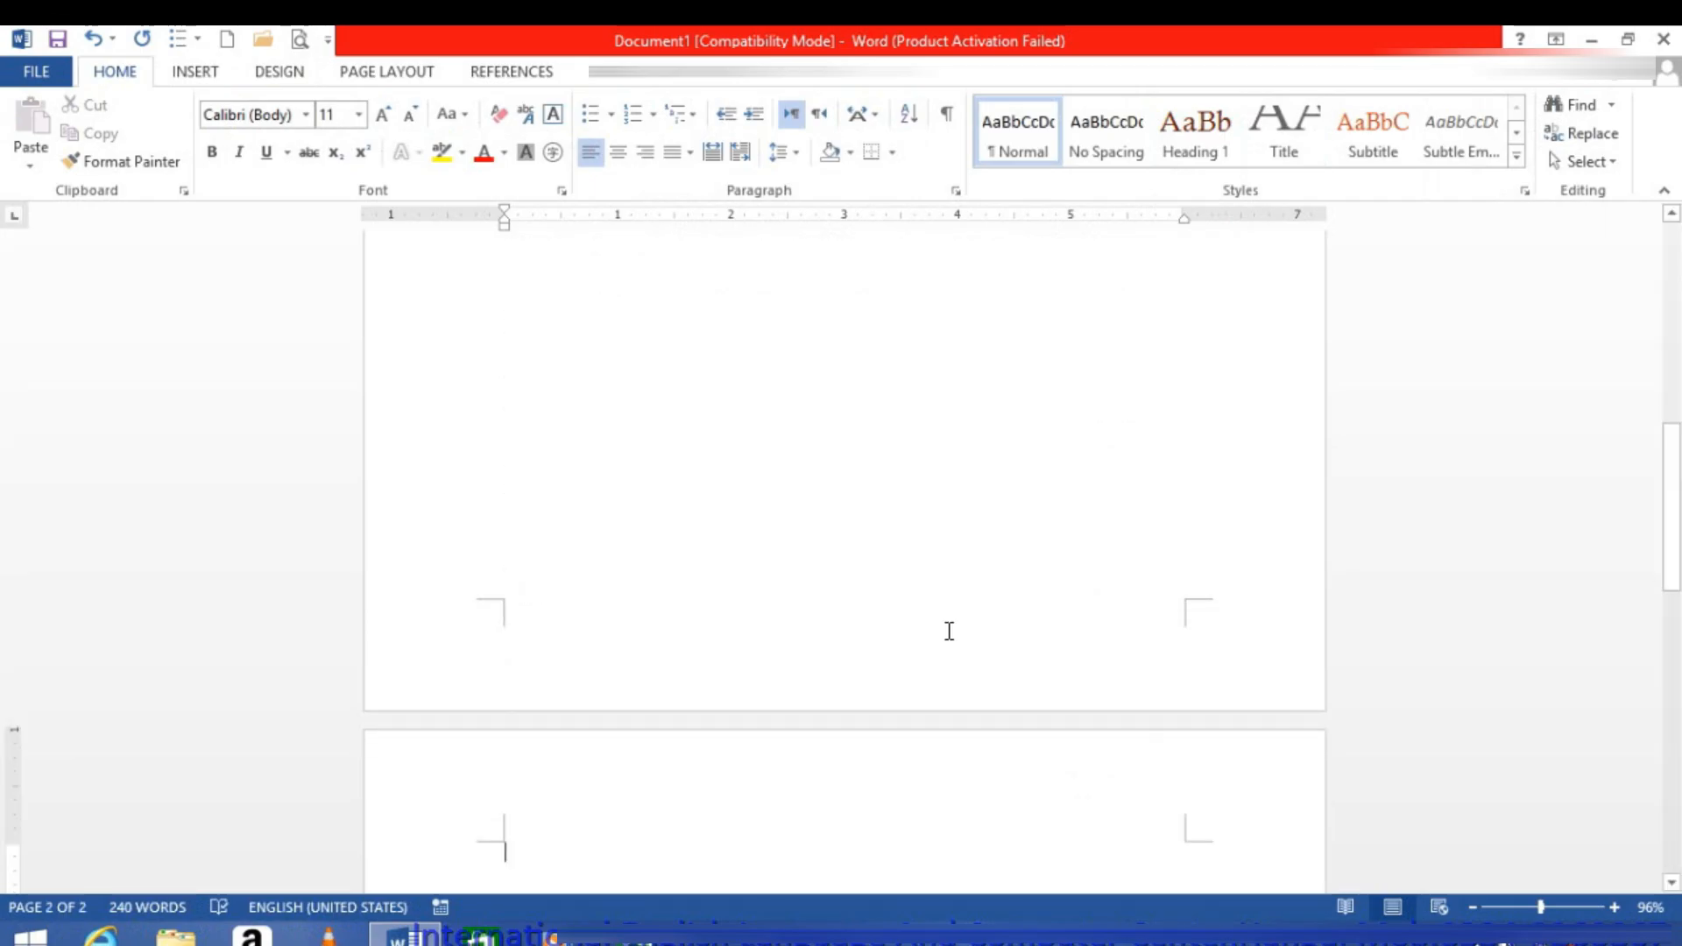
# Step: Enter the title "Office" on the second page and generate sample paragraphs below it with =rand()
pyautogui.write('ofice')
pyautogui.press('Return')
pyautogui.write('=ran')
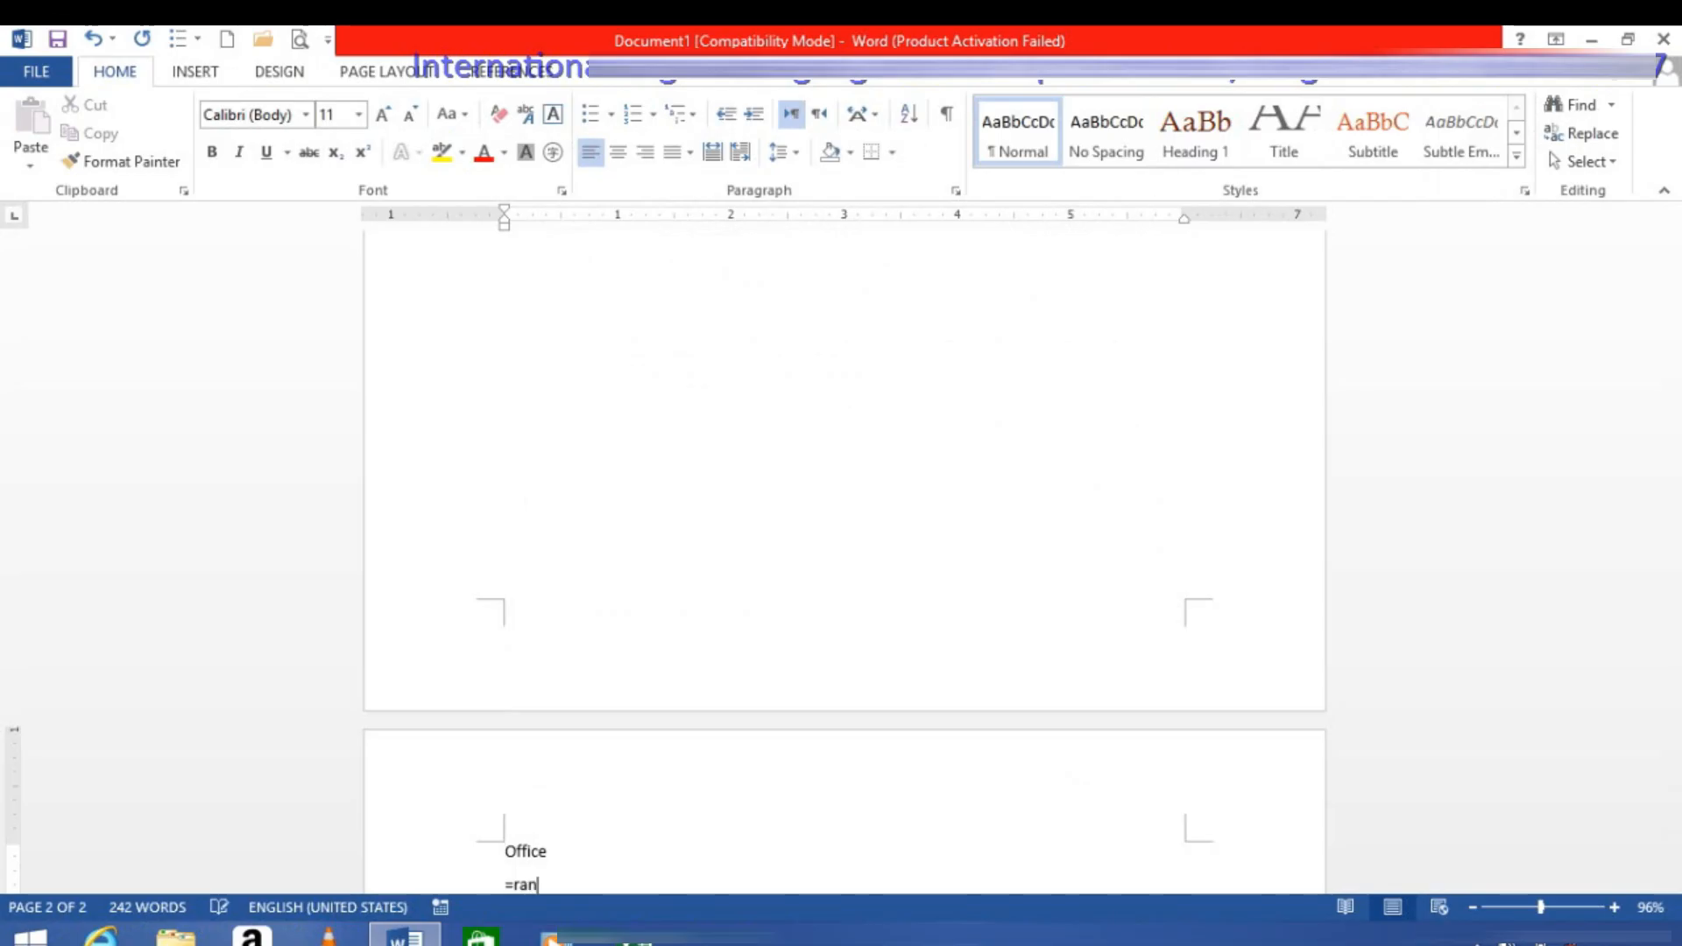
pyautogui.write('d()')
pyautogui.press('Return')
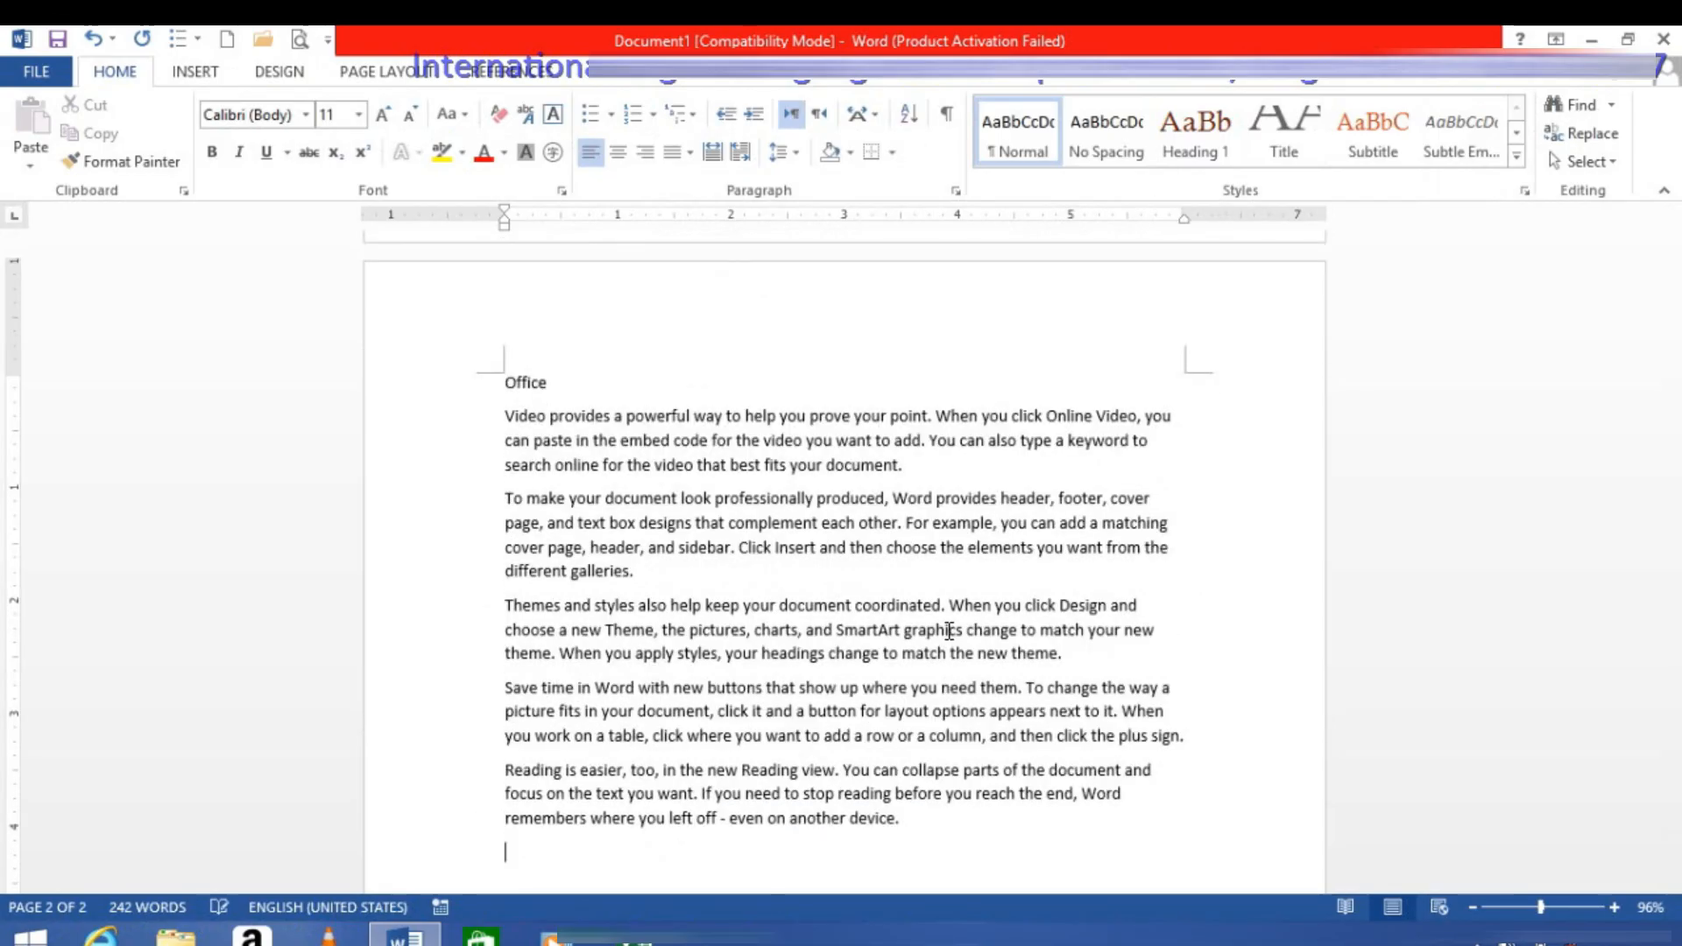
# Step: Apply the Heading 1 style to the "Office" title
pyautogui.click(616, 376)
pyautogui.click(353, 323)
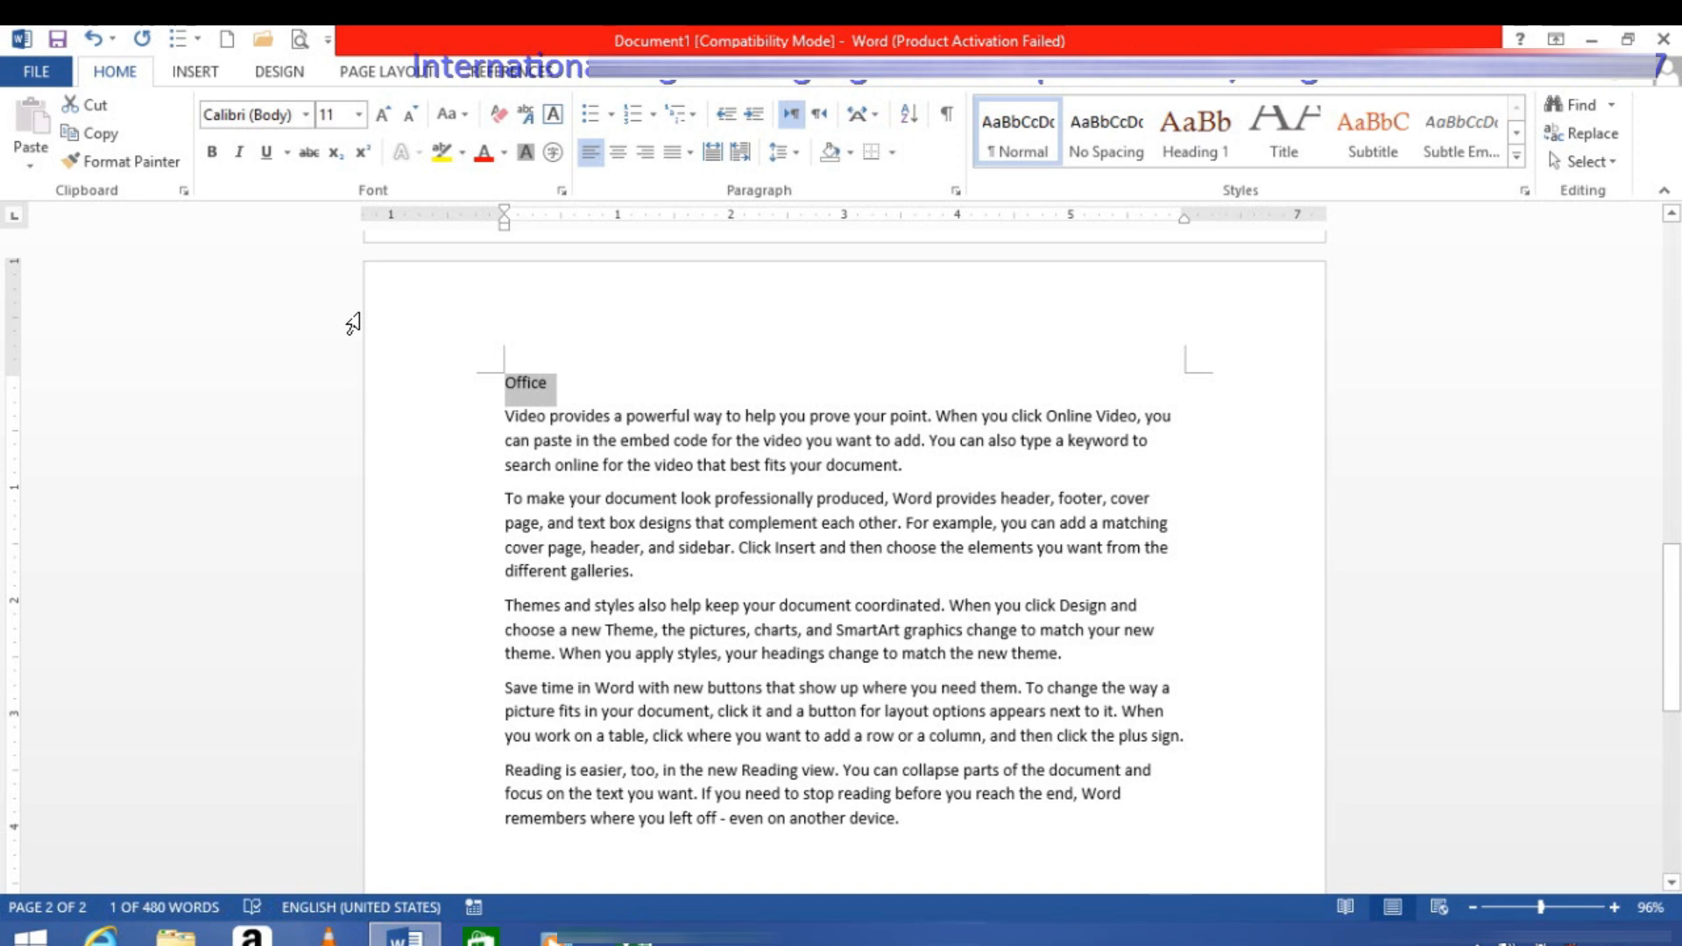
pyautogui.hotkey('ctrl', 'alt', '1')
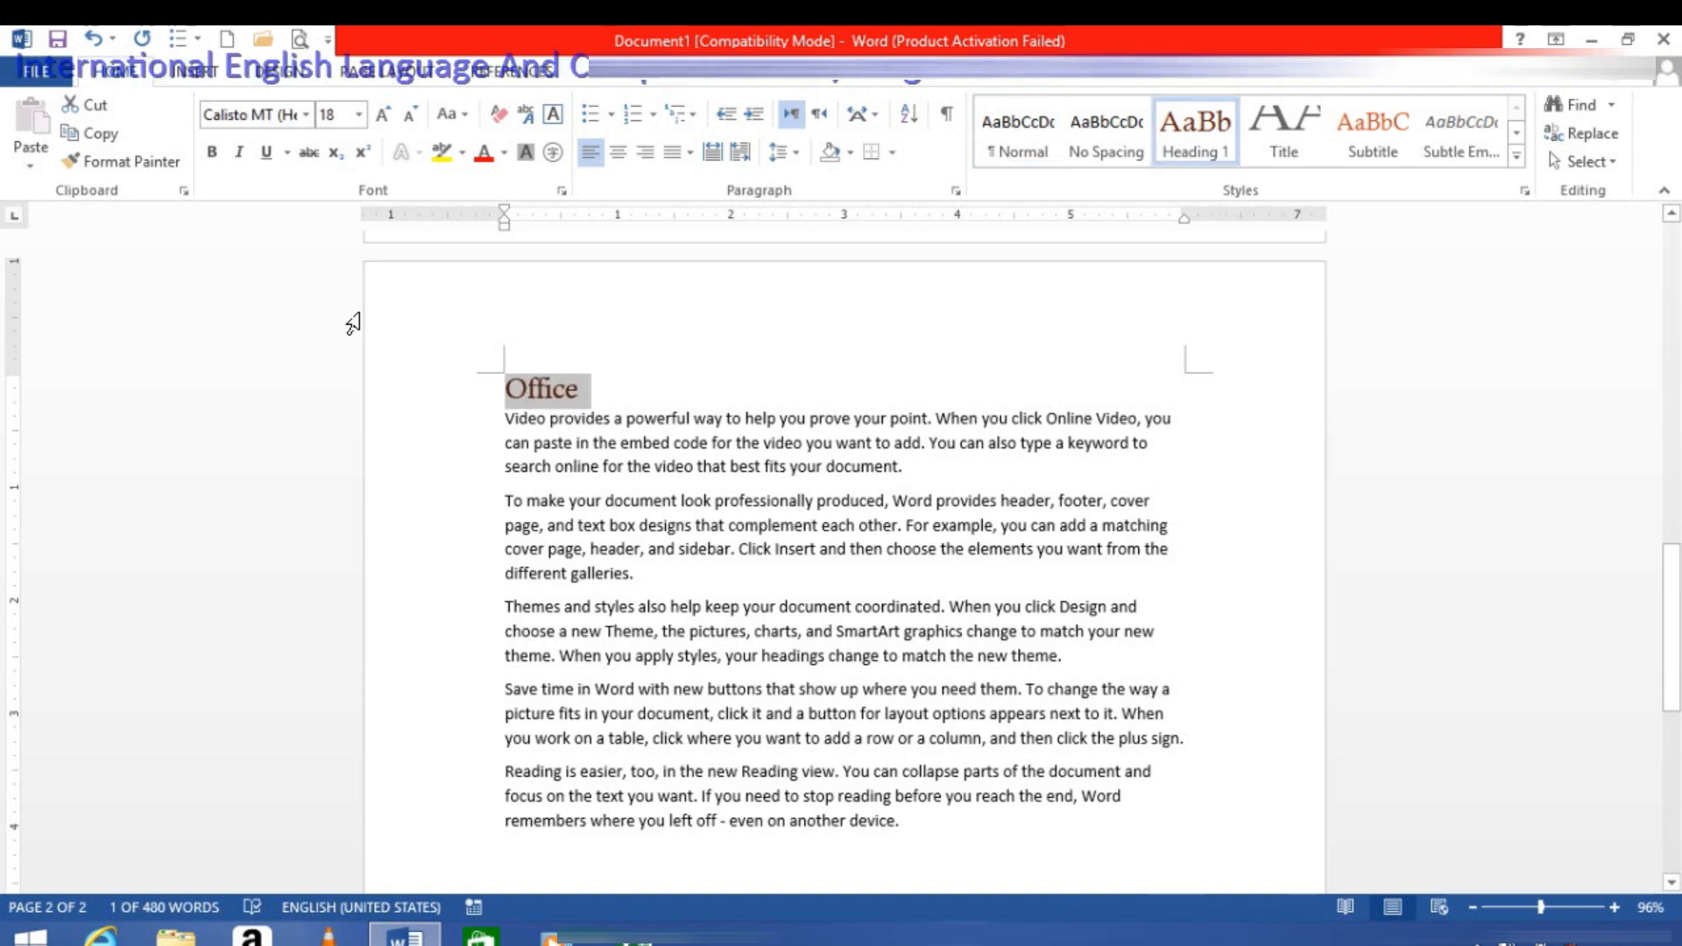
# Step: Add an empty line at the end of the Office text and insert a page break there
pyautogui.click(930, 838)
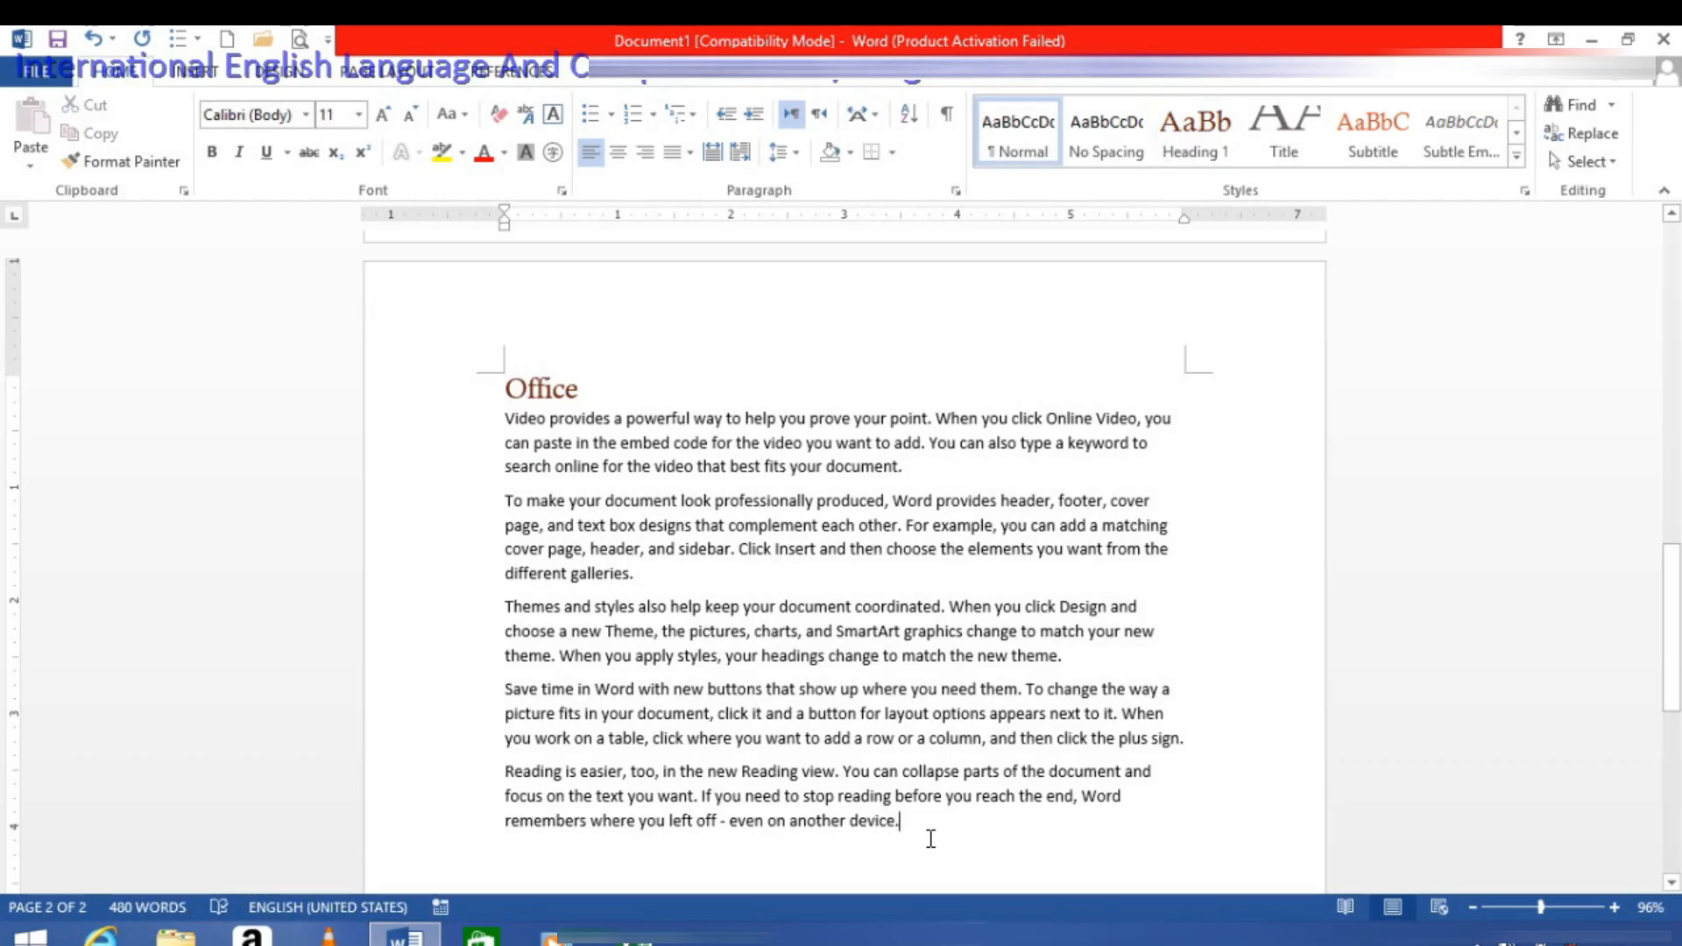
pyautogui.press('Return')
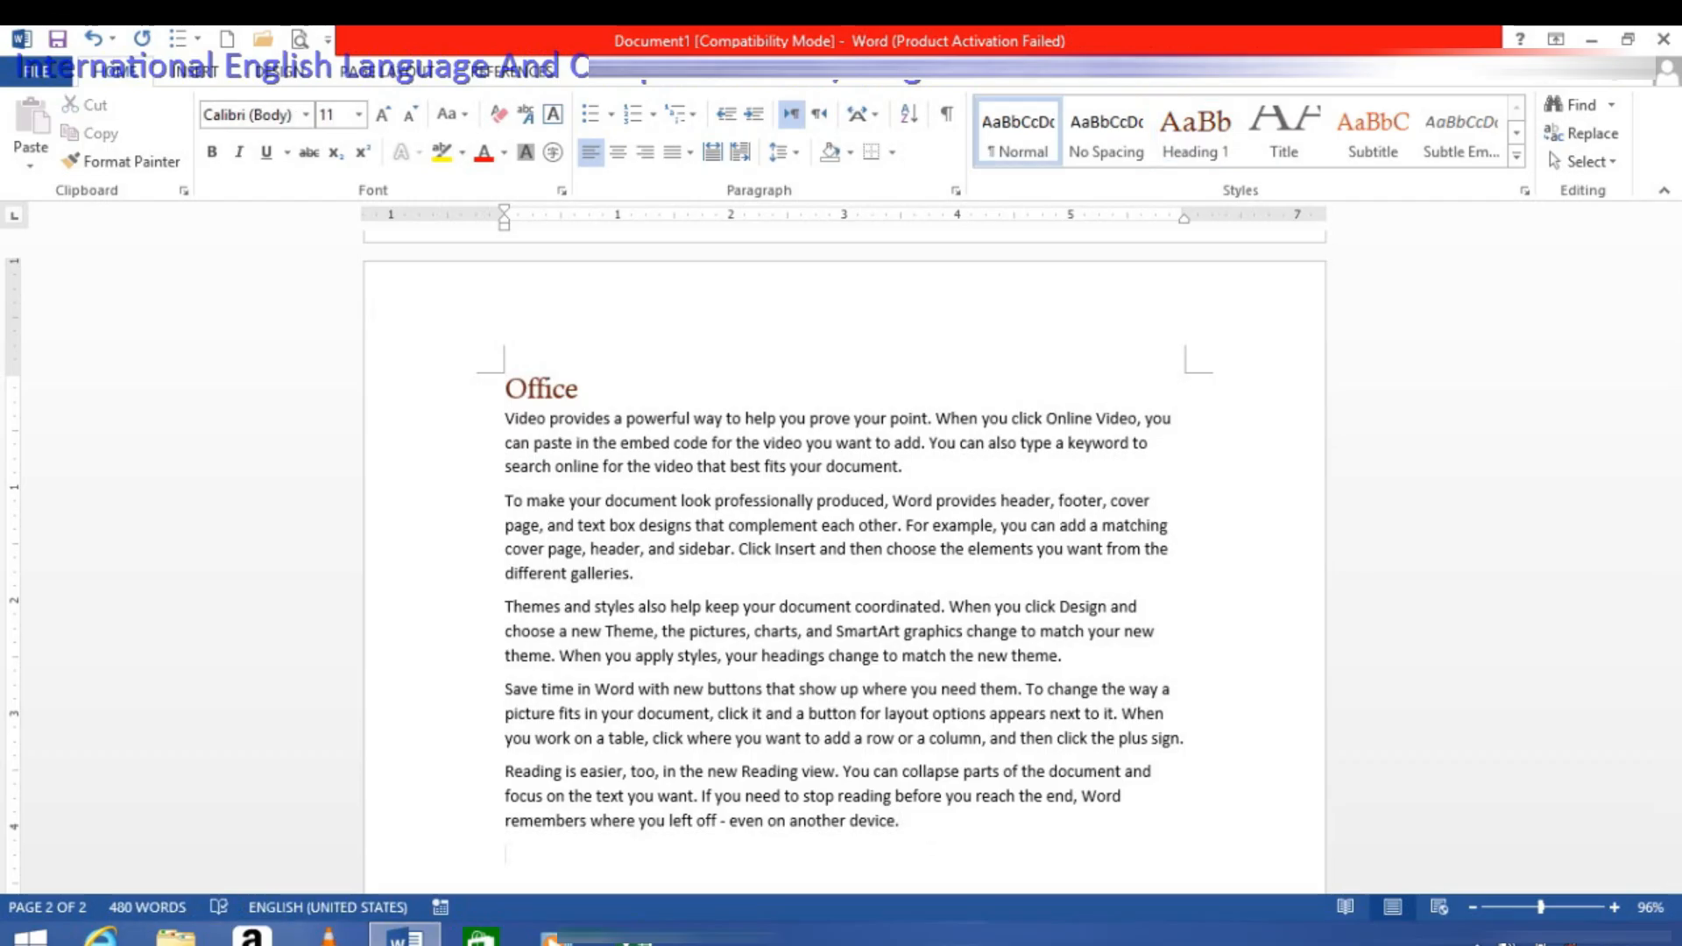
pyautogui.hotkey('ctrl', 'Return')
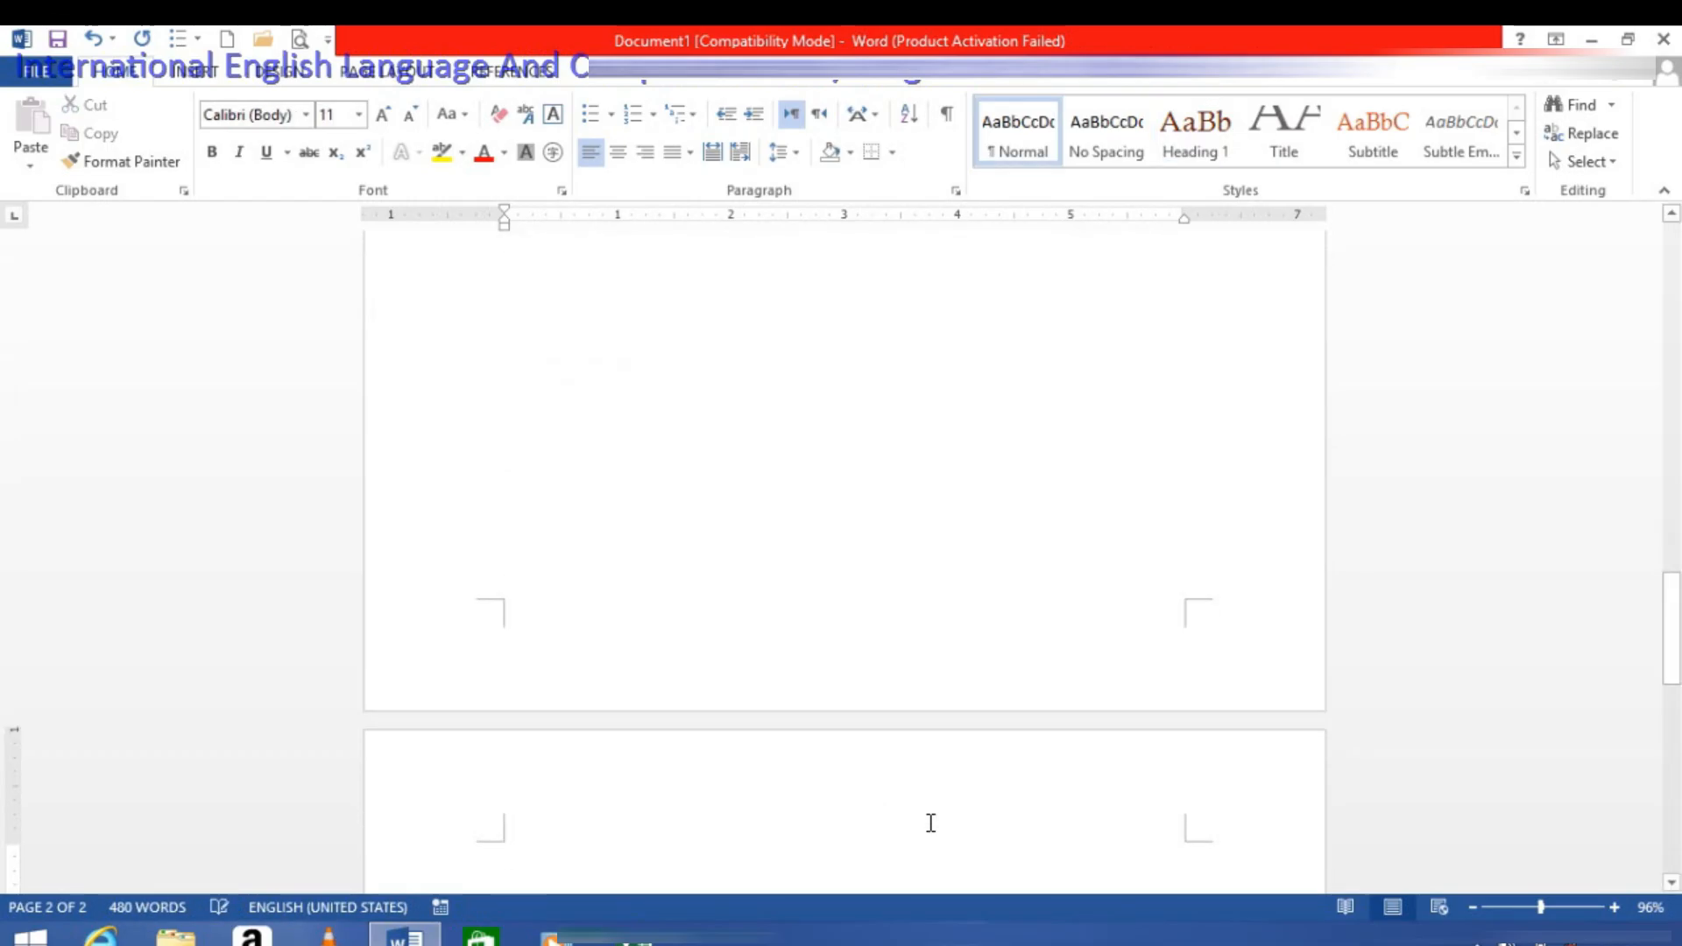
# Step: Enter the title "Autocad" on the third page and generate sample paragraphs below it with =rand()
pyautogui.write('Auto')
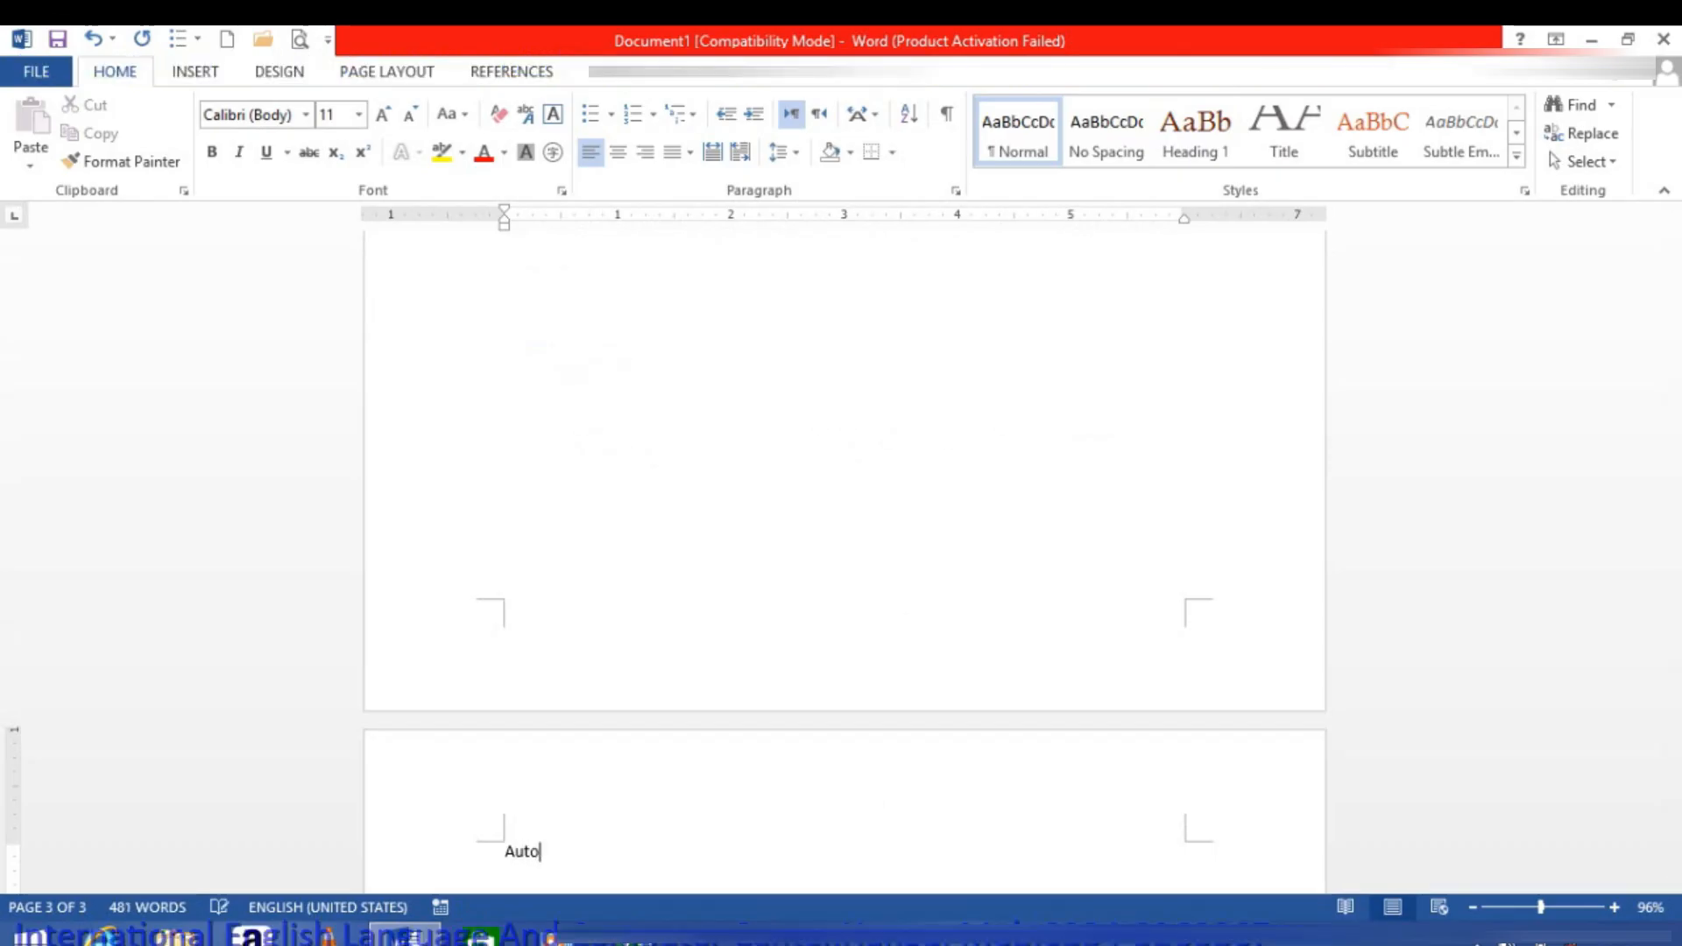
pyautogui.write('cad')
pyautogui.press('Return')
pyautogui.write('=rand()')
pyautogui.press('Return')
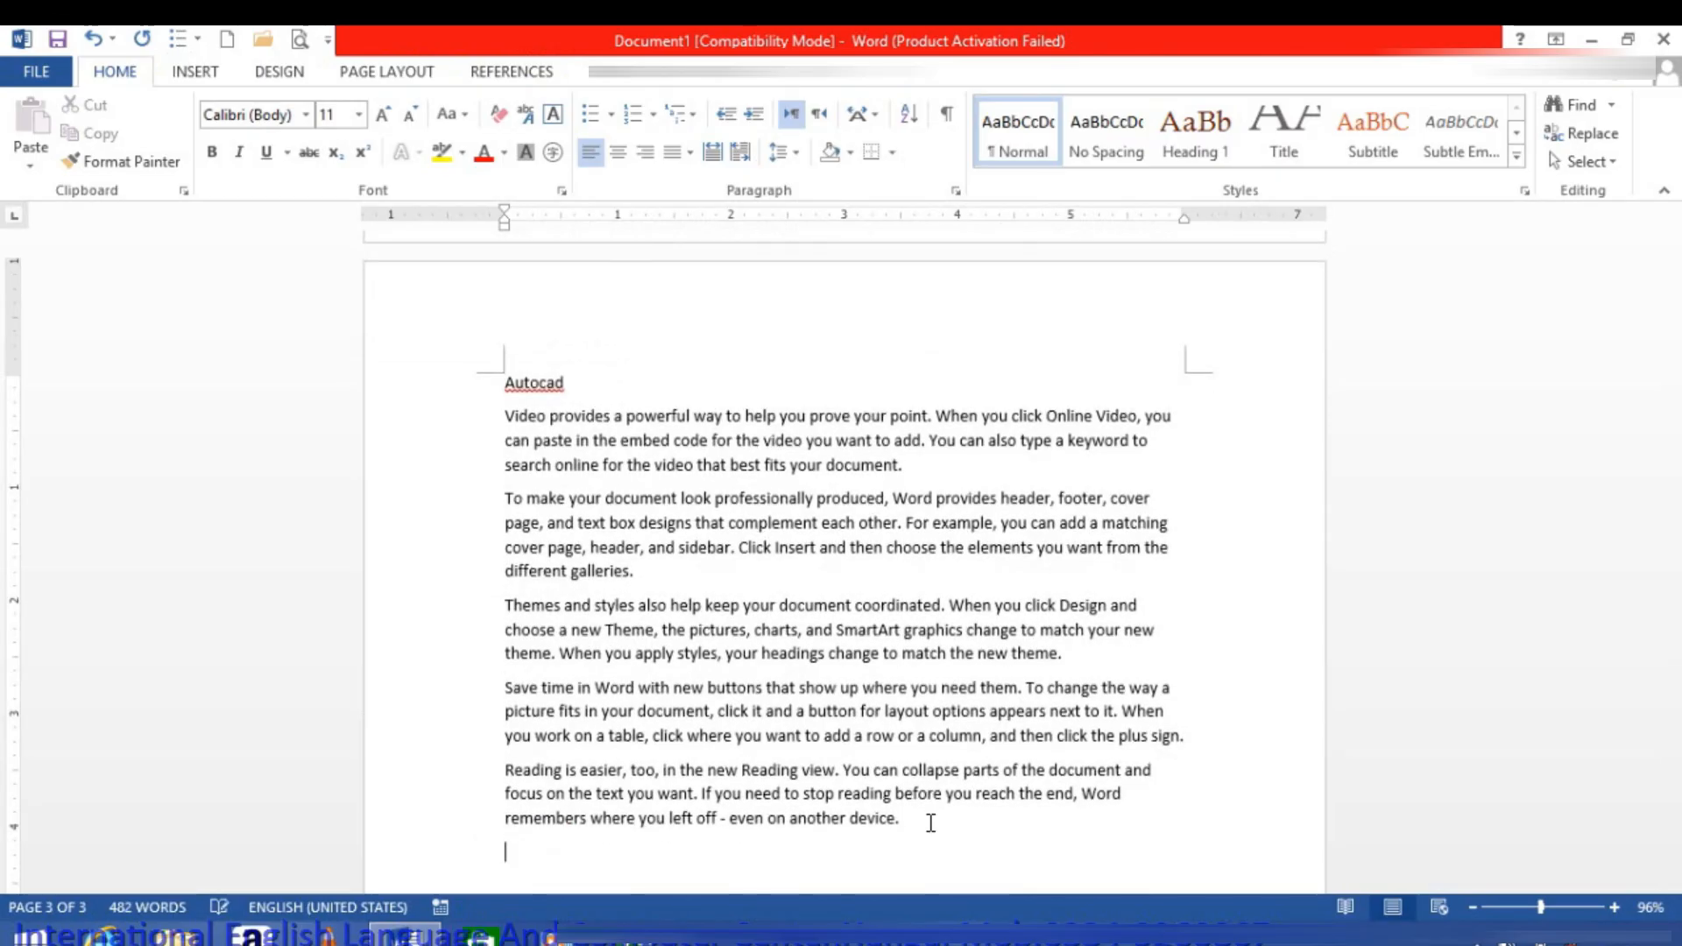
# Step: Correct the third page's title to the suggested spelling "AutoCAD" and apply the Heading 1 style to it
pyautogui.rightClick(546, 385)
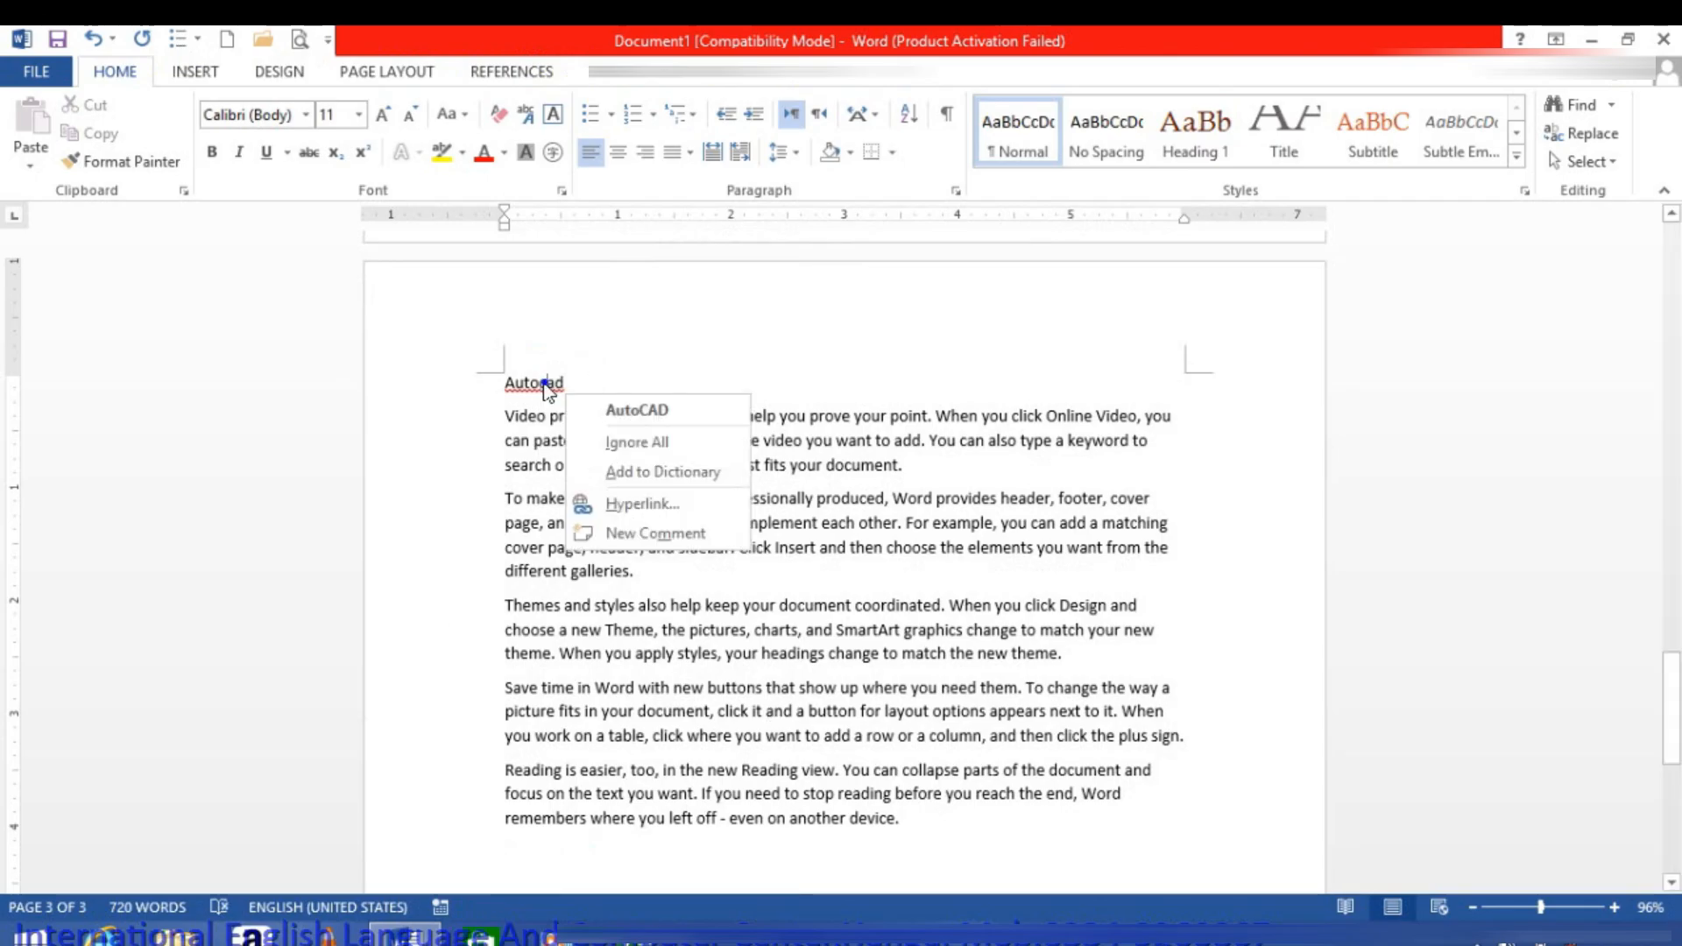
pyautogui.click(587, 413)
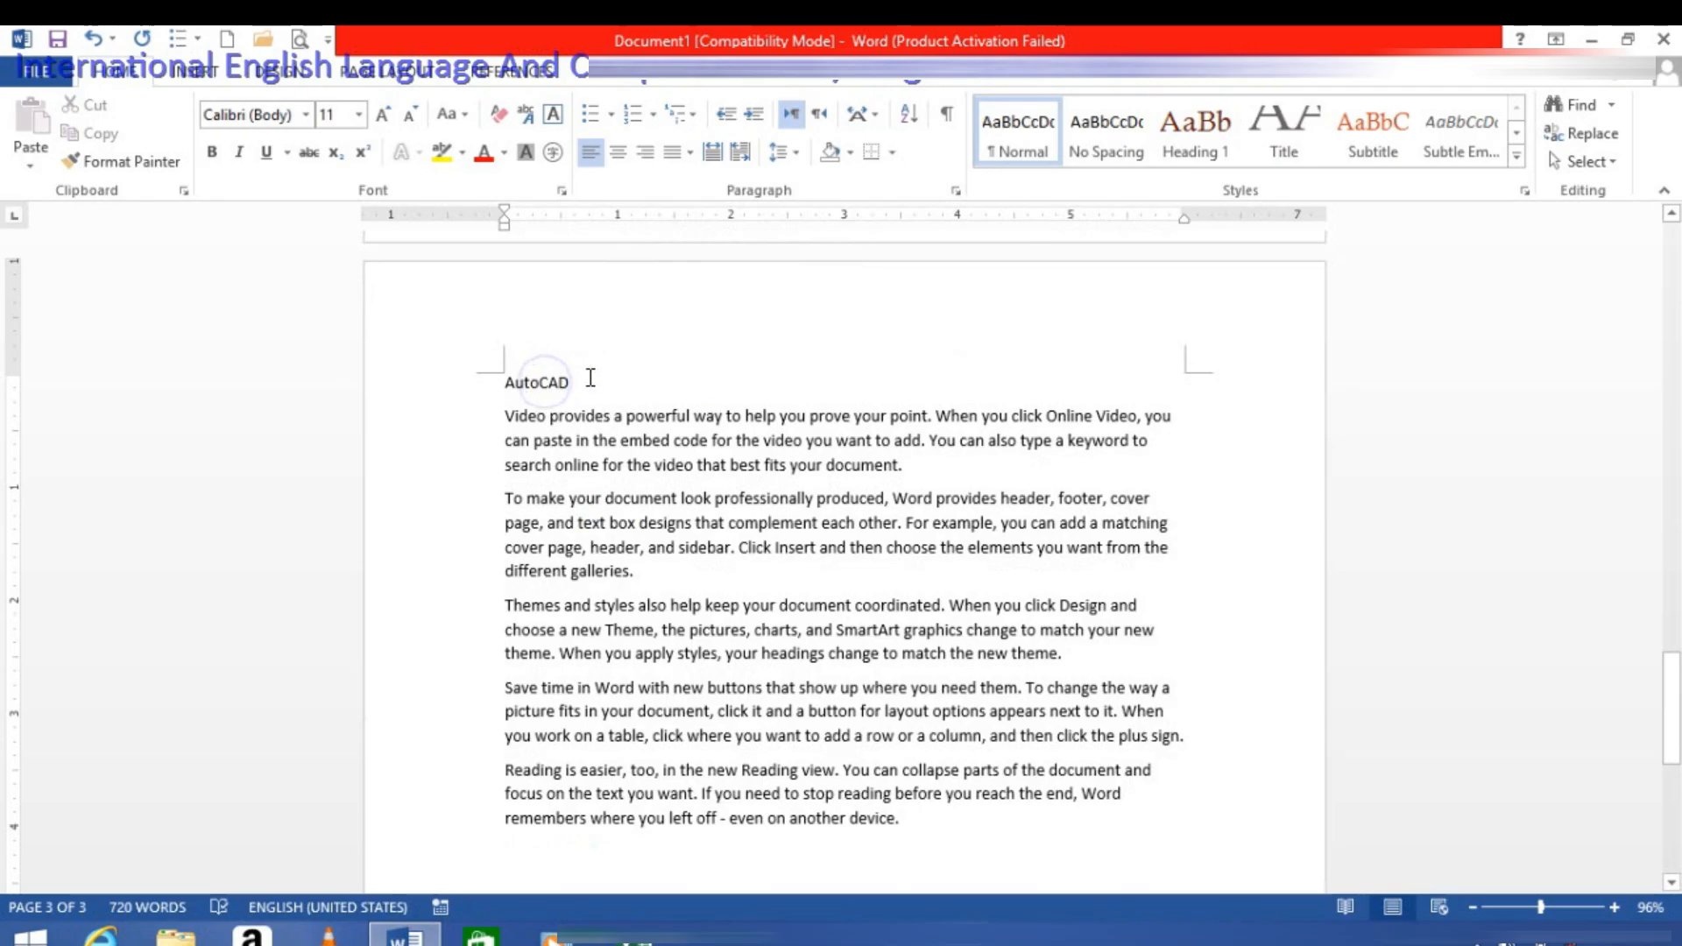
pyautogui.moveTo(587, 379); pyautogui.dragTo(442, 386)
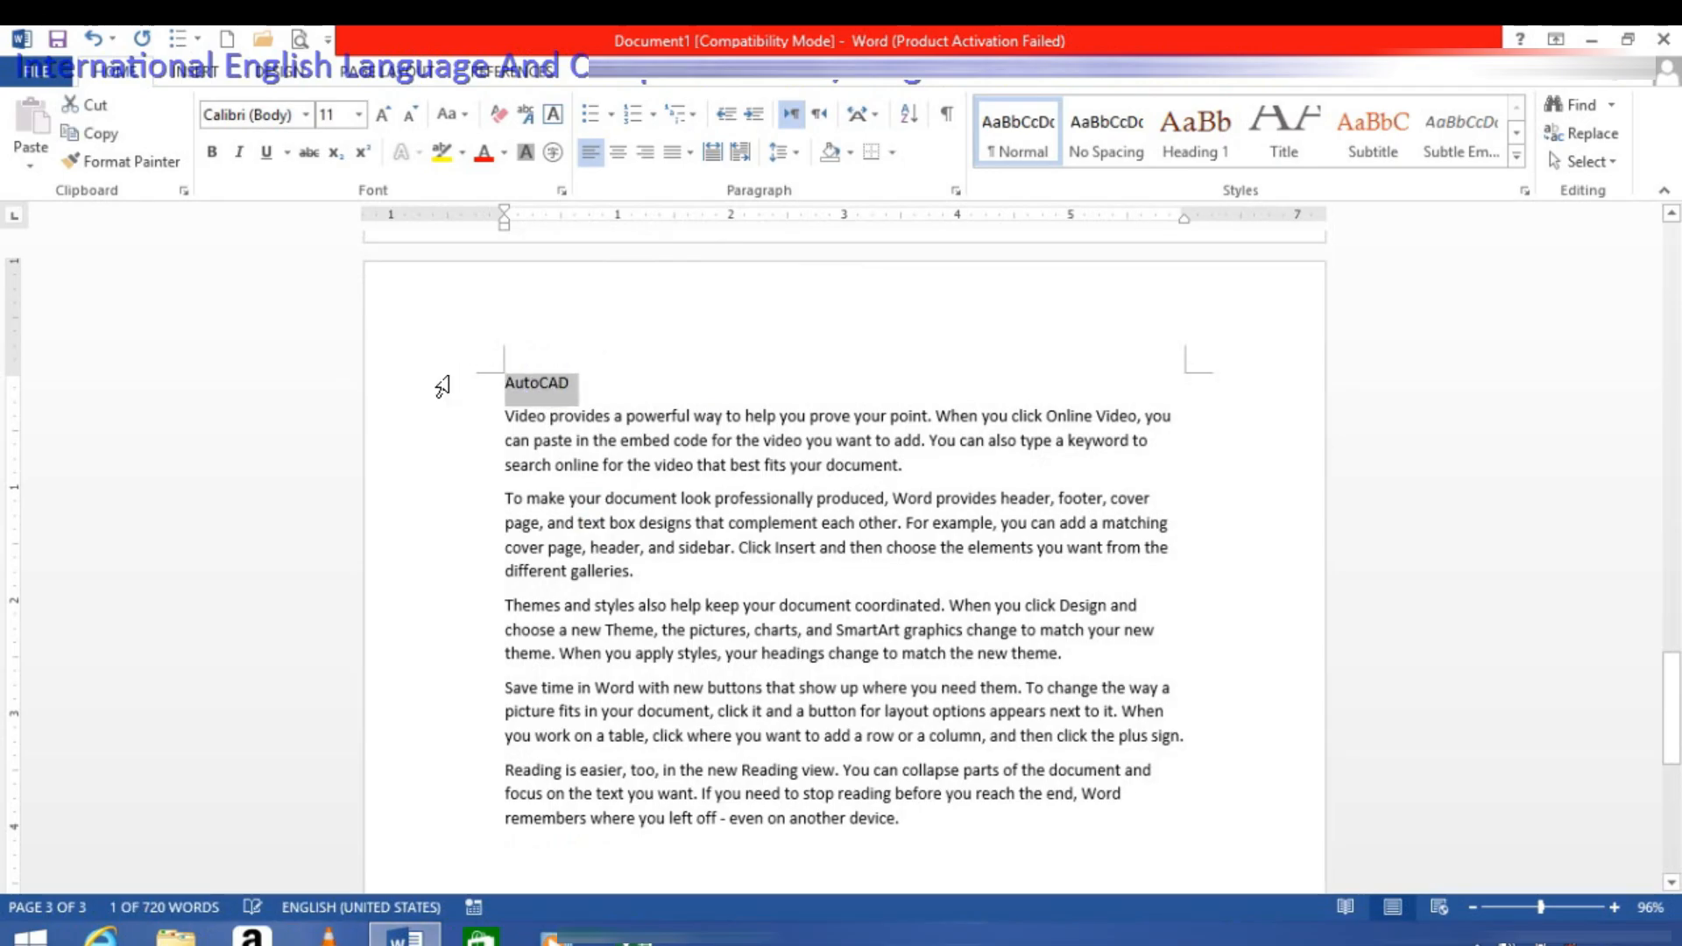
pyautogui.hotkey('ctrl', 'alt', '1')
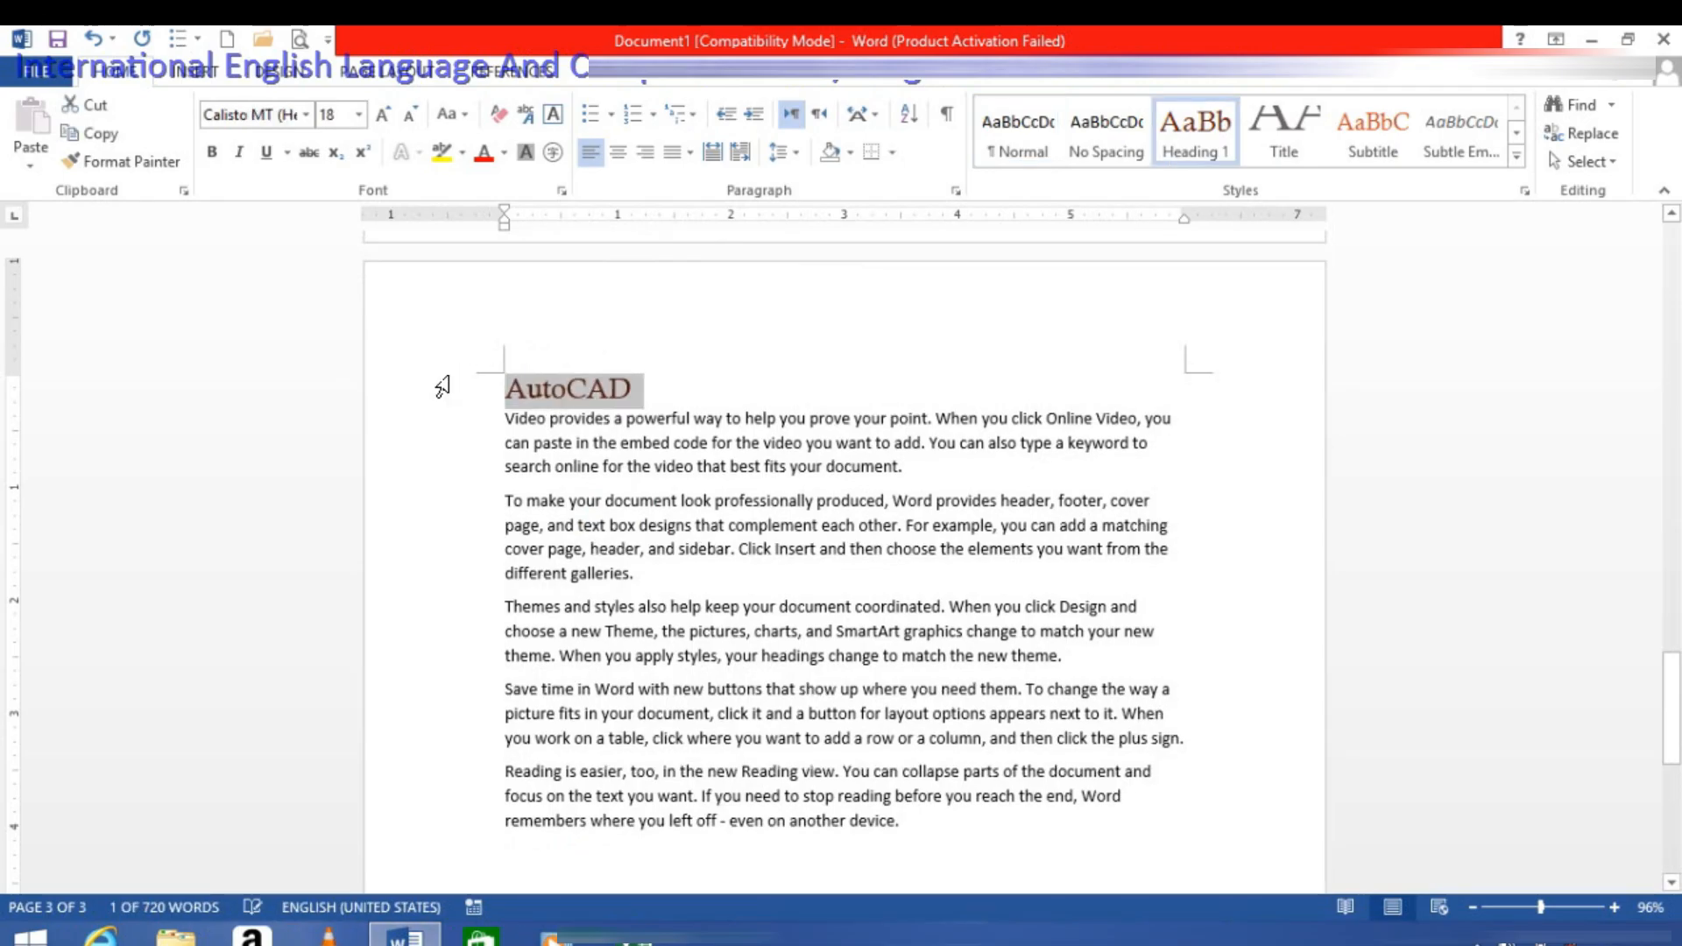
# Step: Start a fourth page with the title "Max" in Heading 2 style above sample paragraphs generated with =rand()
pyautogui.click(994, 849)
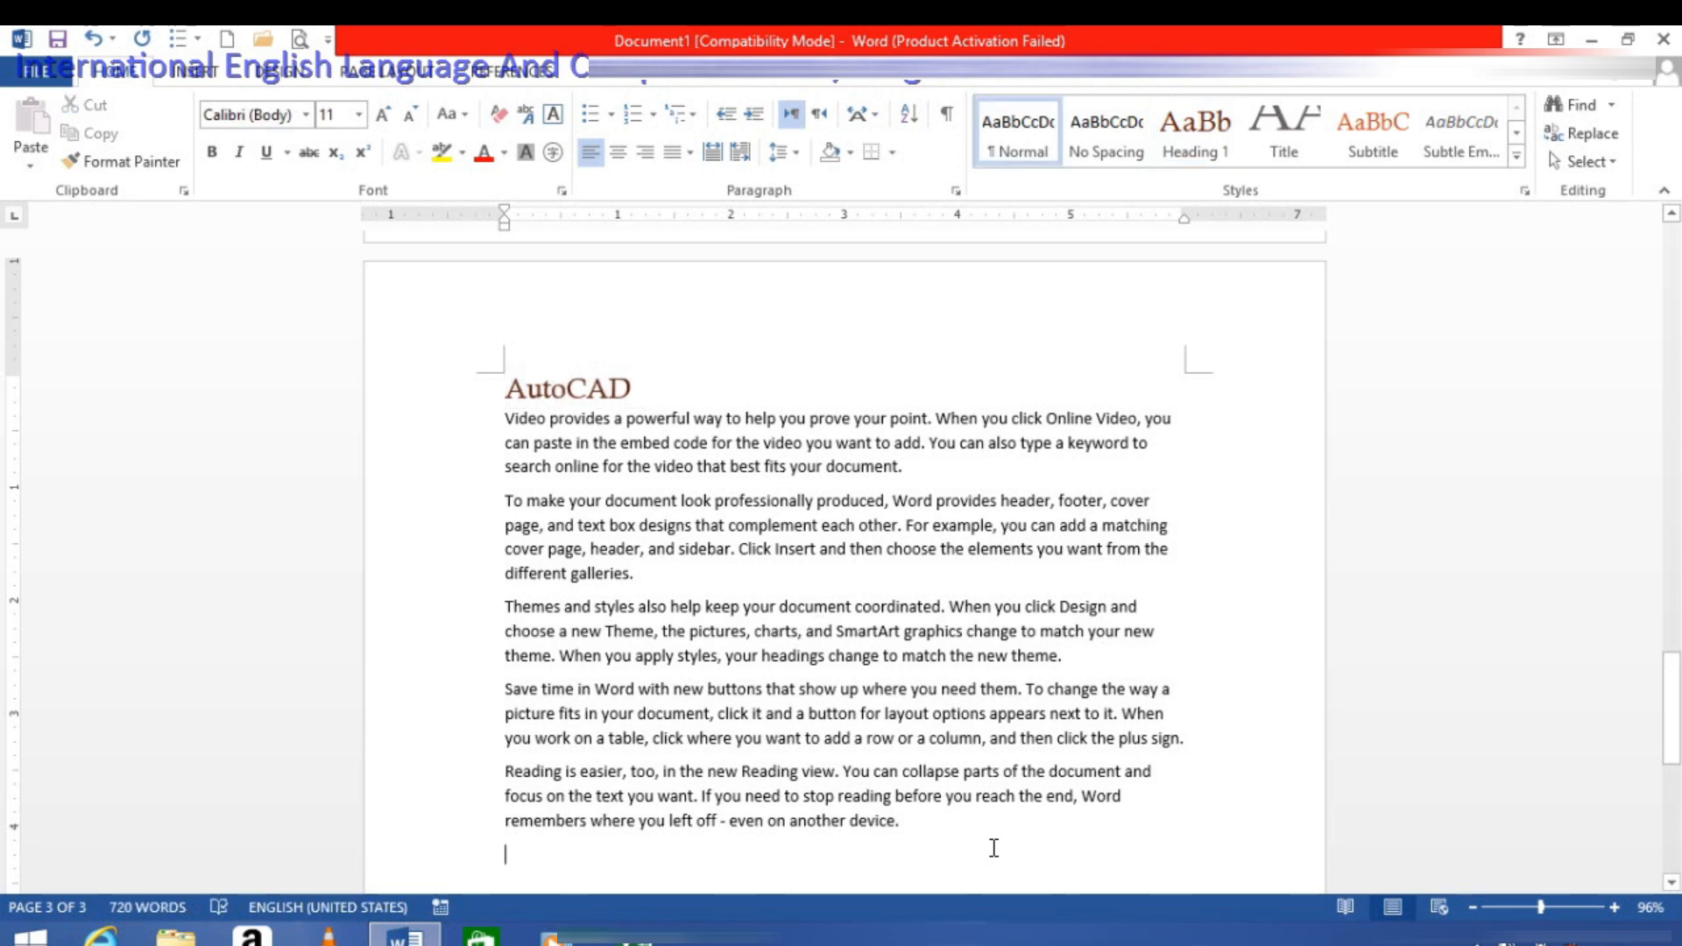
pyautogui.hotkey('ctrl', 'Return')
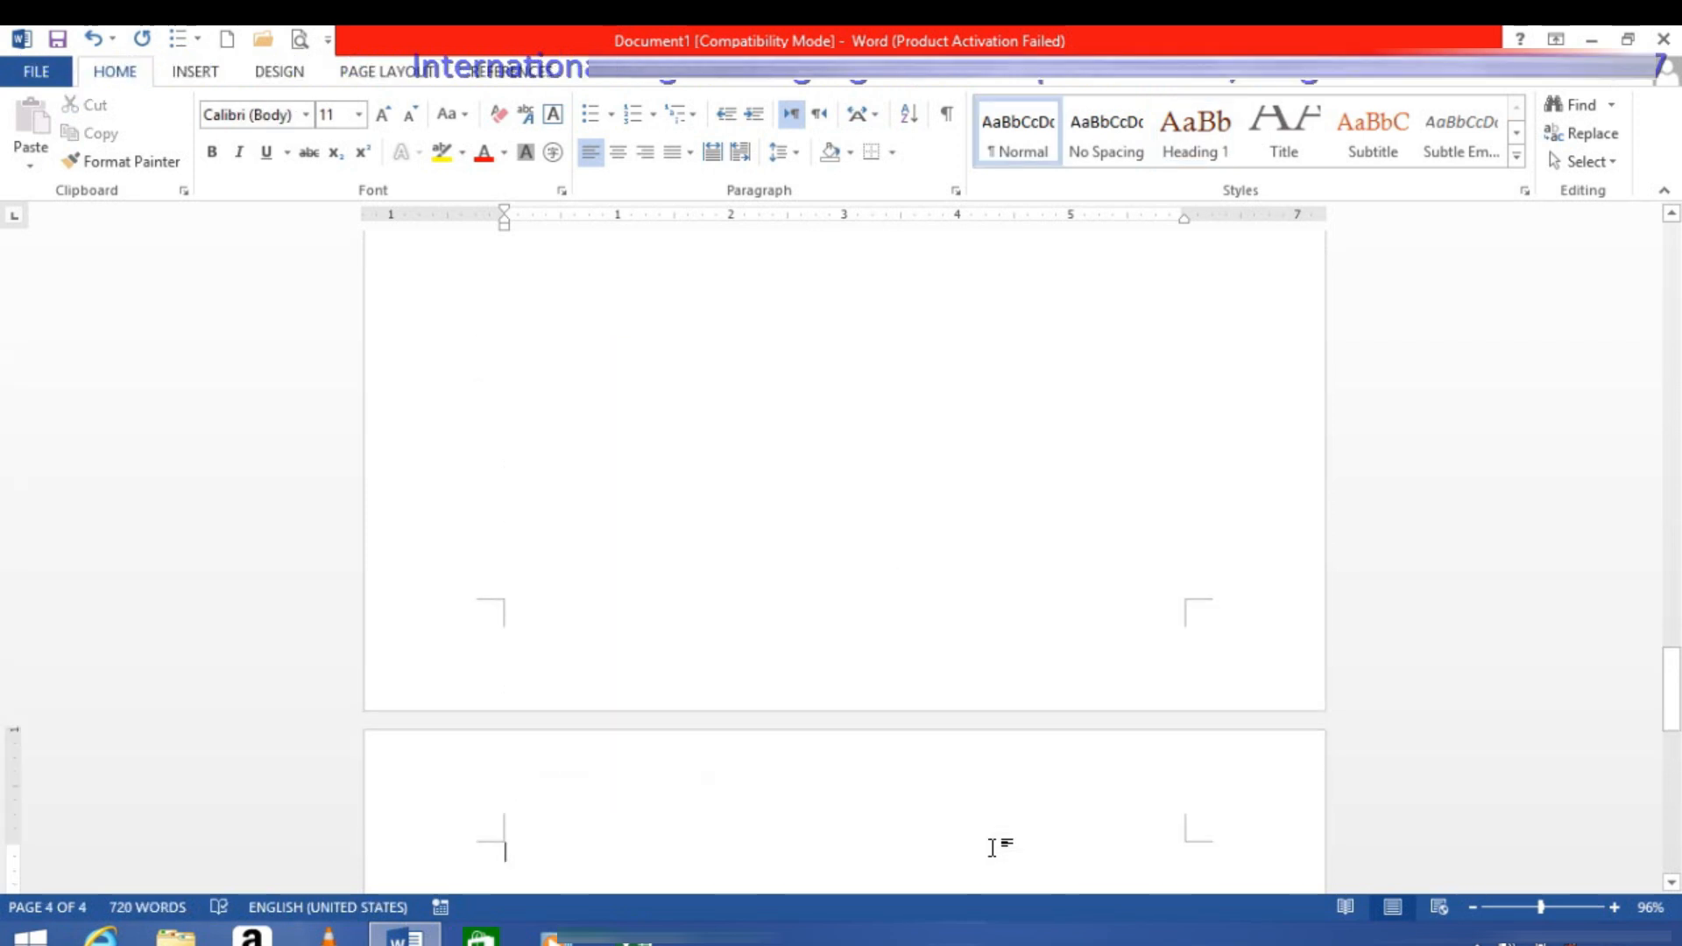
pyautogui.write('M')
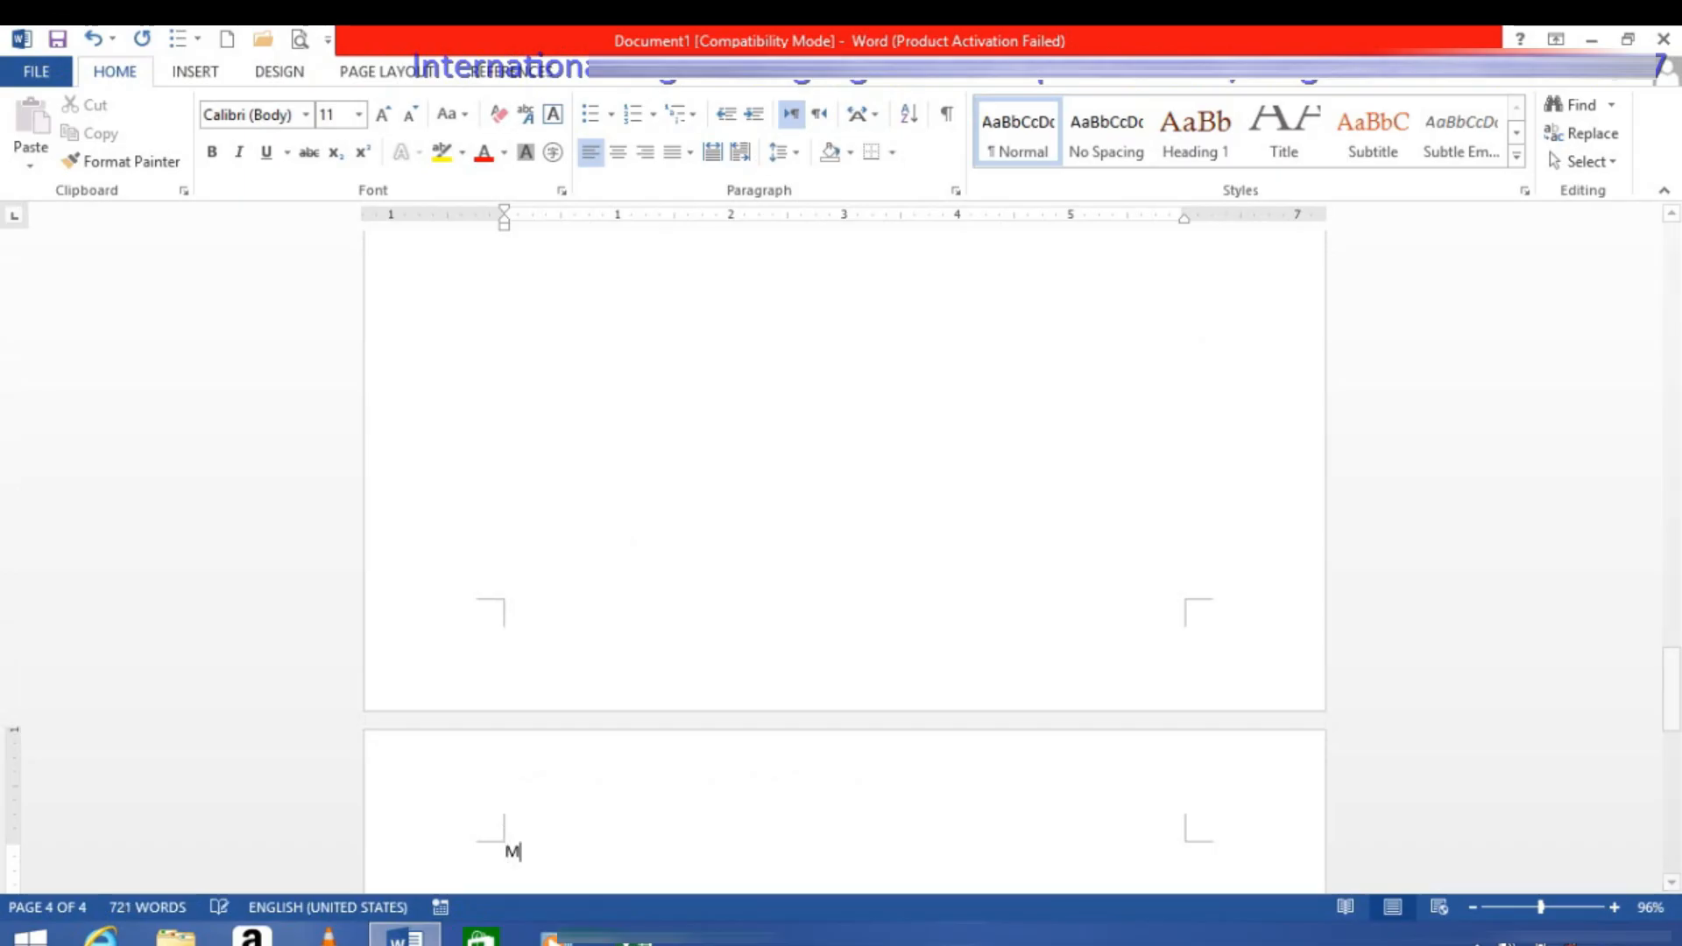
pyautogui.write('ax =rand()')
pyautogui.press('Return')
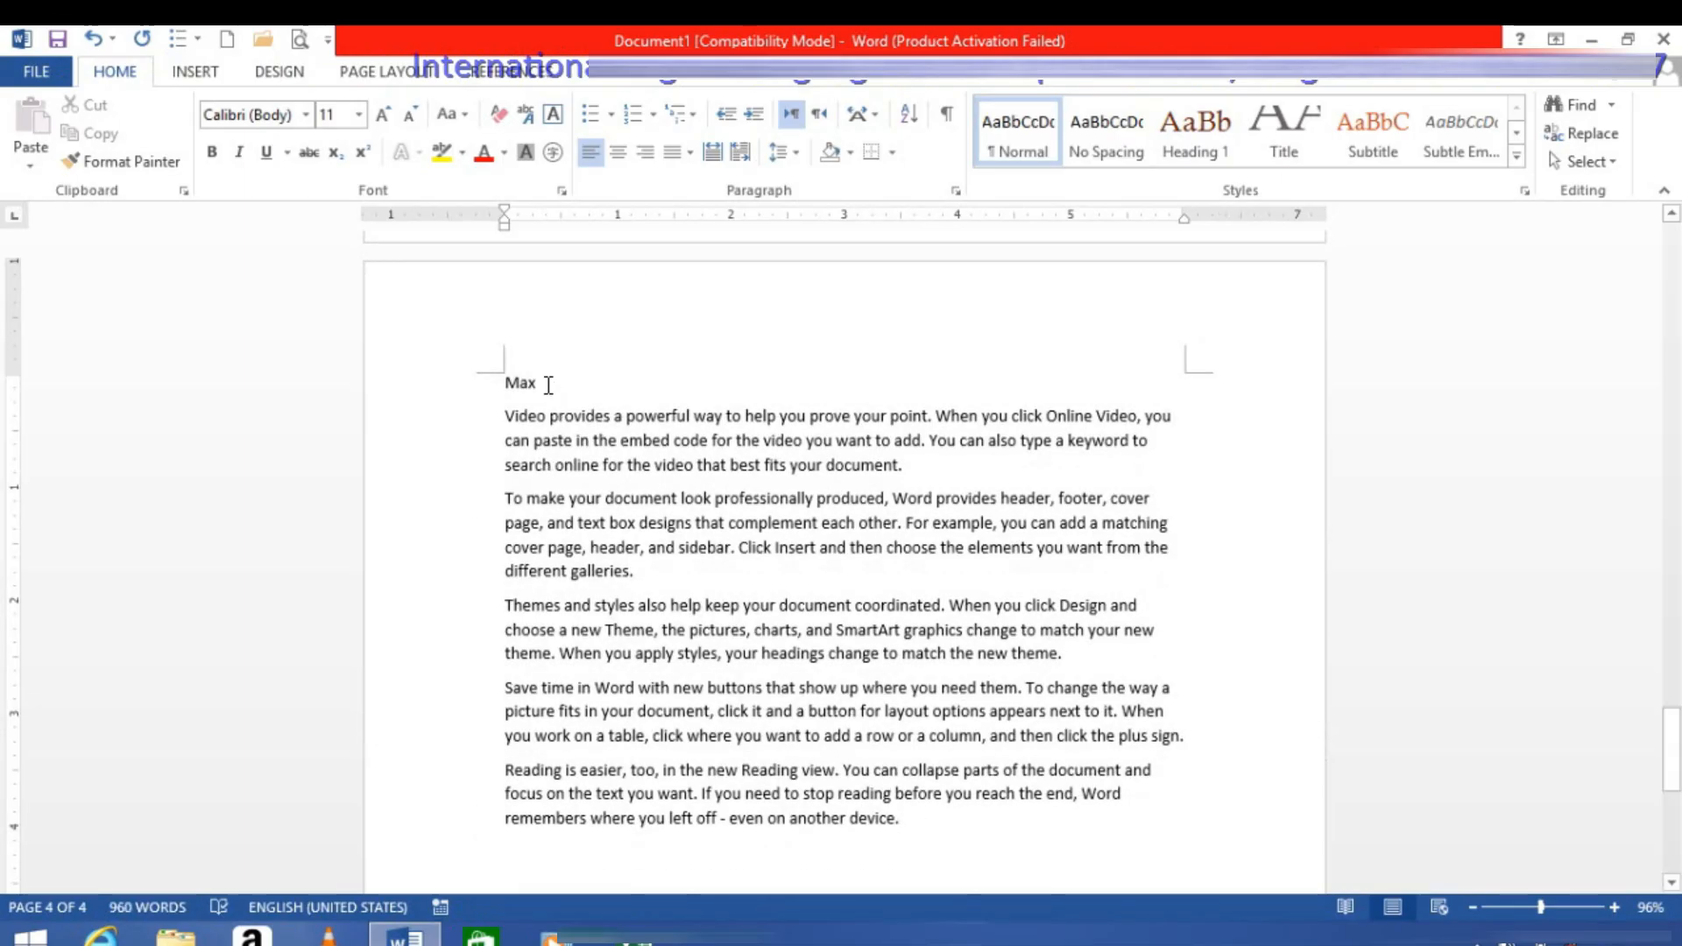
pyautogui.click(459, 366)
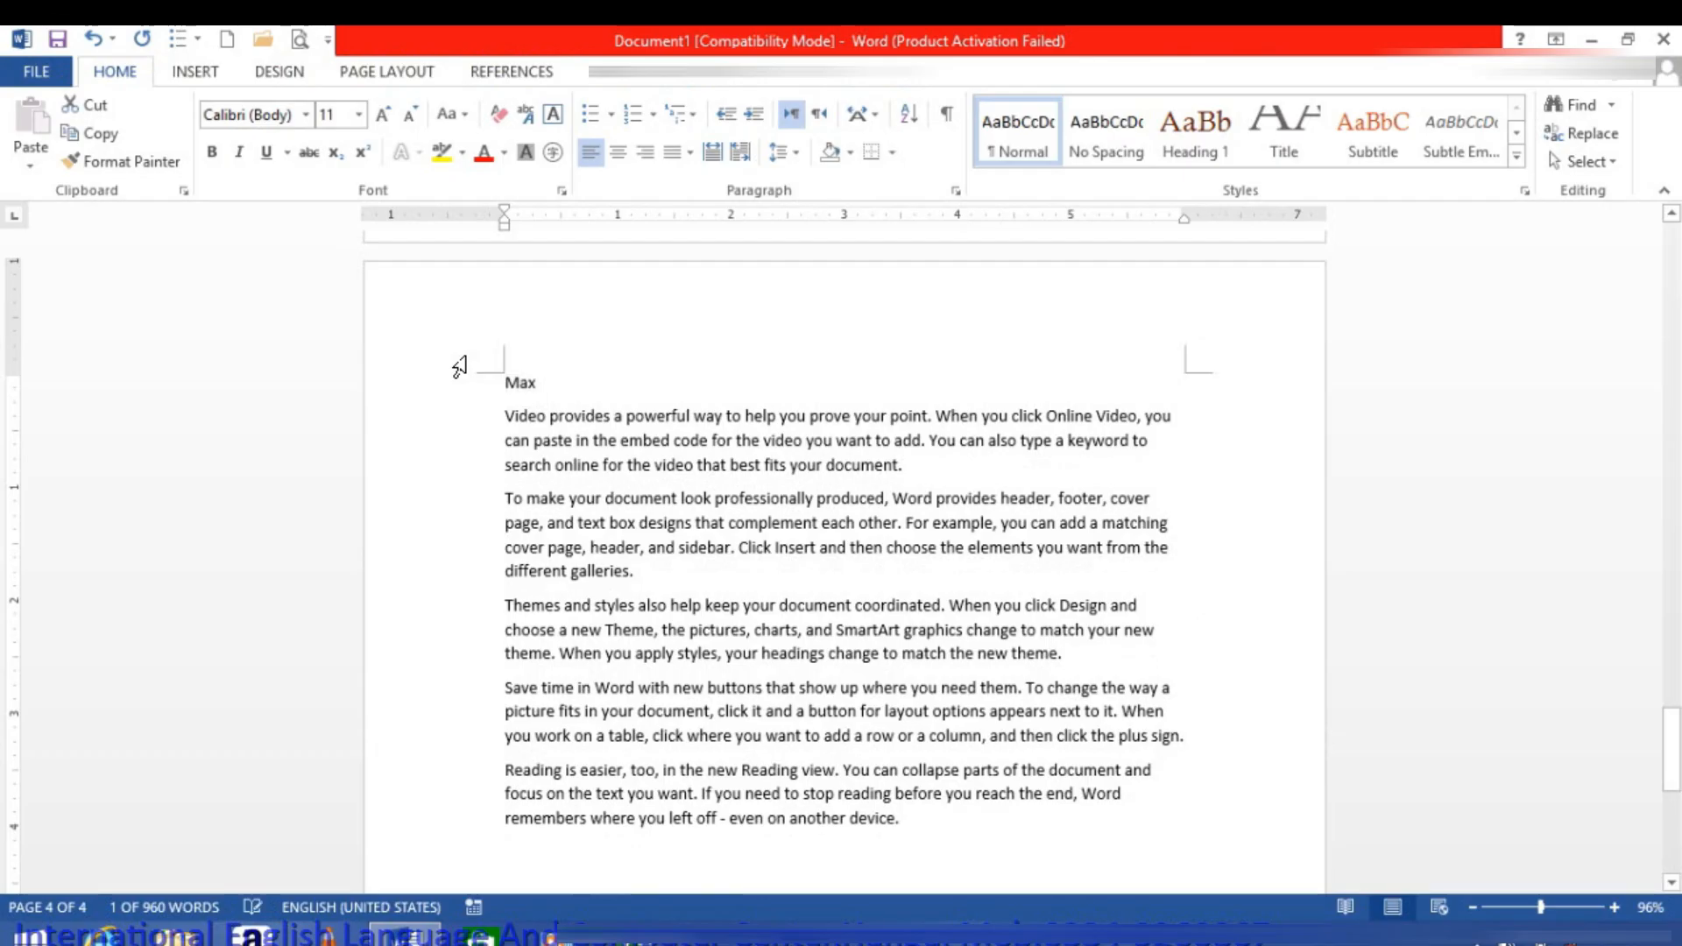
pyautogui.hotkey('ctrl', 'alt', '2')
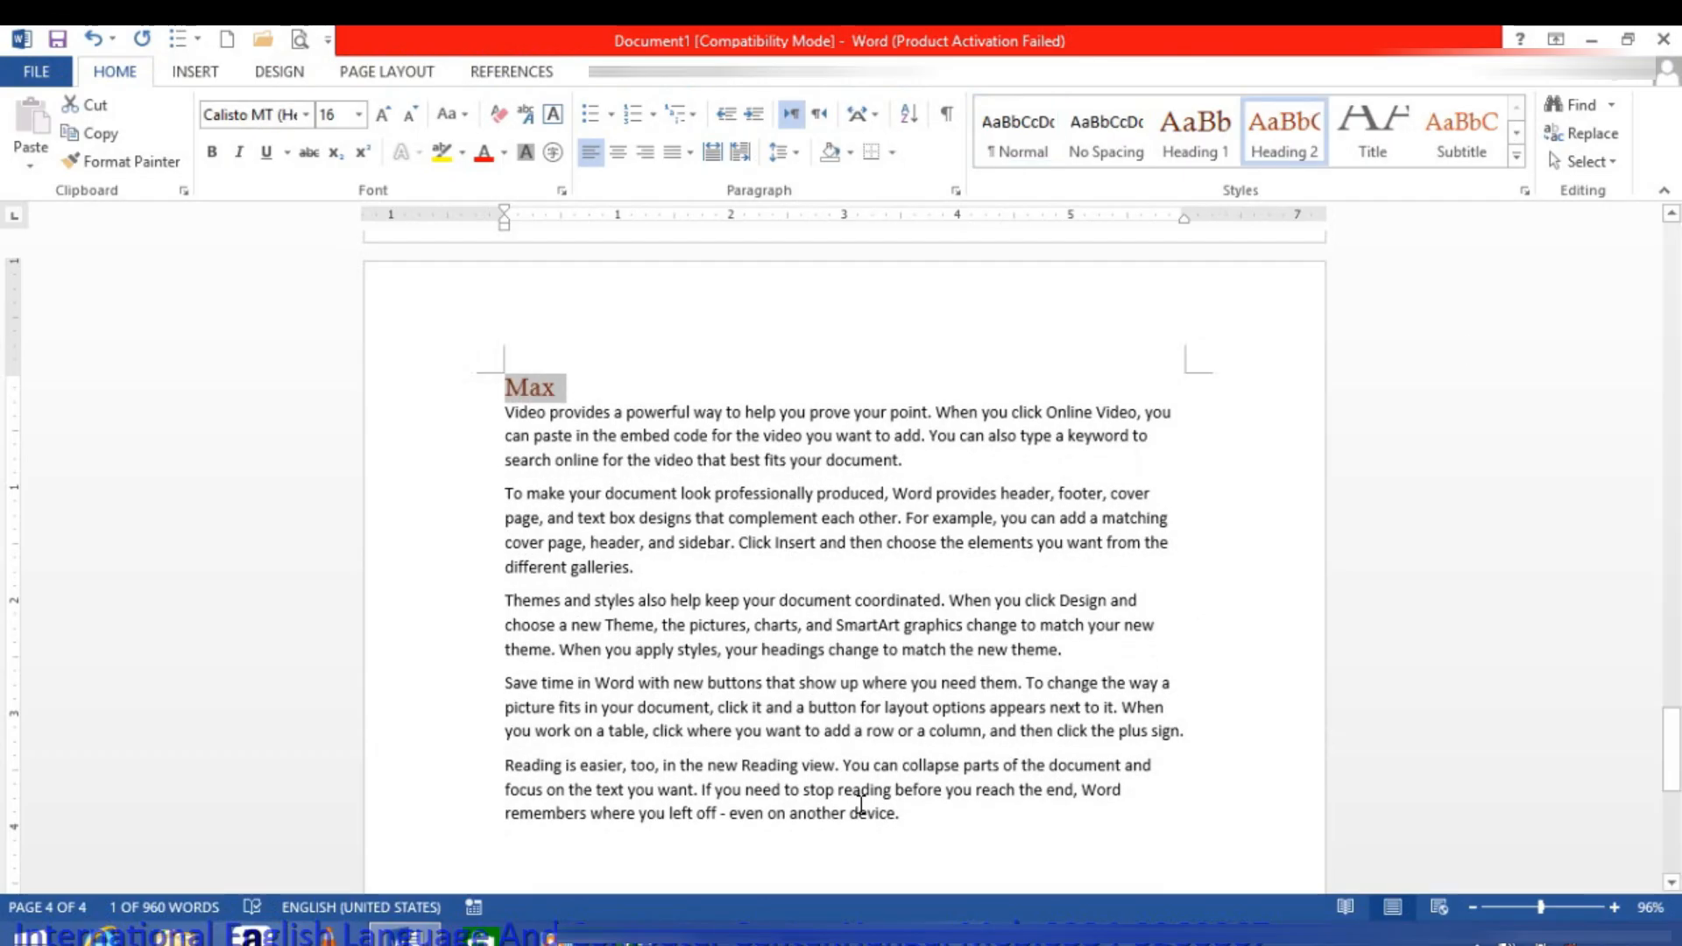
# Step: Start a fifth page after the Max text with the title "Revit" above sample paragraphs generated with =rand()
pyautogui.click(933, 822)
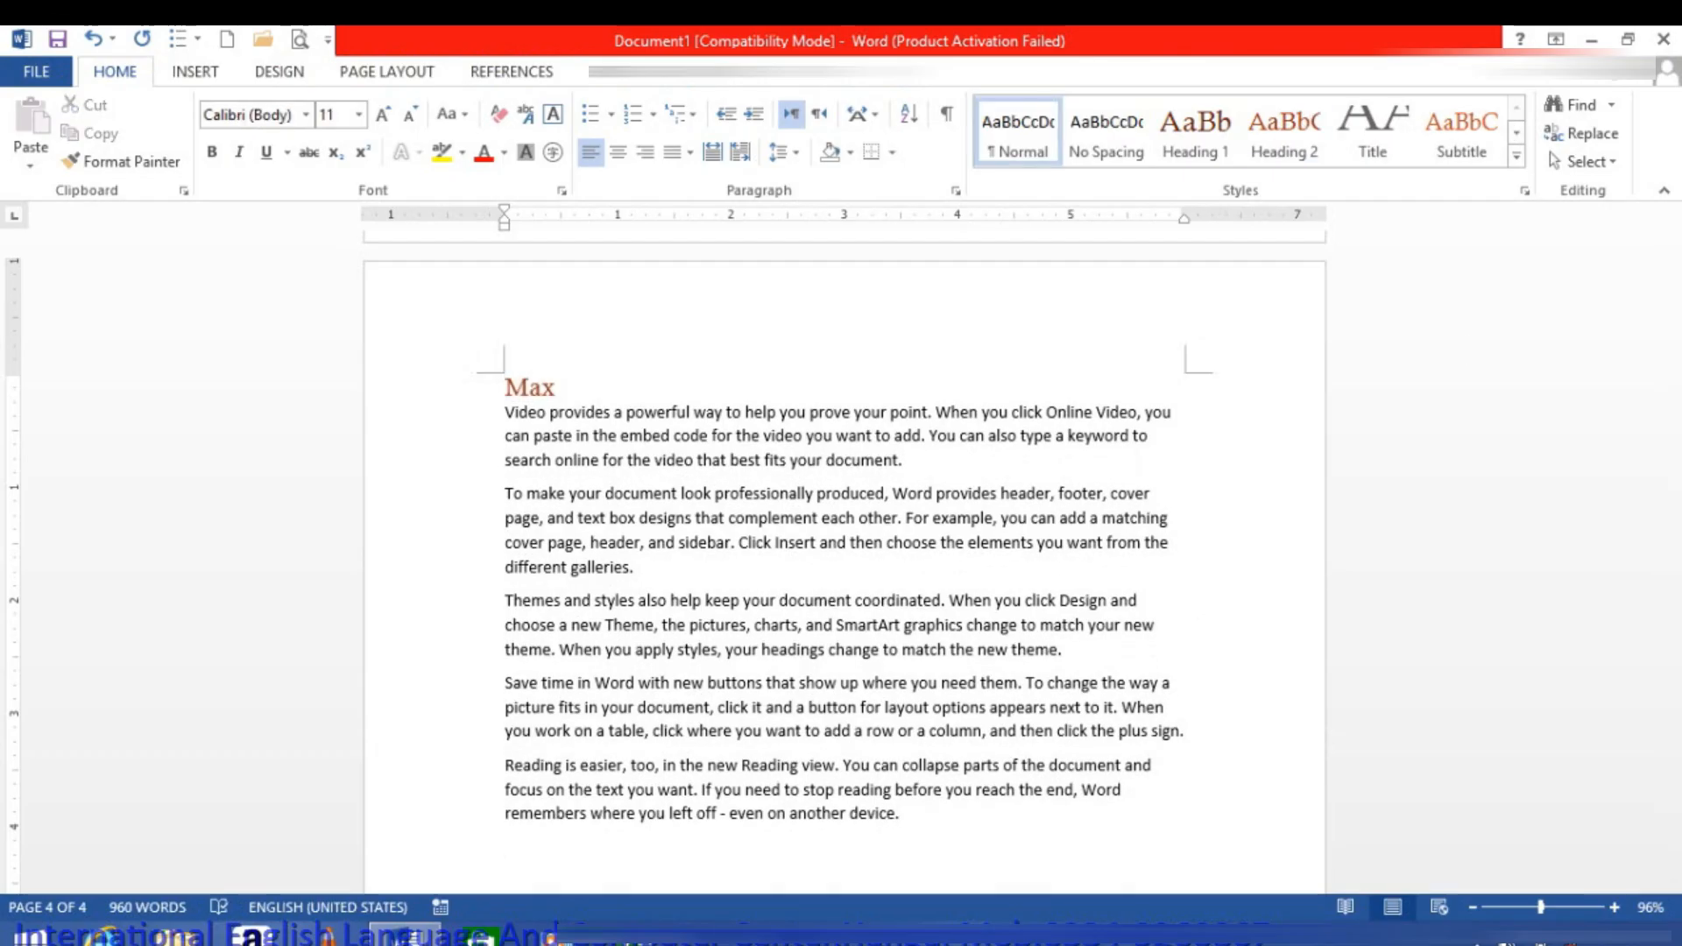
pyautogui.hotkey('ctrl', 'Return')
pyautogui.write('Reevij')
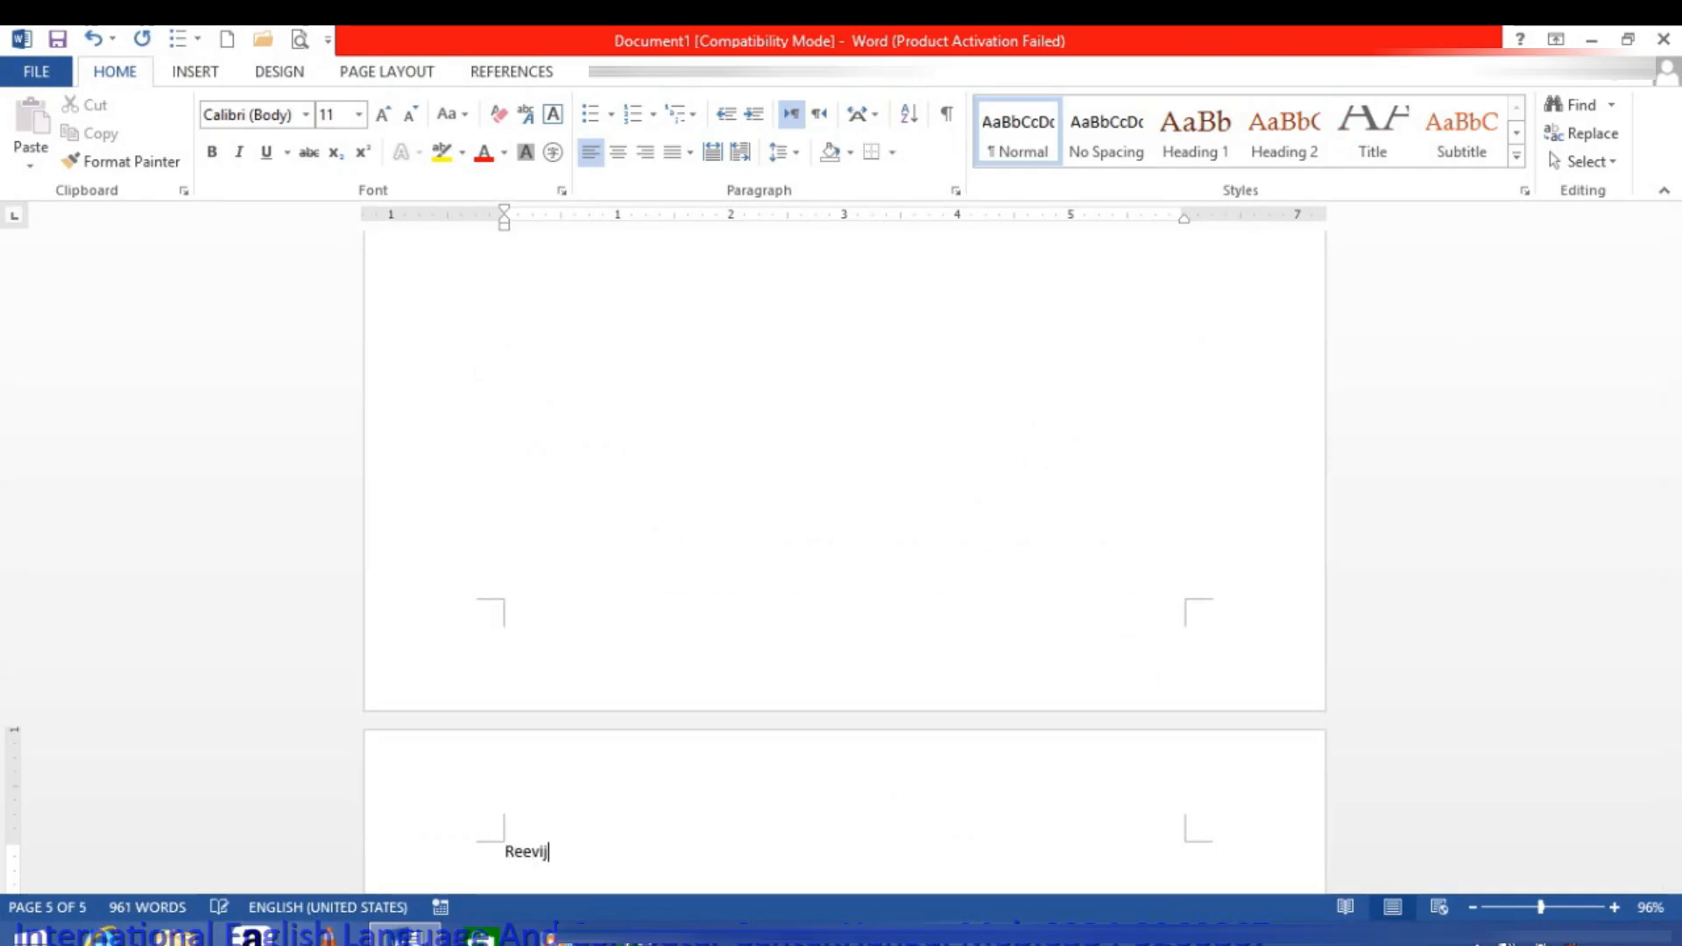
pyautogui.press('BackSpace')
pyautogui.press('BackSpace')
pyautogui.press('BackSpace')
pyautogui.write('vi')
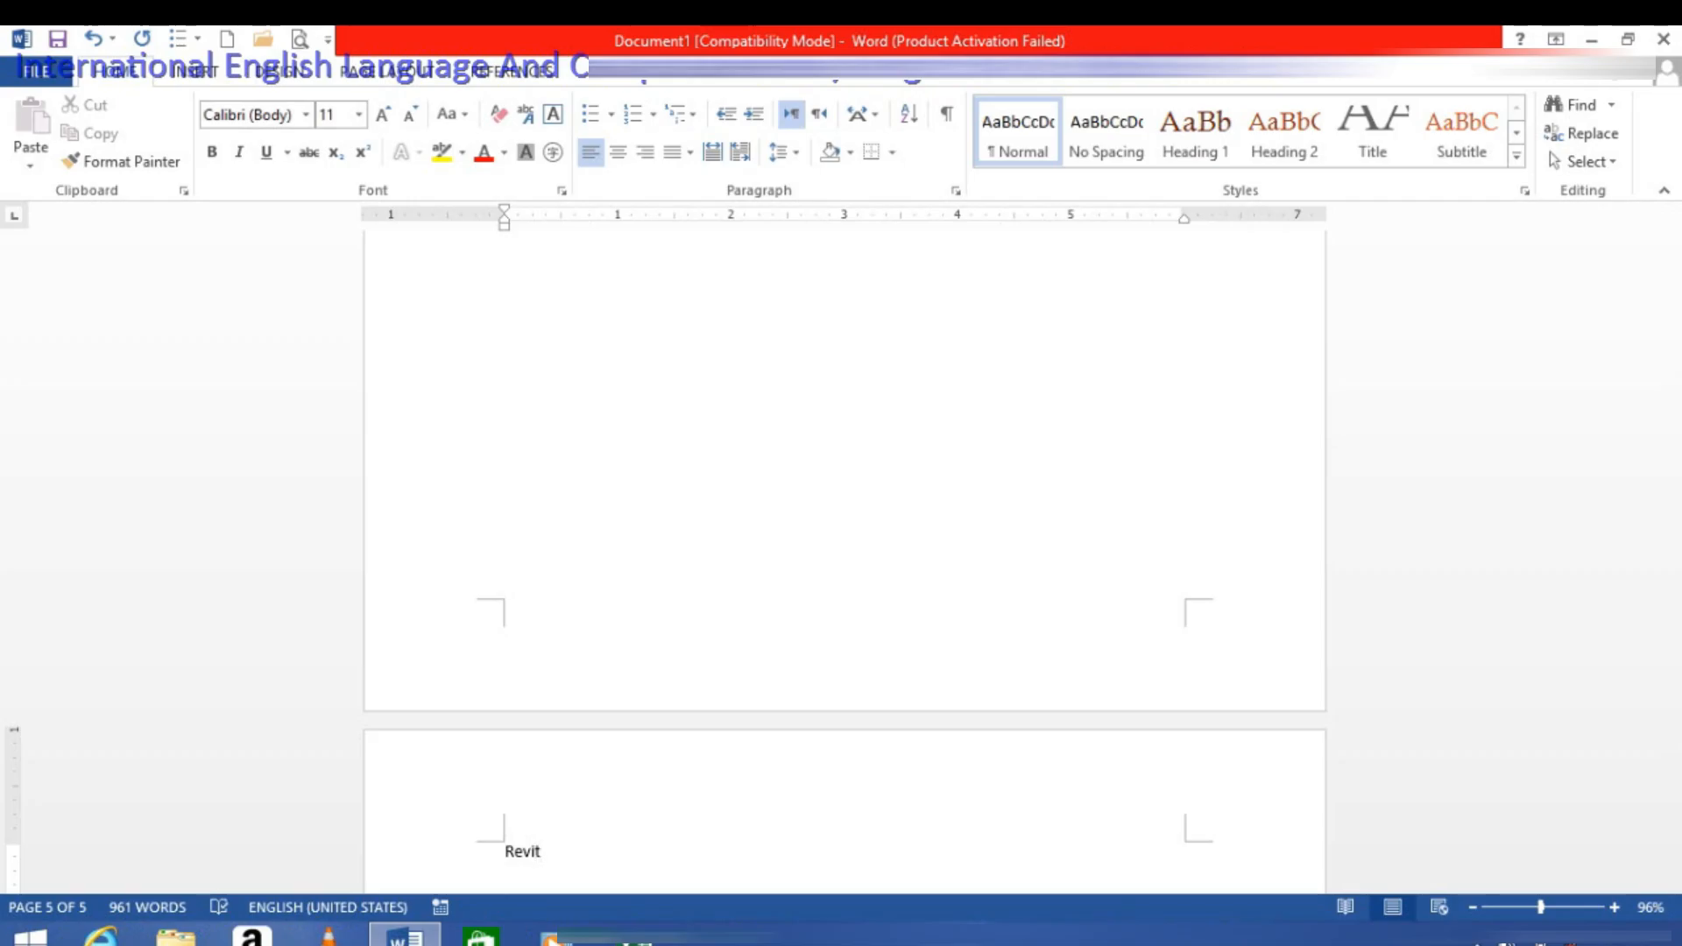
pyautogui.write('nd()')
pyautogui.press('Return')
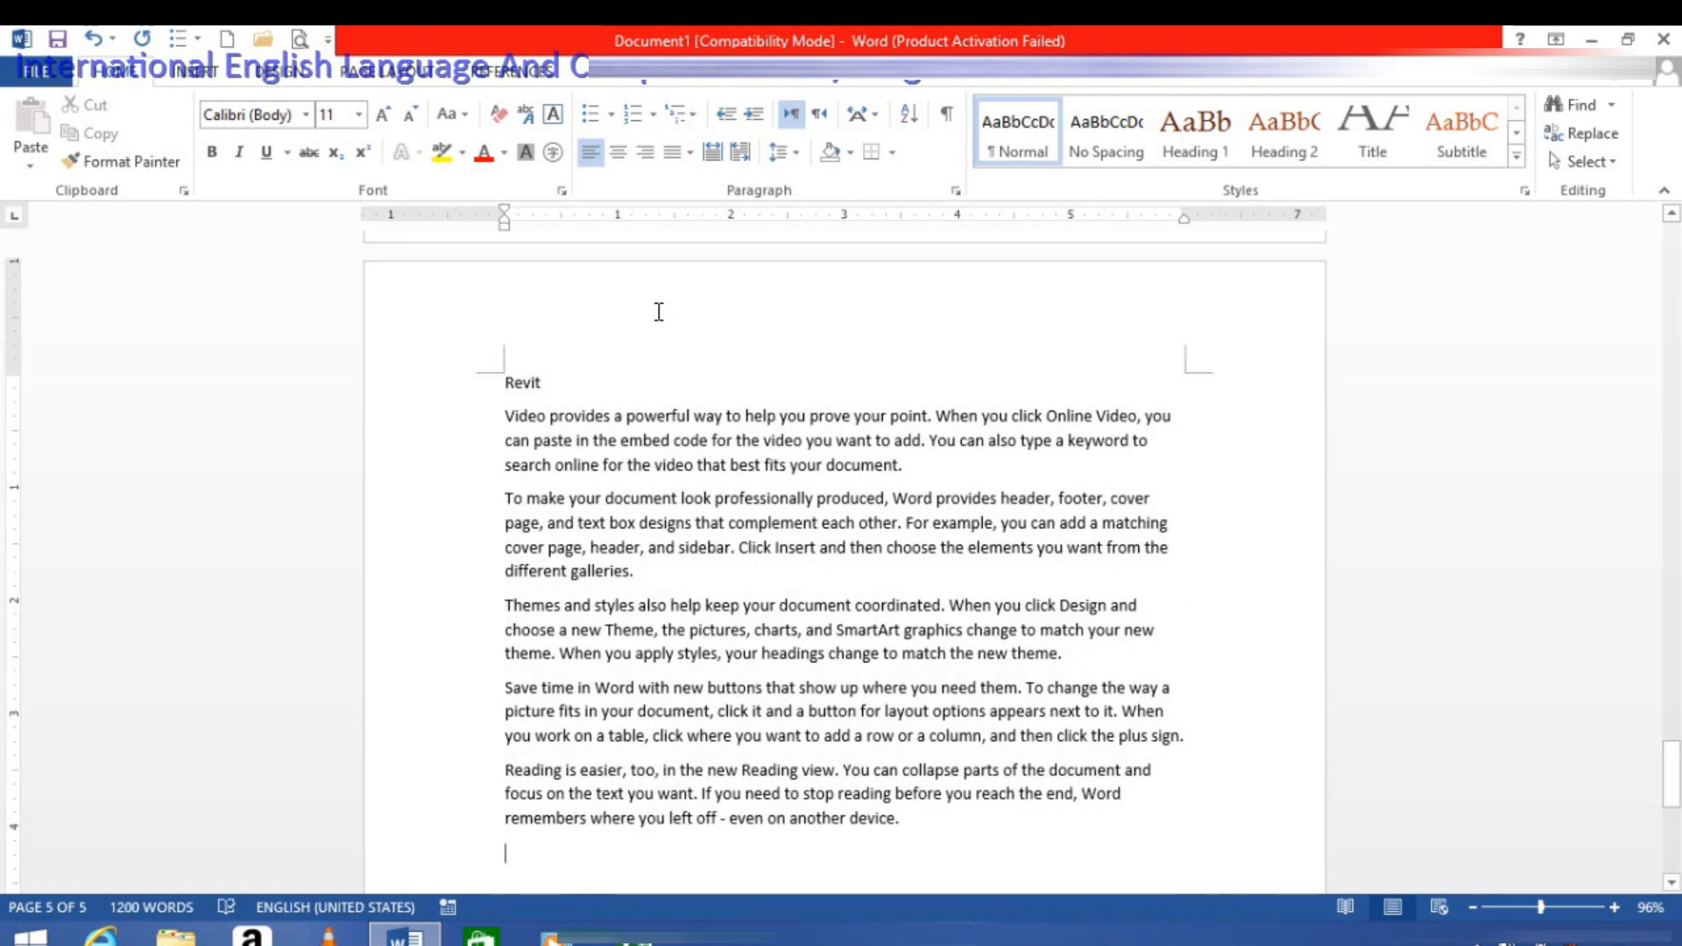
# Step: Apply the Heading 1 style to the "Revit" title on the fifth page
pyautogui.click(359, 364)
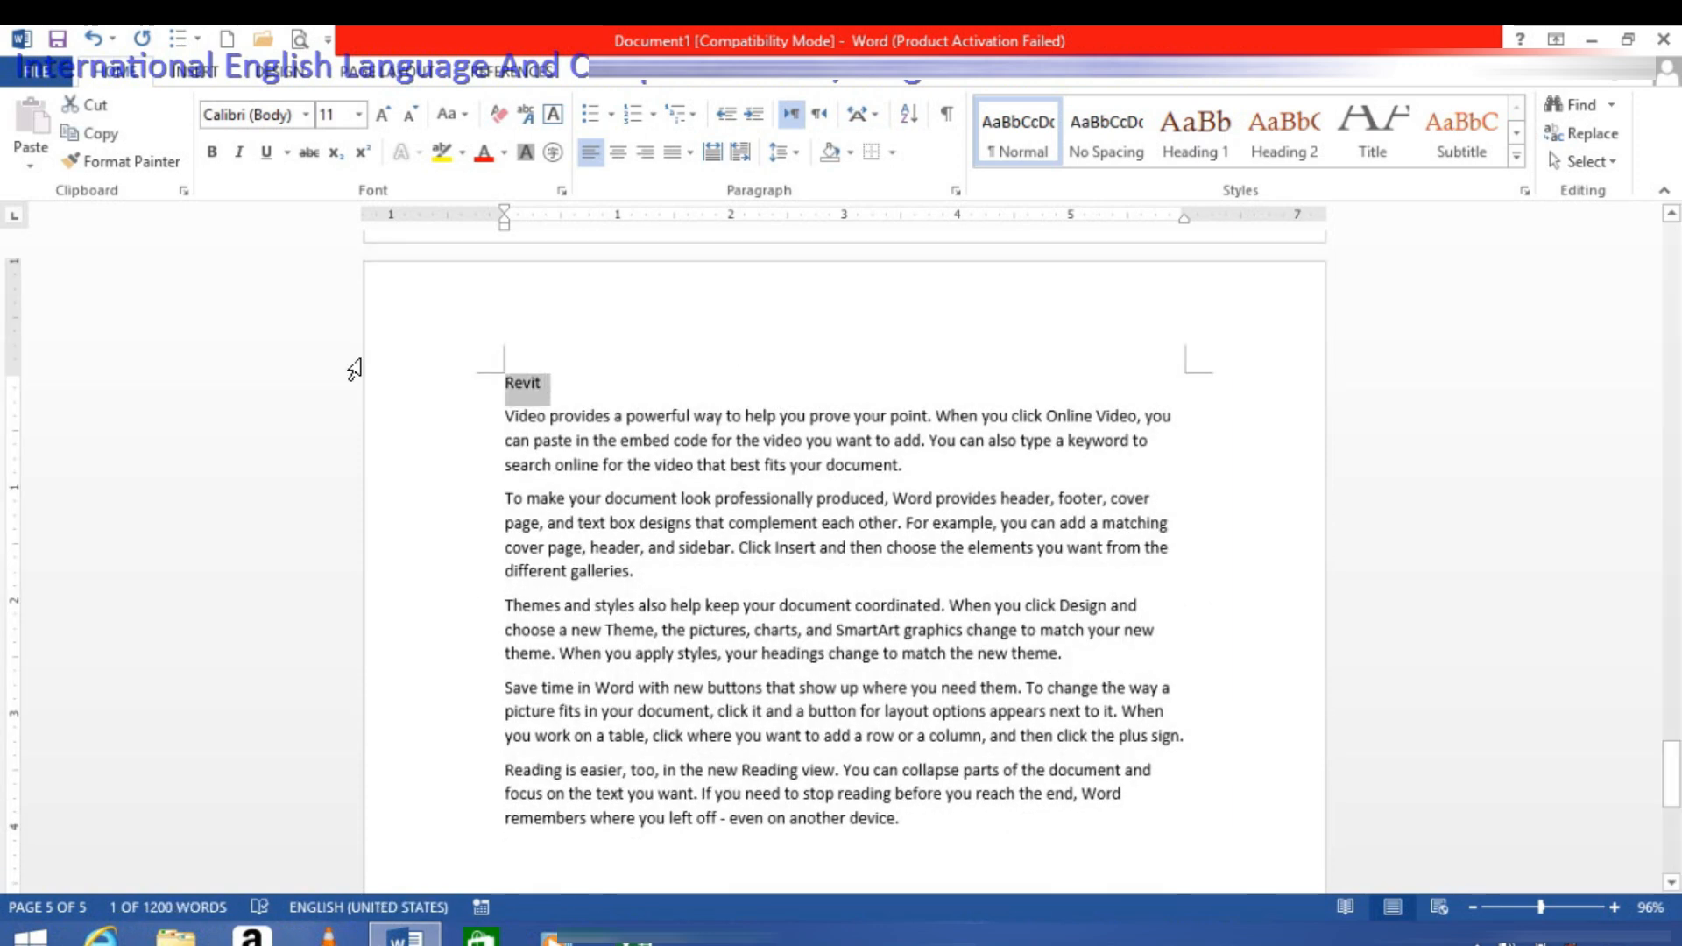
pyautogui.hotkey('ctrl', 'alt', '1')
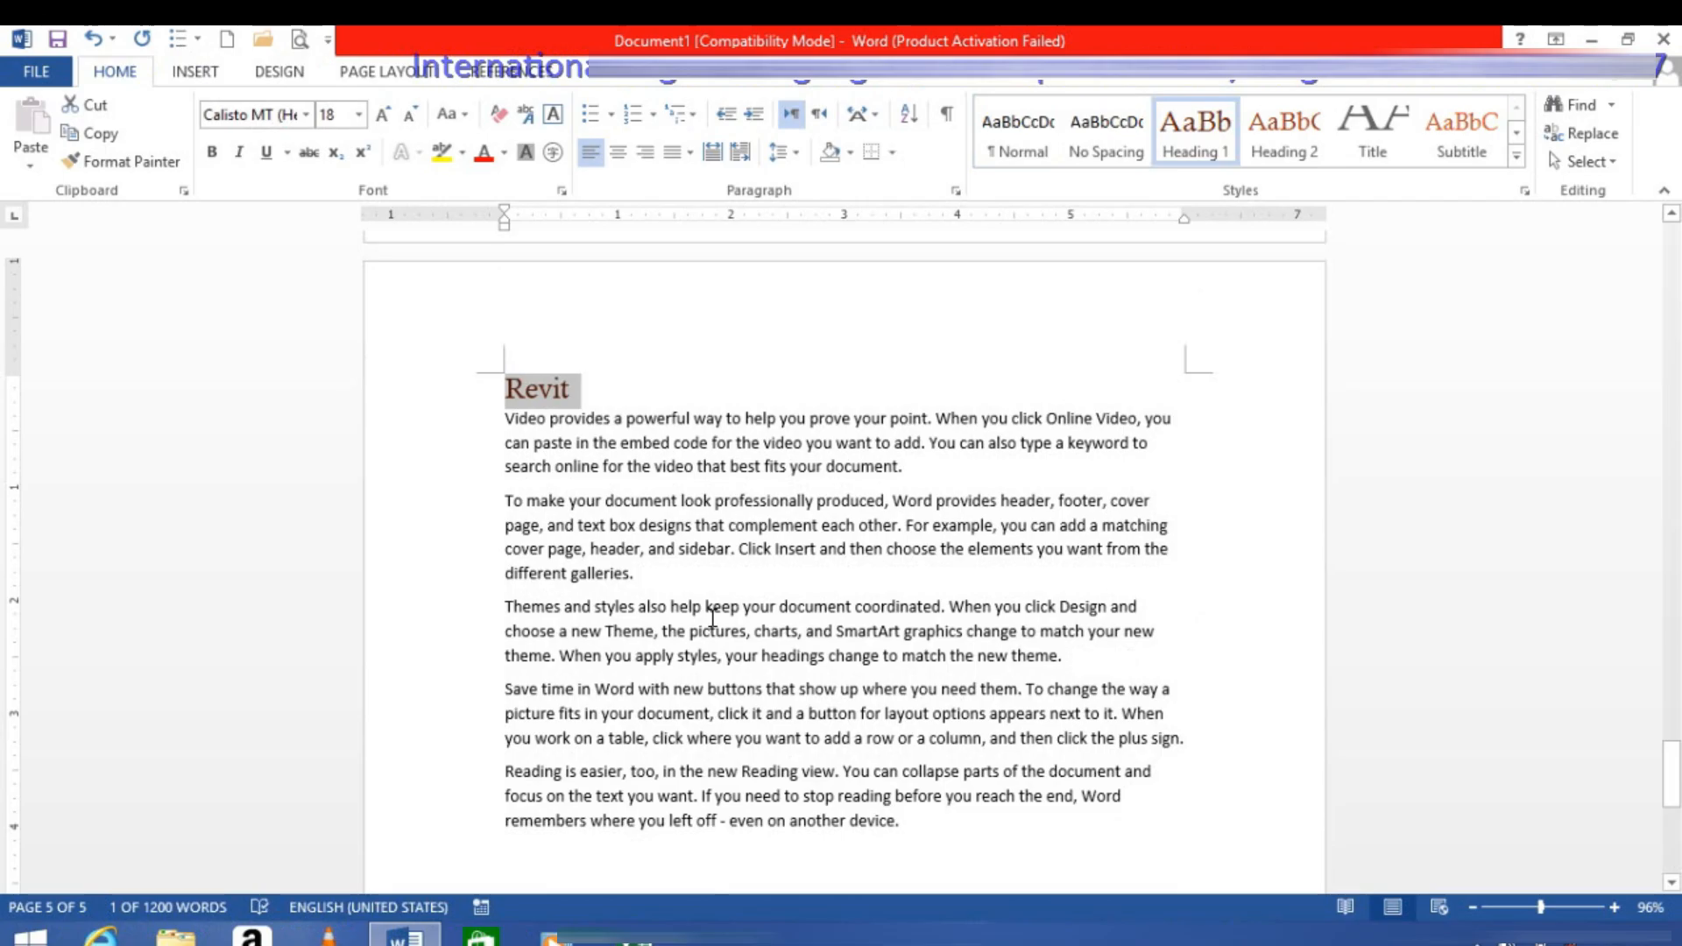
pyautogui.click(923, 844)
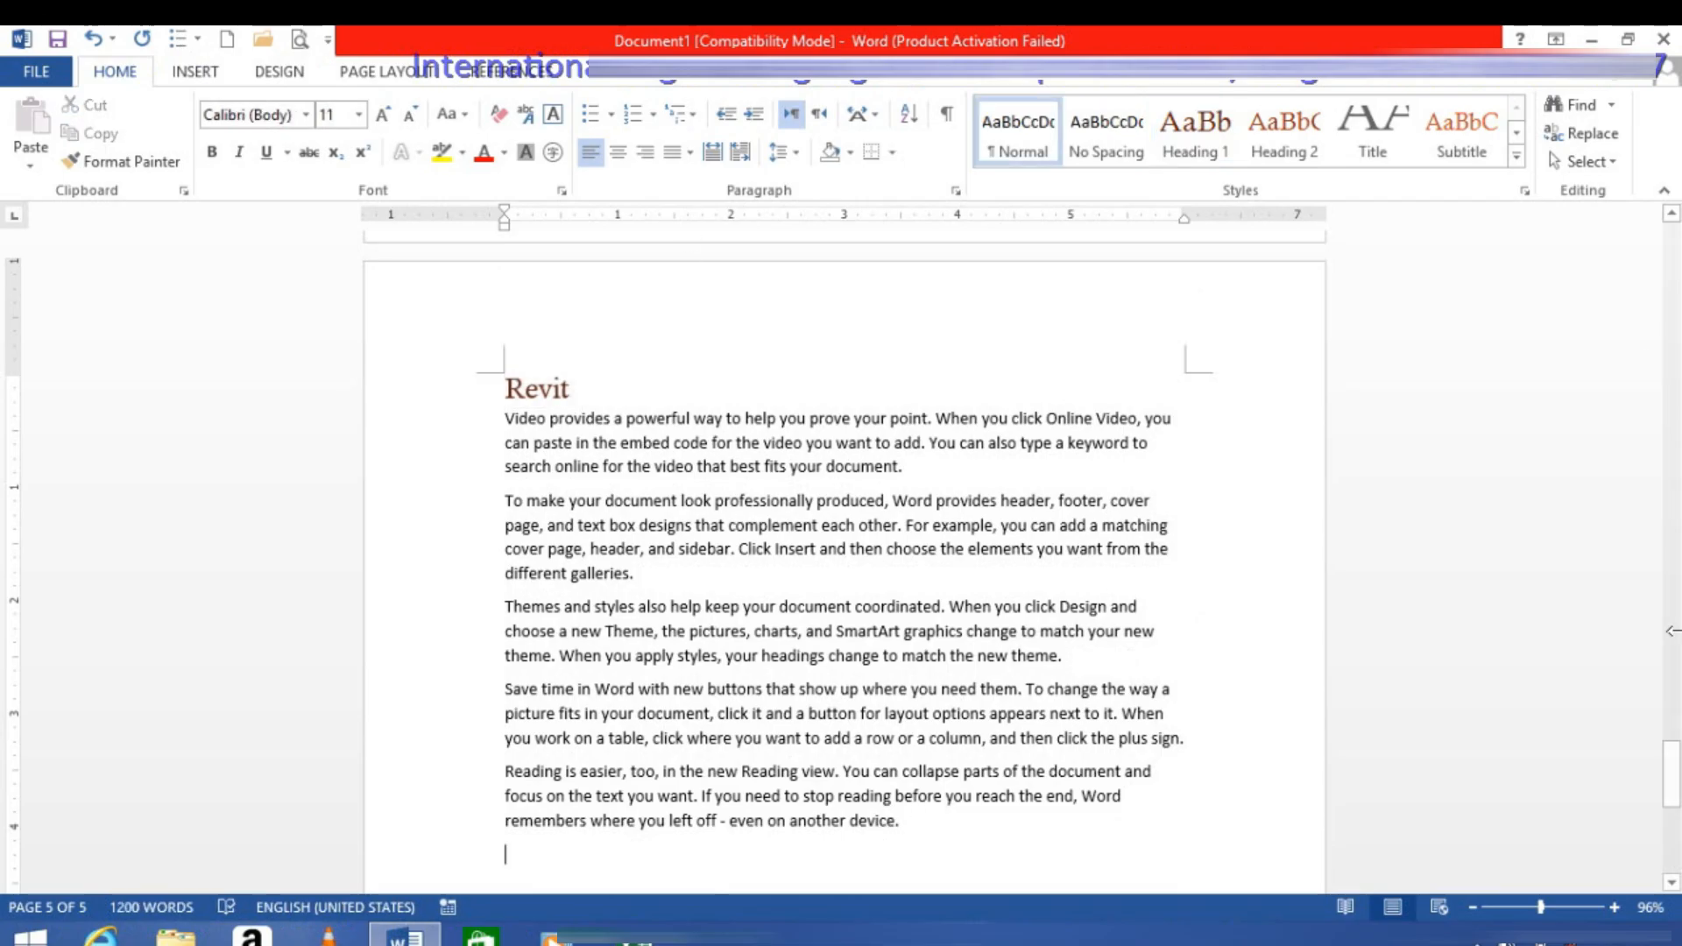
# Step: Insert a page break before the "Computer" heading and place the cursor at the start of the new blank first page
pyautogui.moveTo(1669, 786); pyautogui.dragTo(1621, 234)
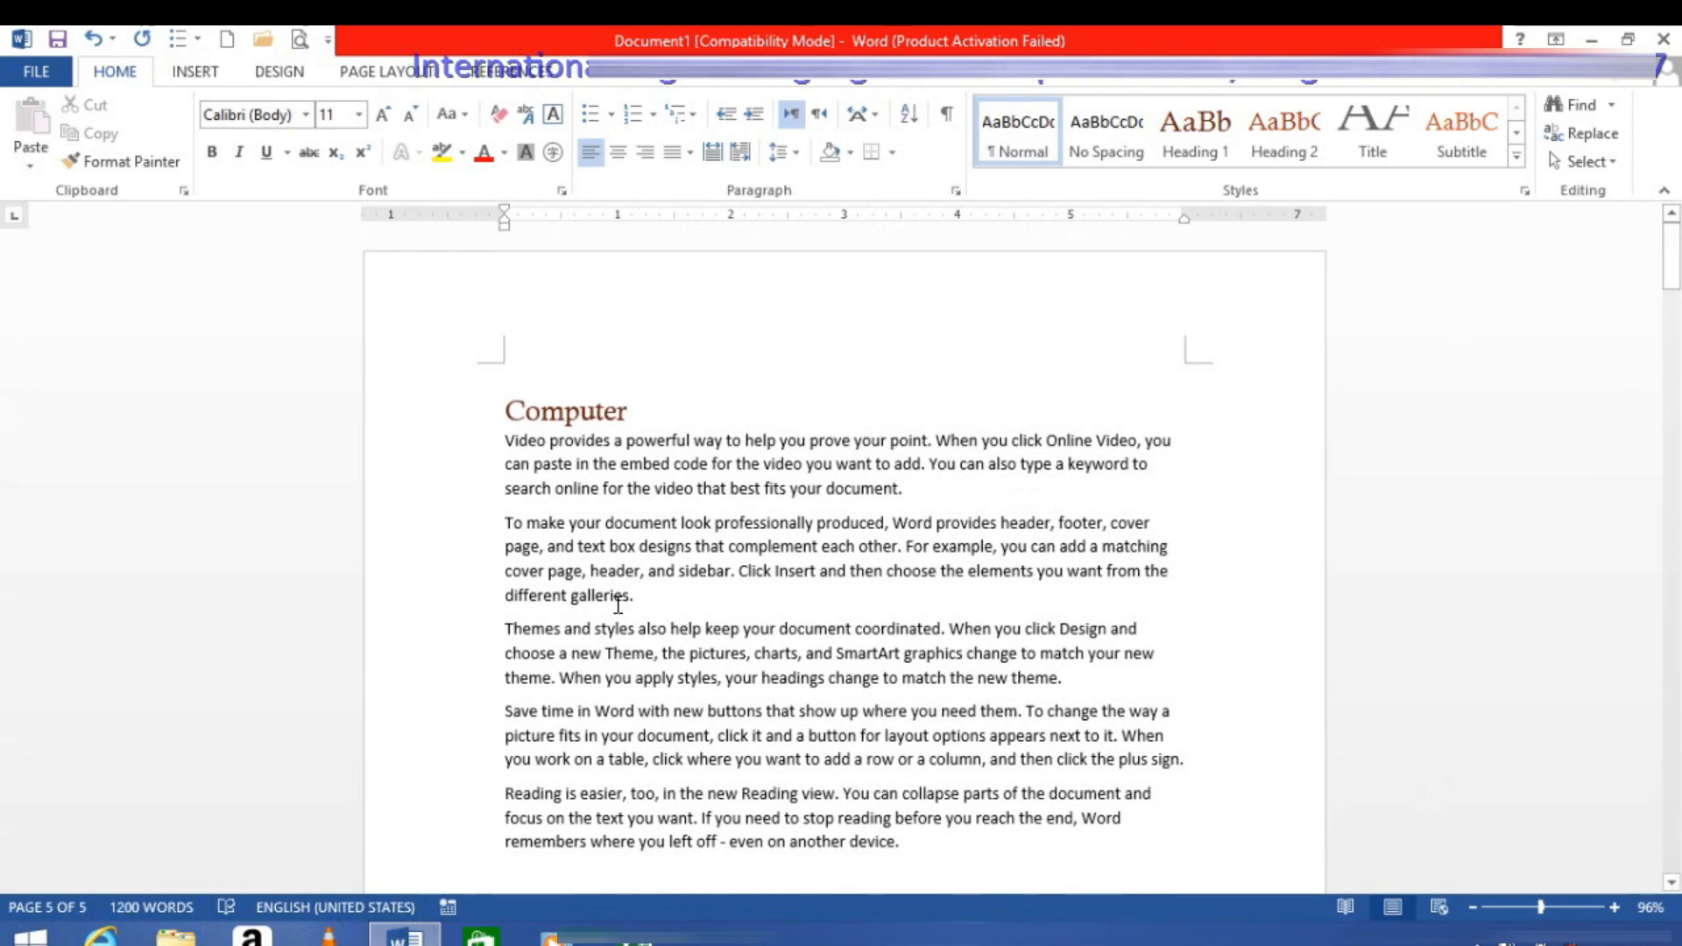
pyautogui.click(507, 394)
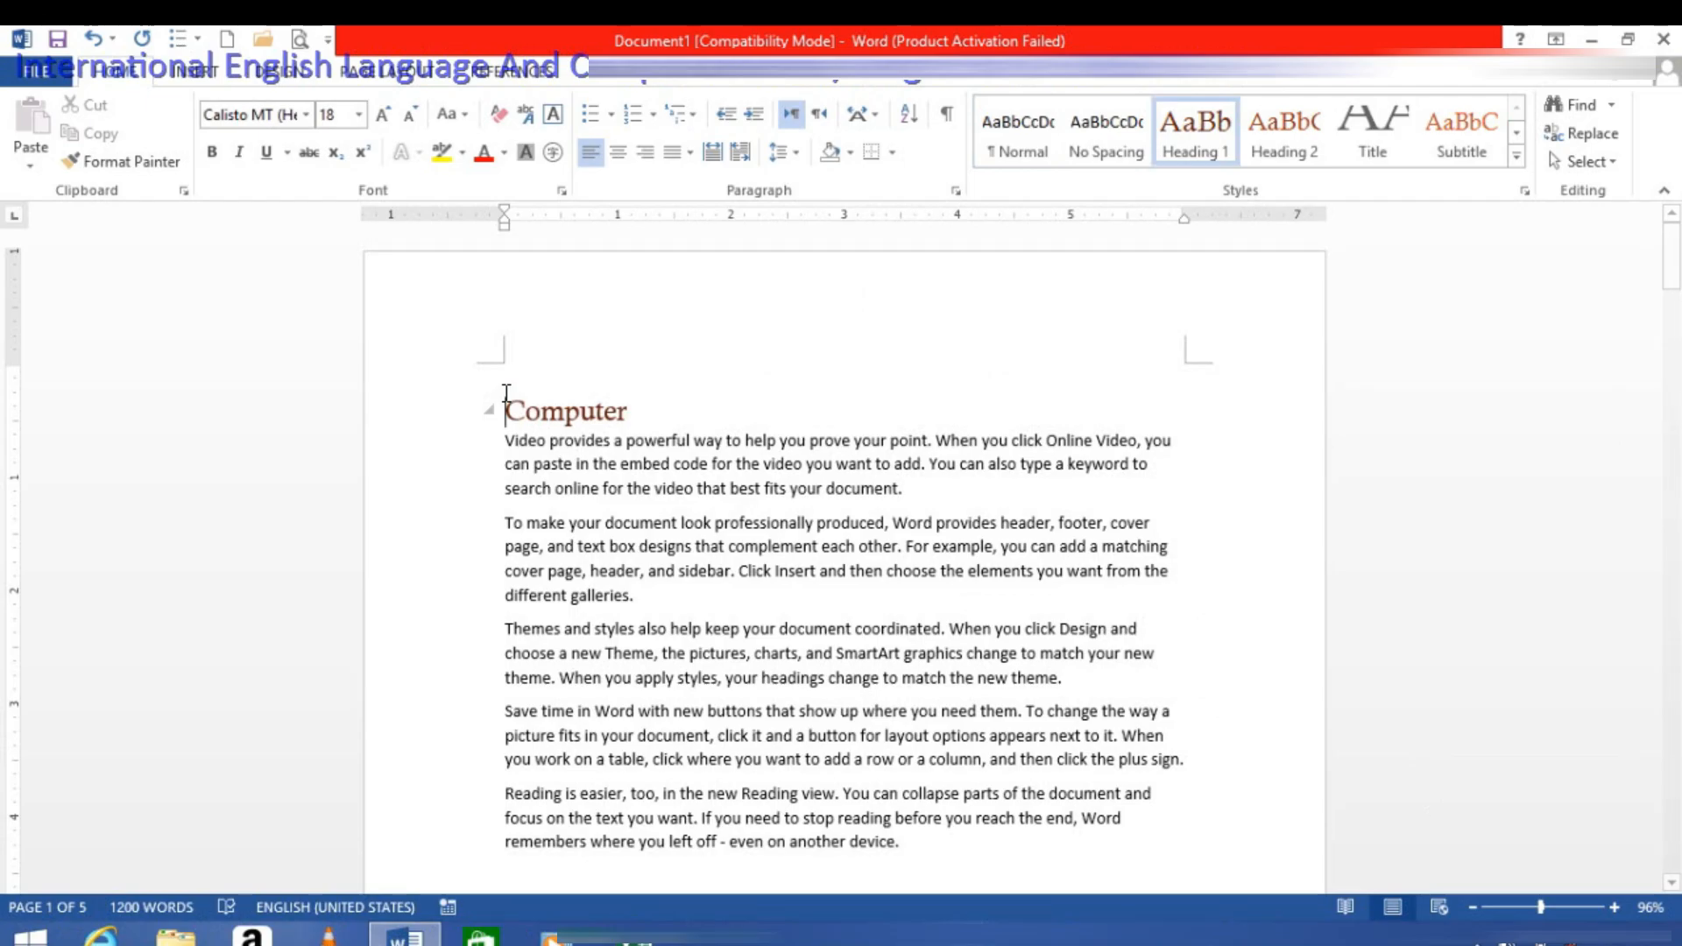
pyautogui.click(914, 492)
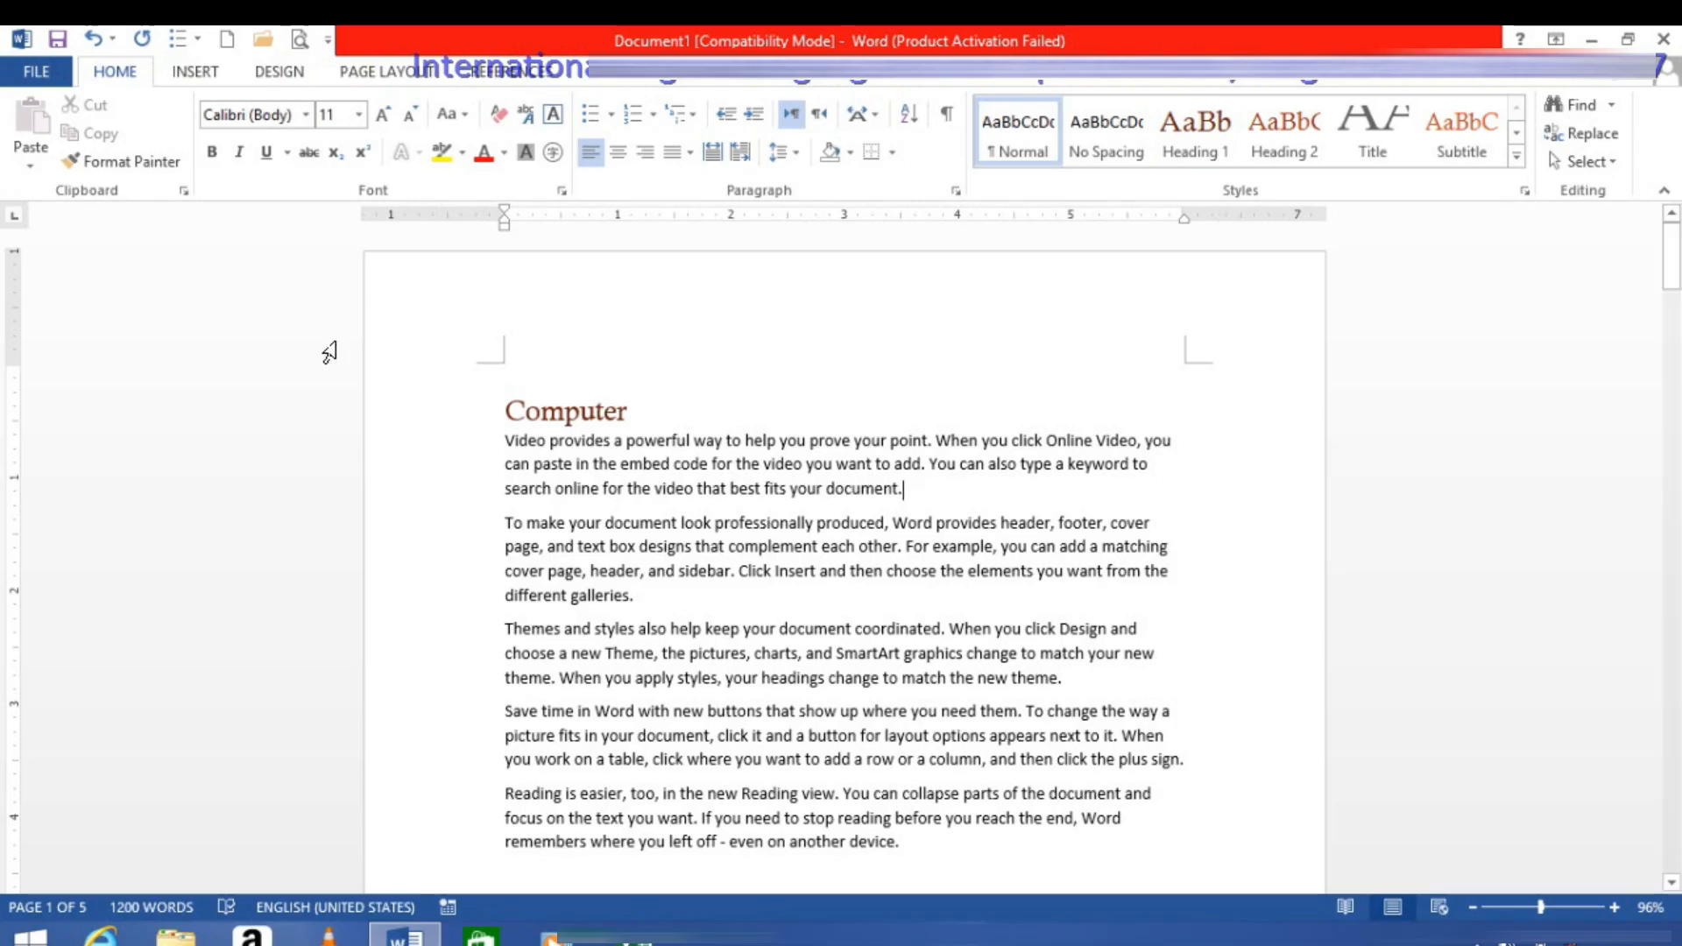
pyautogui.click(505, 407)
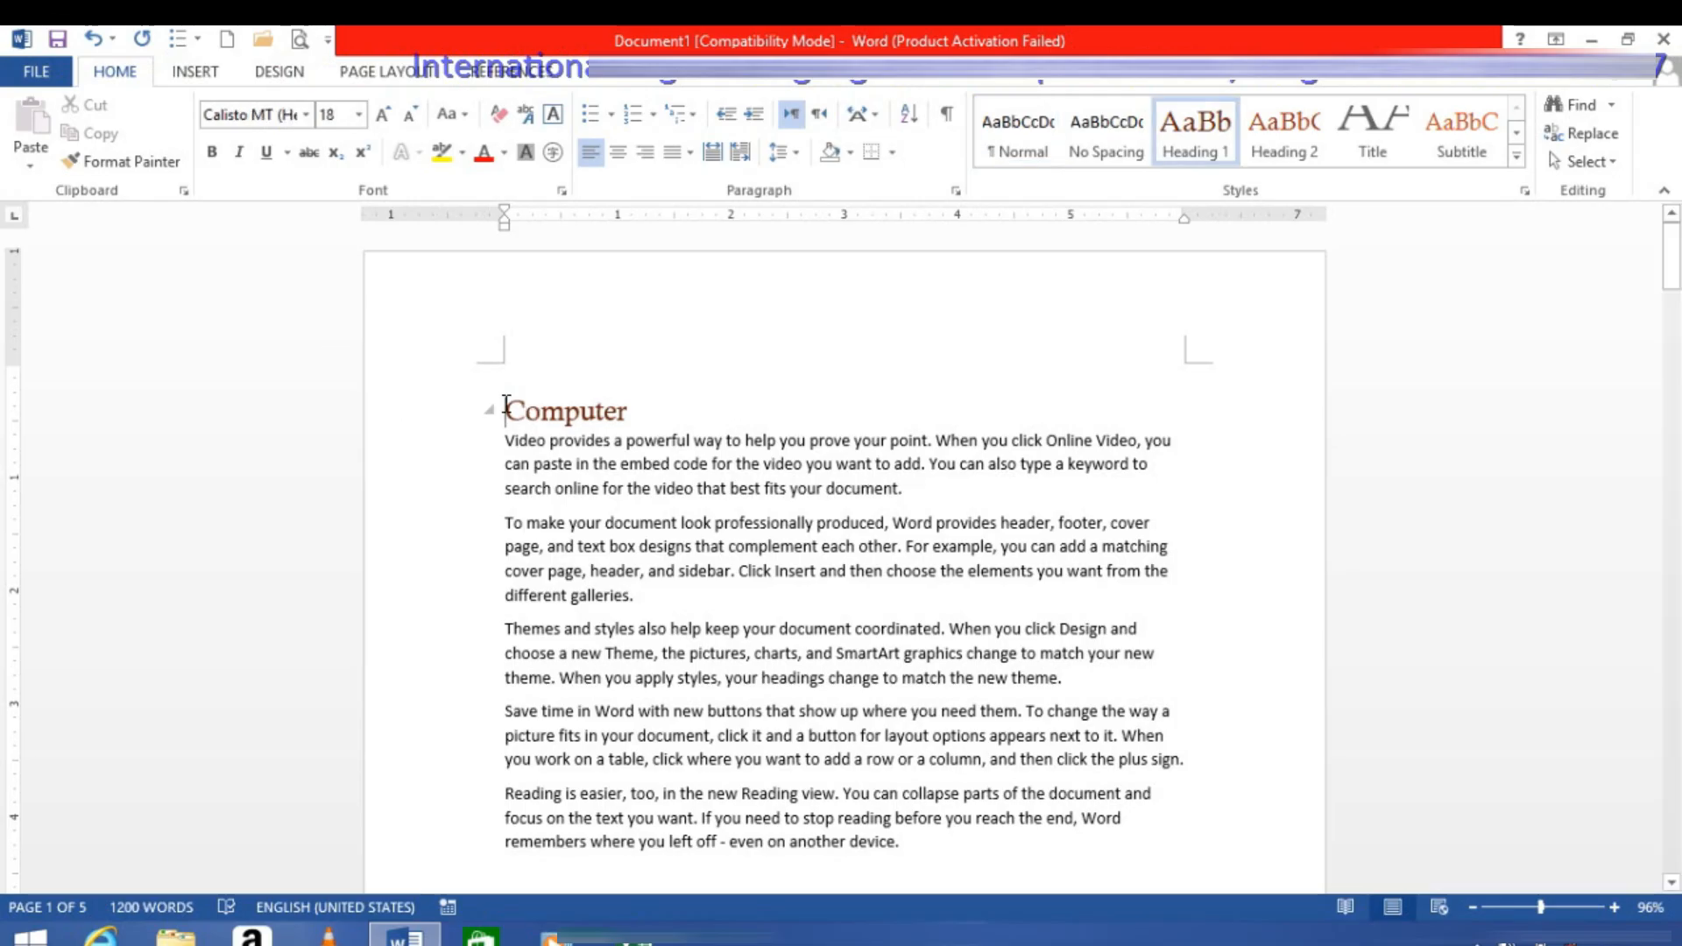
pyautogui.hotkey('ctrl', 'Return')
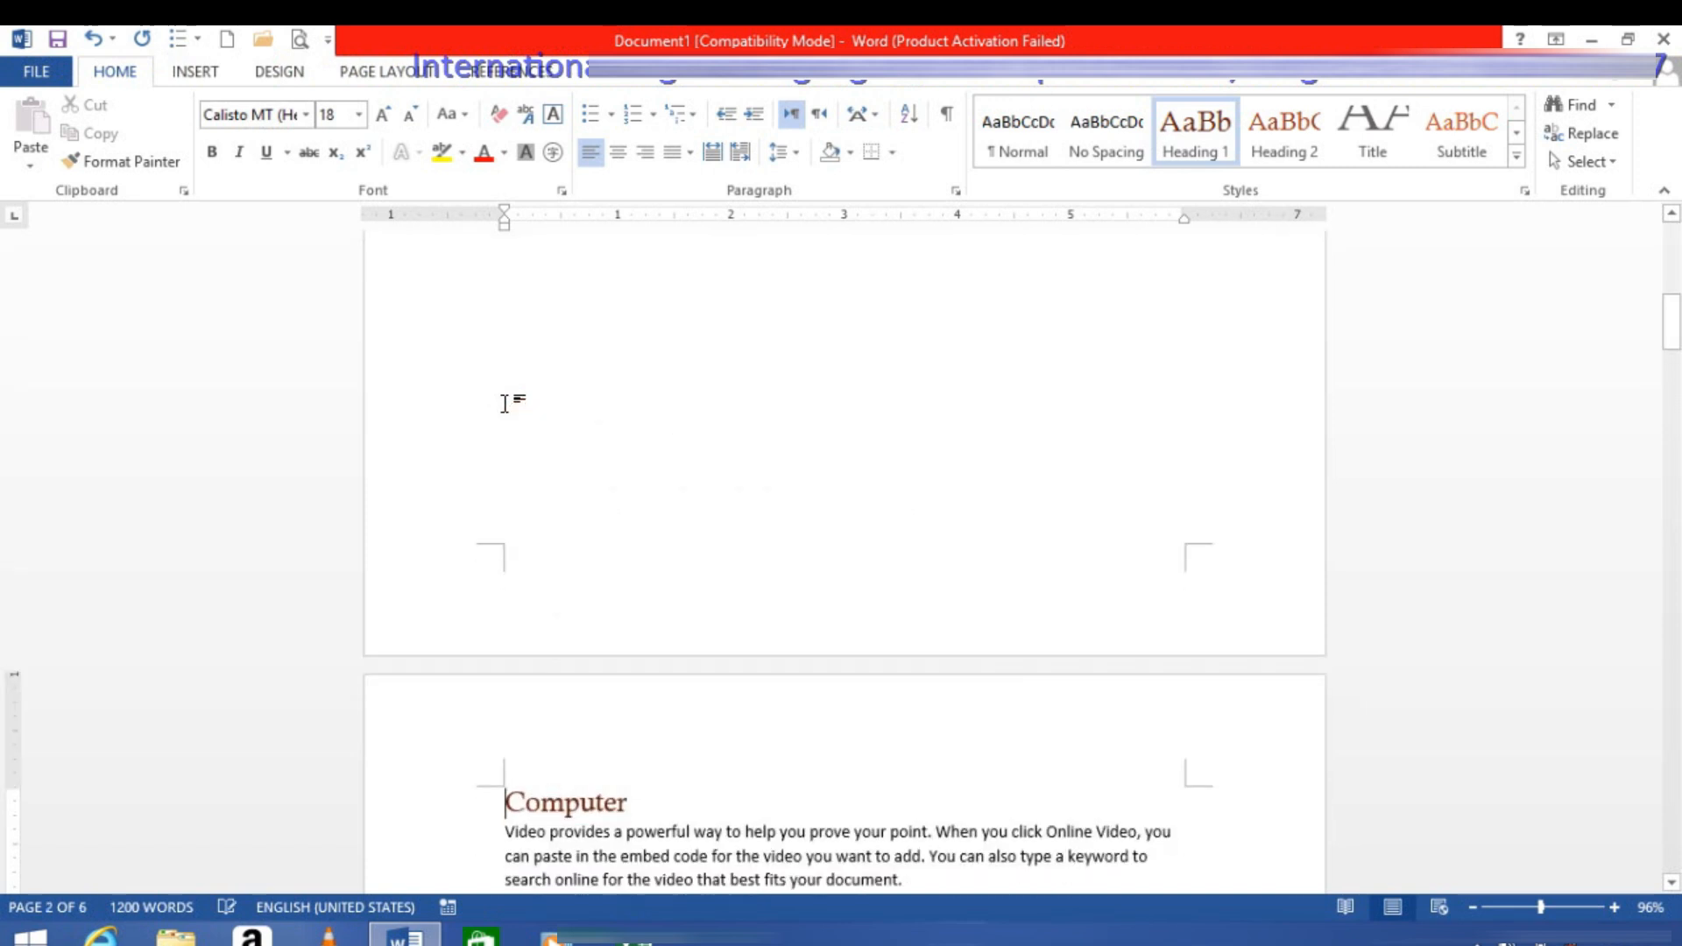
pyautogui.hotkey('ctrl', 'Home')
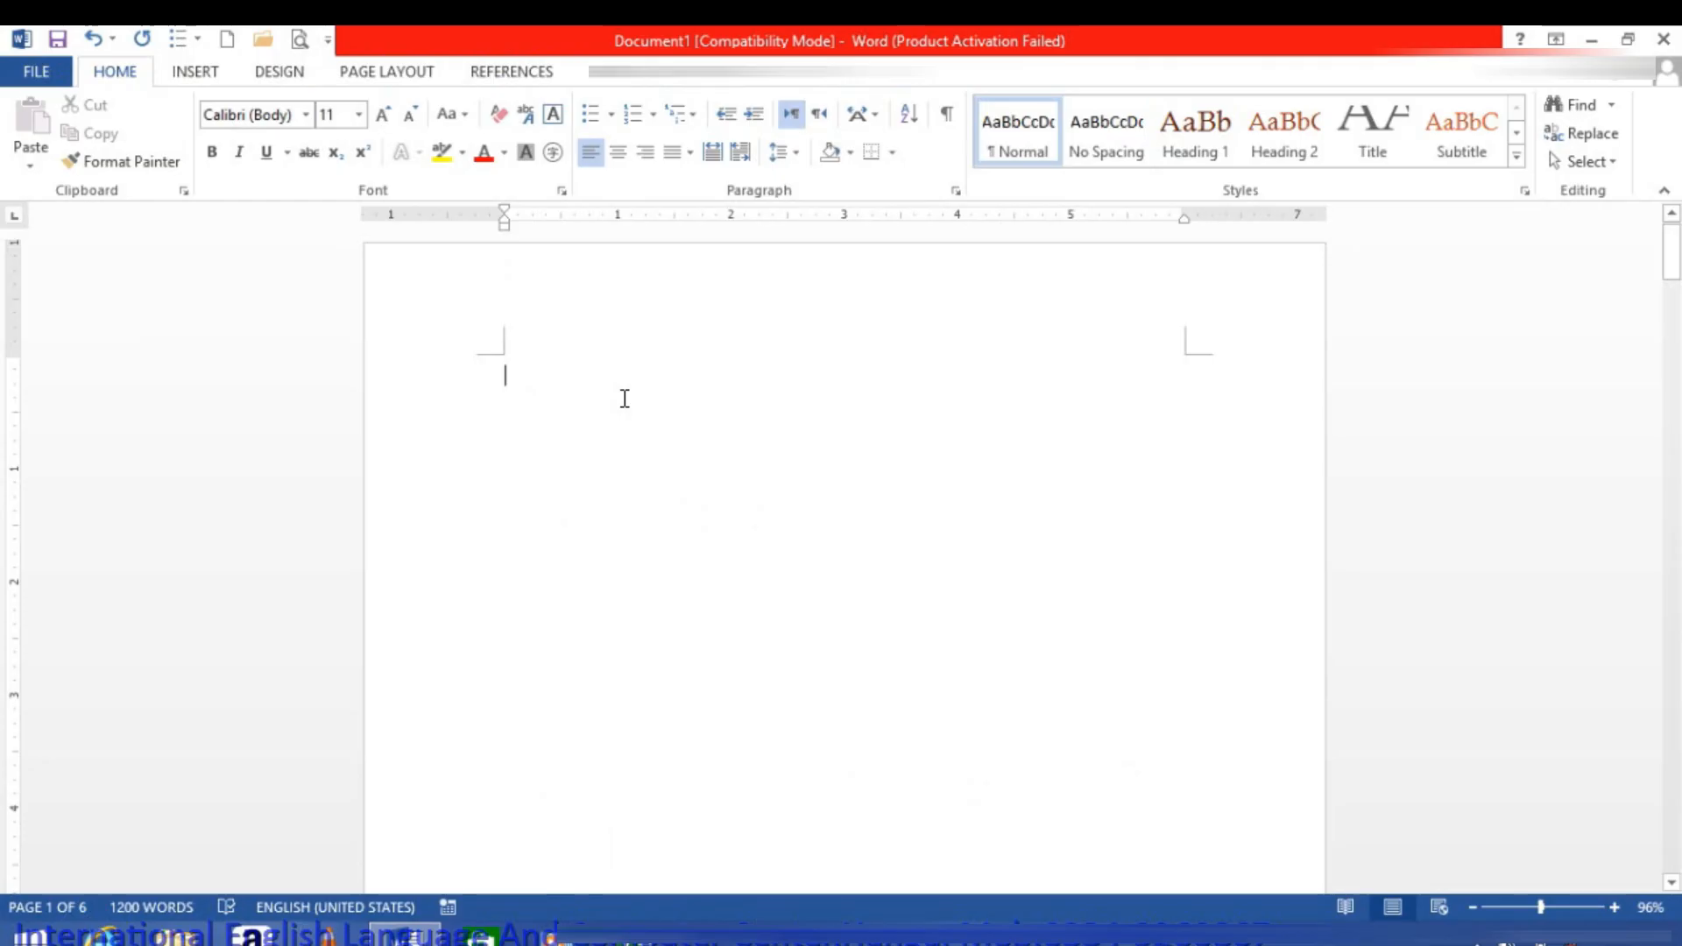
# Step: Insert an Automatic Table 1 table of contents on the blank first page
pyautogui.click(483, 77)
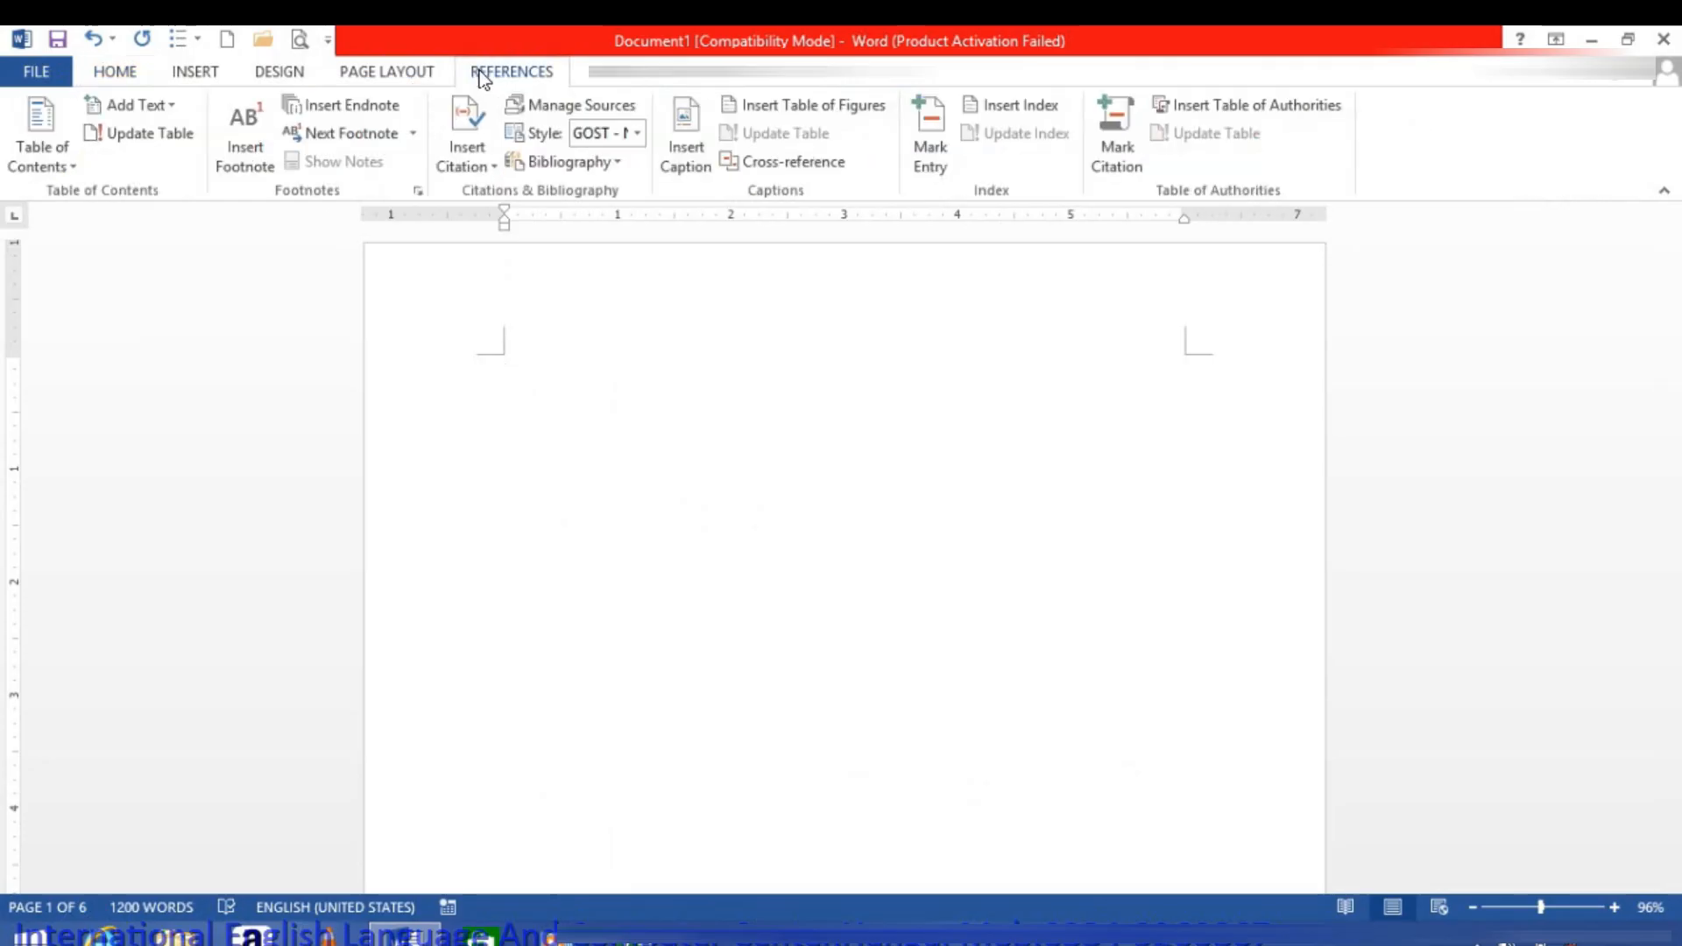
pyautogui.click(39, 156)
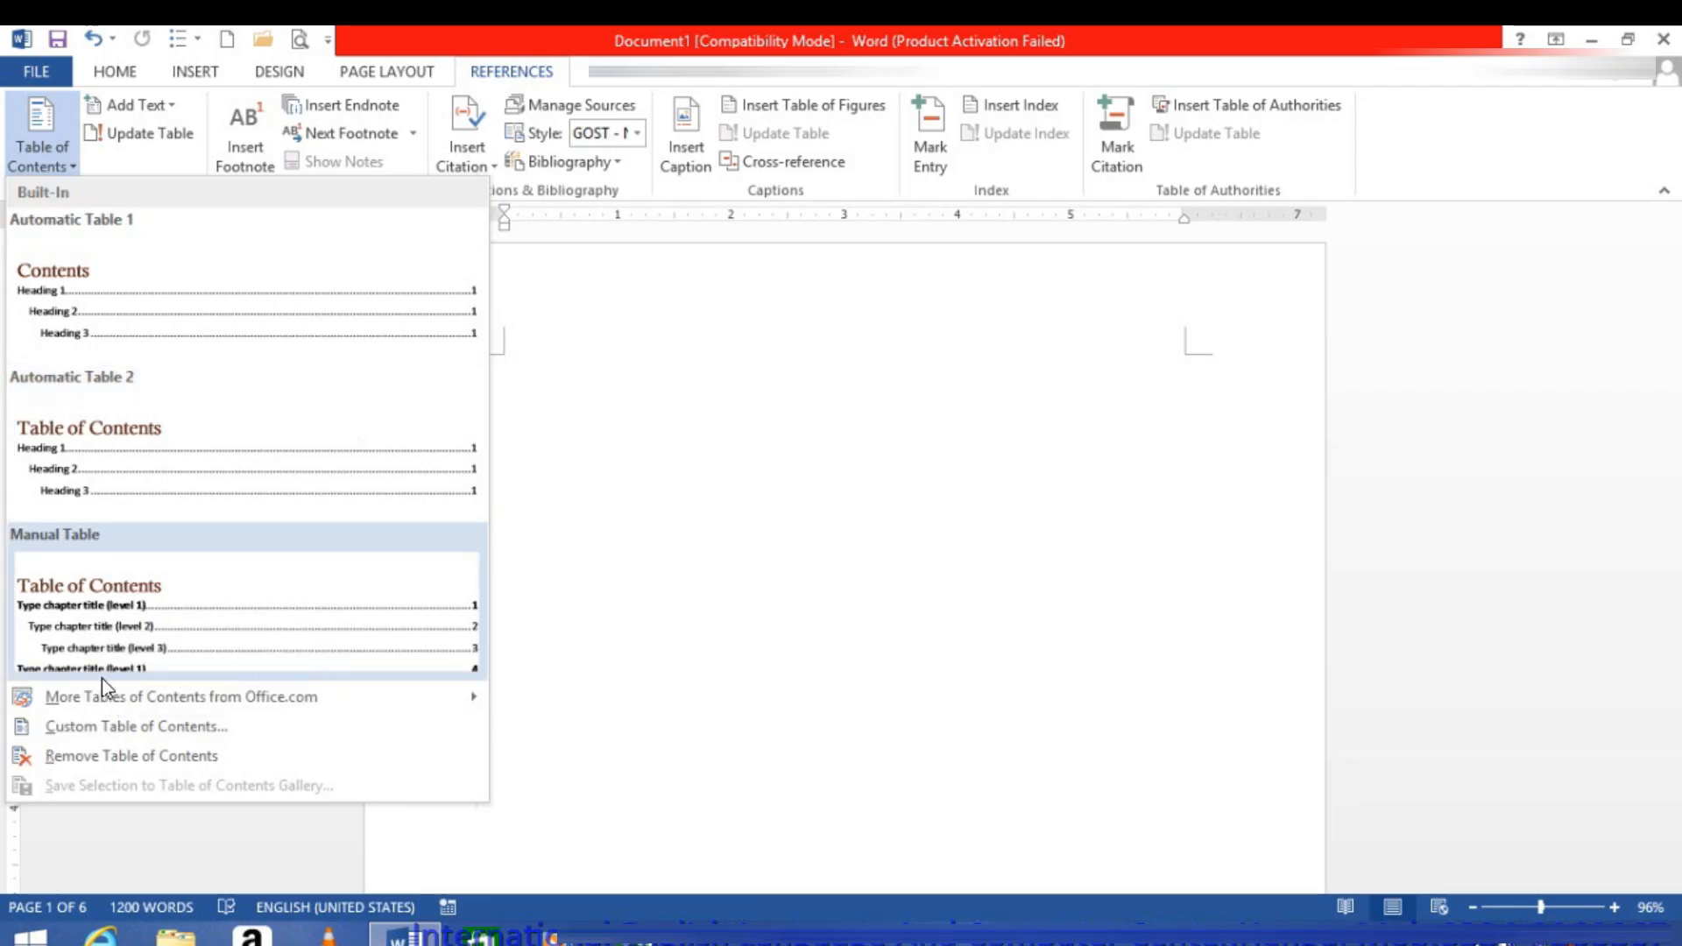
pyautogui.moveTo(102, 694)
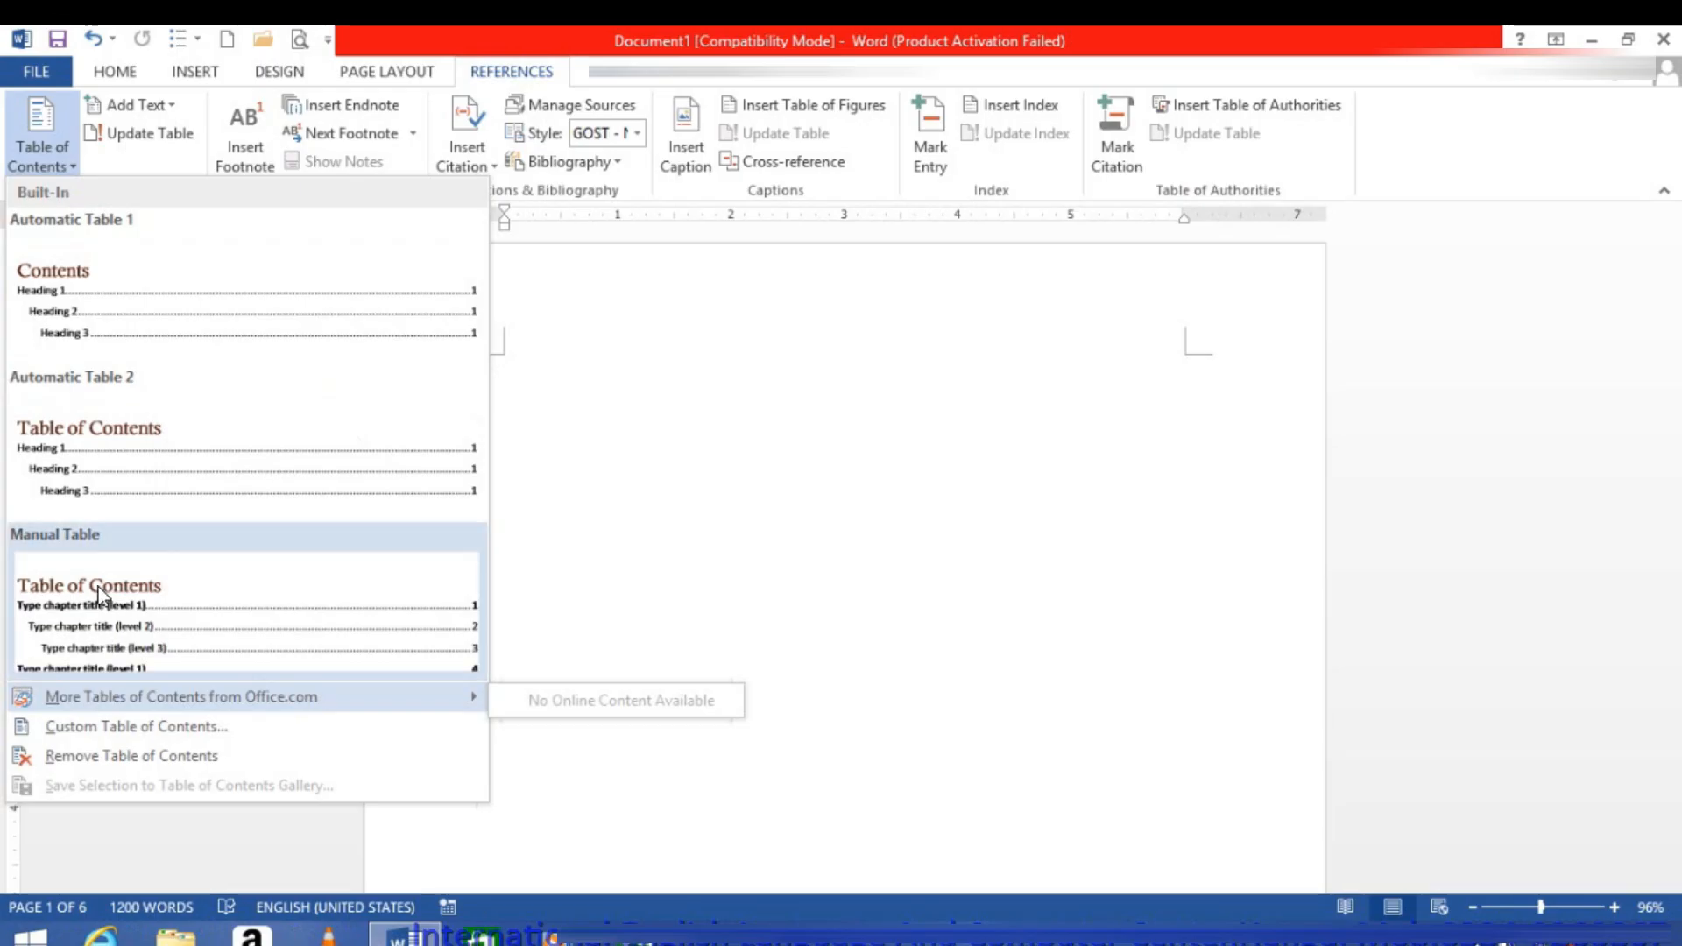
pyautogui.click(101, 327)
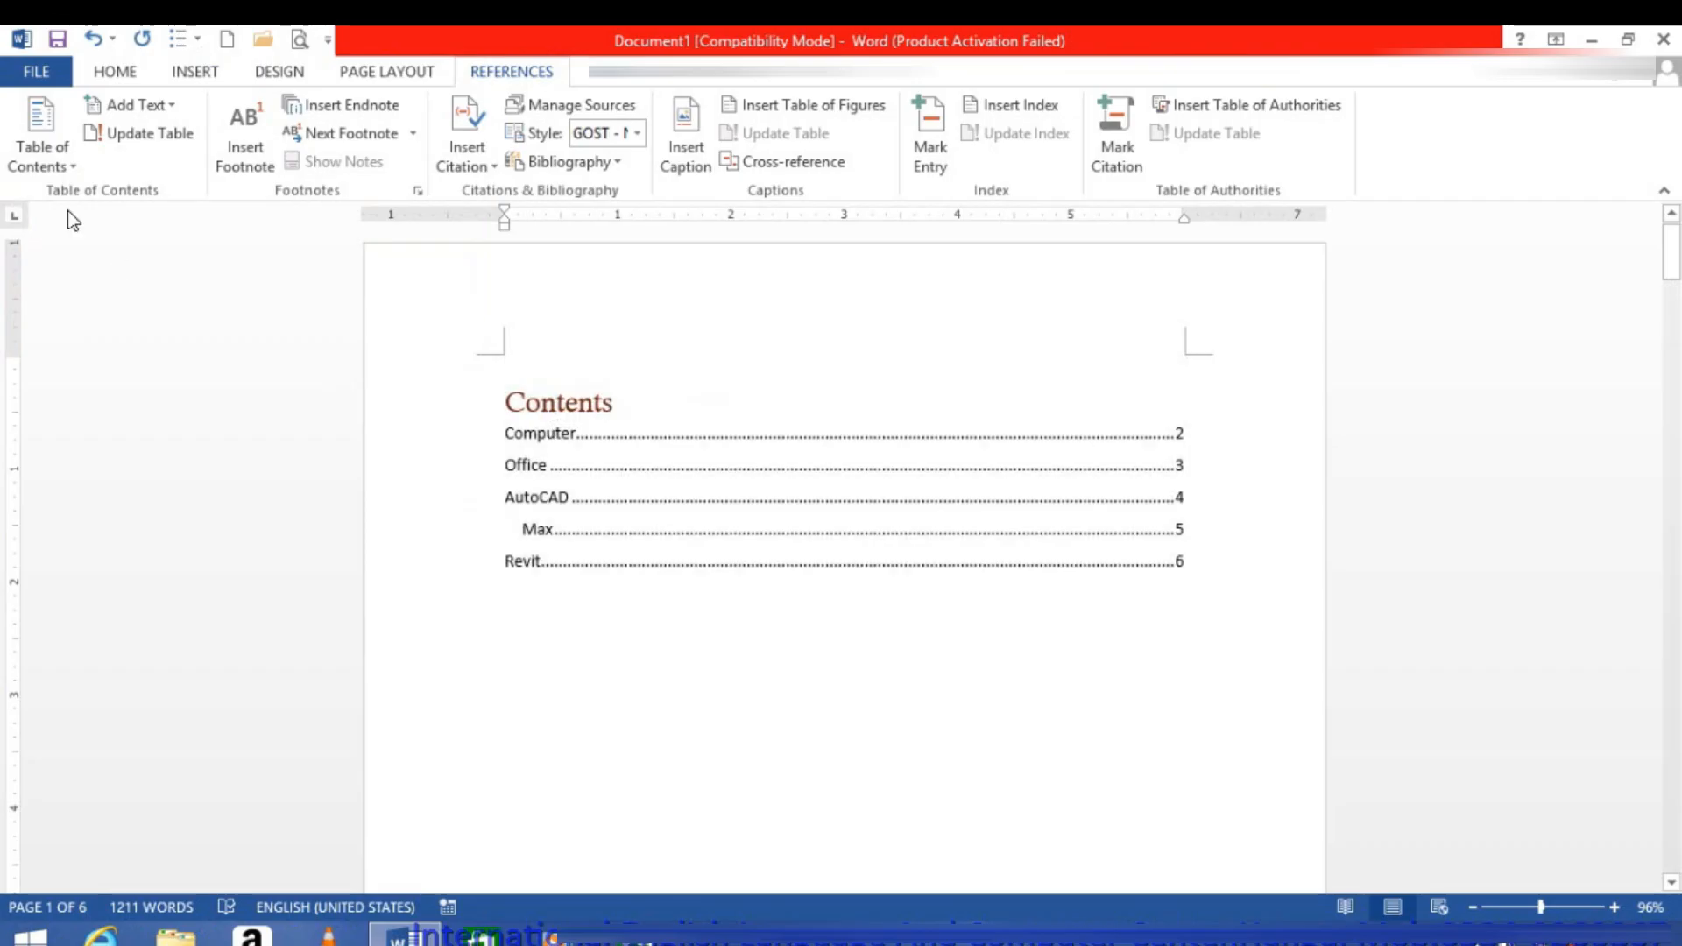
# Step: Replace the table of contents with the Automatic Table 2 design and follow its Revit entry to check the link
pyautogui.click(52, 163)
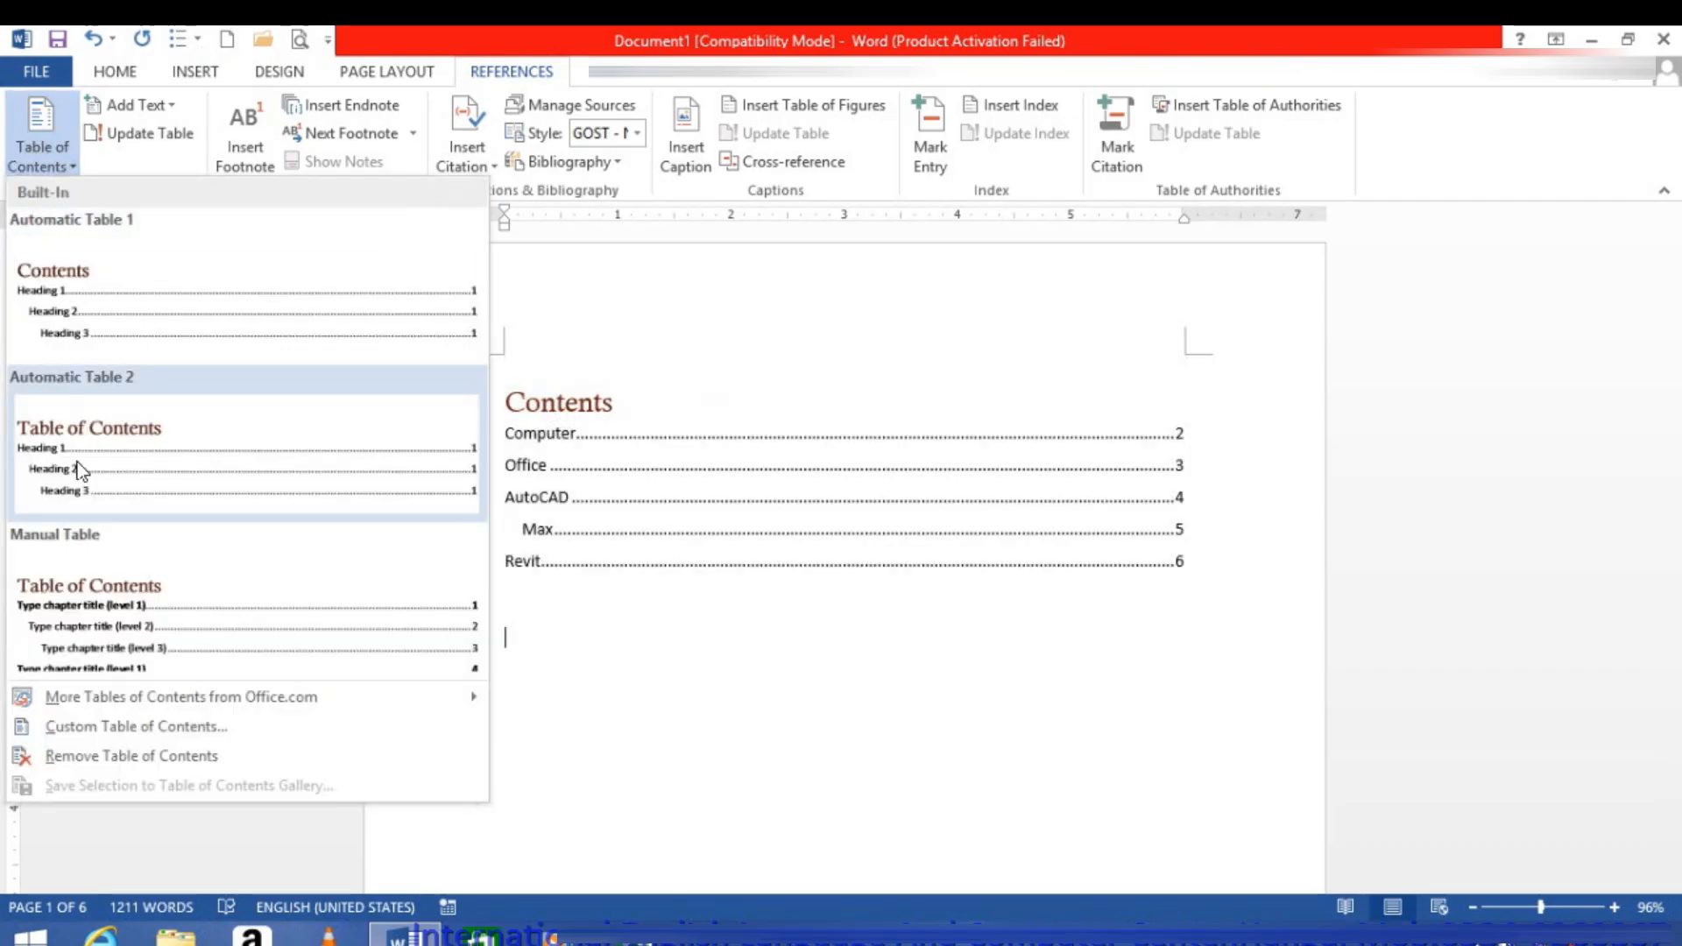
pyautogui.click(81, 471)
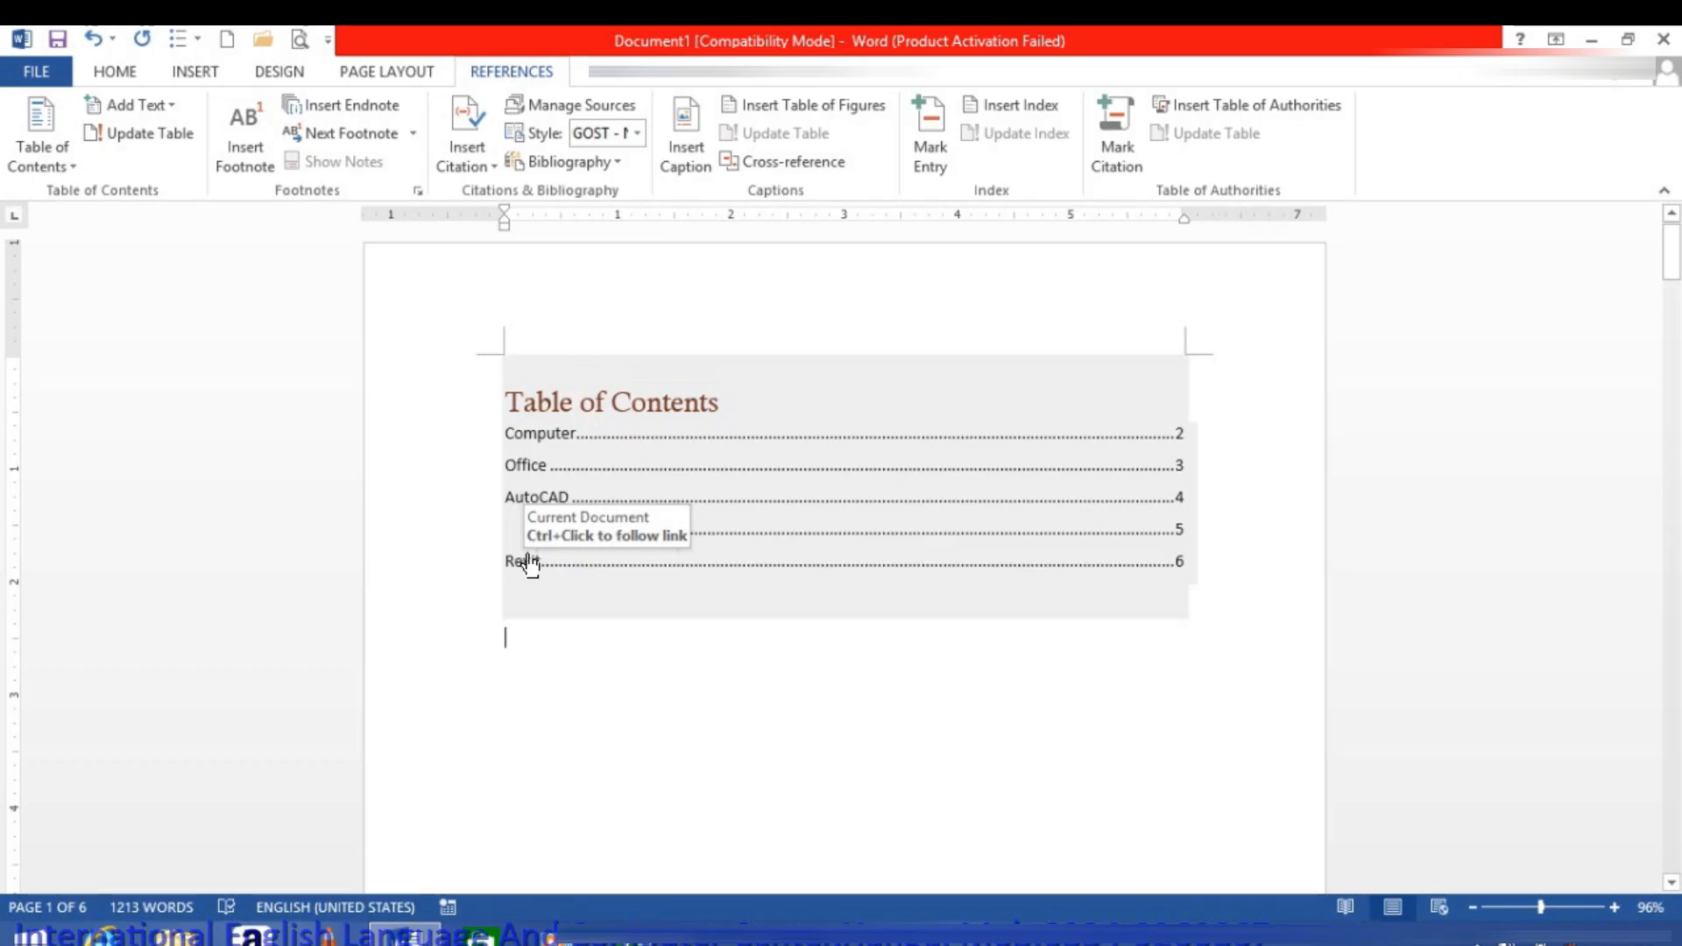
pyautogui.keyDown('ctrl'); pyautogui.click(530, 563); pyautogui.keyUp('ctrl')
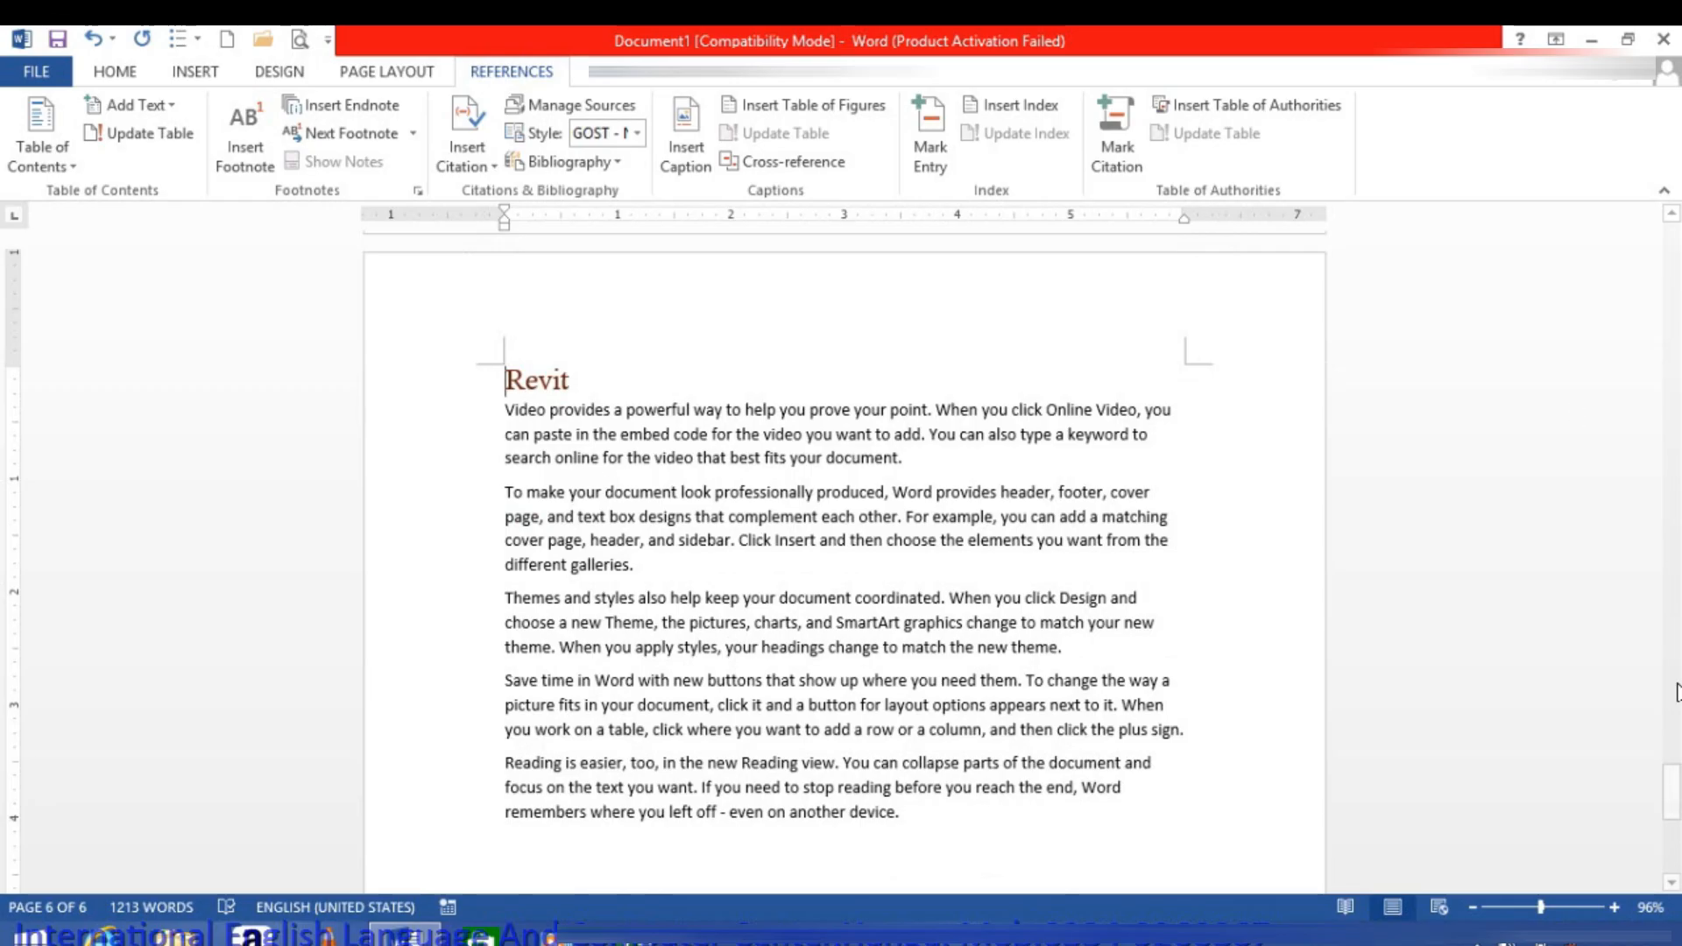
pyautogui.moveTo(1672, 793); pyautogui.dragTo(1673, 238)
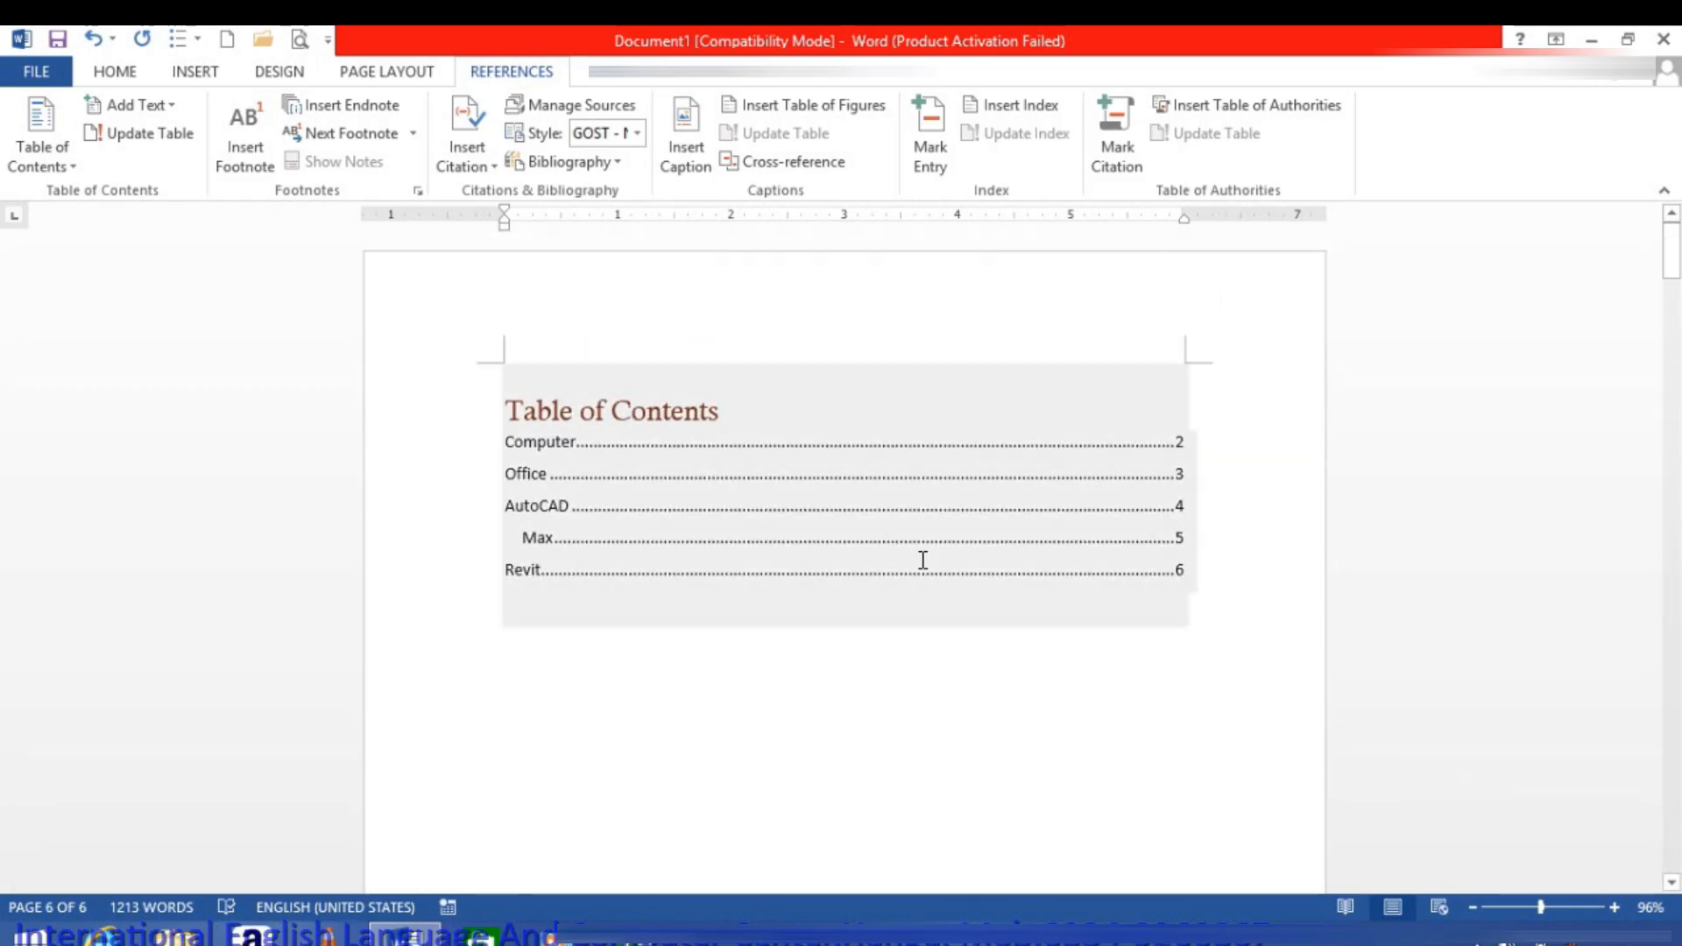
# Step: Remove the table of contents from the first page
pyautogui.click(684, 507)
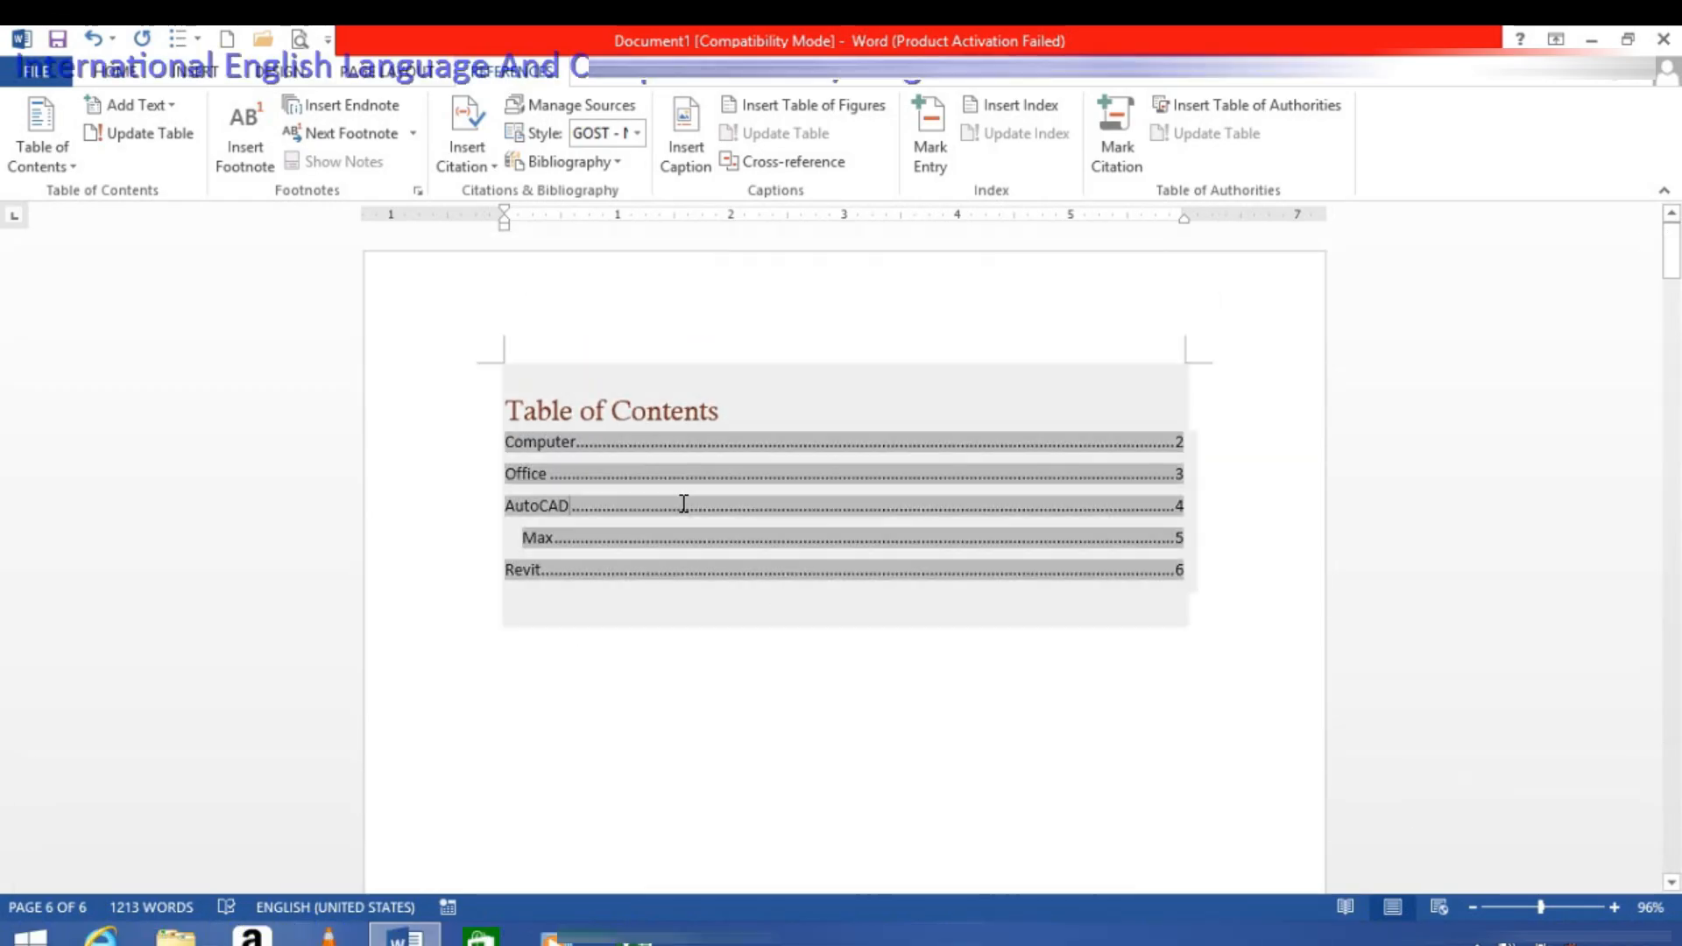
pyautogui.click(41, 145)
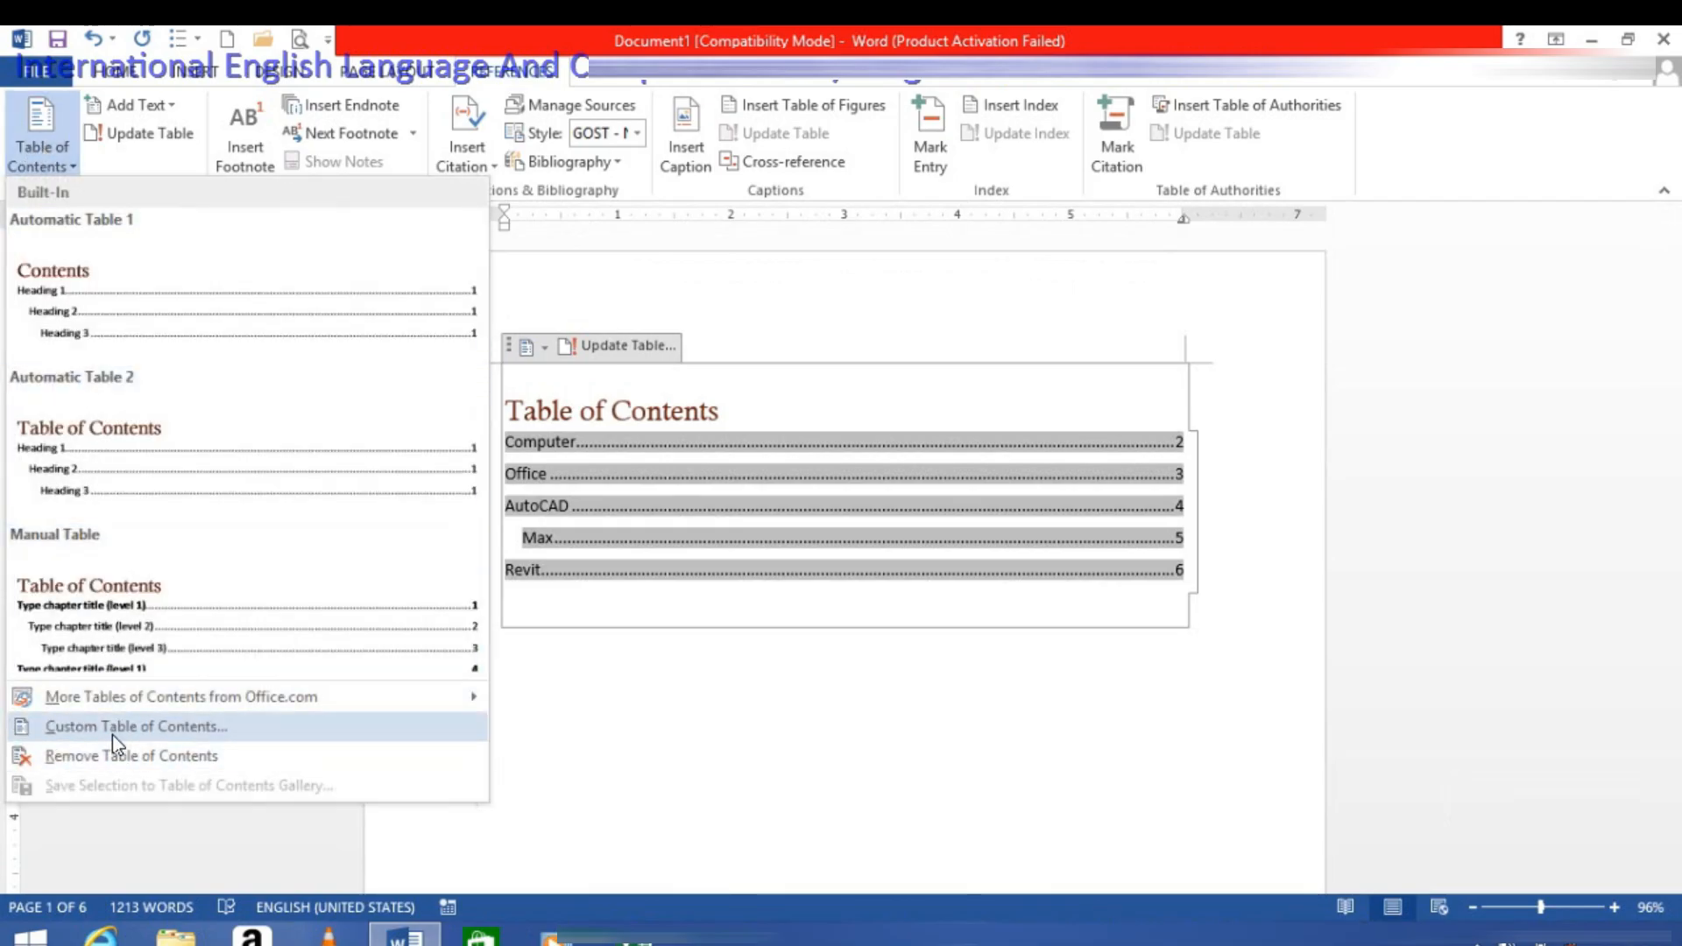
pyautogui.click(114, 759)
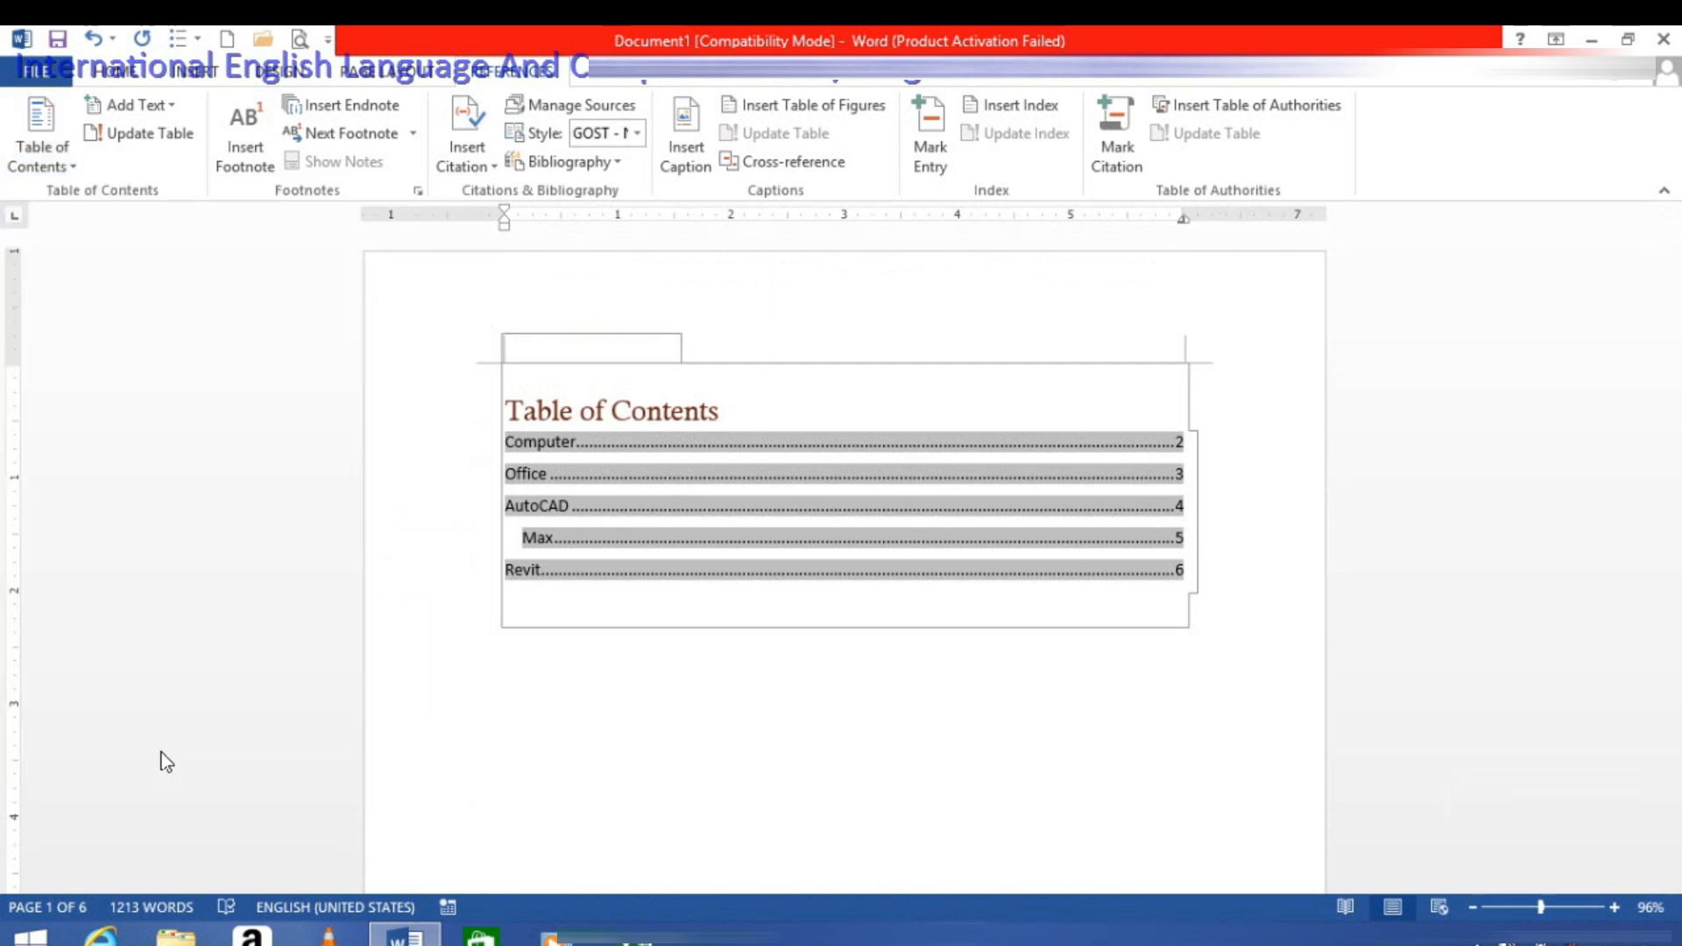
# Step: Insert a table of contents in the Automatic Table 1 design on the emptied first page
pyautogui.click(60, 168)
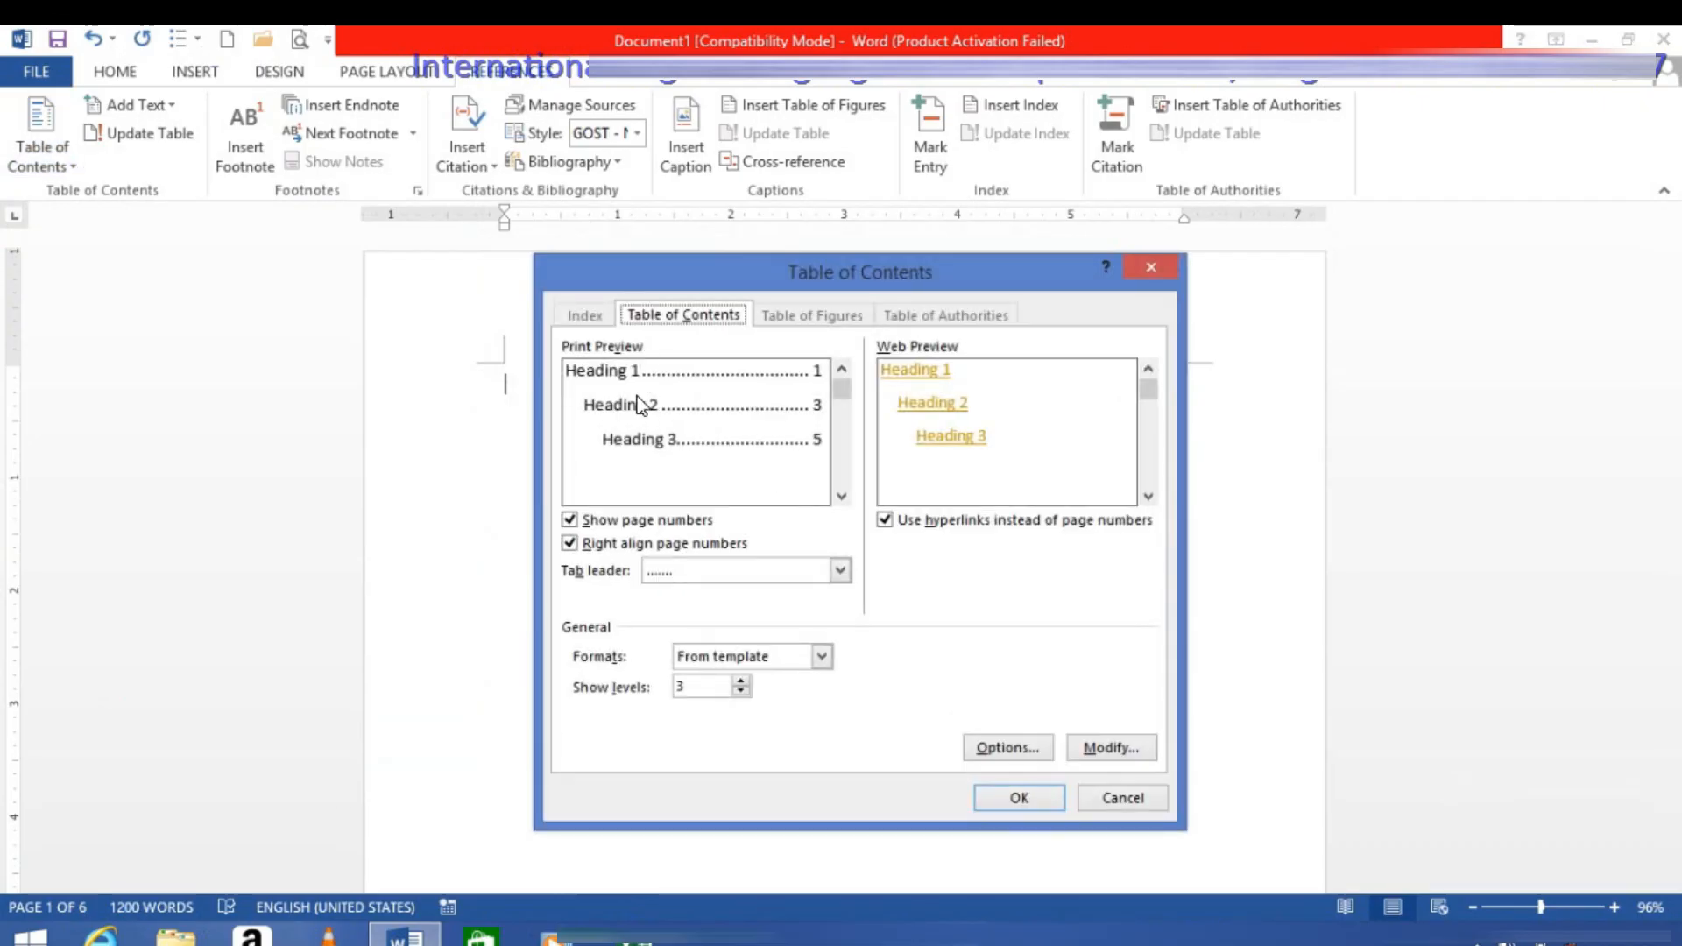
pyautogui.click(1155, 808)
pyautogui.click(38, 153)
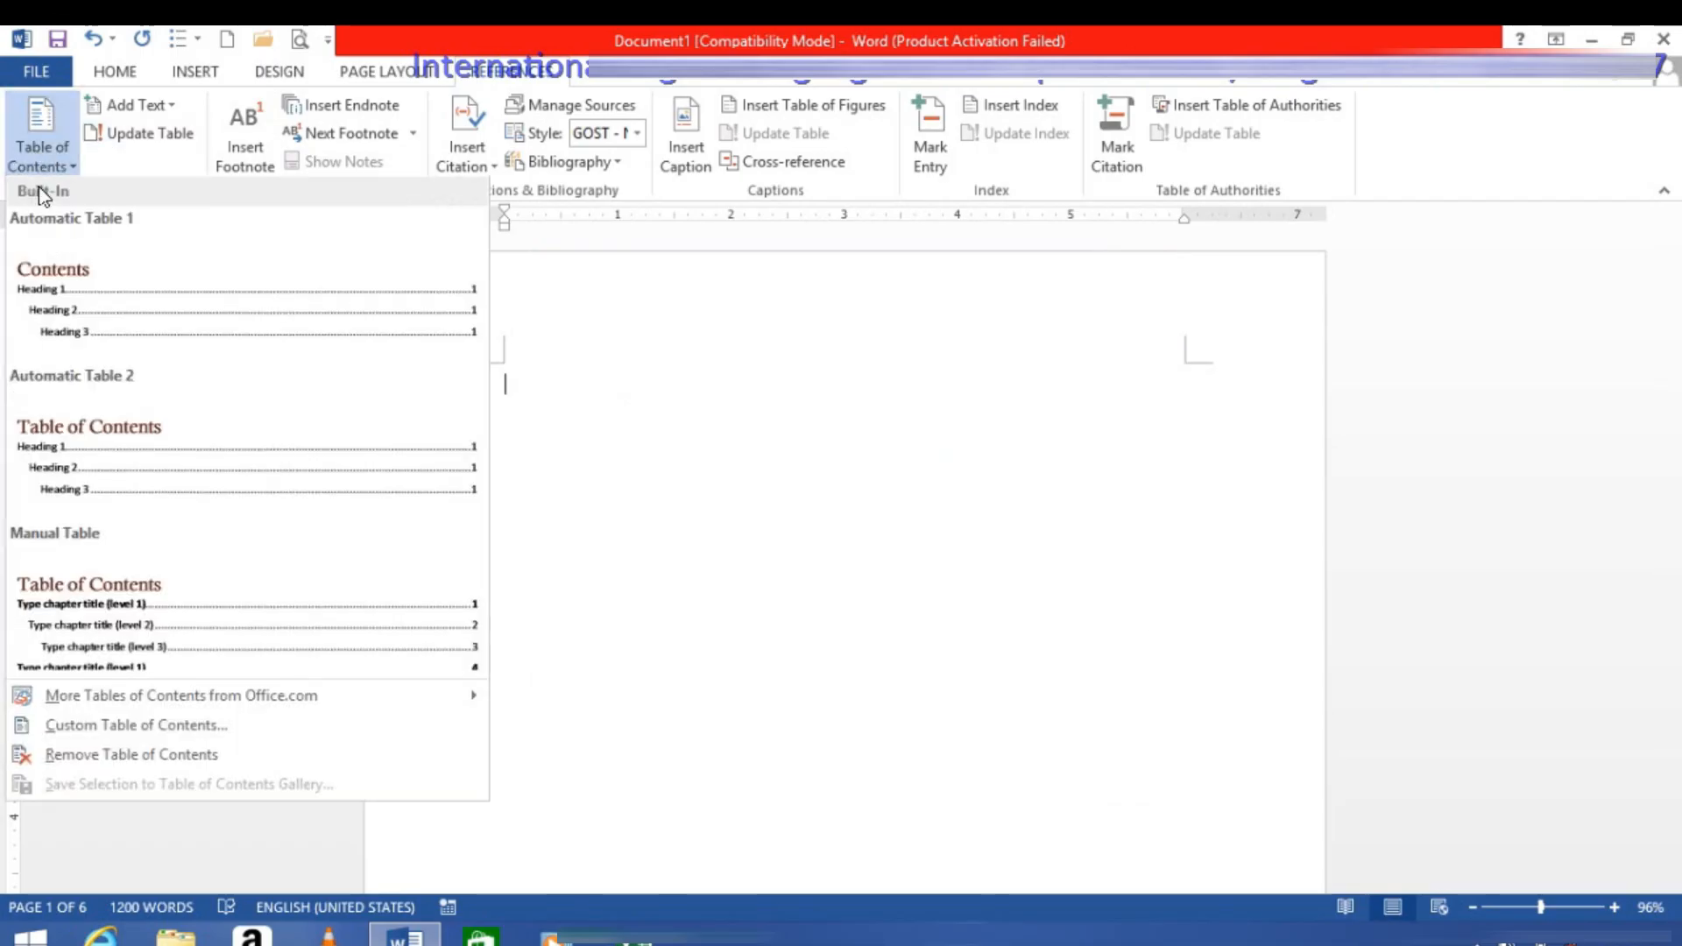
pyautogui.click(66, 337)
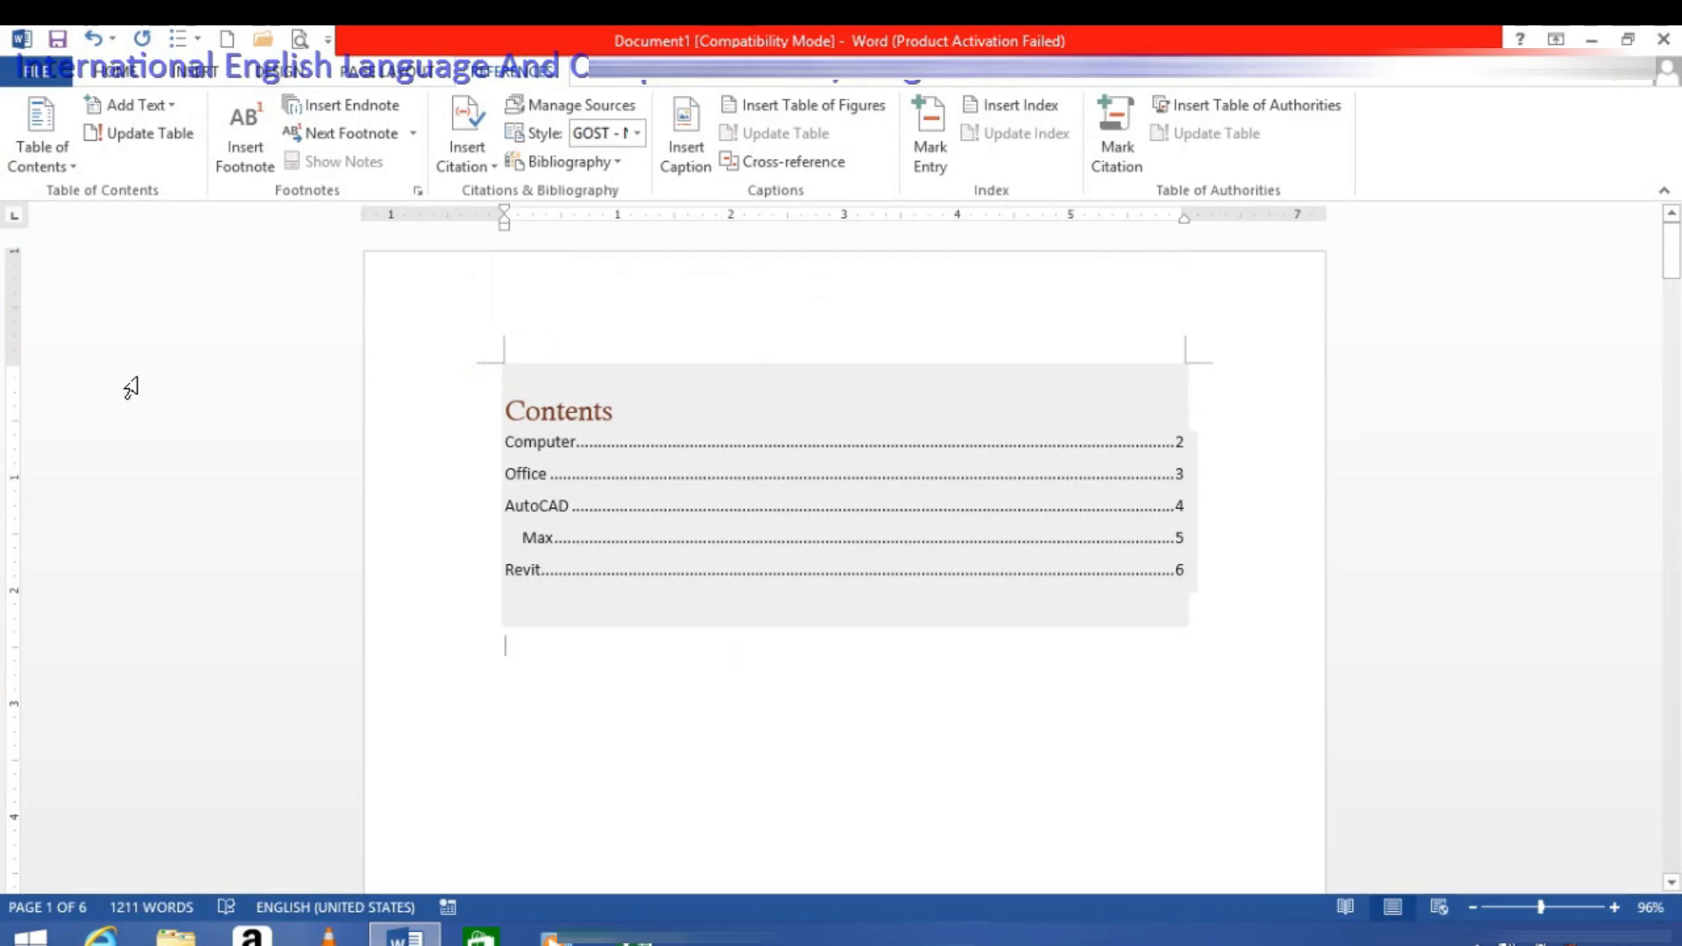
# Step: Replace the table of contents with a custom one that does not show page numbers, keeping the From template format
pyautogui.click(51, 170)
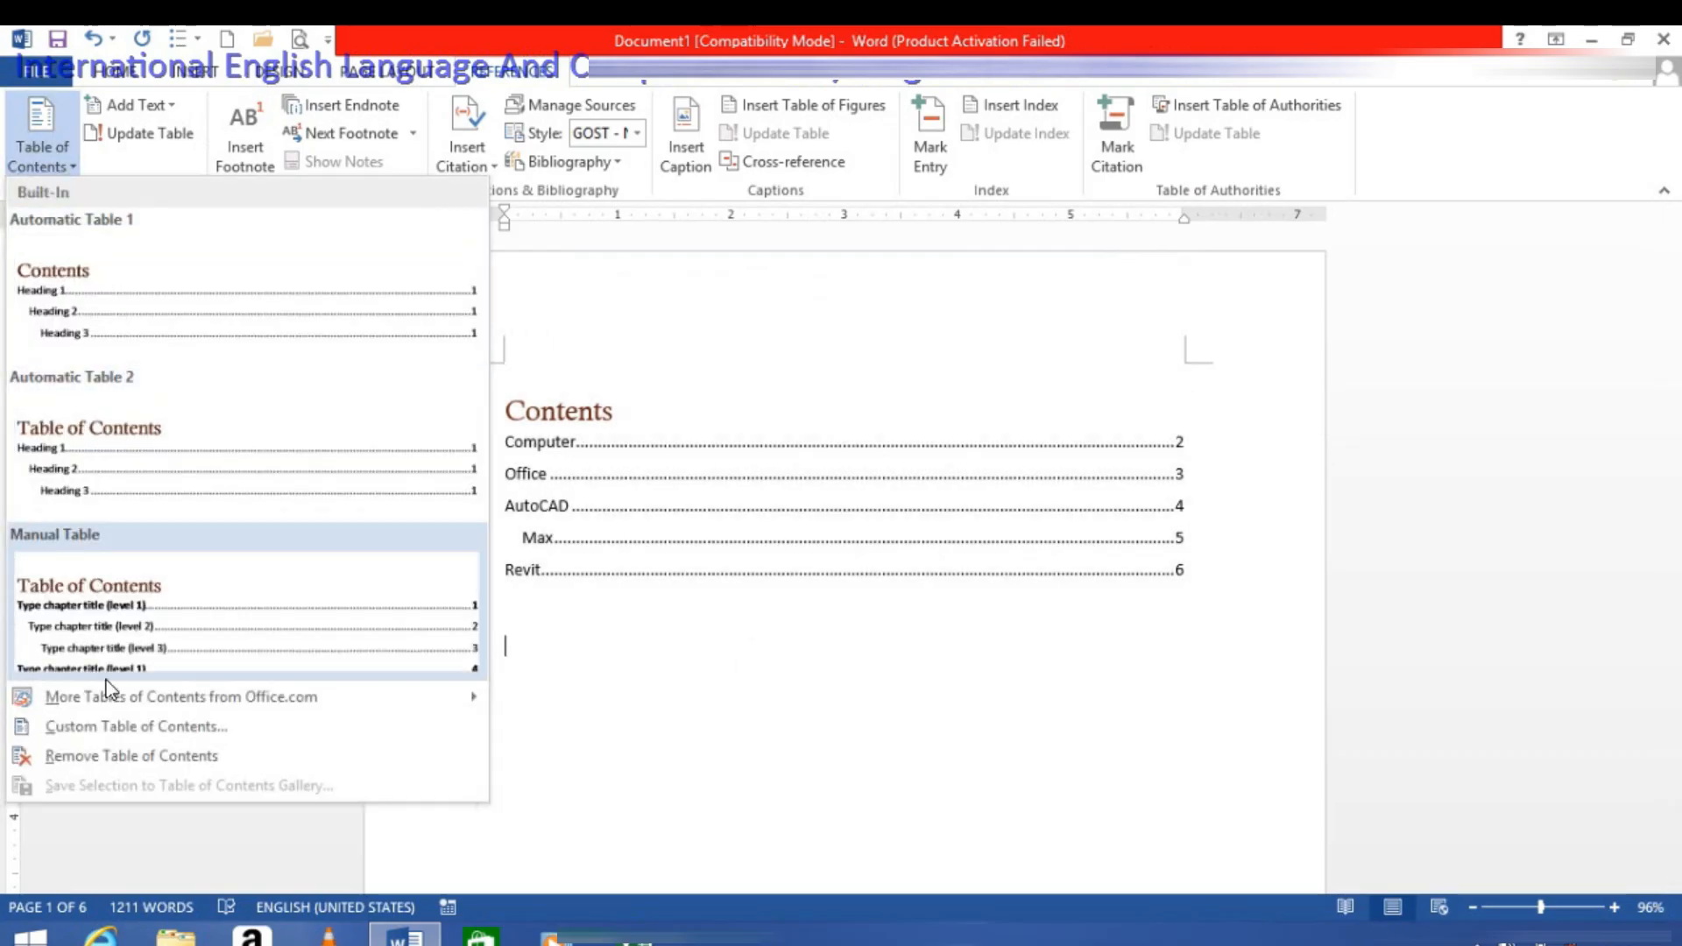
pyautogui.click(109, 724)
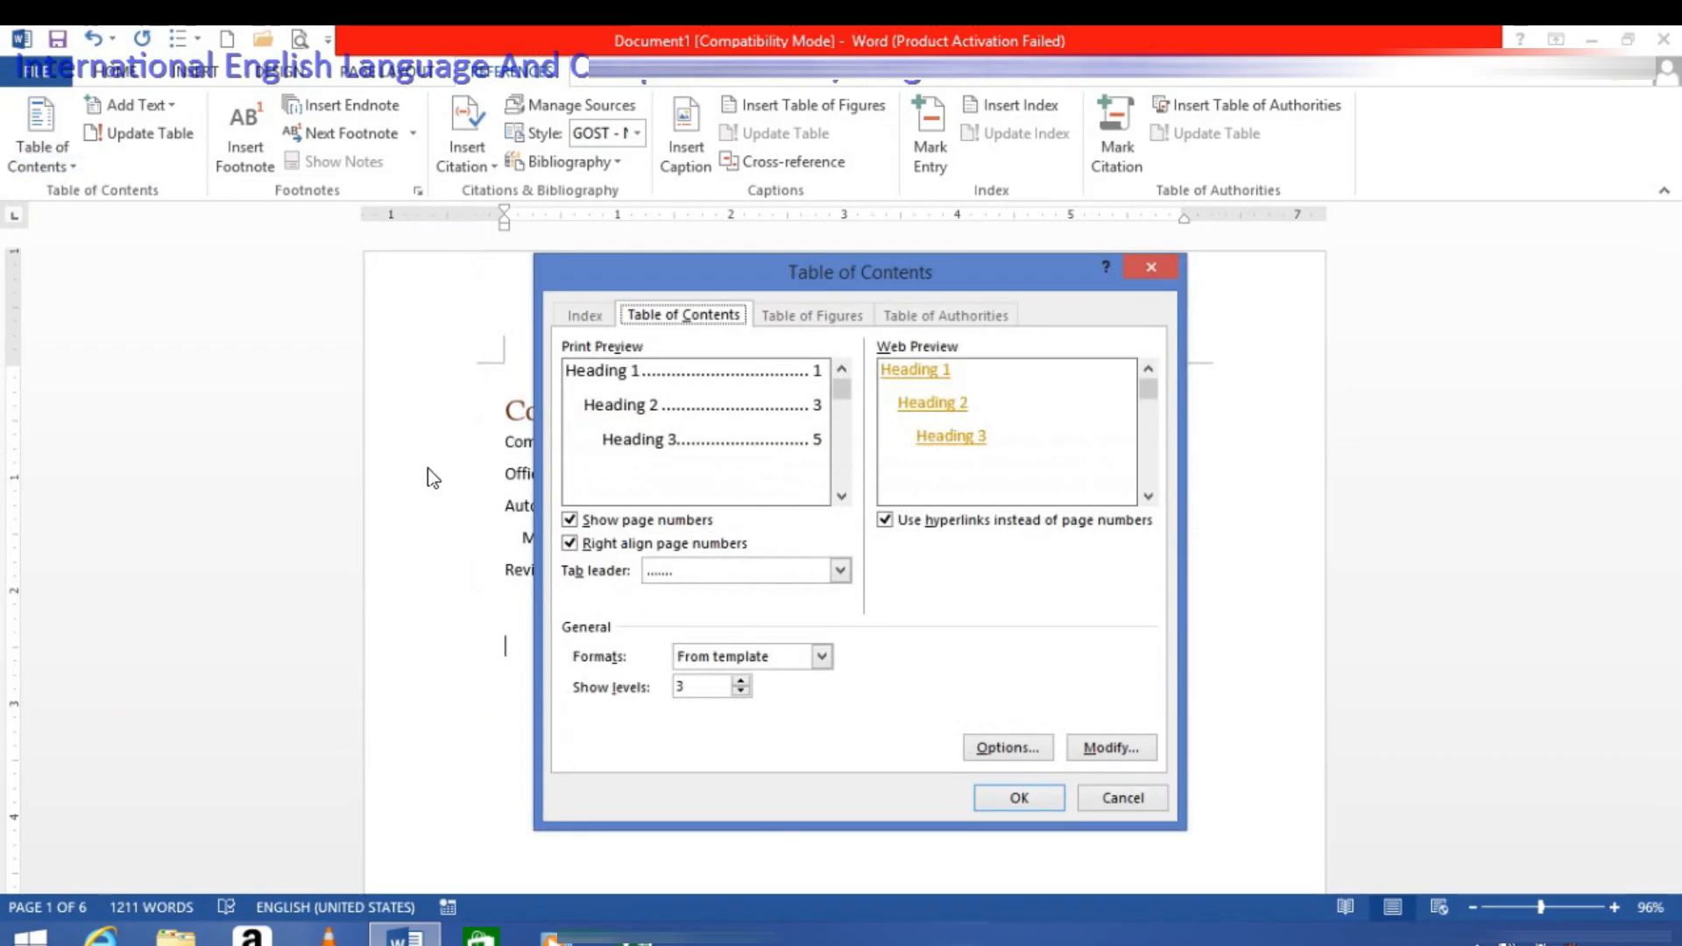
pyautogui.click(609, 525)
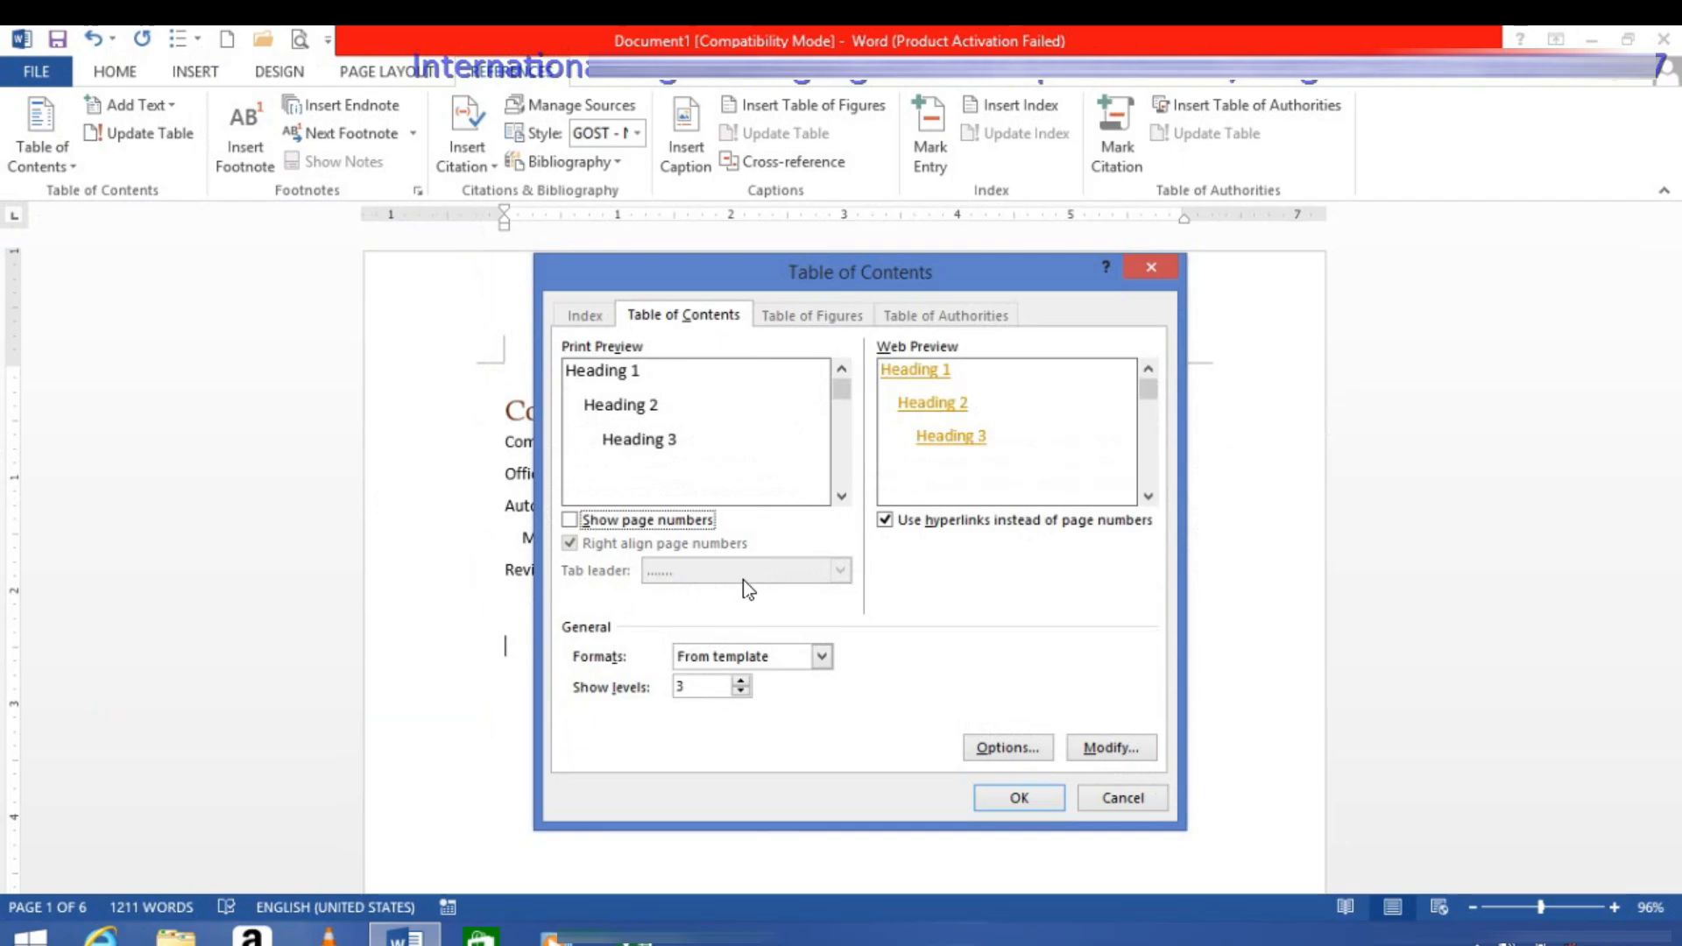
pyautogui.click(729, 661)
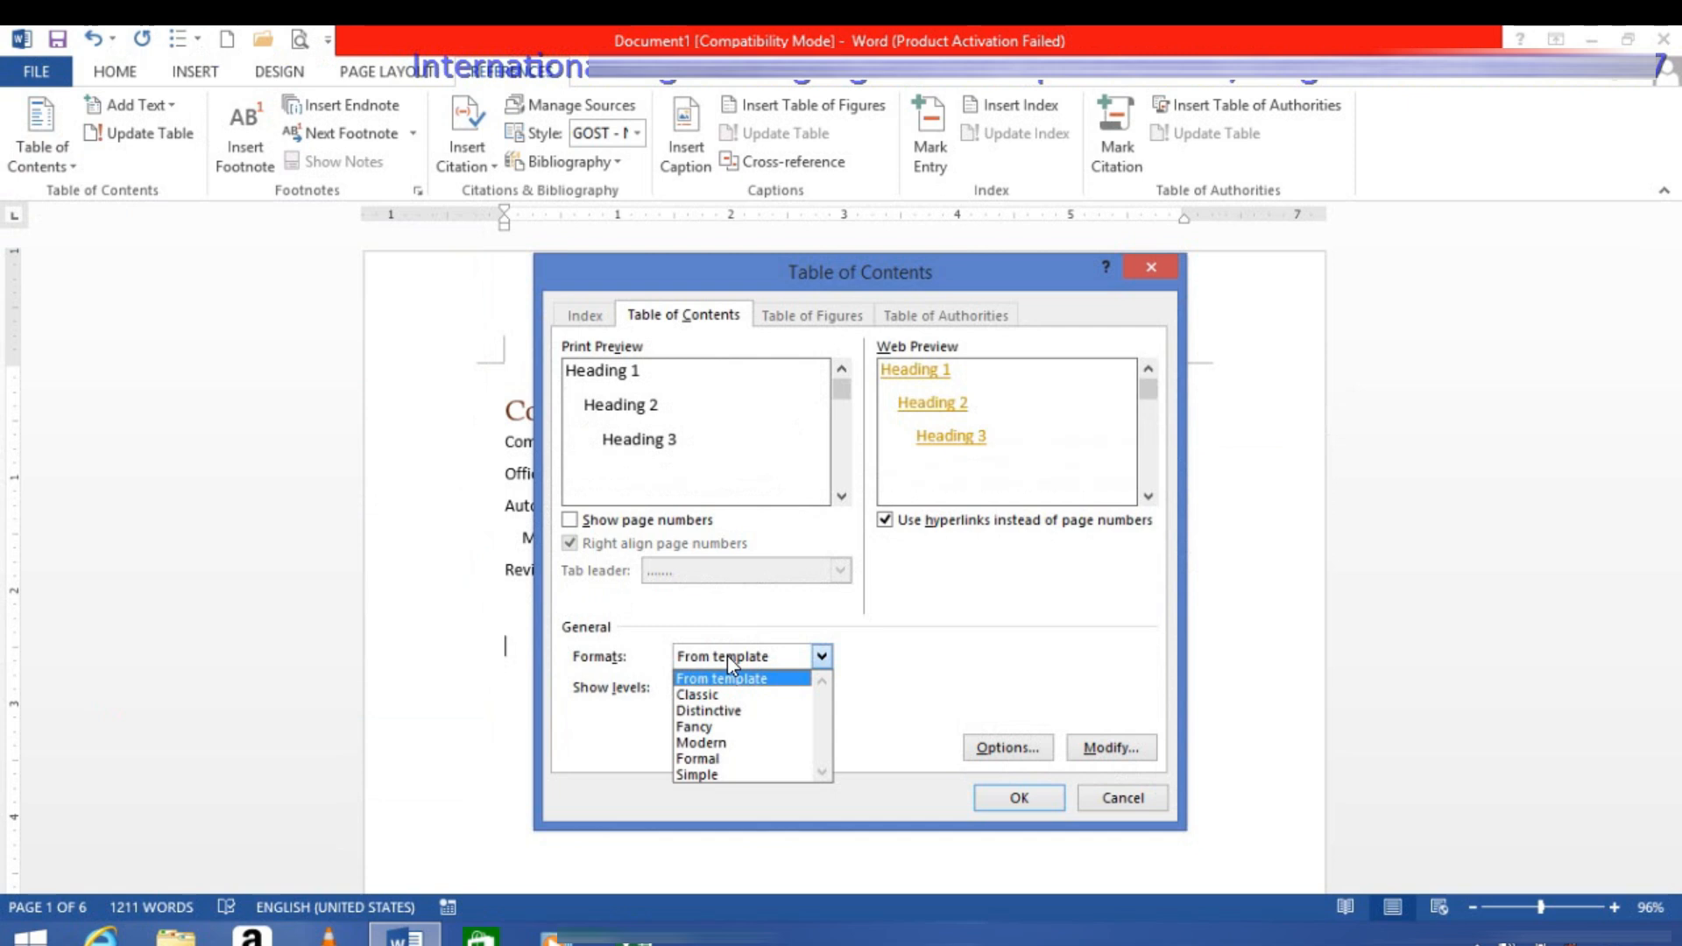
pyautogui.click(727, 656)
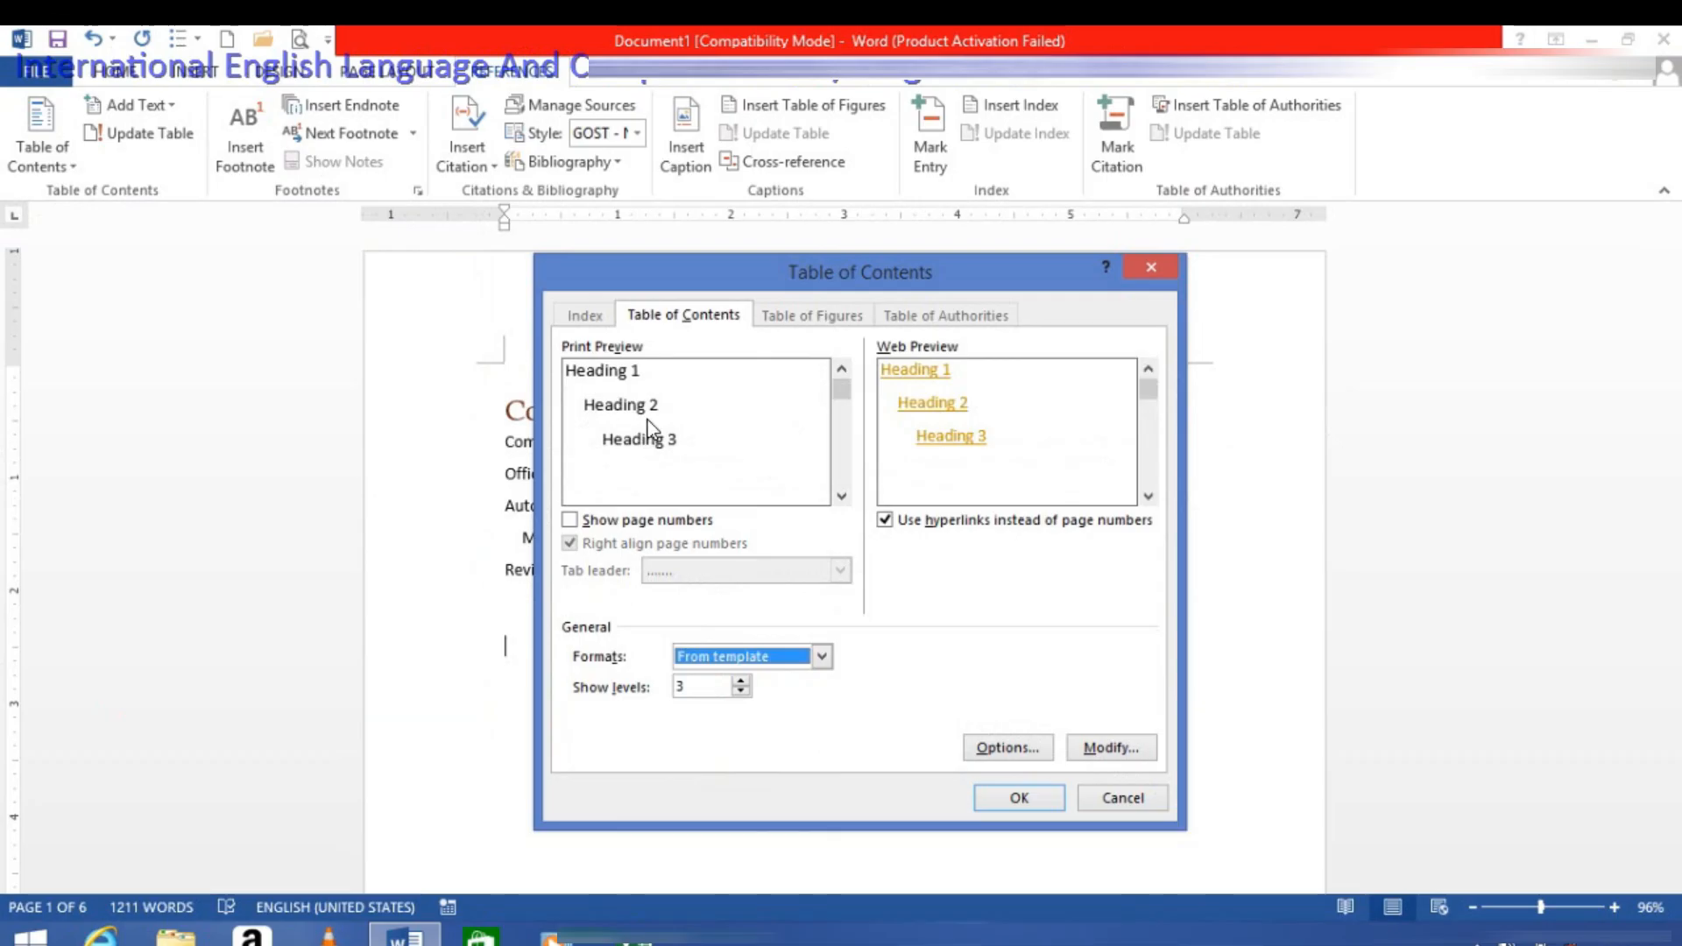
pyautogui.click(1032, 800)
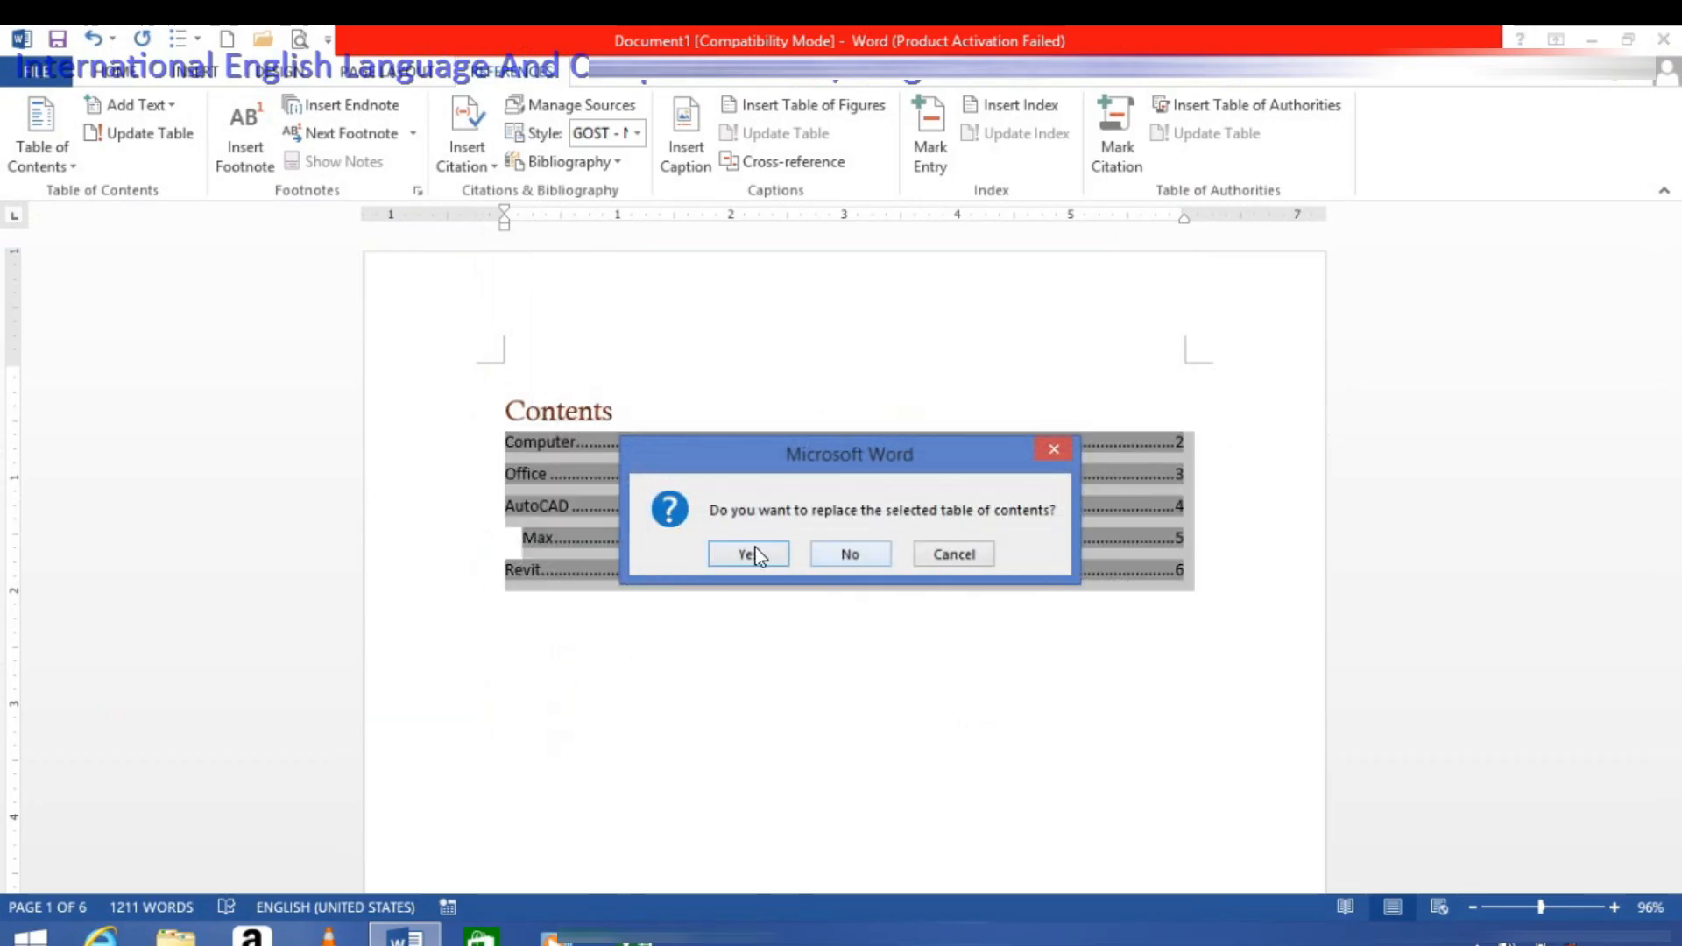
pyautogui.click(749, 554)
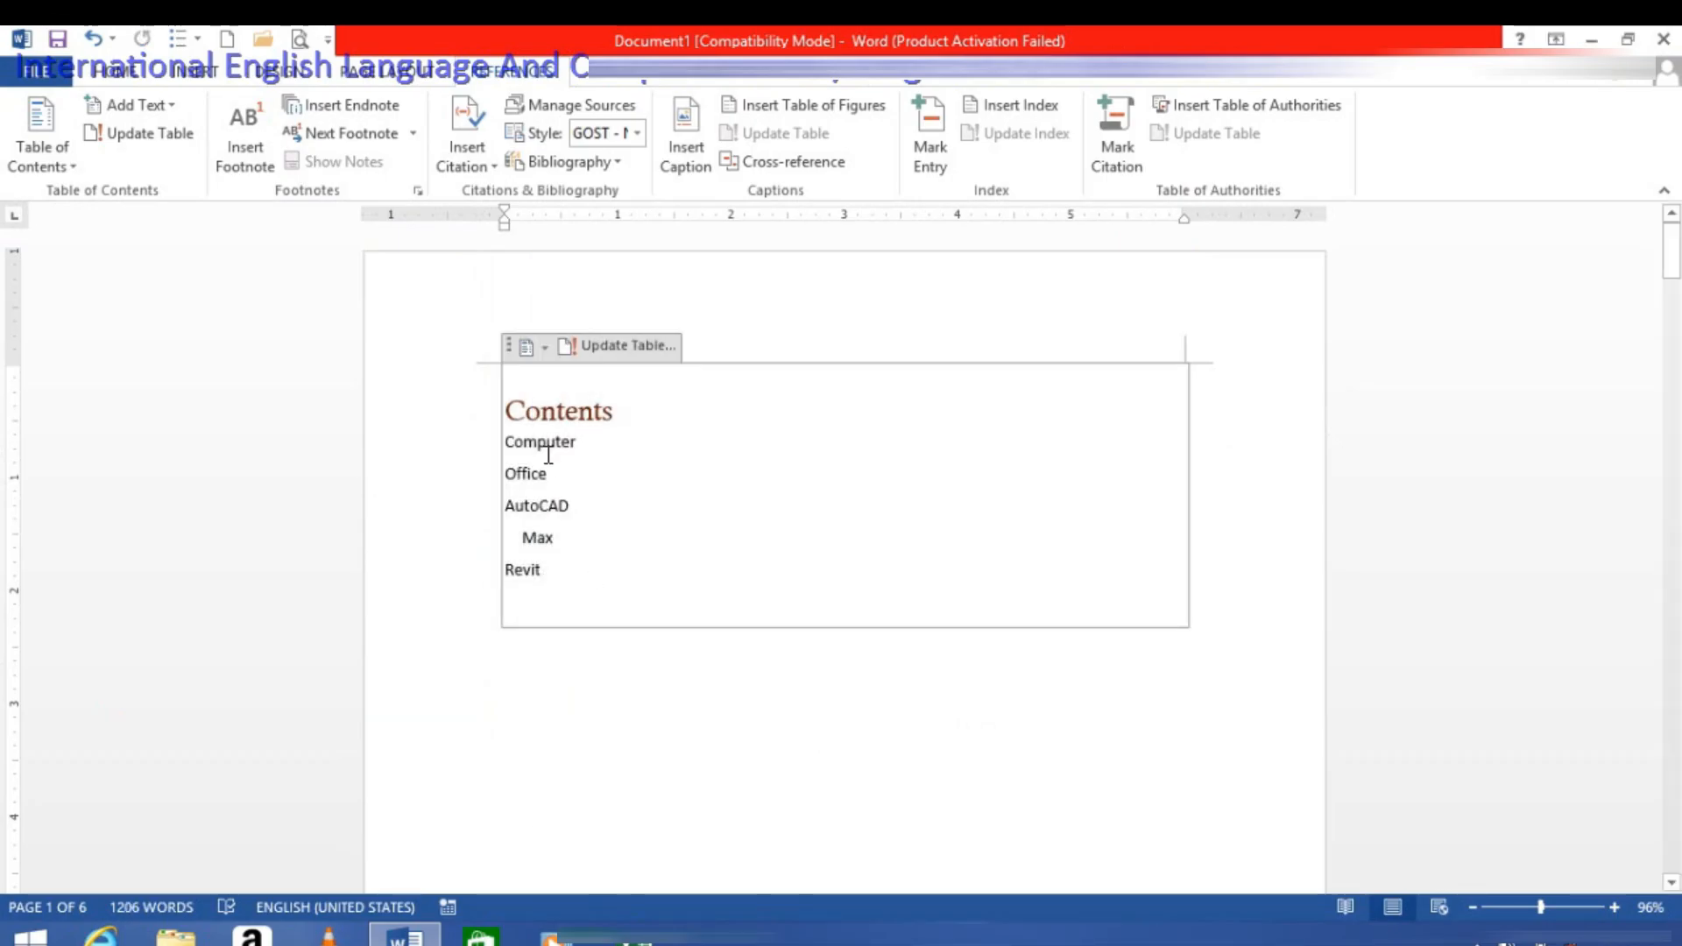
# Step: Replace the table of contents with a custom one in the Classic format that shows right-aligned page numbers
pyautogui.click(60, 179)
pyautogui.click(103, 720)
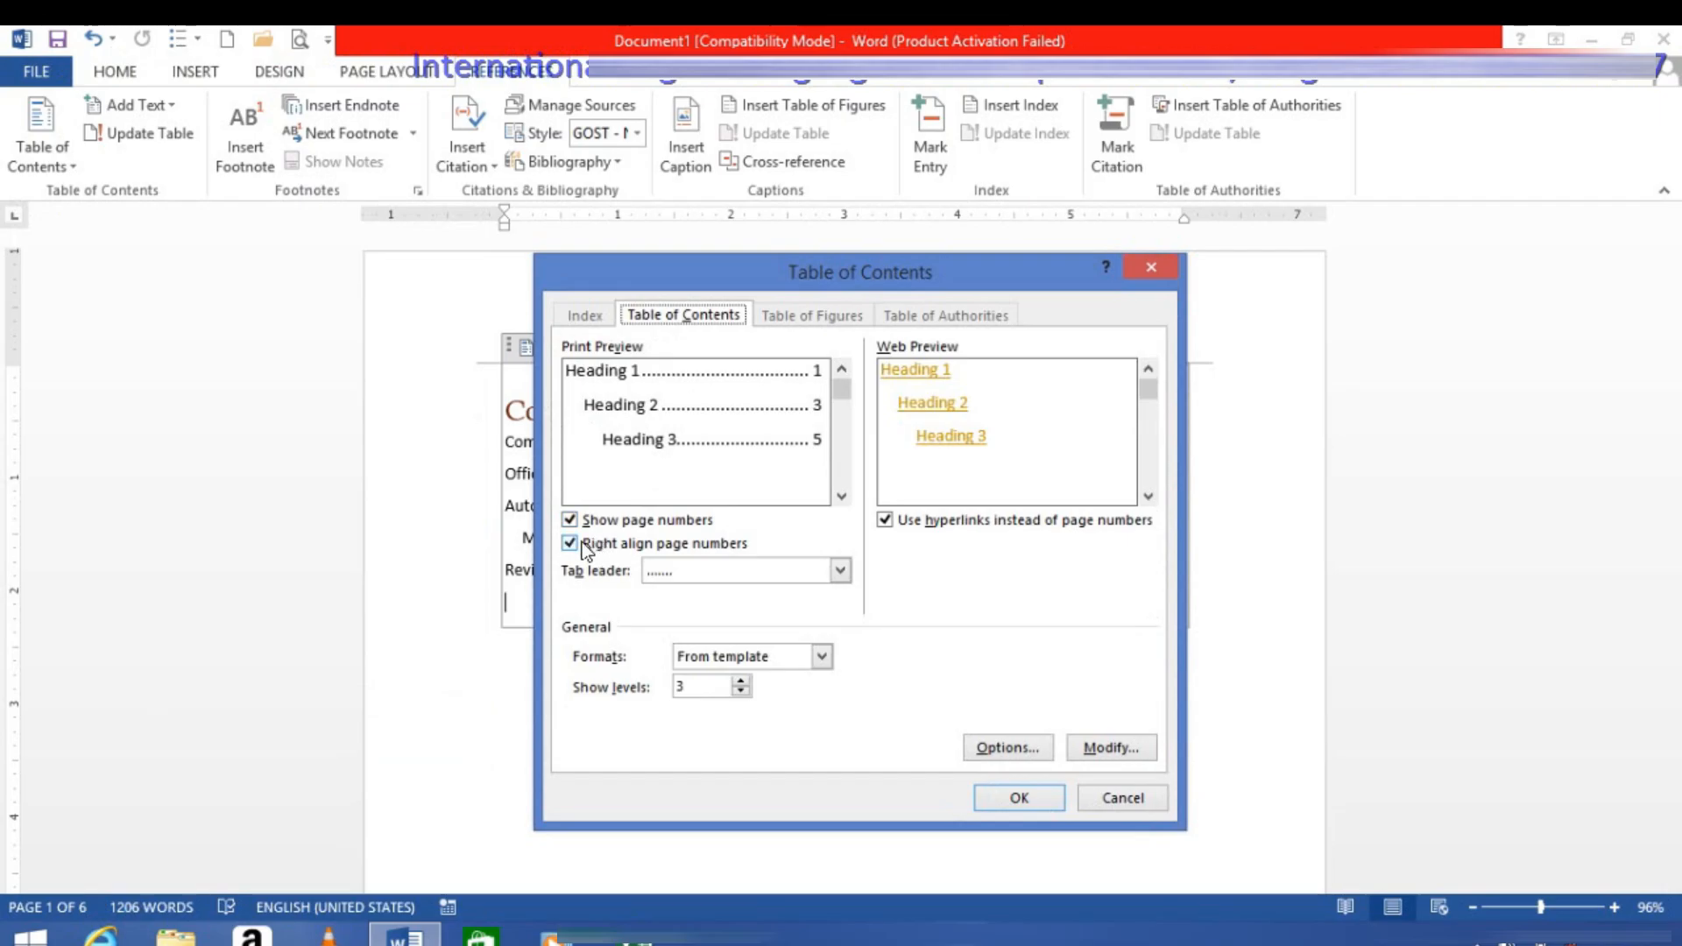
pyautogui.click(720, 583)
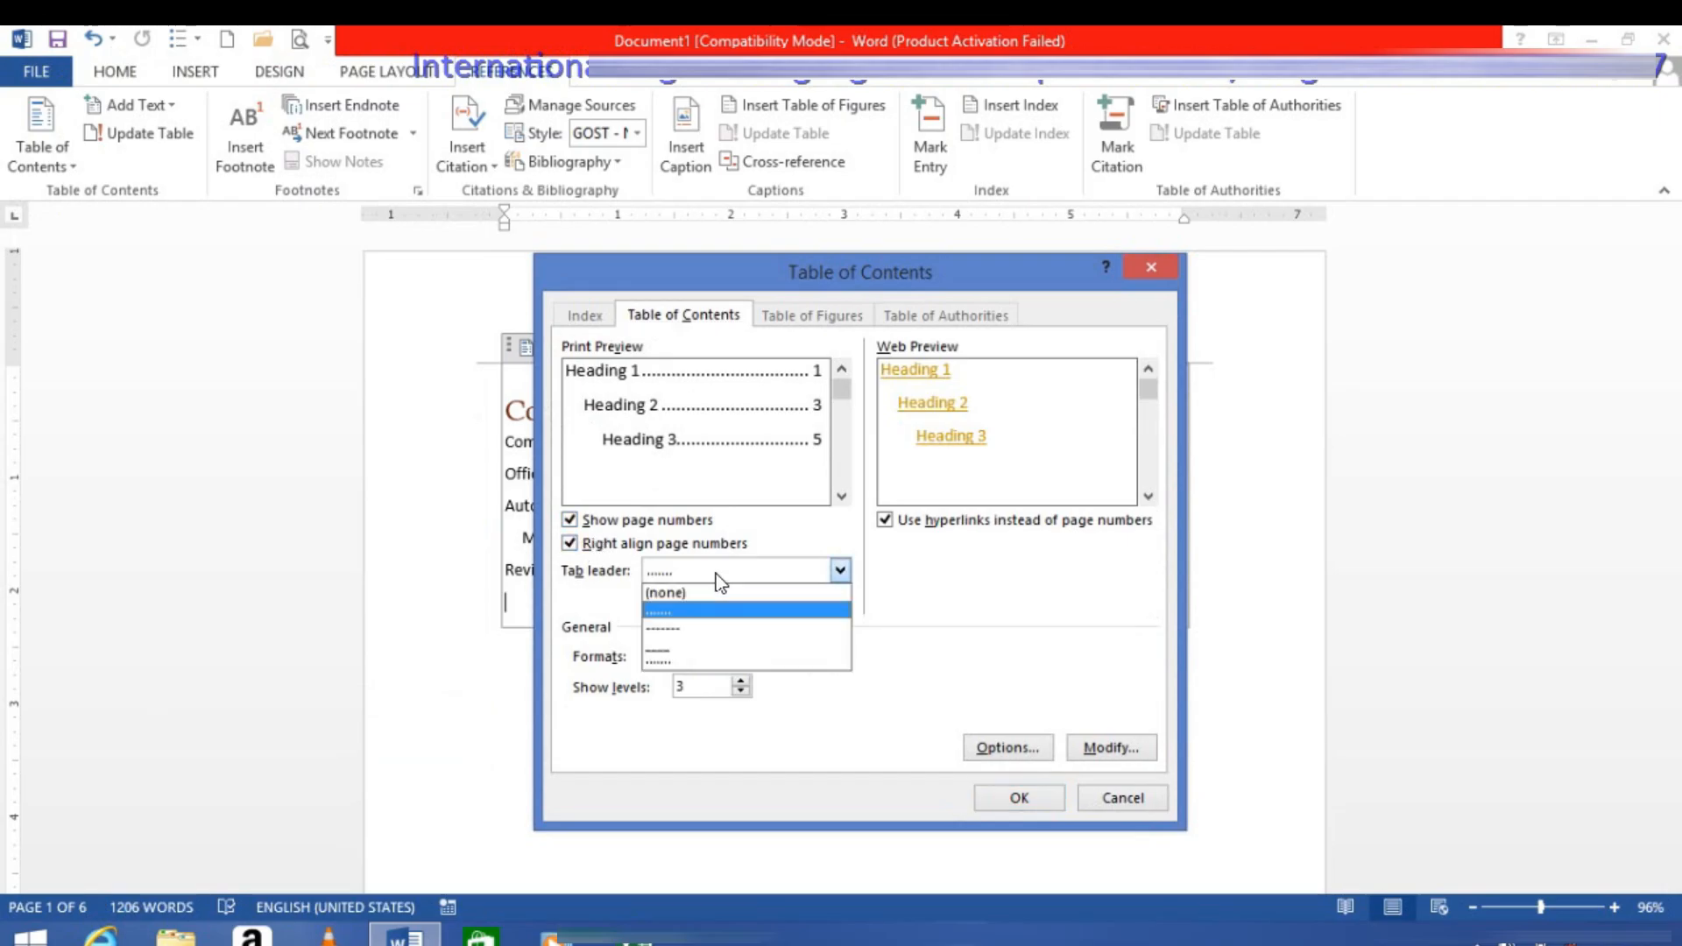
pyautogui.click(675, 659)
pyautogui.click(766, 659)
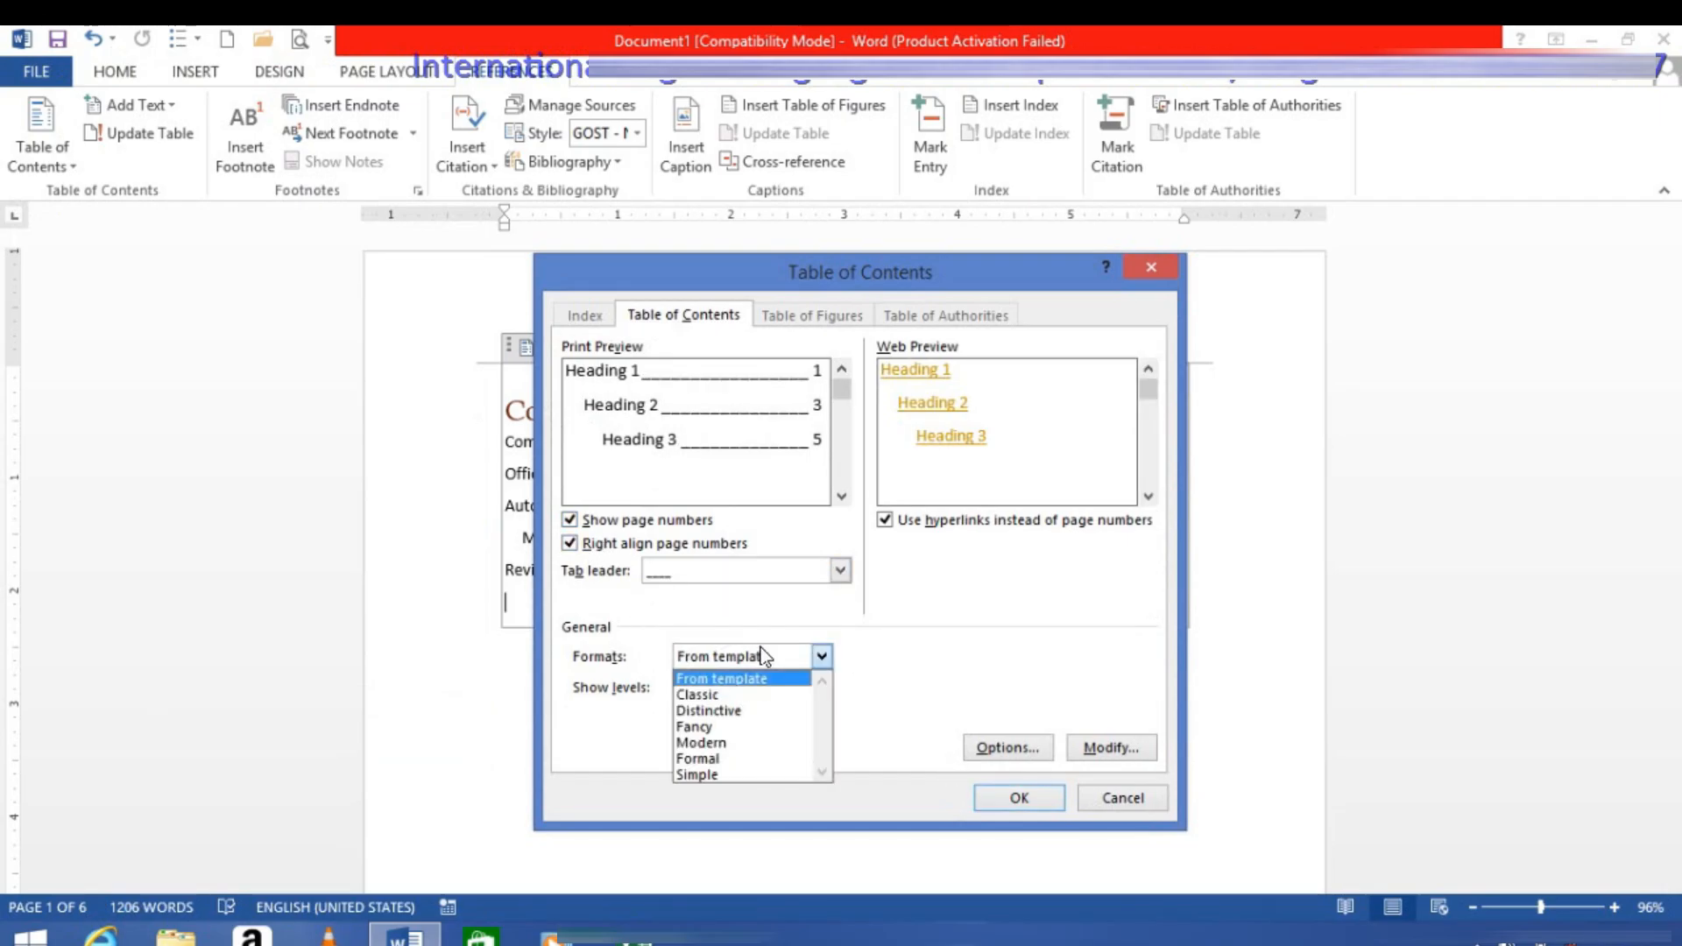
pyautogui.click(724, 694)
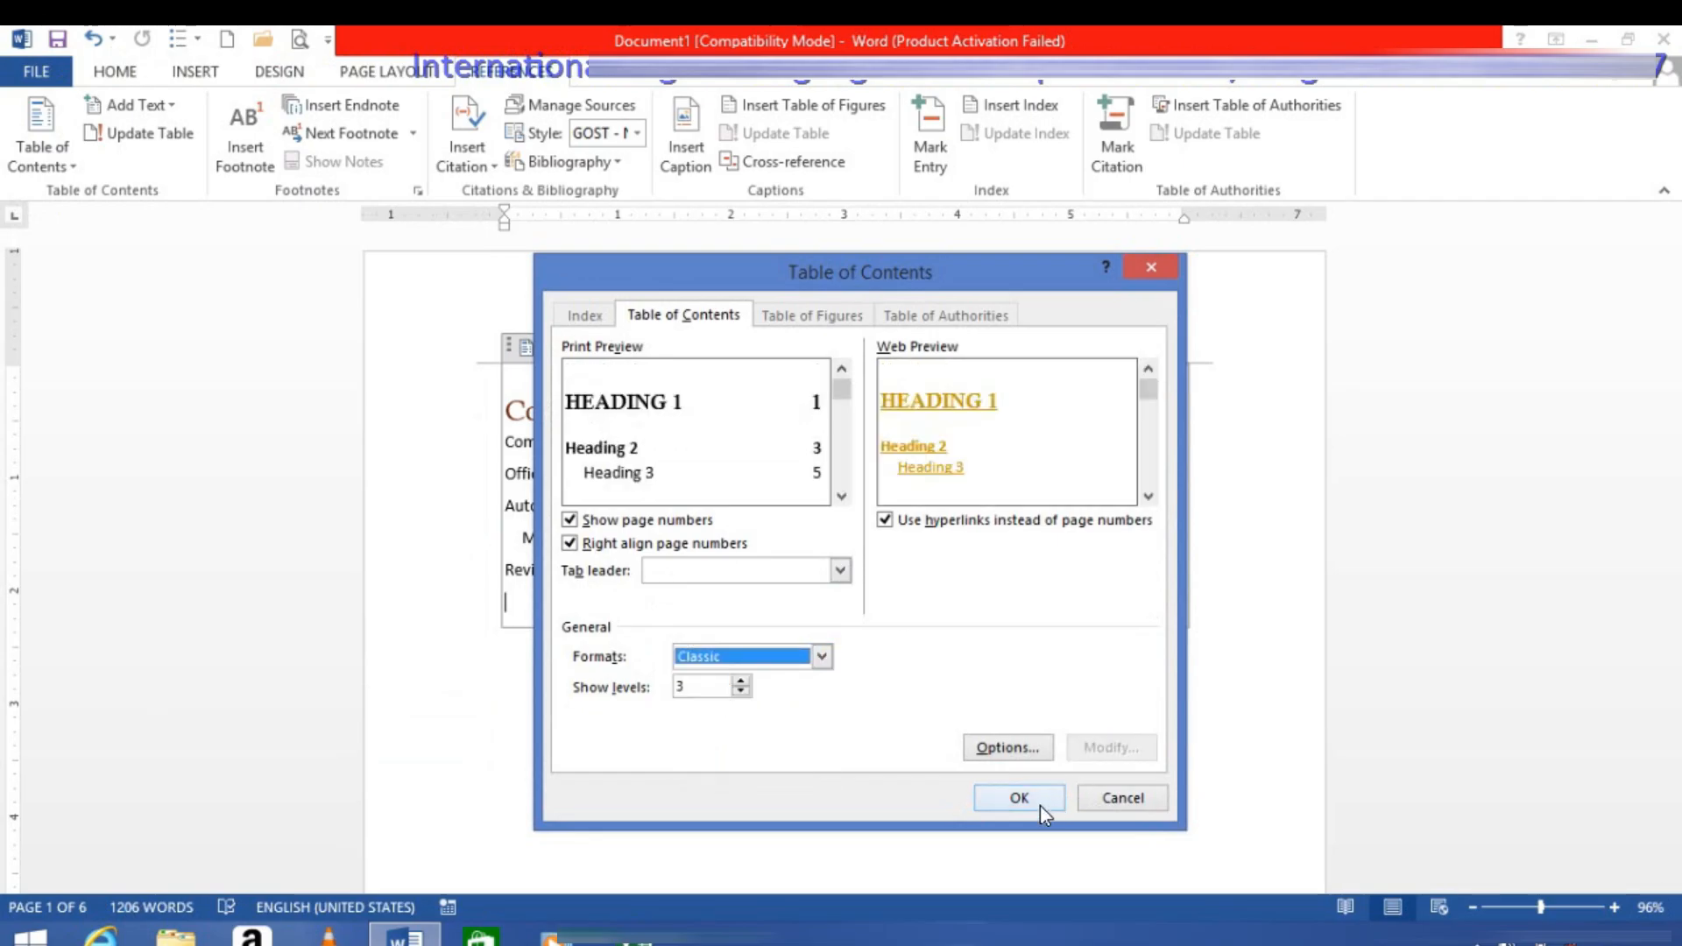
pyautogui.click(1019, 798)
pyautogui.click(748, 554)
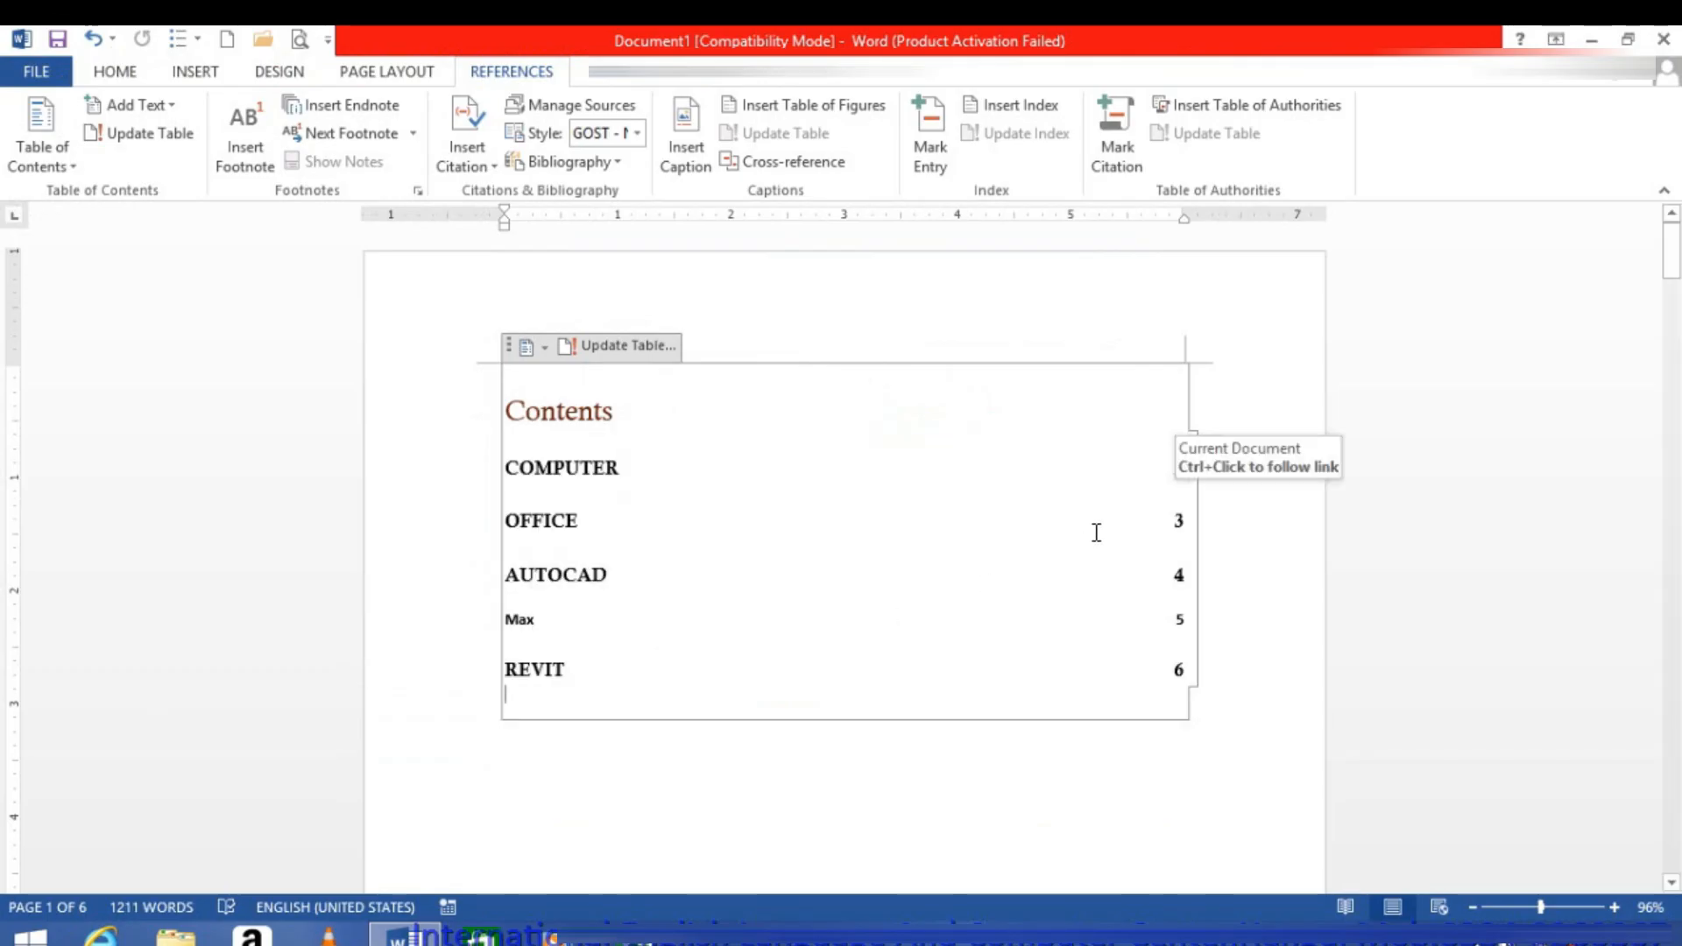
# Step: Replace the table of contents with a custom one in the From template format with a dotted tab leader
pyautogui.click(40, 163)
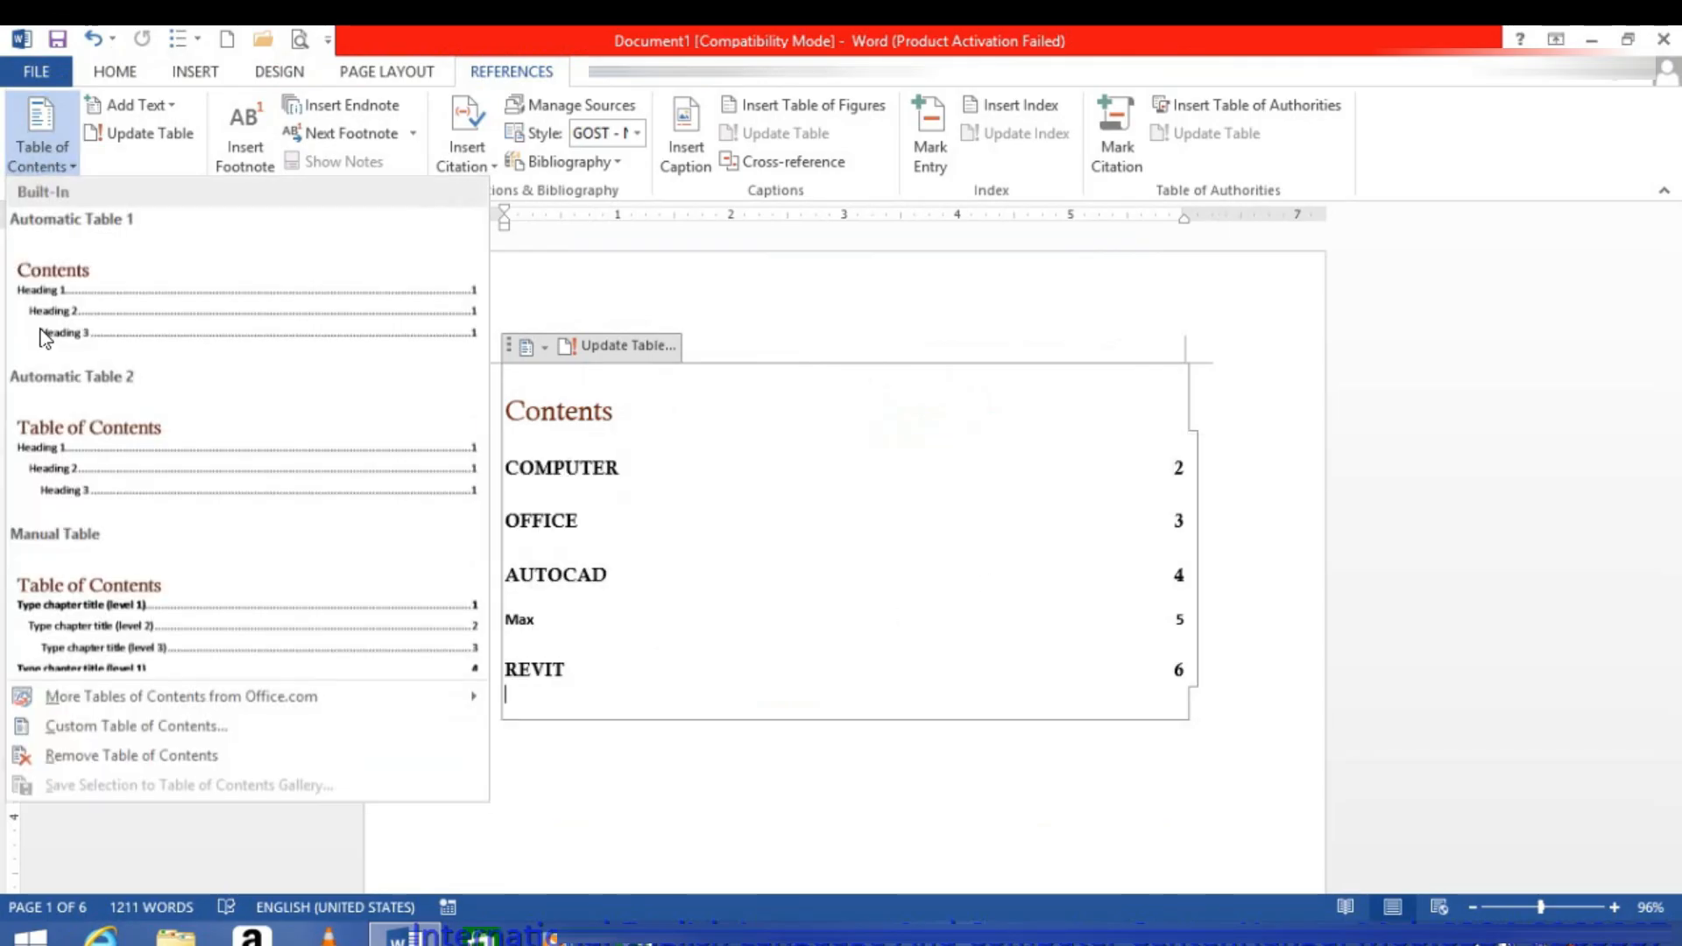
pyautogui.click(88, 729)
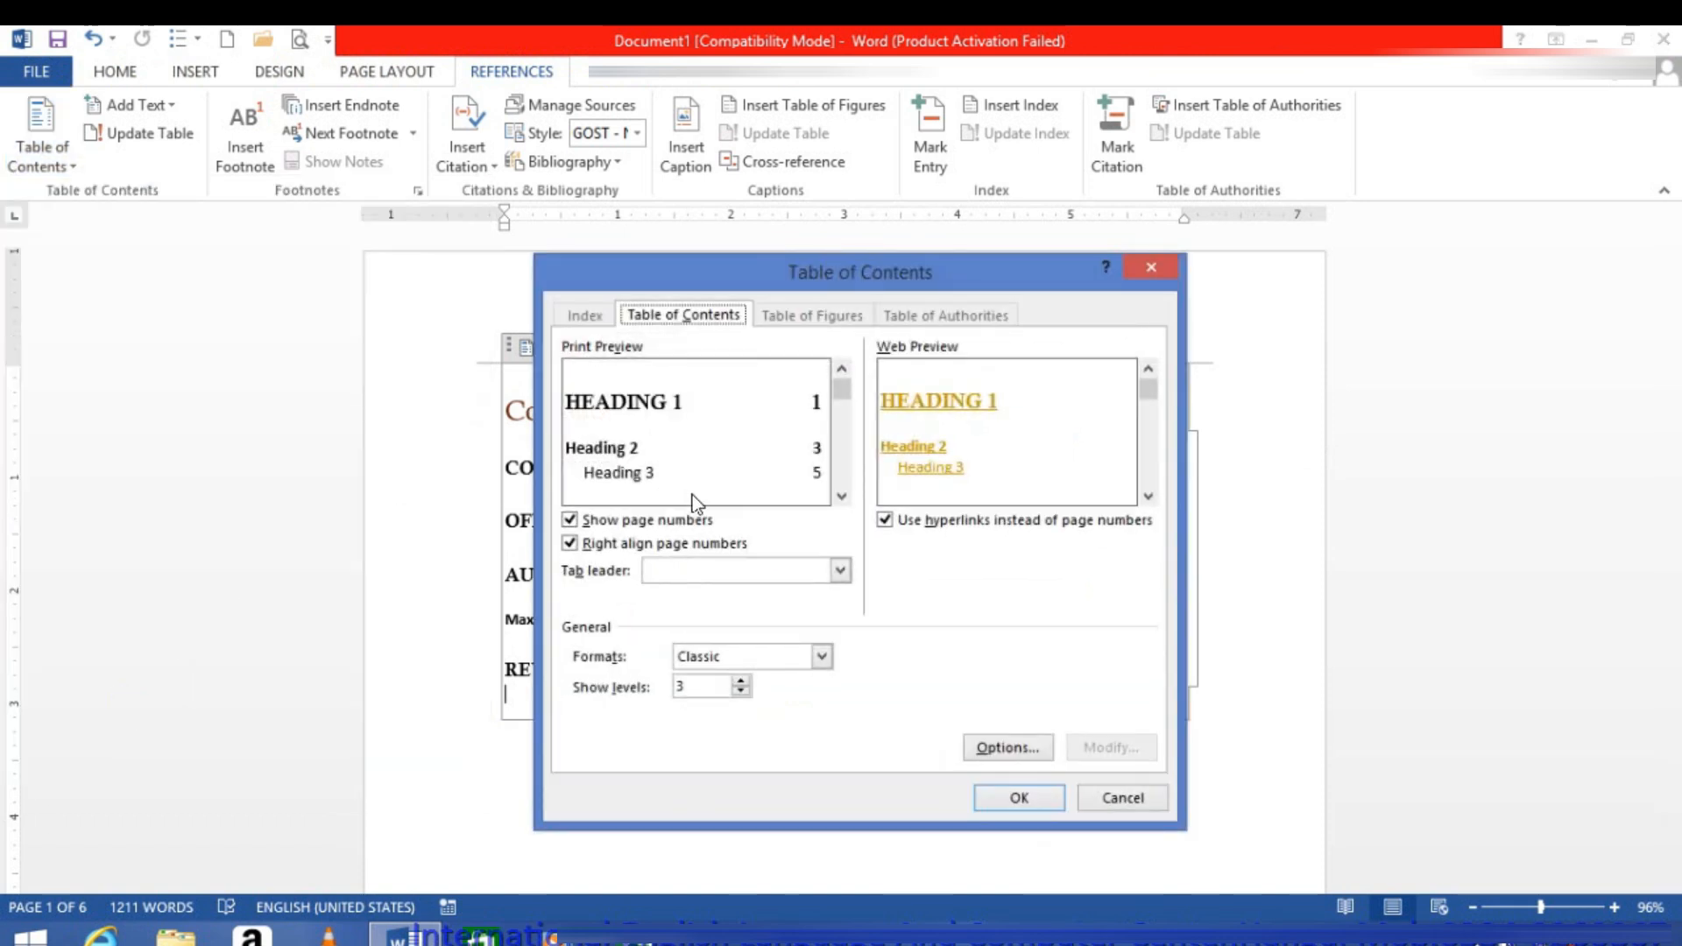
pyautogui.click(712, 575)
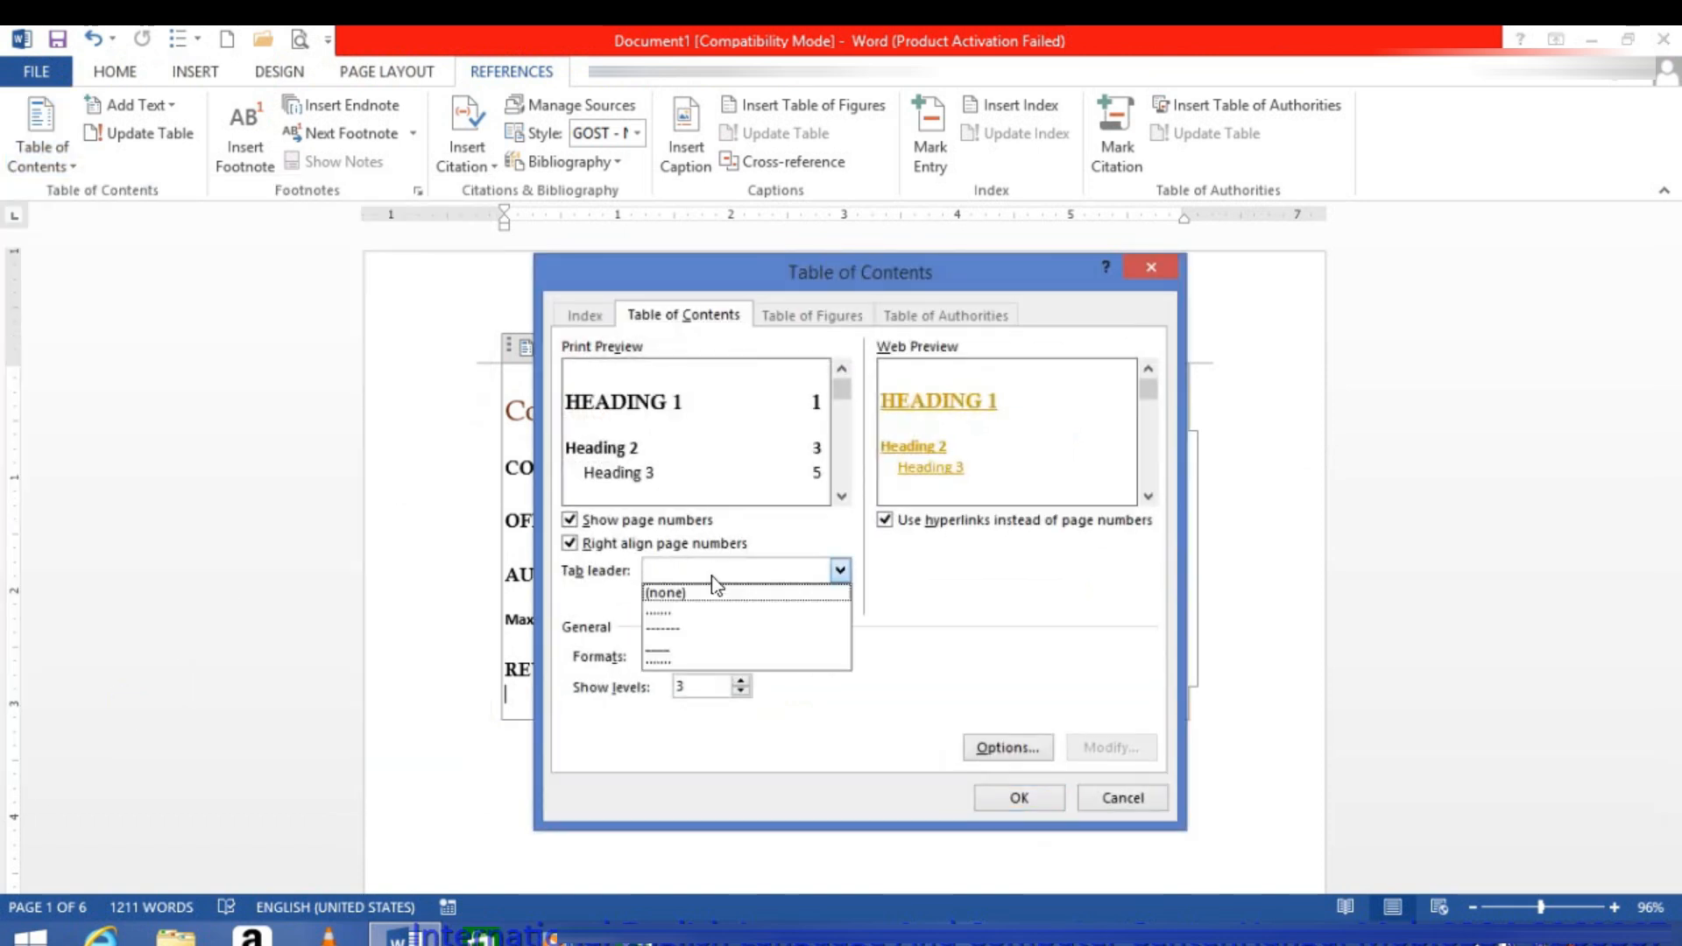
pyautogui.click(706, 649)
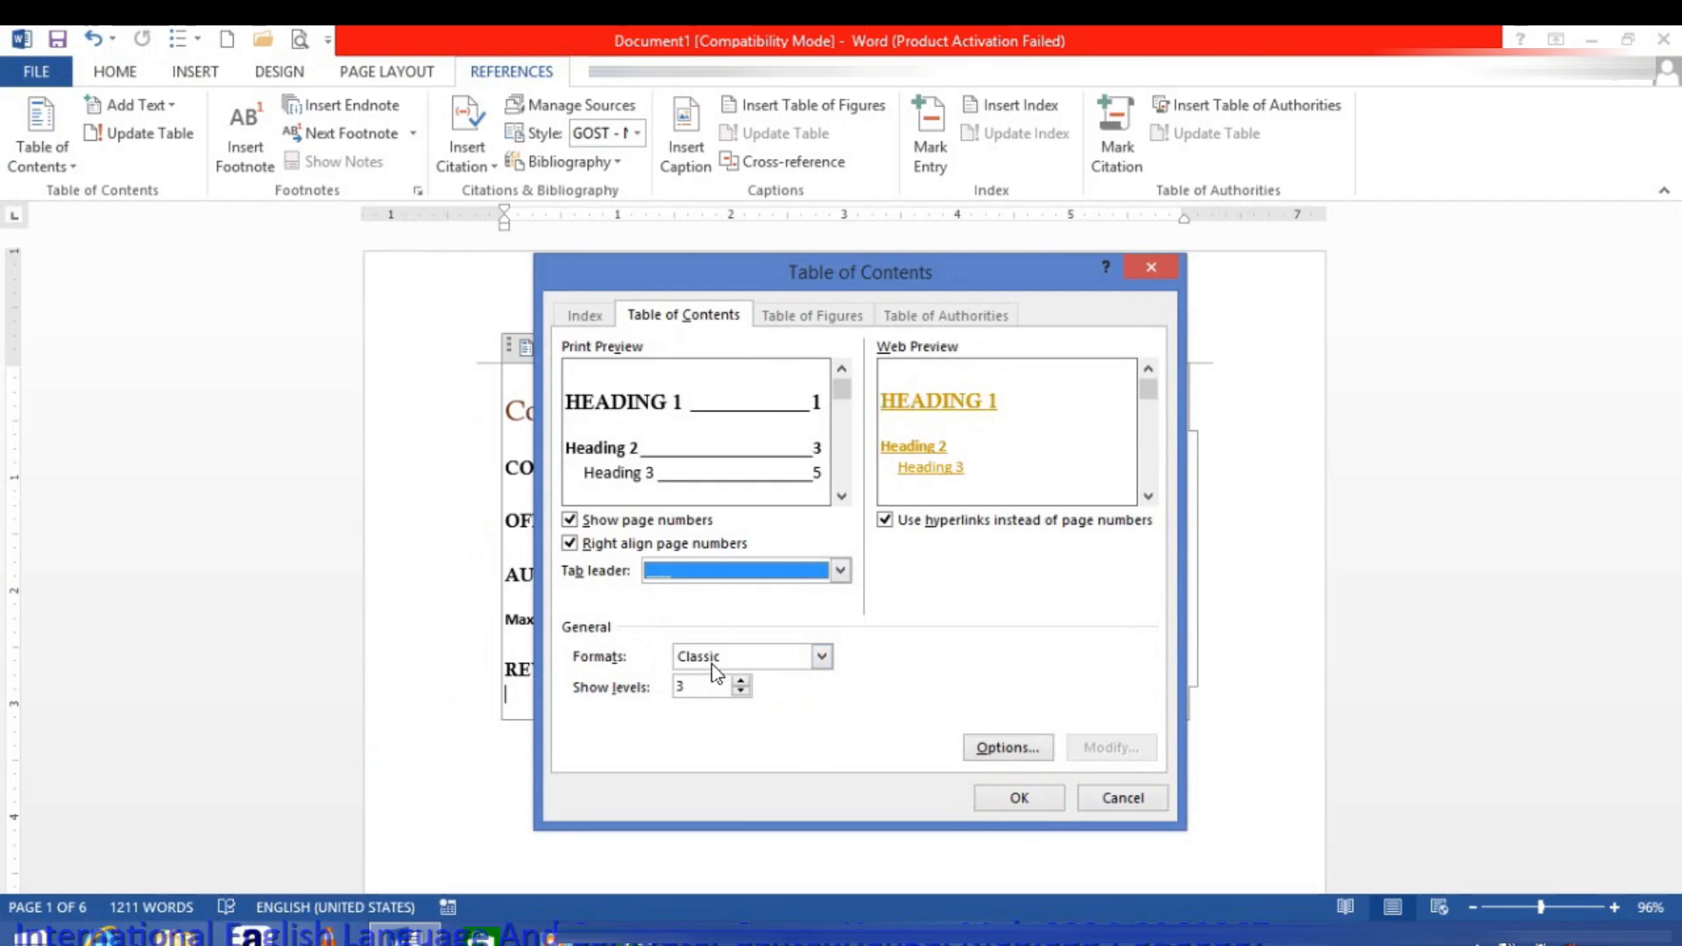
pyautogui.click(712, 663)
pyautogui.click(705, 680)
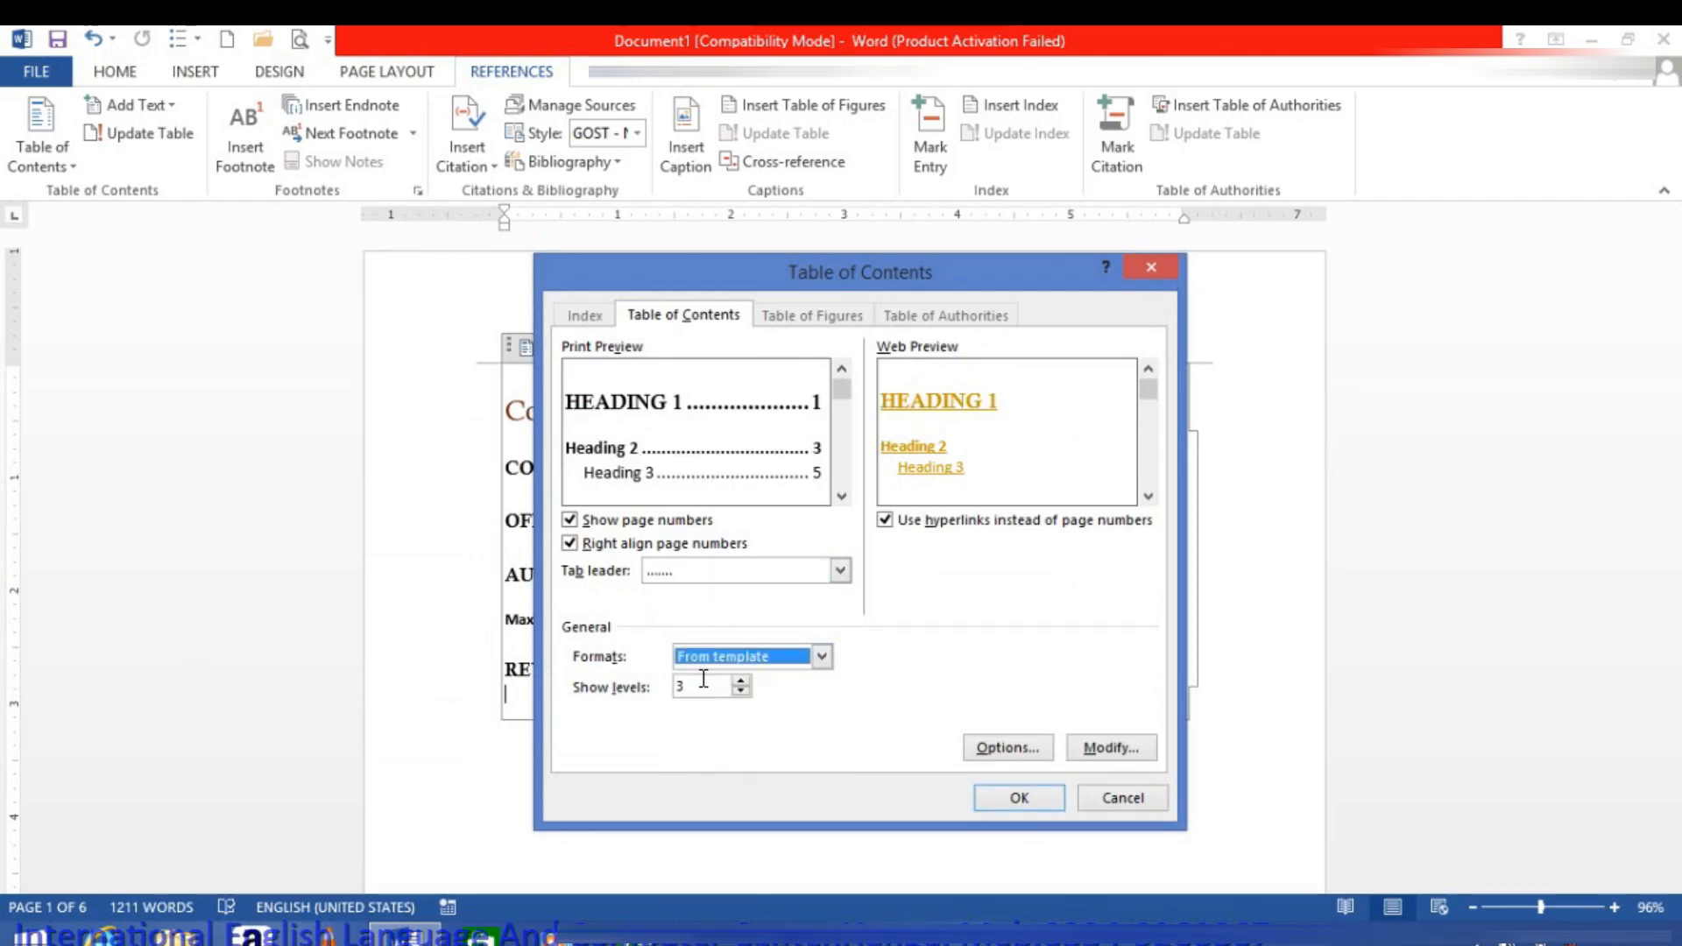
pyautogui.click(990, 792)
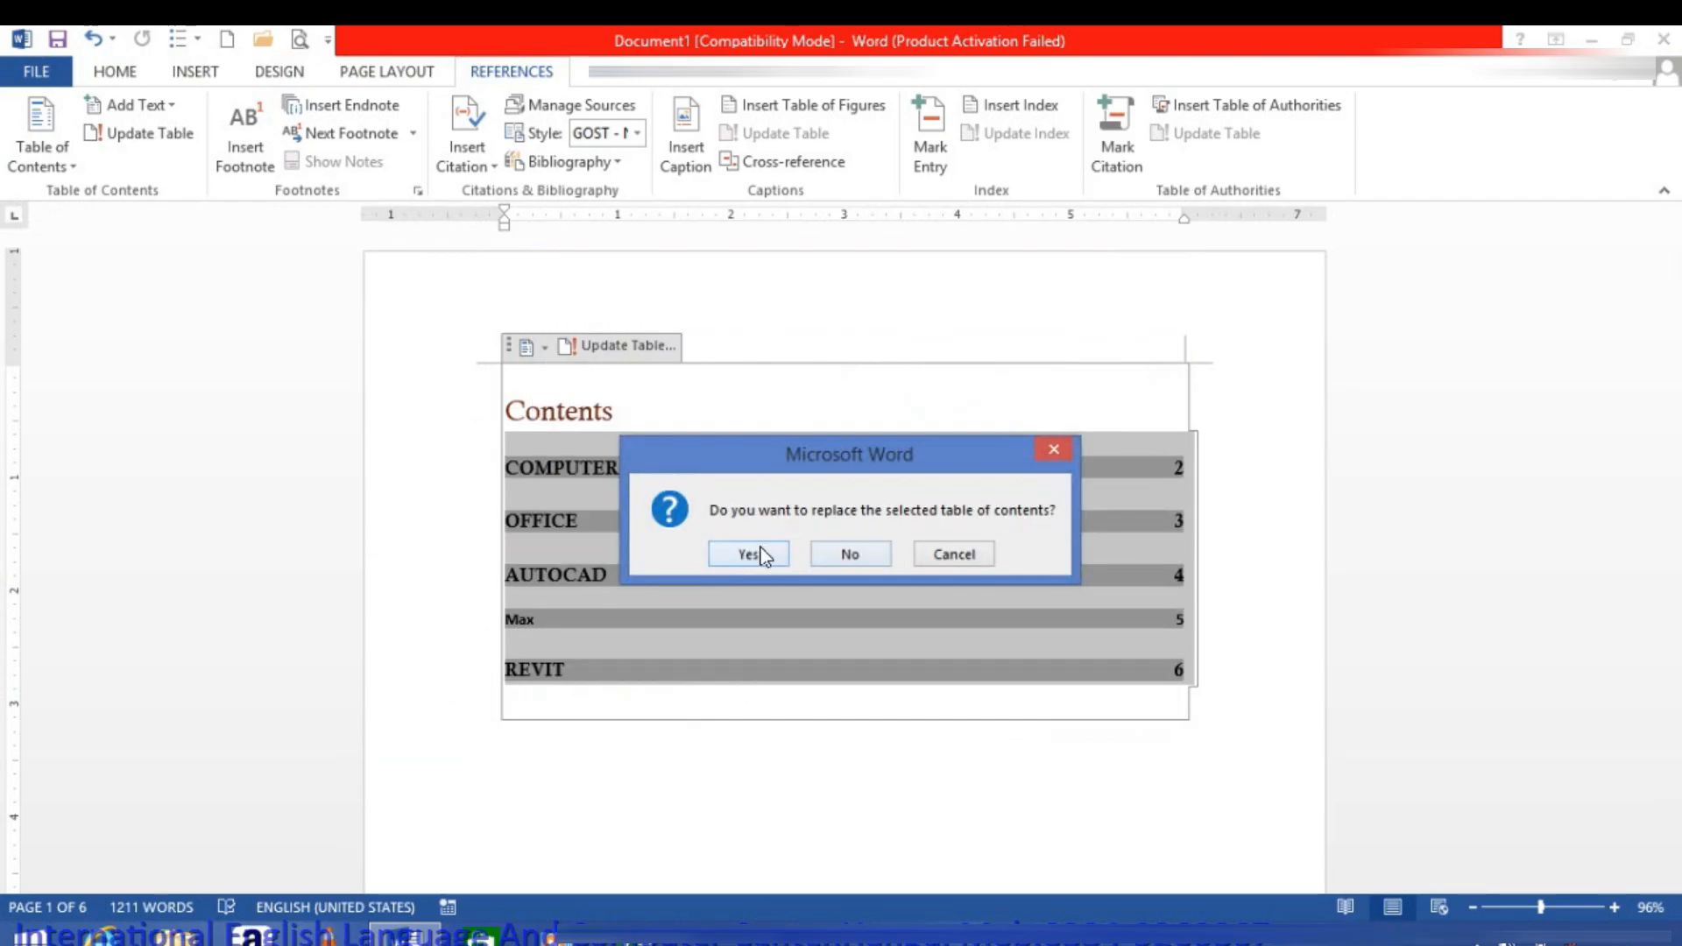
pyautogui.press('Return')
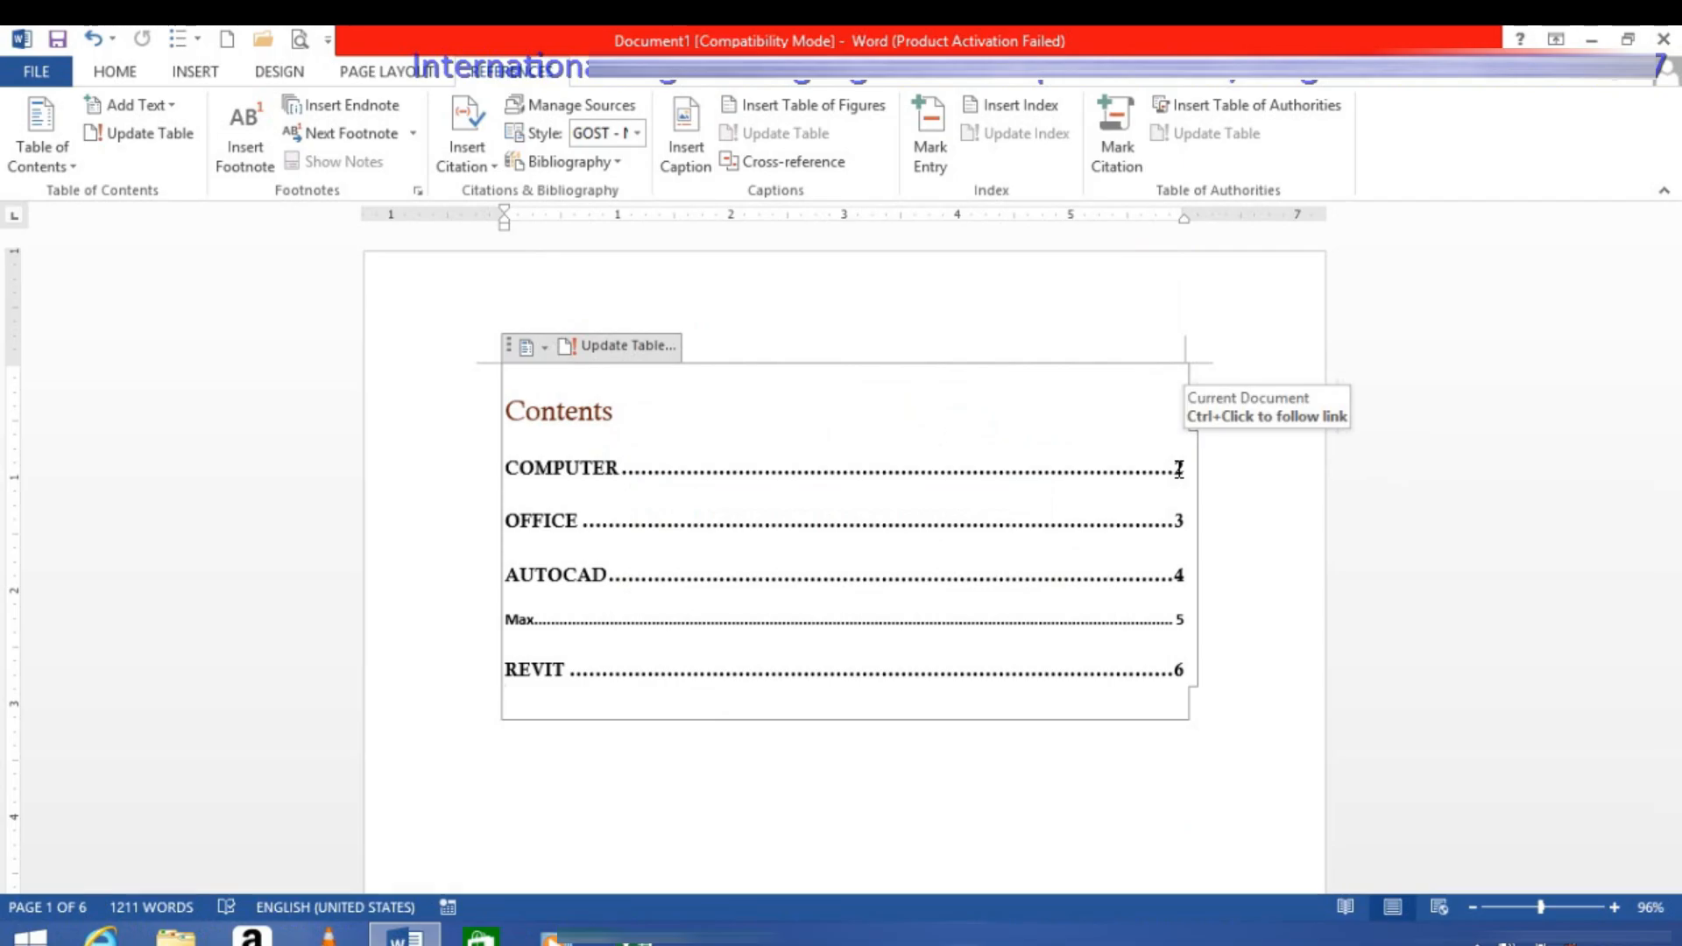
# Step: Replace the table of contents with a custom one that does not use hyperlinks instead of page numbers
pyautogui.click(32, 168)
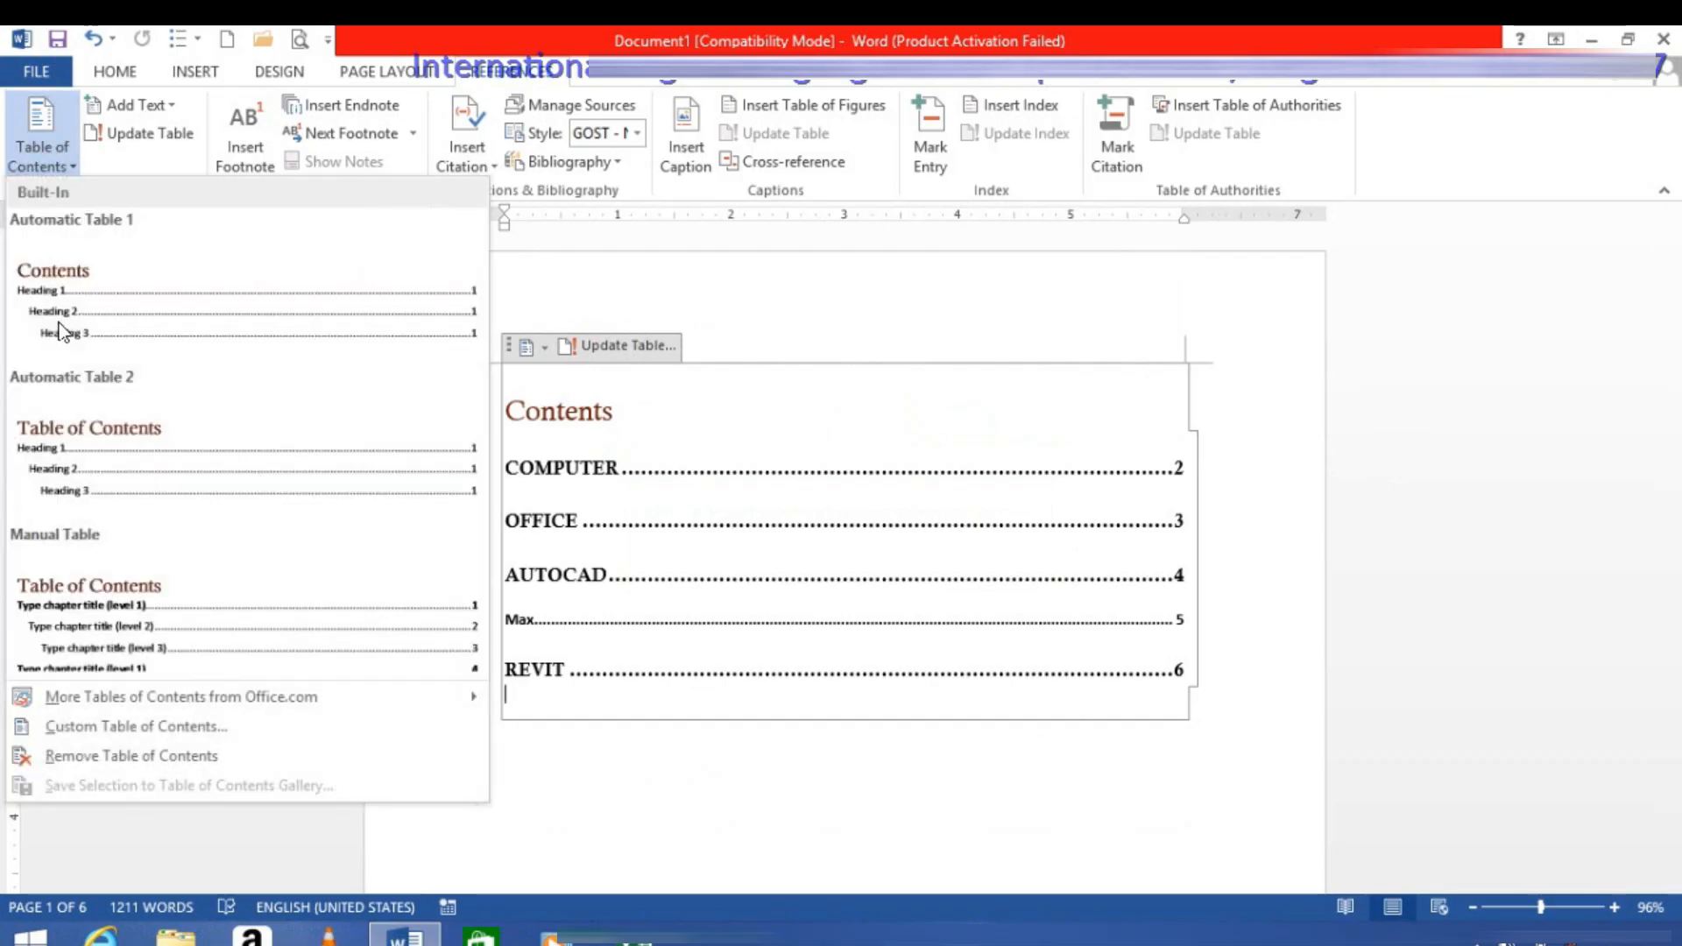
pyautogui.click(61, 728)
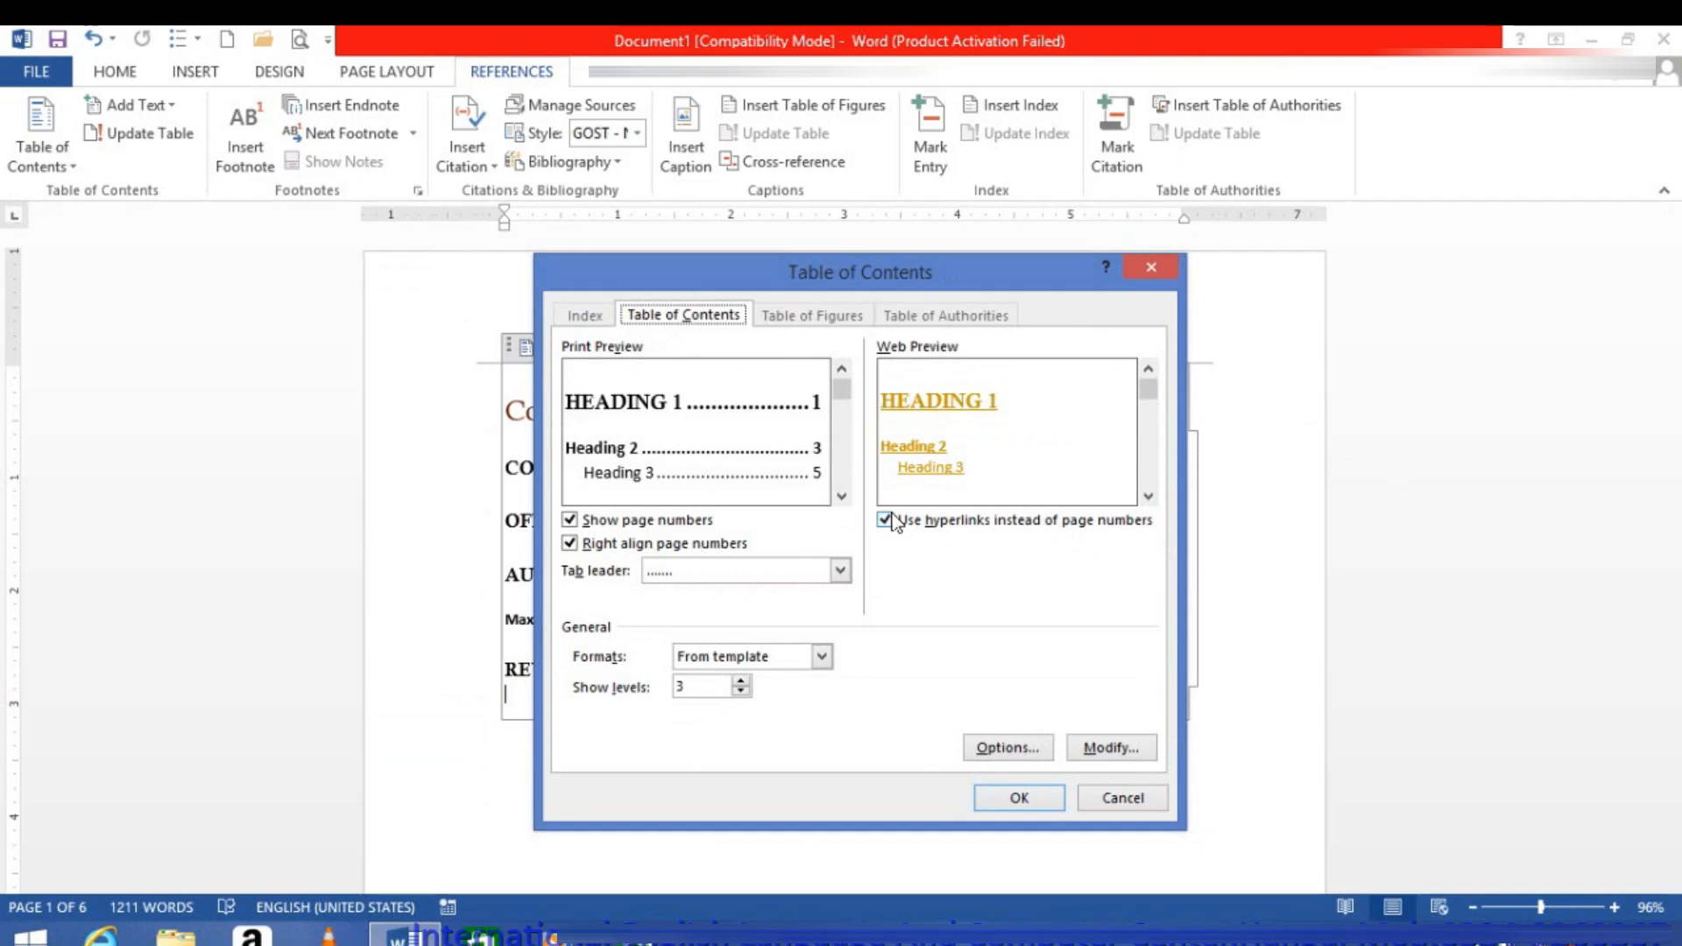
pyautogui.click(893, 523)
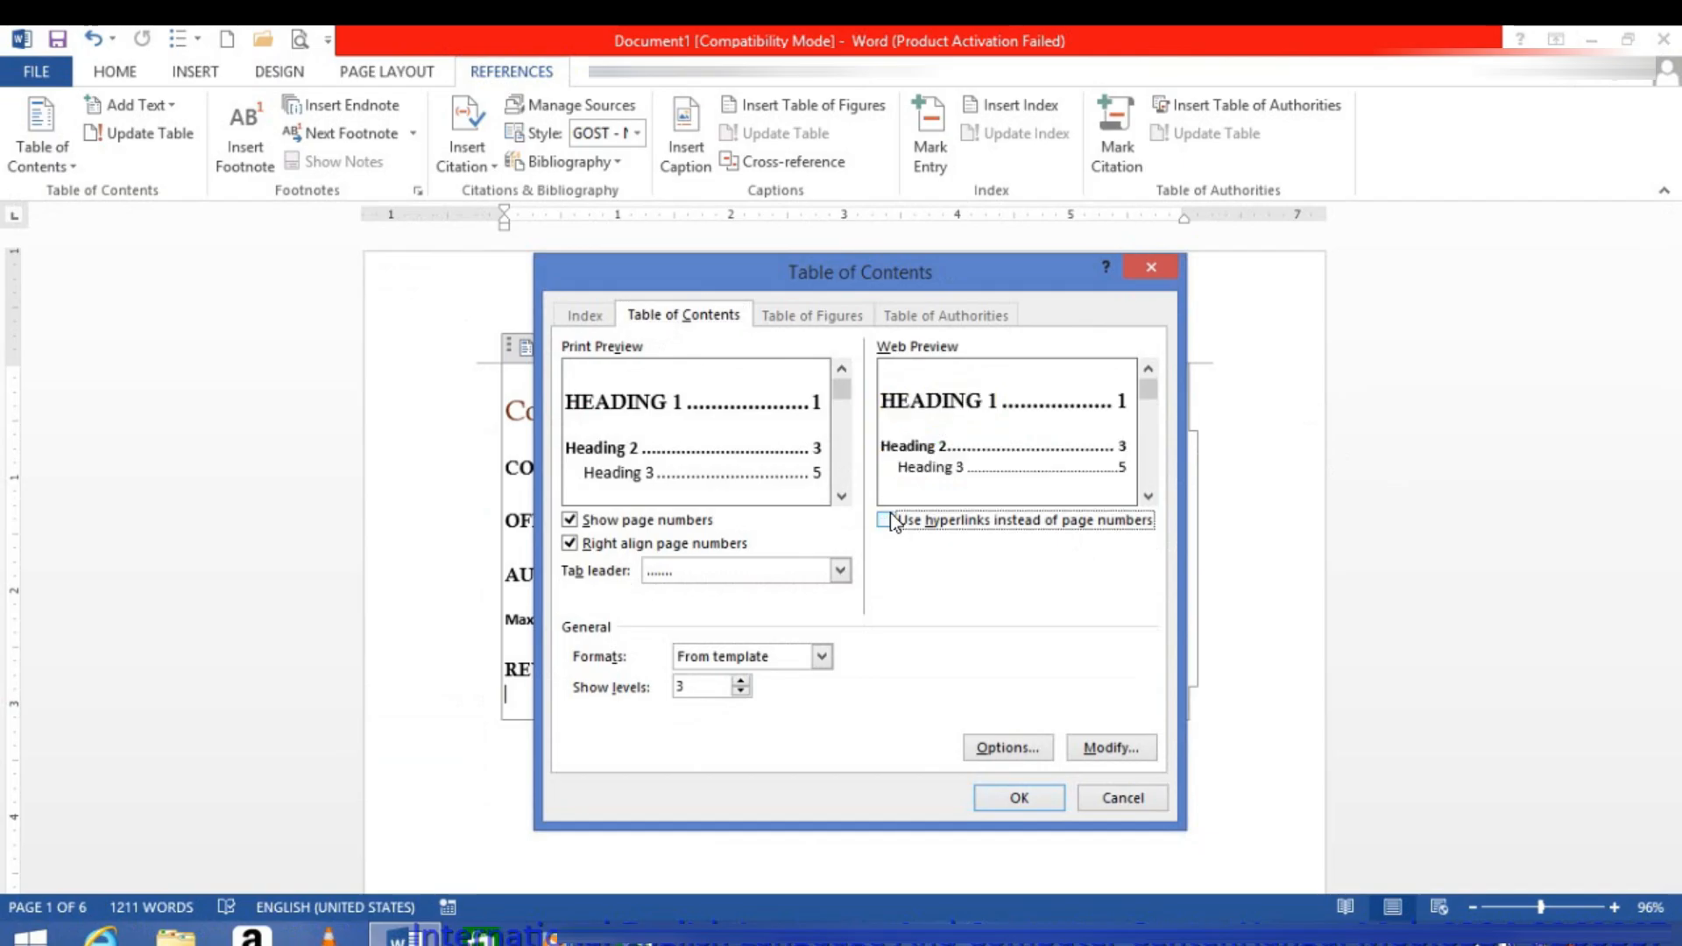
pyautogui.click(1018, 798)
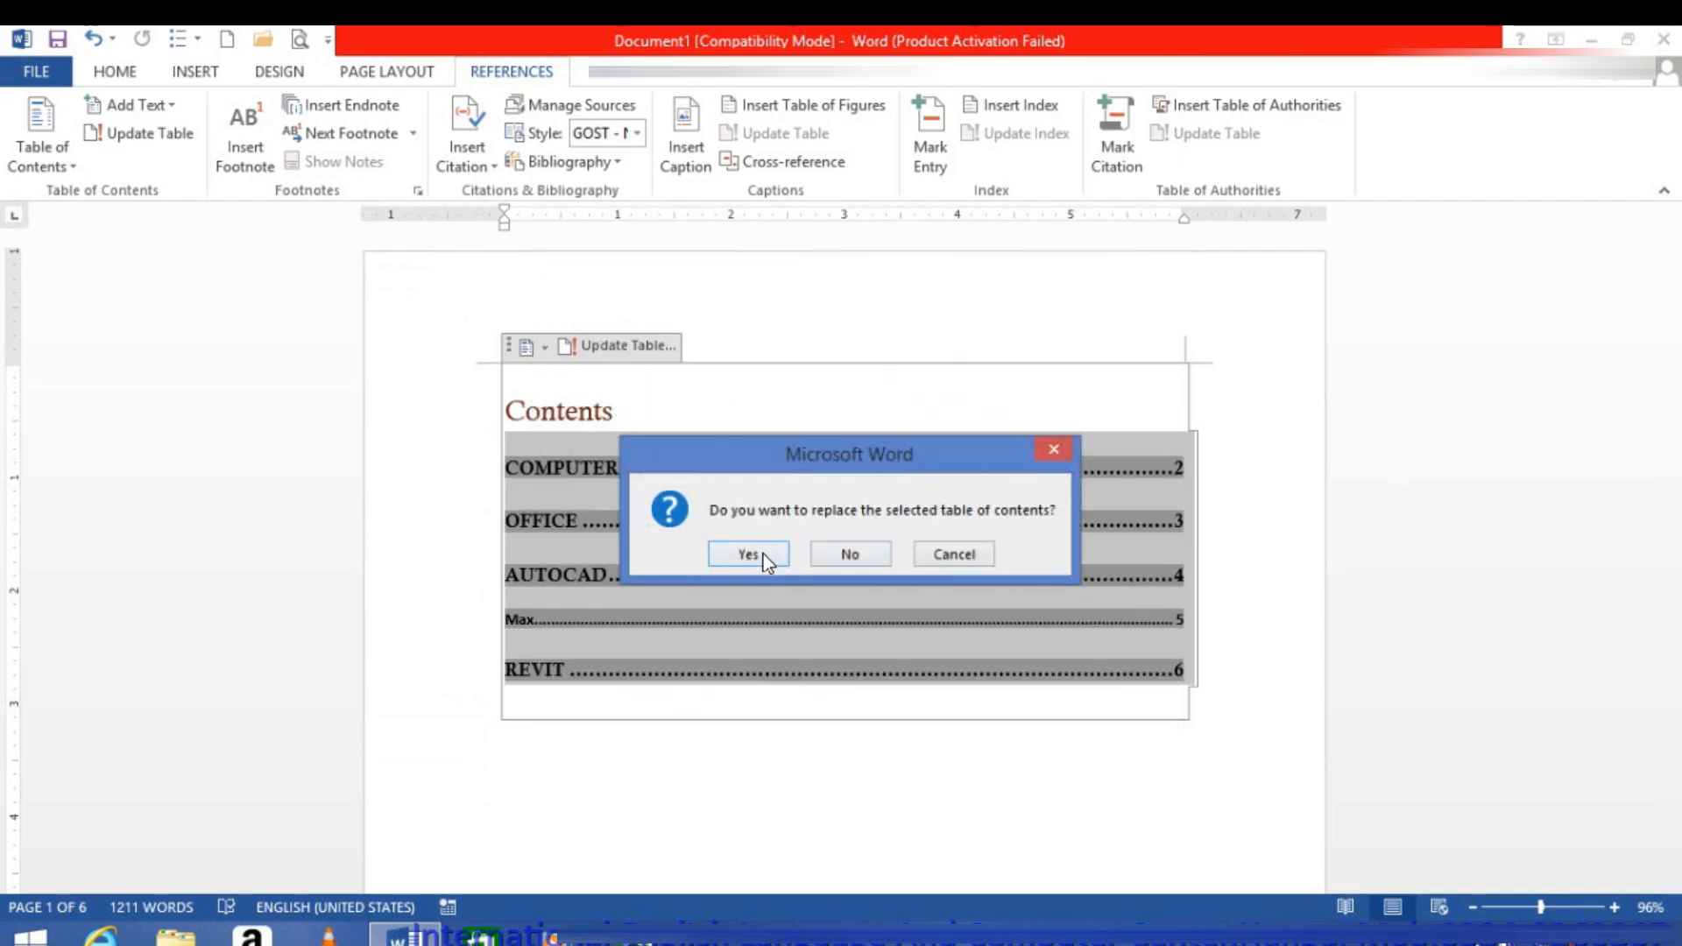
pyautogui.click(747, 553)
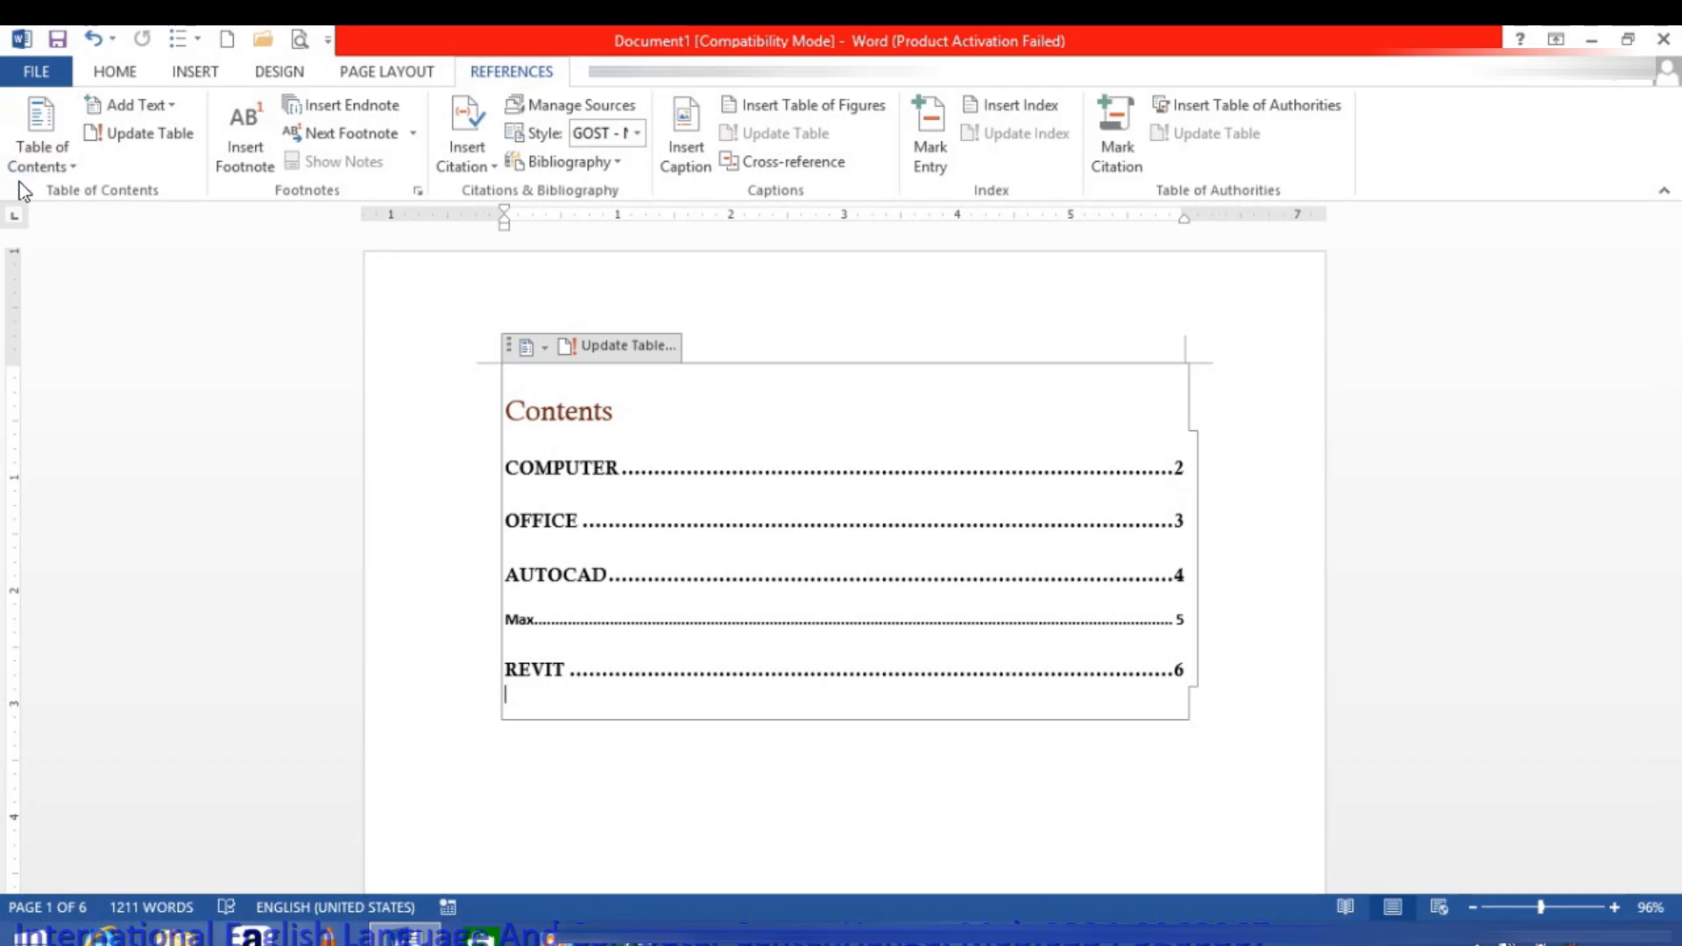
pyautogui.click(24, 160)
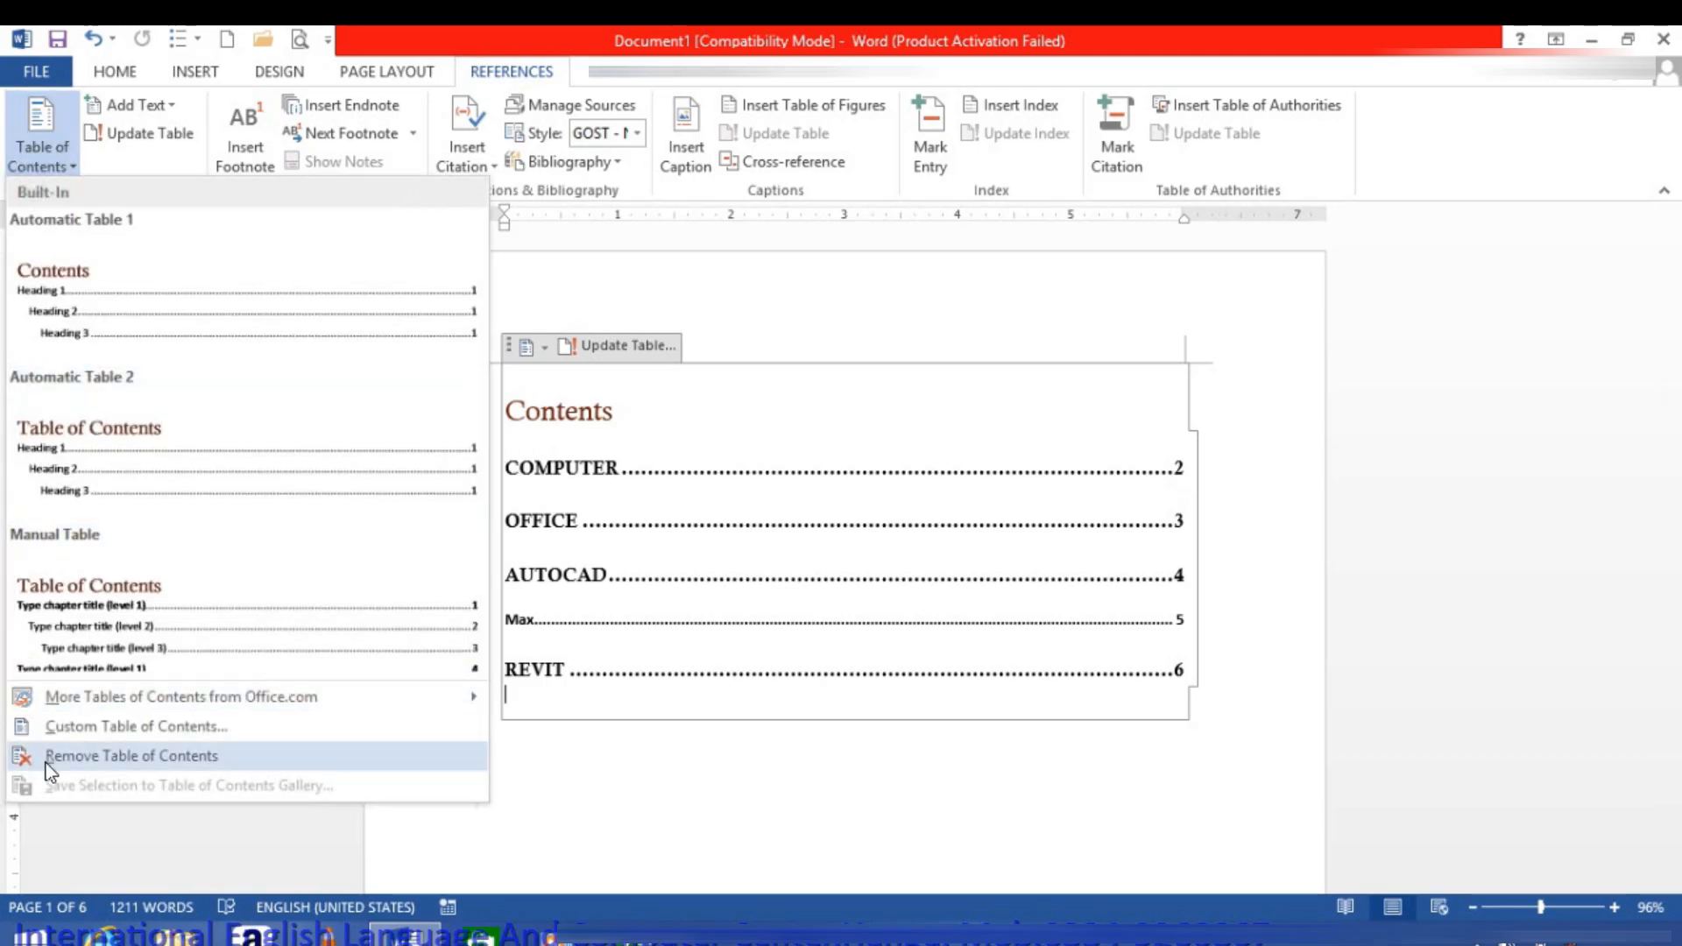
pyautogui.click(631, 778)
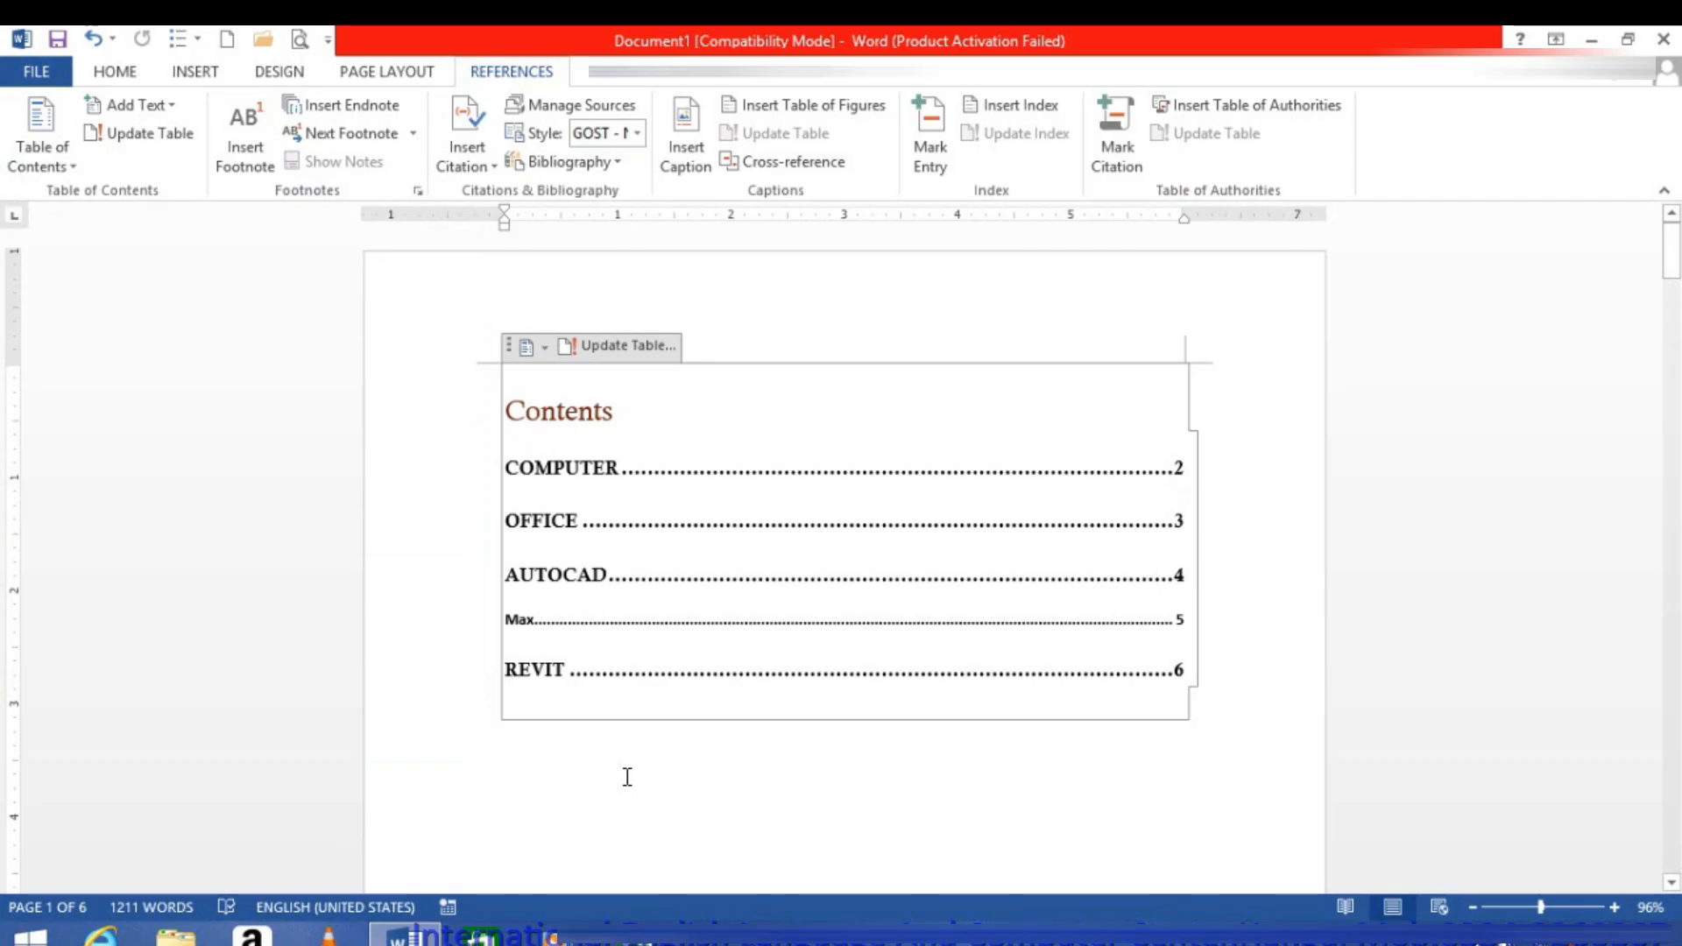
pyautogui.hotkey('ctrl', 'a')
pyautogui.click(35, 146)
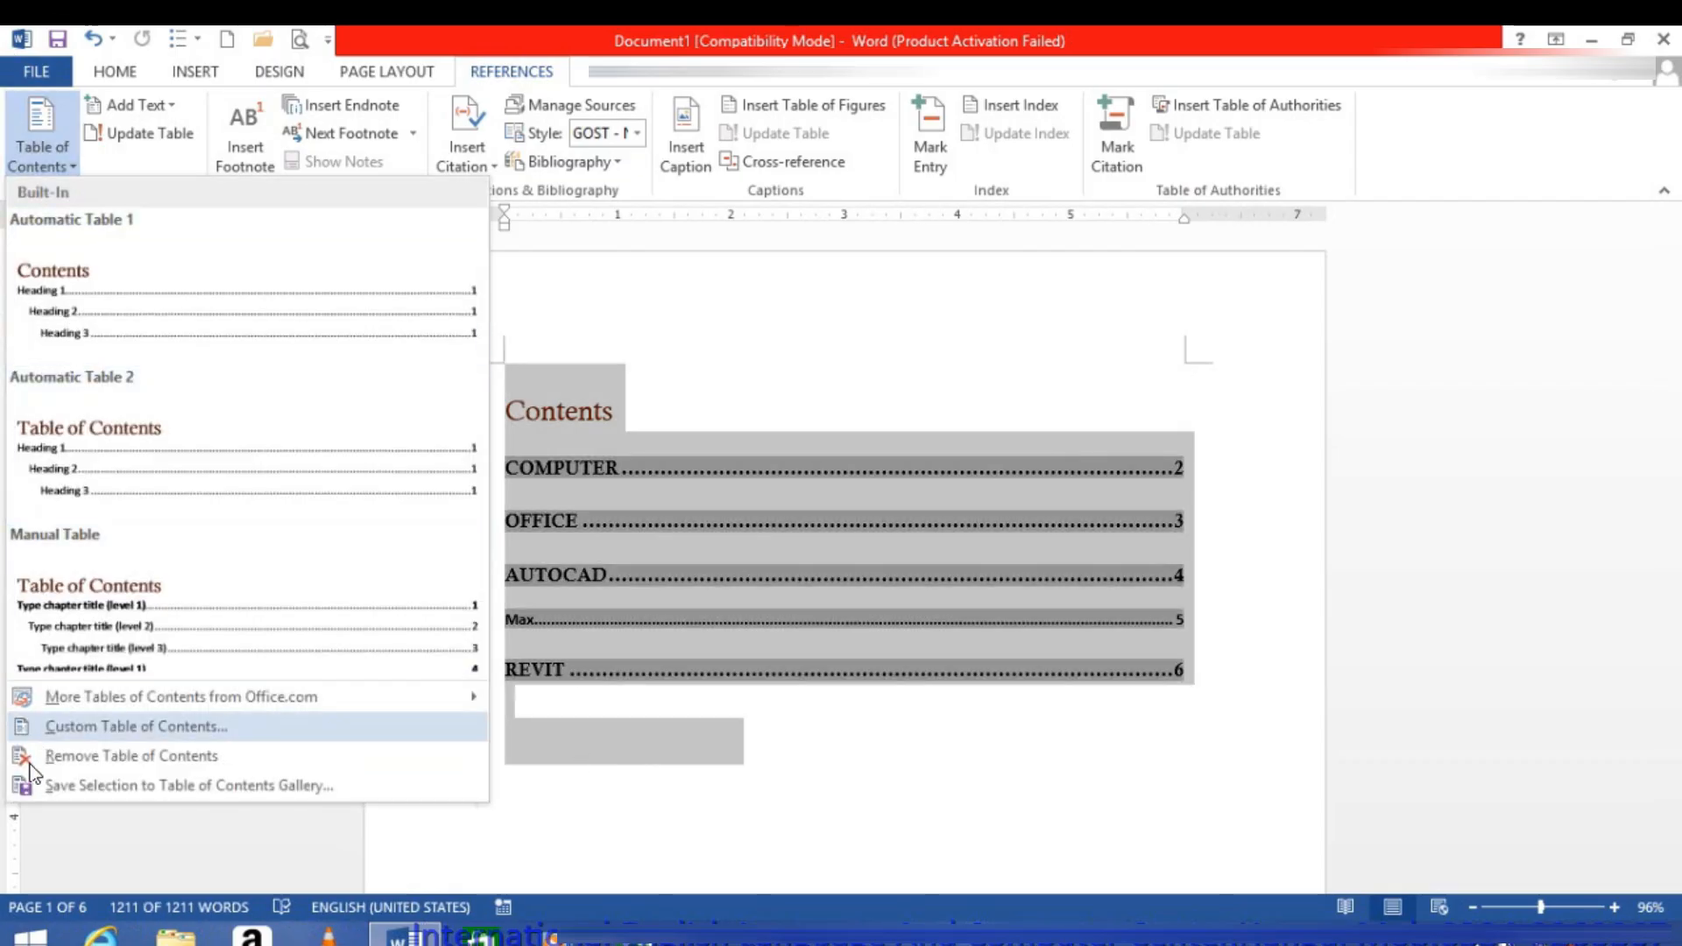
pyautogui.click(33, 789)
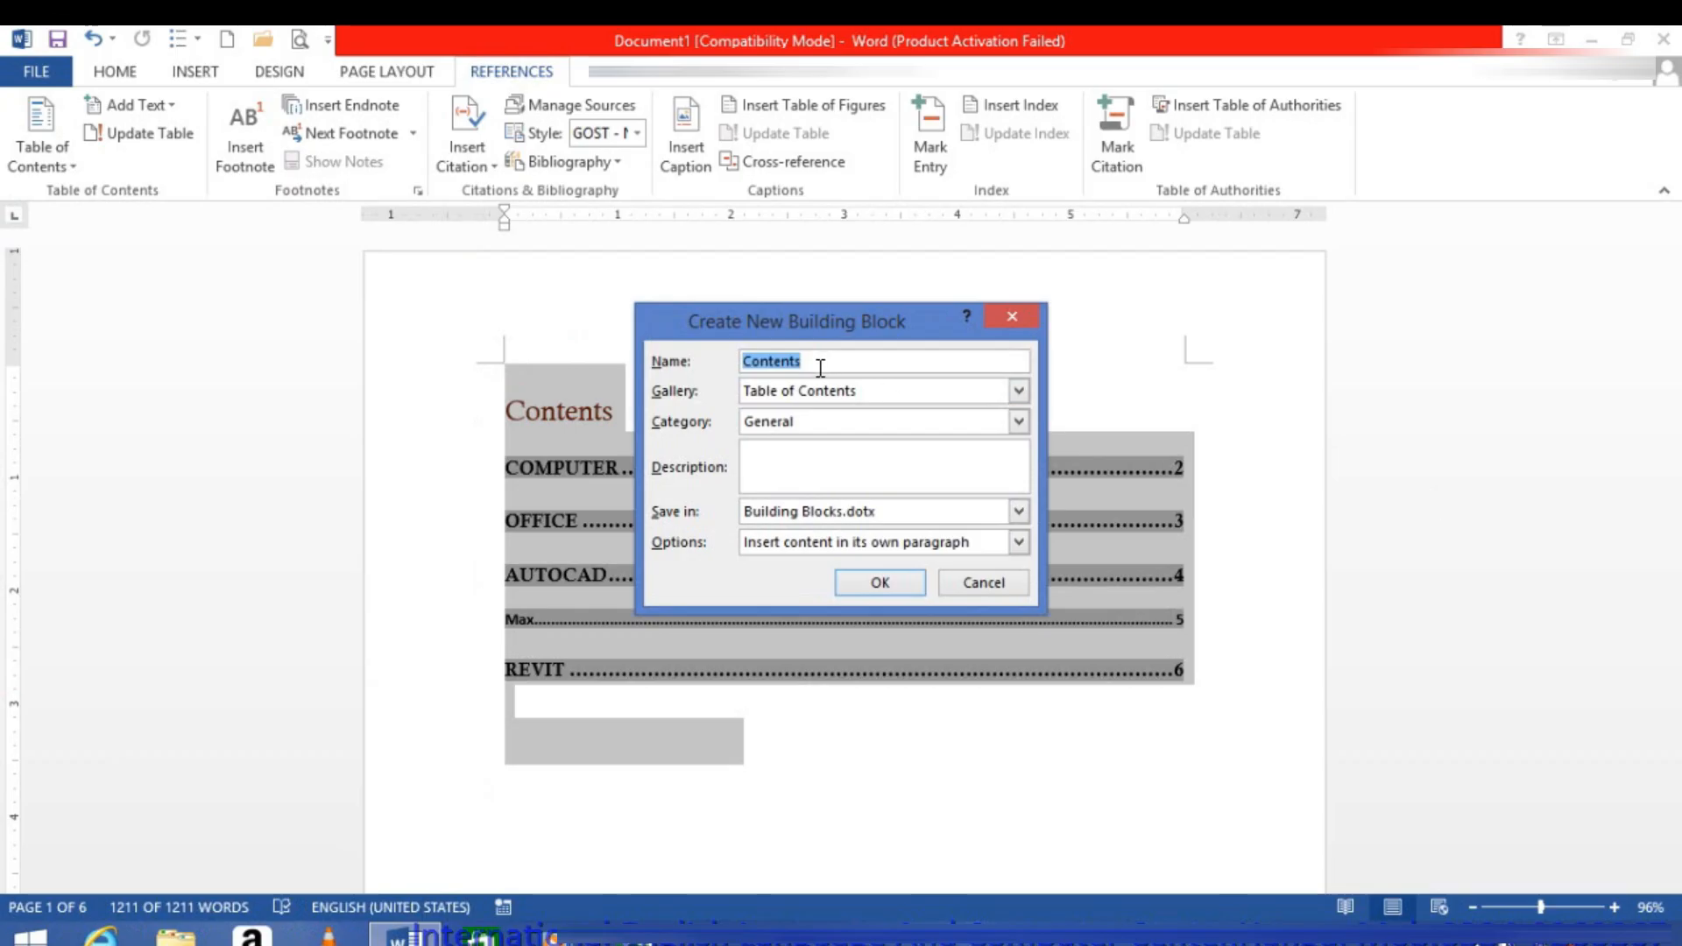
pyautogui.click(974, 589)
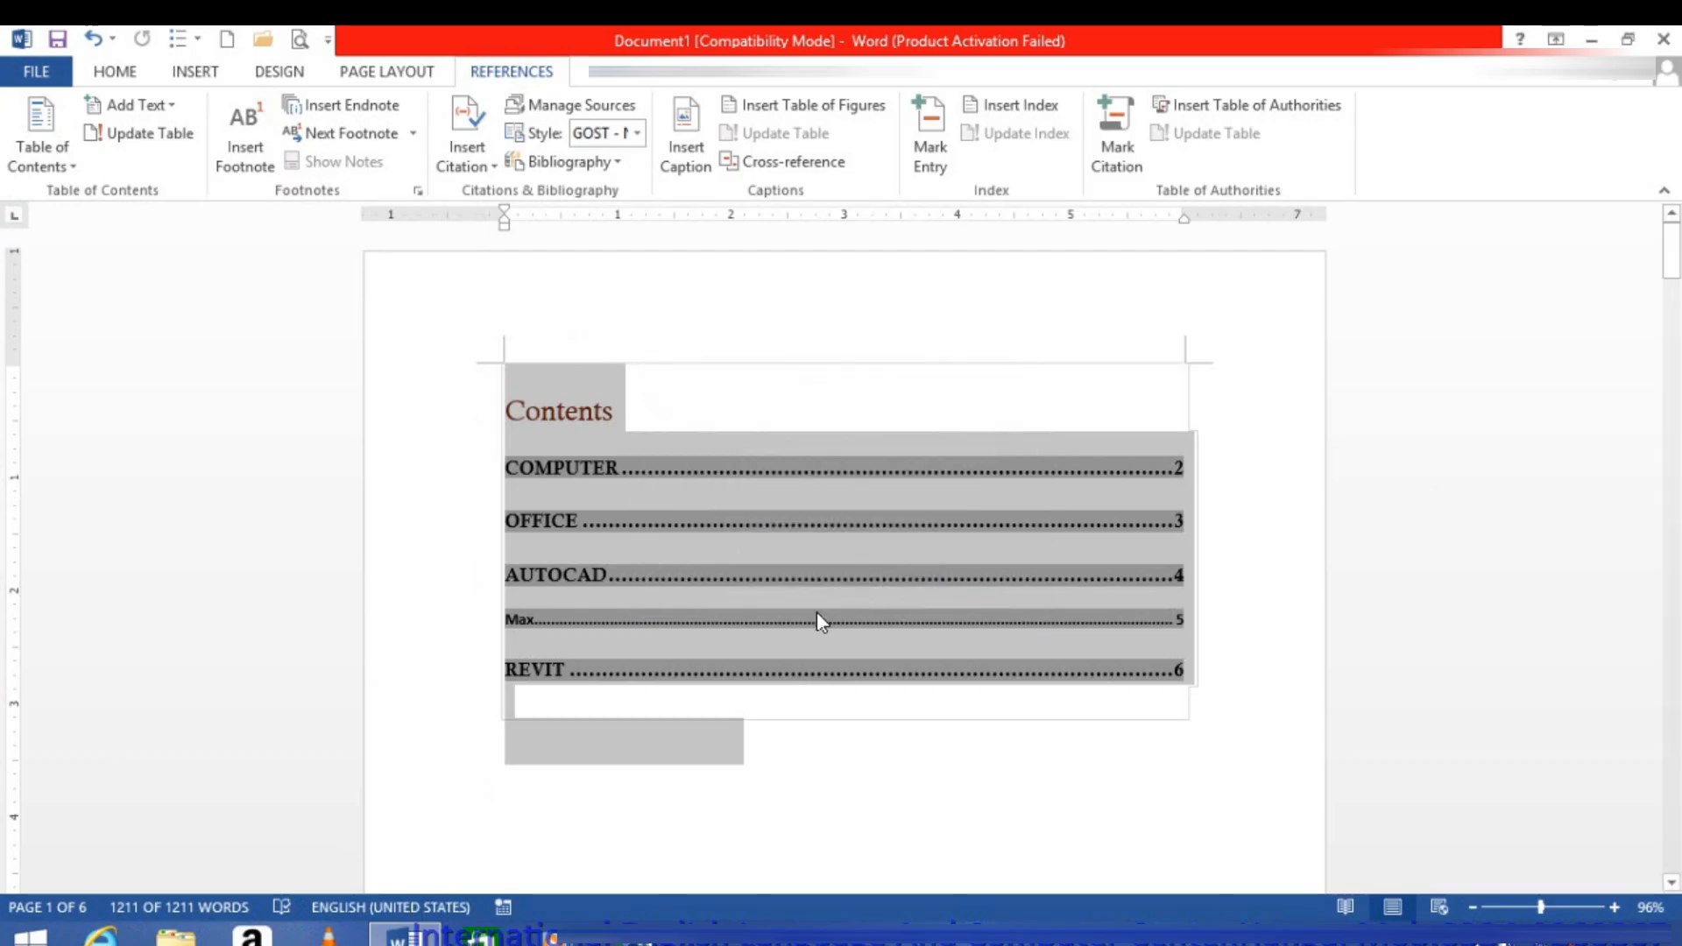
# Step: Assign the selected text of the whole document to table of contents Level 1, followed by Level 2, and clear the selection
pyautogui.click(128, 95)
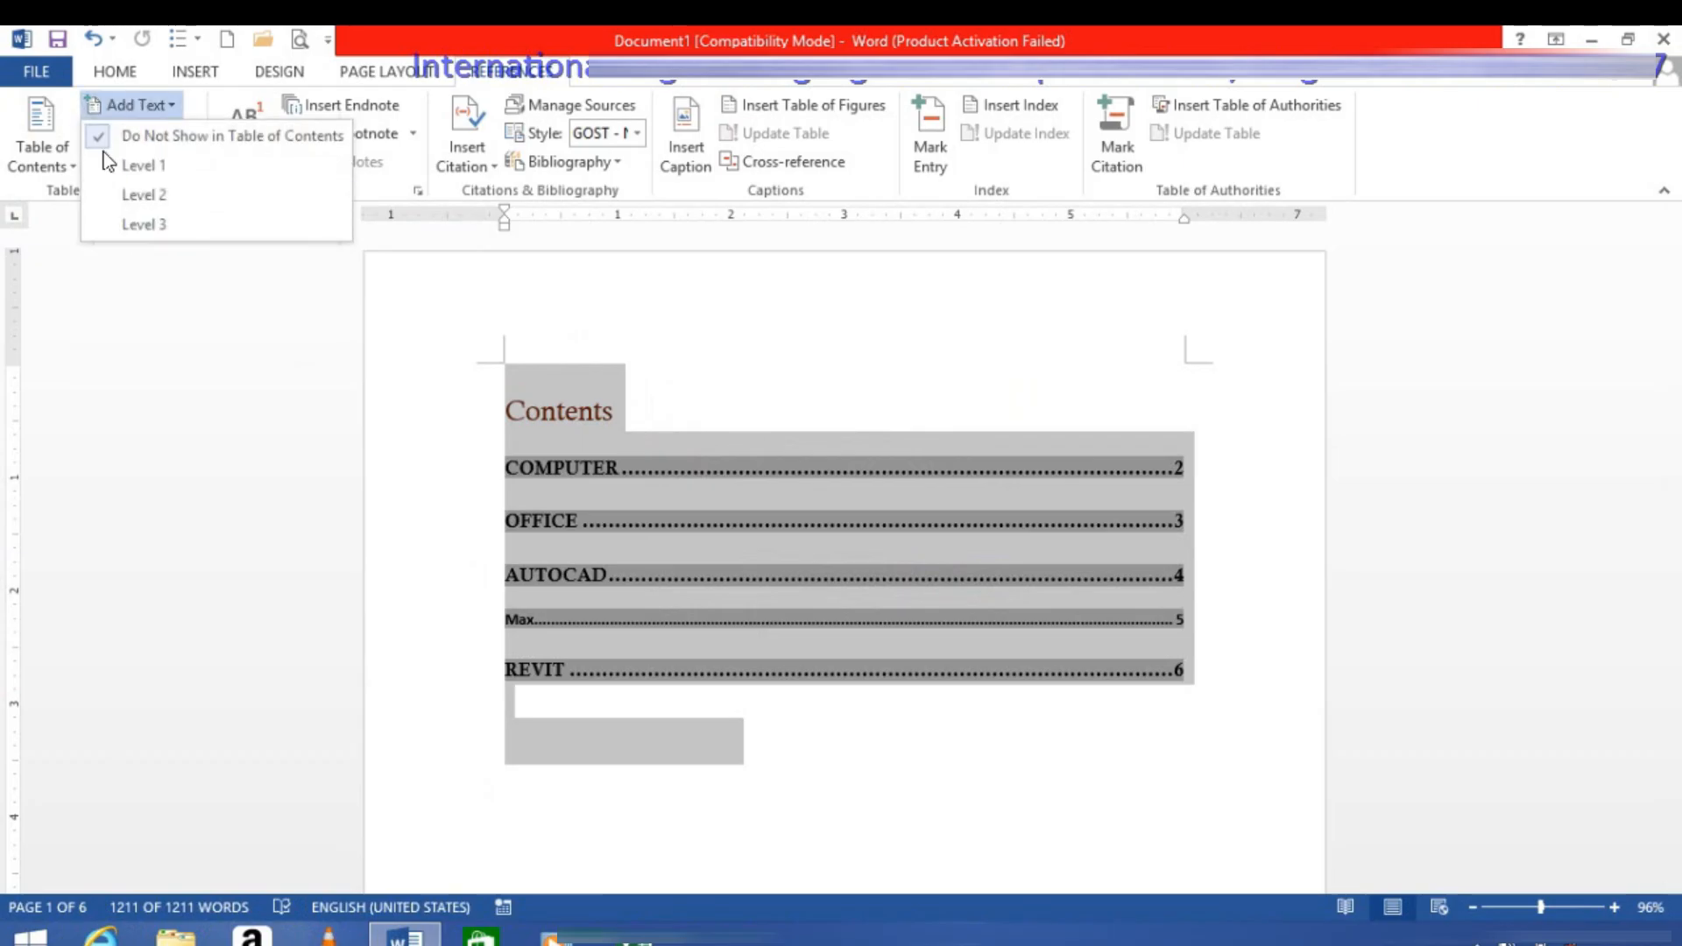
pyautogui.click(125, 175)
pyautogui.click(135, 107)
pyautogui.click(134, 200)
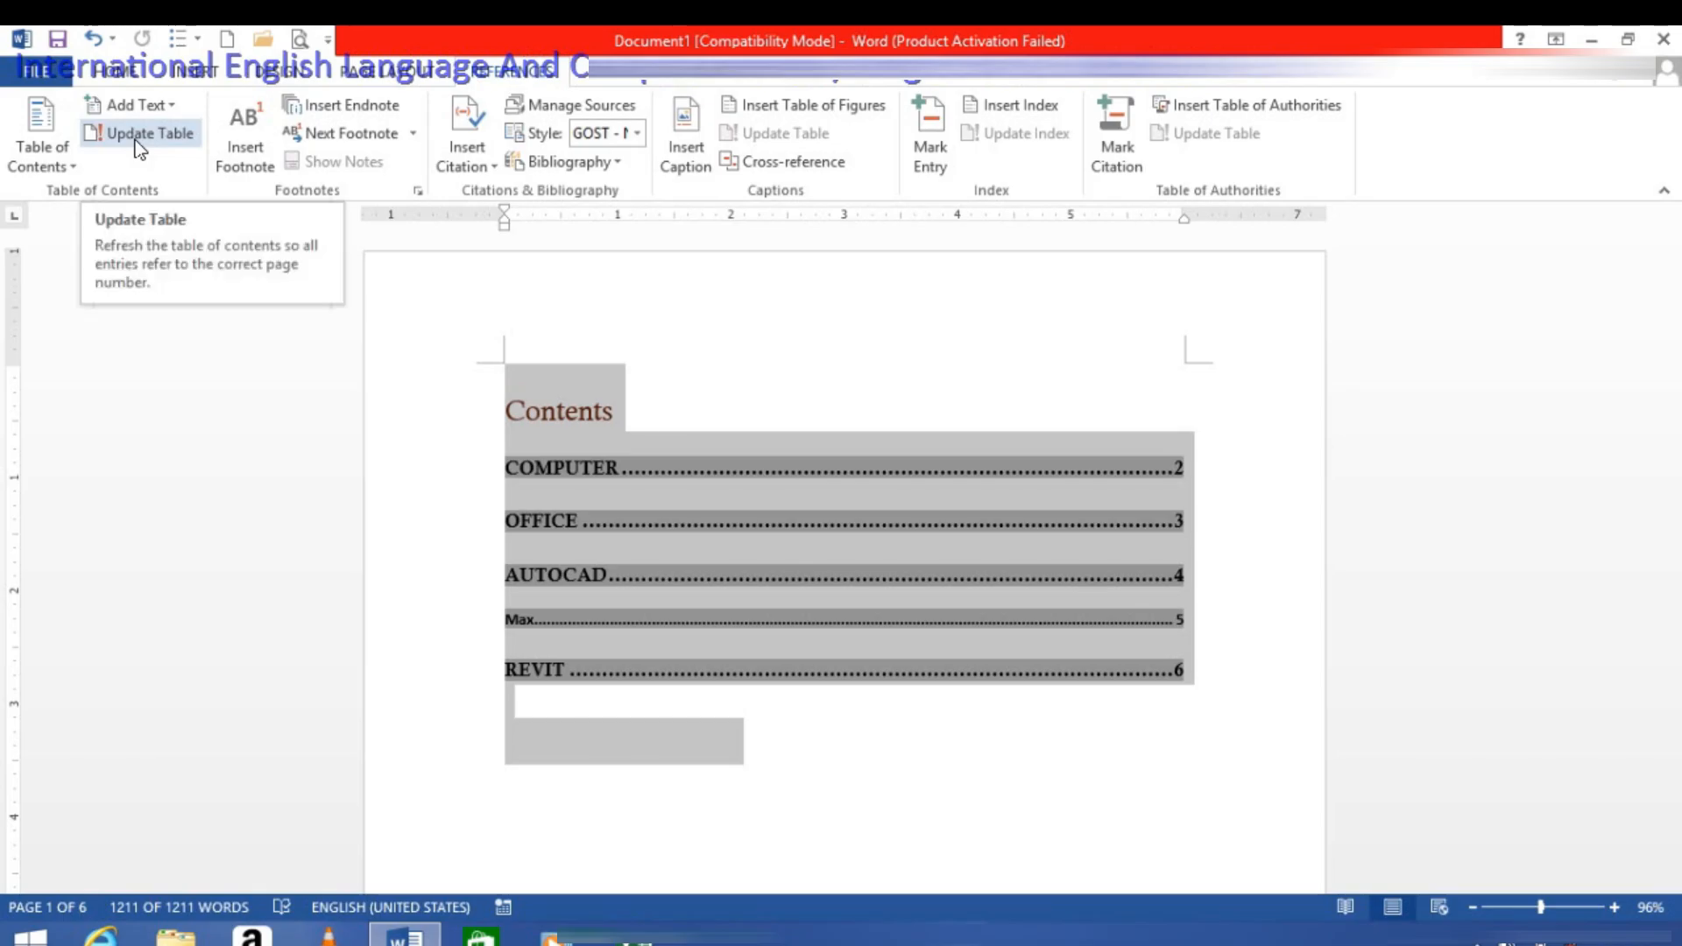
pyautogui.click(1263, 725)
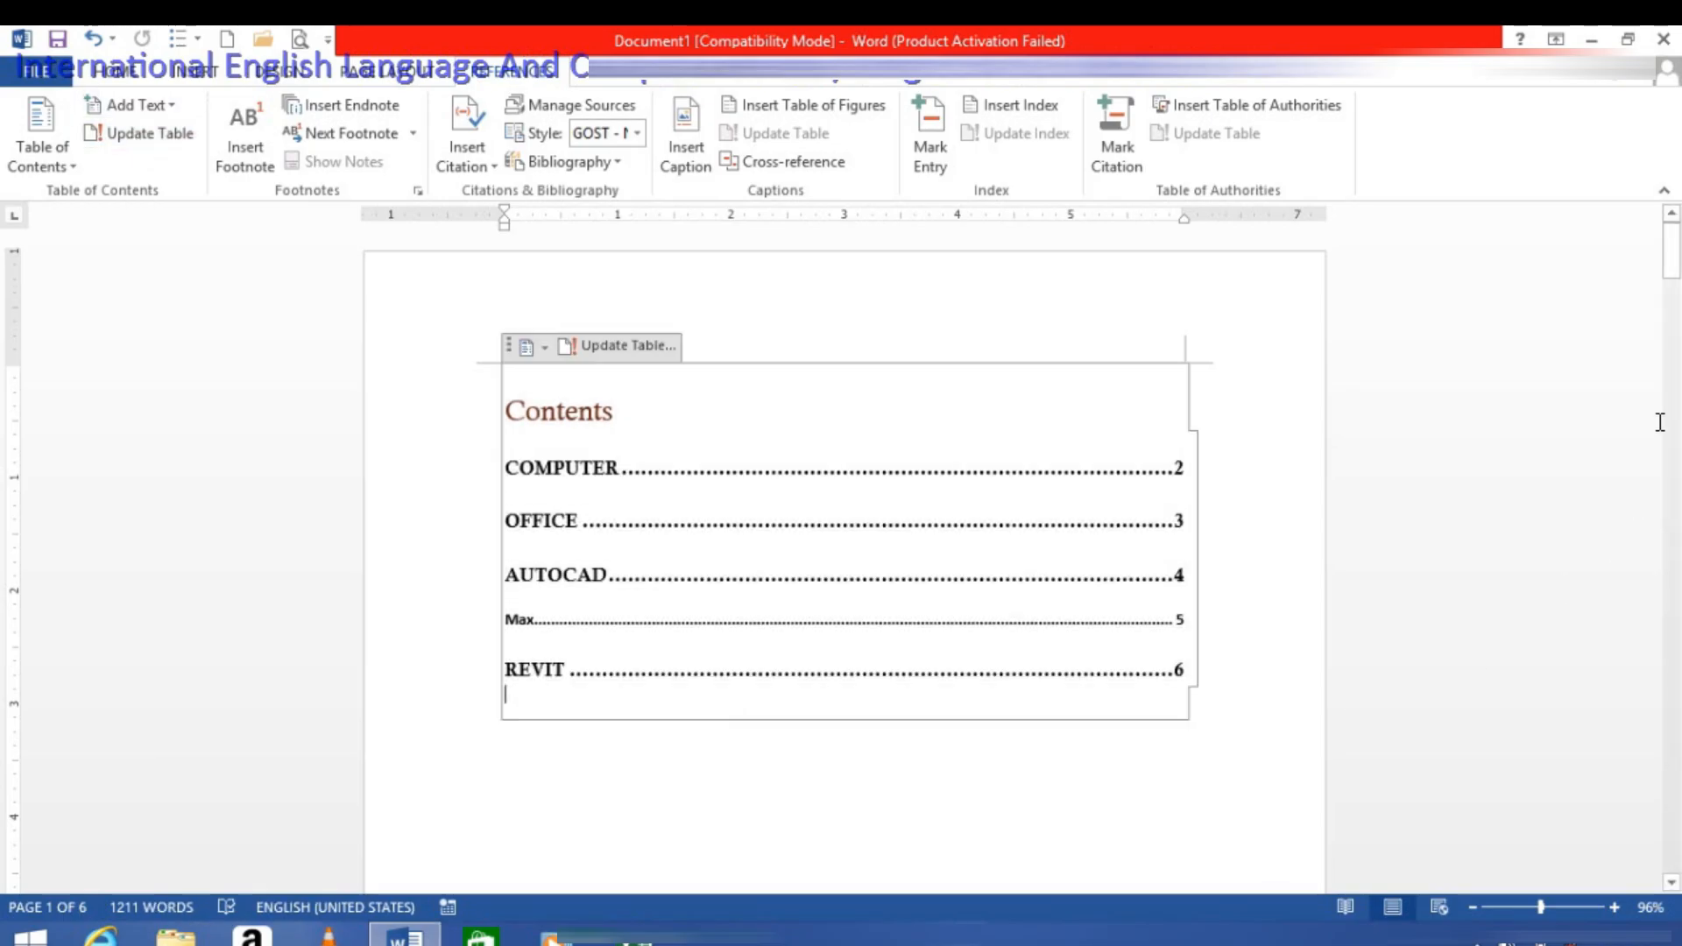
# Step: Add a new page after the Revit page's last paragraph and enter the title "Eagle point" on it
pyautogui.moveTo(1663, 281); pyautogui.dragTo(1633, 789)
pyautogui.click(977, 729)
pyautogui.press('Return')
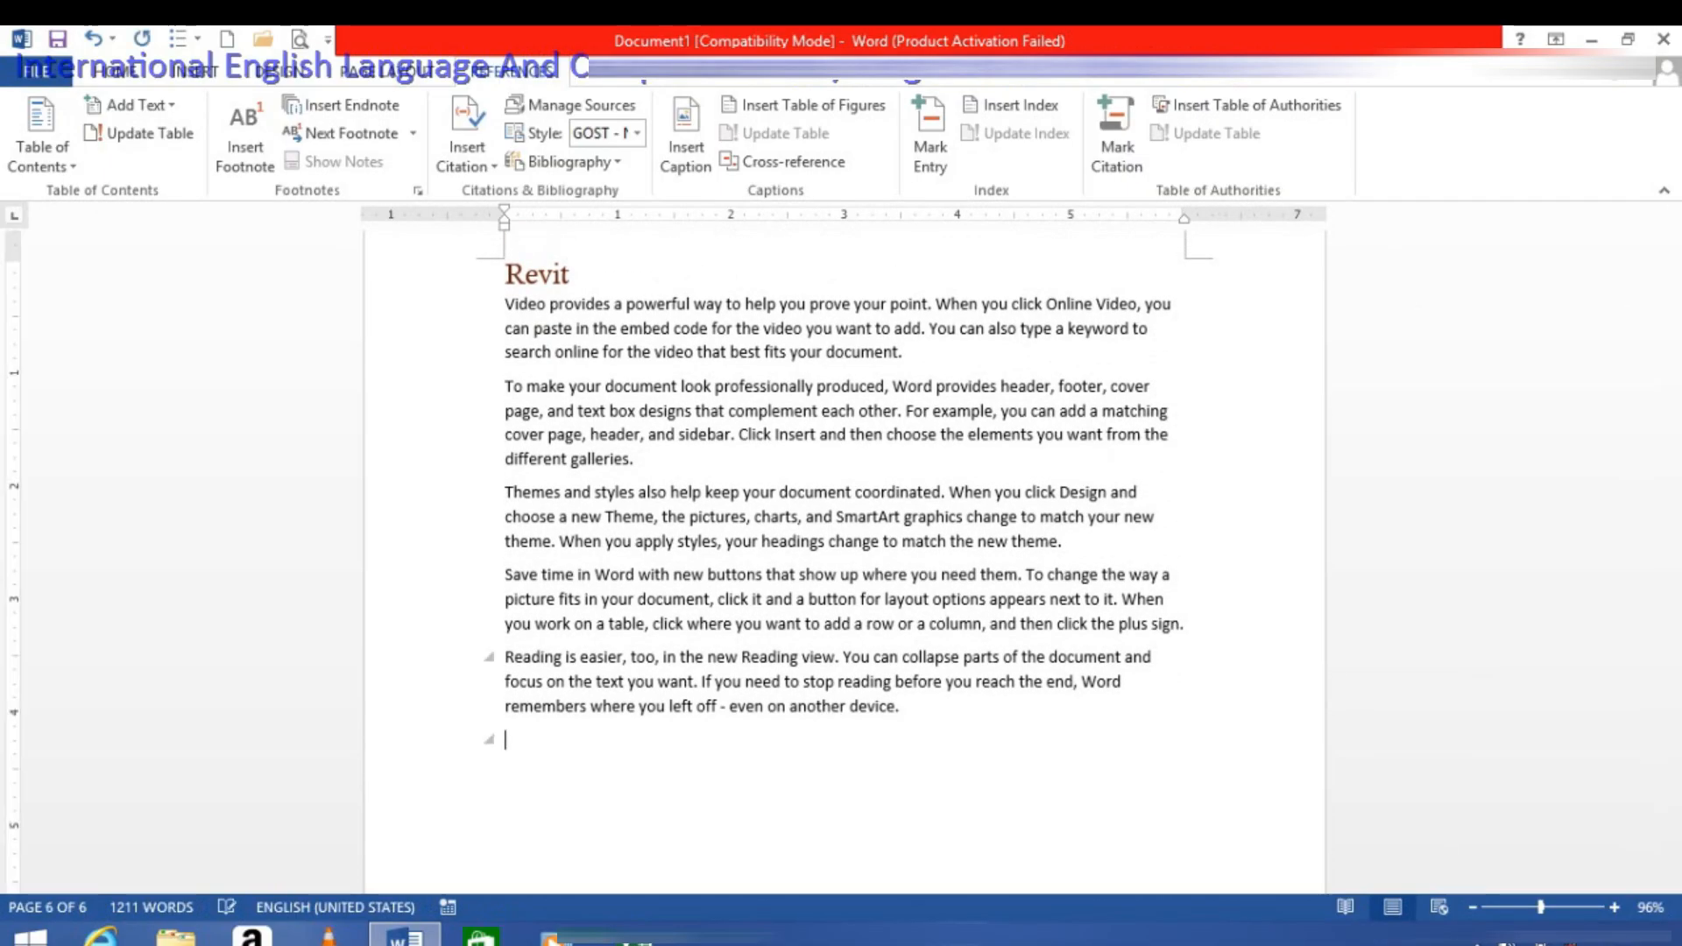
pyautogui.hotkey('ctrl', 'Return')
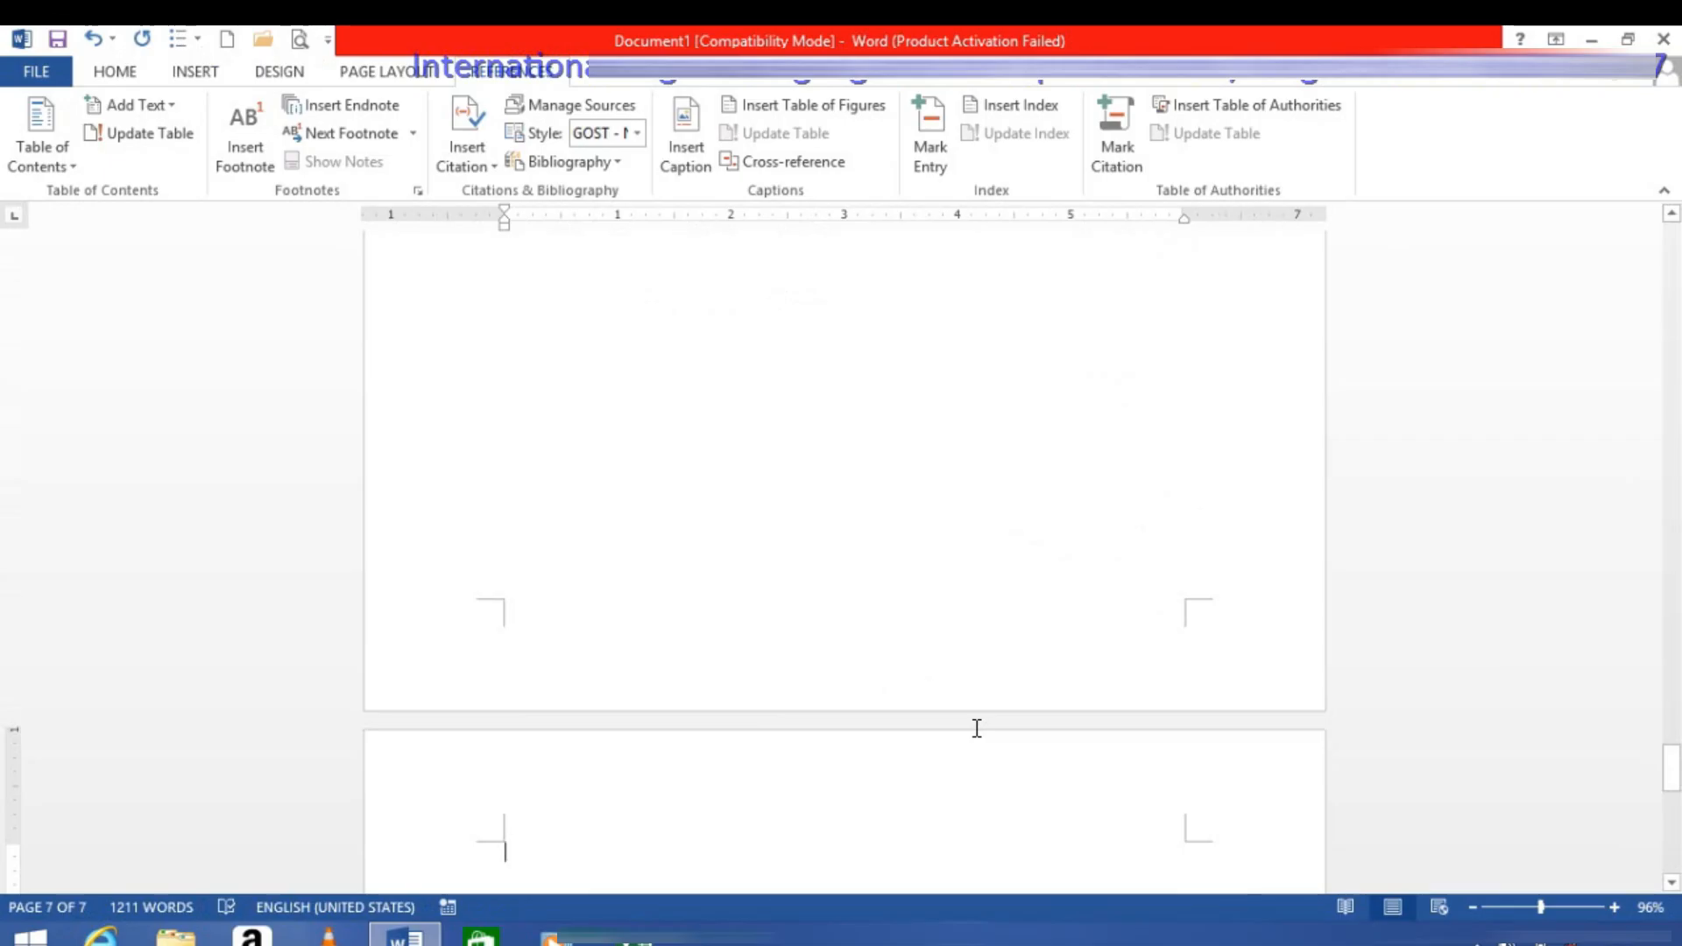
pyautogui.write('Ea')
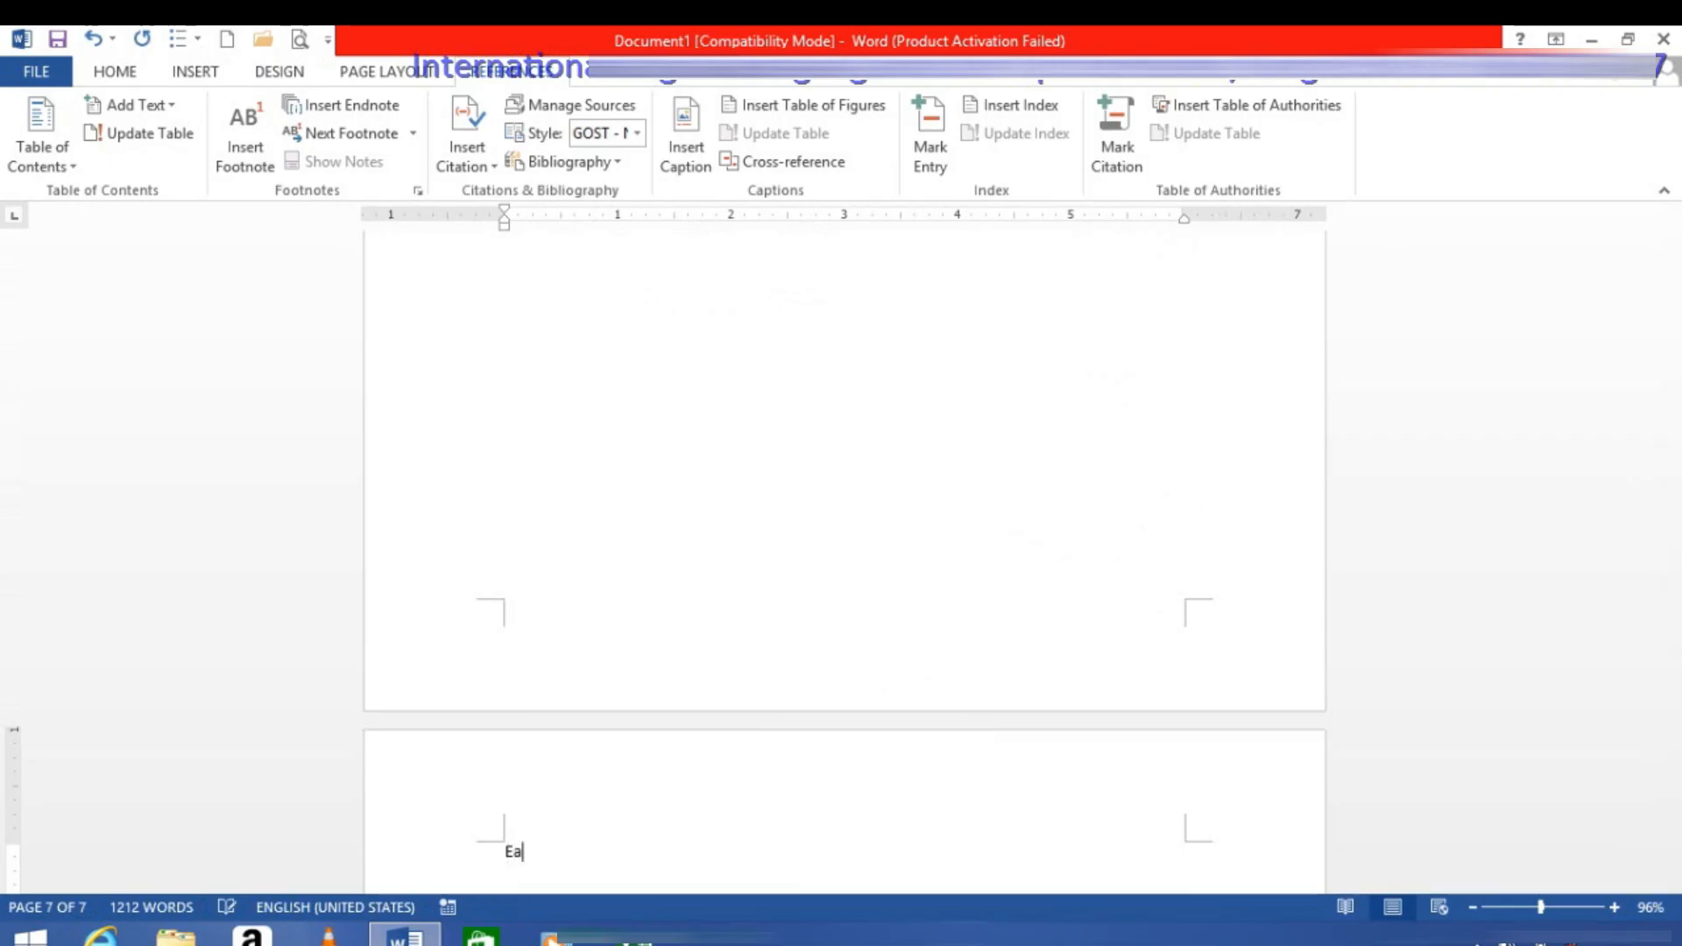
pyautogui.write('gle point')
pyautogui.press('Return')
# Step: Generate sample paragraphs below the Eagle point title with =rand()
pyautogui.write('=')
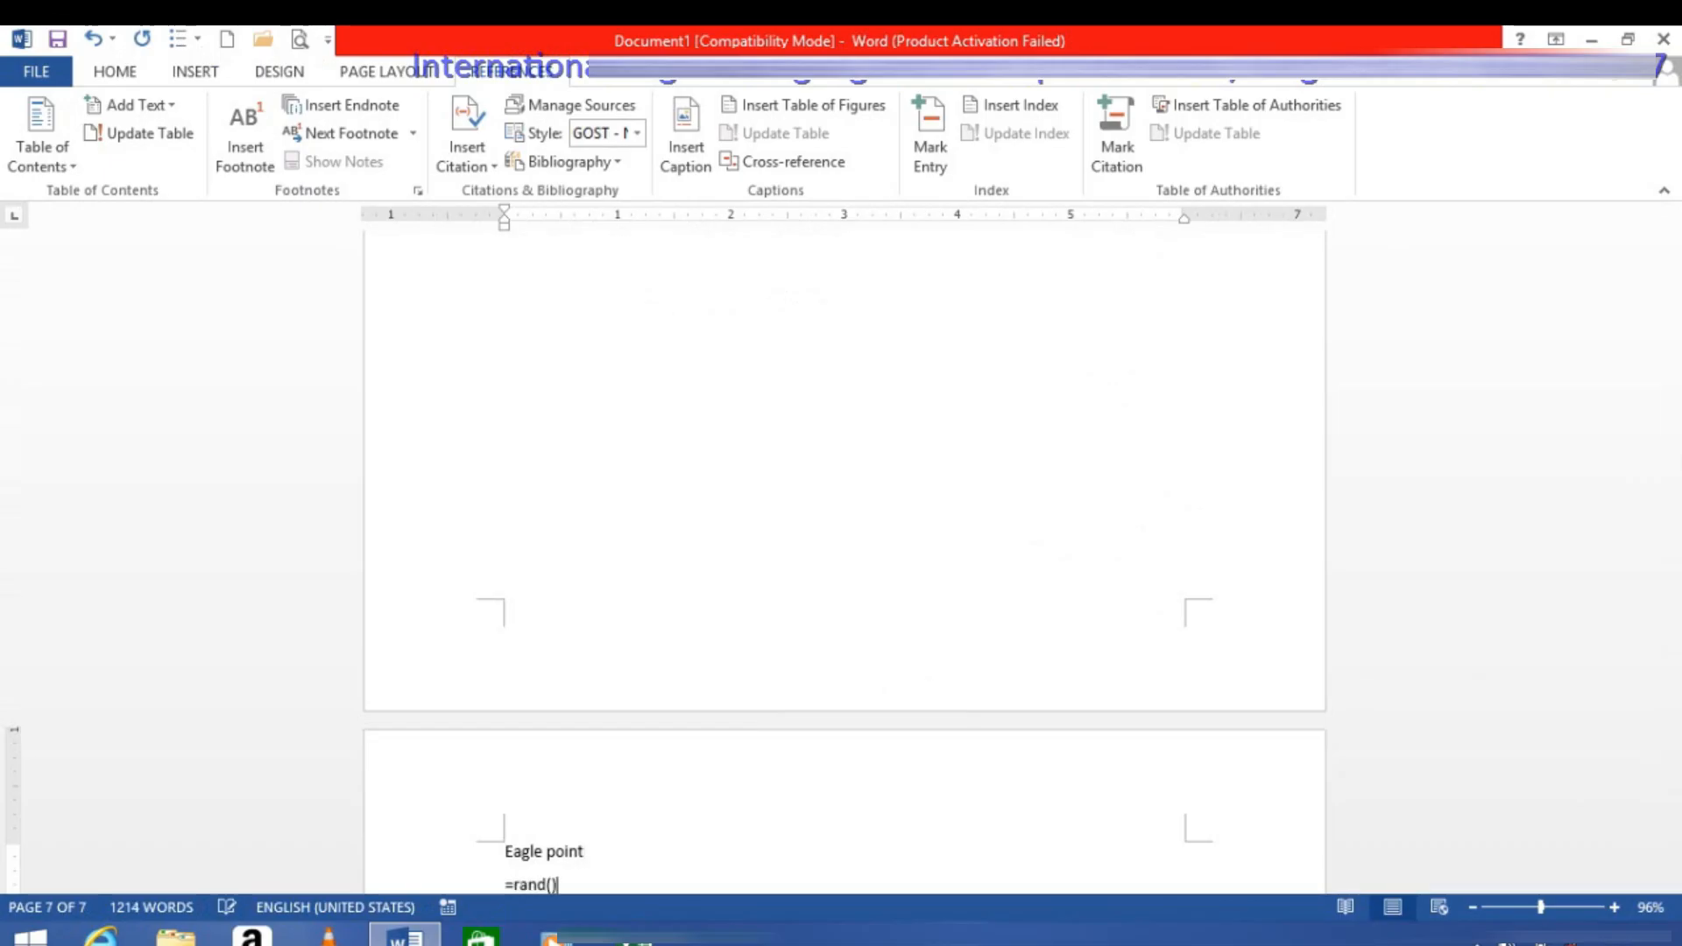
pyautogui.write('rand()')
pyautogui.press('Return')
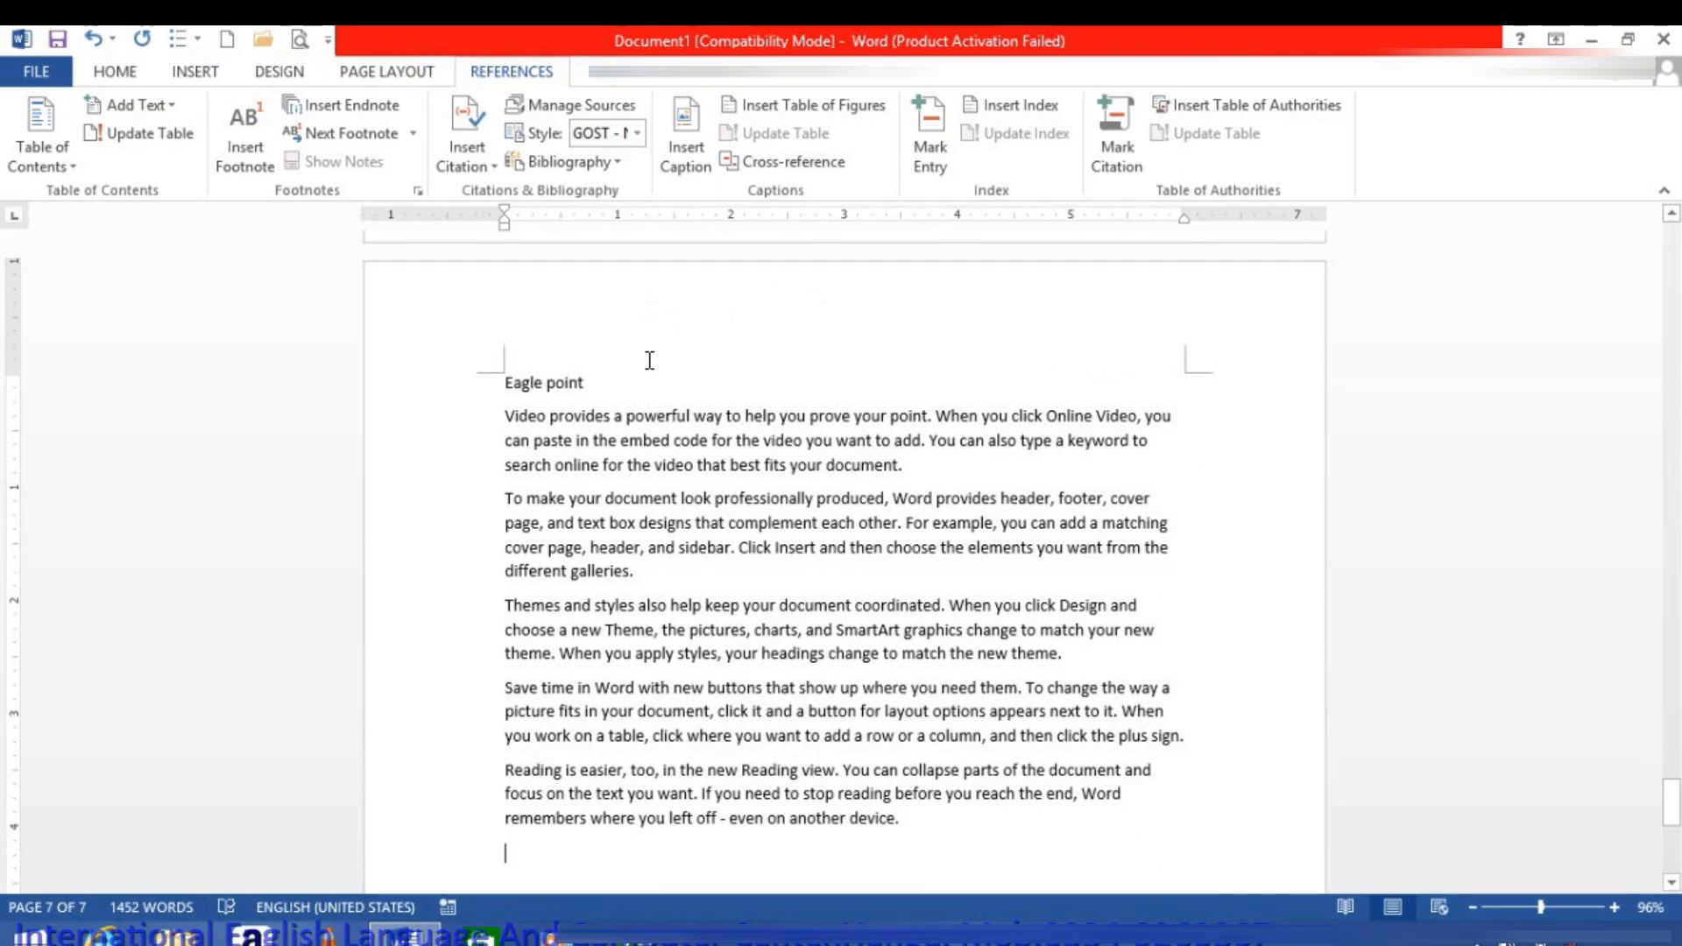
# Step: Apply the Heading 1 style to the Eagle point title
pyautogui.click(342, 387)
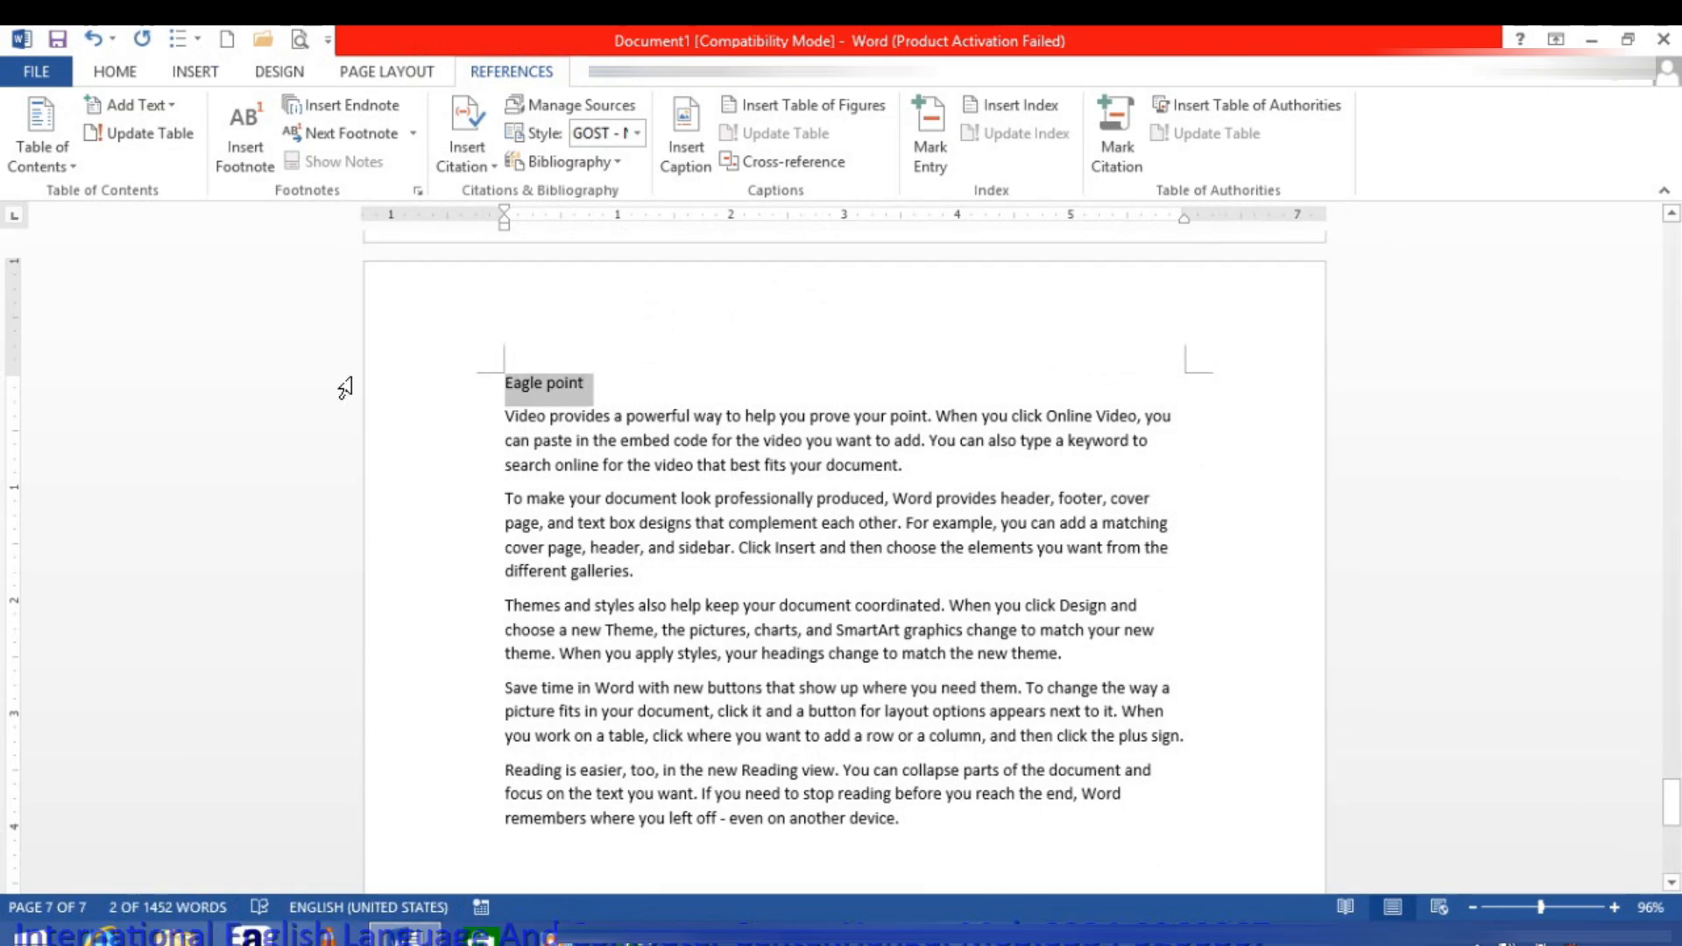
pyautogui.hotkey('ctrl', 'alt', '1')
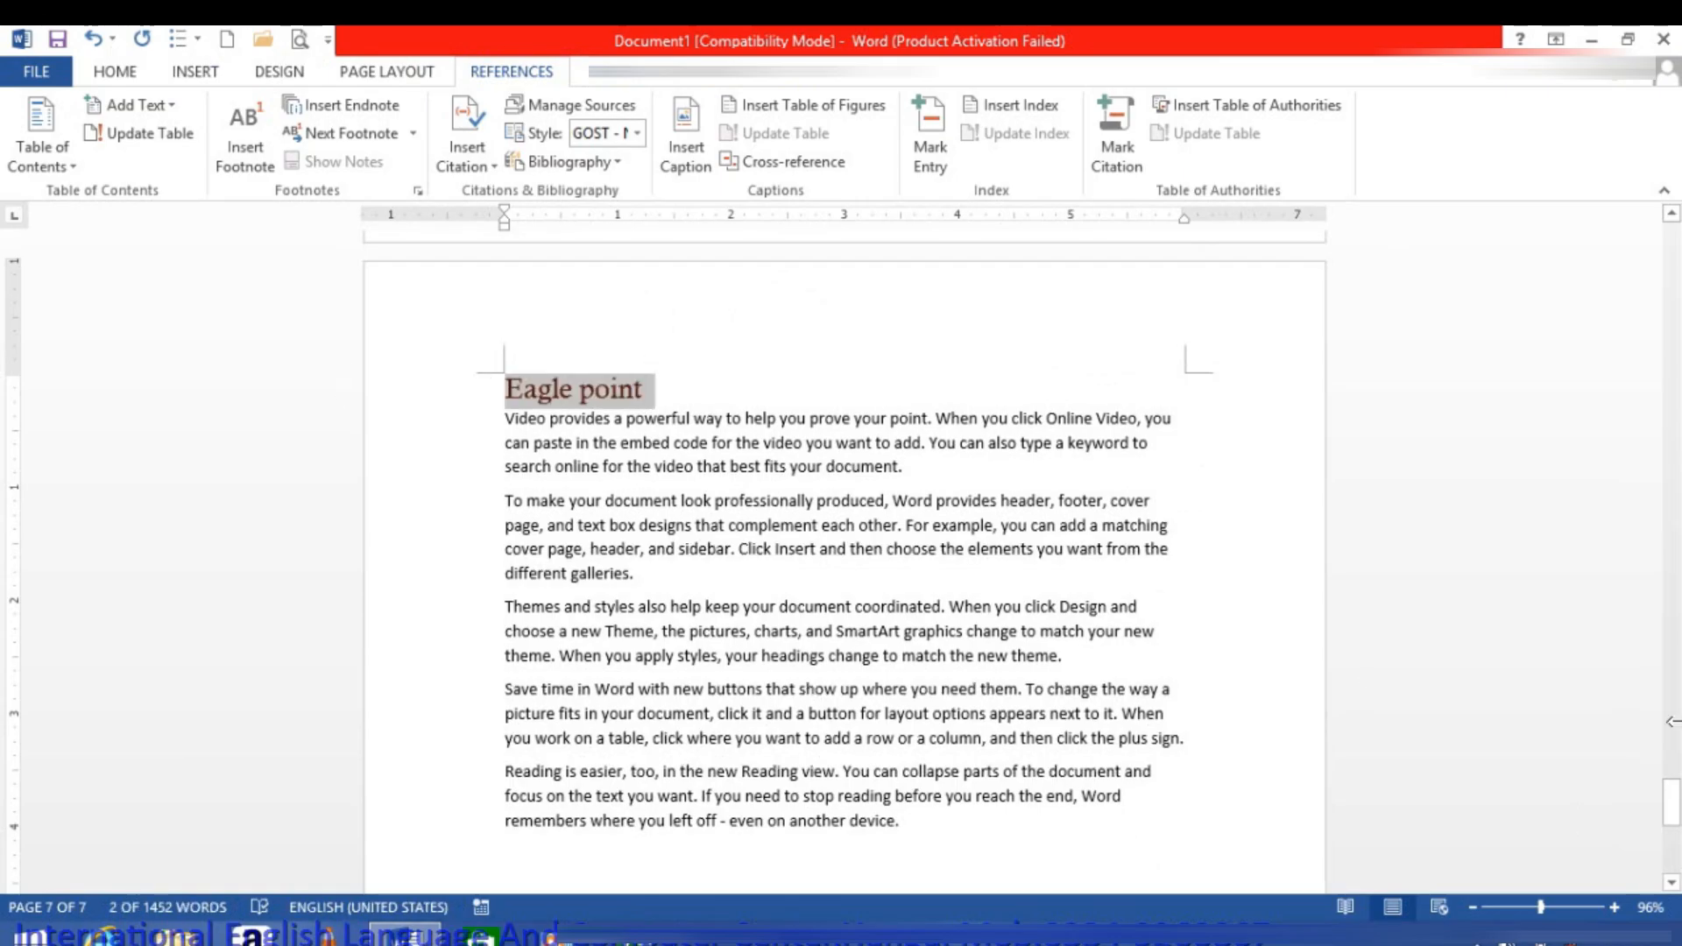
pyautogui.click(751, 607)
# Step: Try to update the entire table of contents on the first page, and undo the update
pyautogui.moveTo(1669, 820); pyautogui.dragTo(1643, 250)
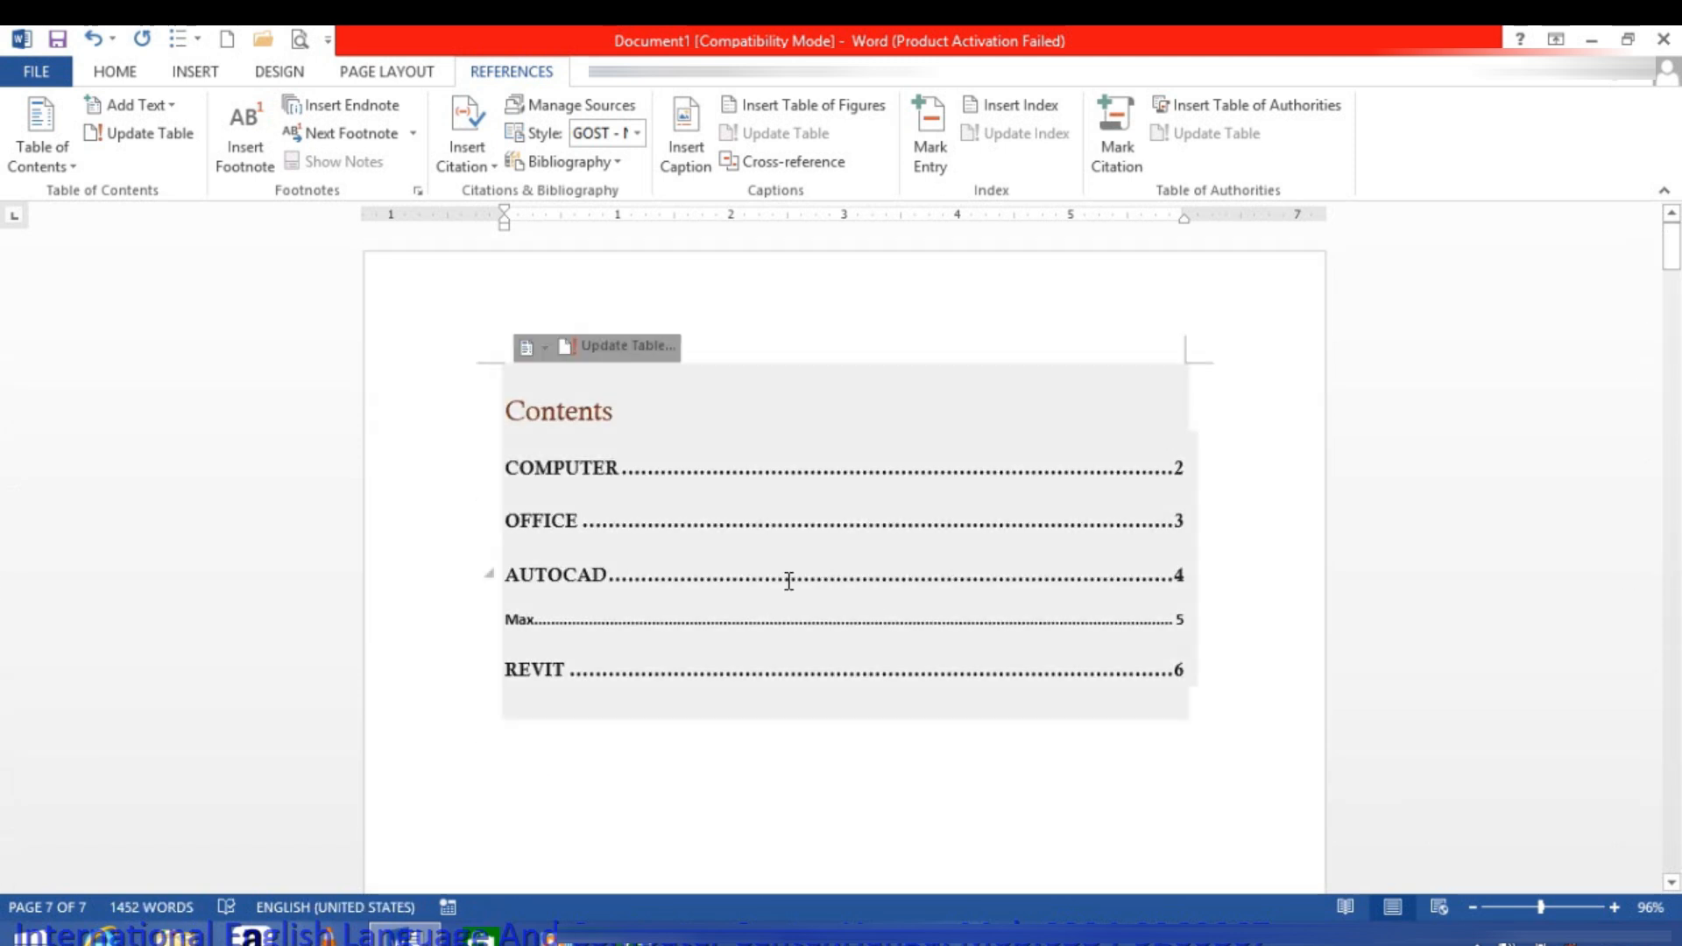
pyautogui.click(789, 581)
pyautogui.click(123, 132)
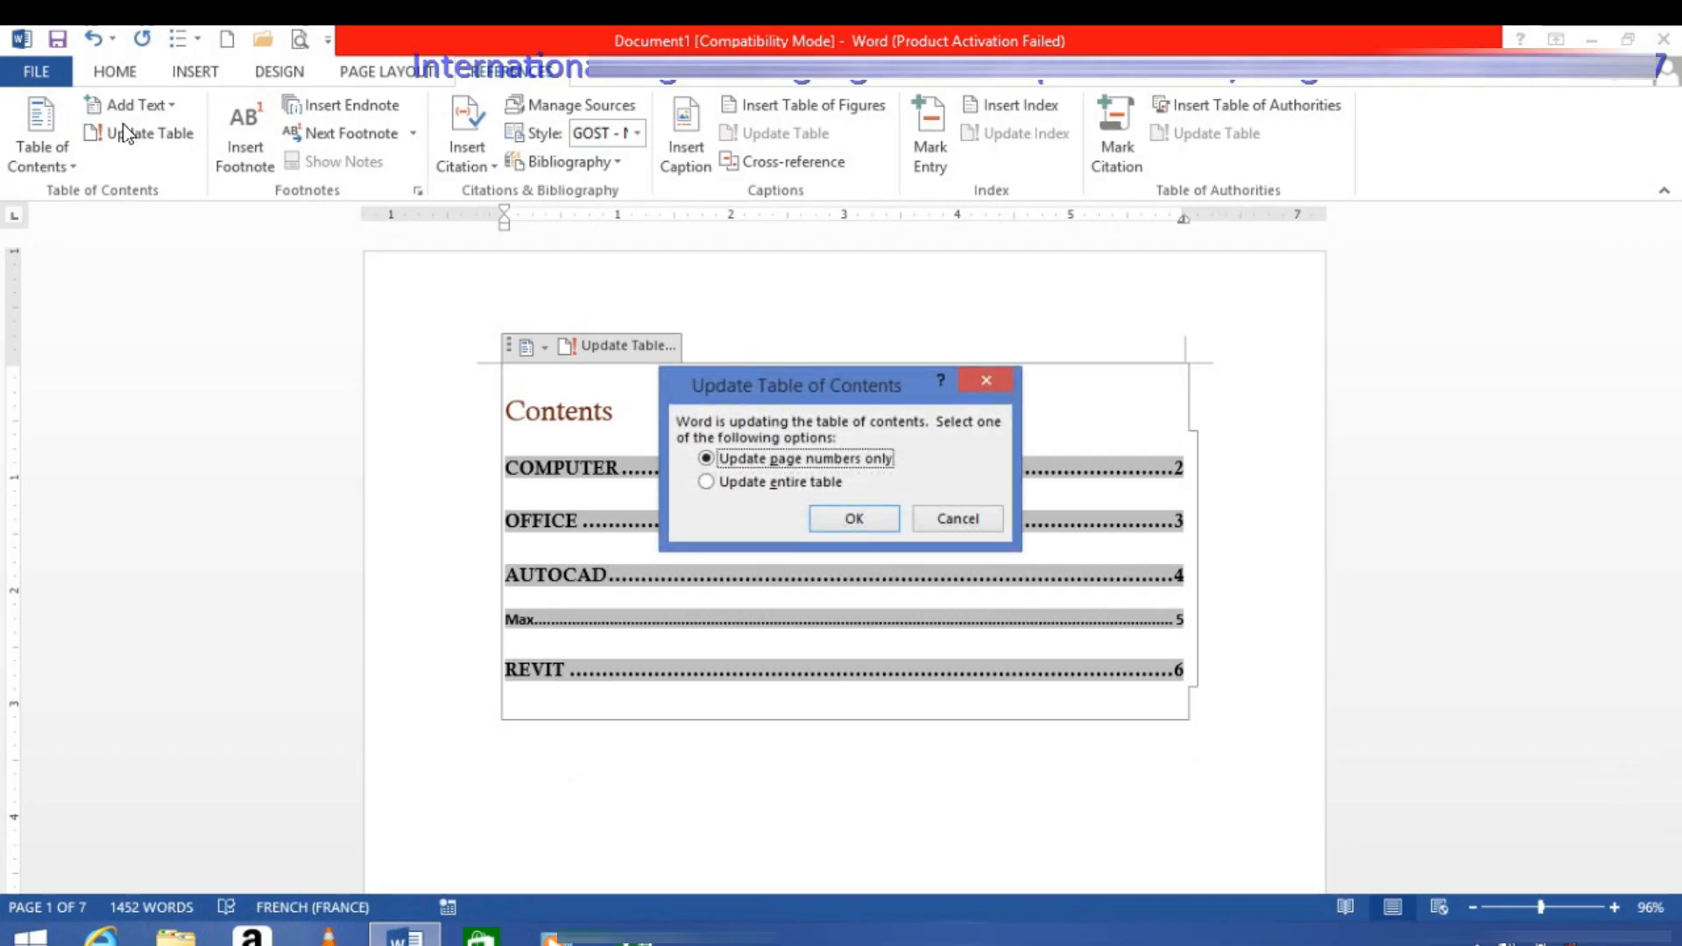
pyautogui.click(713, 482)
pyautogui.click(811, 515)
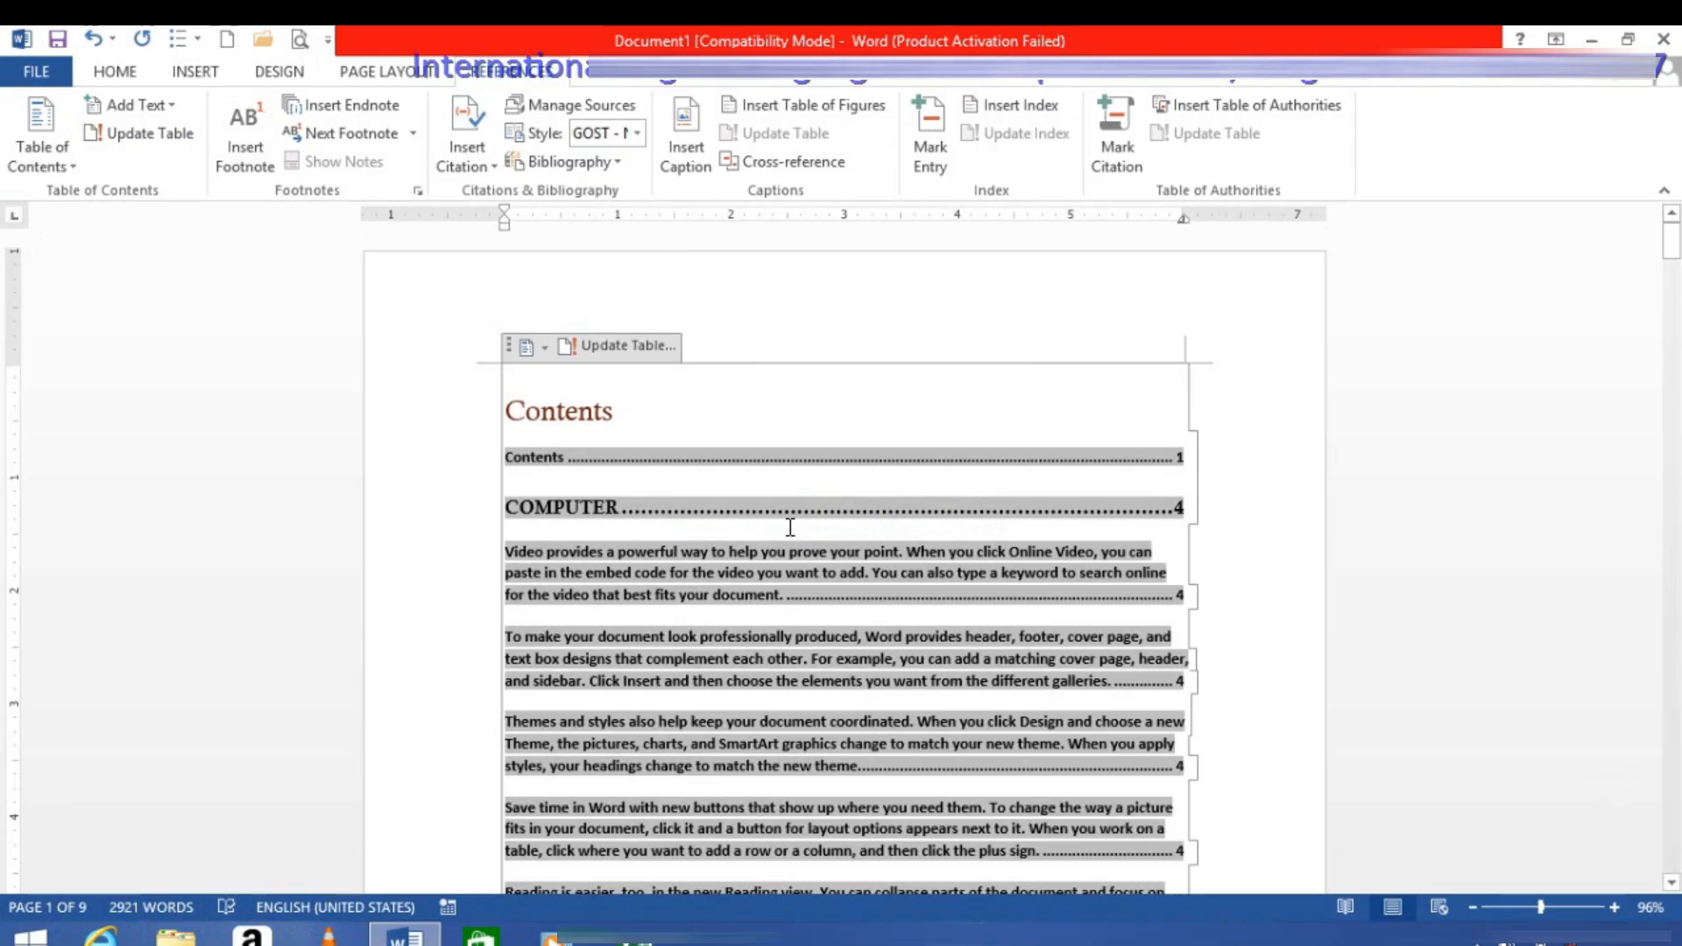
pyautogui.hotkey('ctrl', 'z')
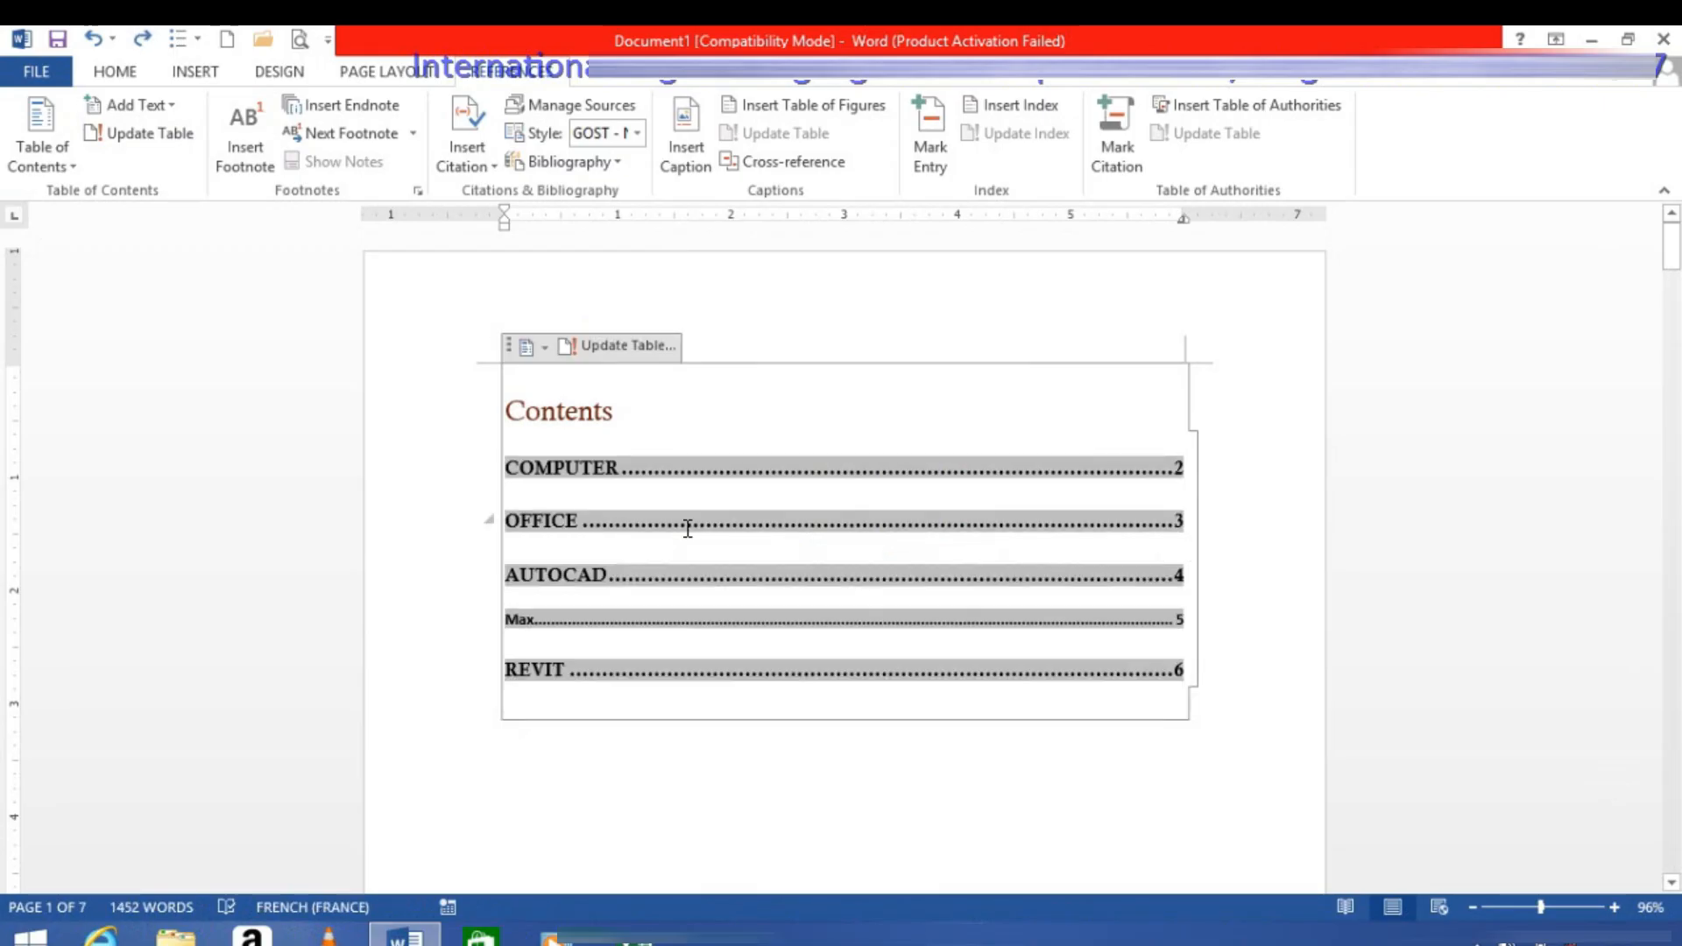
# Step: Try the entire-table update again with the cursor in the Contents title, and undo it
pyautogui.click(631, 402)
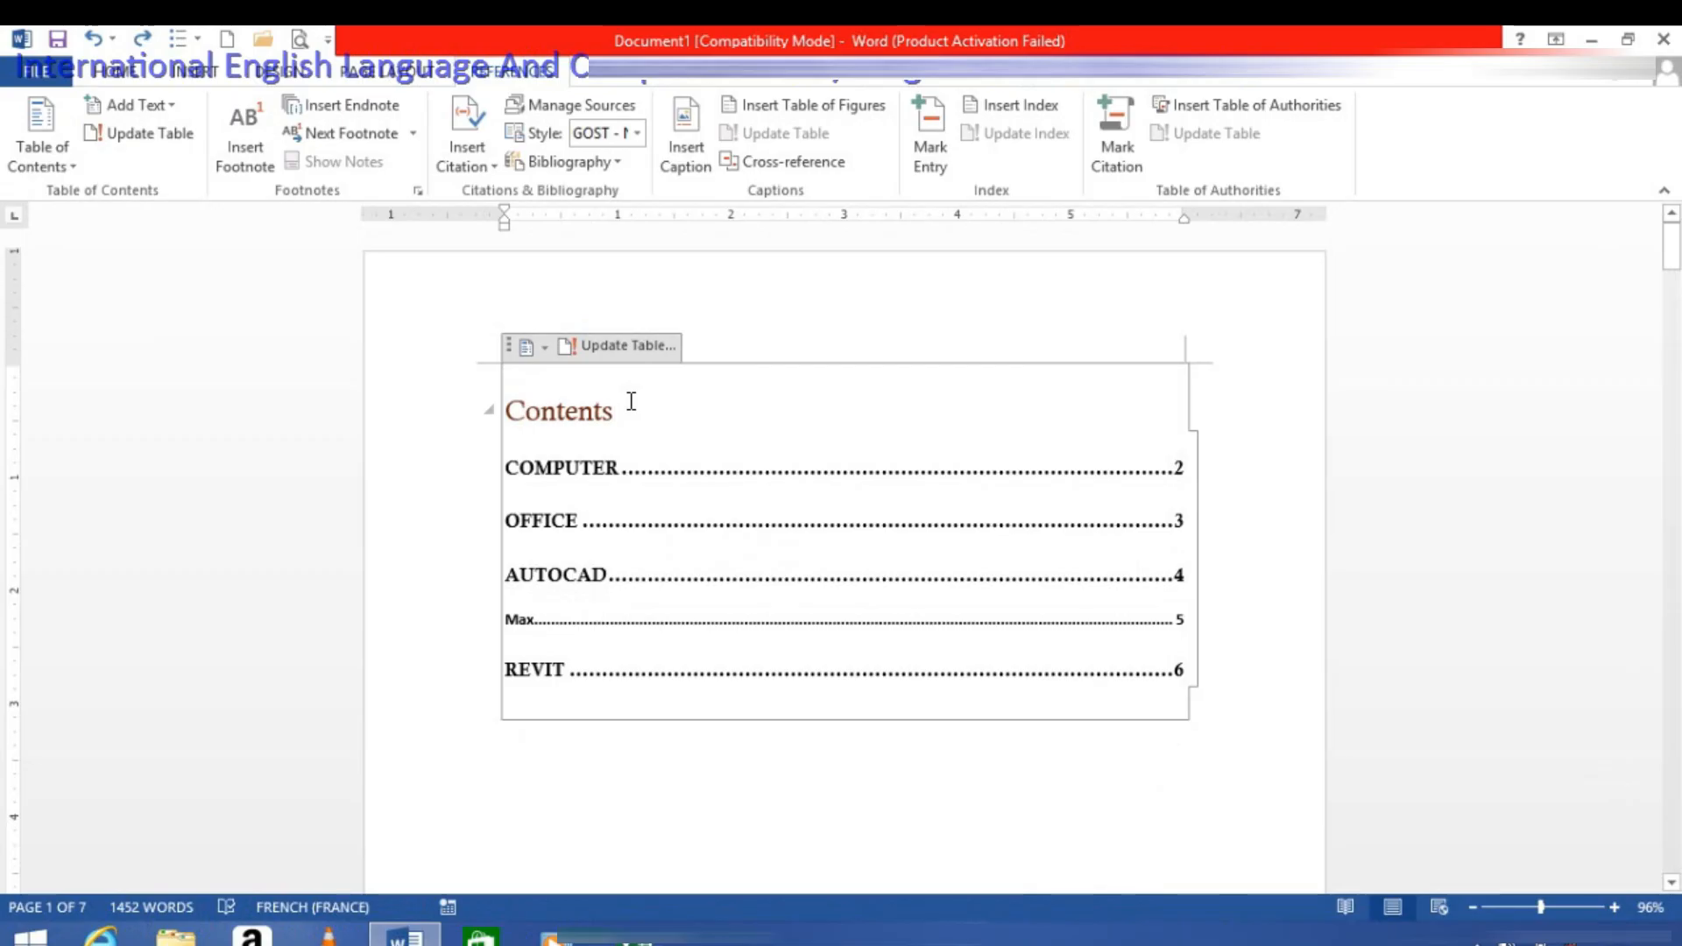
pyautogui.click(167, 133)
pyautogui.click(732, 484)
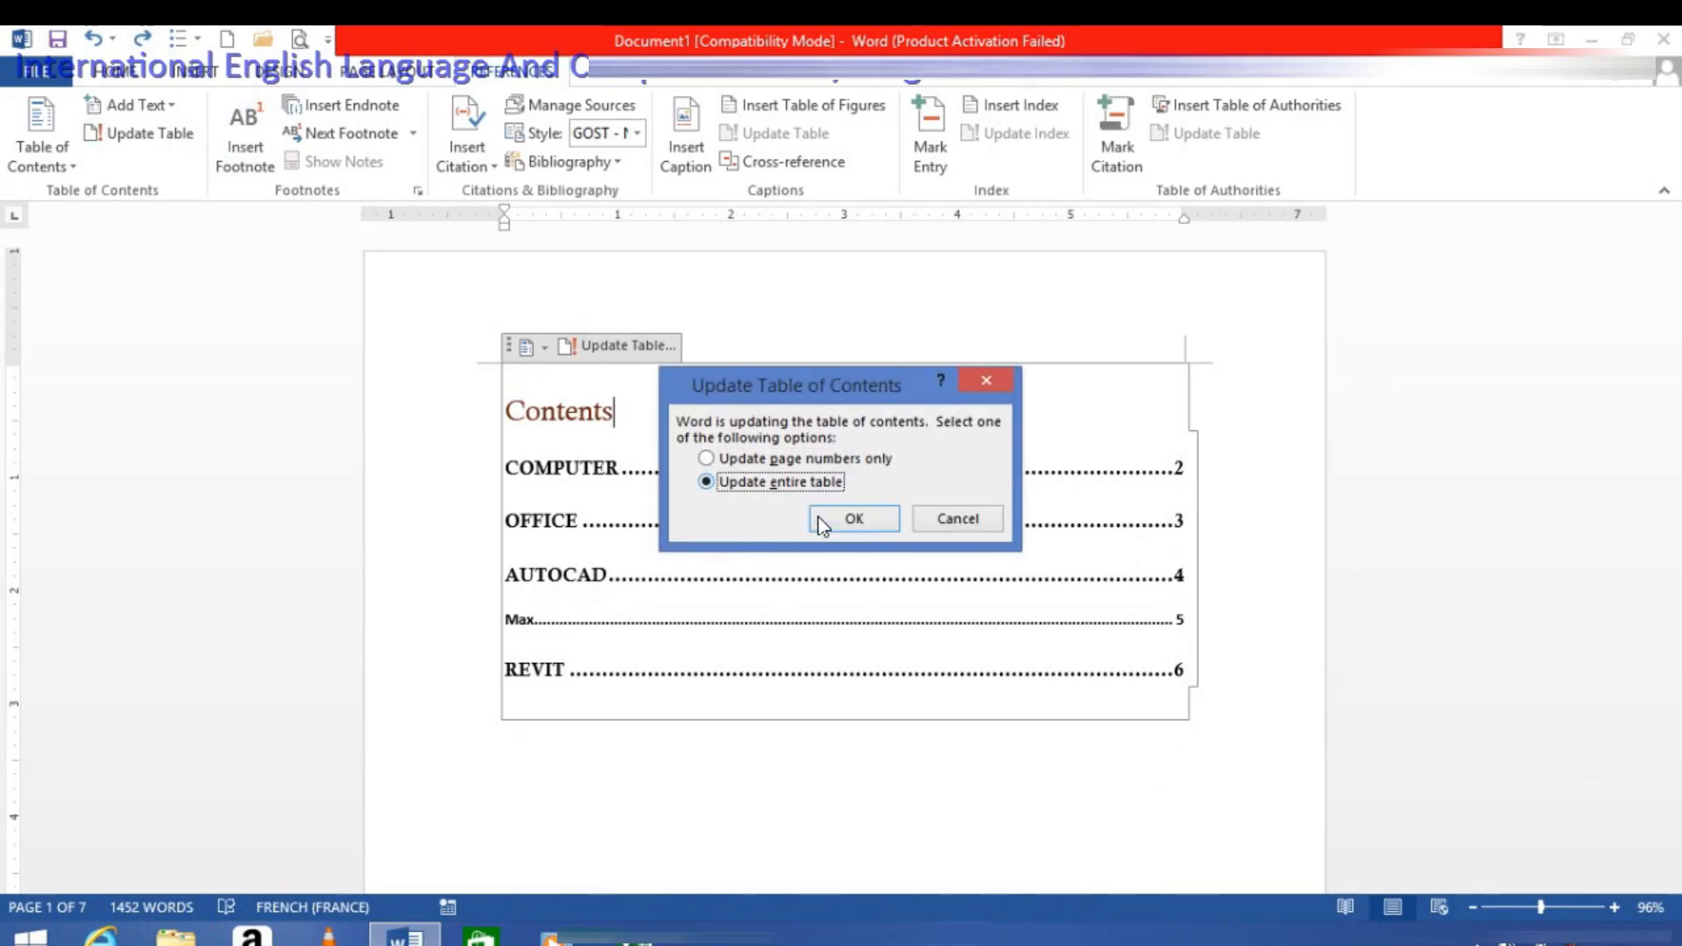
pyautogui.click(843, 517)
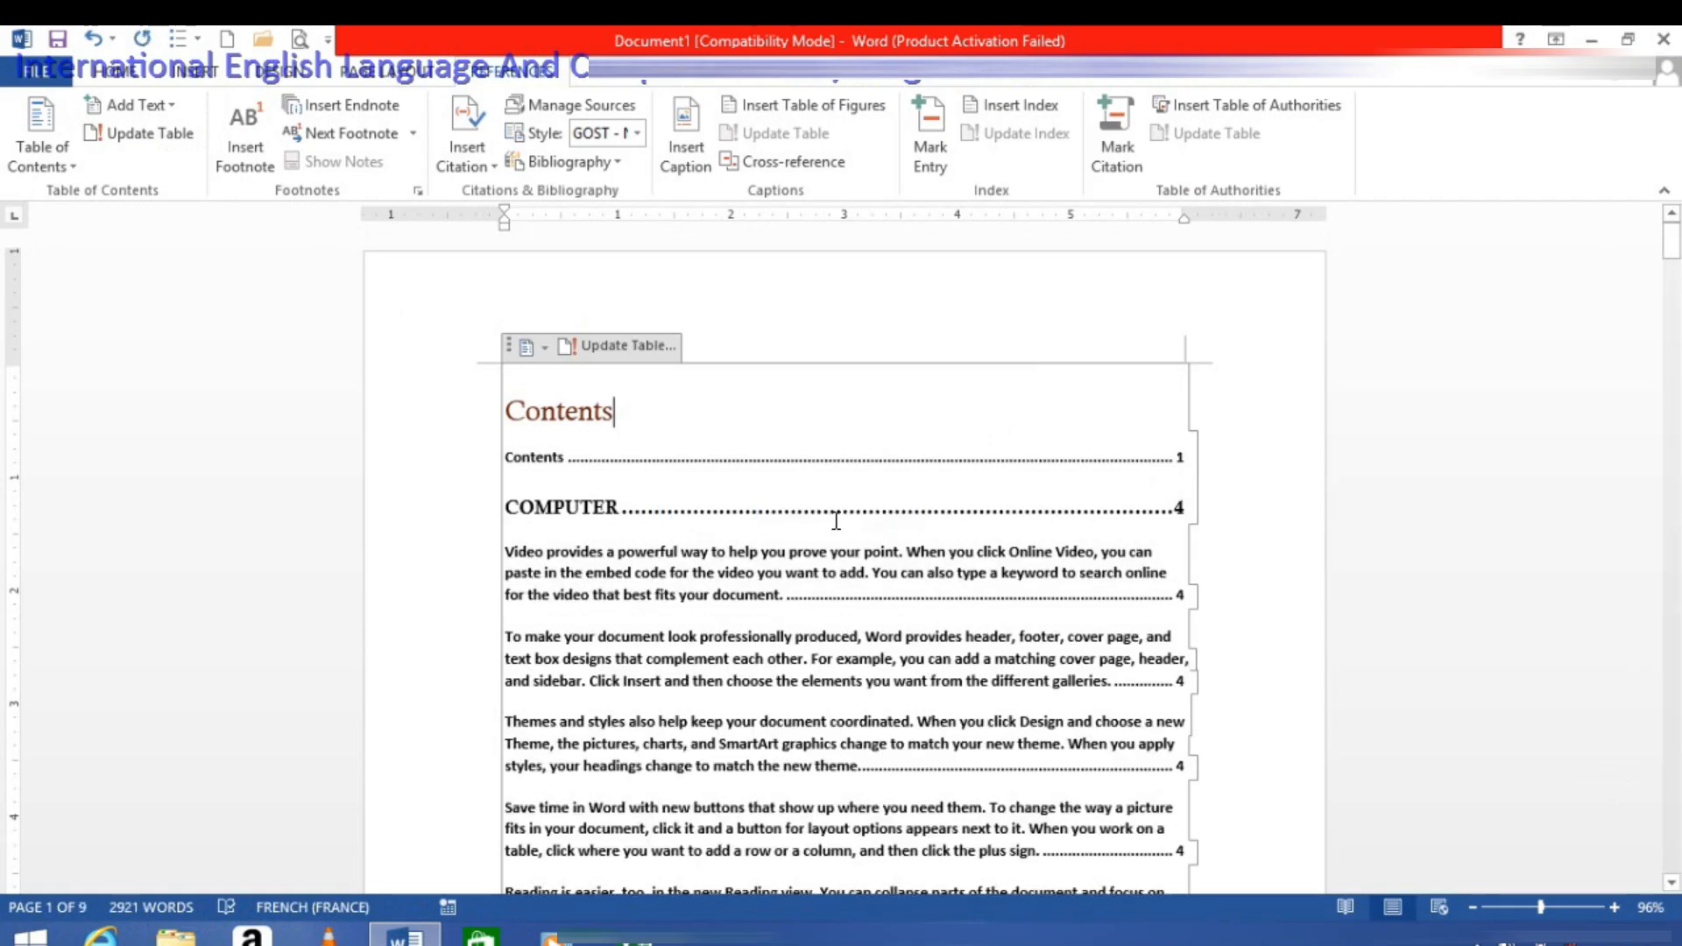
pyautogui.hotkey('ctrl', 'z')
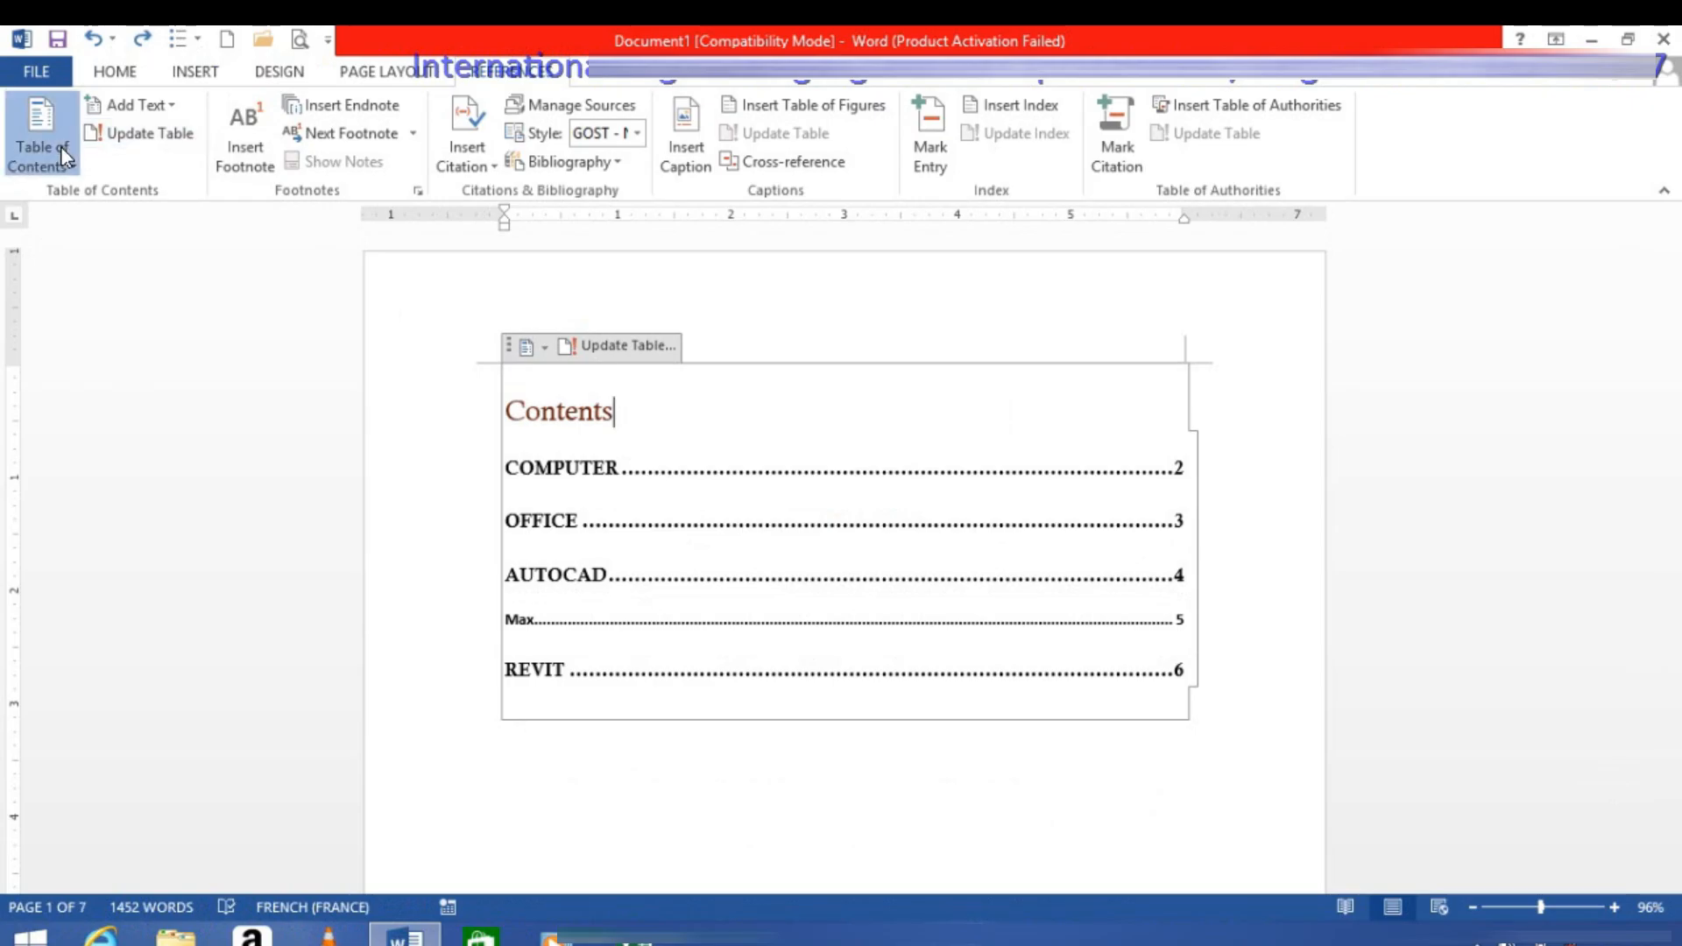
pyautogui.click(60, 146)
pyautogui.click(686, 572)
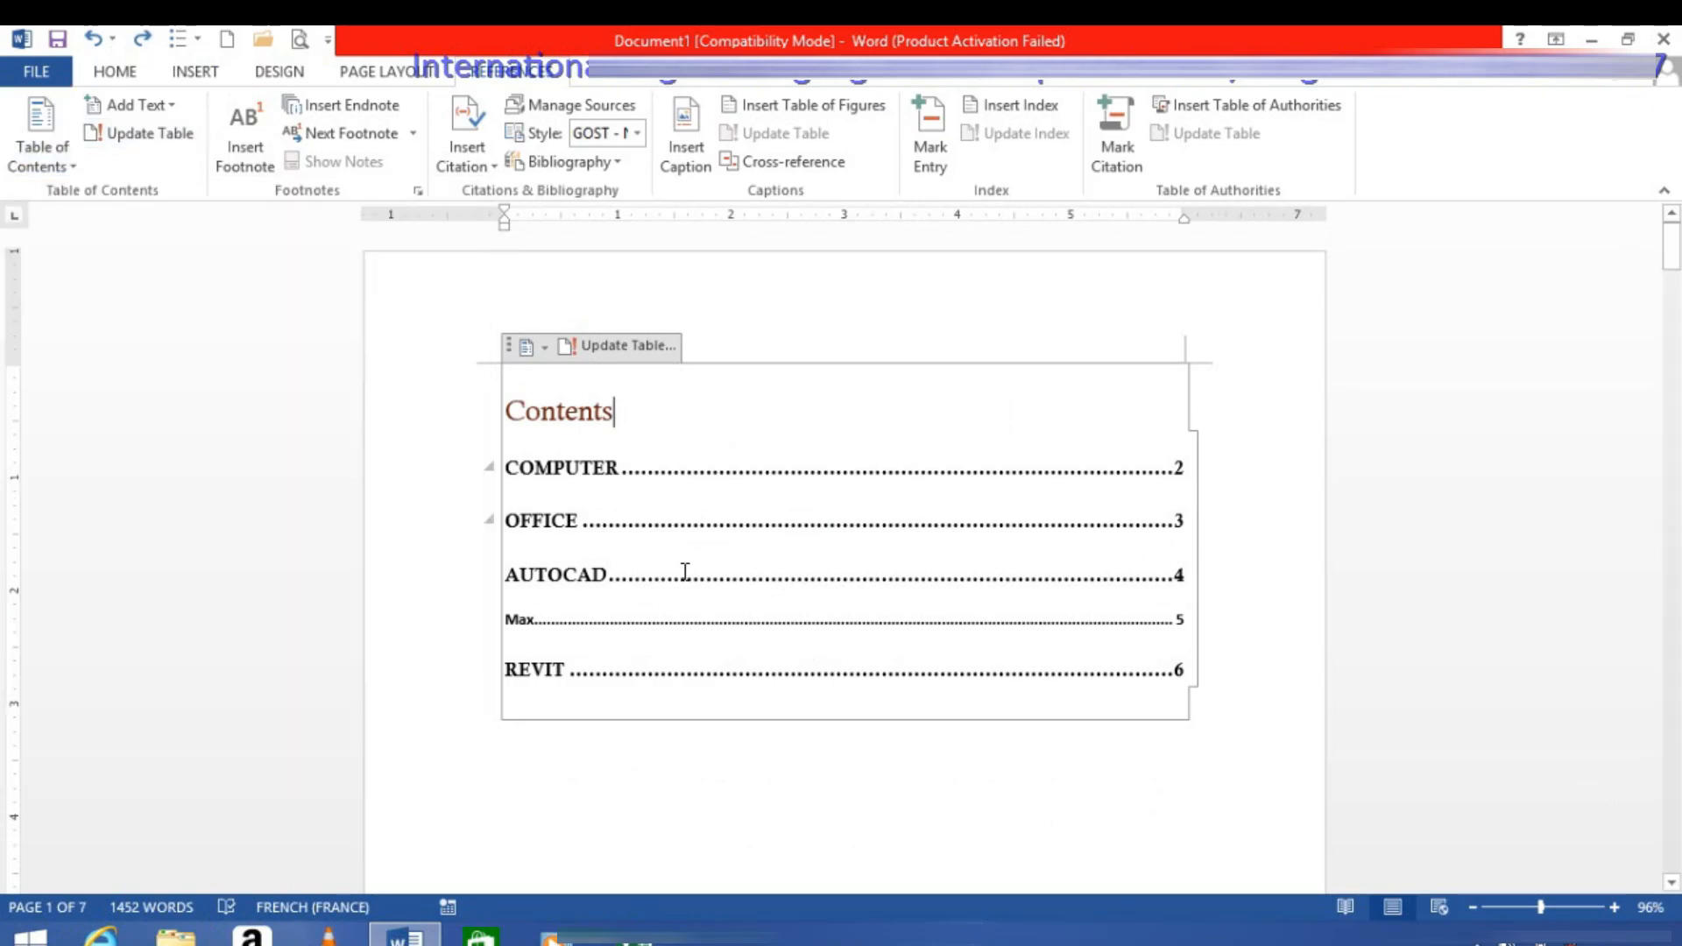
pyautogui.click(35, 147)
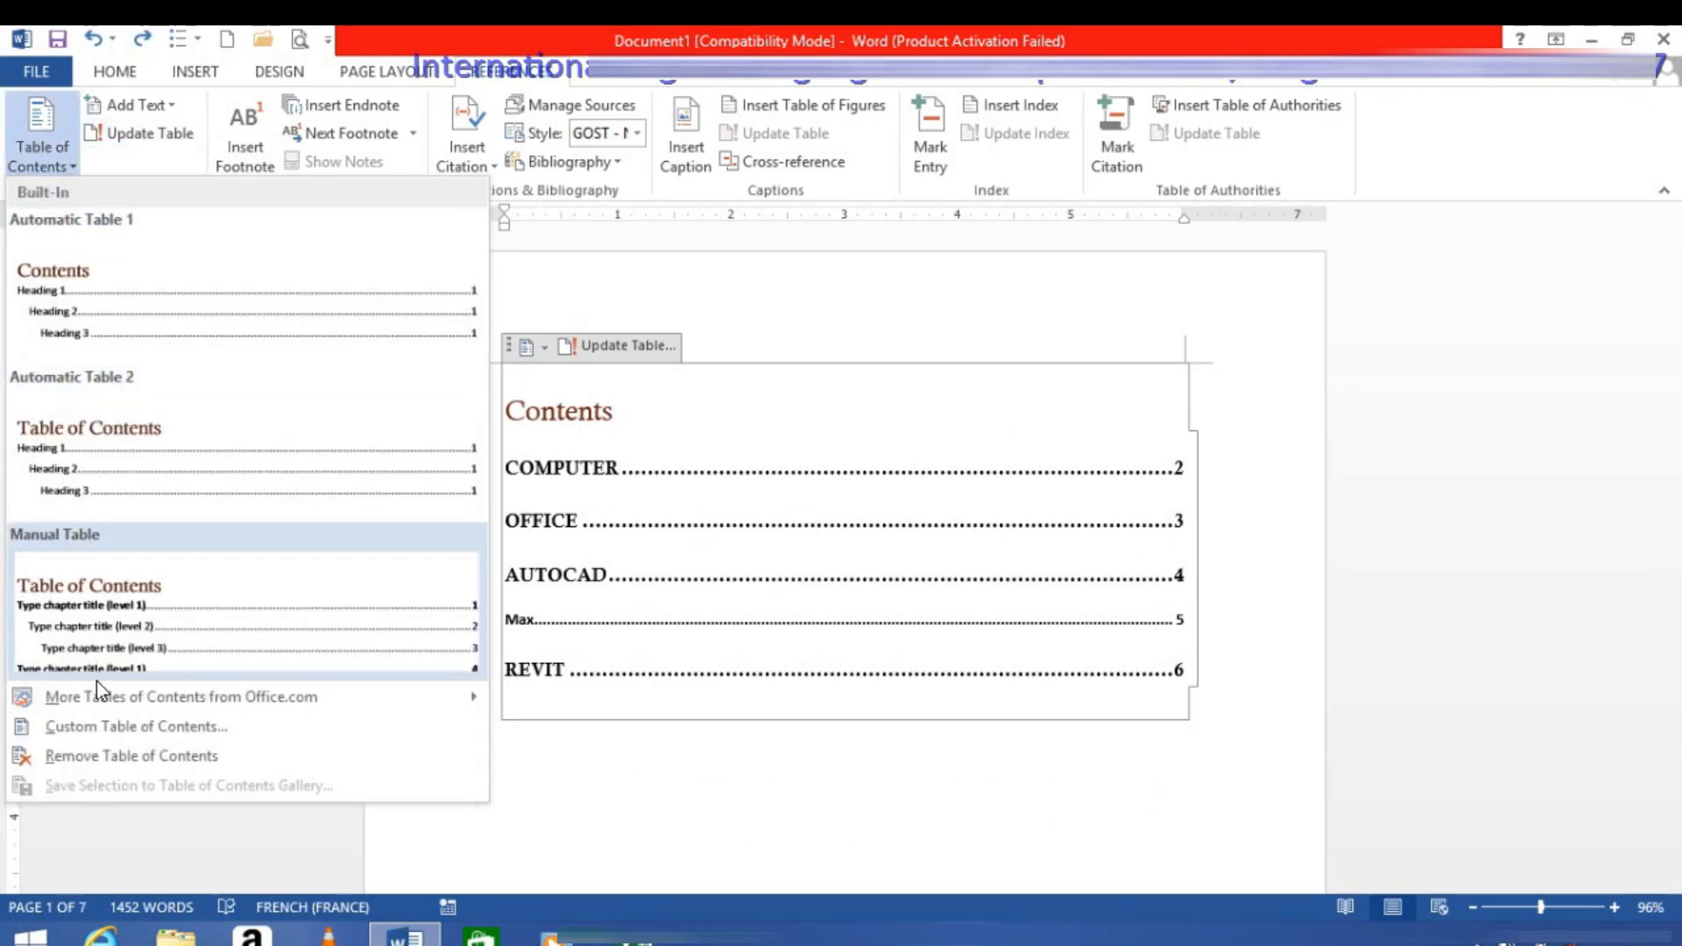
pyautogui.click(98, 727)
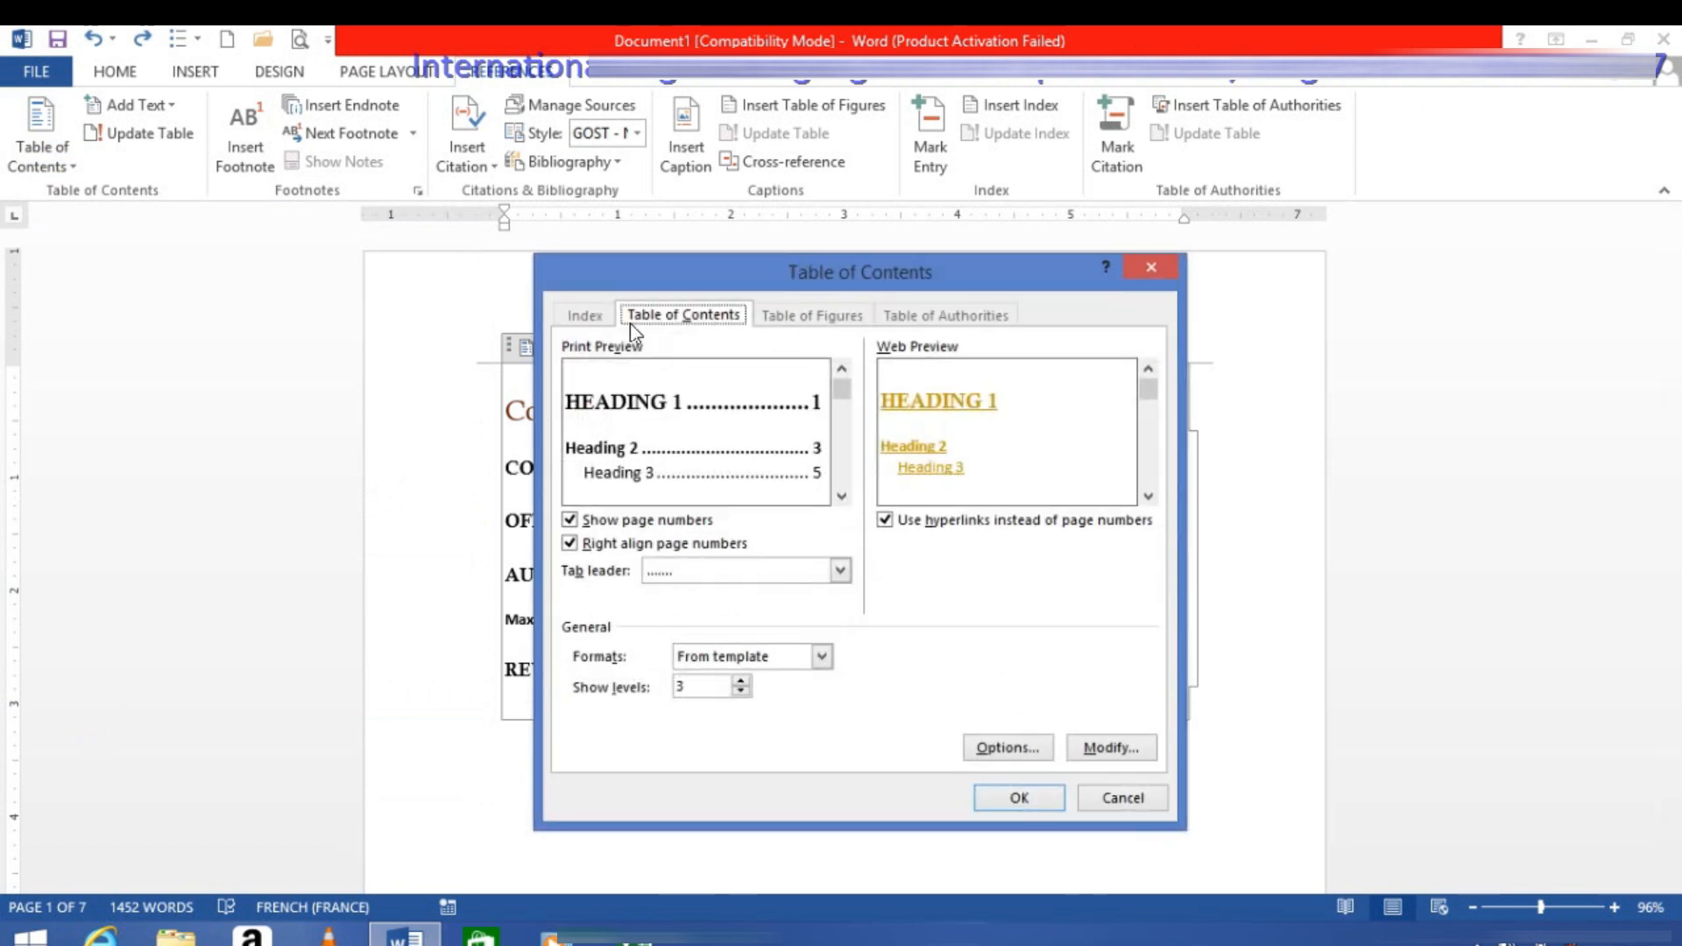
pyautogui.click(1150, 267)
# Step: Try replacing the table of contents on the first page with Automatic Table 1, and undo the replacement
pyautogui.click(51, 170)
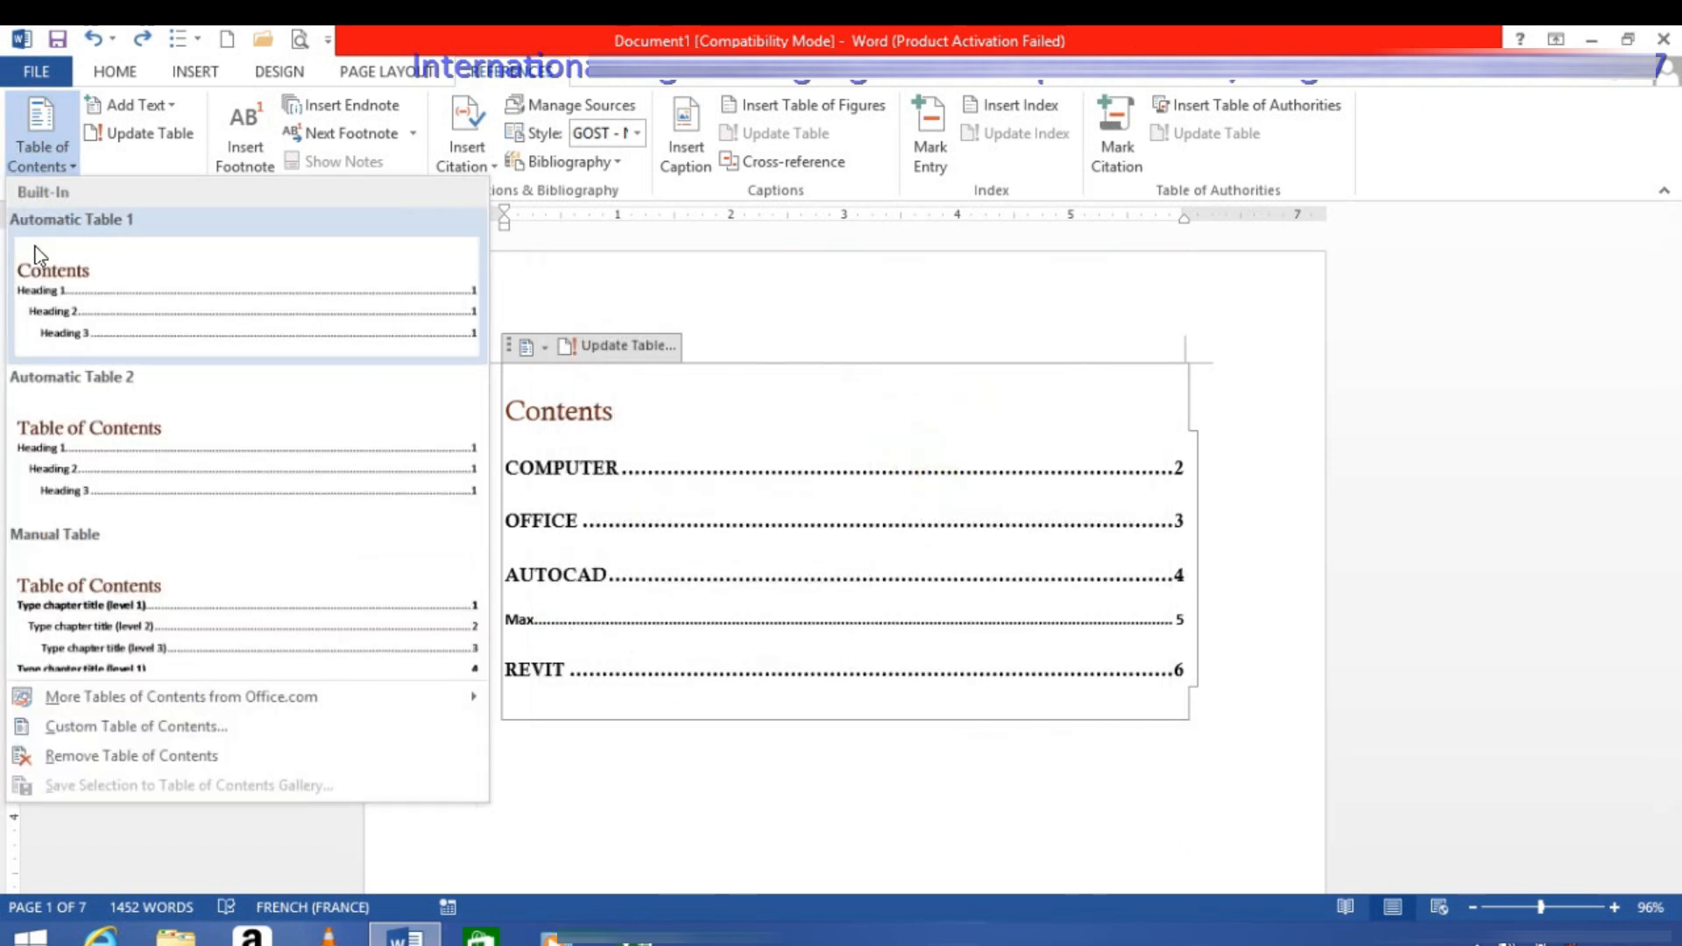
pyautogui.click(35, 254)
pyautogui.scroll(9, 742, 495)
pyautogui.moveTo(1673, 399); pyautogui.dragTo(1615, 195)
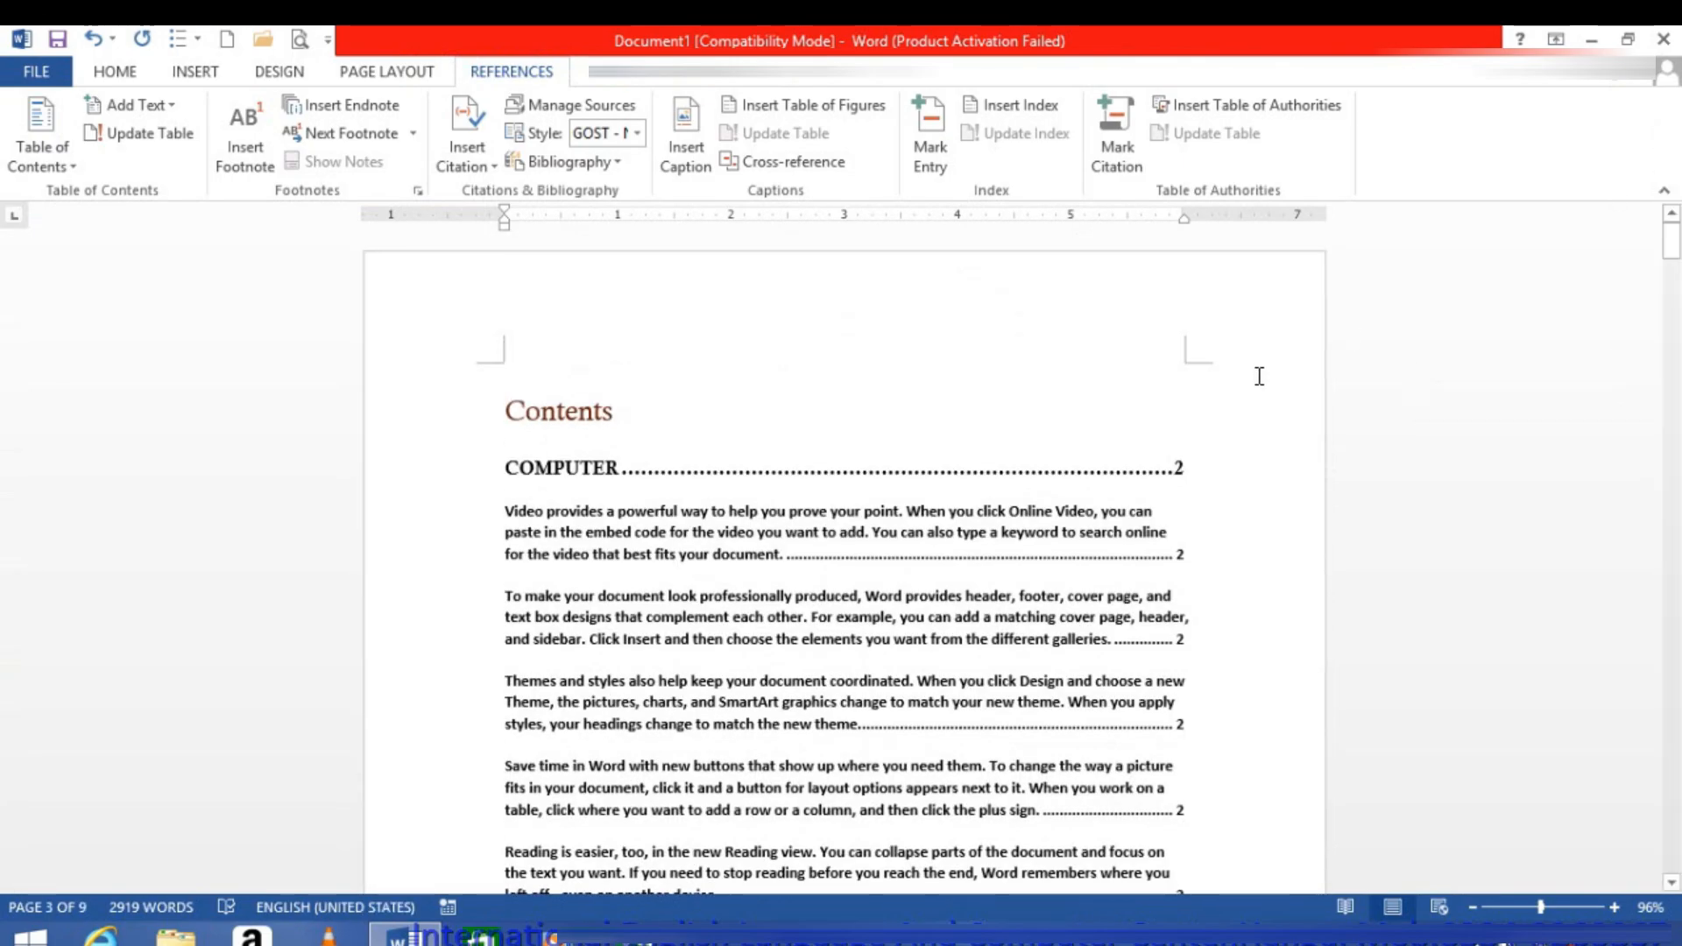
pyautogui.hotkey('ctrl', 'z')
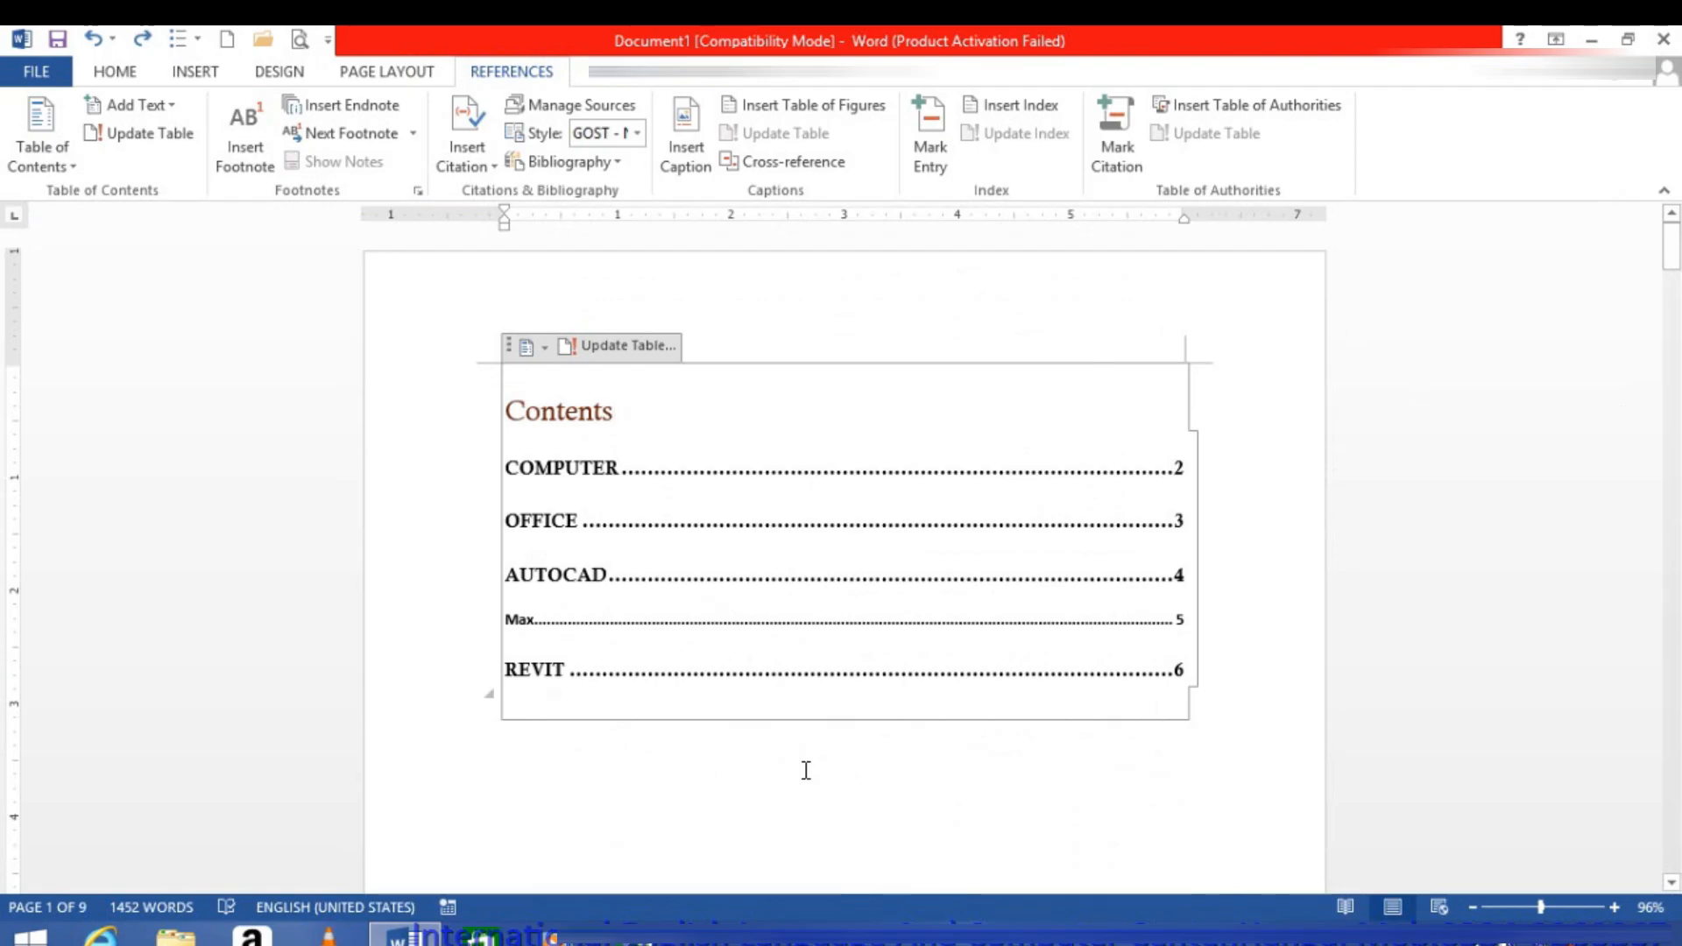
# Step: Try an entire-table update with the whole contents block selected, and undo it
pyautogui.click(802, 768)
pyautogui.moveTo(1228, 744); pyautogui.dragTo(642, 286)
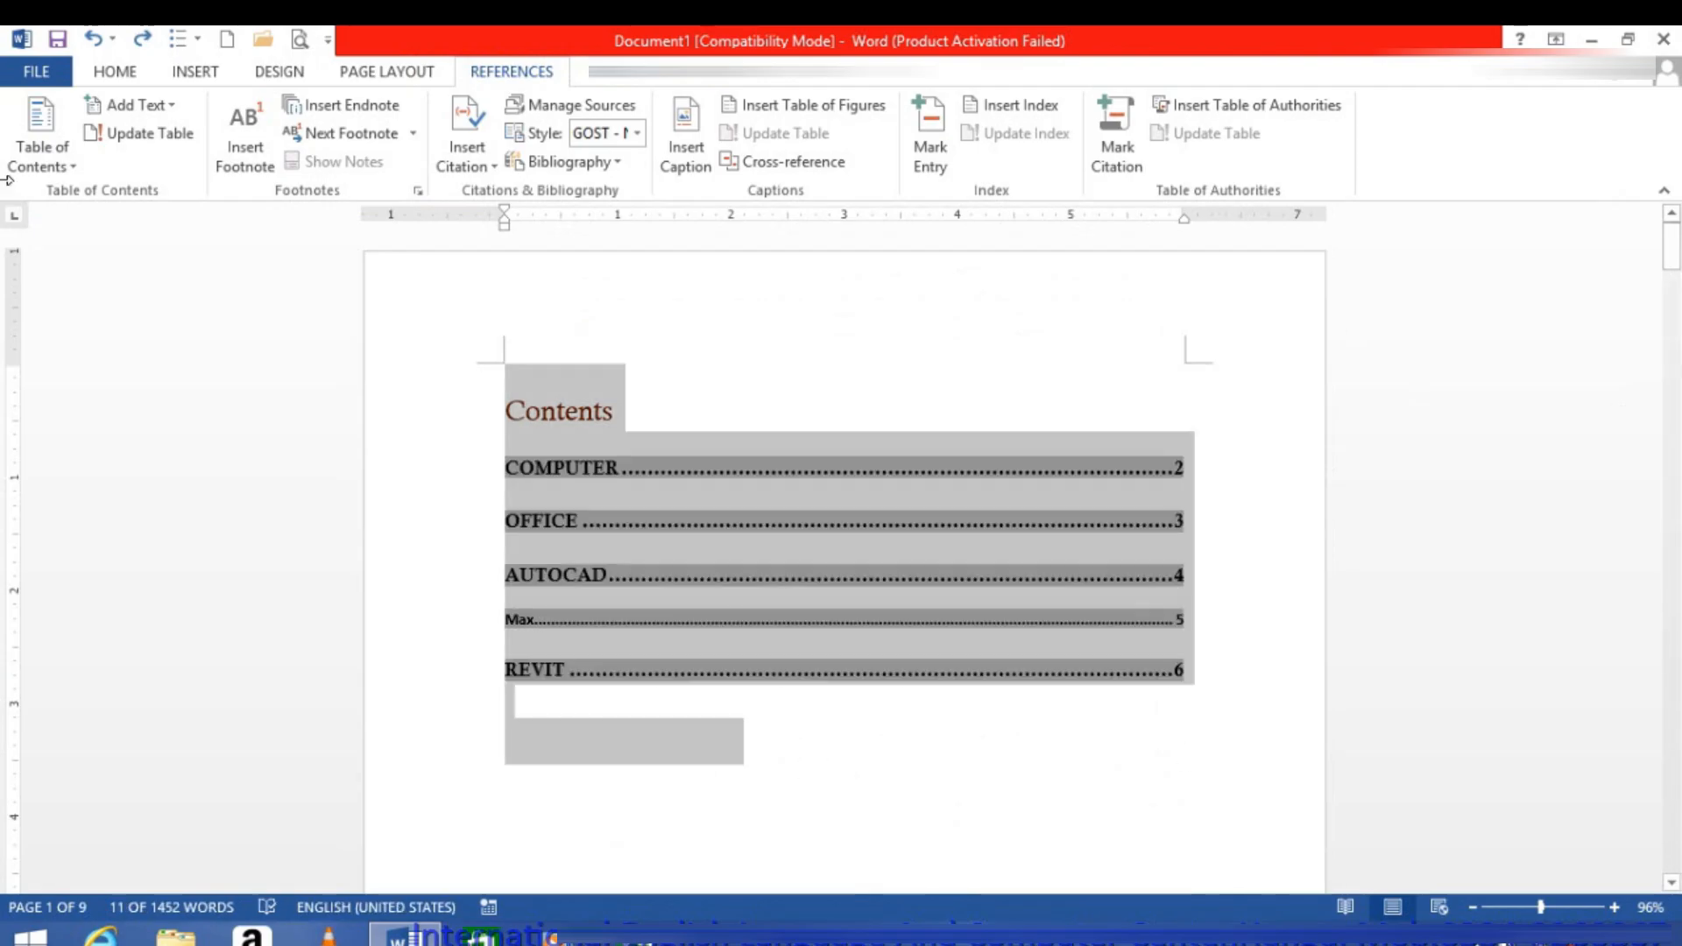
pyautogui.click(167, 138)
pyautogui.click(763, 481)
pyautogui.click(846, 522)
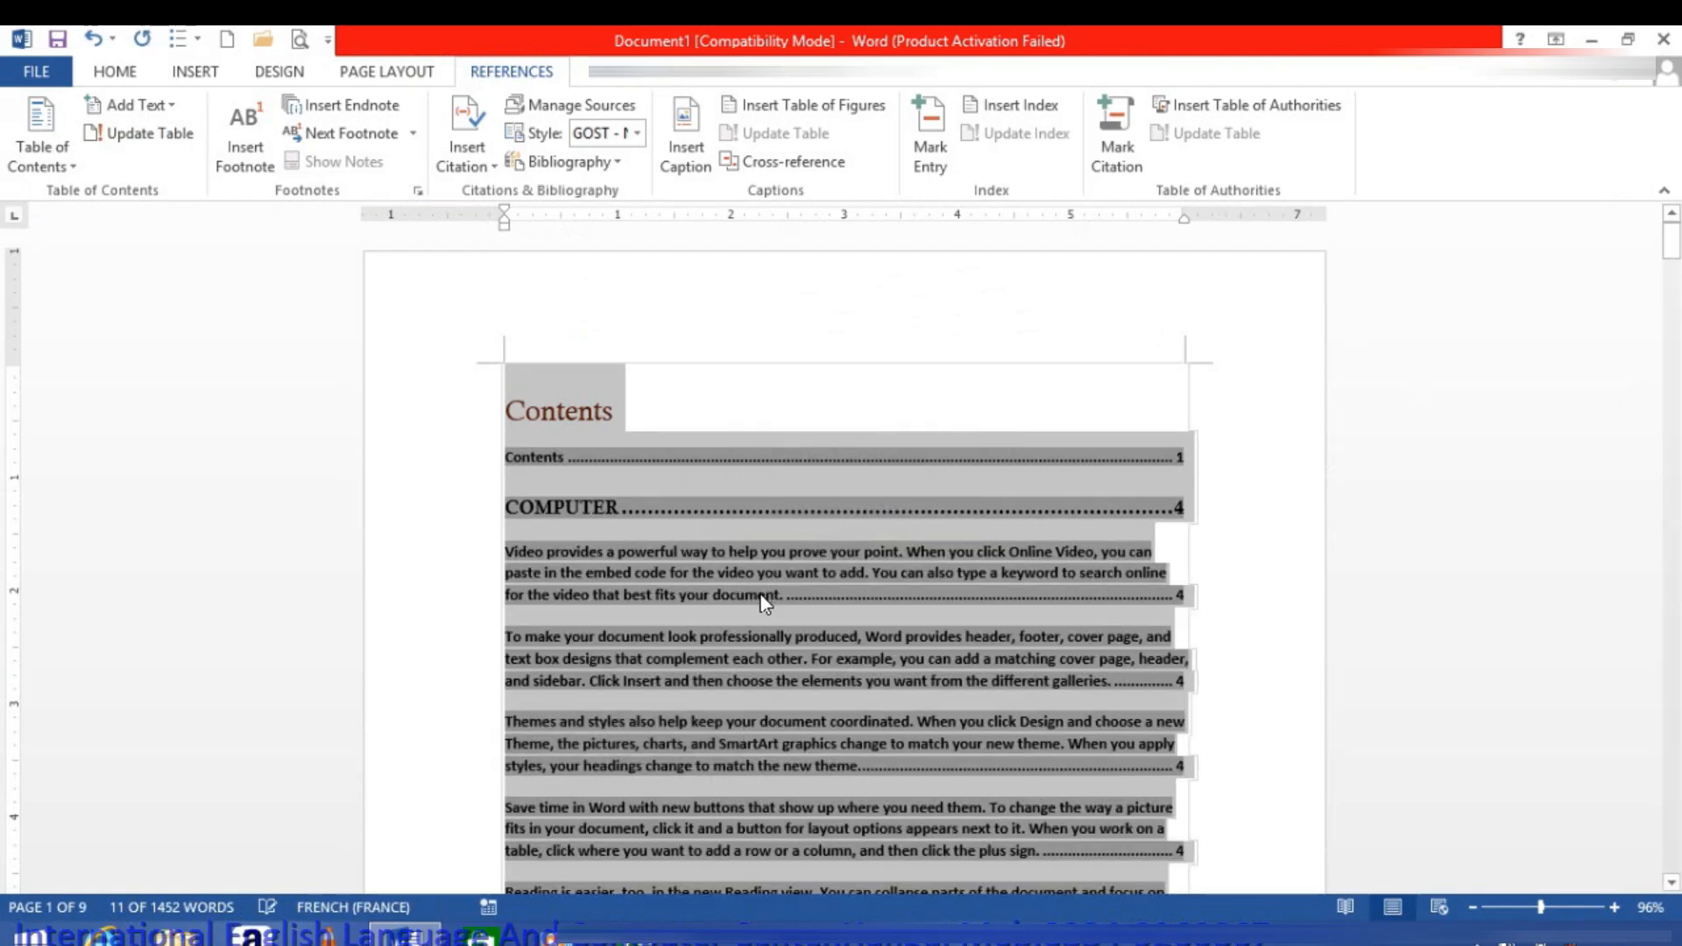
pyautogui.hotkey('ctrl', 'z')
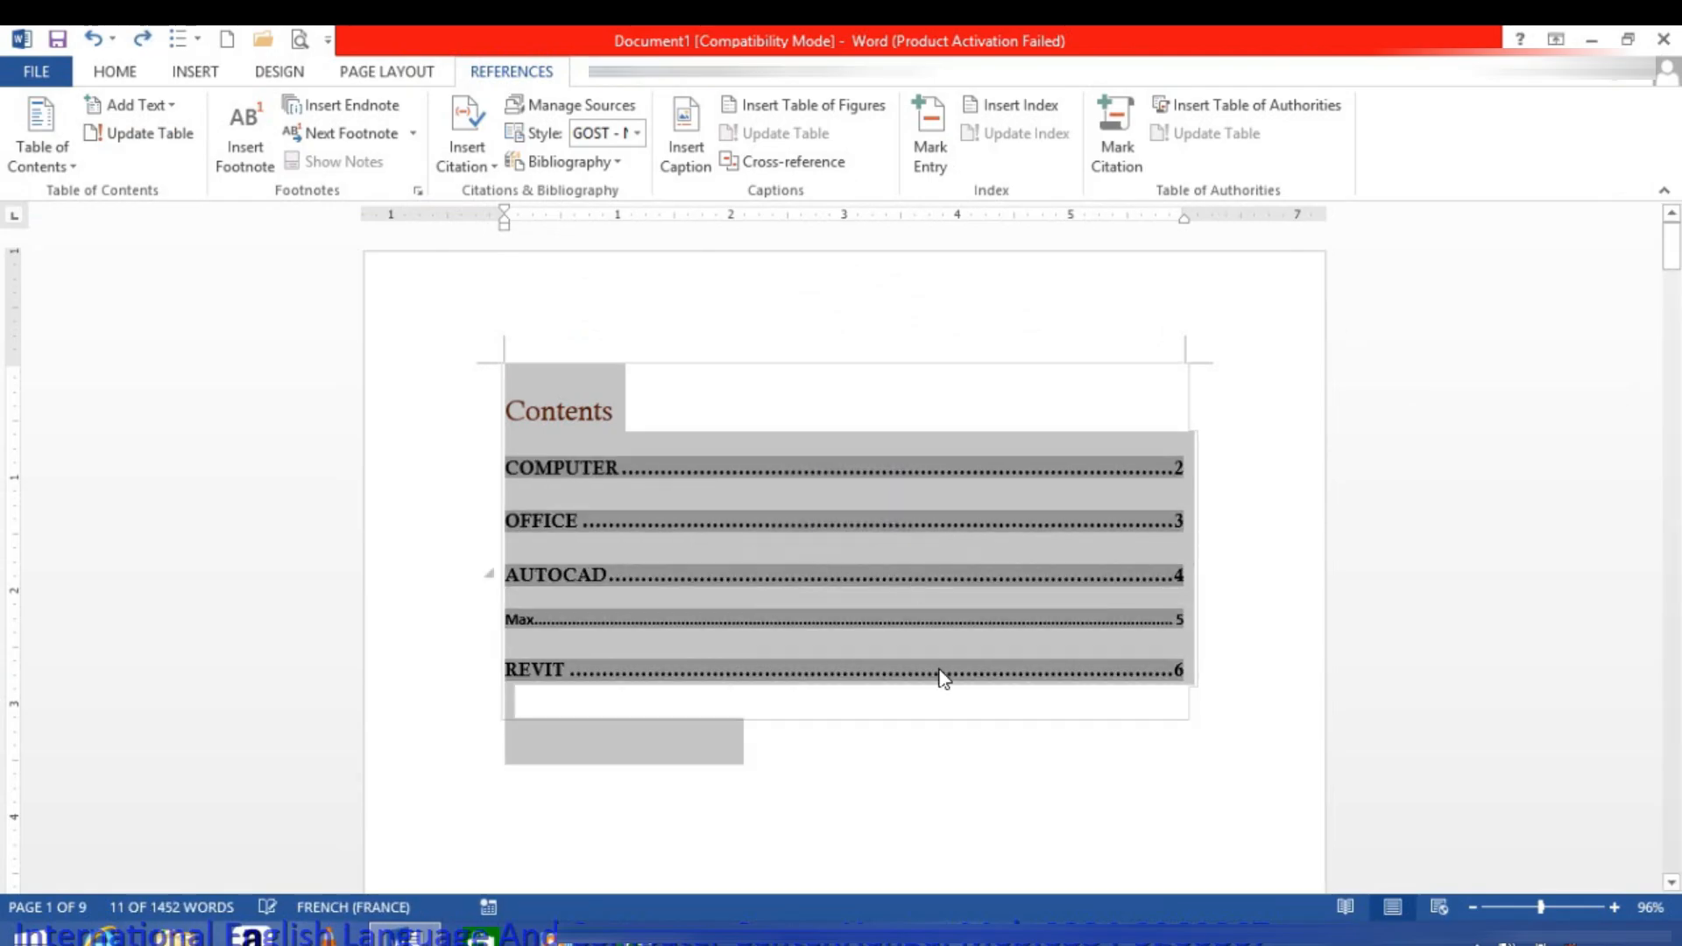
# Step: Try an entire-table update with the cursor on the empty line below the REVIT entry
pyautogui.click(924, 710)
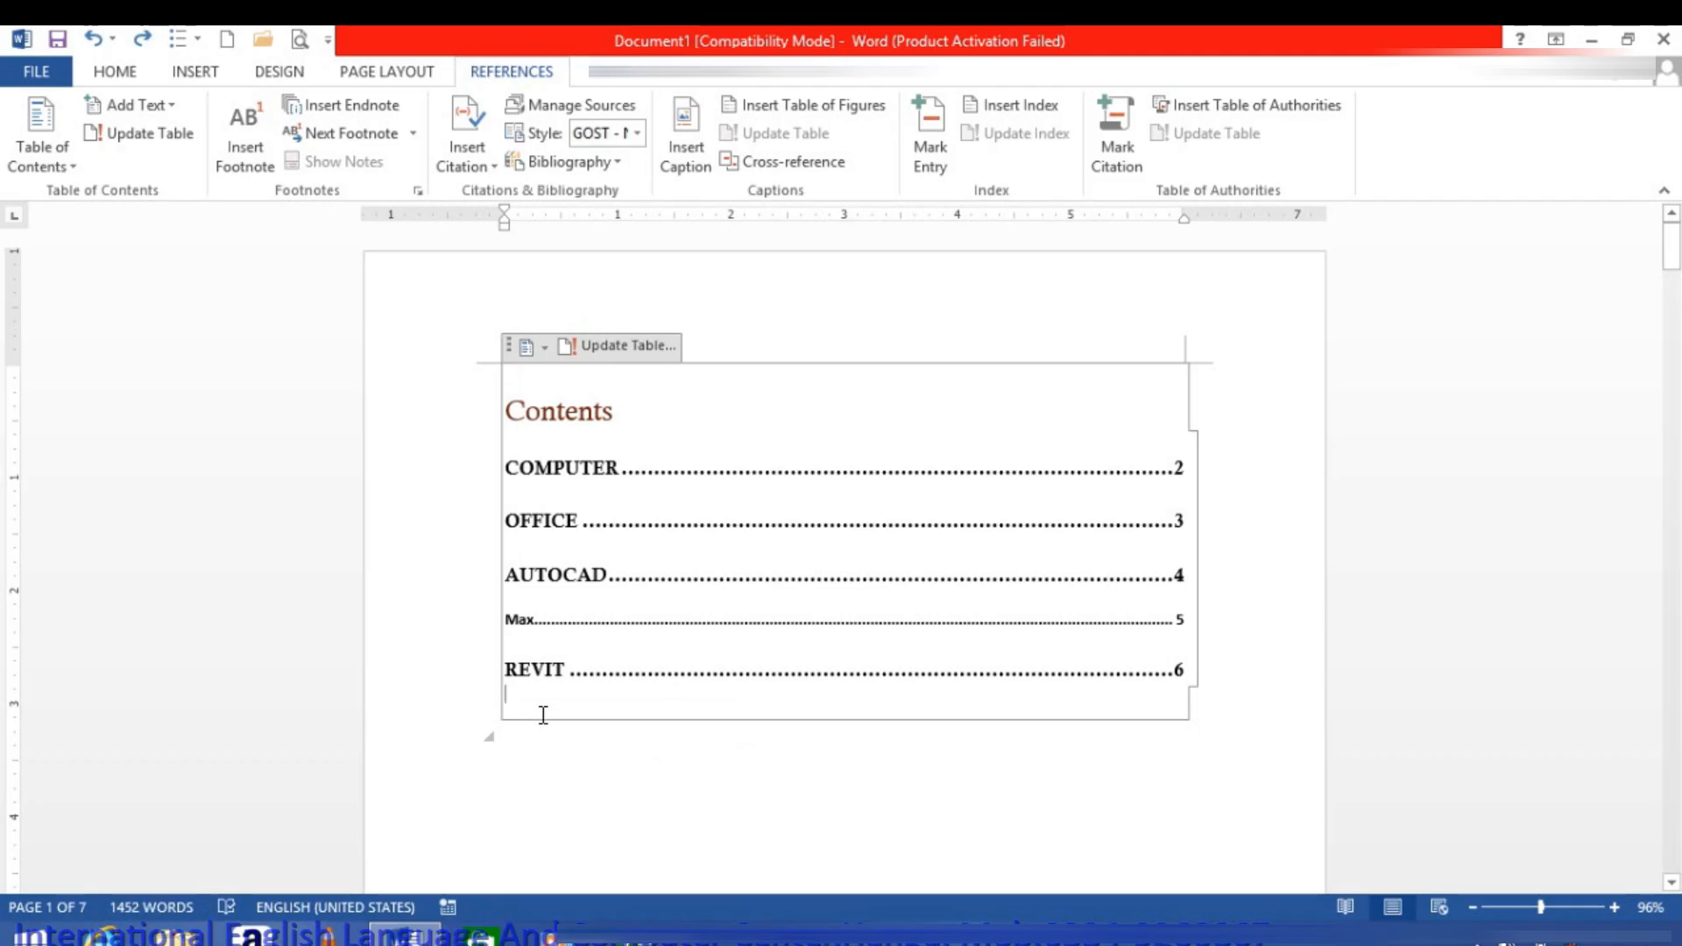
pyautogui.click(140, 133)
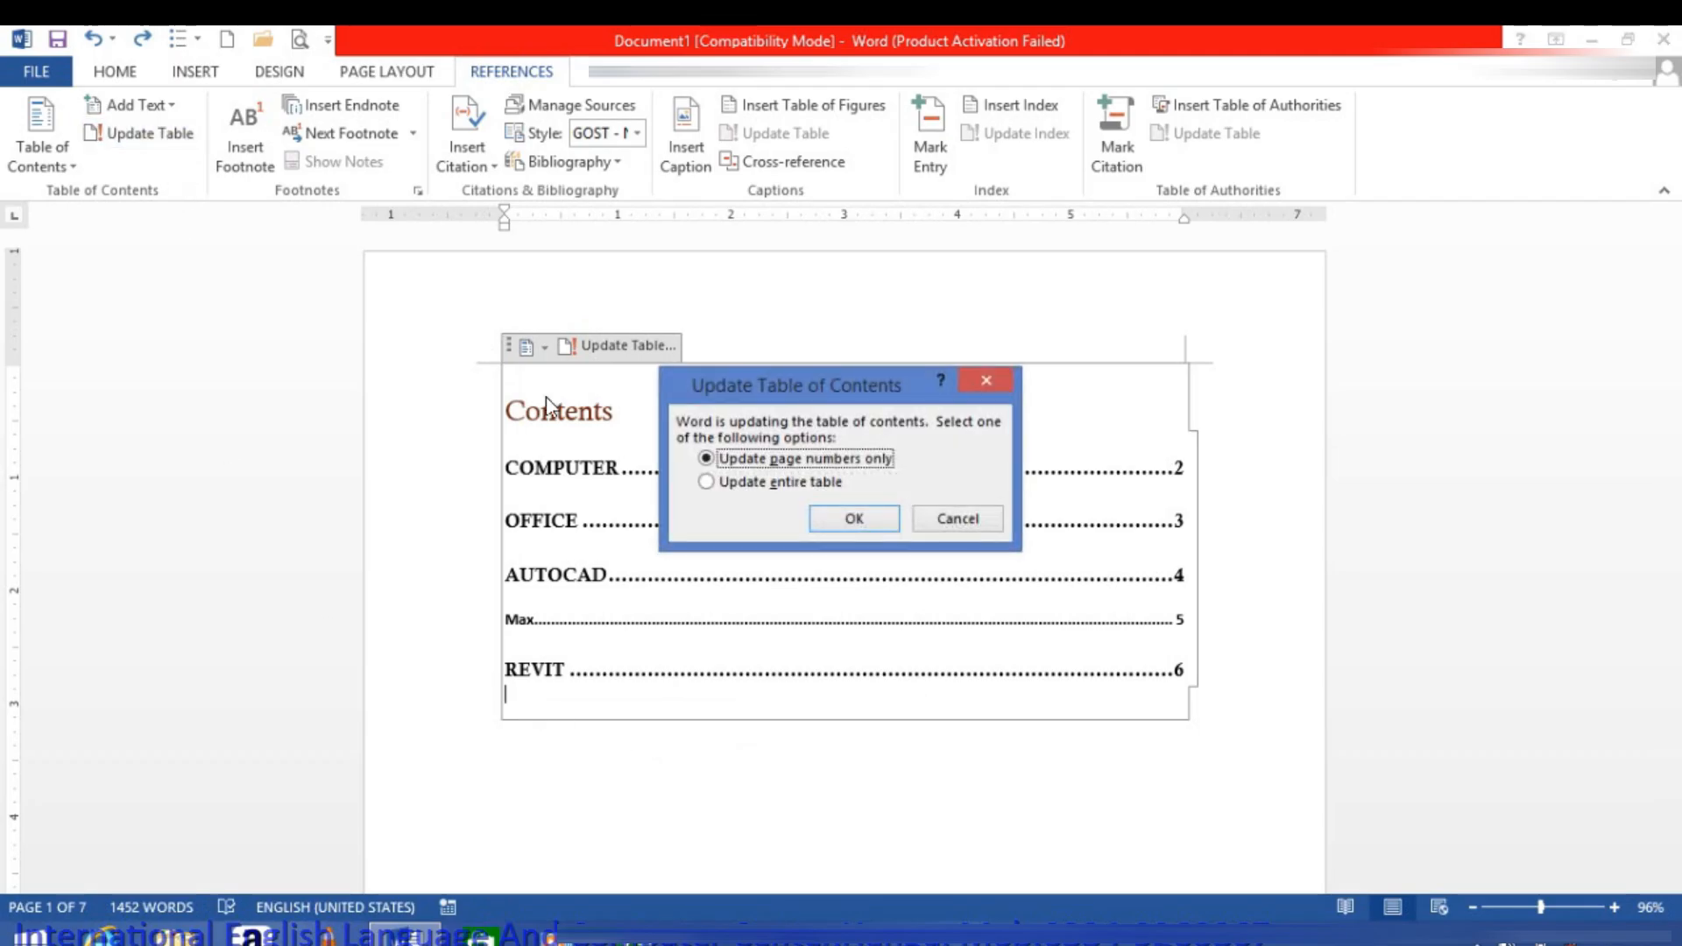
pyautogui.click(718, 482)
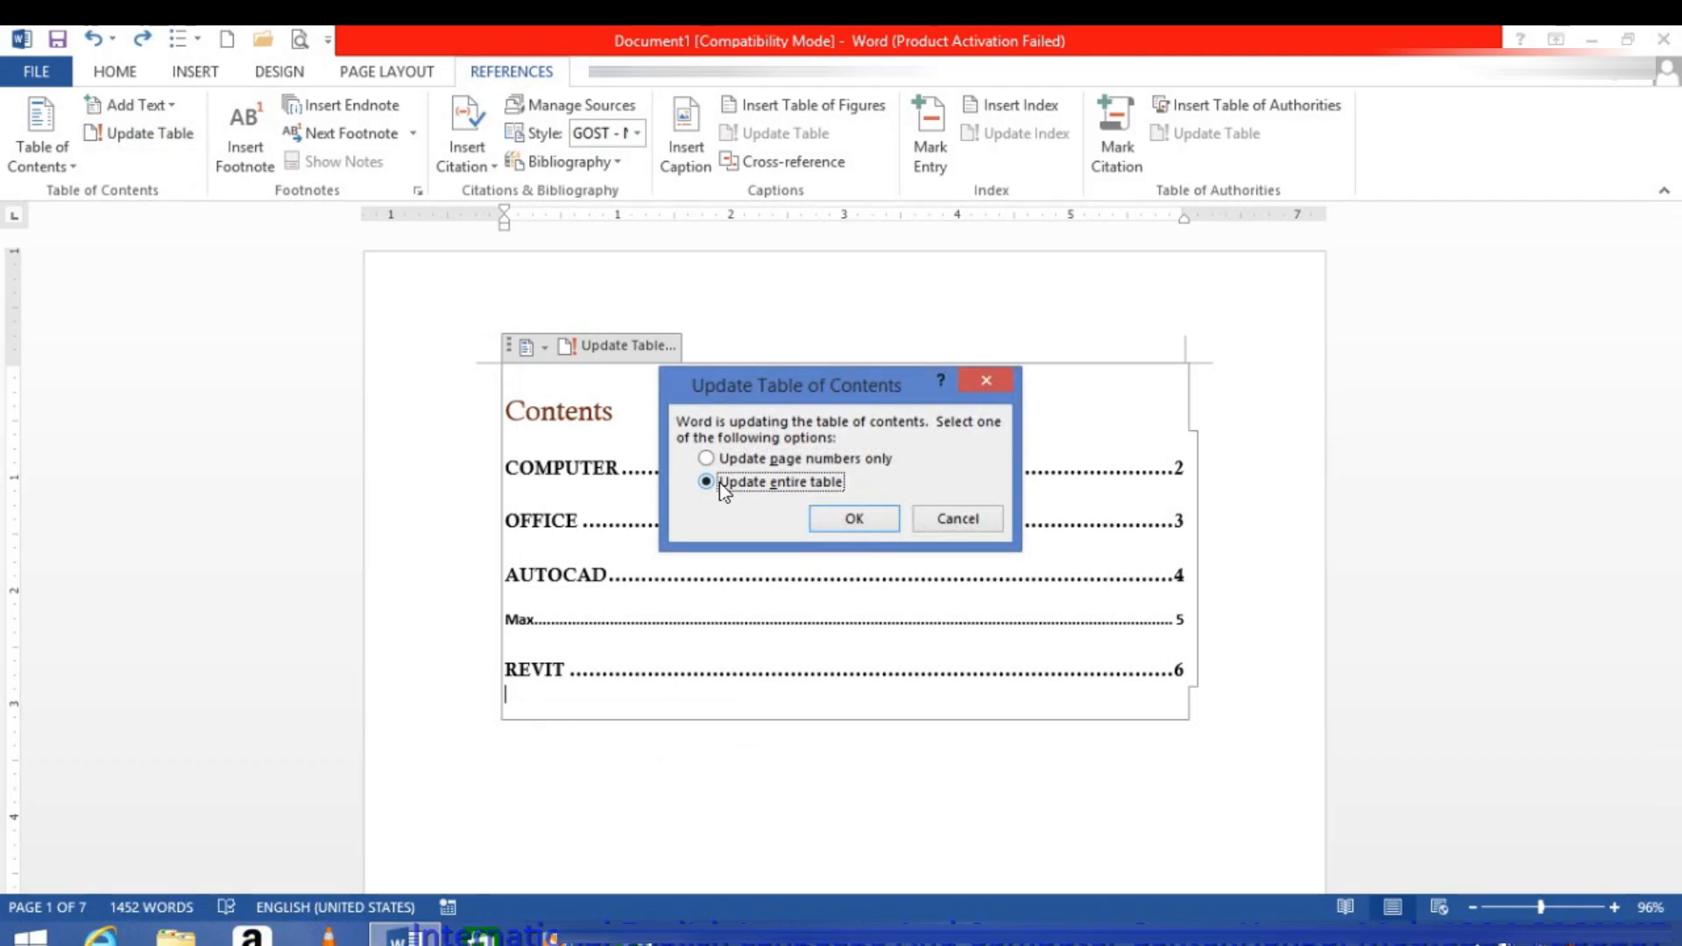
pyautogui.click(834, 525)
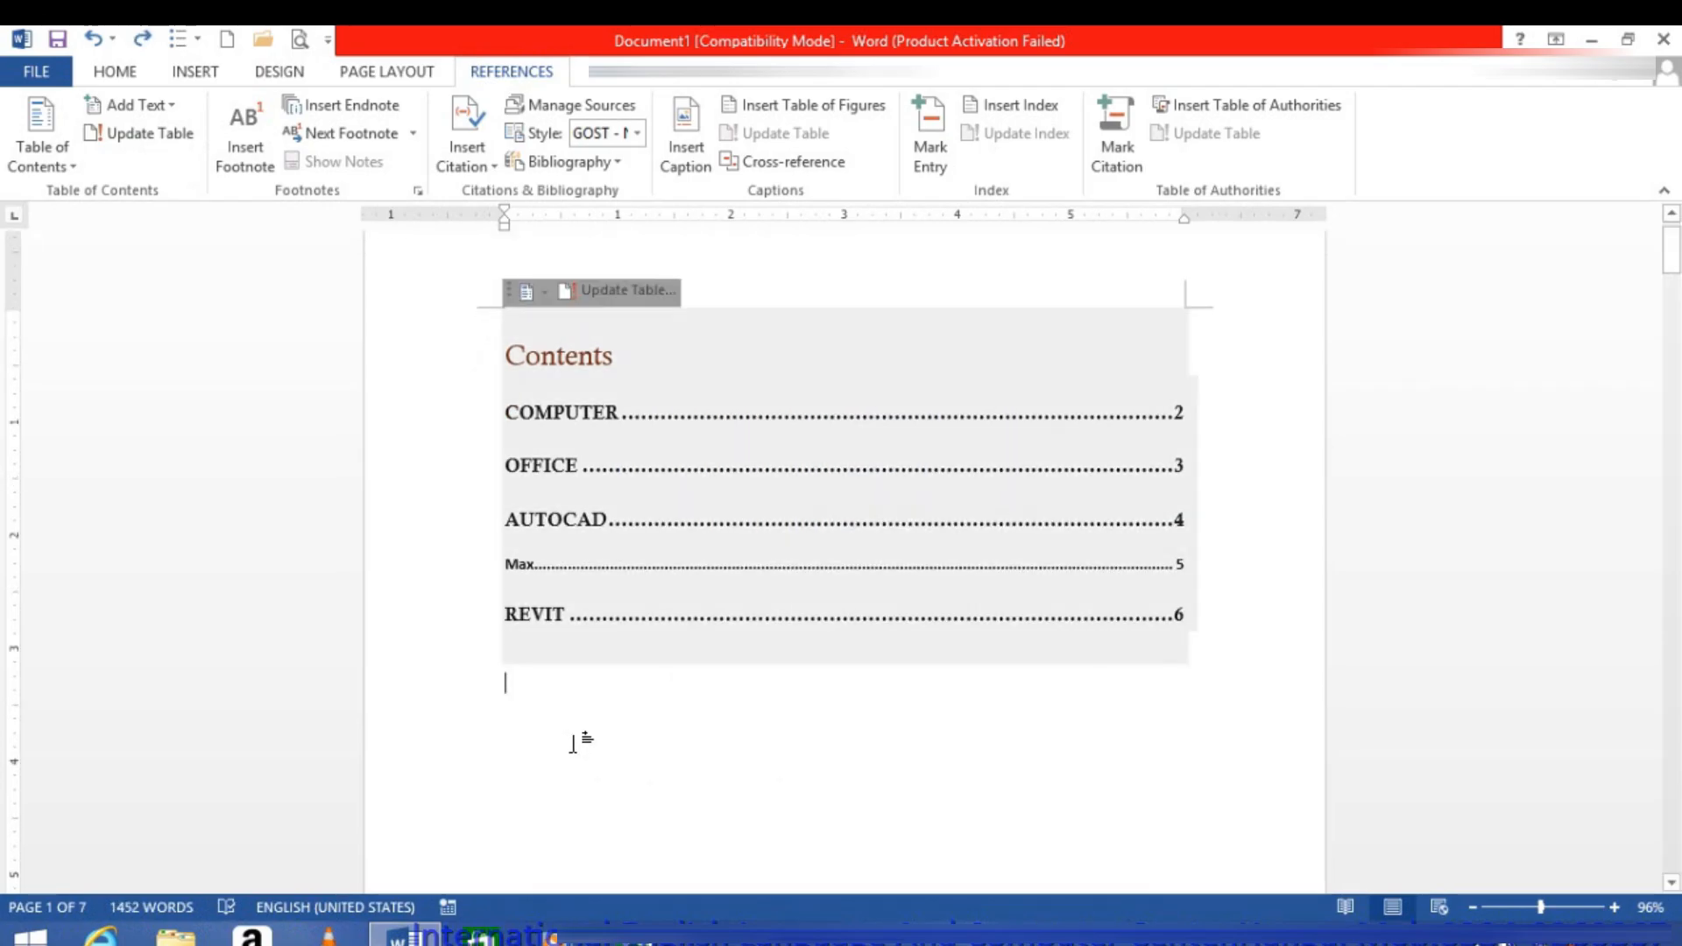
# Step: Try the entire-table update with the cursor in the paragraph below the contents block, and undo it
pyautogui.click(162, 134)
pyautogui.click(732, 481)
pyautogui.click(881, 520)
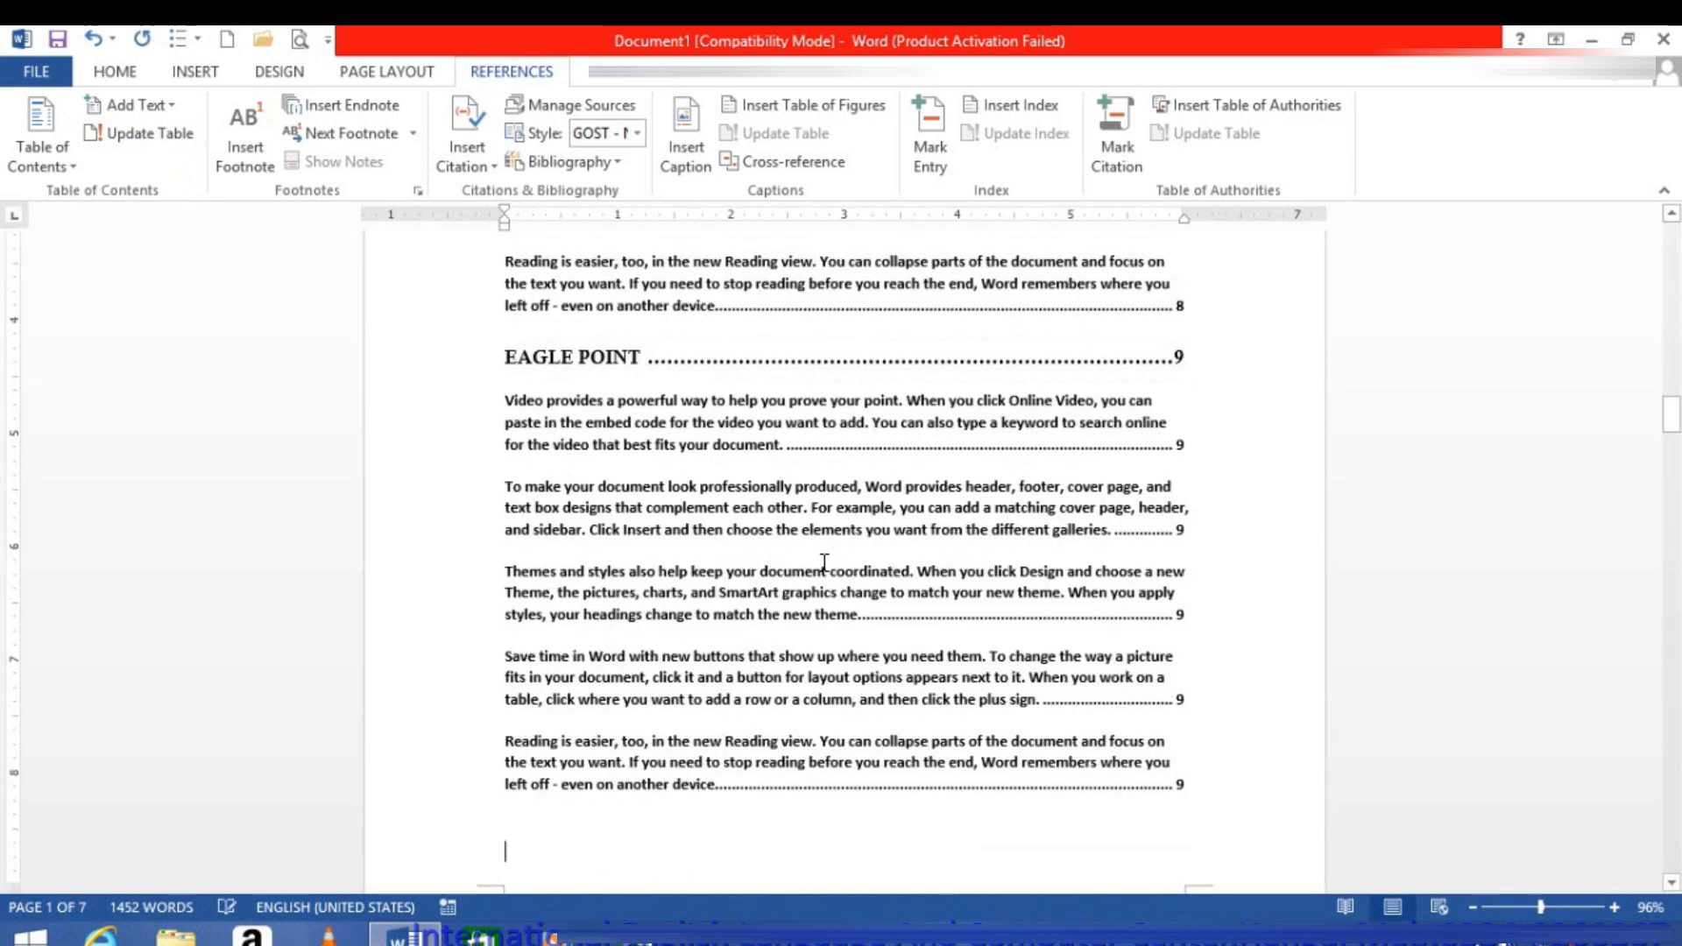
pyautogui.hotkey('ctrl', 'z')
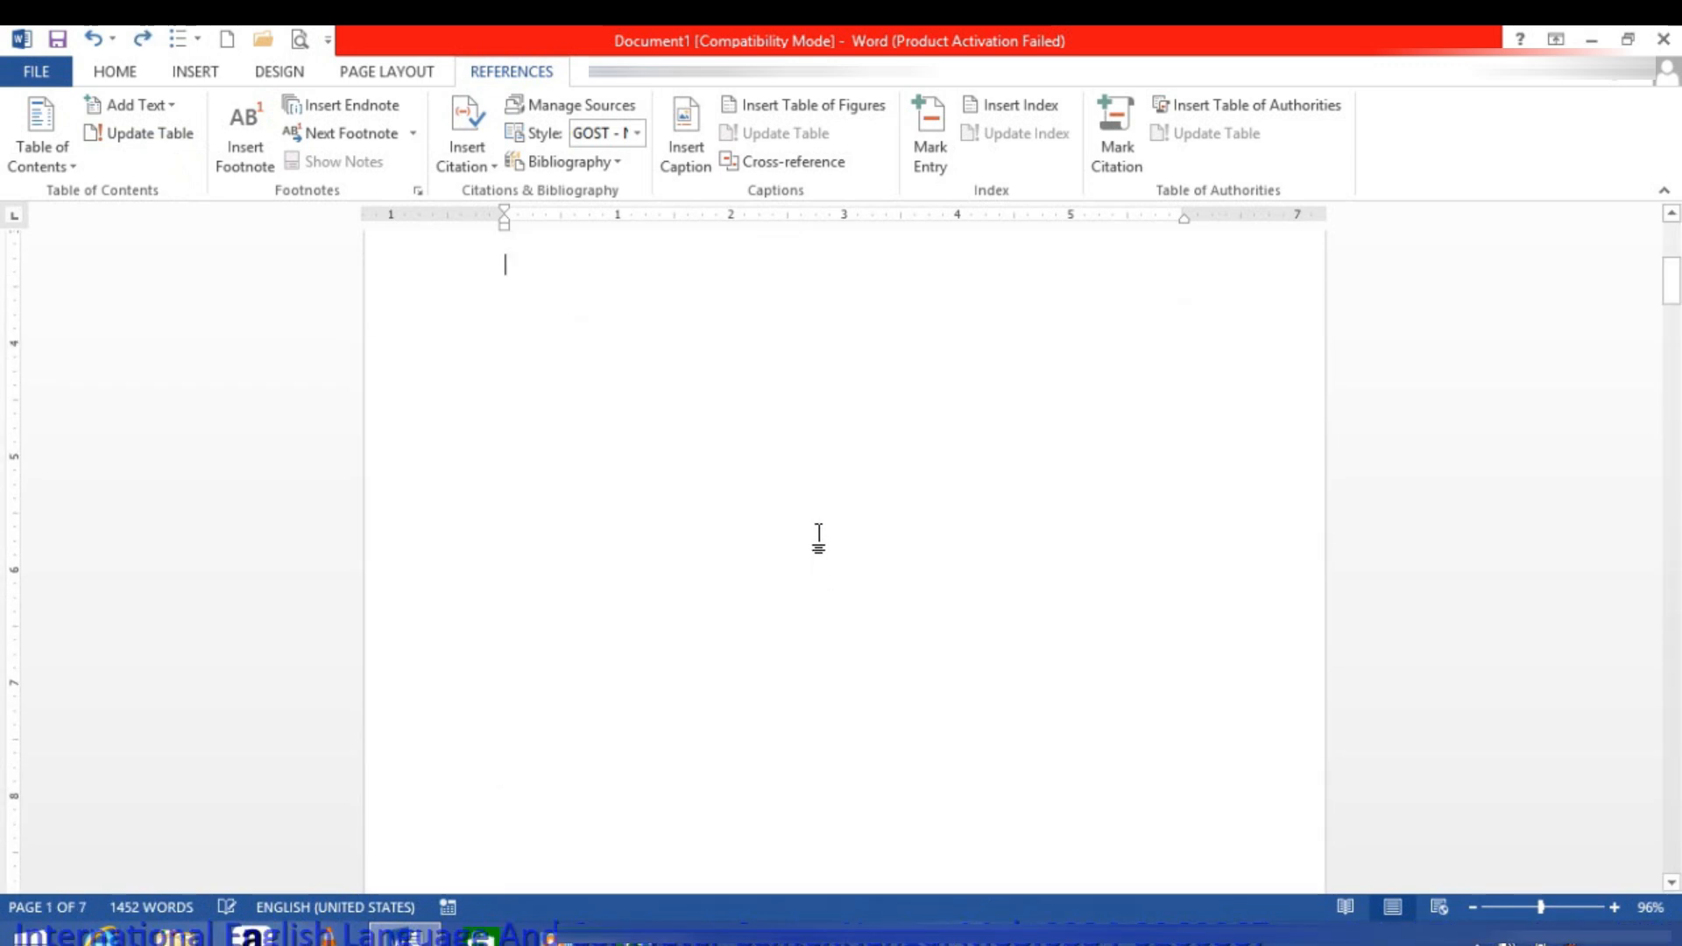
# Step: Create a new blank document and insert the Automatic Table 1 table of contents in it
pyautogui.click(227, 38)
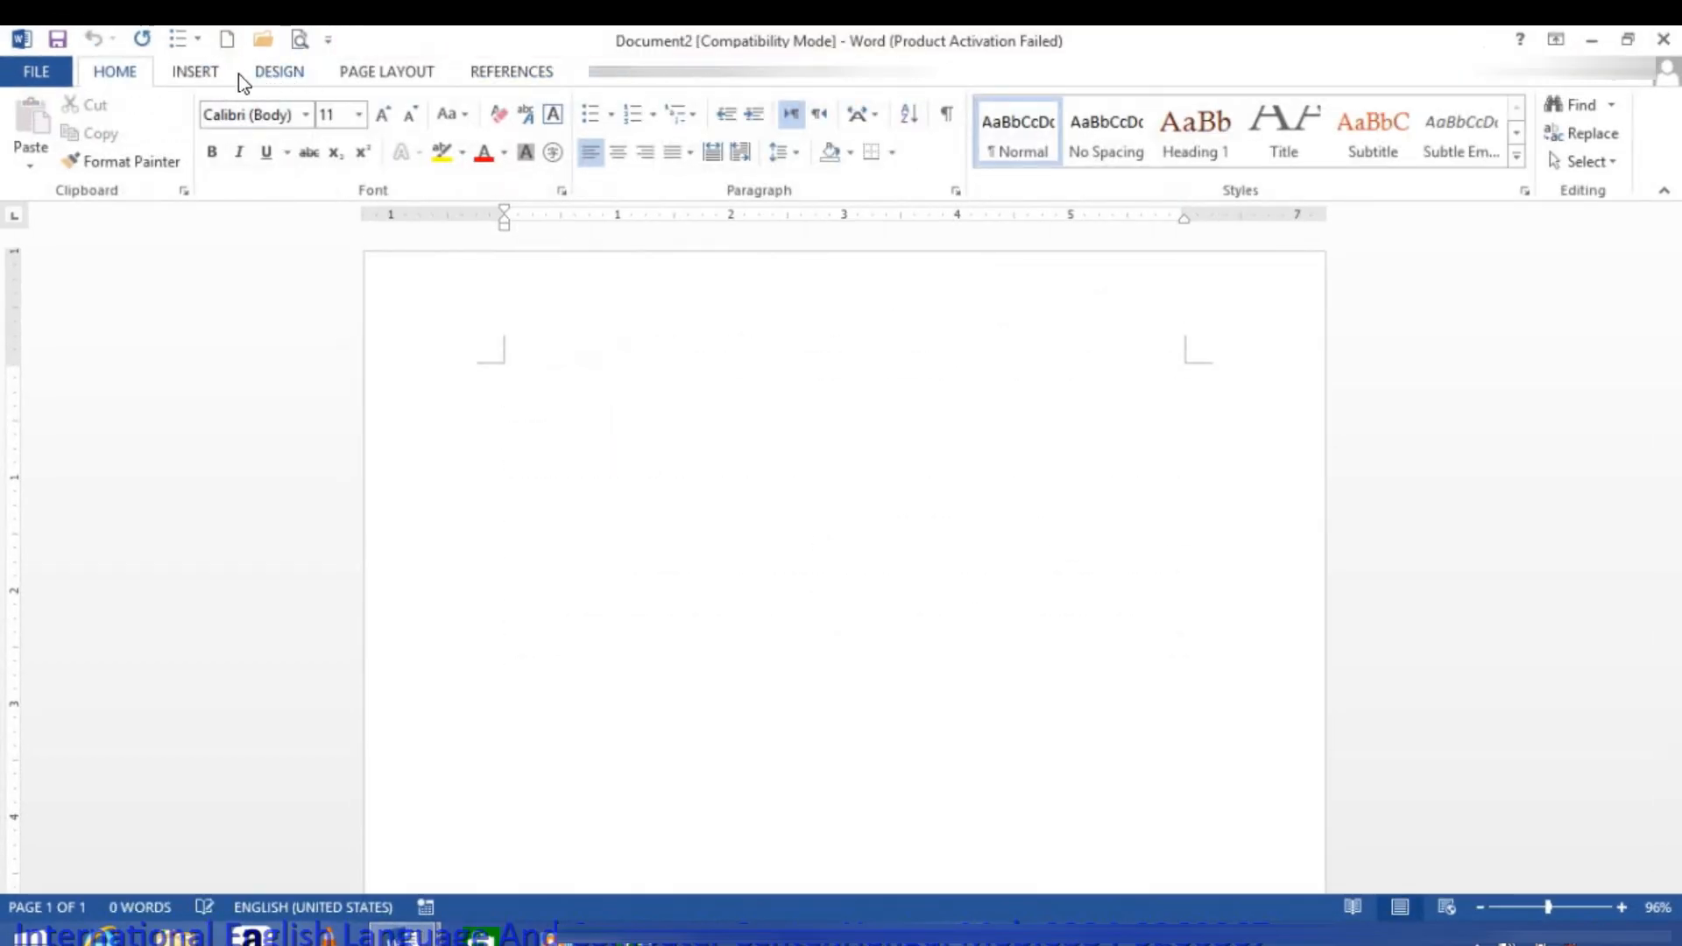
pyautogui.click(388, 75)
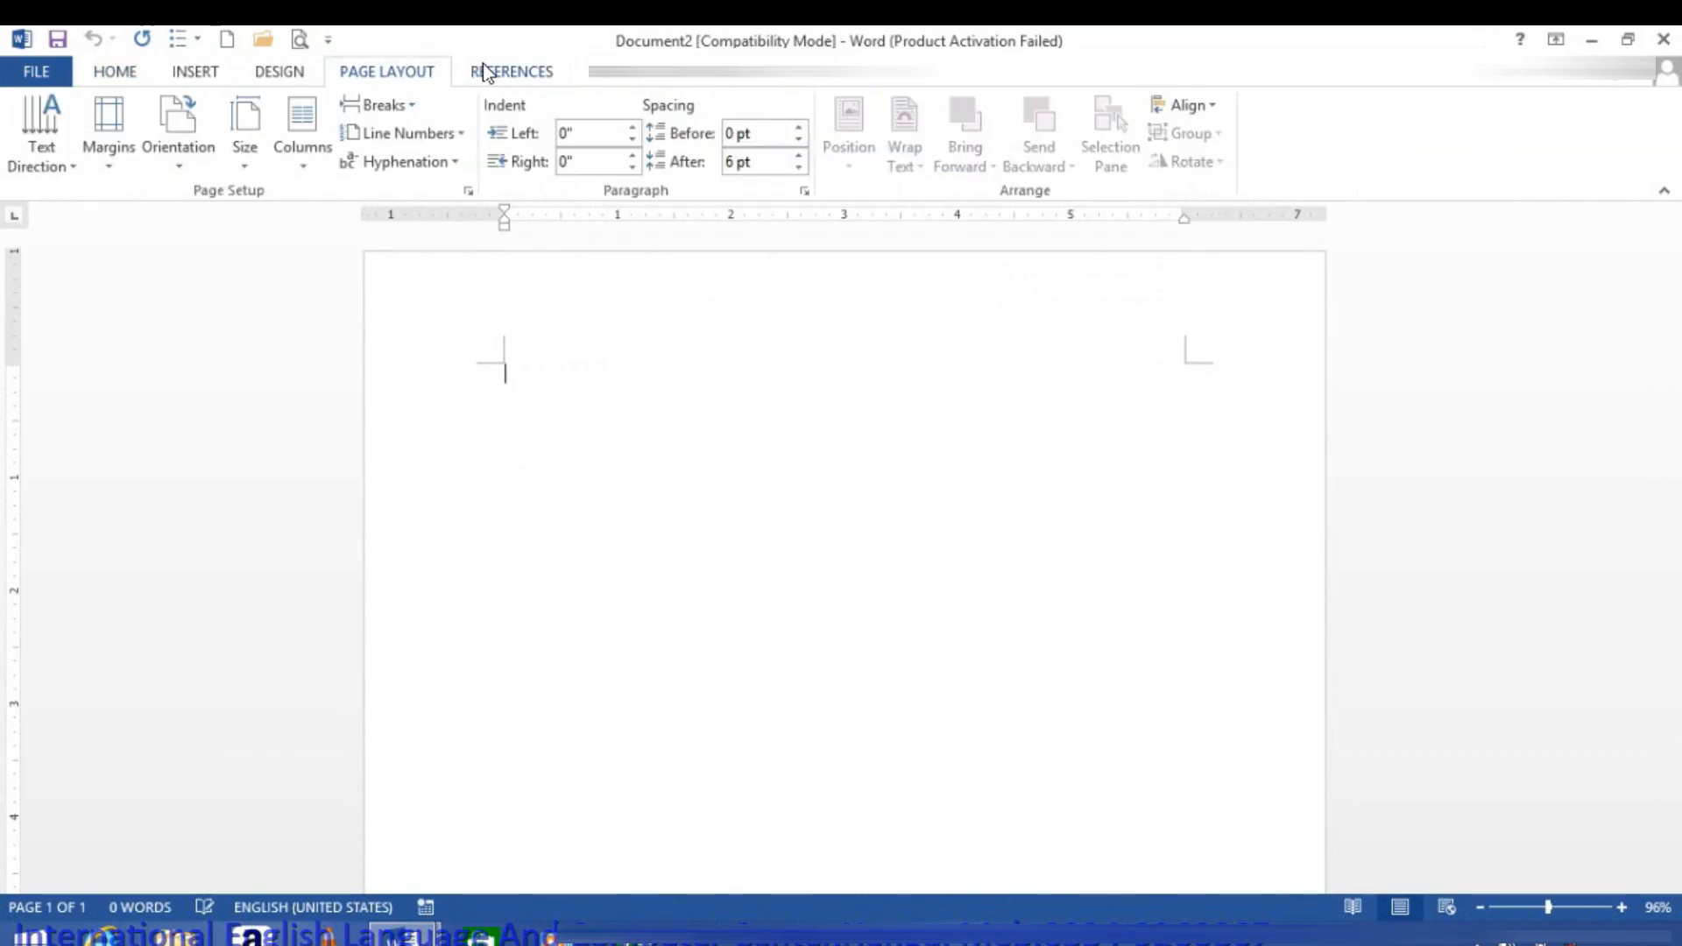
pyautogui.click(503, 72)
pyautogui.click(40, 140)
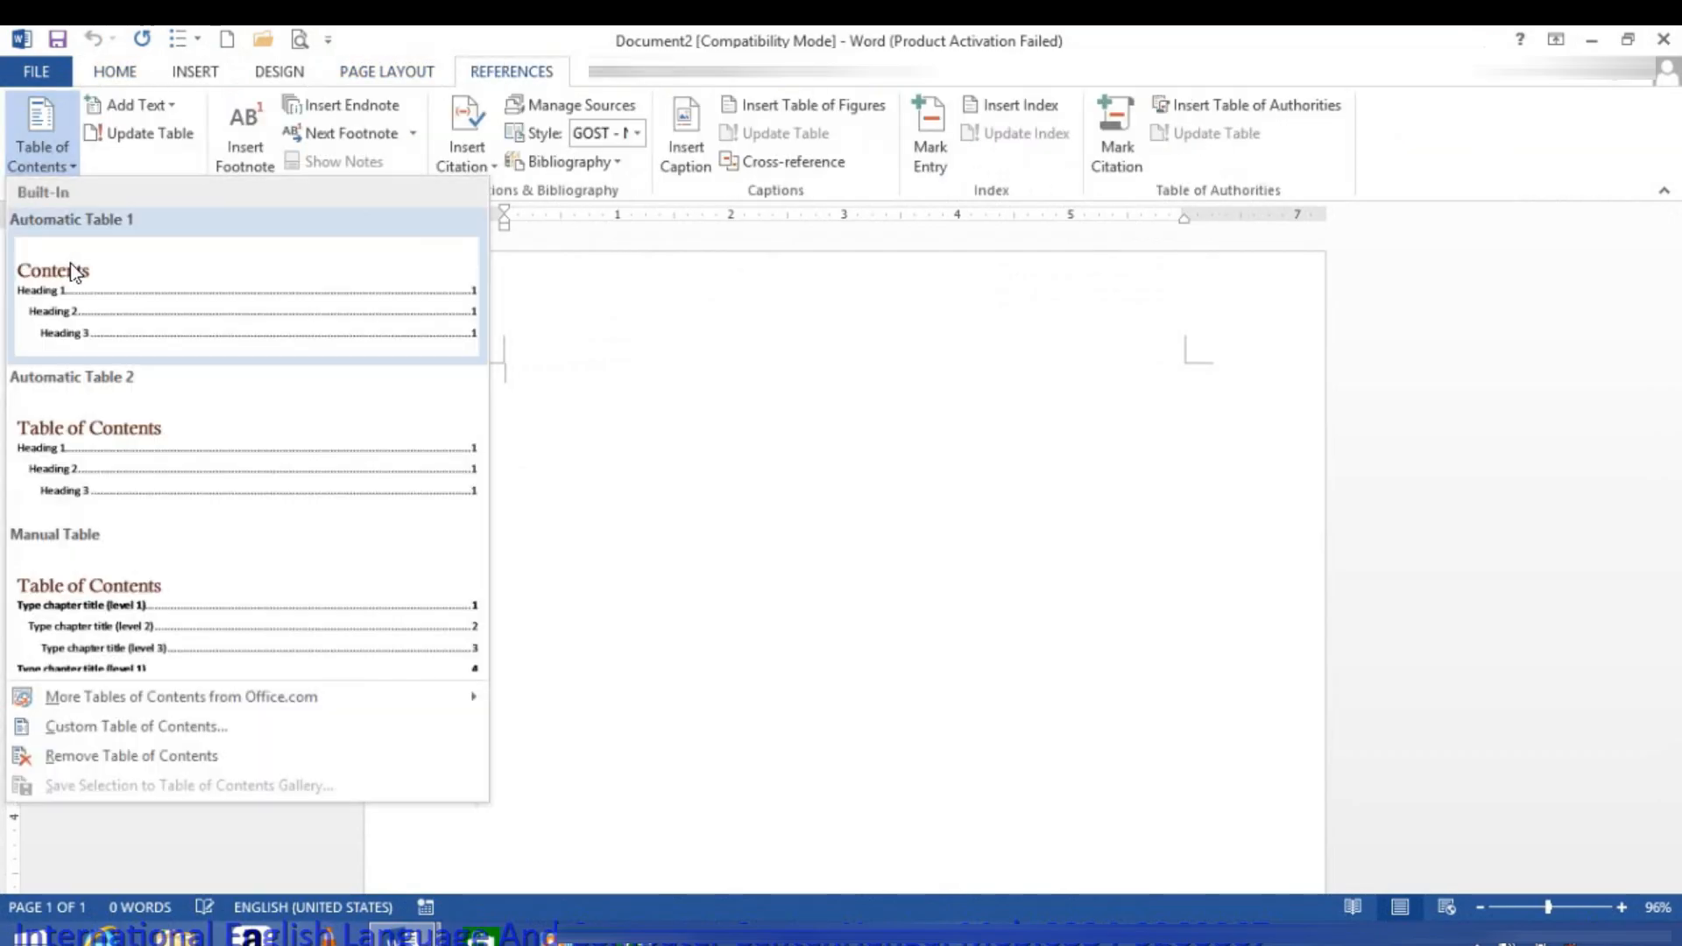
pyautogui.click(77, 338)
pyautogui.click(853, 568)
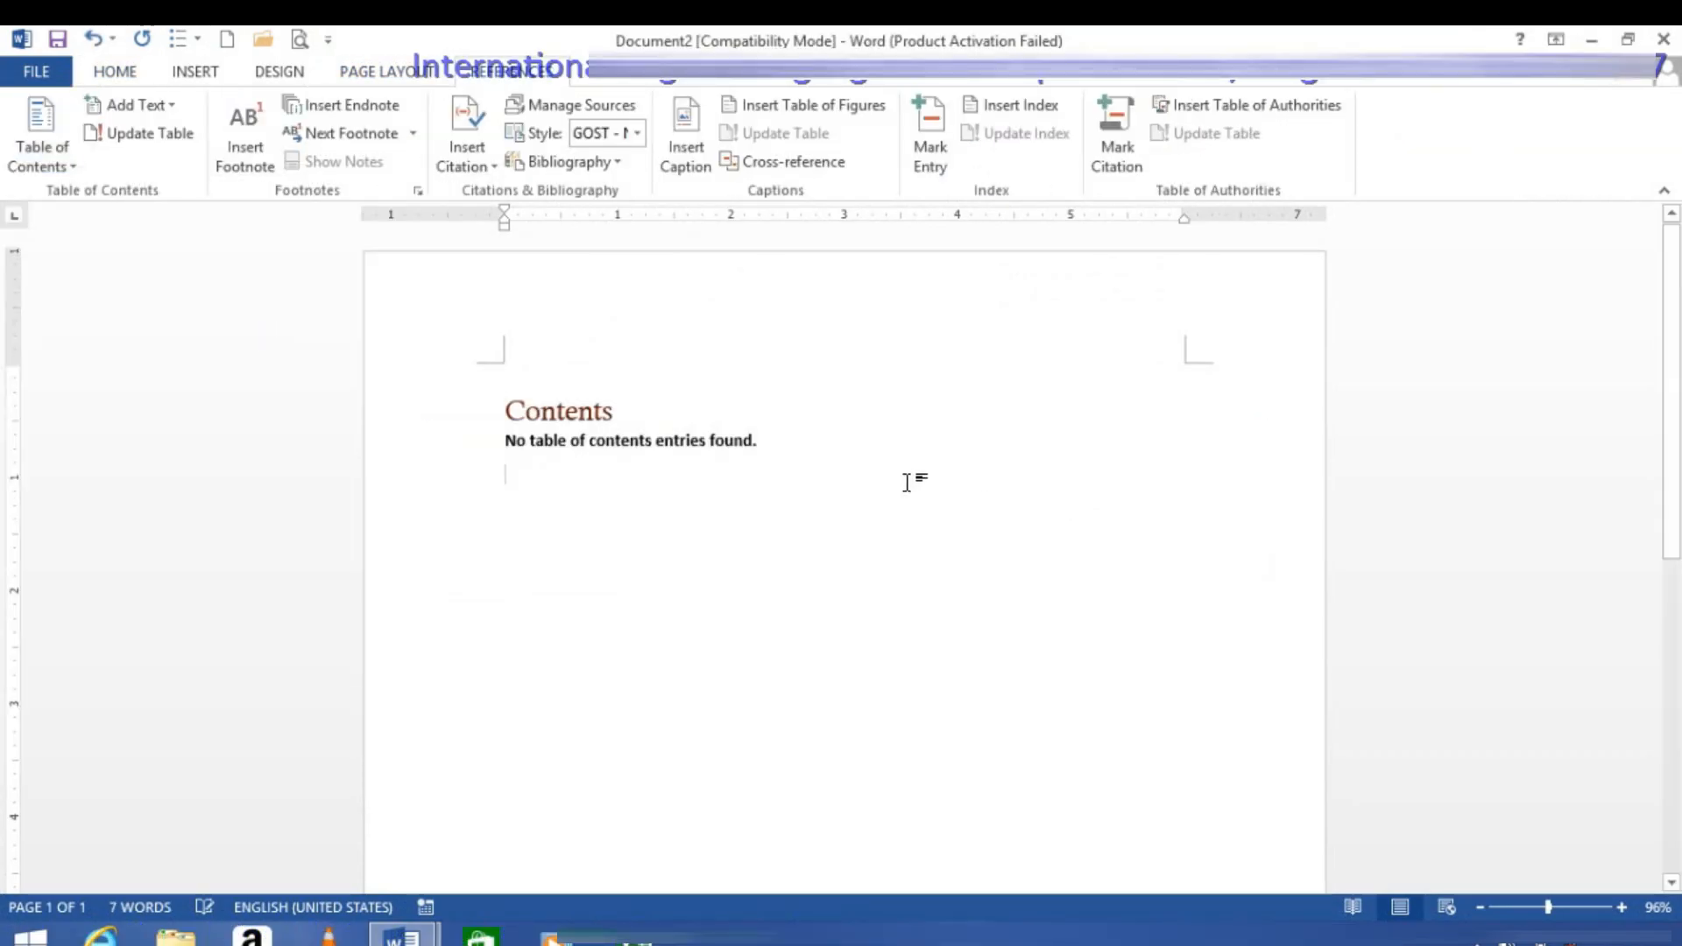
# Step: Delete the whole content of the new document, leaving the page empty
pyautogui.hotkey('ctrl', 'a')
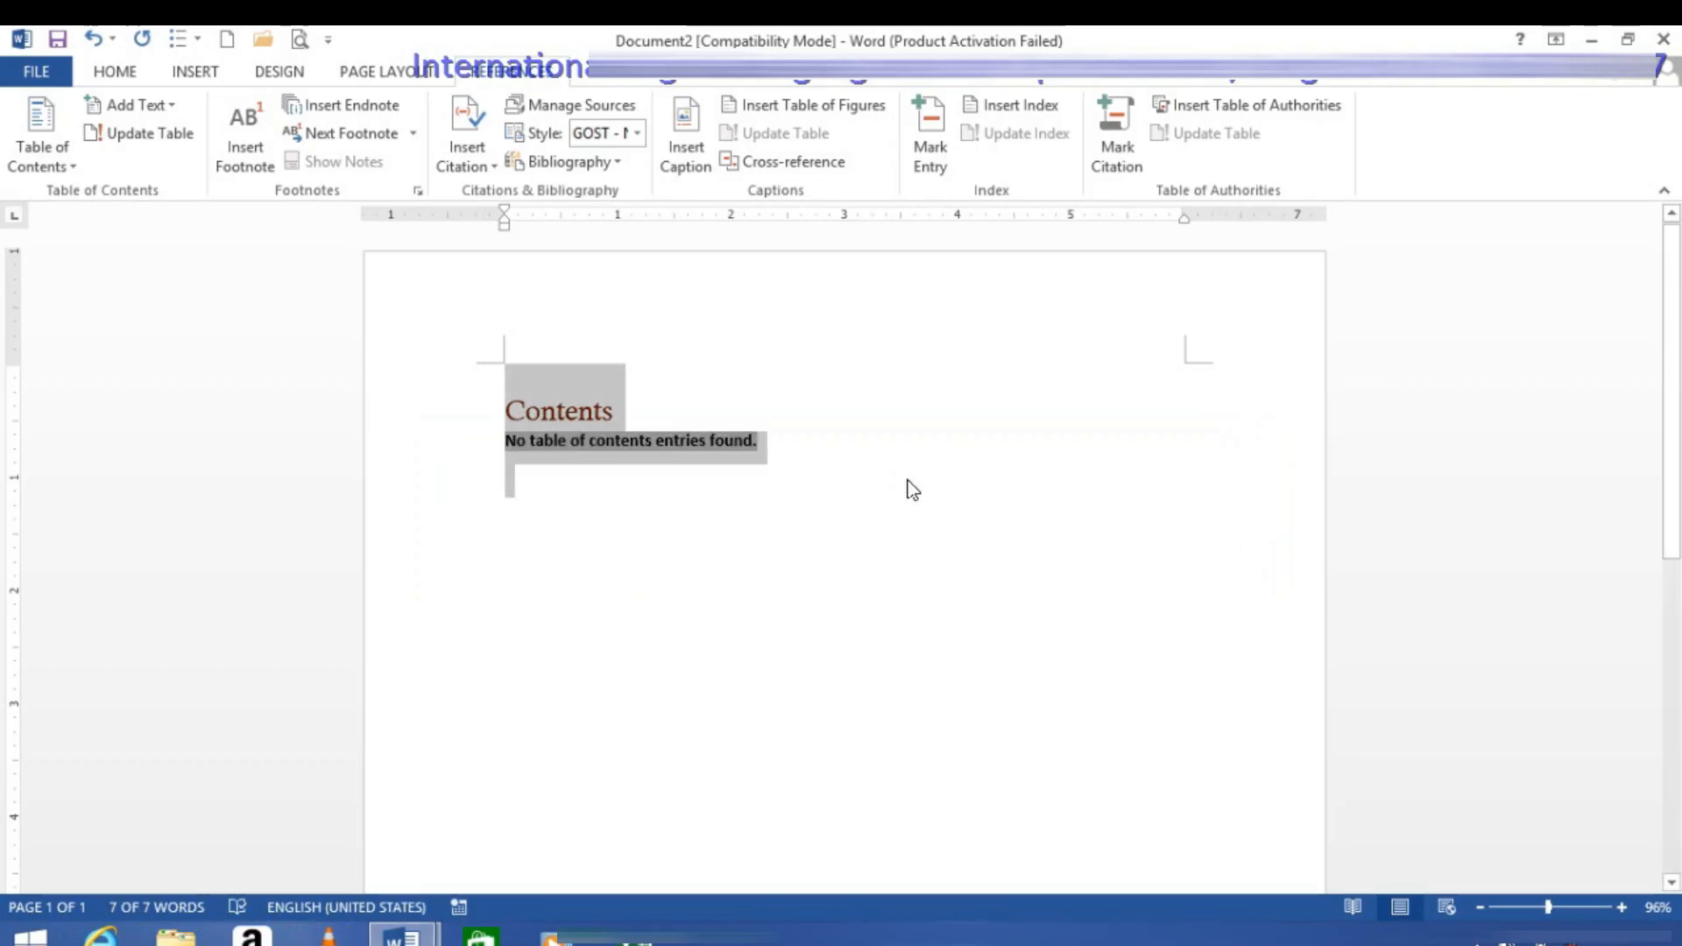
pyautogui.press('Delete')
pyautogui.write('=rand')
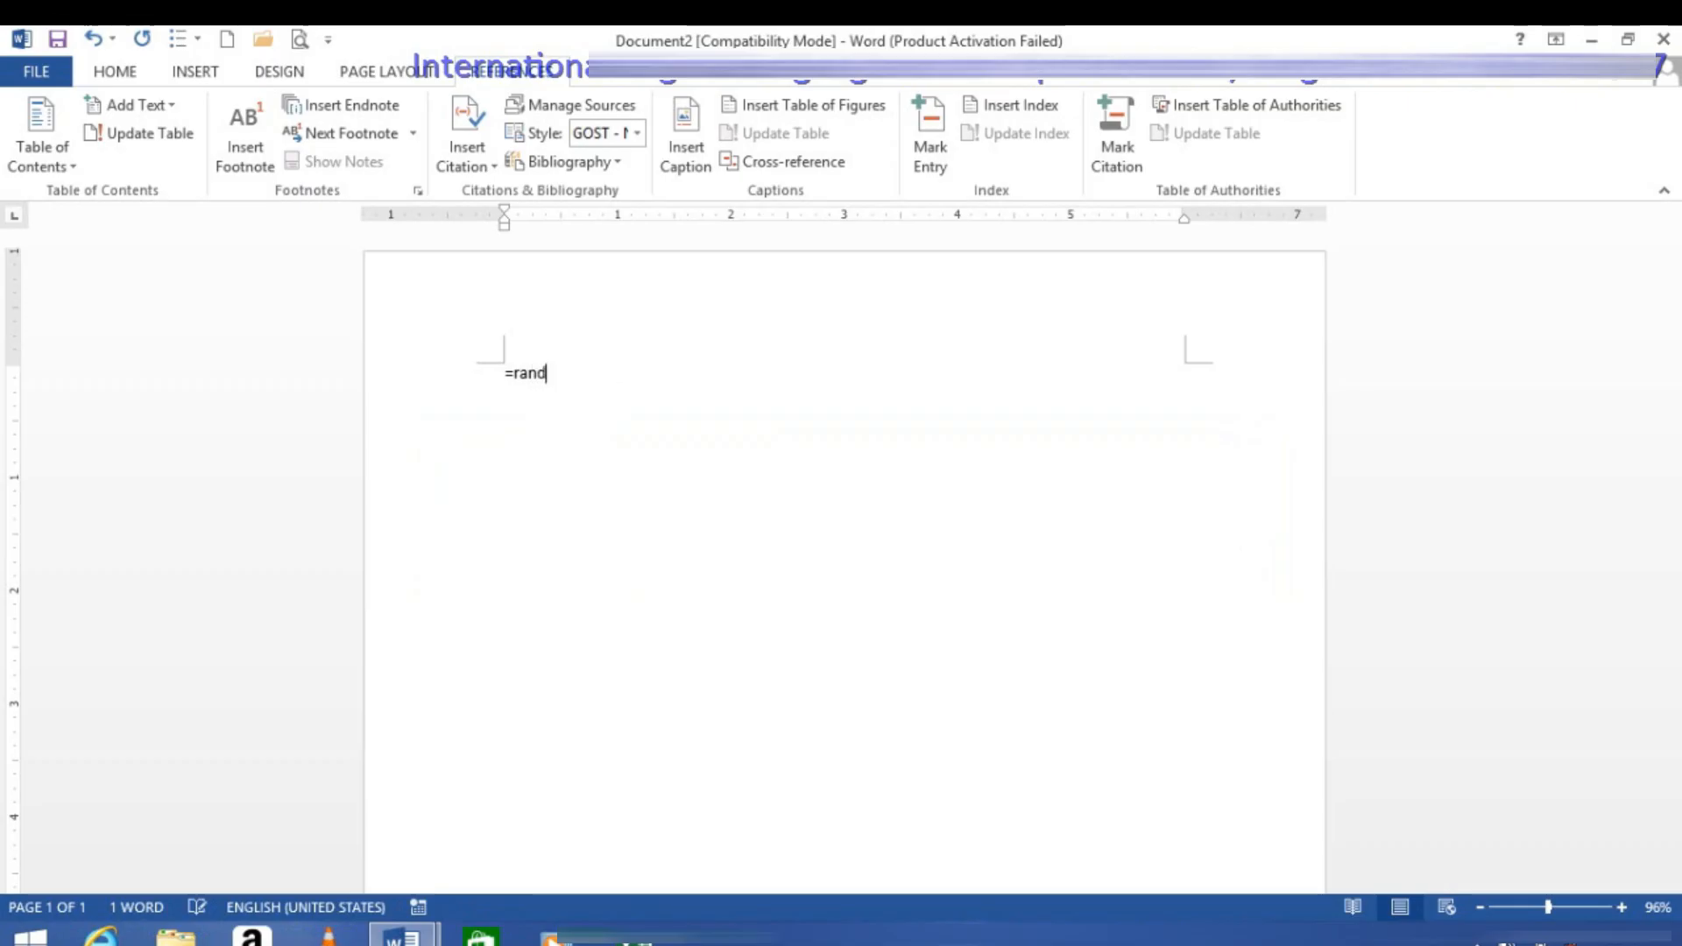
pyautogui.press('BackSpace')
# Step: Enter the title BOOK1 on the first page and generate sample paragraphs beneath it with =RAND()
pyautogui.write('B')
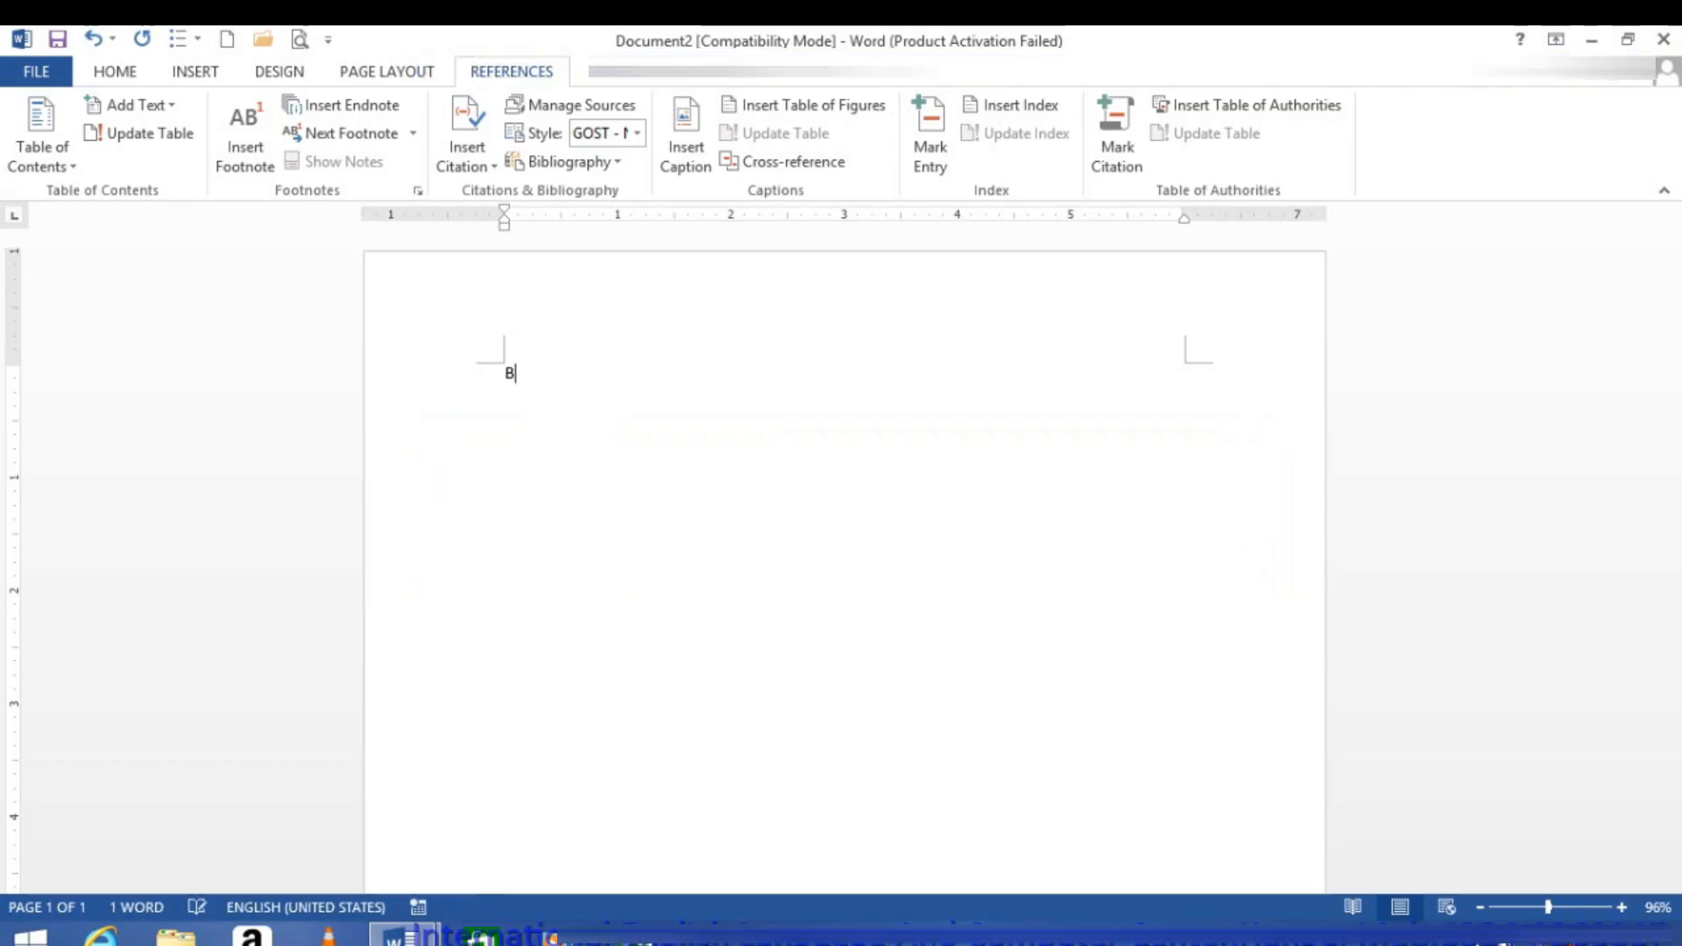
pyautogui.write('OOK1')
pyautogui.press('Return')
pyautogui.write('=RAND')
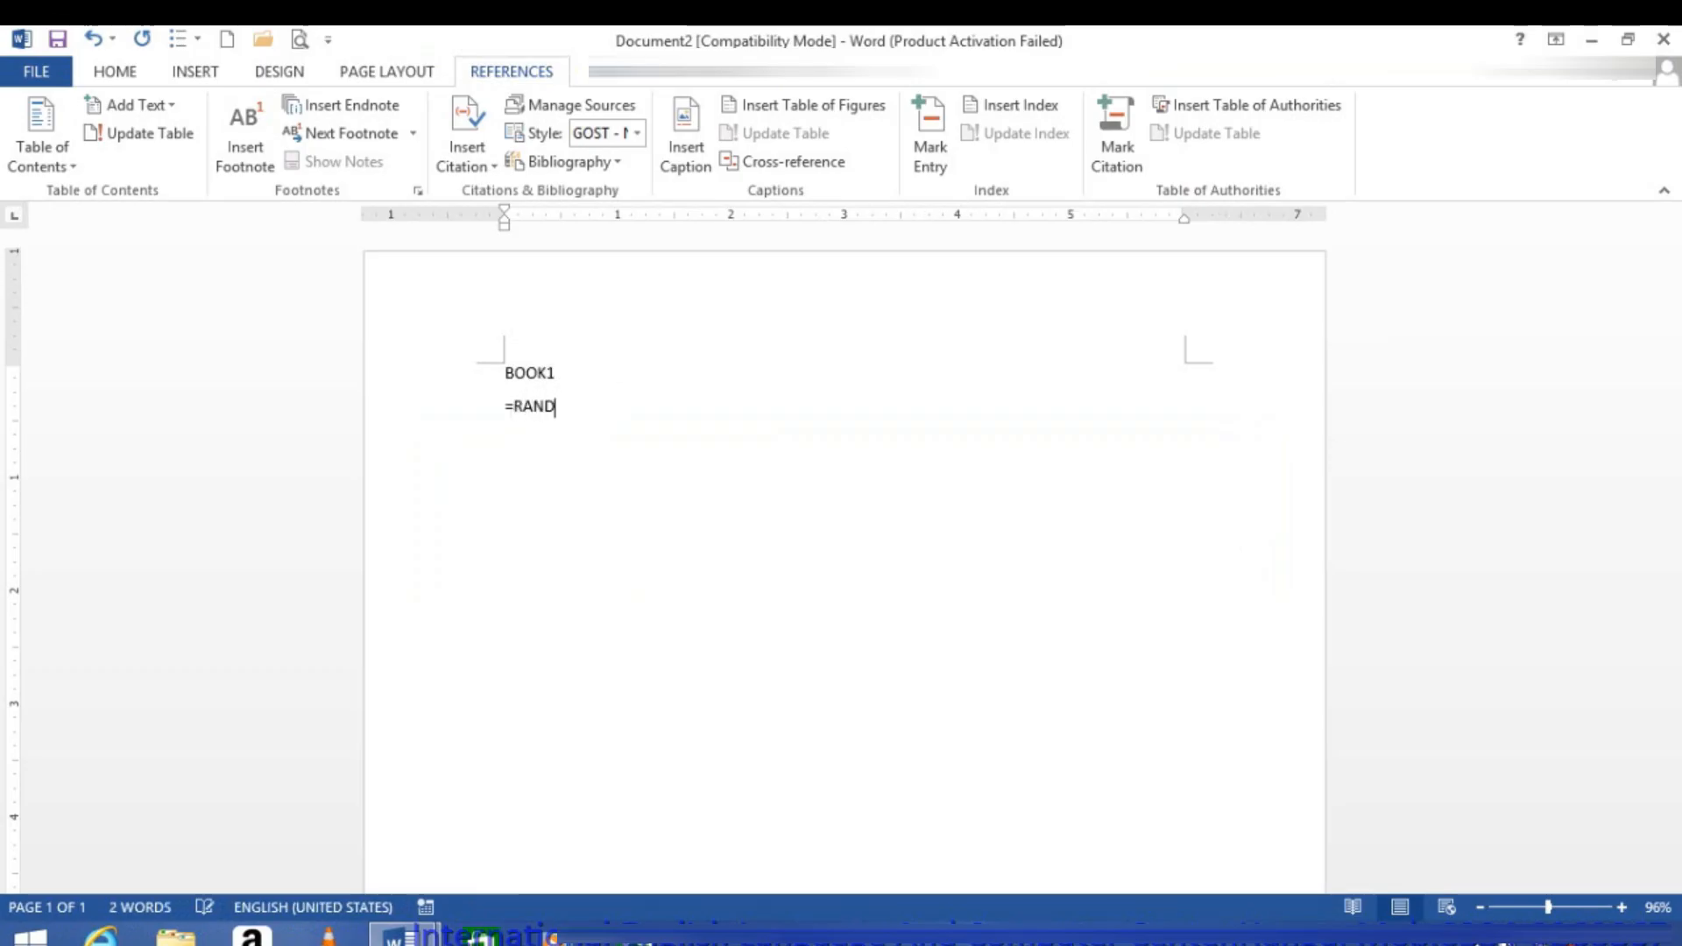
pyautogui.write('()')
pyautogui.press('Return')
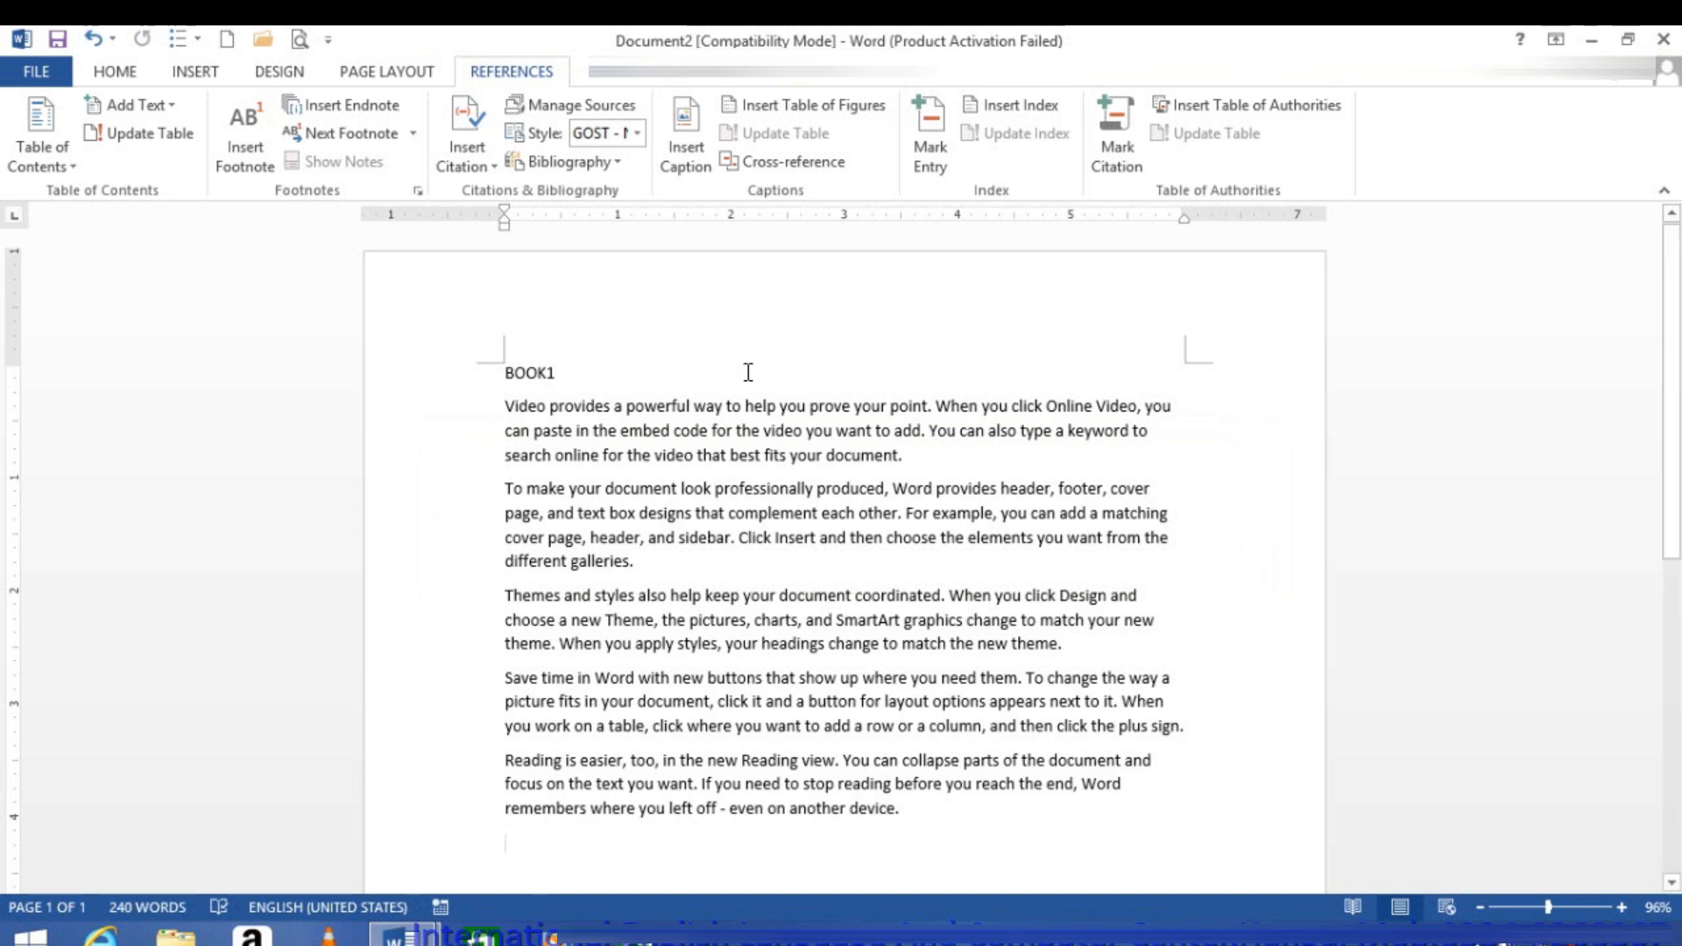
# Step: Apply the Heading 1 style to the BOOK1 title and insert a page break after its last paragraph
pyautogui.click(422, 359)
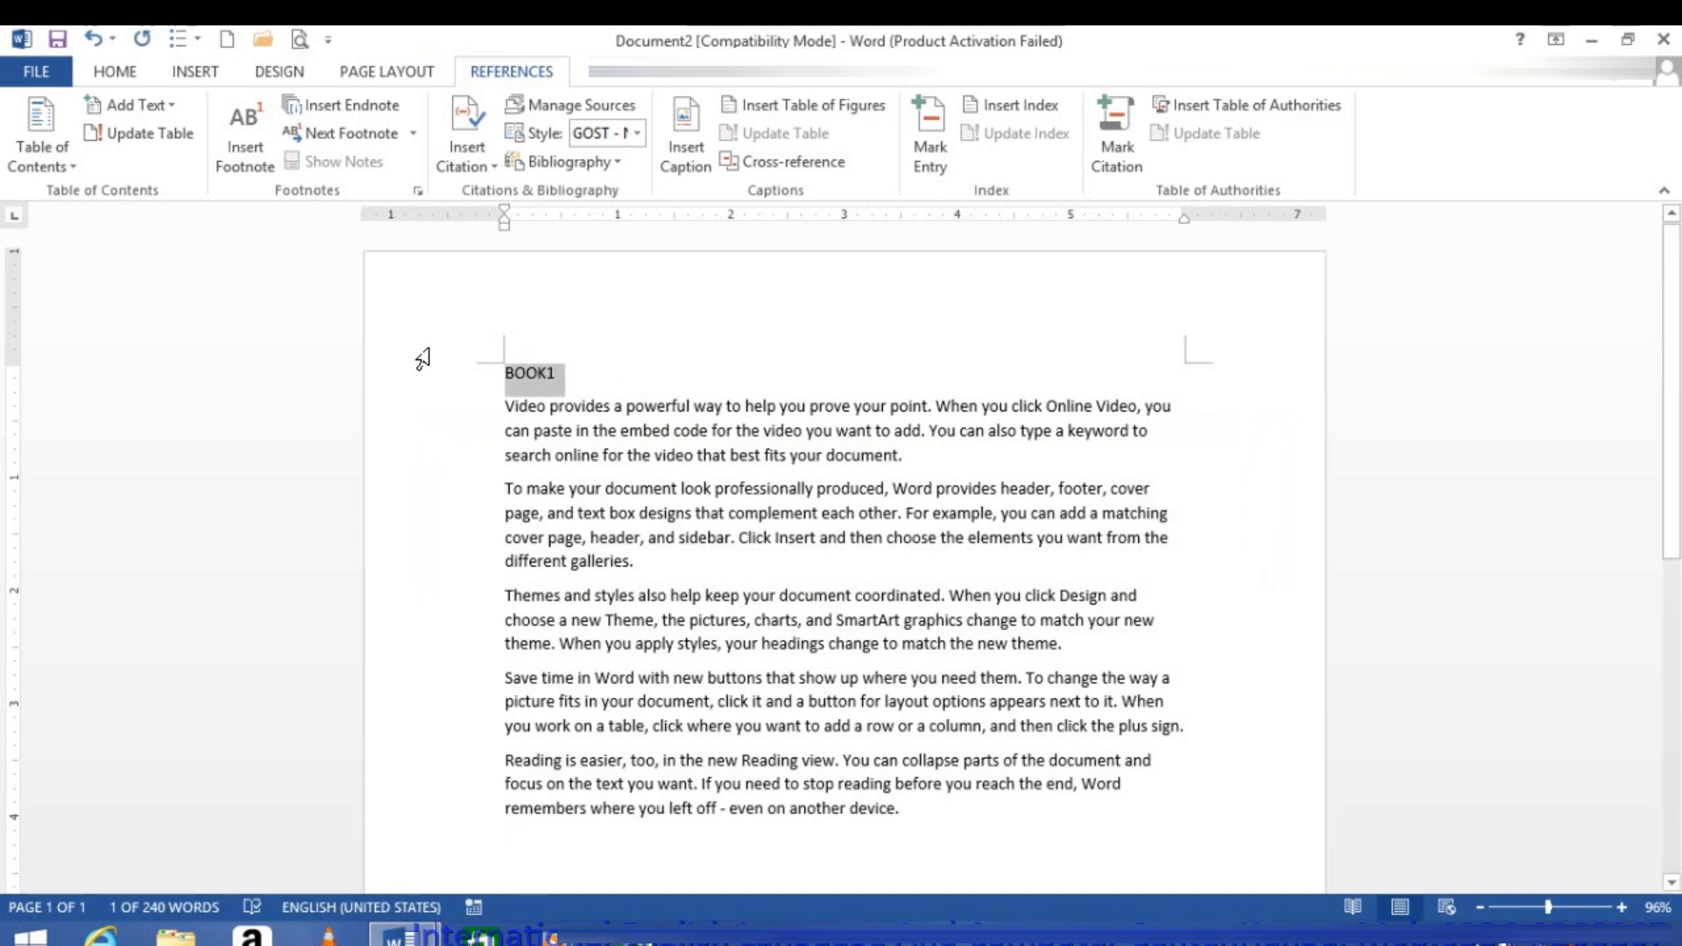
pyautogui.hotkey('ctrl', 'alt', '1')
pyautogui.scroll(-3, 977, 646)
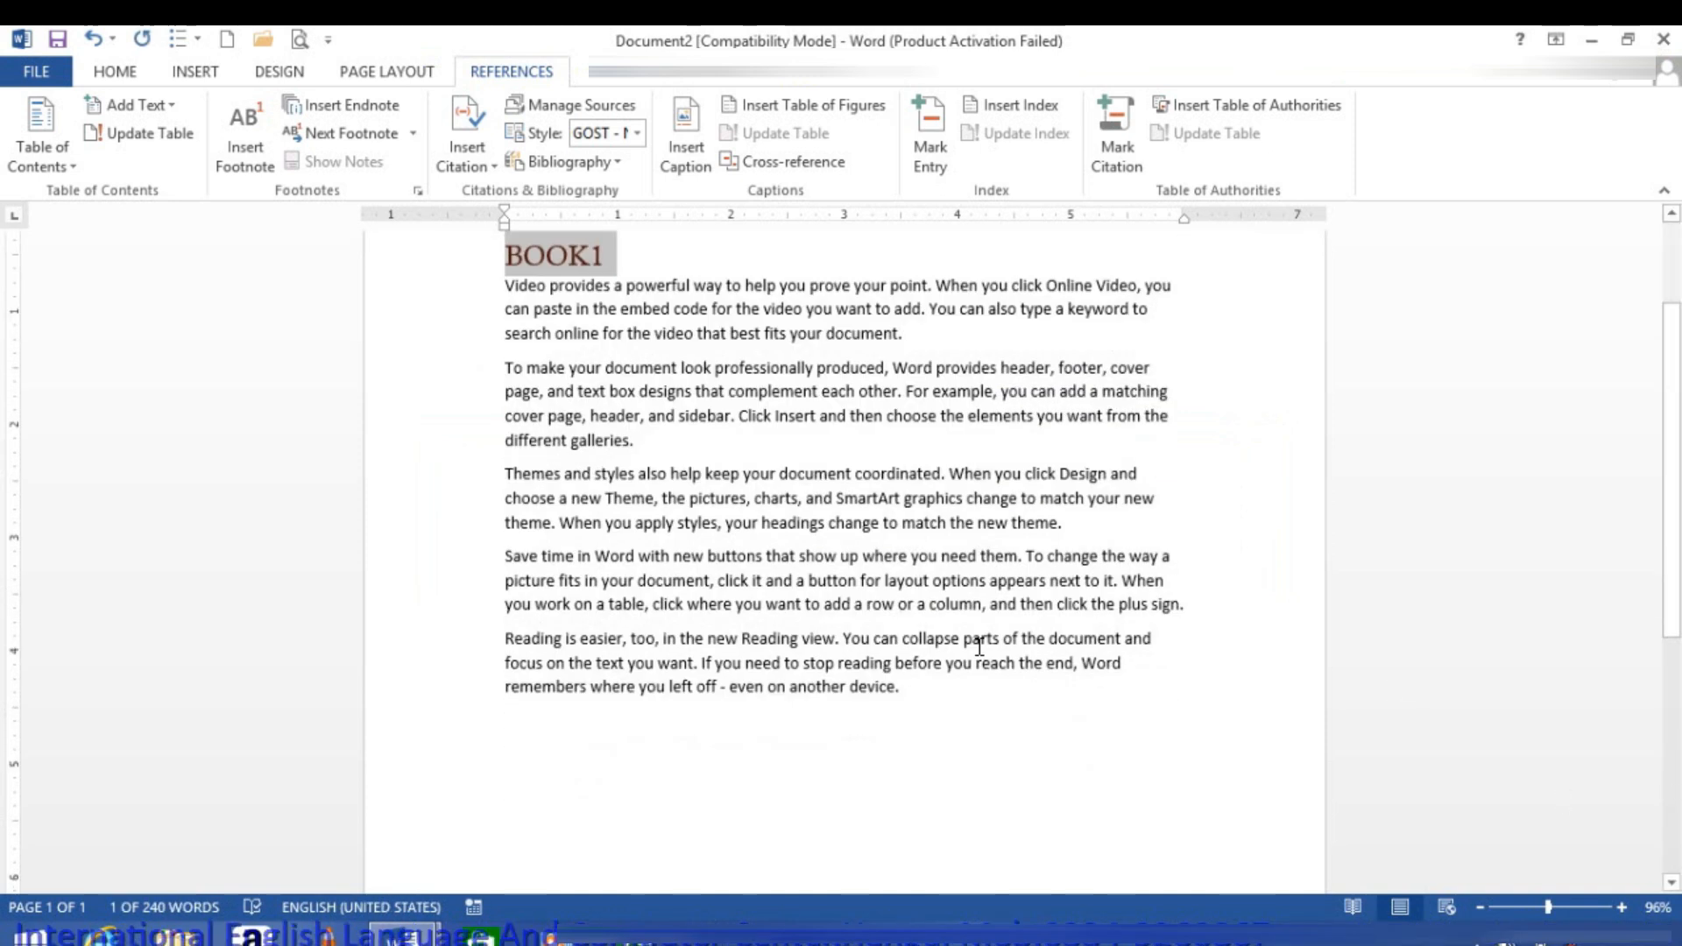
pyautogui.click(956, 695)
pyautogui.hotkey('ctrl', 'Return')
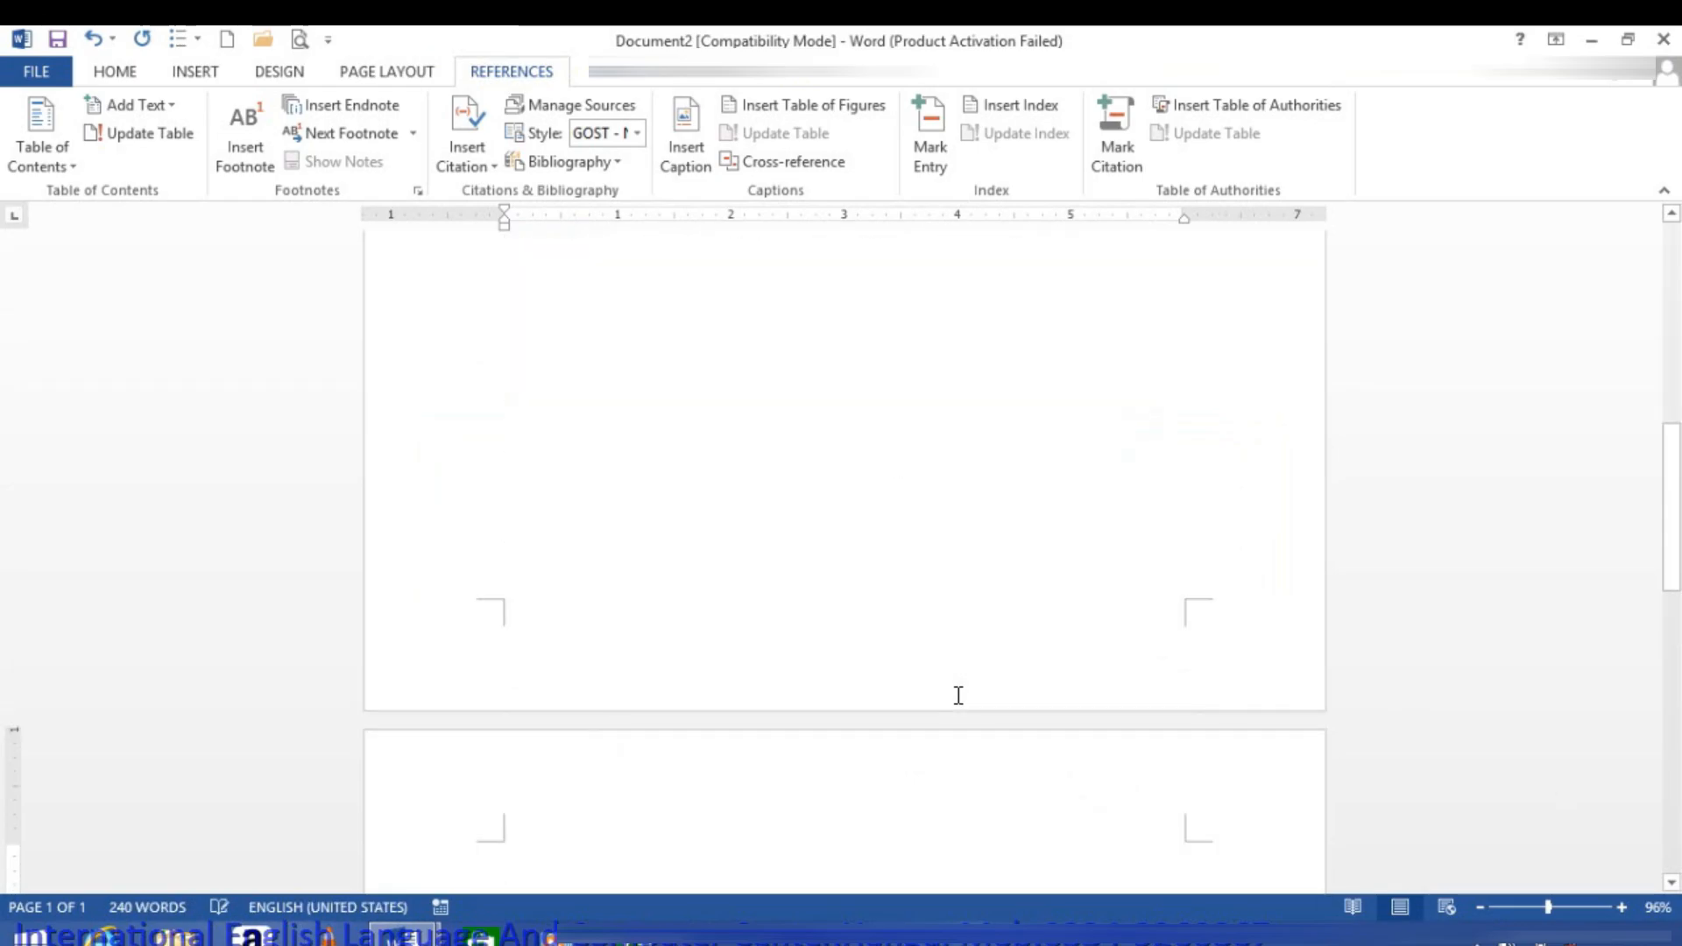
# Step: Enter the title BOOK2 on the second page and generate sample paragraphs beneath it with =RAND()
pyautogui.write('BOOK2')
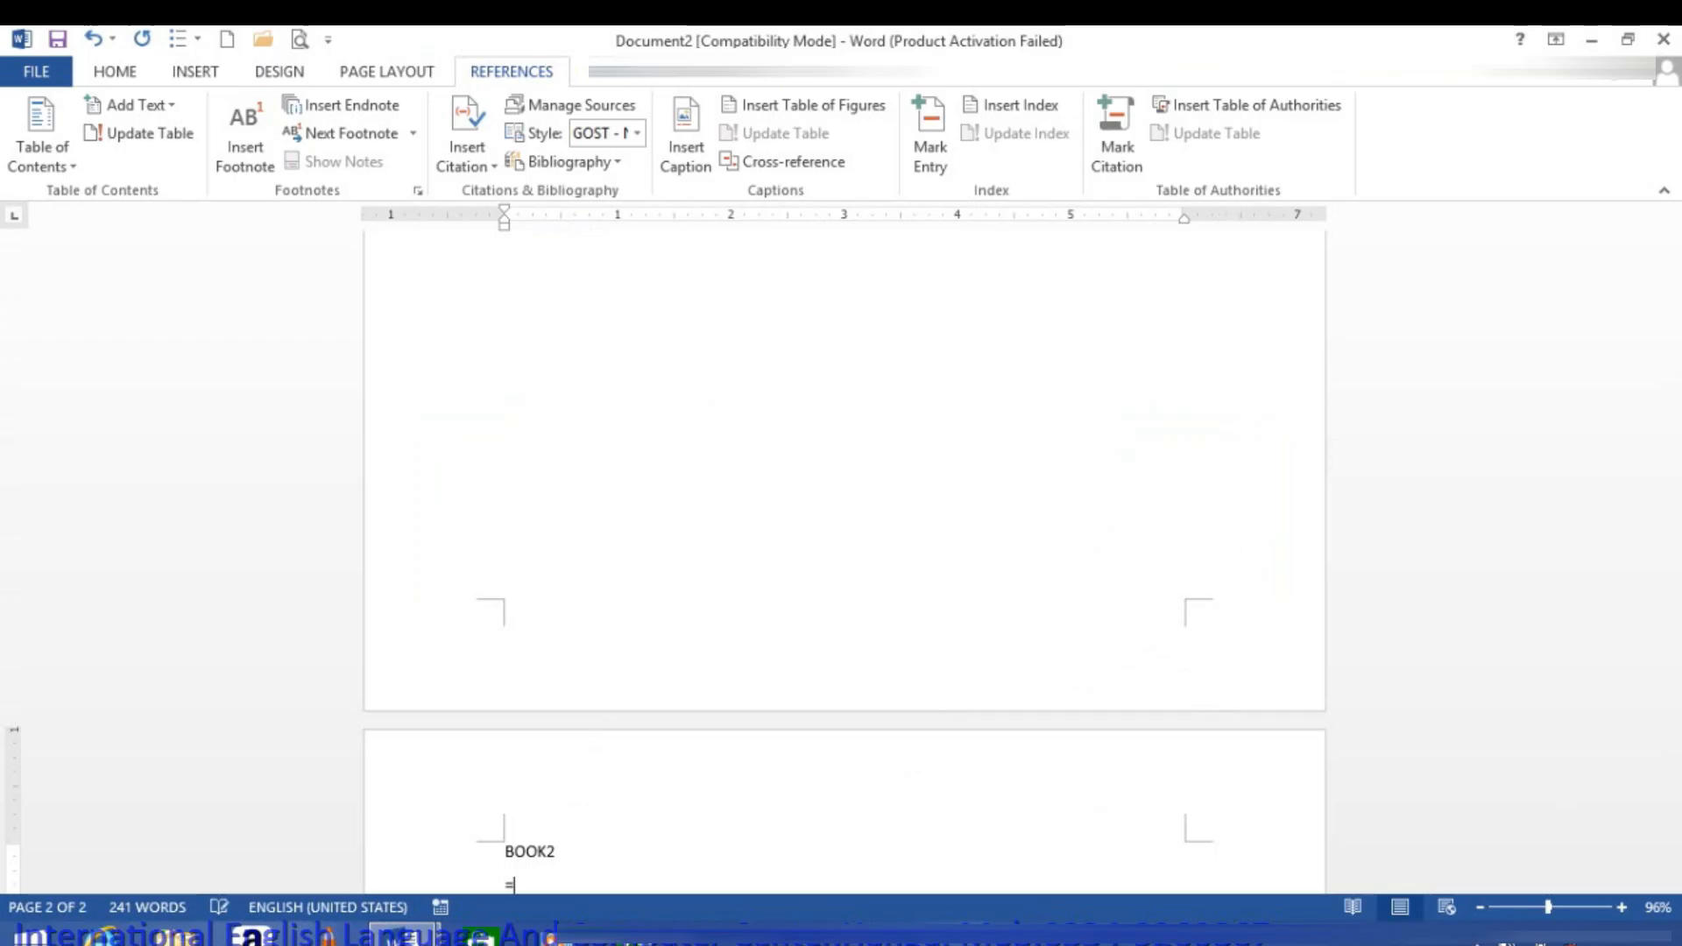
pyautogui.write('AND()')
pyautogui.press('Return')
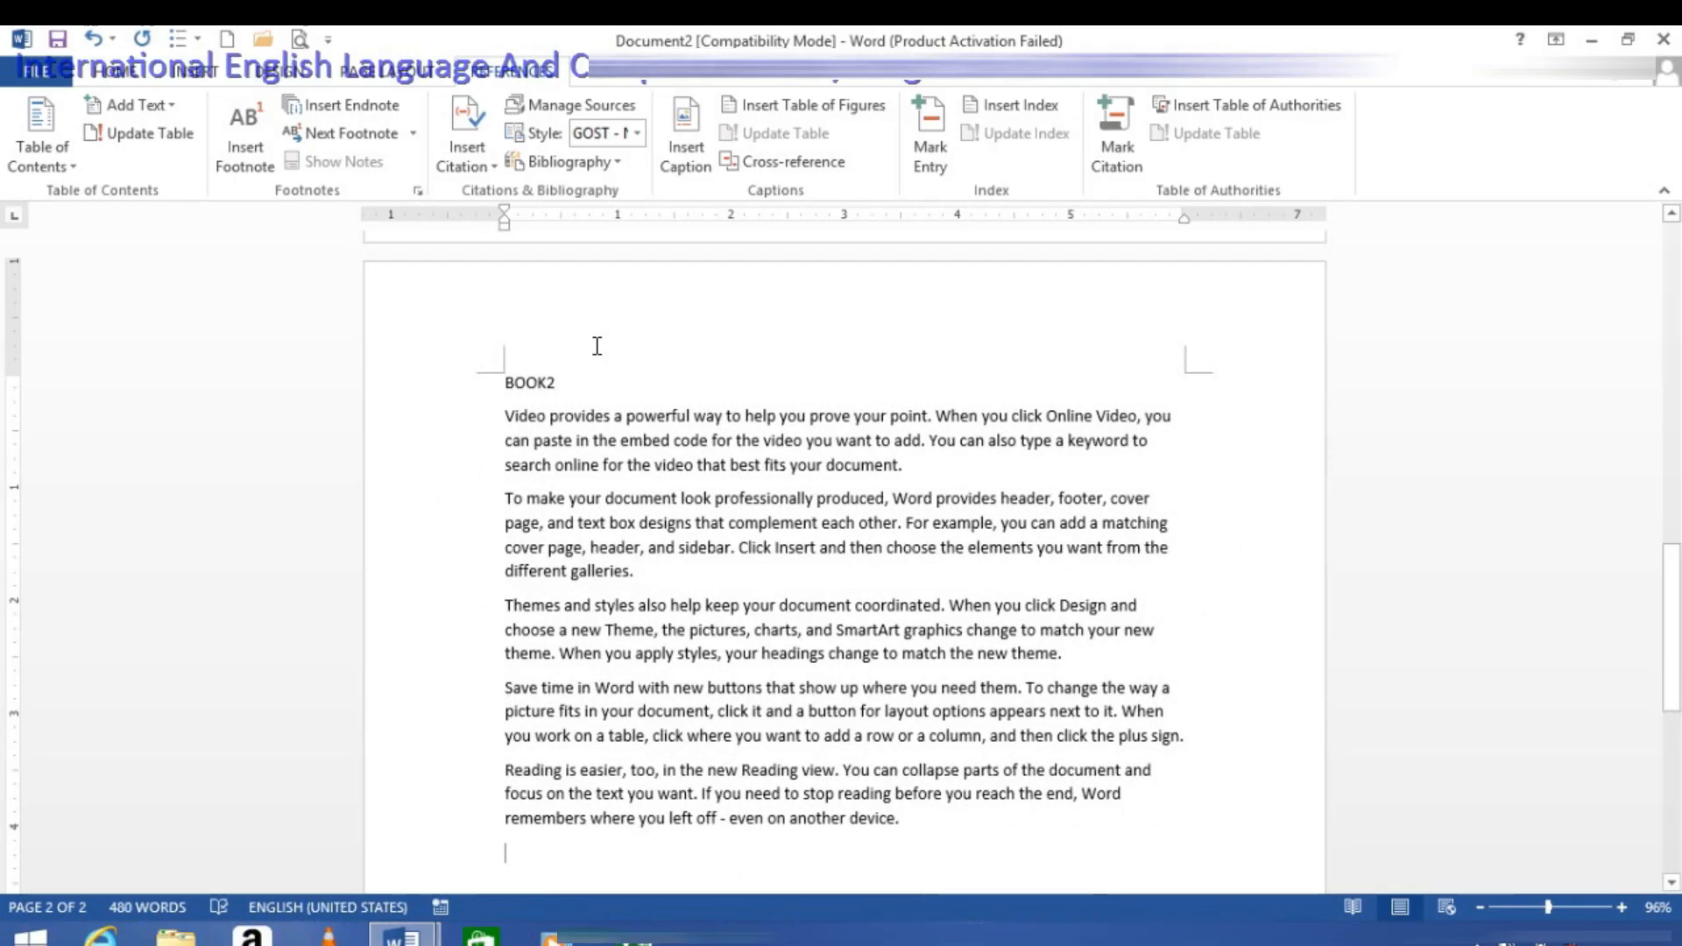
# Step: Apply the Heading 2 style to the BOOK2 title and insert a page break after its sample text
pyautogui.click(427, 366)
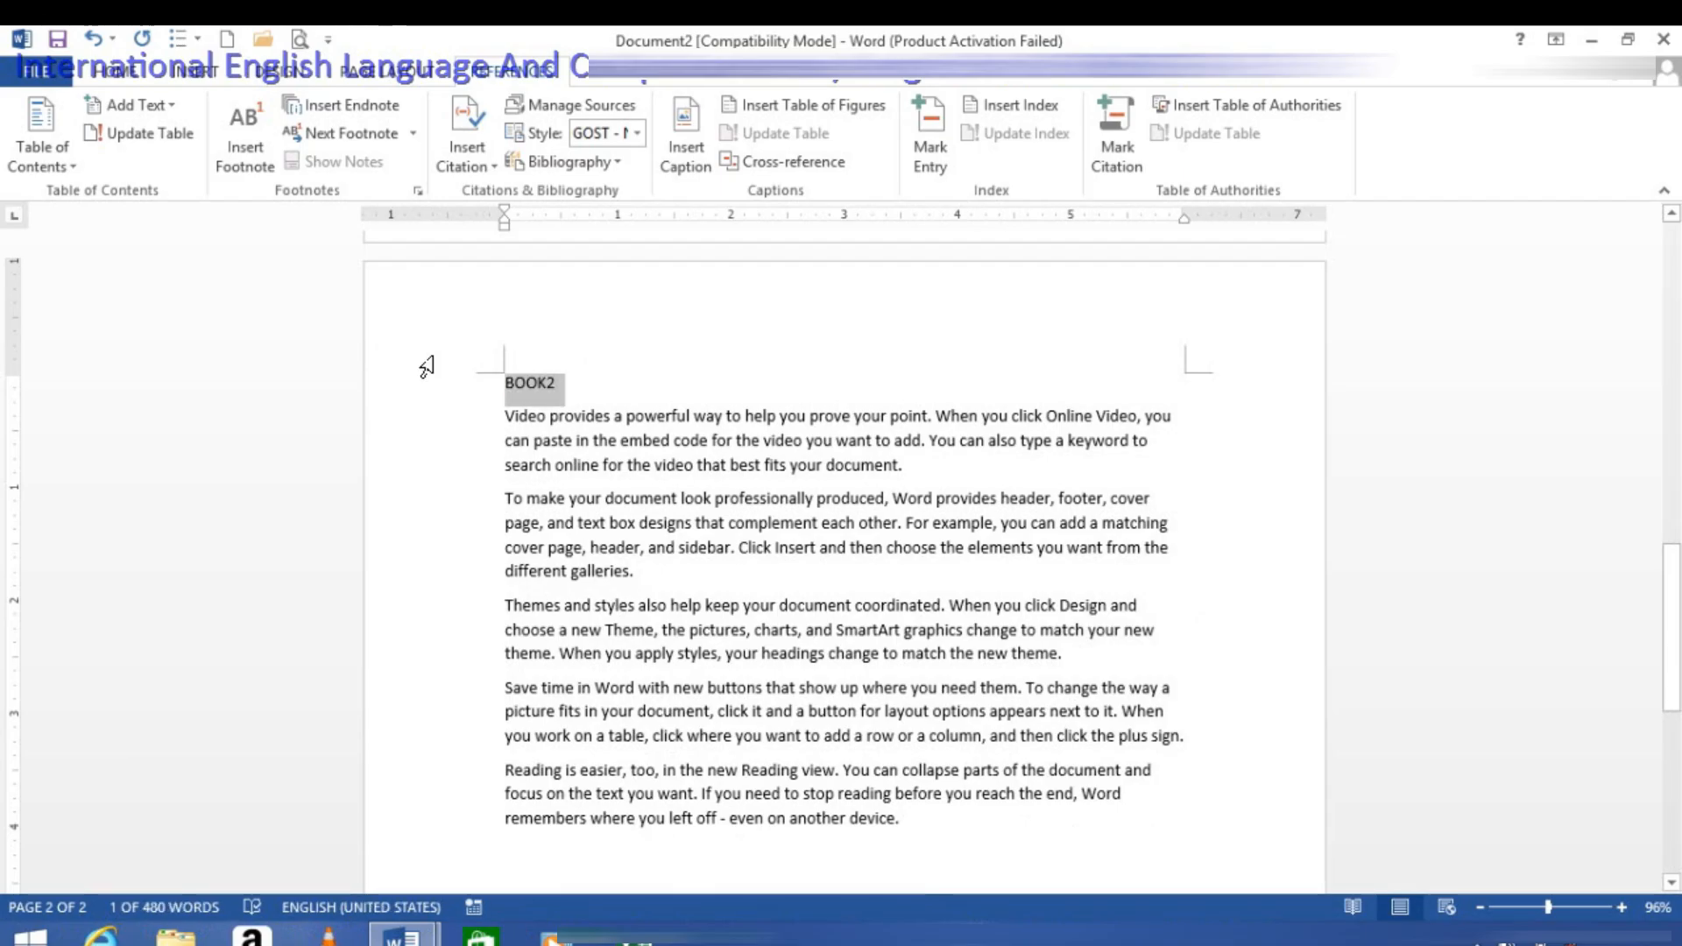
pyautogui.hotkey('ctrl', 'alt', '1')
pyautogui.click(953, 843)
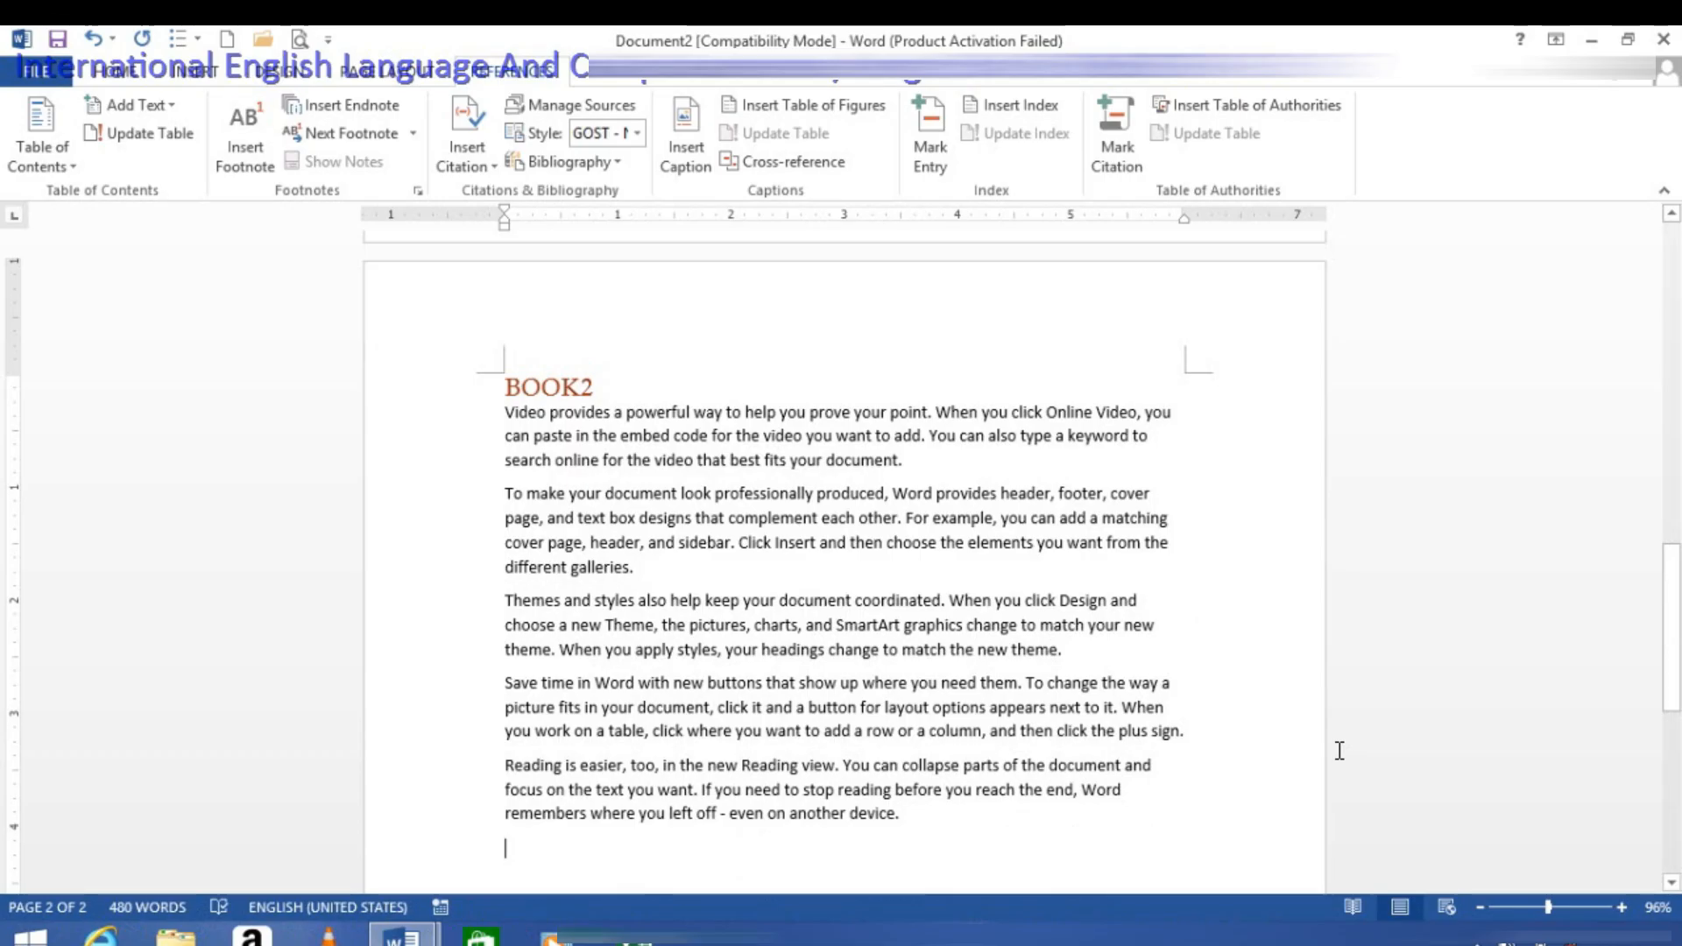
pyautogui.hotkey('ctrl', 'Return')
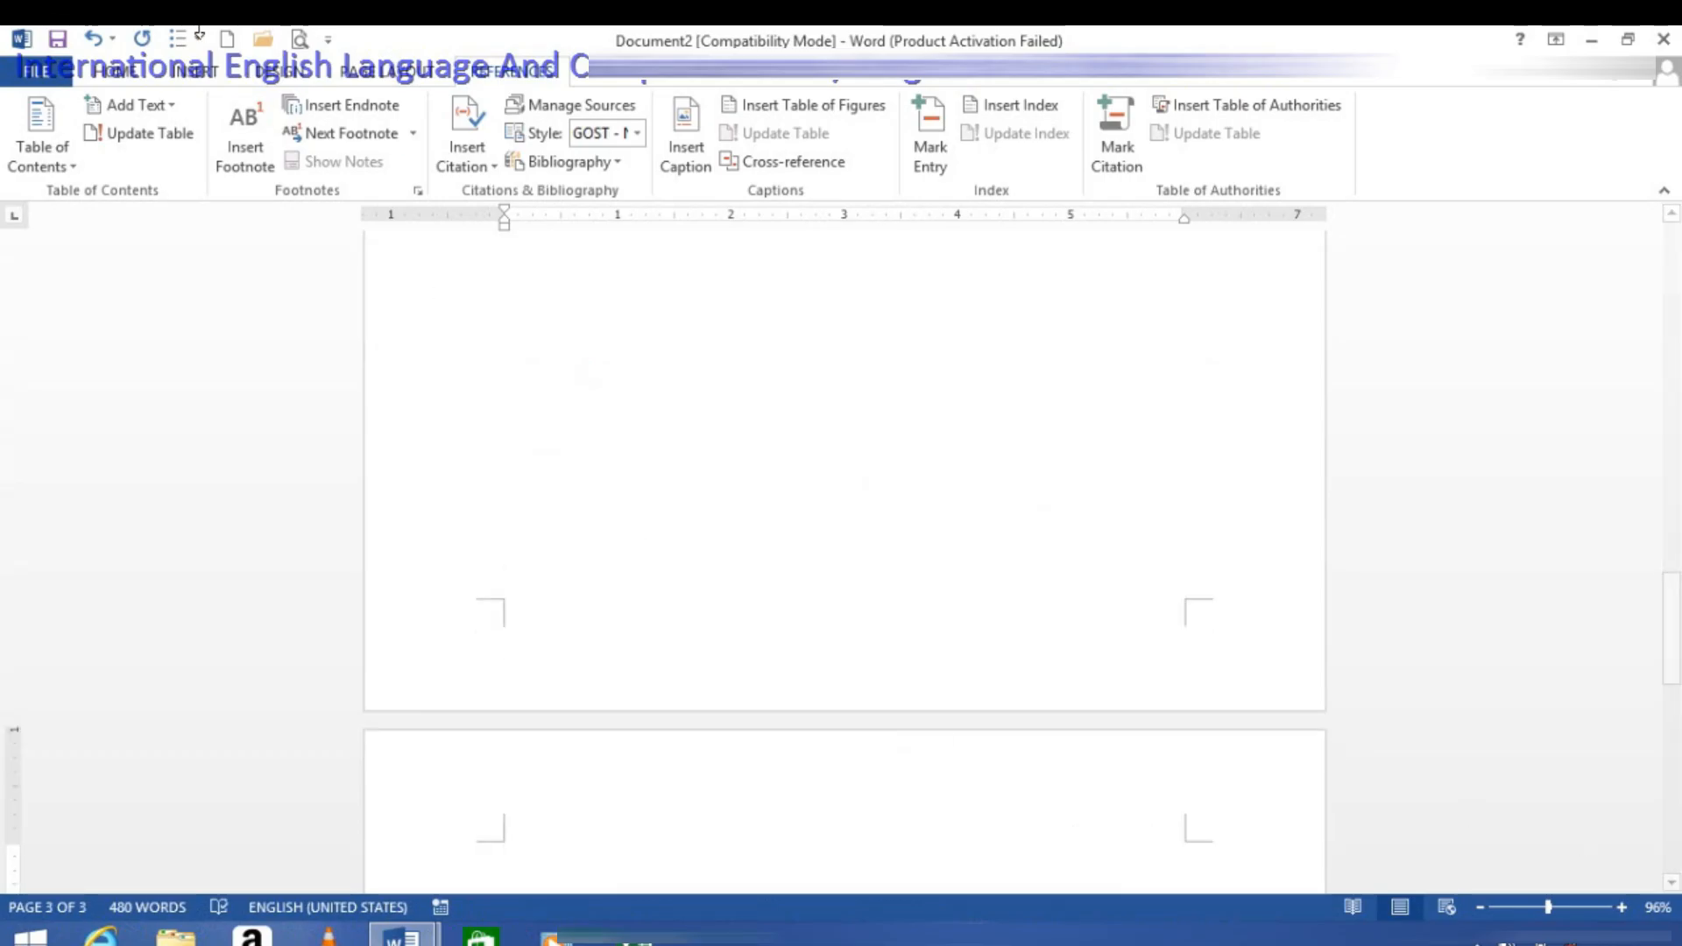
# Step: Insert the Automatic Table 1 table of contents on the empty third page
pyautogui.click(38, 133)
pyautogui.click(226, 326)
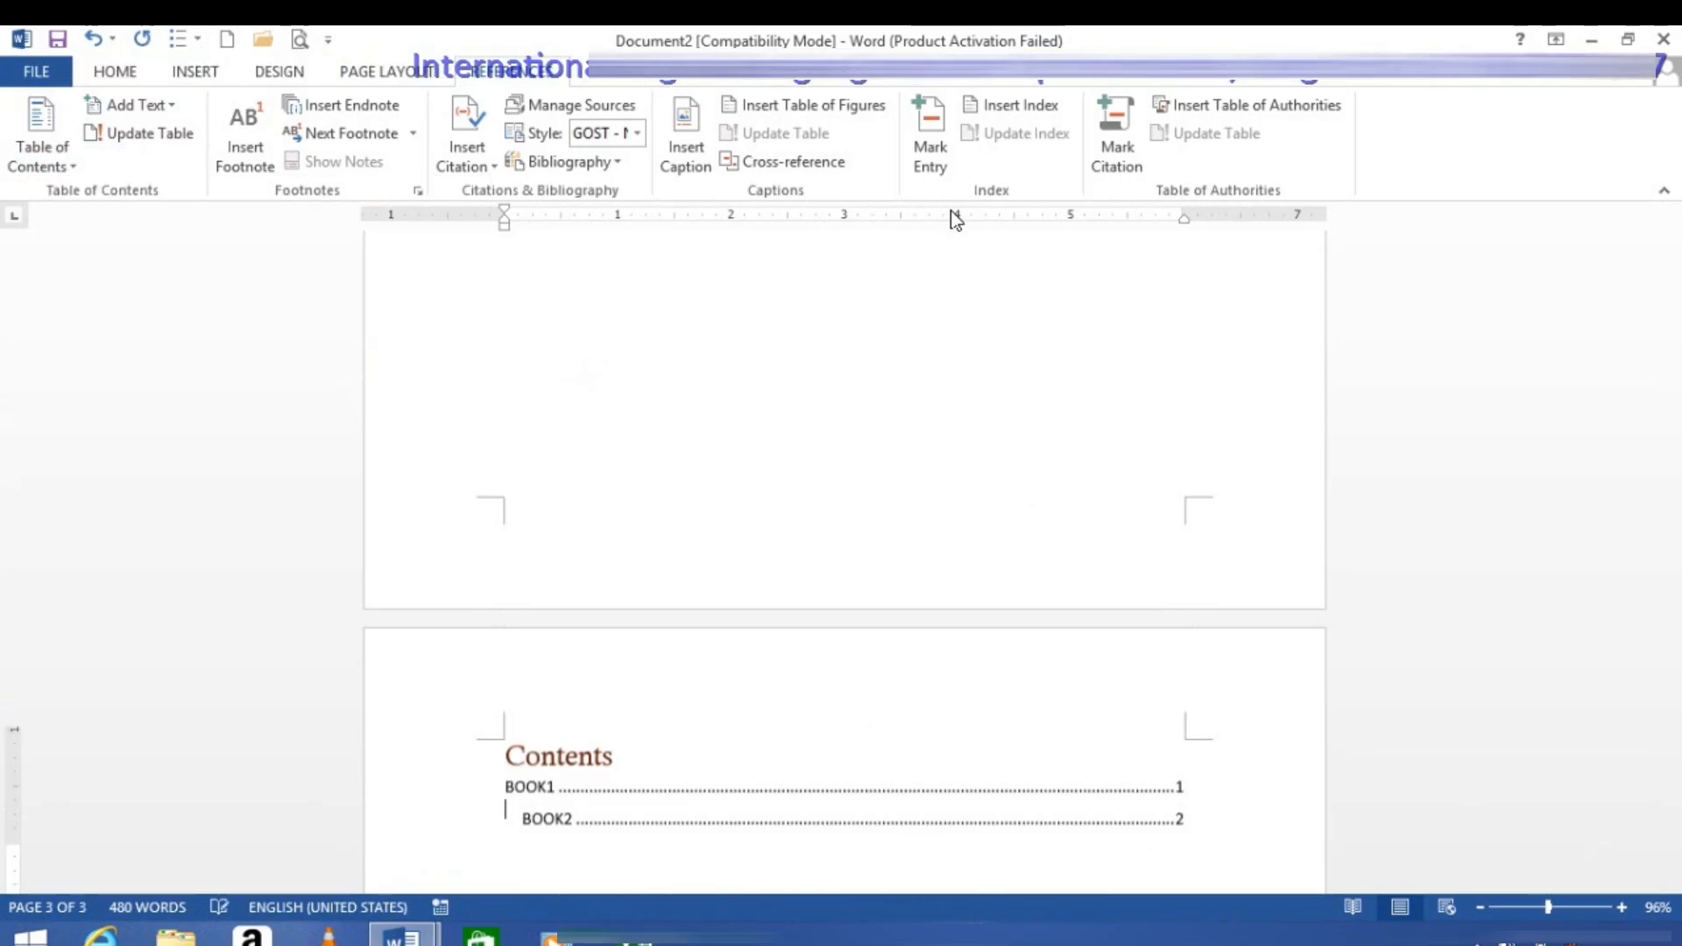
pyautogui.scroll(4, 773, 635)
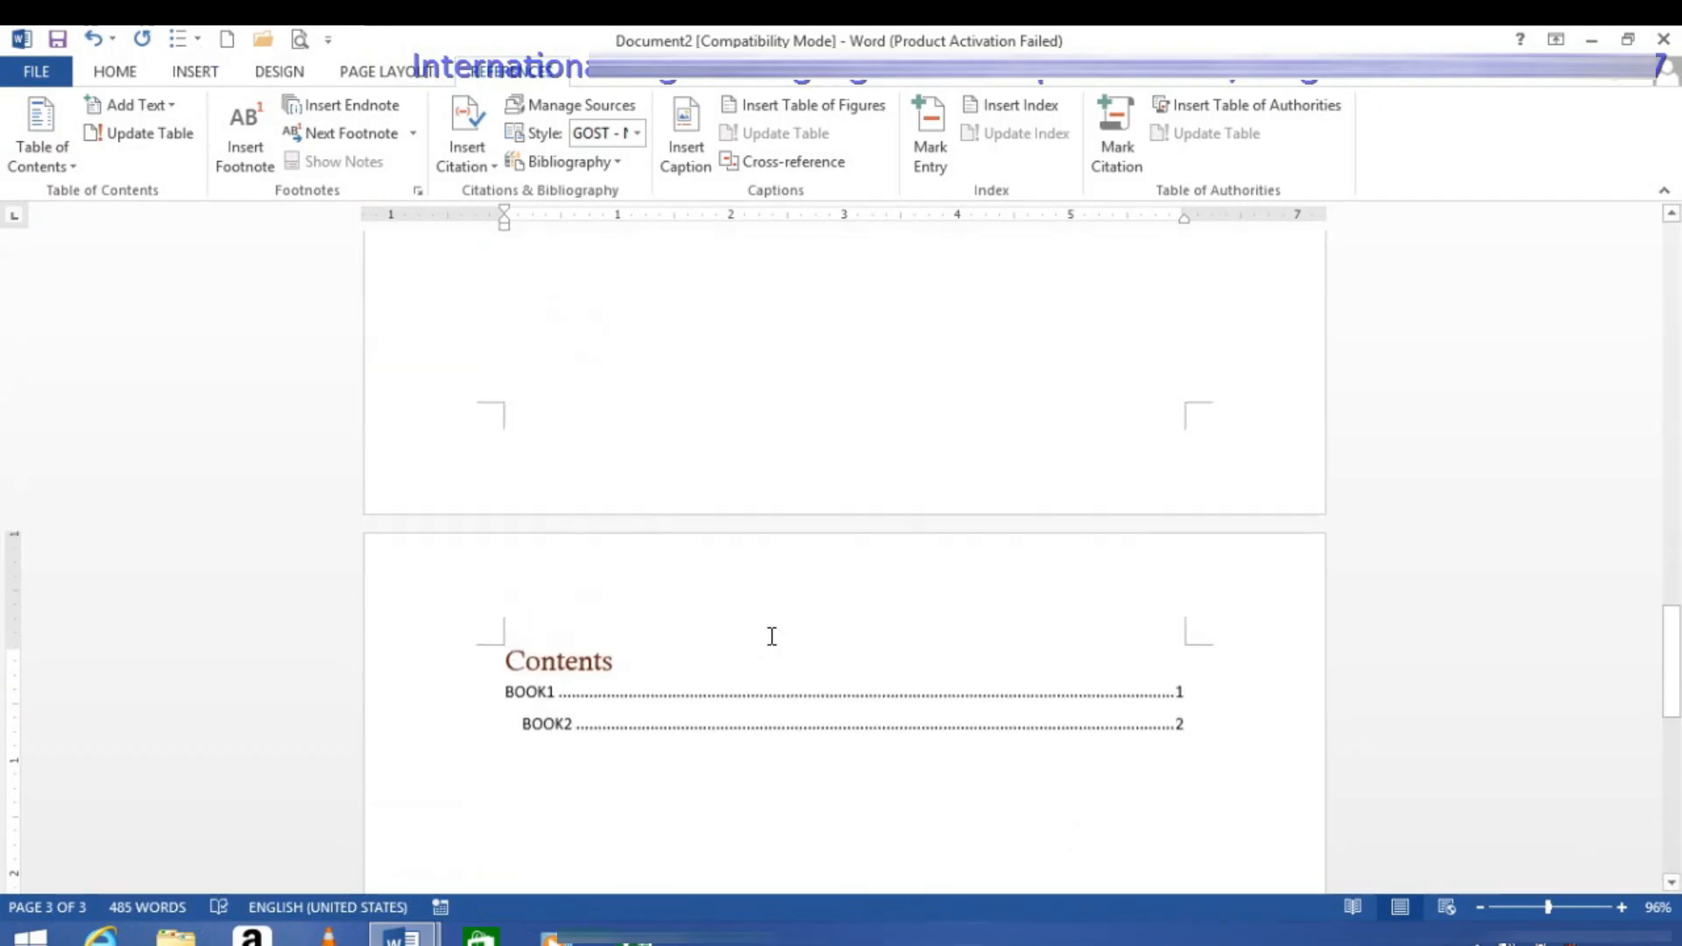
pyautogui.click(494, 660)
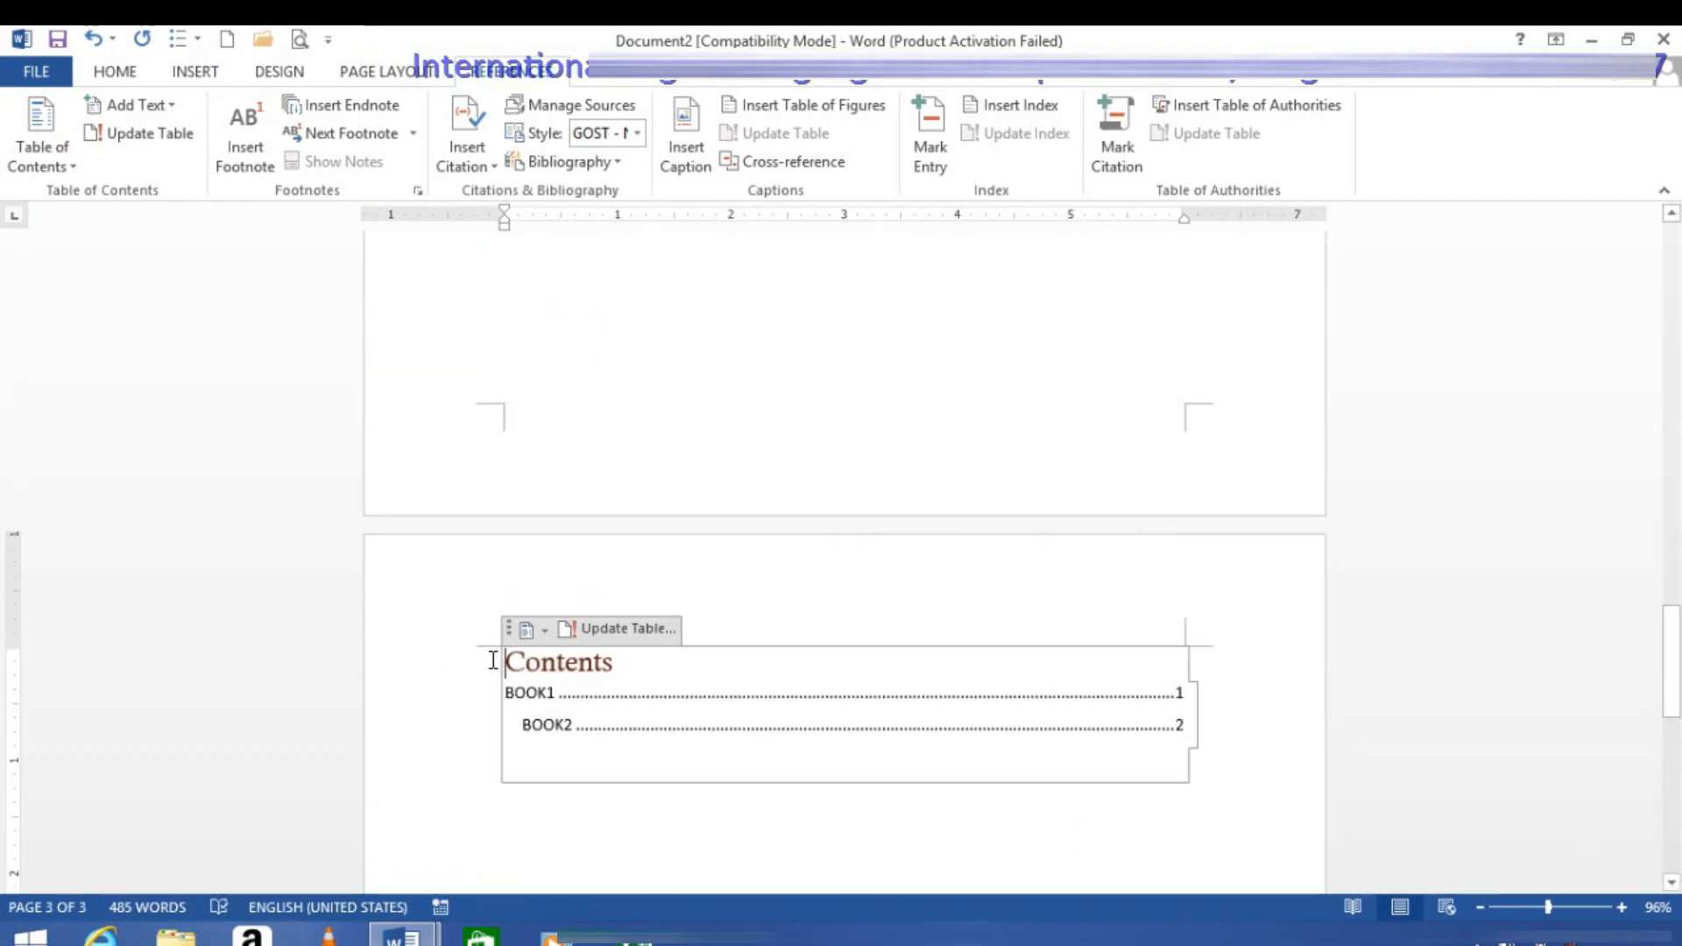
# Step: Insert a page break directly before the Contents heading so the table of contents starts on the fourth page
pyautogui.scroll(3, 491, 661)
pyautogui.hotkey('ctrl', 'Return')
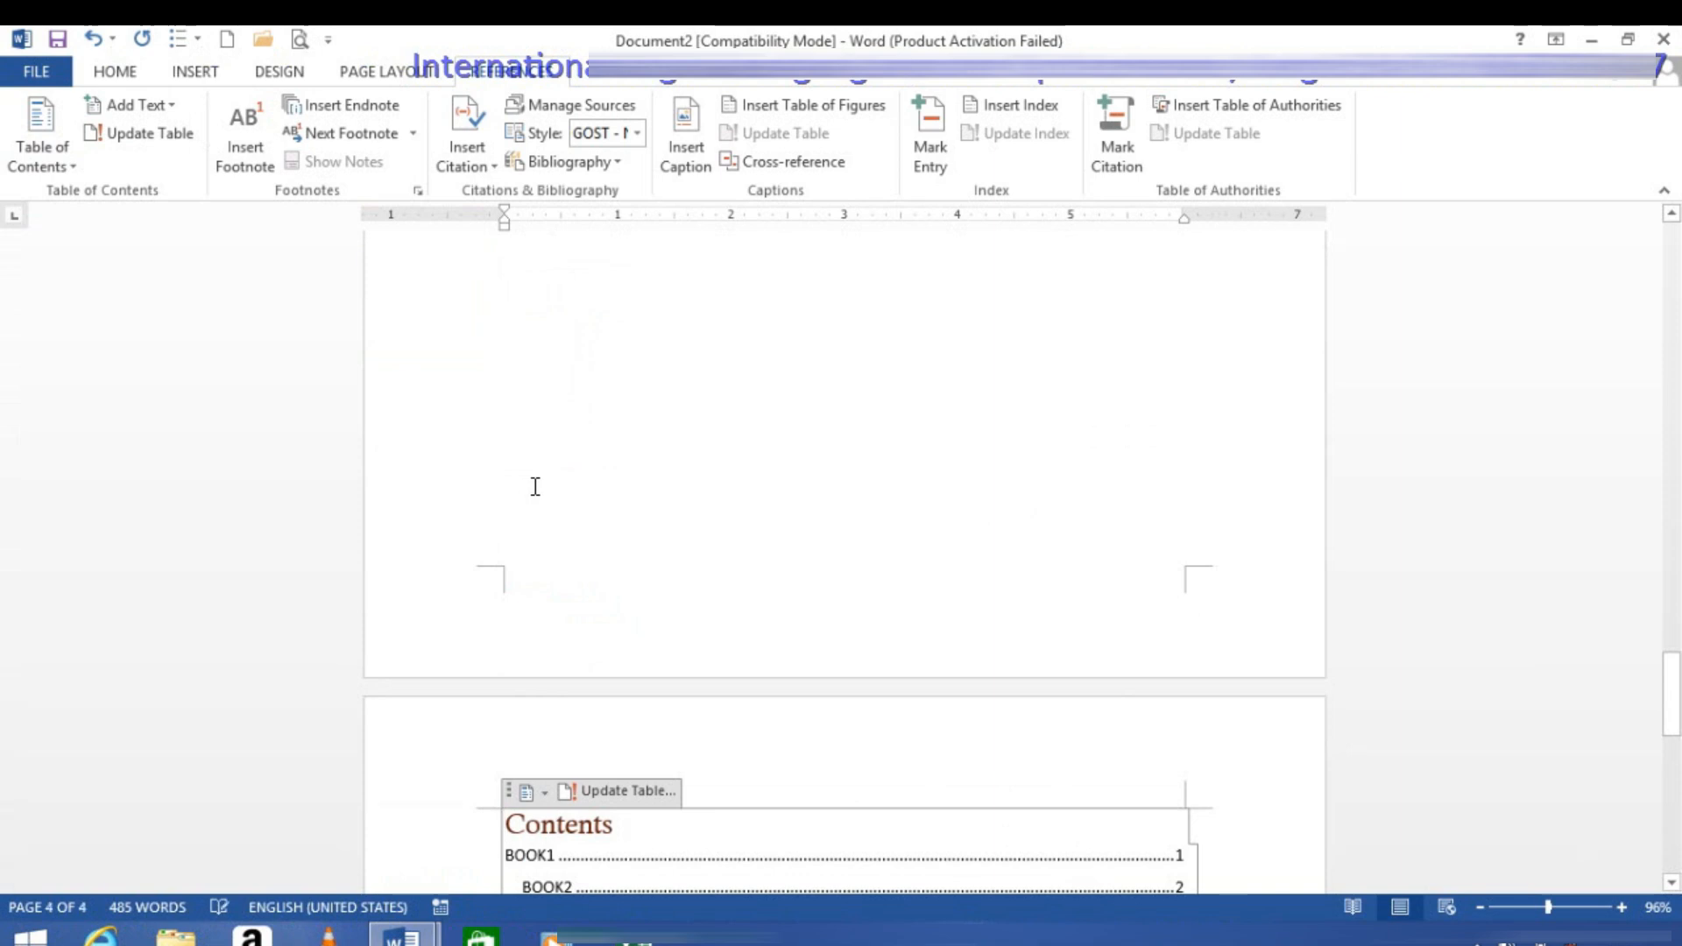
pyautogui.scroll(10, 553, 470)
pyautogui.scroll(-3, 552, 474)
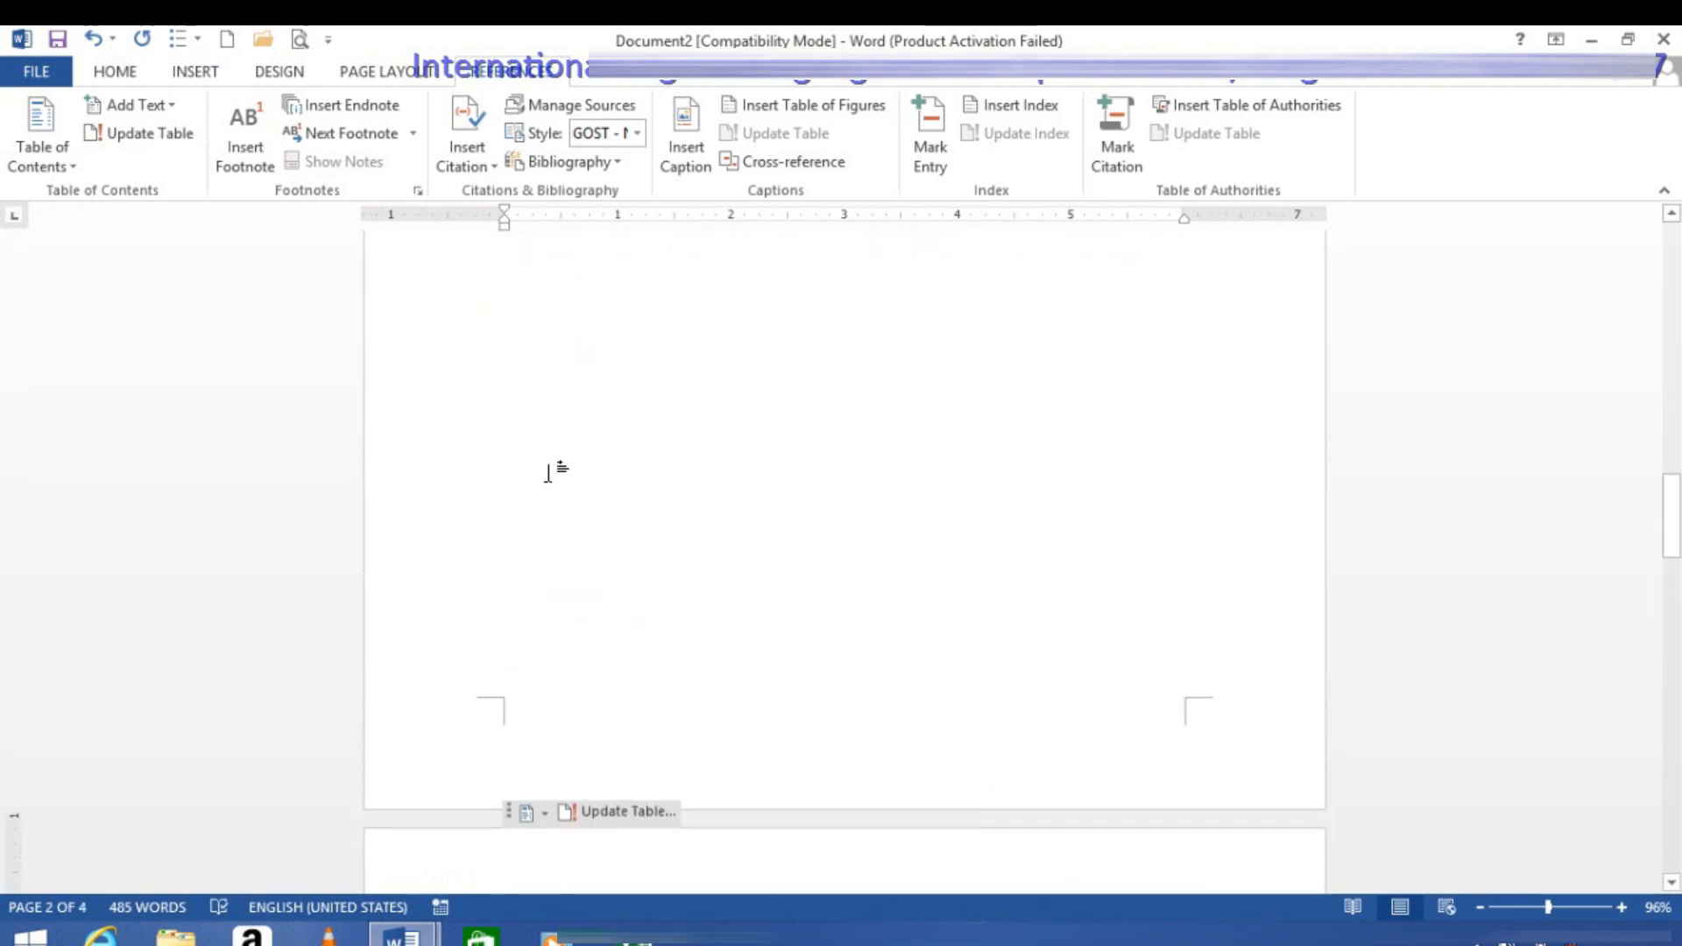
pyautogui.scroll(-2, 563, 630)
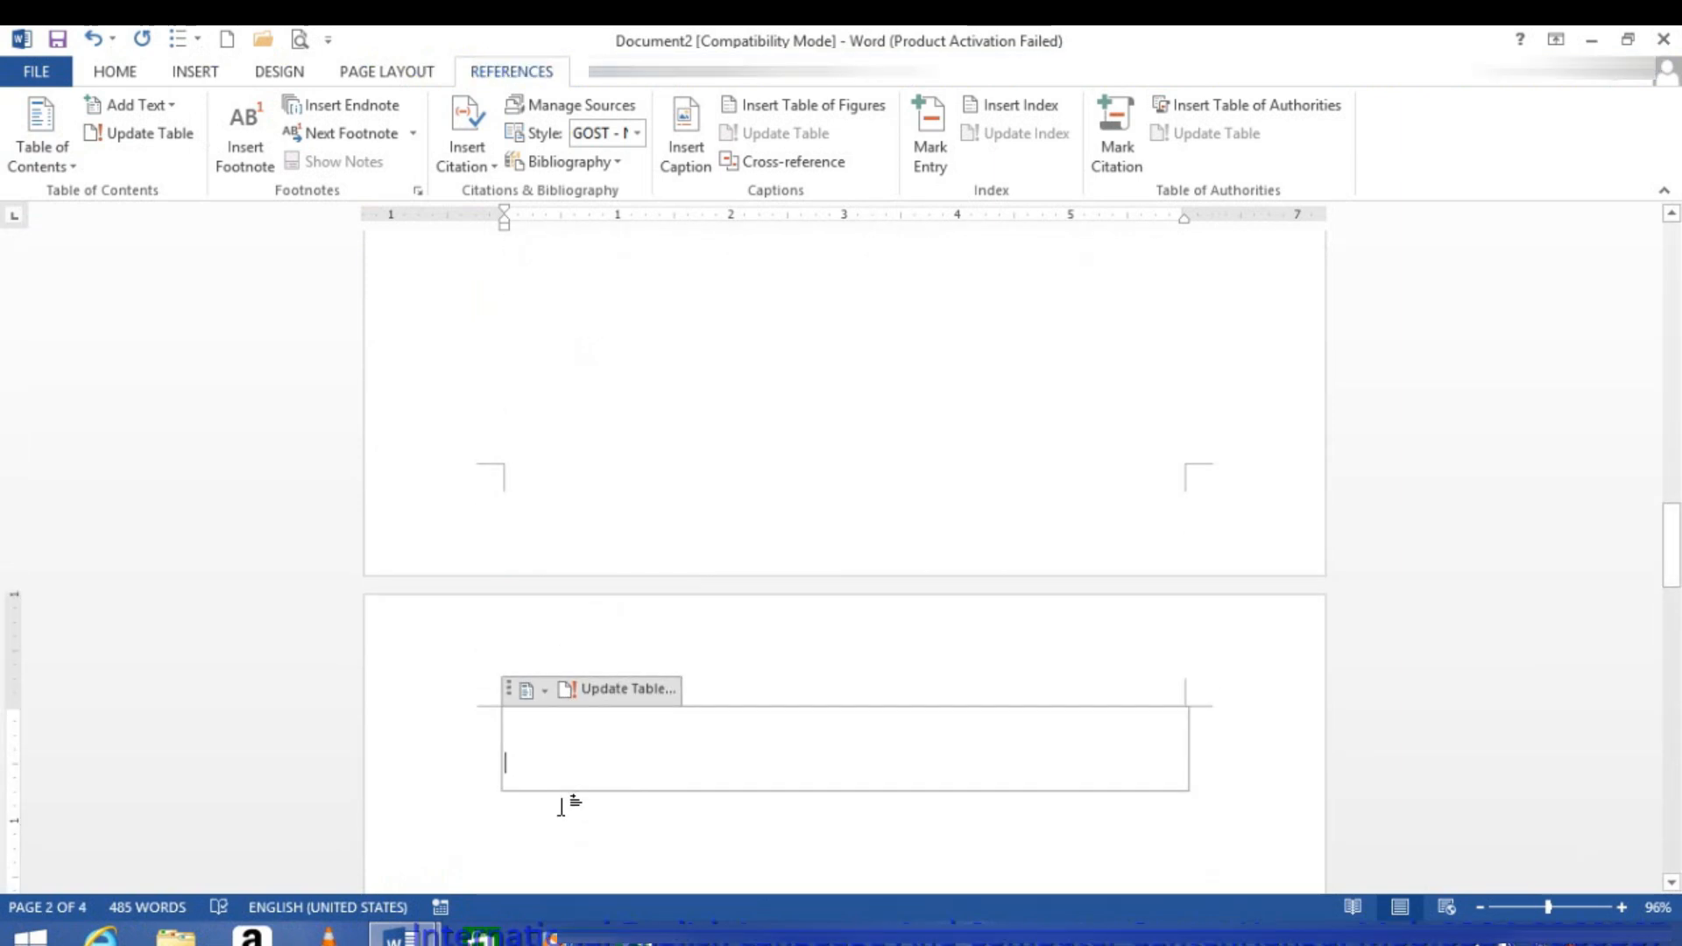
pyautogui.hotkey('ctrl', 'z')
# Step: Review the BOOK1 and BOOK2 headings and the pages leading up to the table of contents
pyautogui.scroll(-3, 586, 723)
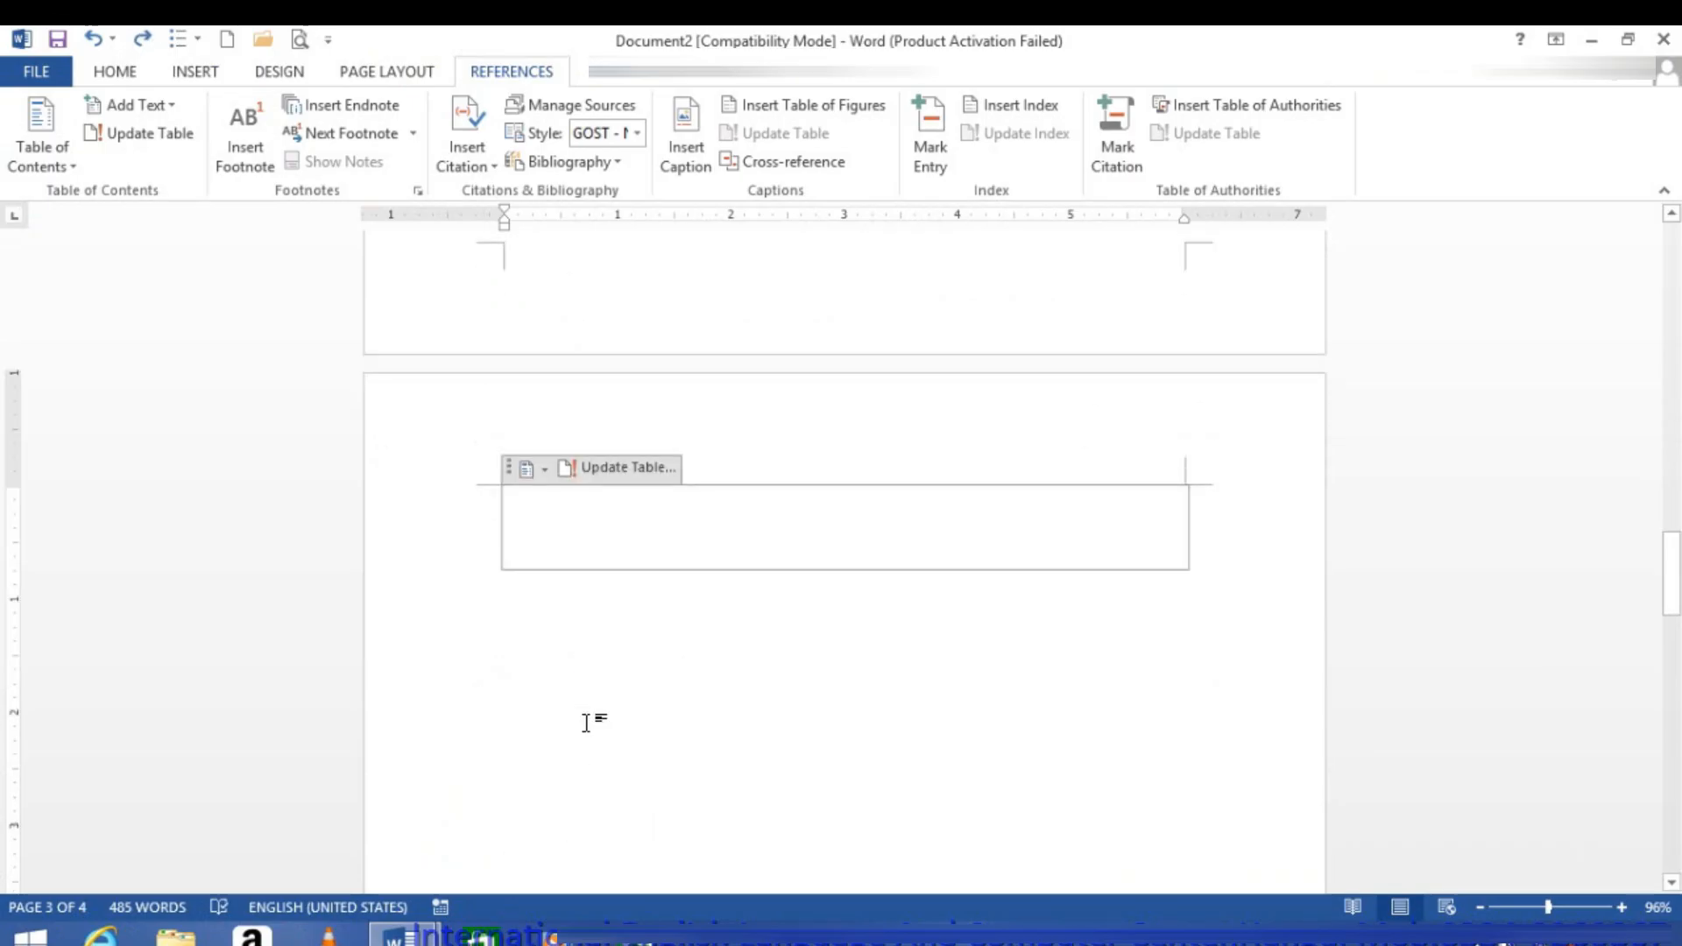
pyautogui.scroll(10, 589, 718)
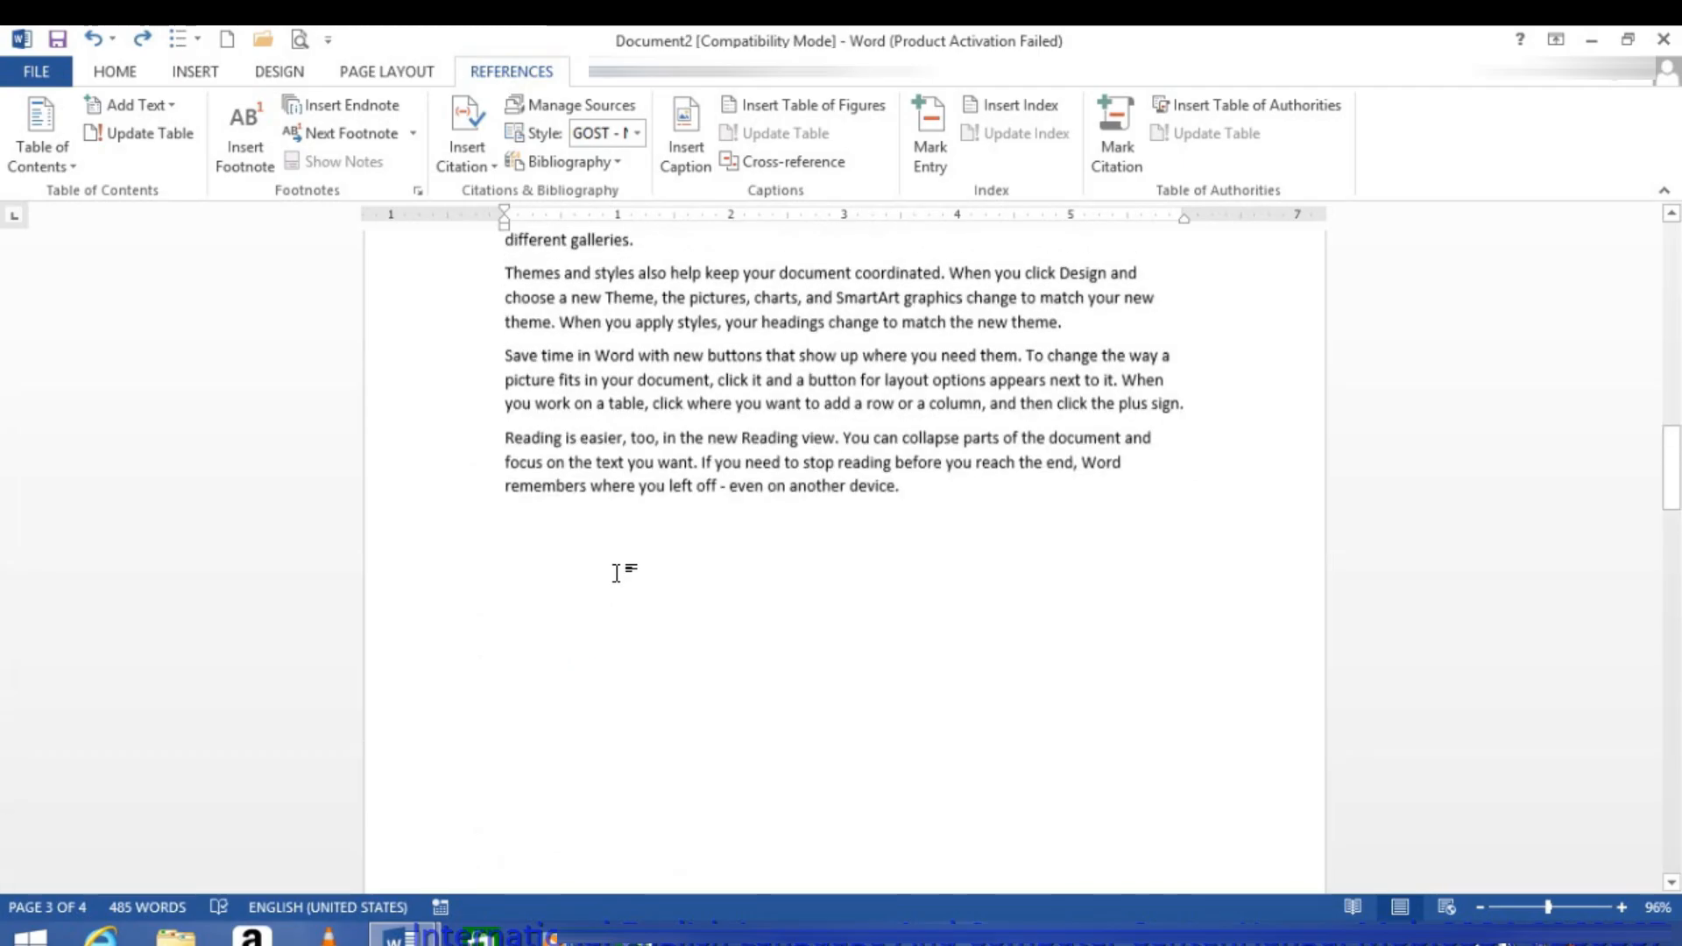
pyautogui.scroll(18, 616, 573)
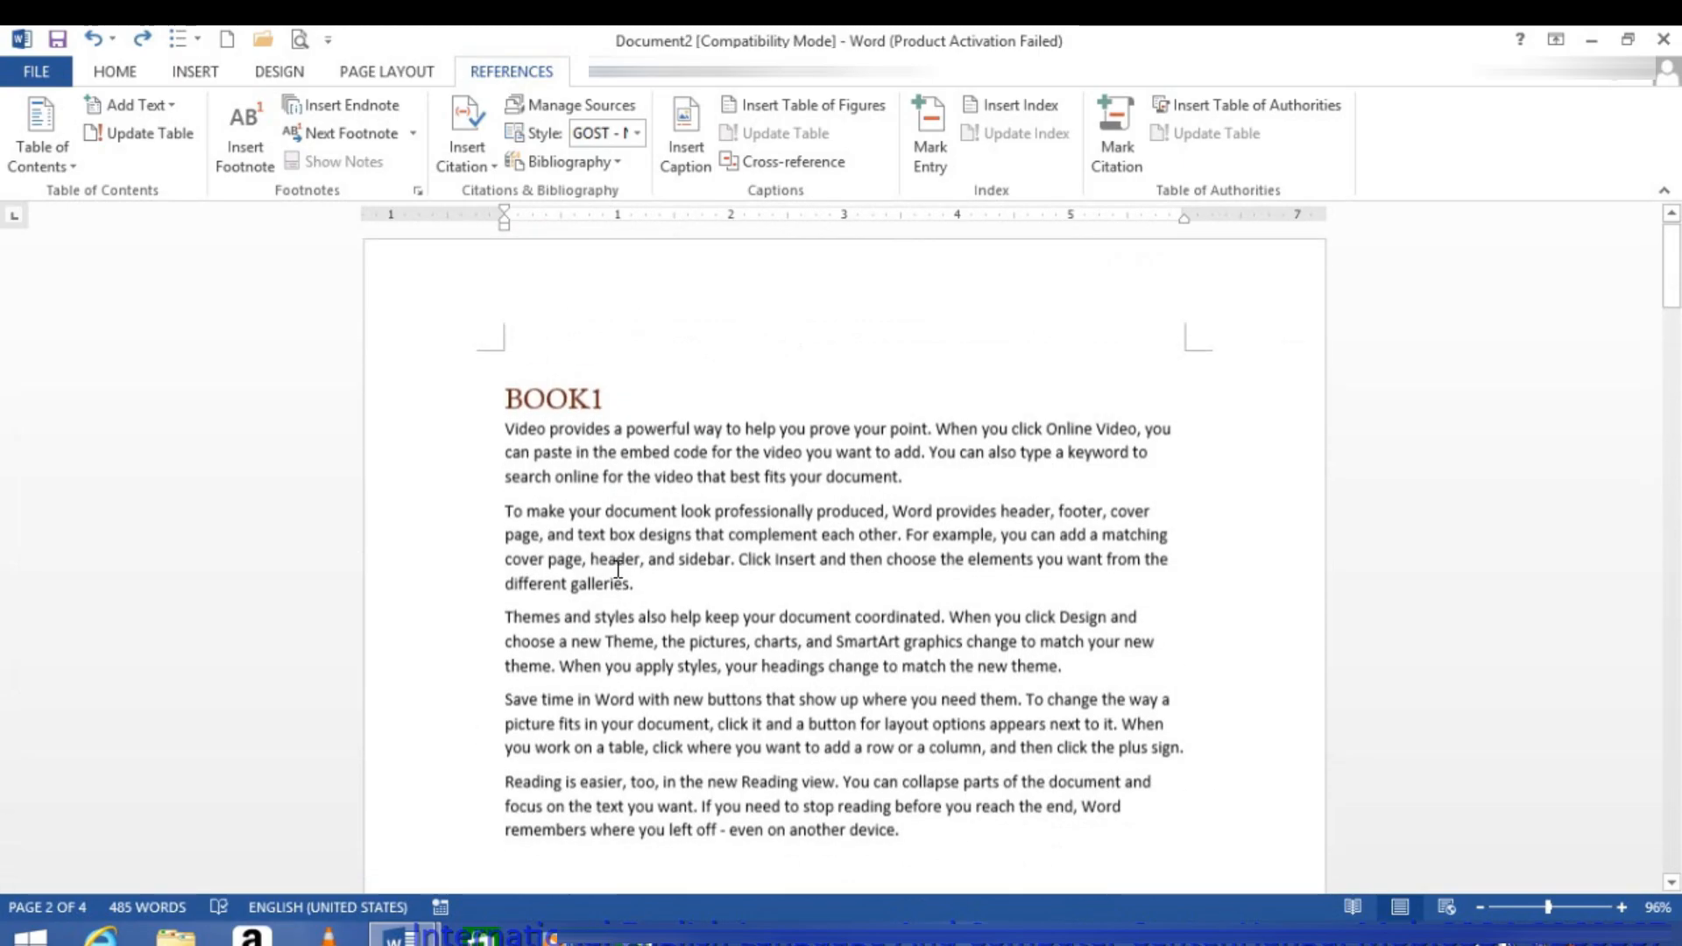
pyautogui.click(491, 409)
pyautogui.scroll(-15, 504, 438)
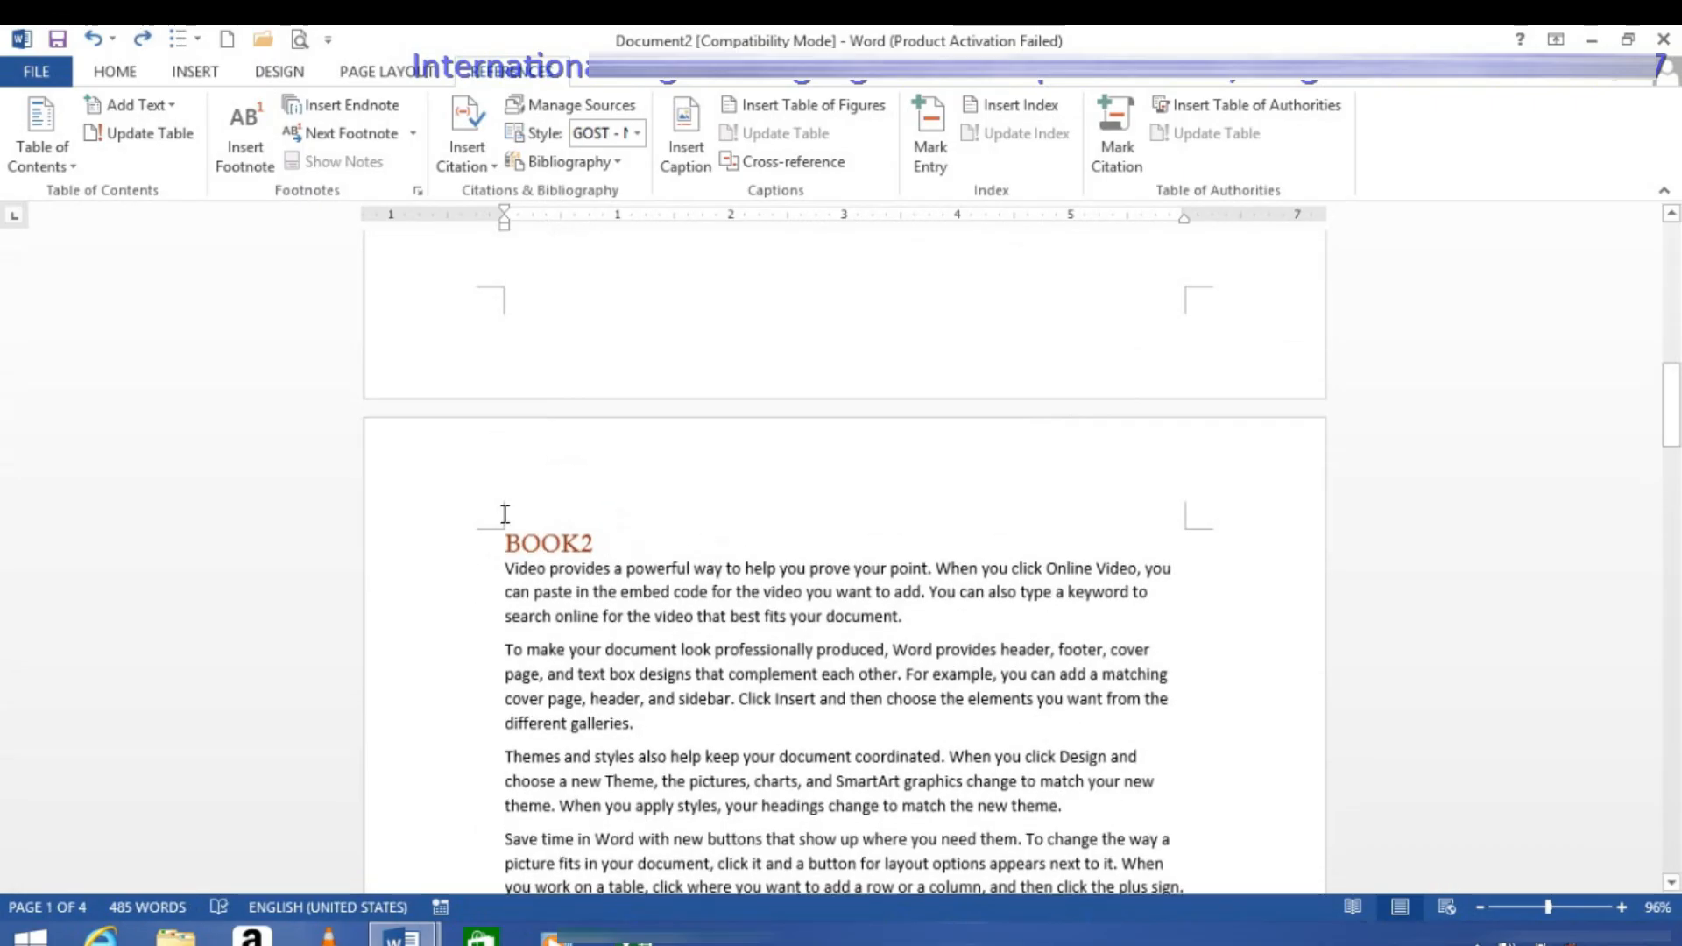
pyautogui.moveTo(1672, 434); pyautogui.dragTo(1672, 263)
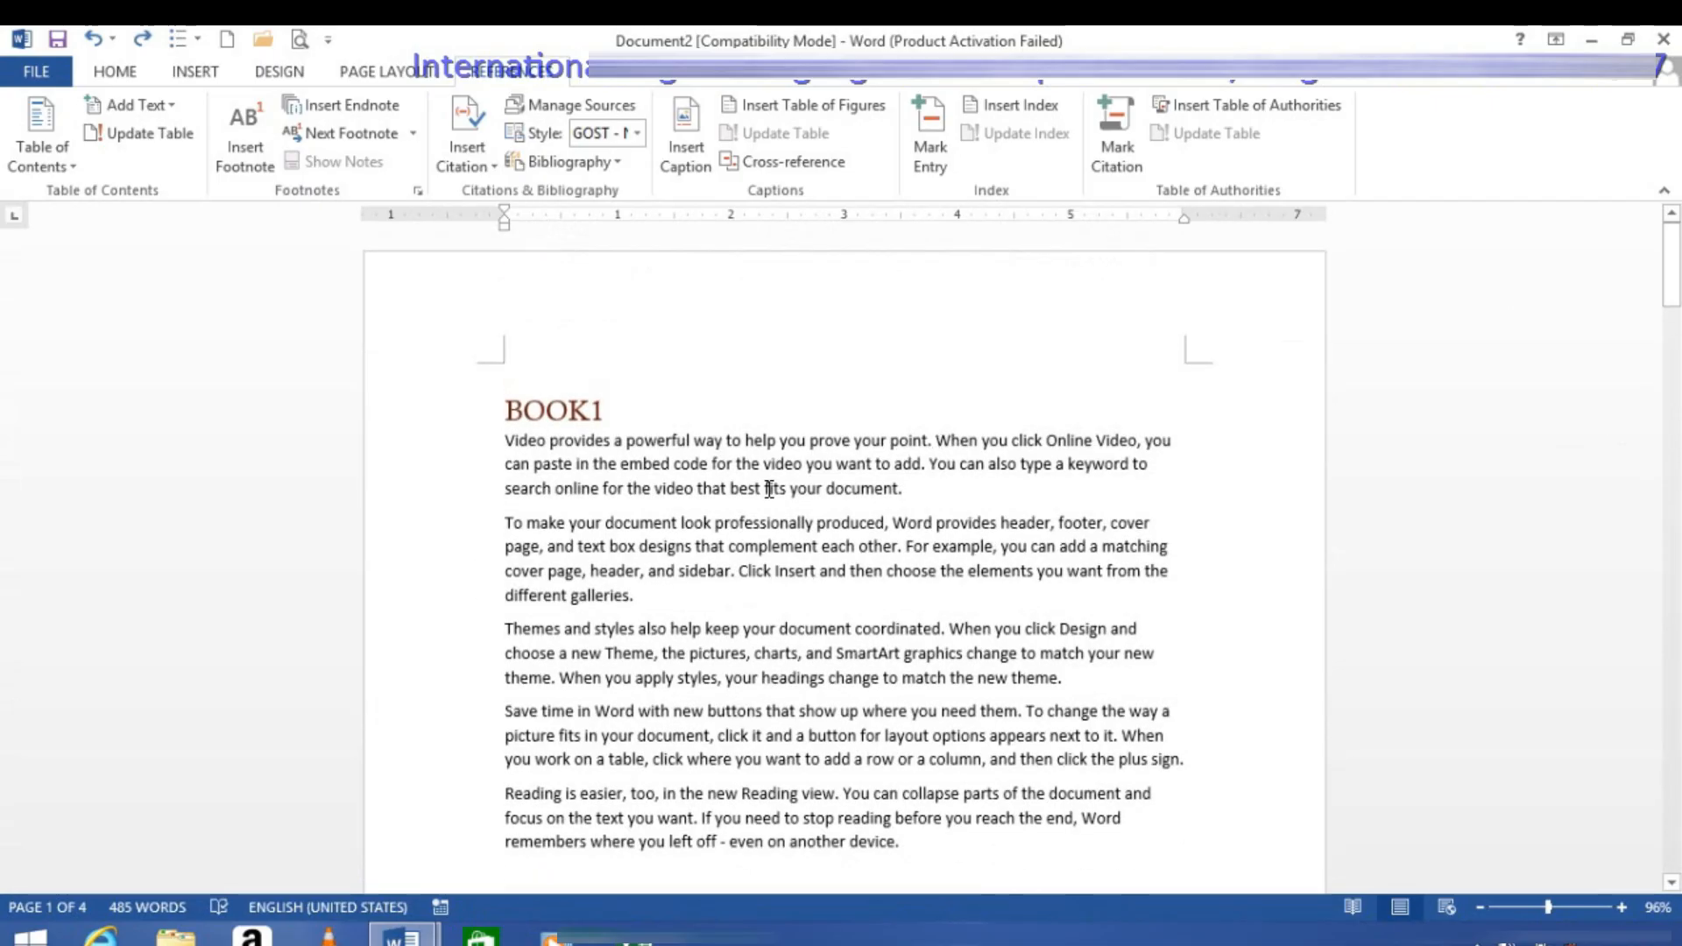
pyautogui.click(504, 410)
pyautogui.doubleClick(529, 401)
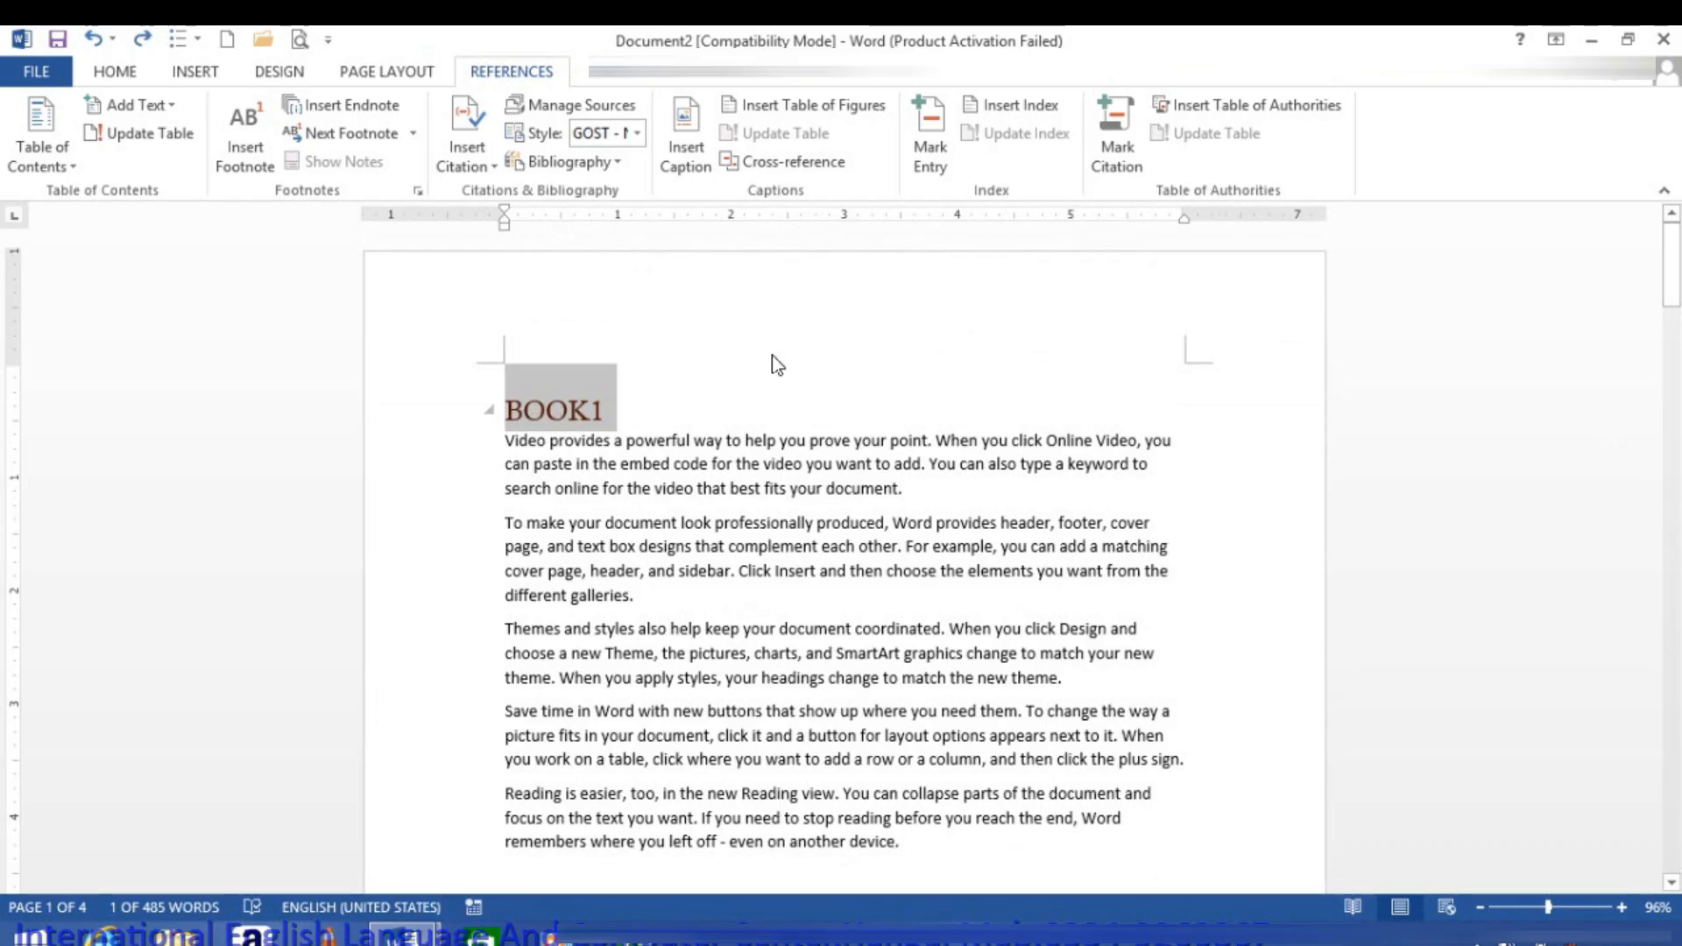
pyautogui.scroll(-15, 771, 359)
pyautogui.scroll(-10, 741, 491)
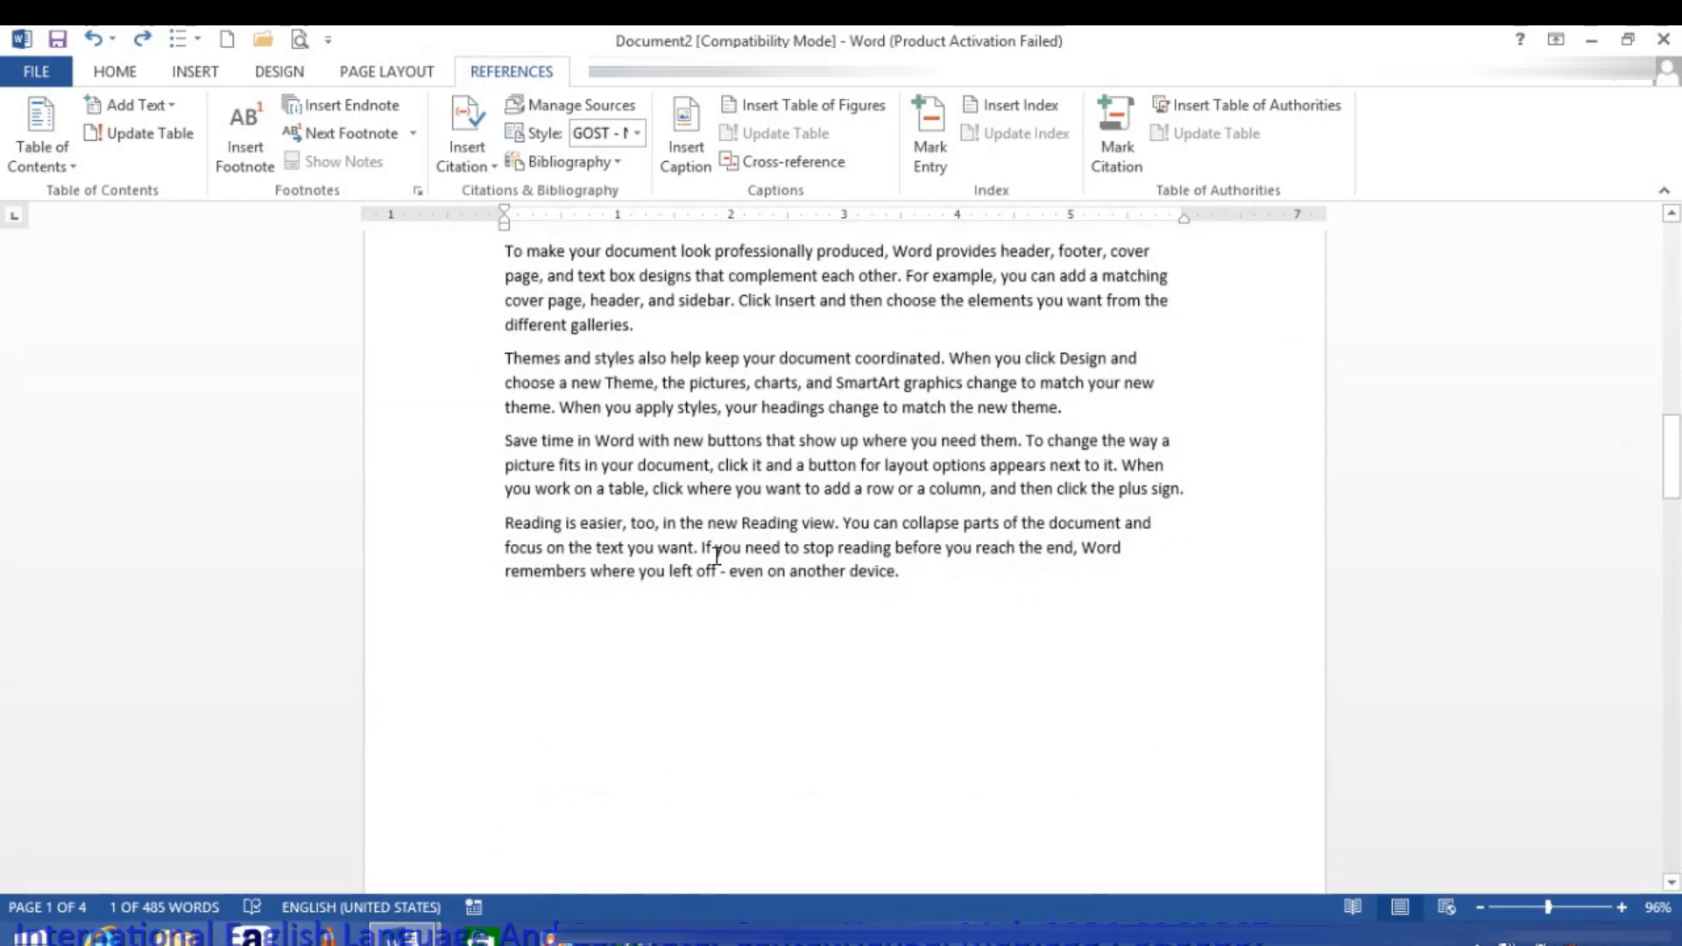
# Step: Try deleting the page break before the table of contents, and undo the deletion
pyautogui.click(715, 556)
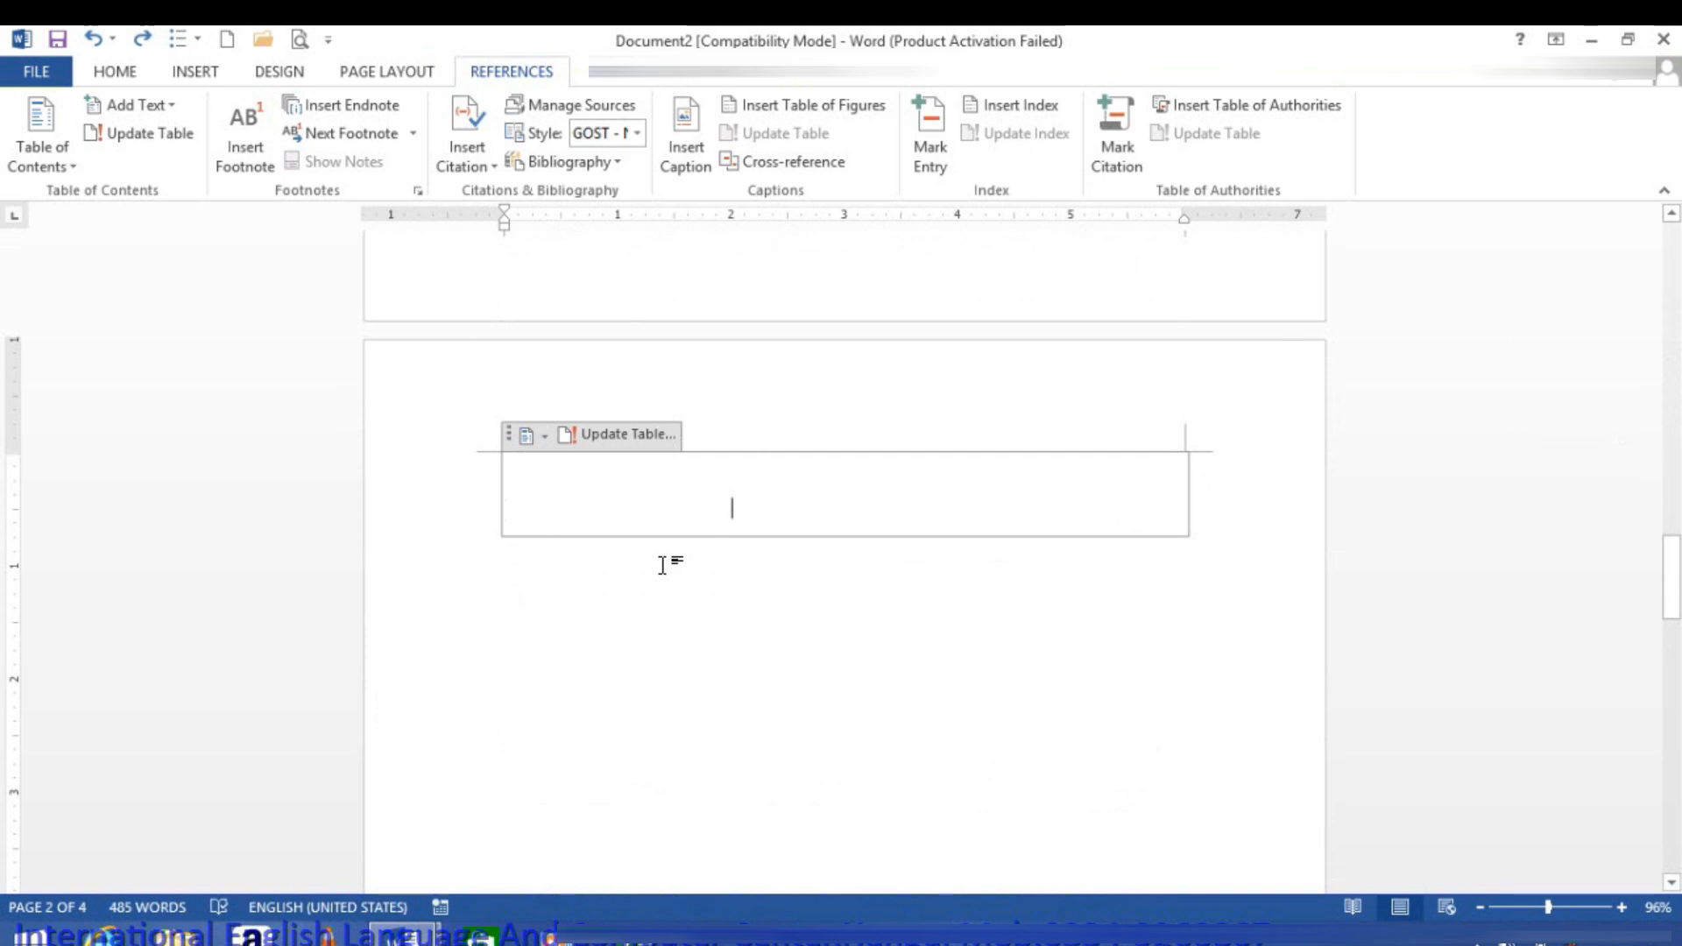
pyautogui.press('BackSpace')
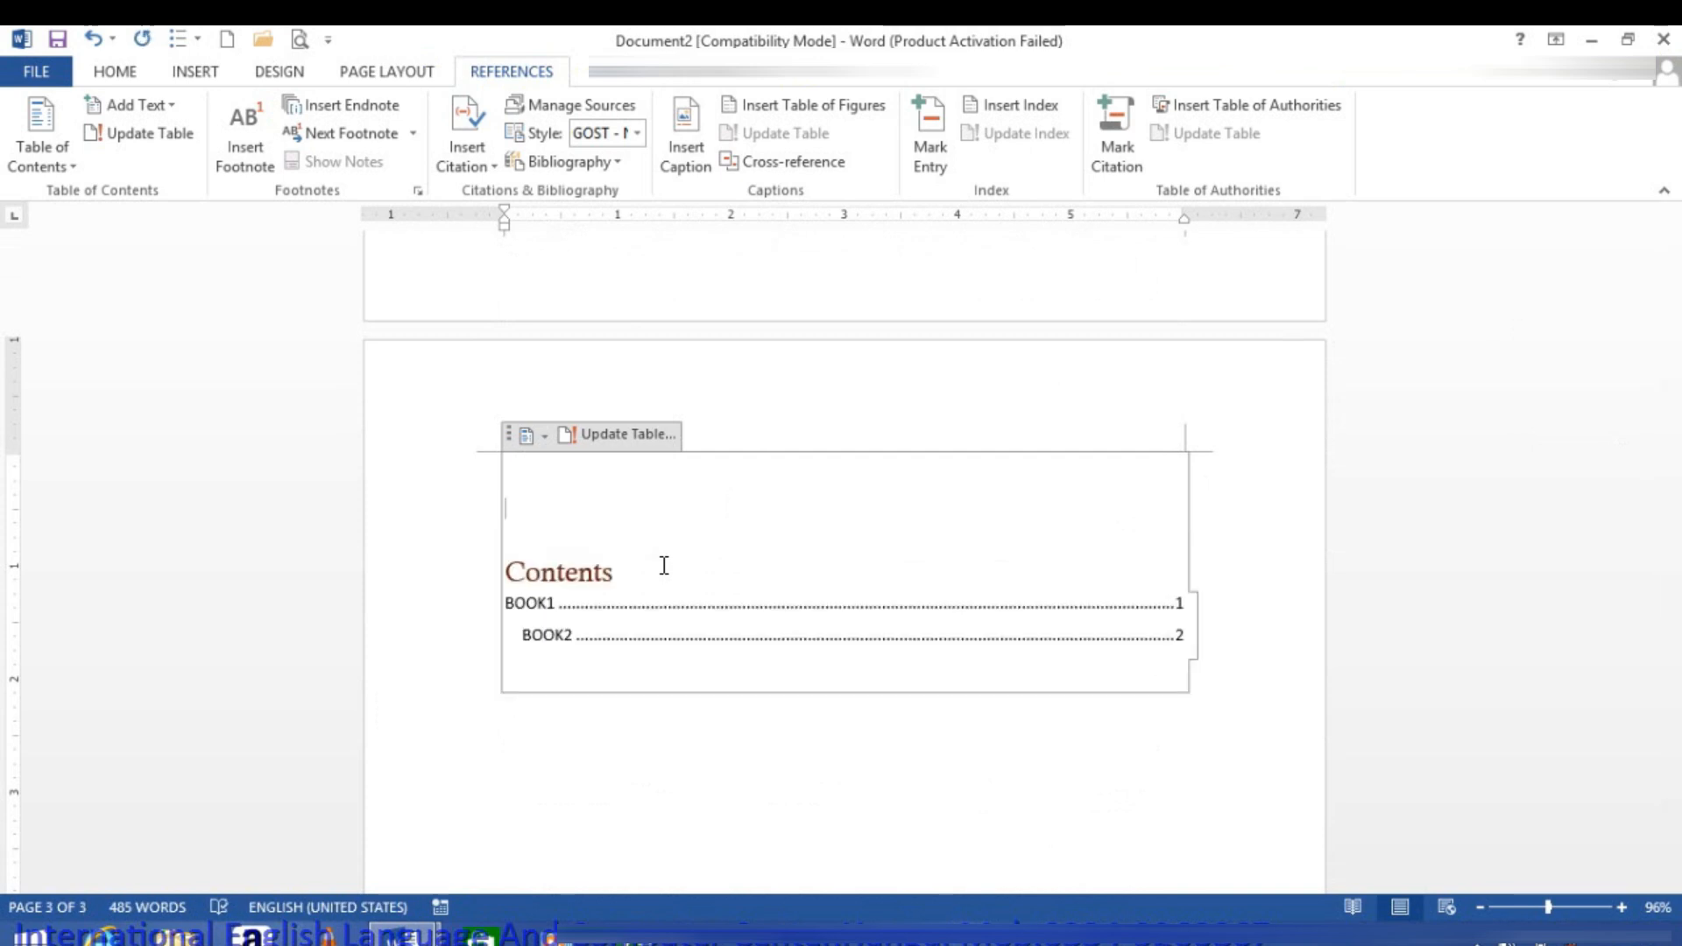
pyautogui.hotkey('ctrl', 'z')
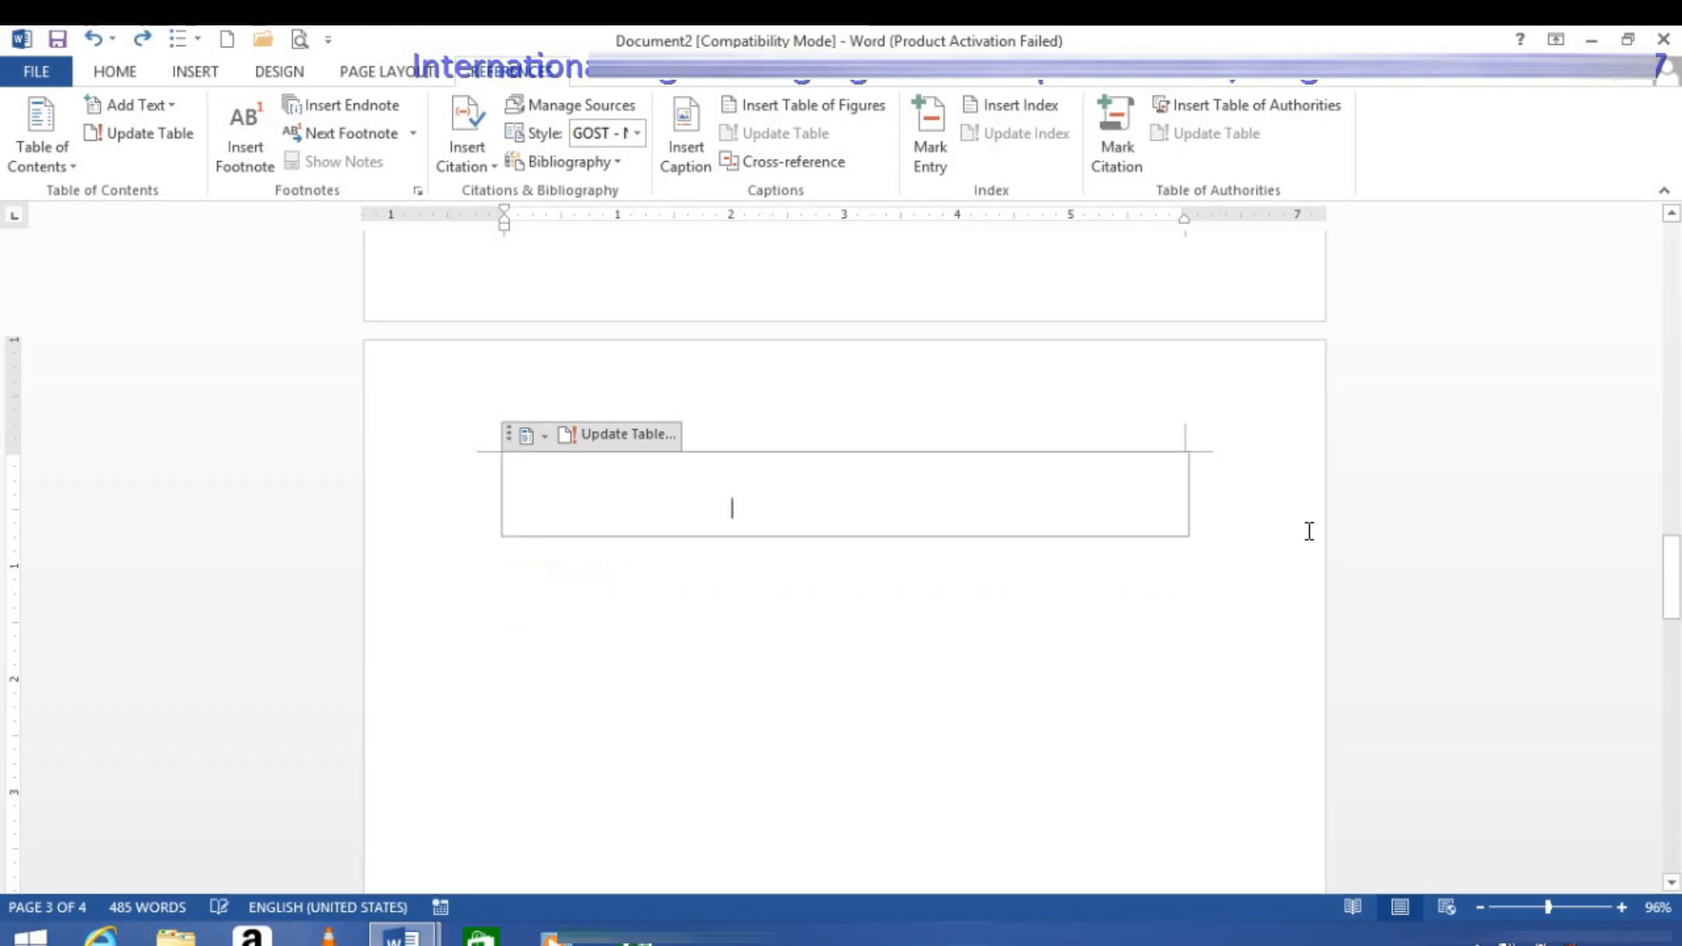
# Step: Insert a page break after the table of contents on the fourth page
pyautogui.scroll(-10, 1203, 598)
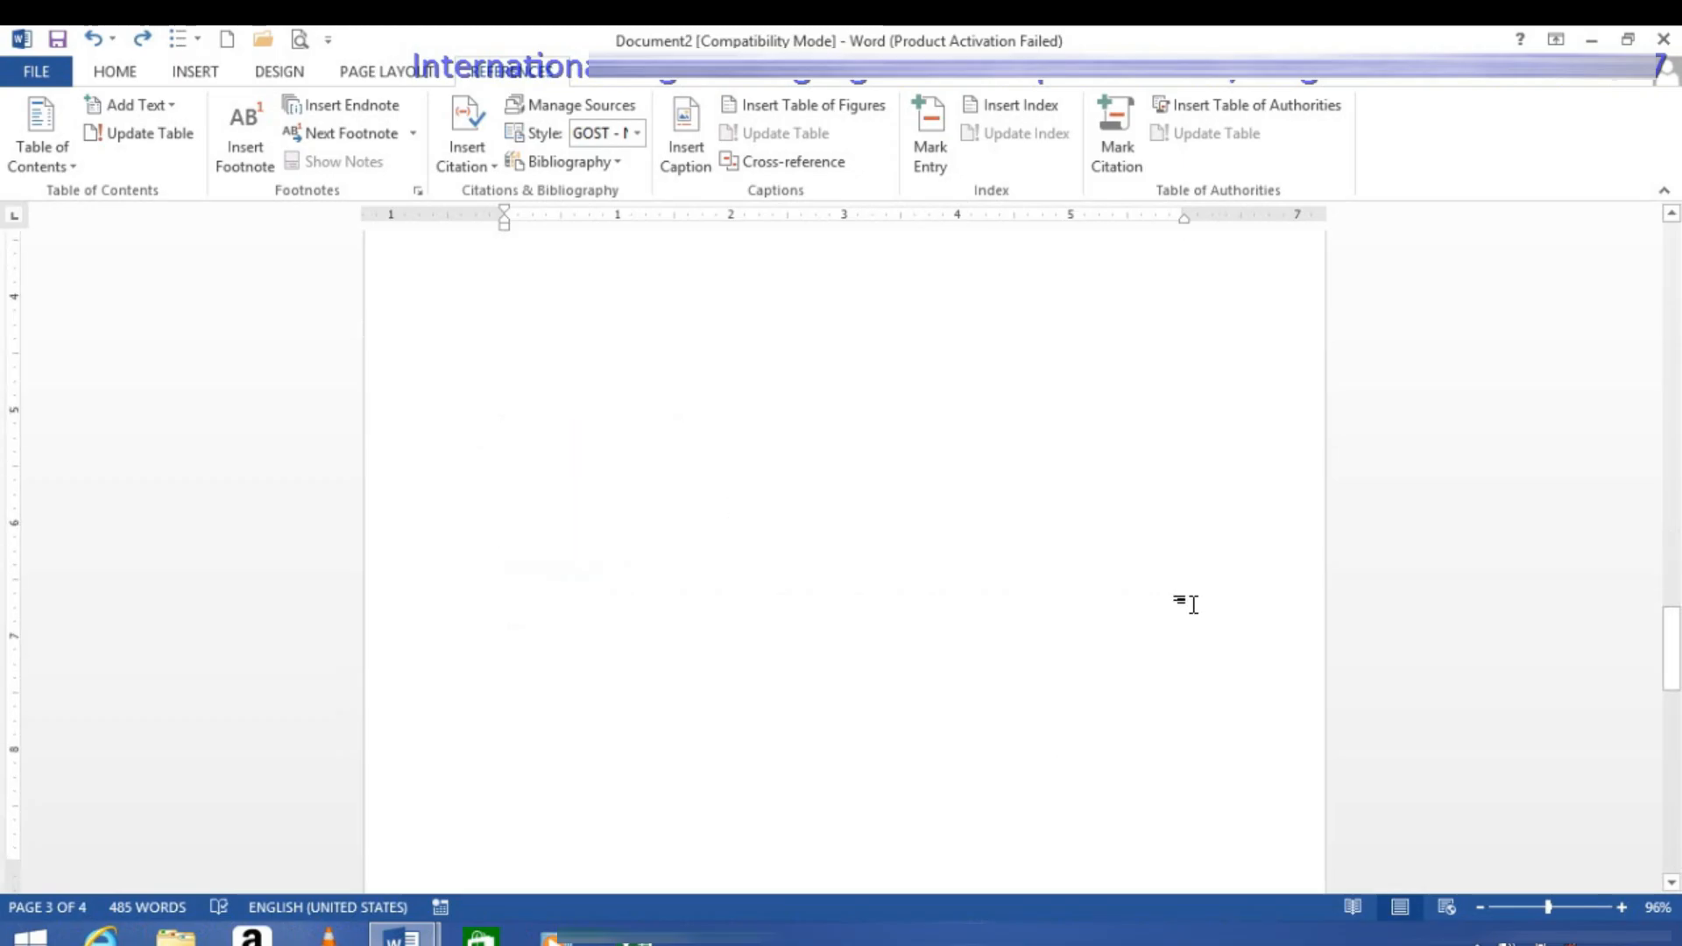
pyautogui.moveTo(1674, 717); pyautogui.dragTo(1676, 785)
pyautogui.click(1217, 412)
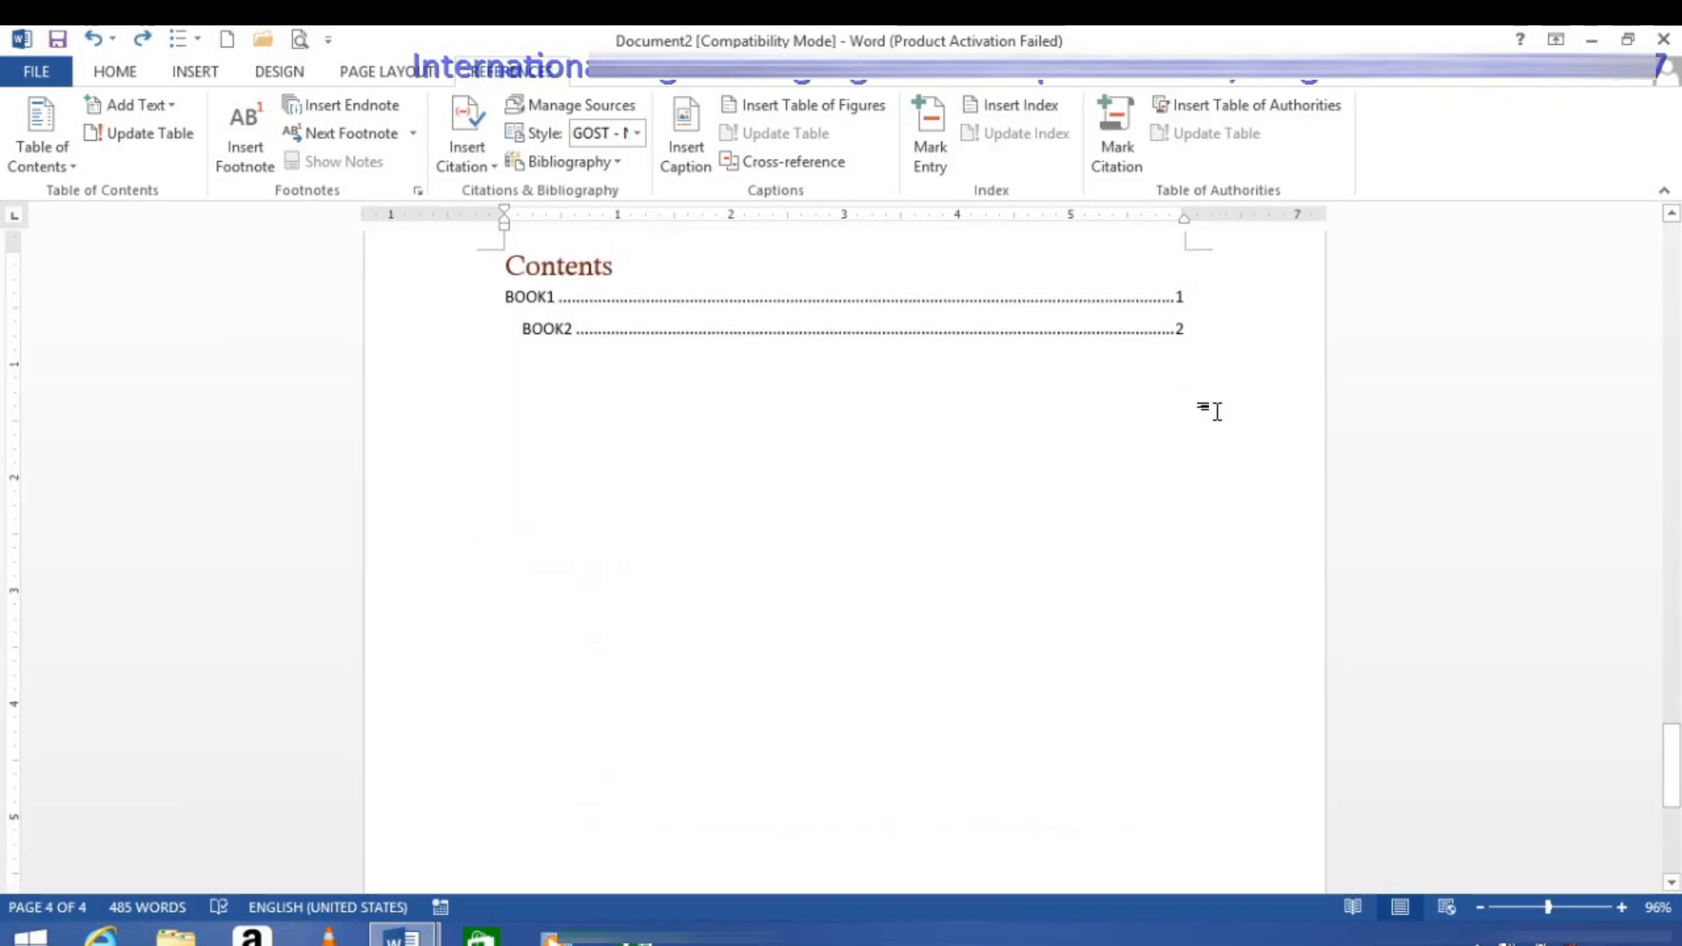
pyautogui.hotkey('ctrl', 'Return')
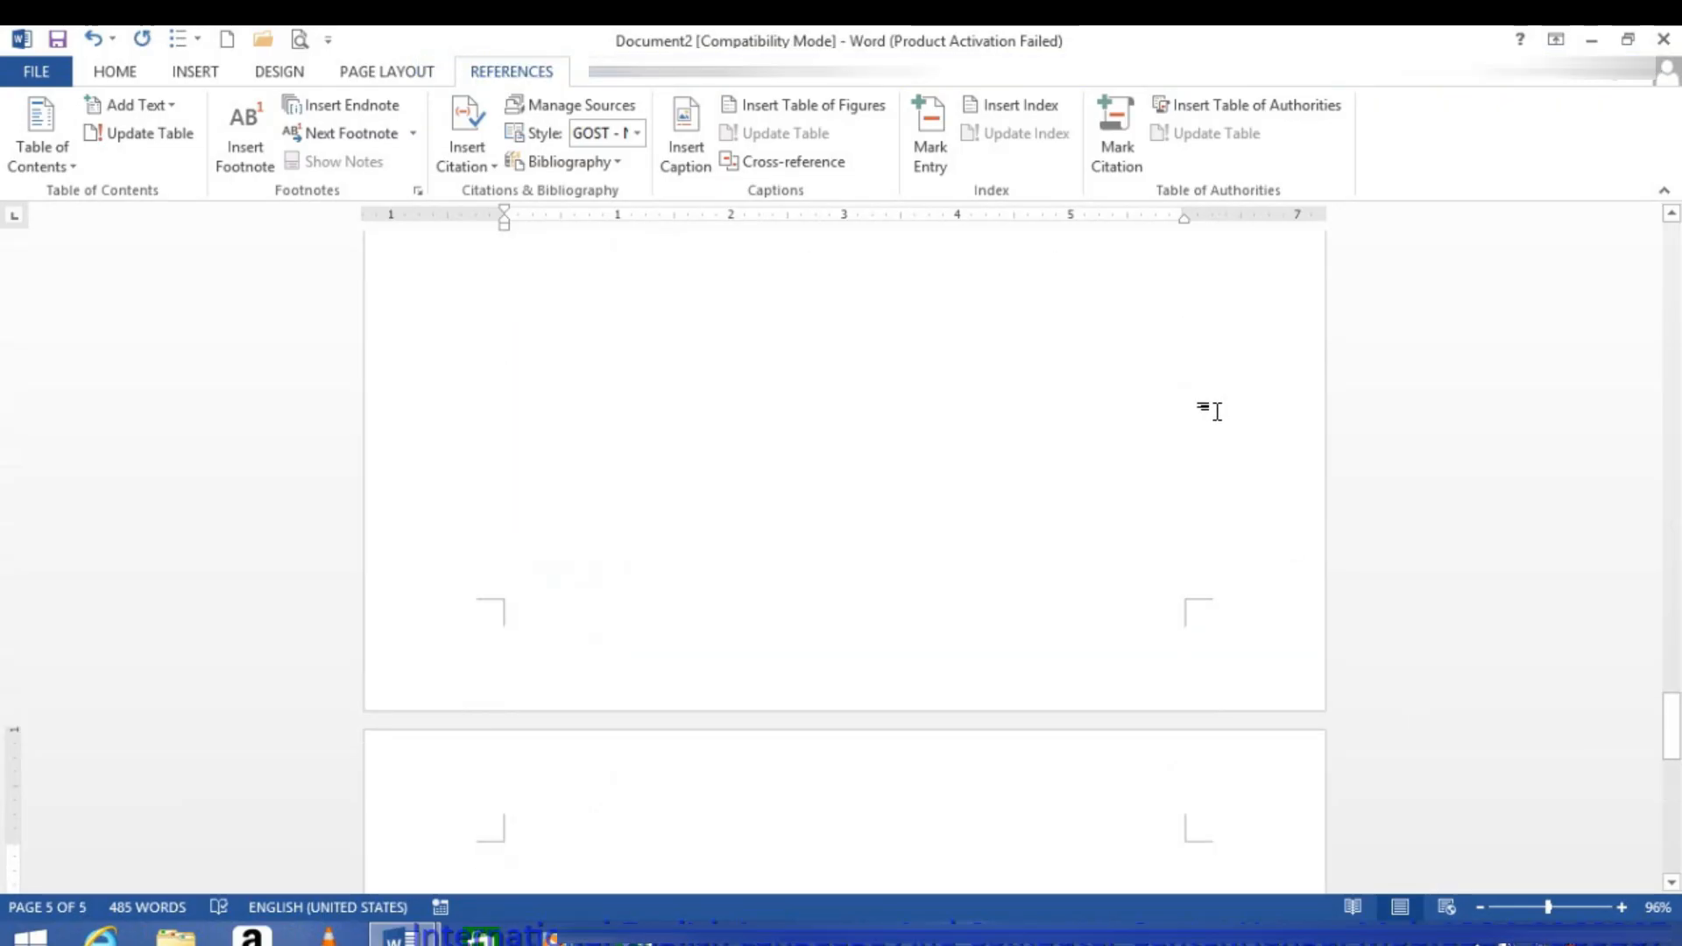
# Step: Enter the title BOOK3 on the fifth page and generate sample paragraphs beneath it with =RAND()
pyautogui.write('BOOK3')
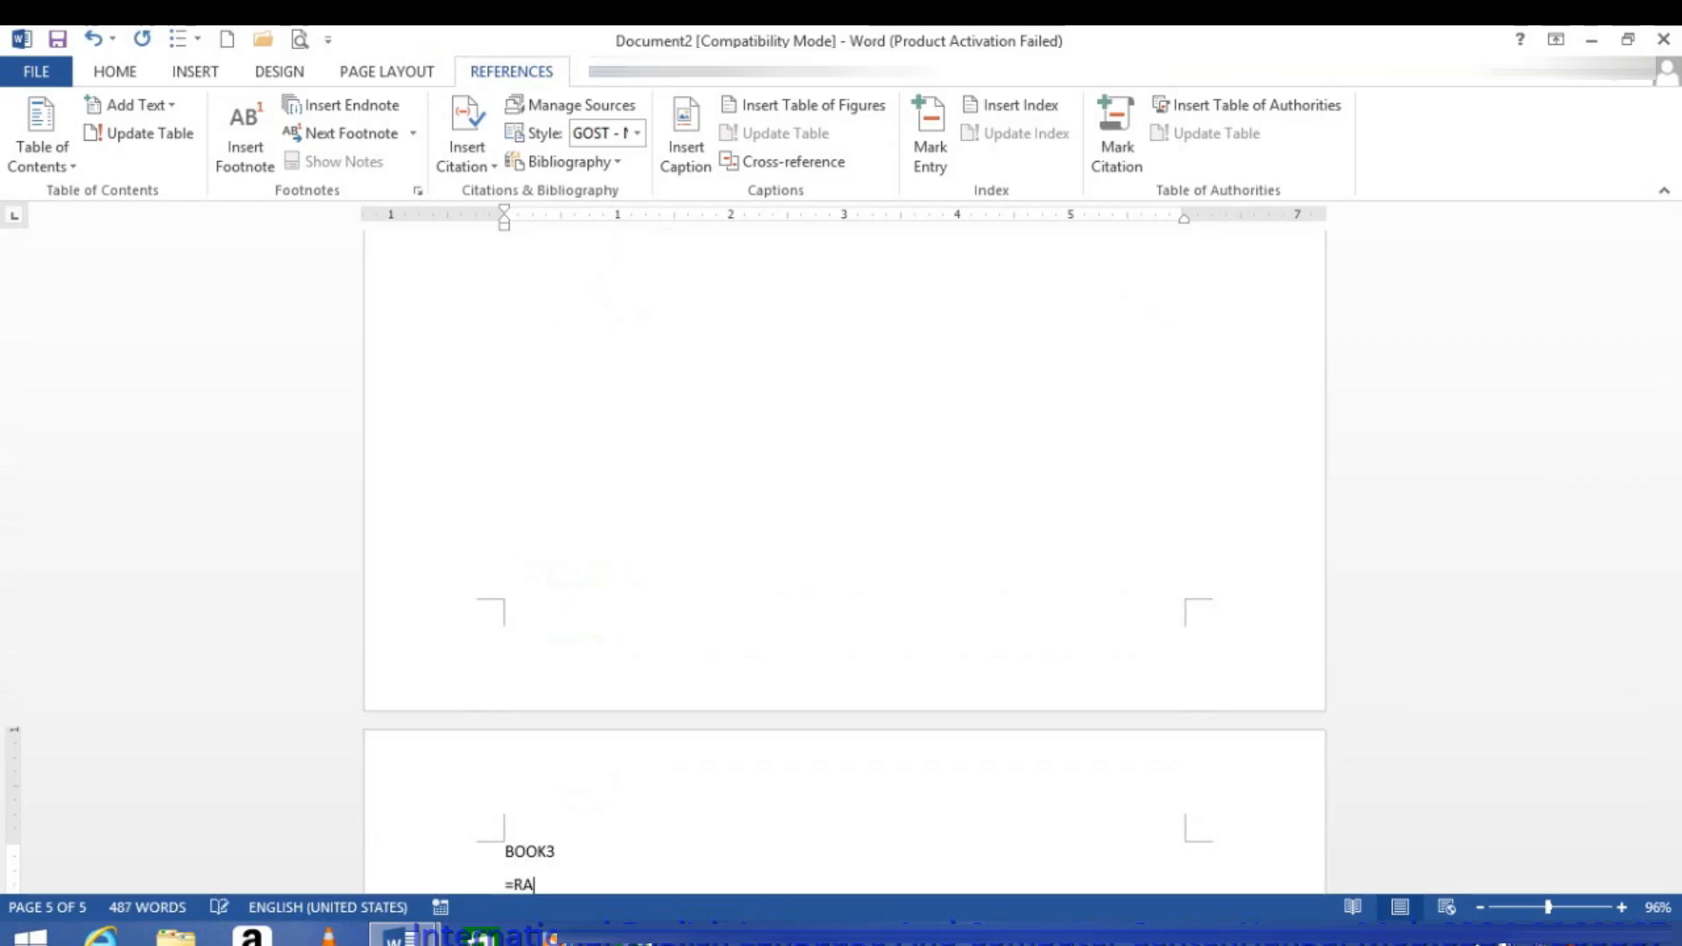
pyautogui.write('()')
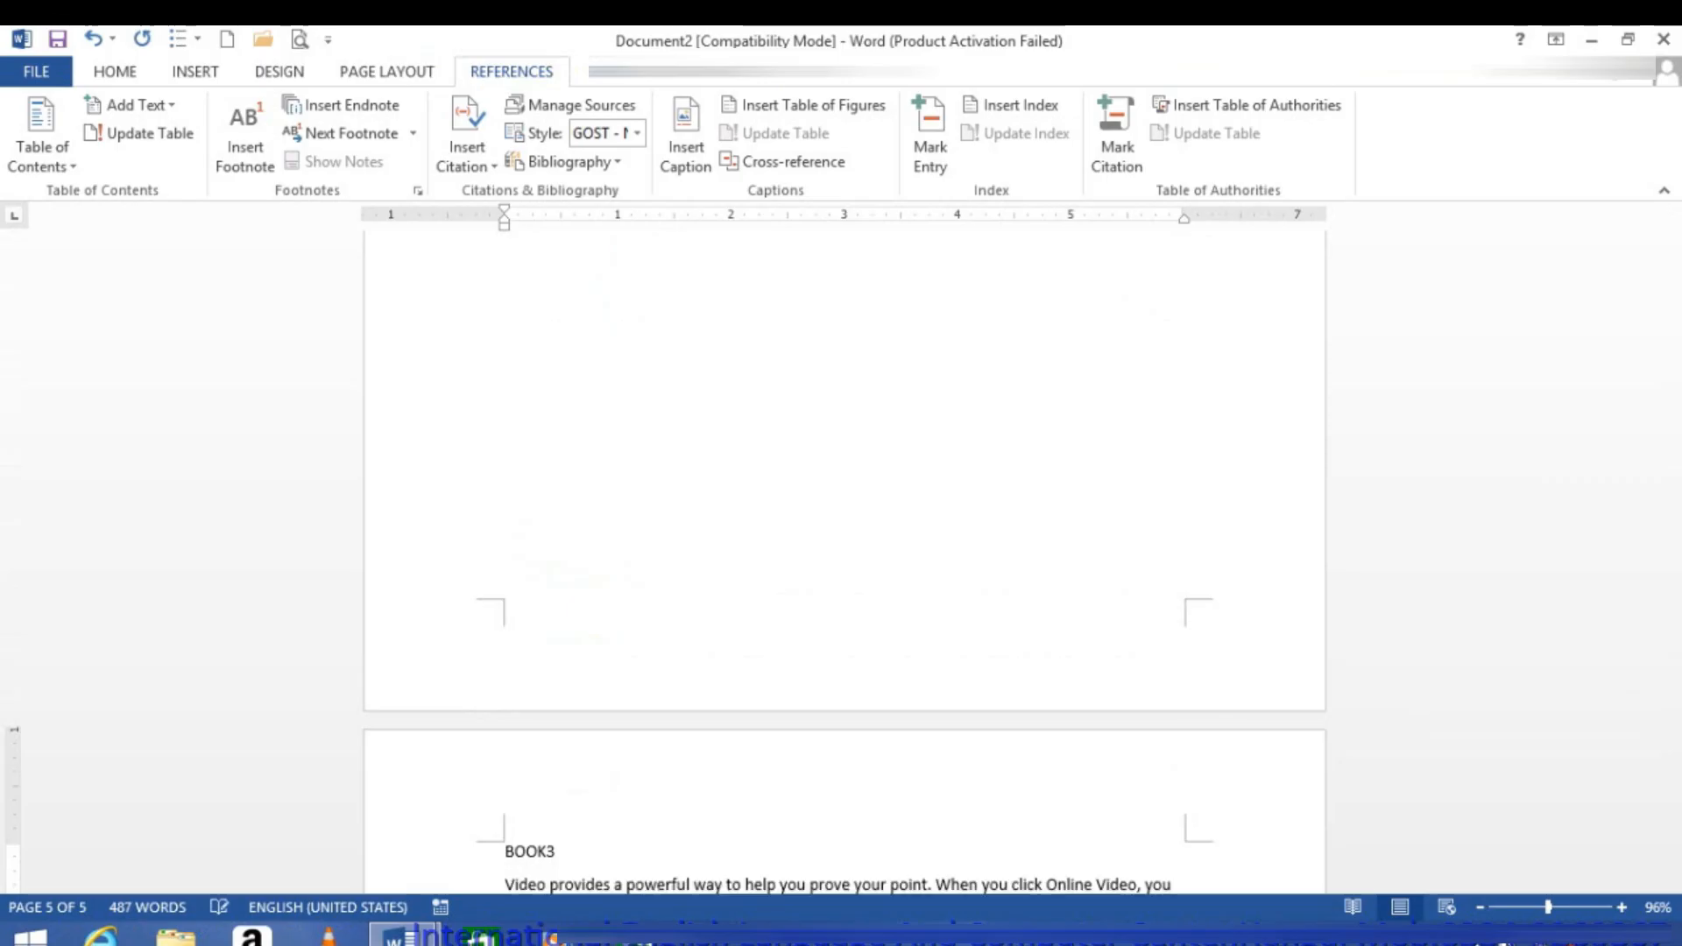
pyautogui.press('Return')
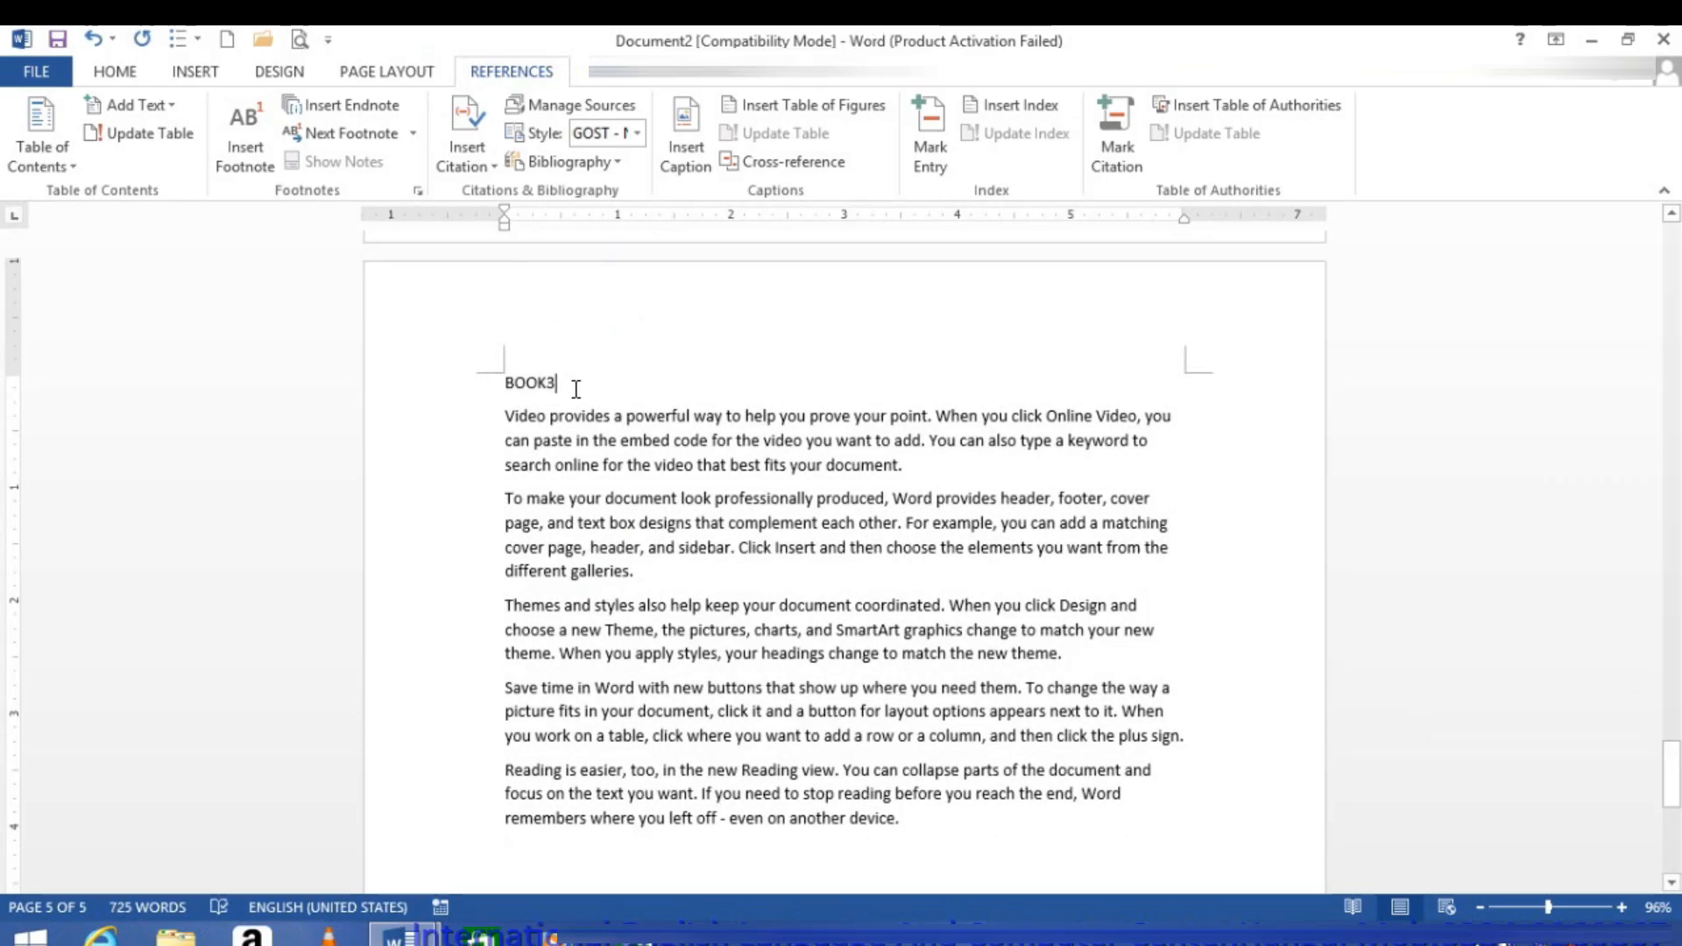
# Step: Apply the Heading 3 style to the BOOK3 title and update the entire table of contents to include it
pyautogui.click(456, 368)
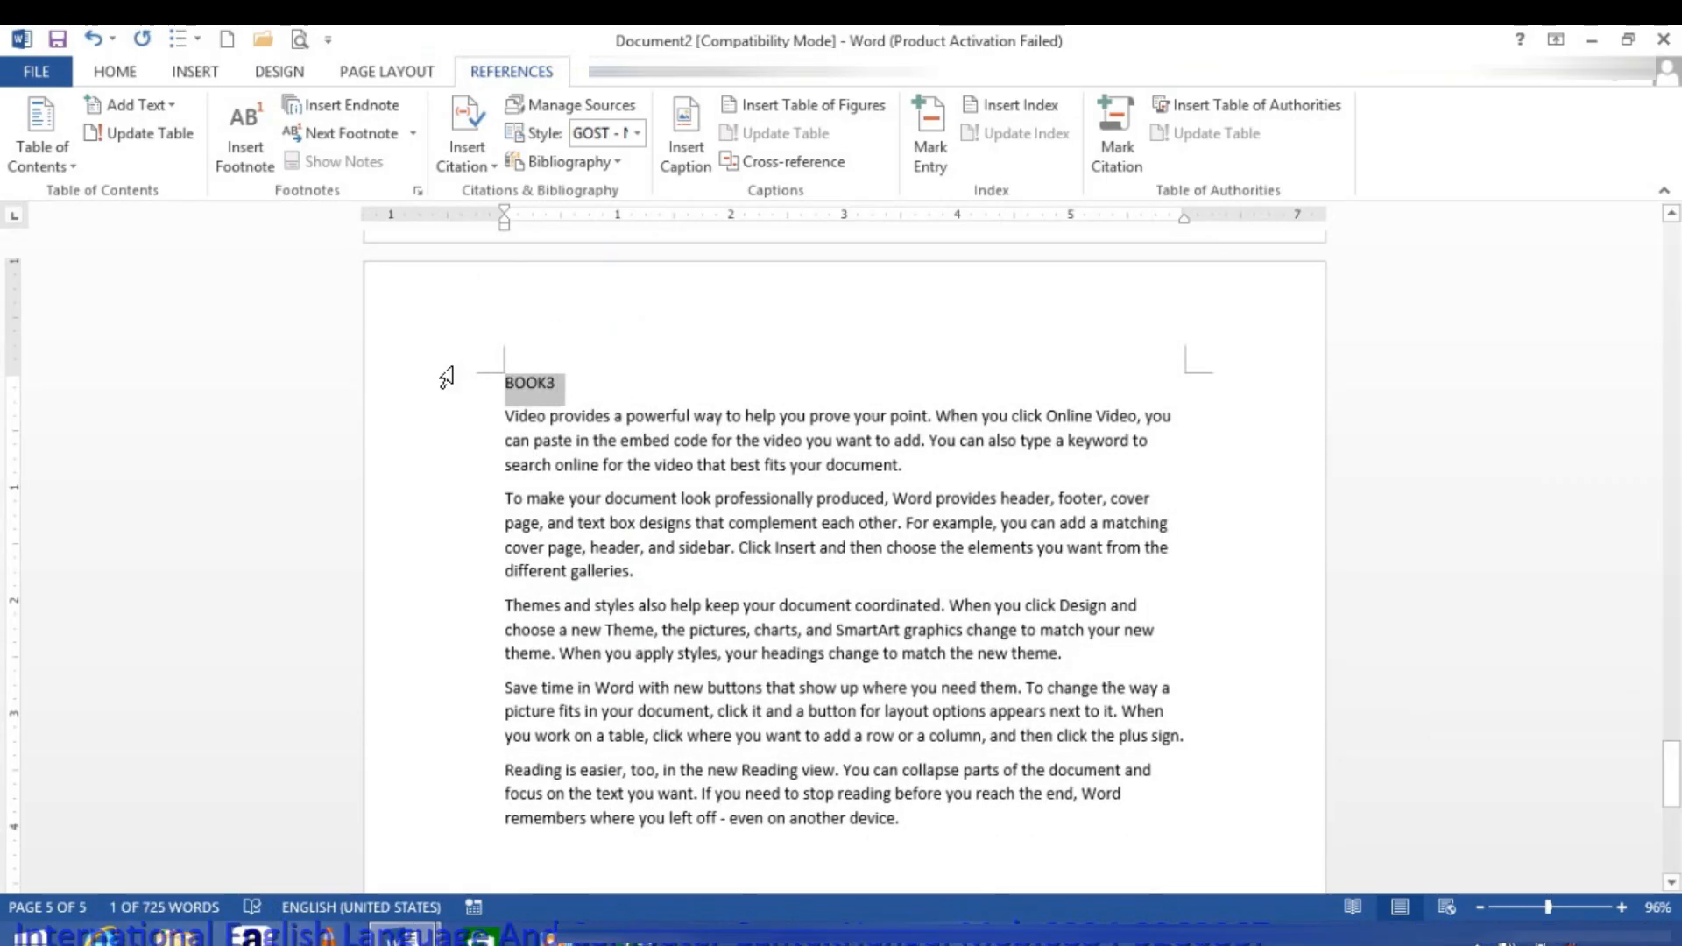
pyautogui.hotkey('ctrl', 'alt', '1')
pyautogui.moveTo(1669, 768); pyautogui.dragTo(1633, 614)
pyautogui.click(647, 762)
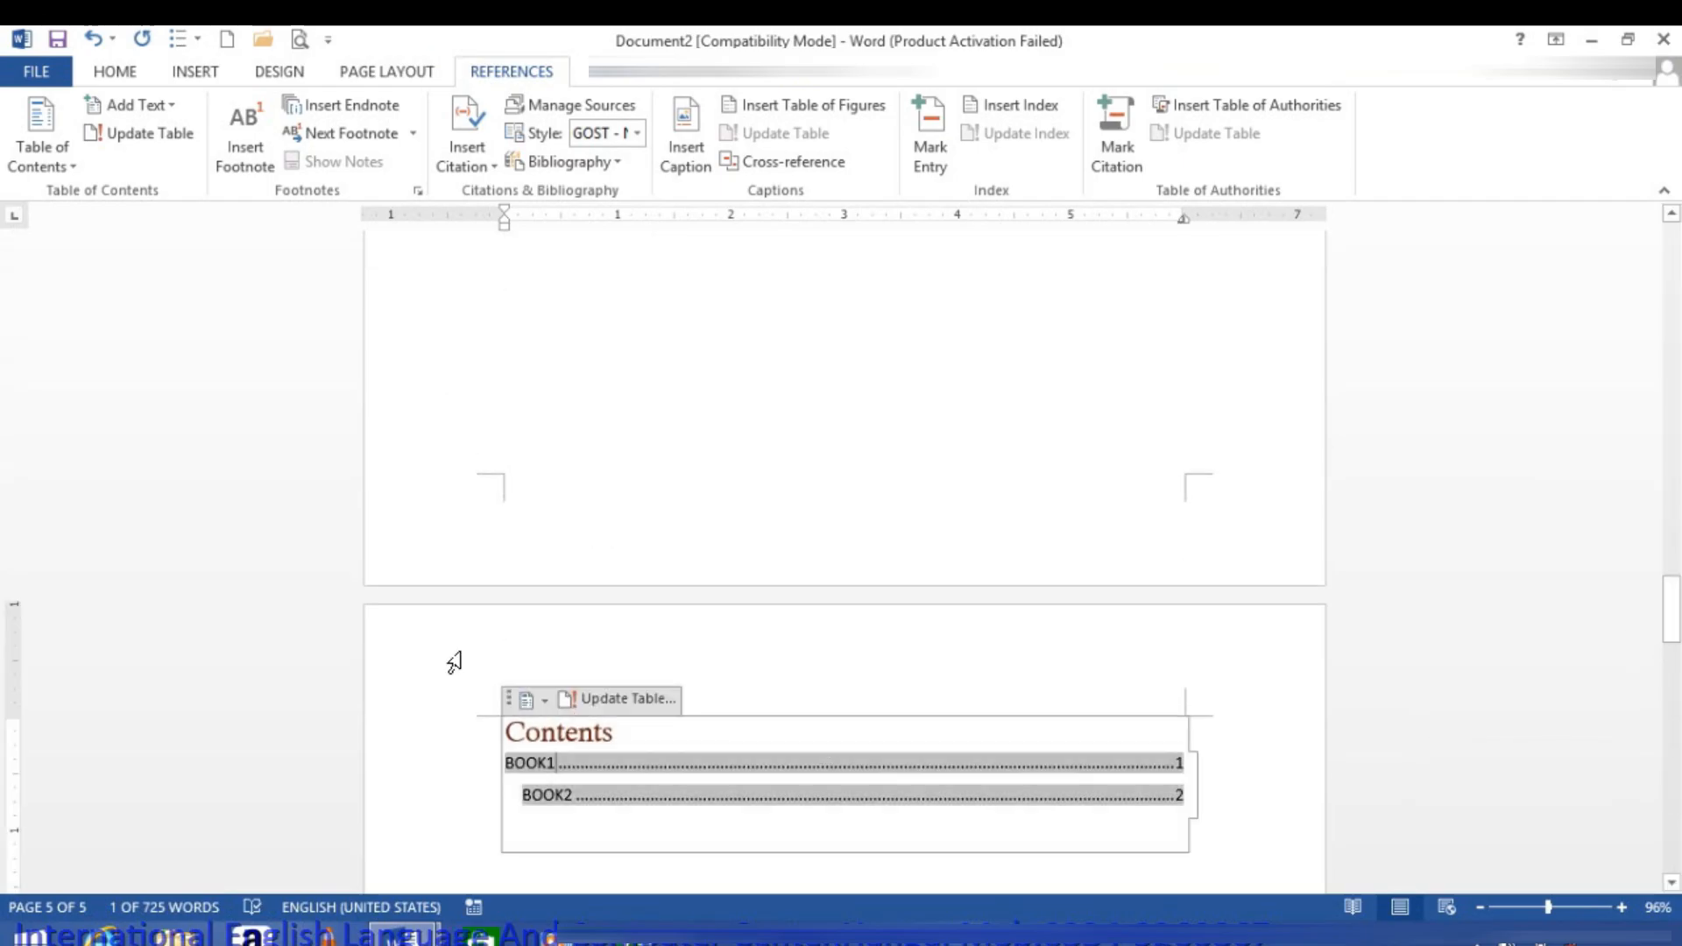
pyautogui.click(158, 138)
pyautogui.click(740, 483)
pyautogui.click(827, 517)
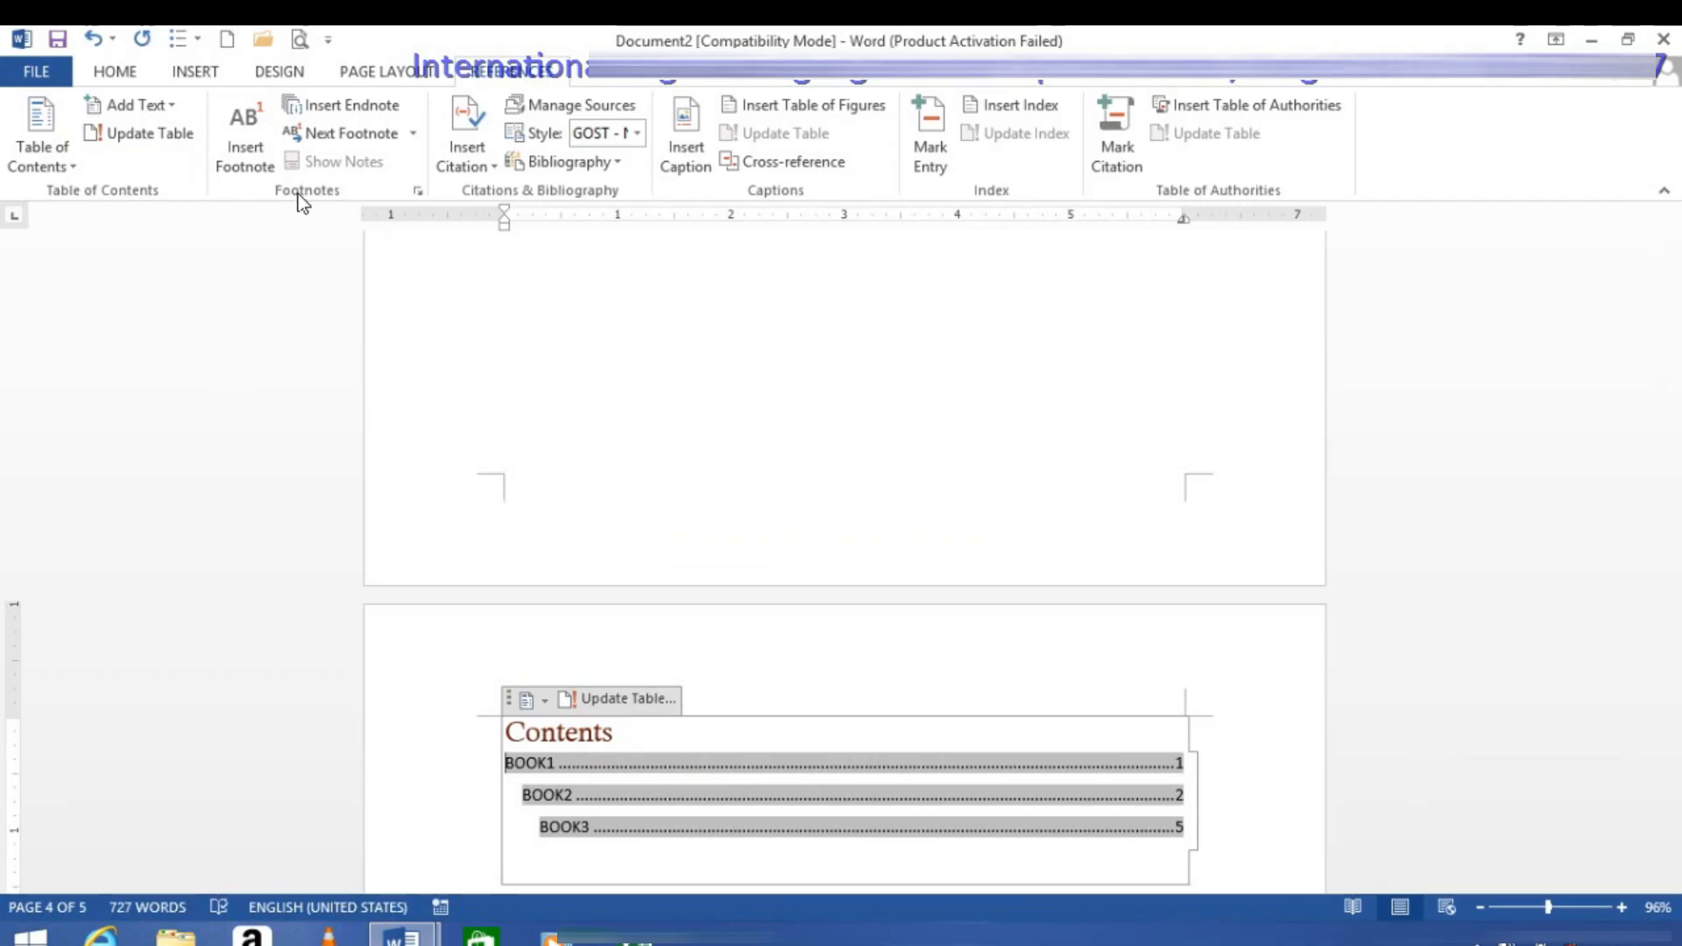
# Step: Create a new blank document and fill it with sample paragraphs using =RAND()
pyautogui.click(226, 40)
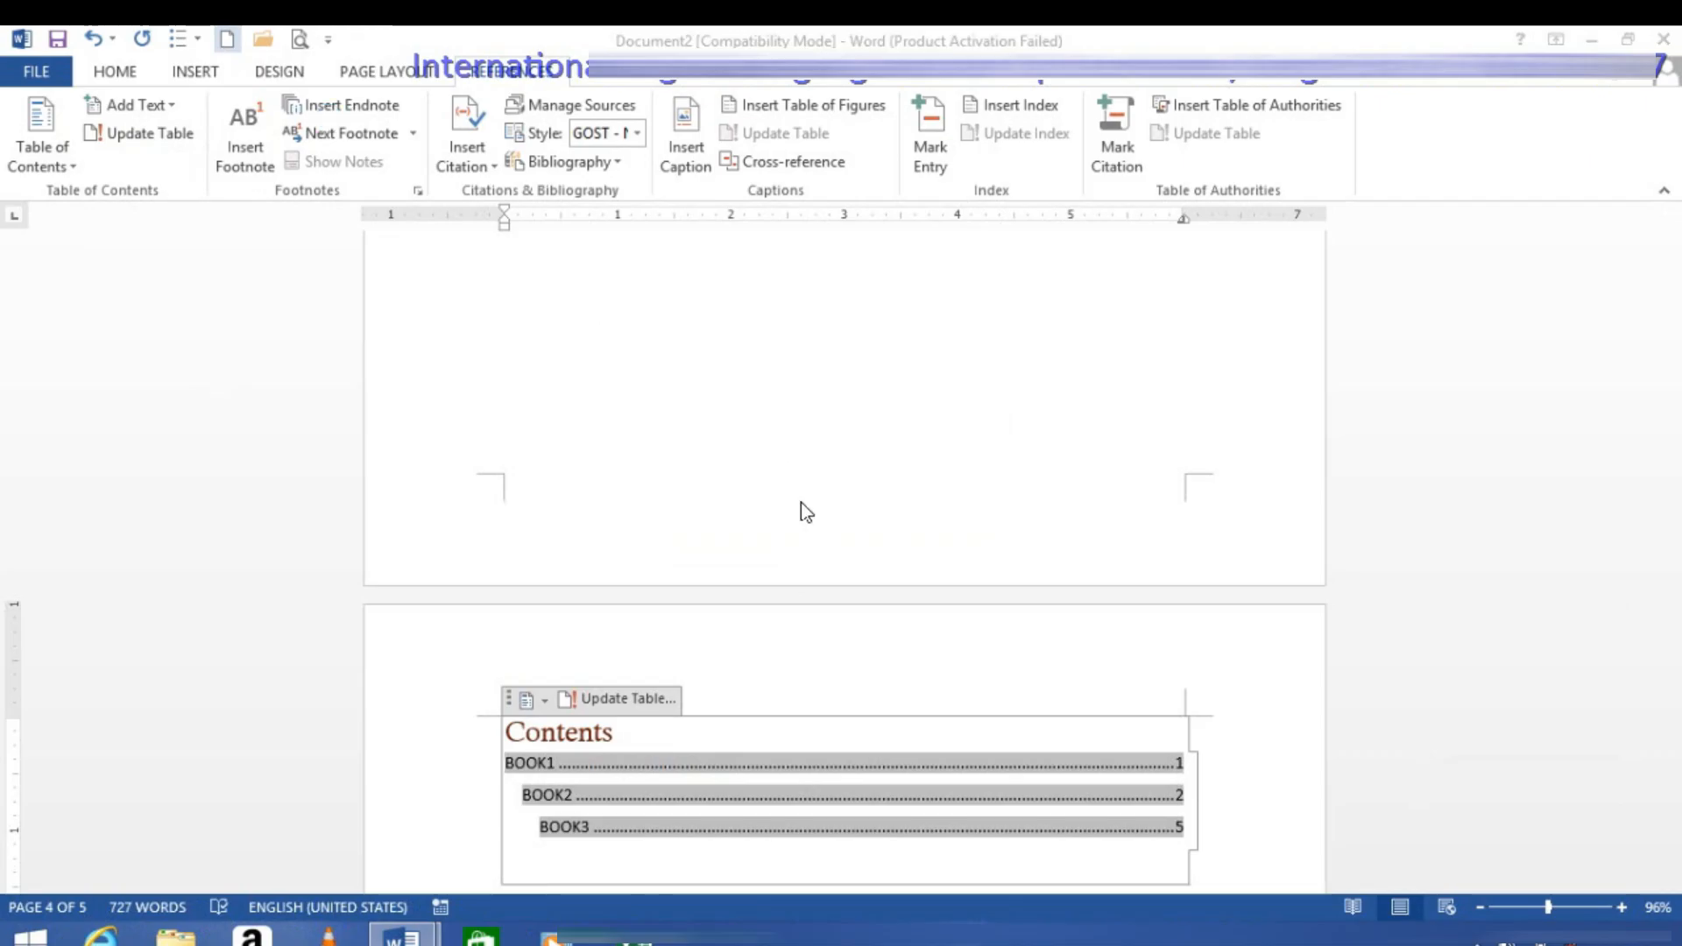
pyautogui.write('=')
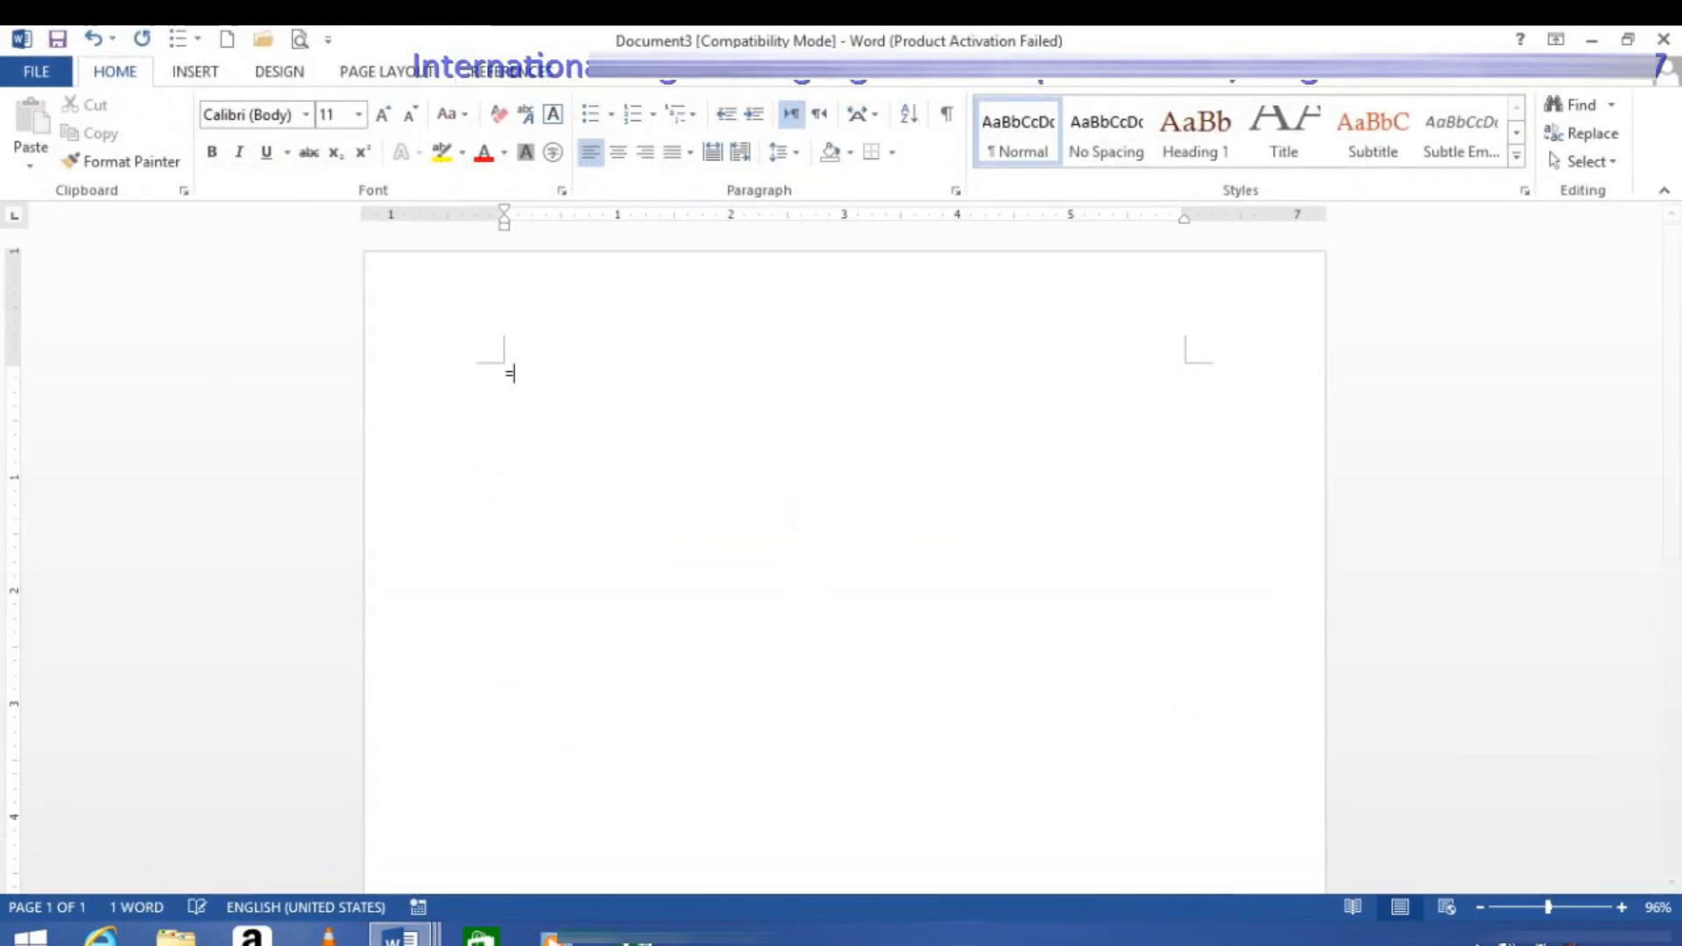
pyautogui.write('RAND()')
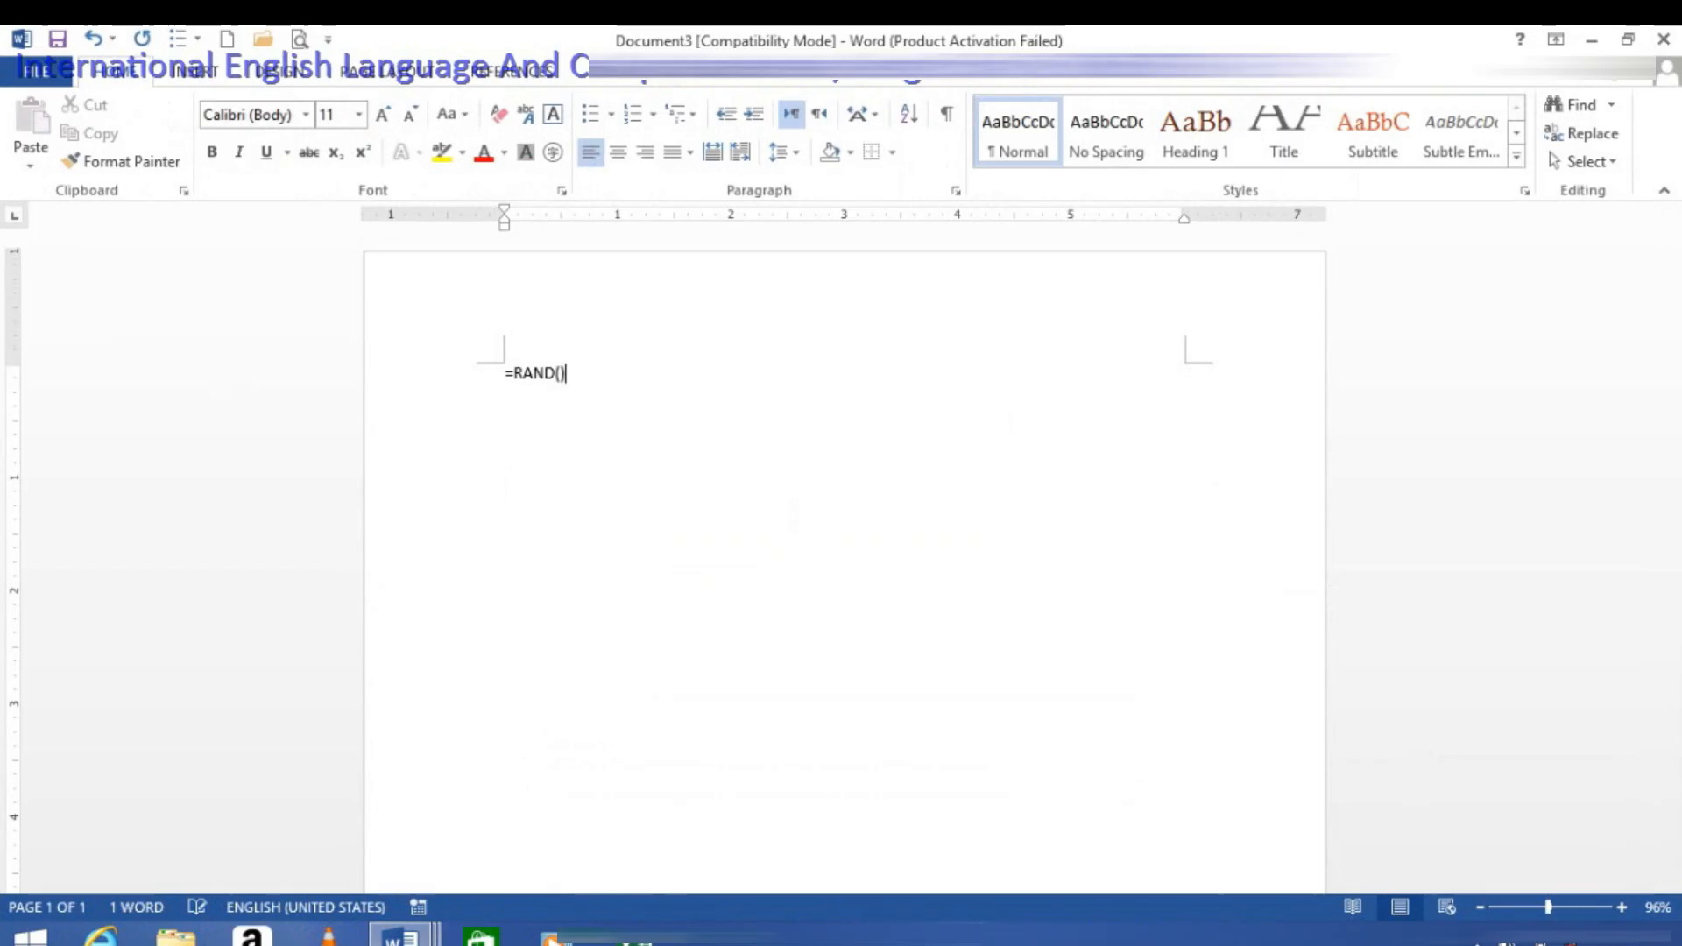
pyautogui.press('Return')
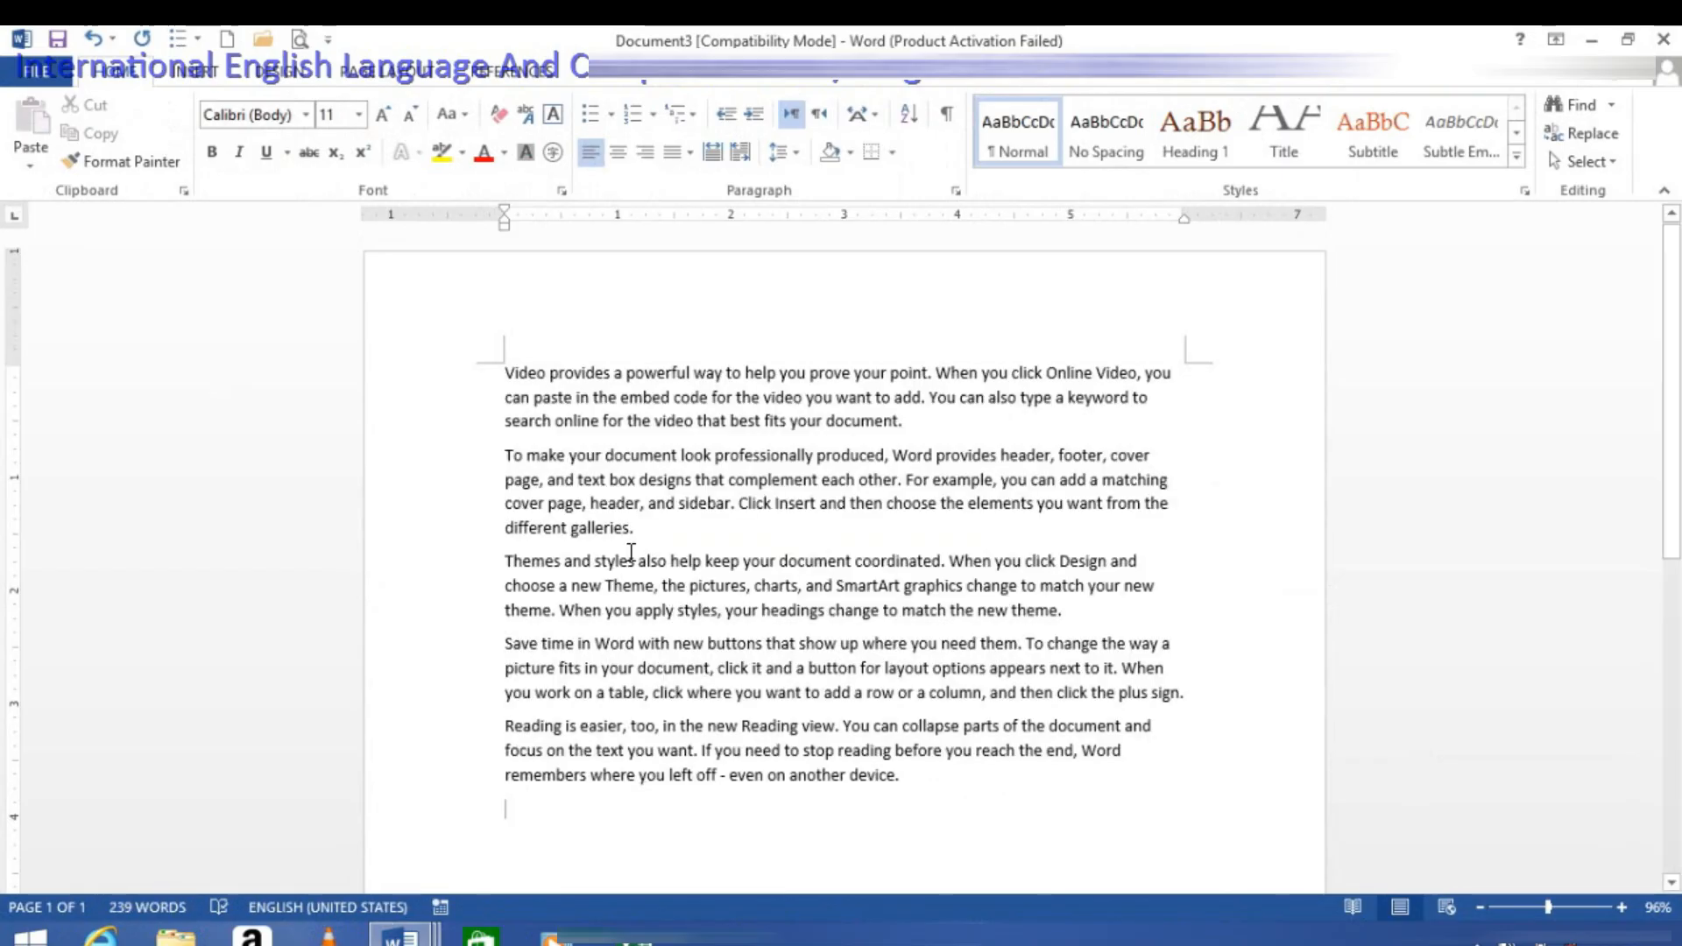
# Step: Insert a footnote on the word "way" in the first sentence with the text IT MEAN PATH
pyautogui.moveTo(544, 369); pyautogui.dragTo(471, 365)
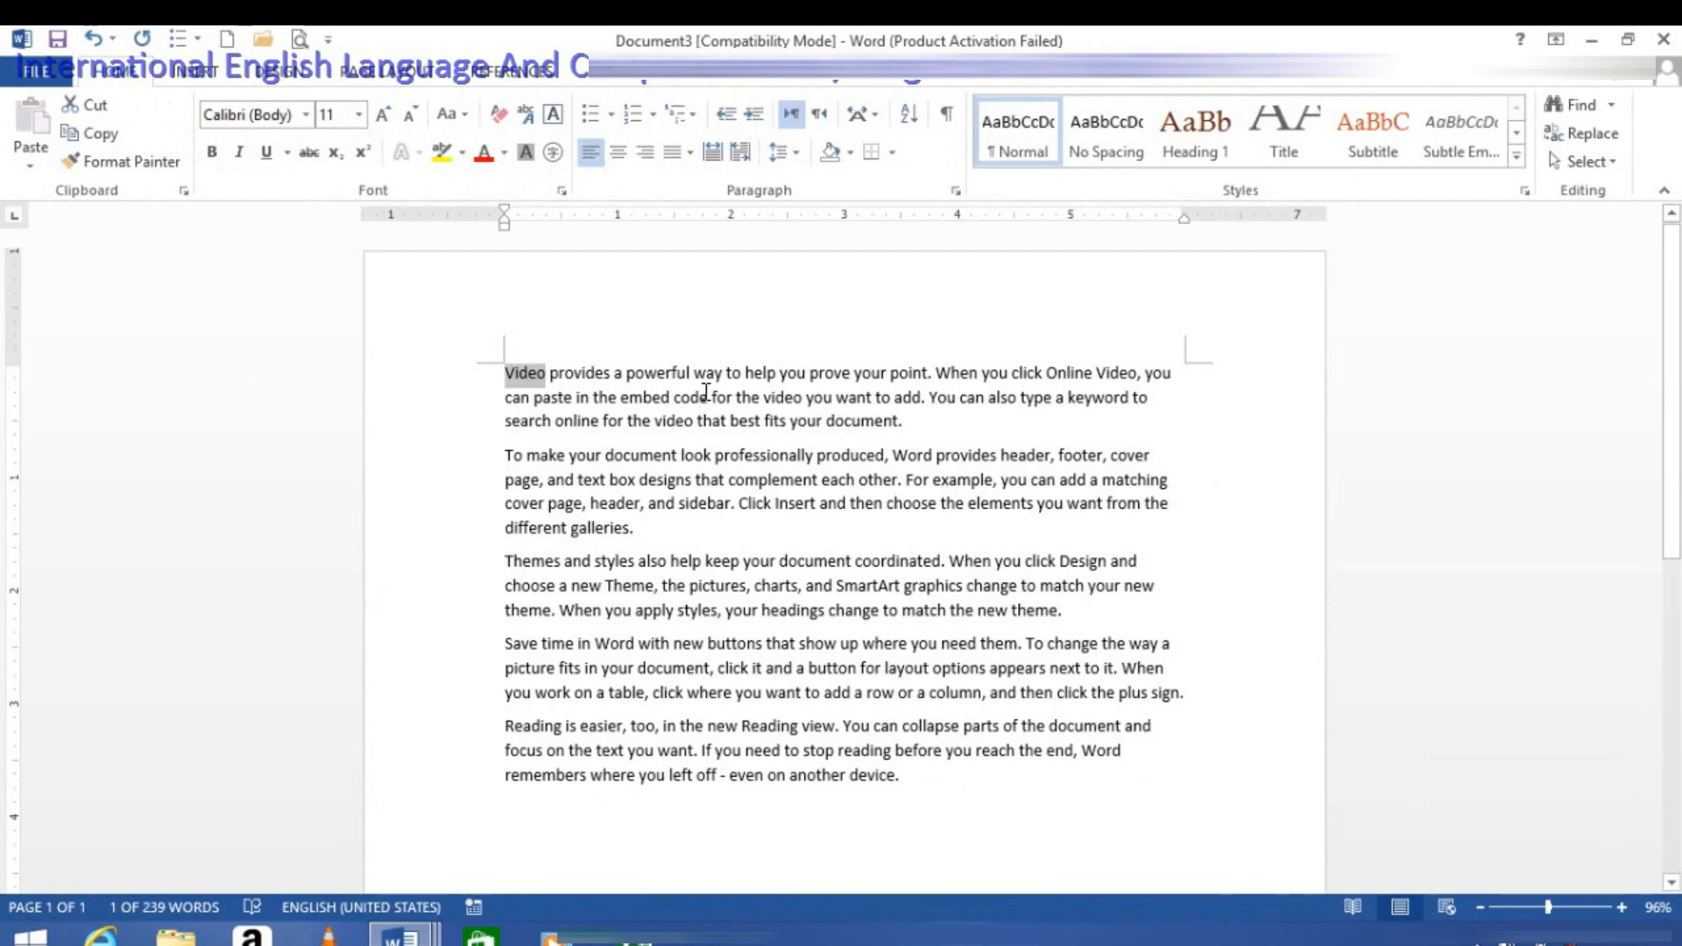
pyautogui.moveTo(720, 375)
pyautogui.mouseDown()
pyautogui.moveTo(627, 374)
pyautogui.moveTo(696, 372)
pyautogui.mouseUp()
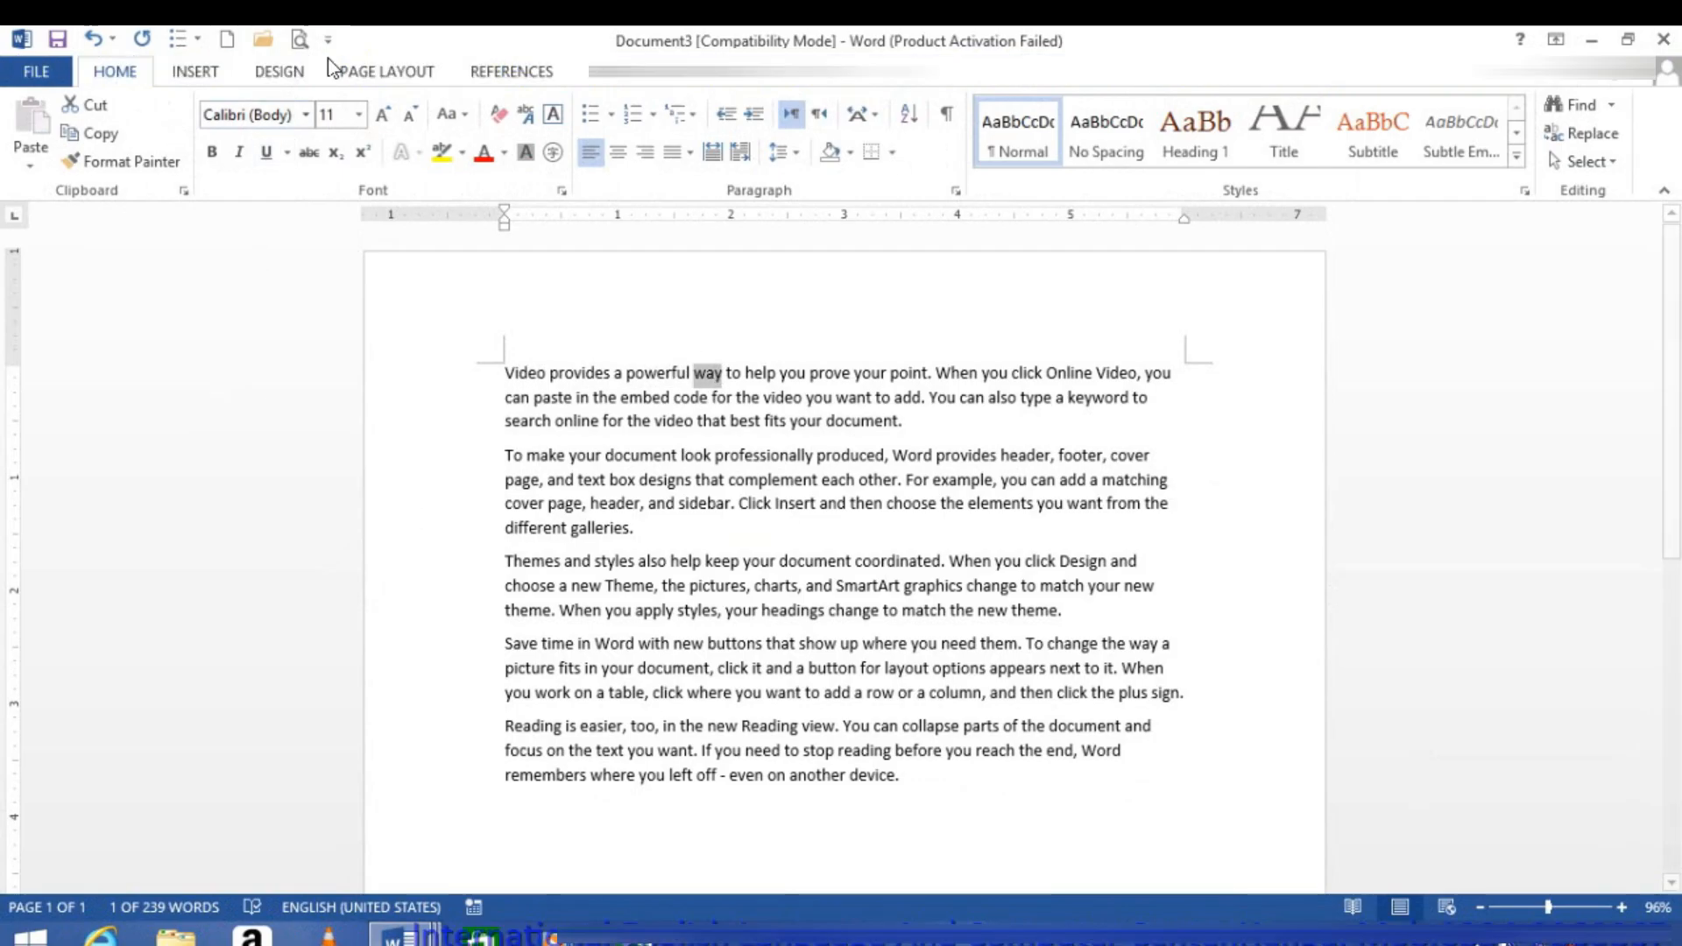
pyautogui.click(478, 73)
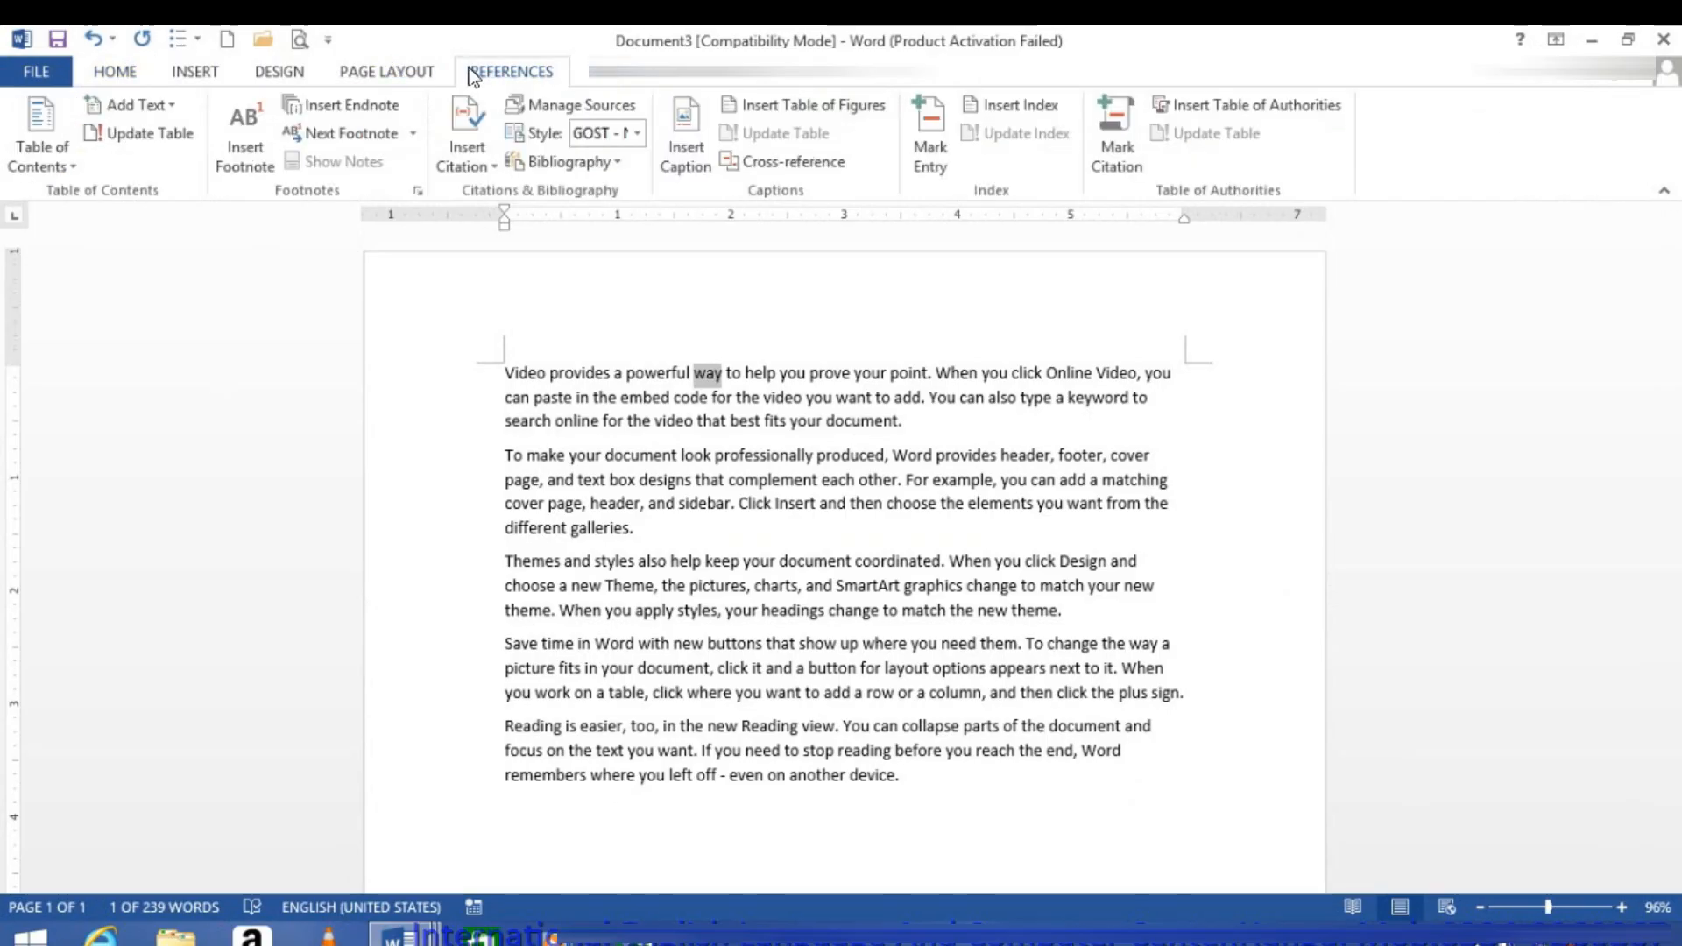
pyautogui.click(248, 167)
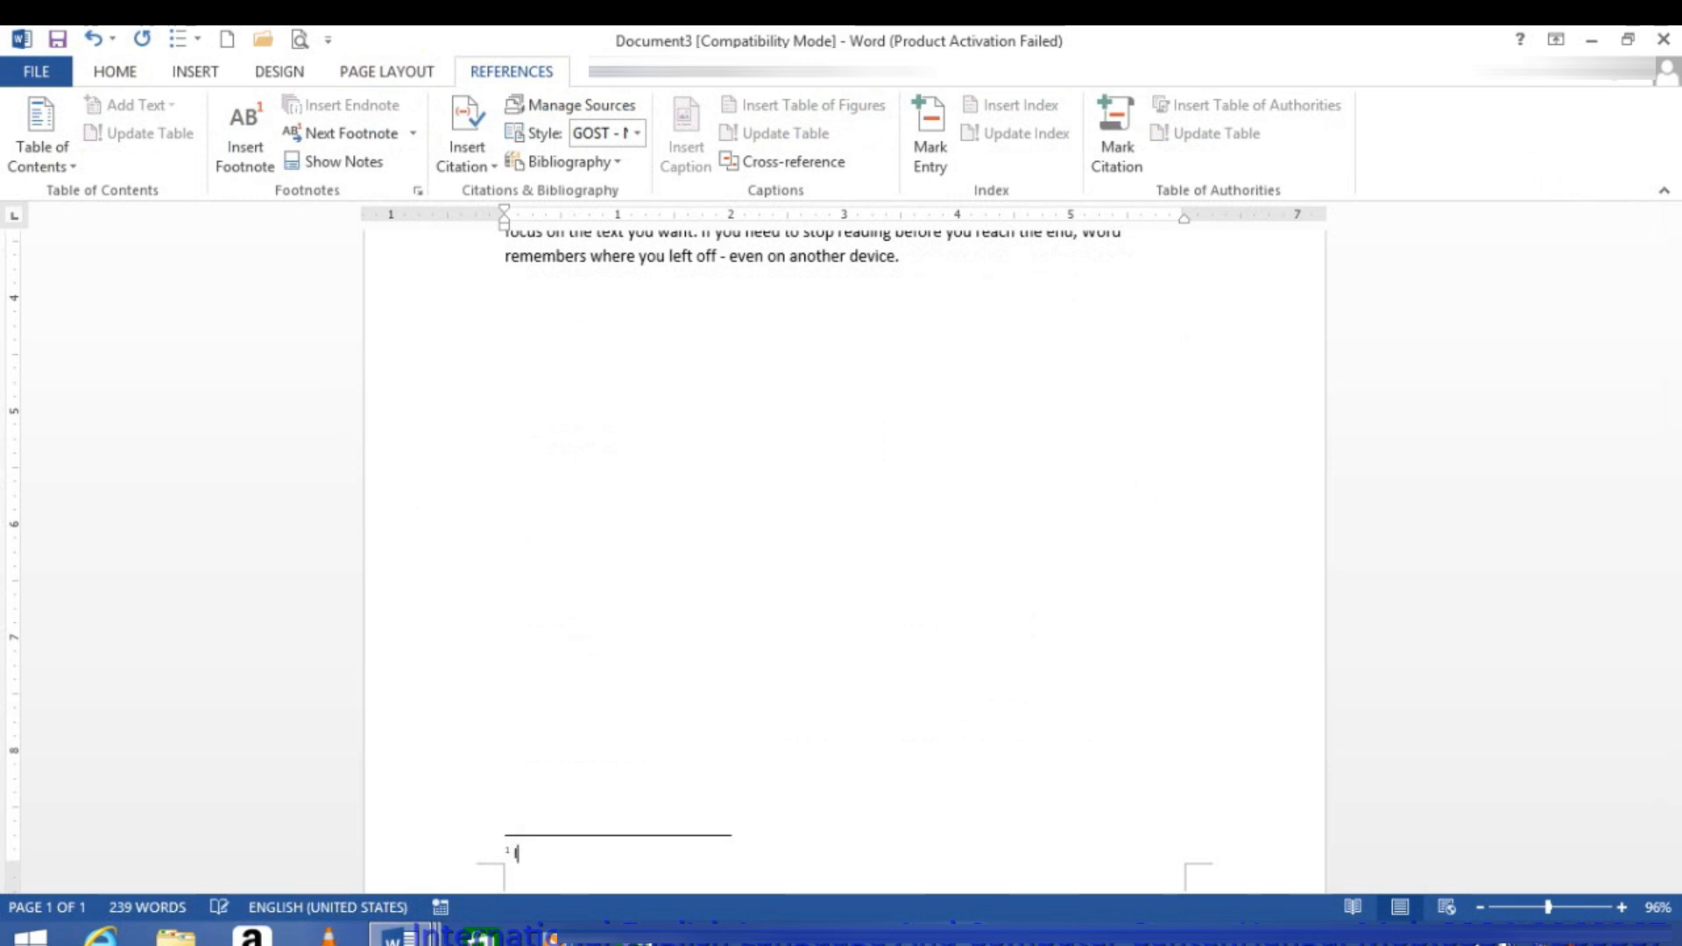
pyautogui.write('IT MEAN PATH')
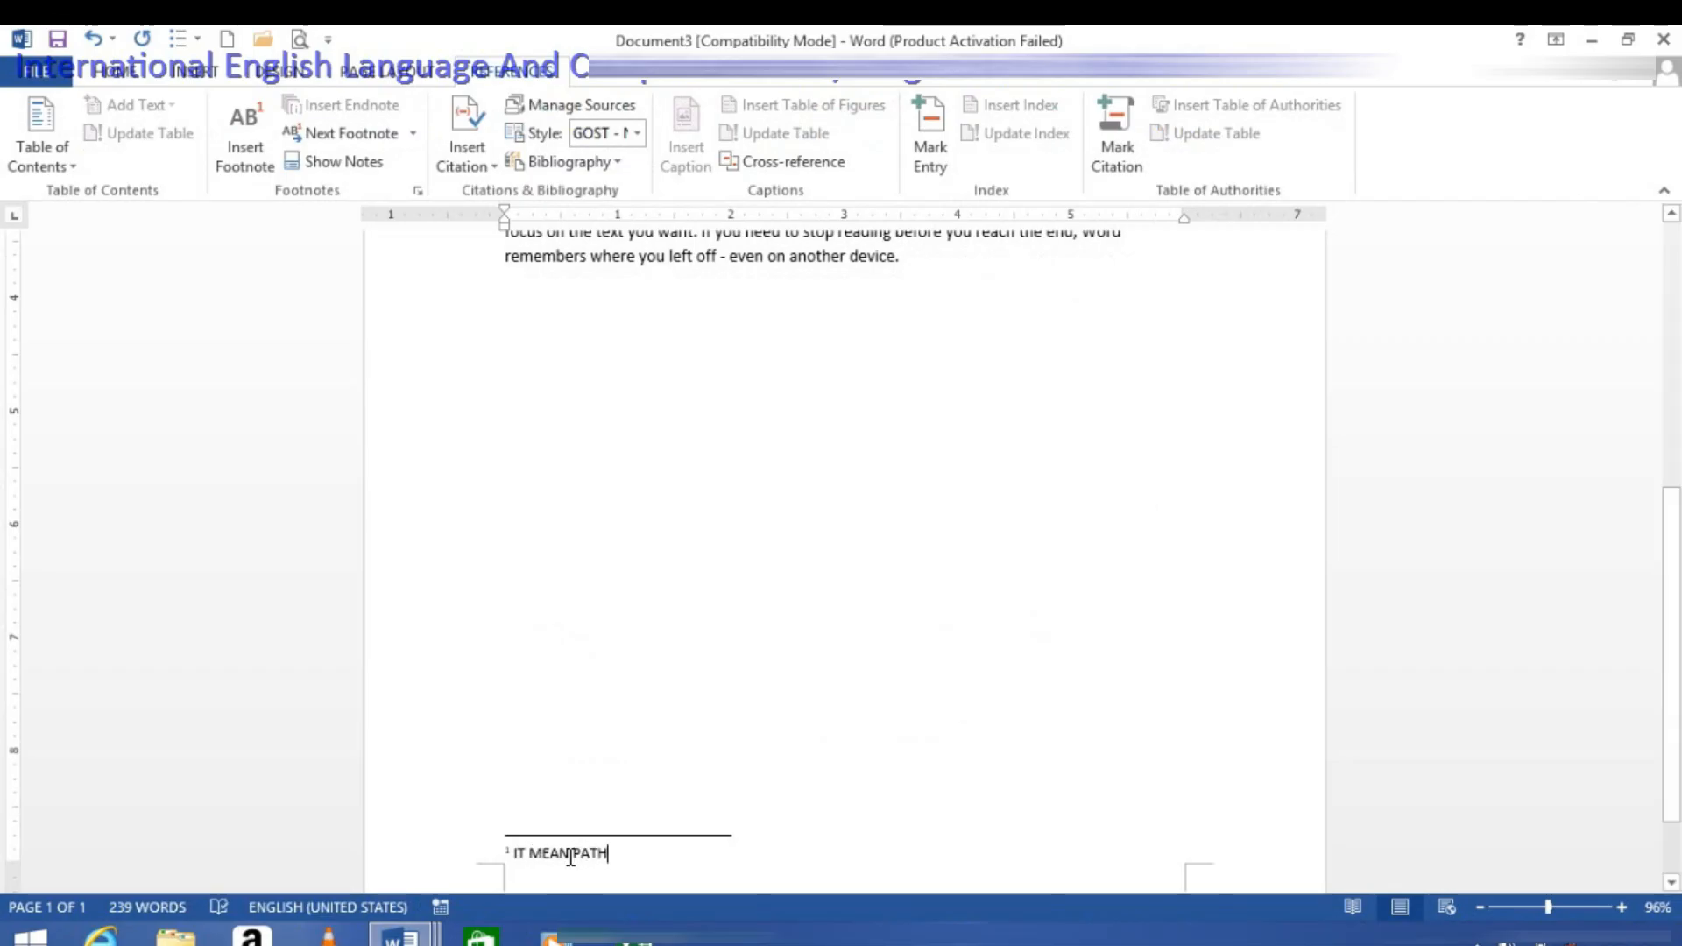
# Step: Insert a footnote on the word "document" ending the first paragraph, with the text THE COLLECTION OF FILES
pyautogui.scroll(8, 701, 727)
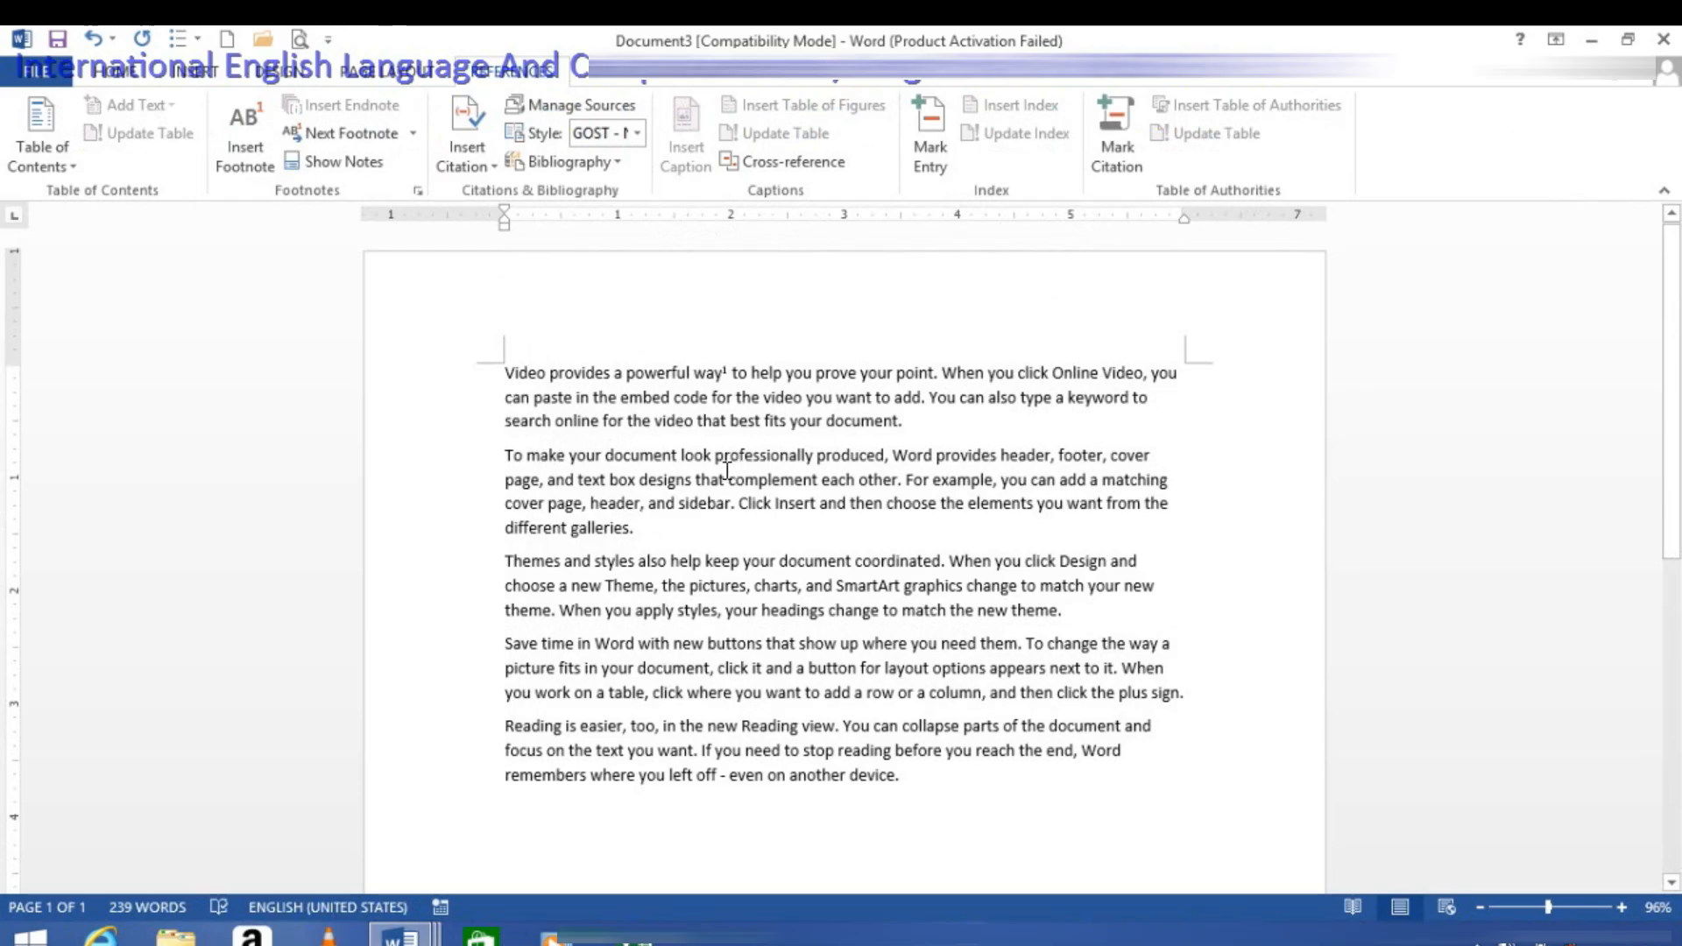
pyautogui.scroll(-8, 726, 470)
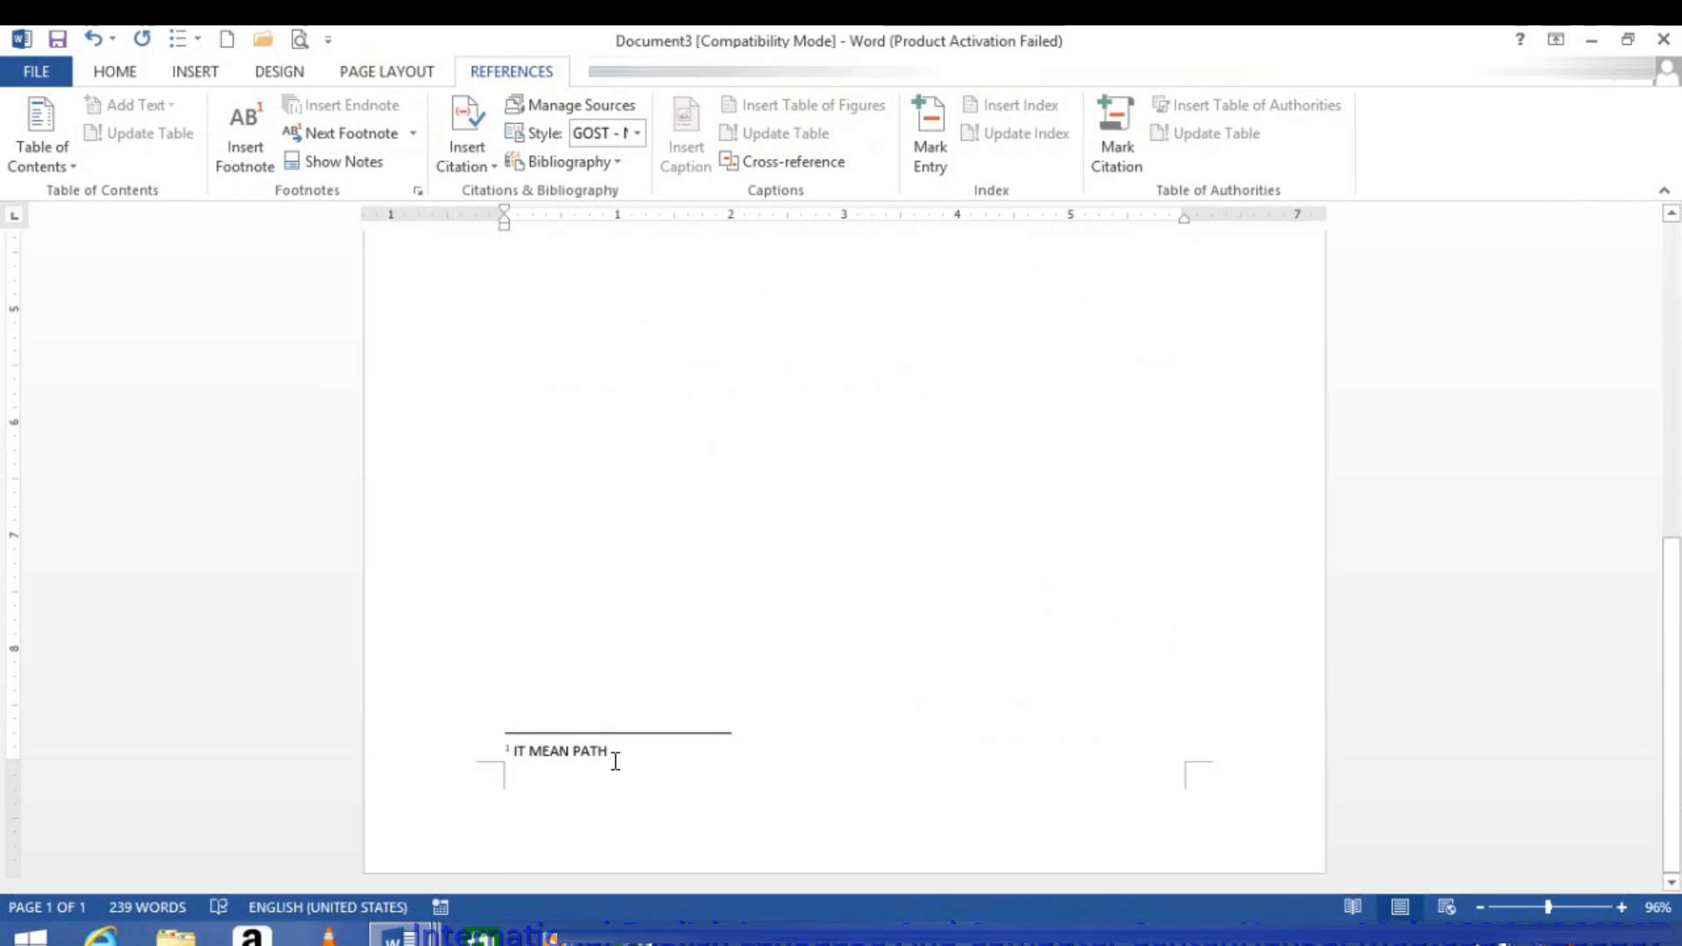
pyautogui.scroll(8, 706, 462)
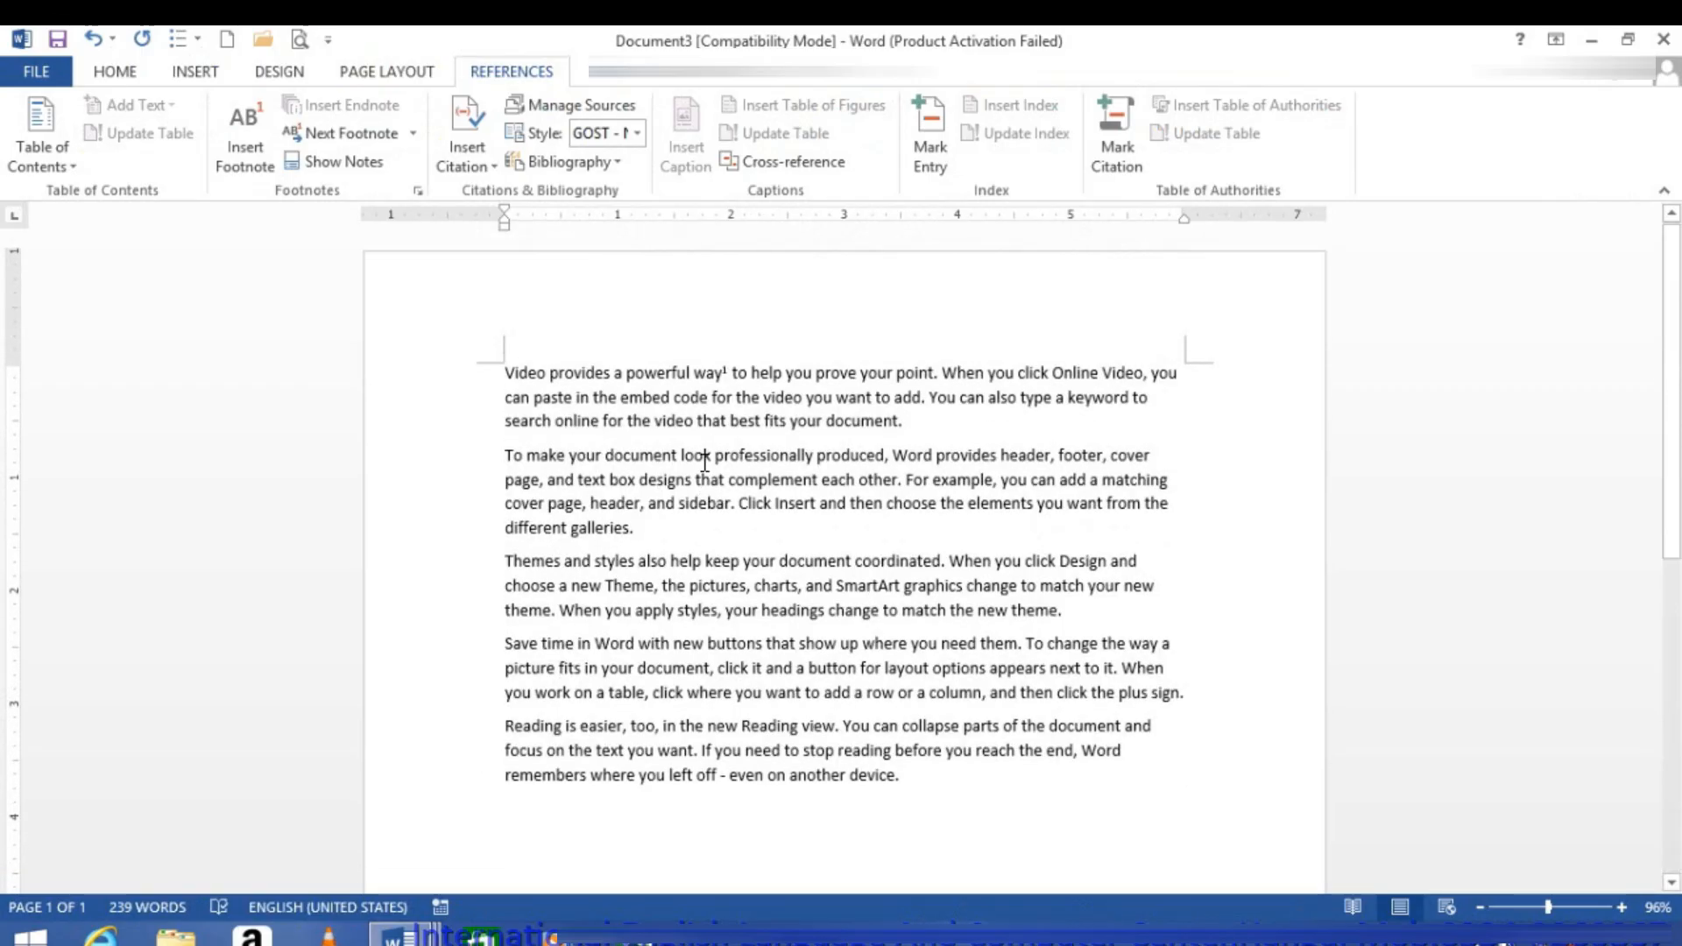
pyautogui.moveTo(909, 420); pyautogui.dragTo(848, 417)
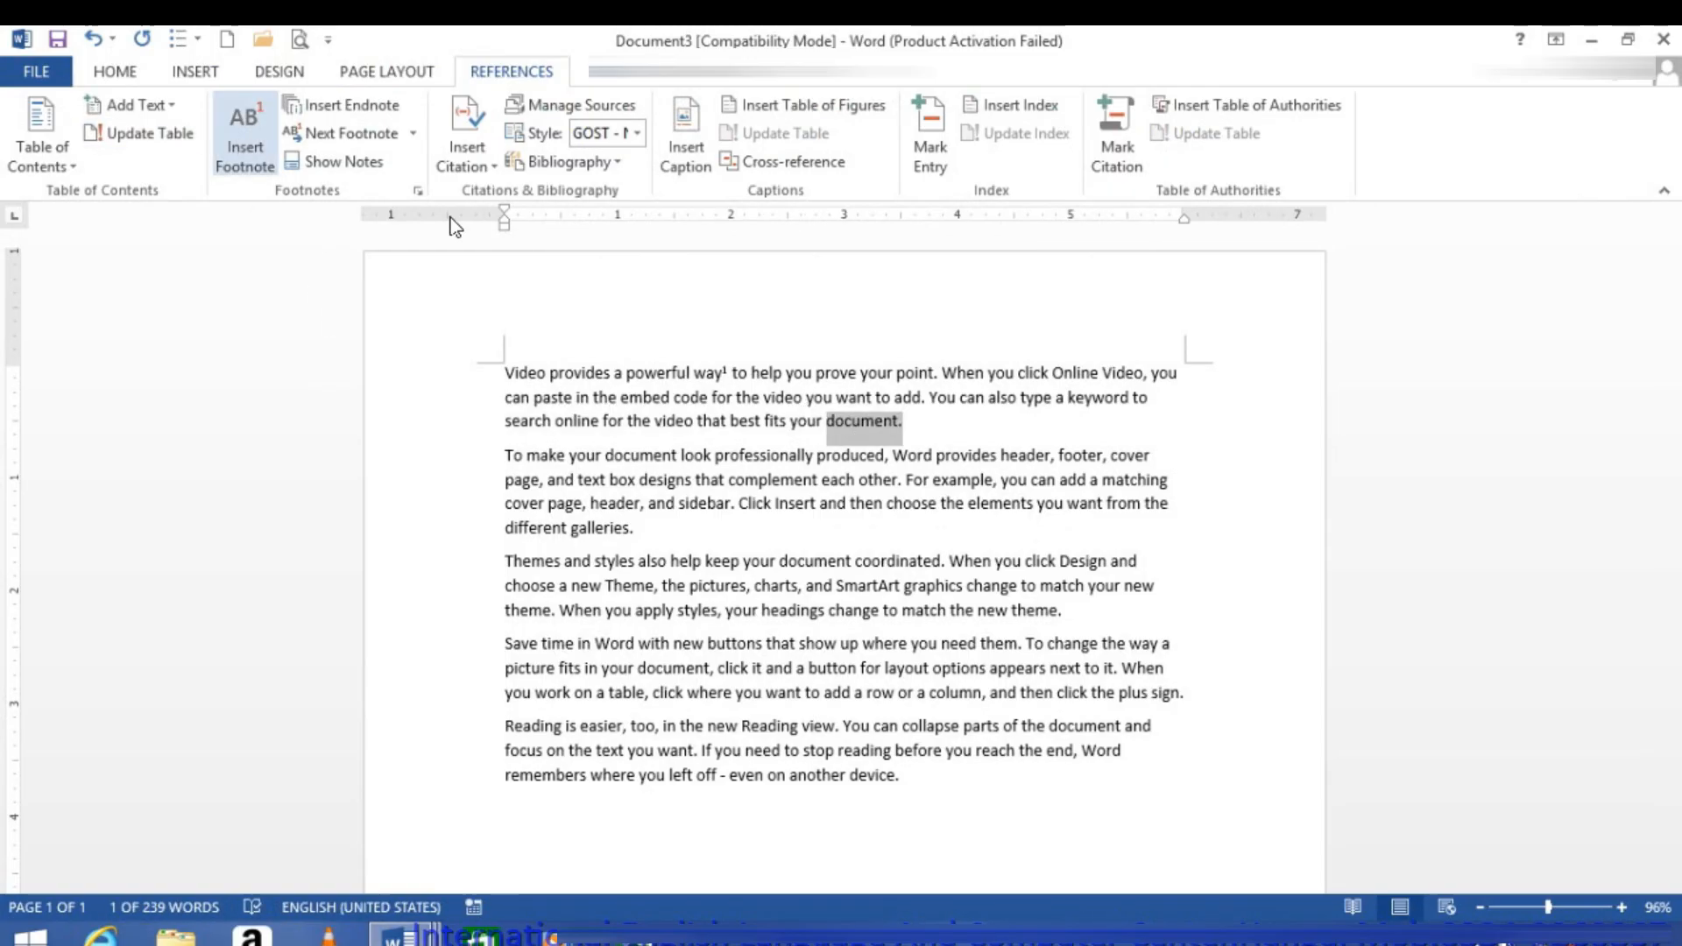
pyautogui.click(247, 145)
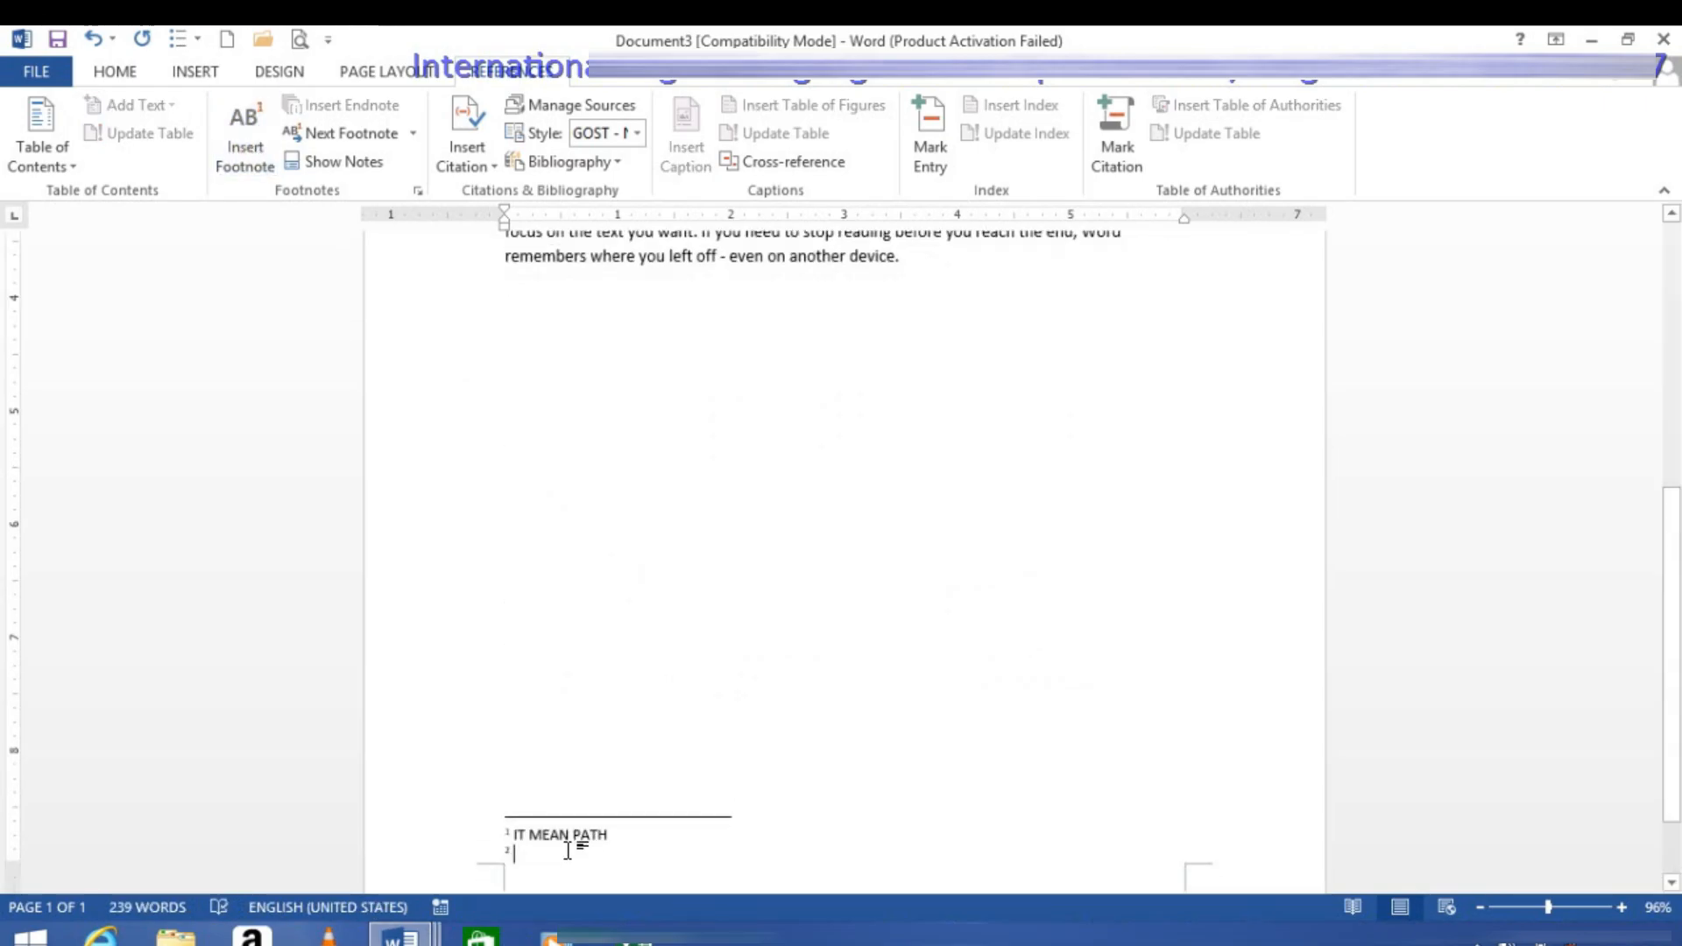
pyautogui.write('THE CO')
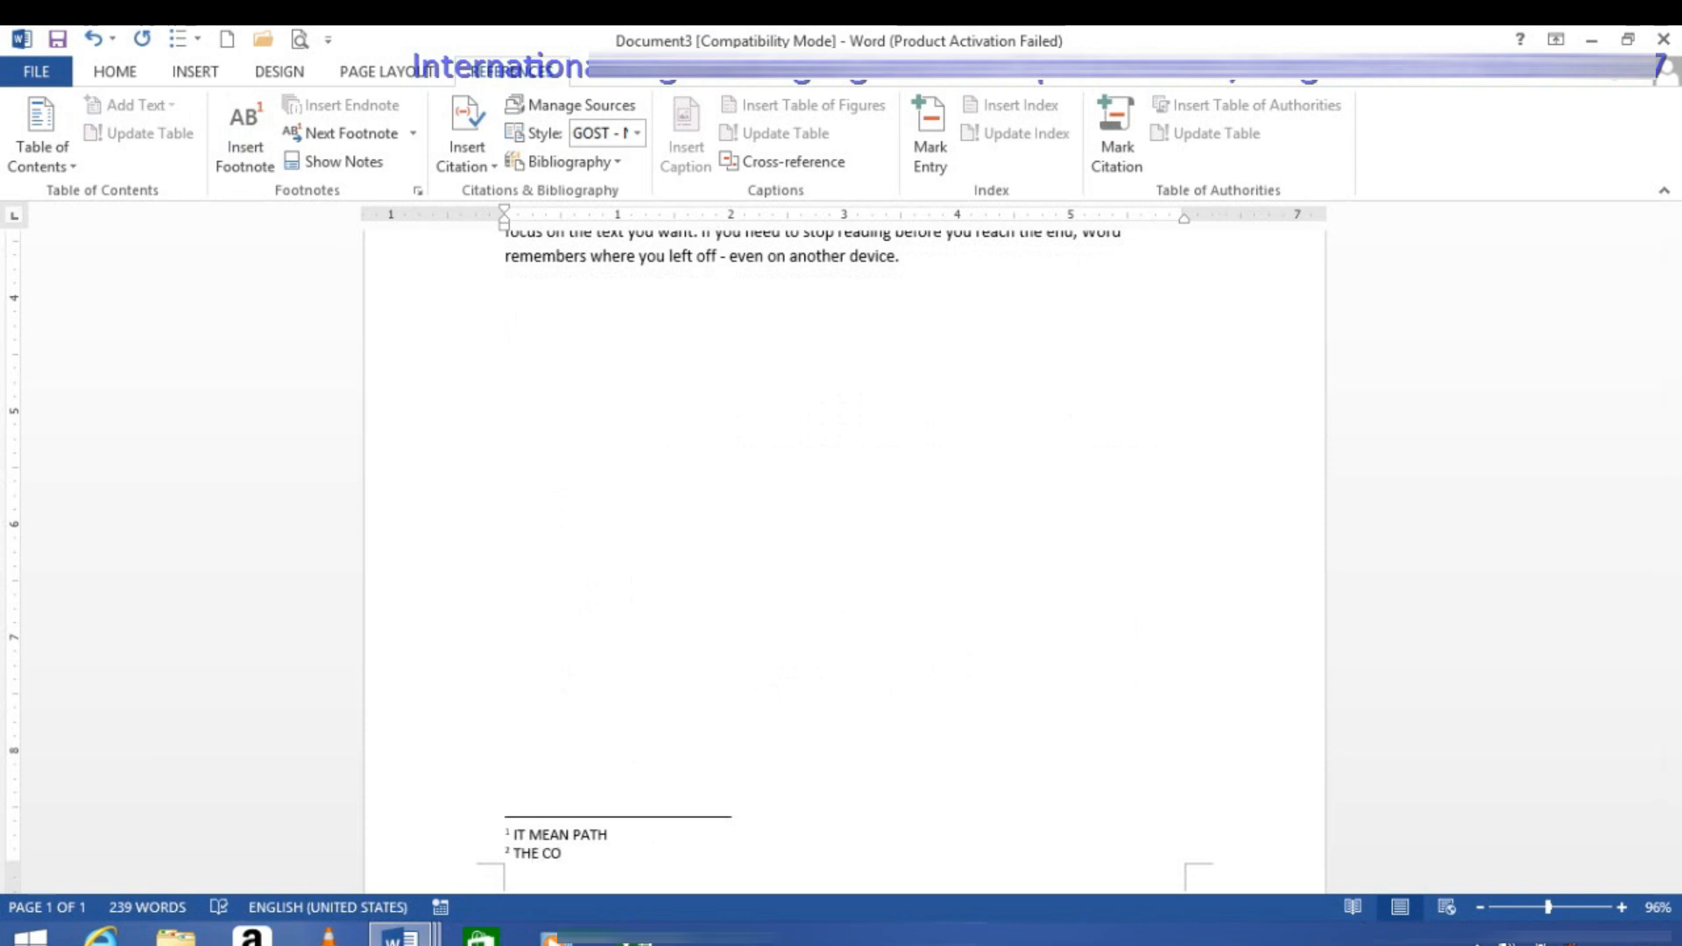
pyautogui.write('LLECTION OF FILES')
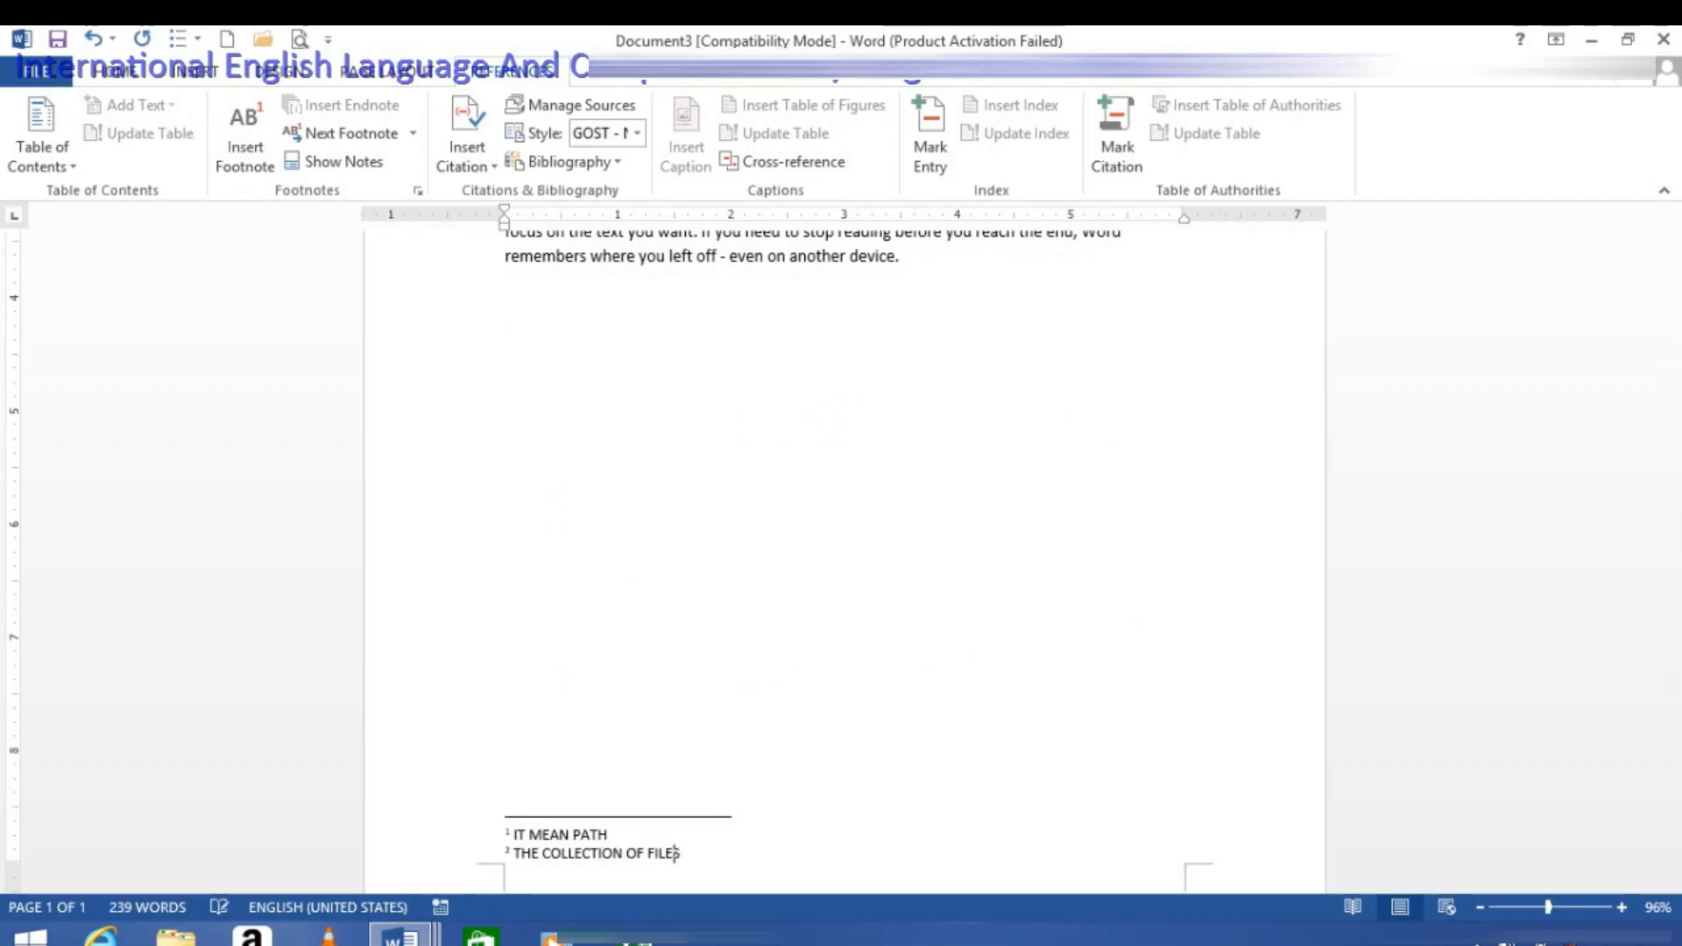
# Step: Preview the footnote at its reference after "document." and jump from that reference to the note text
pyautogui.scroll(6, 676, 646)
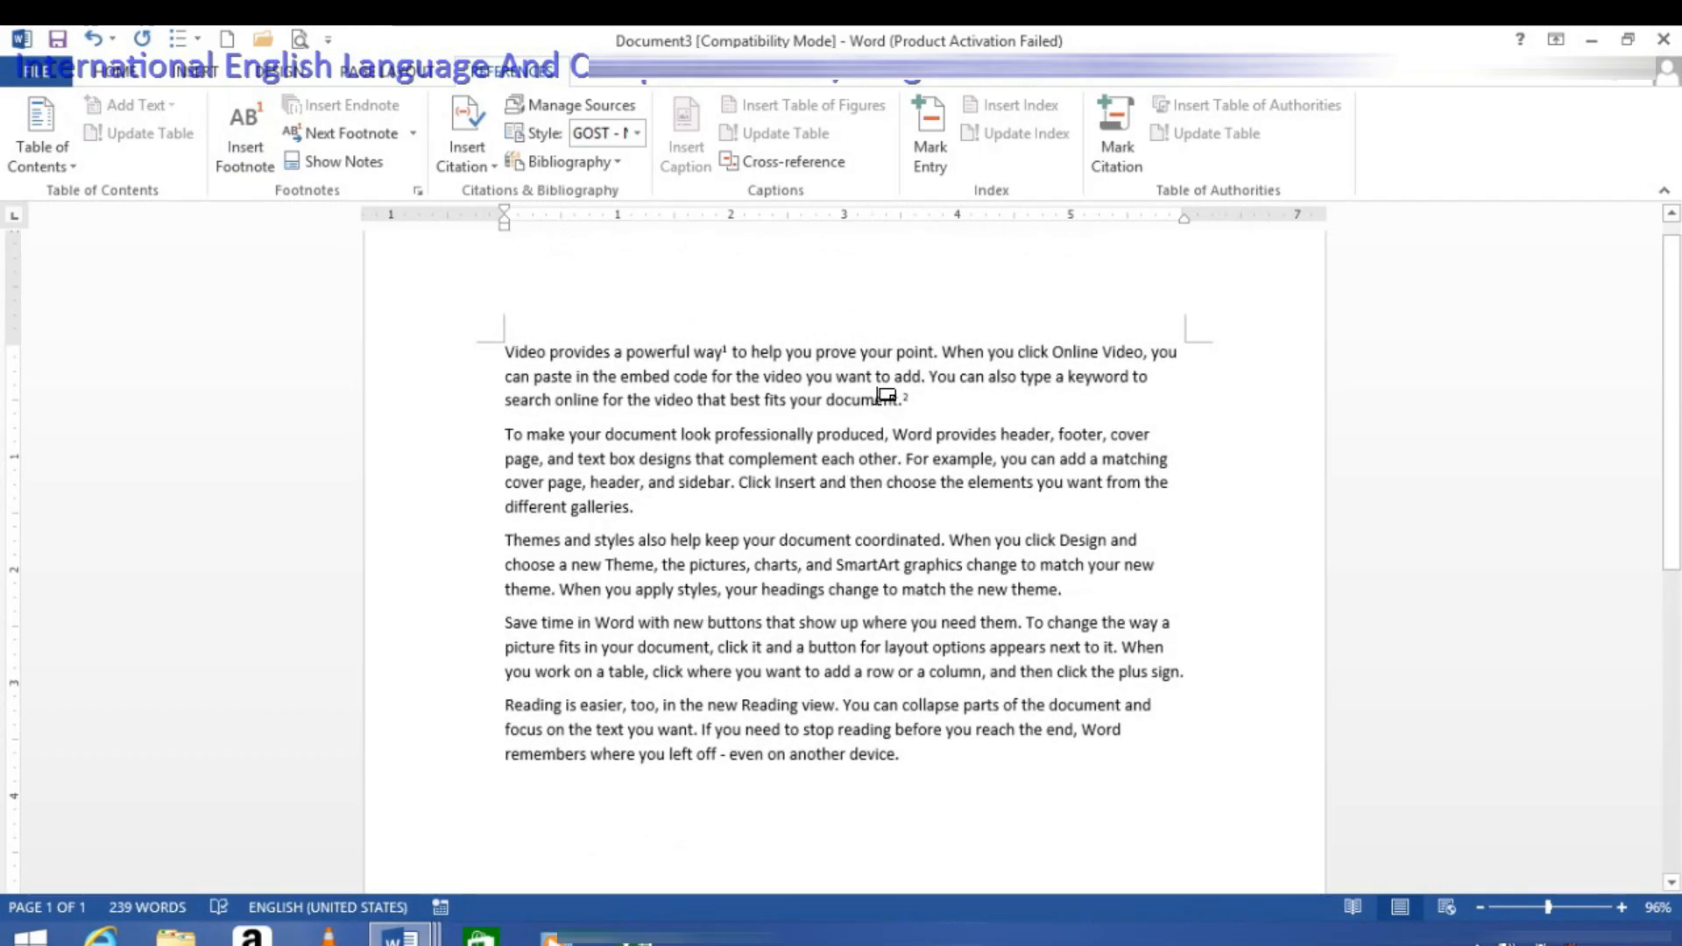
pyautogui.moveTo(884, 393)
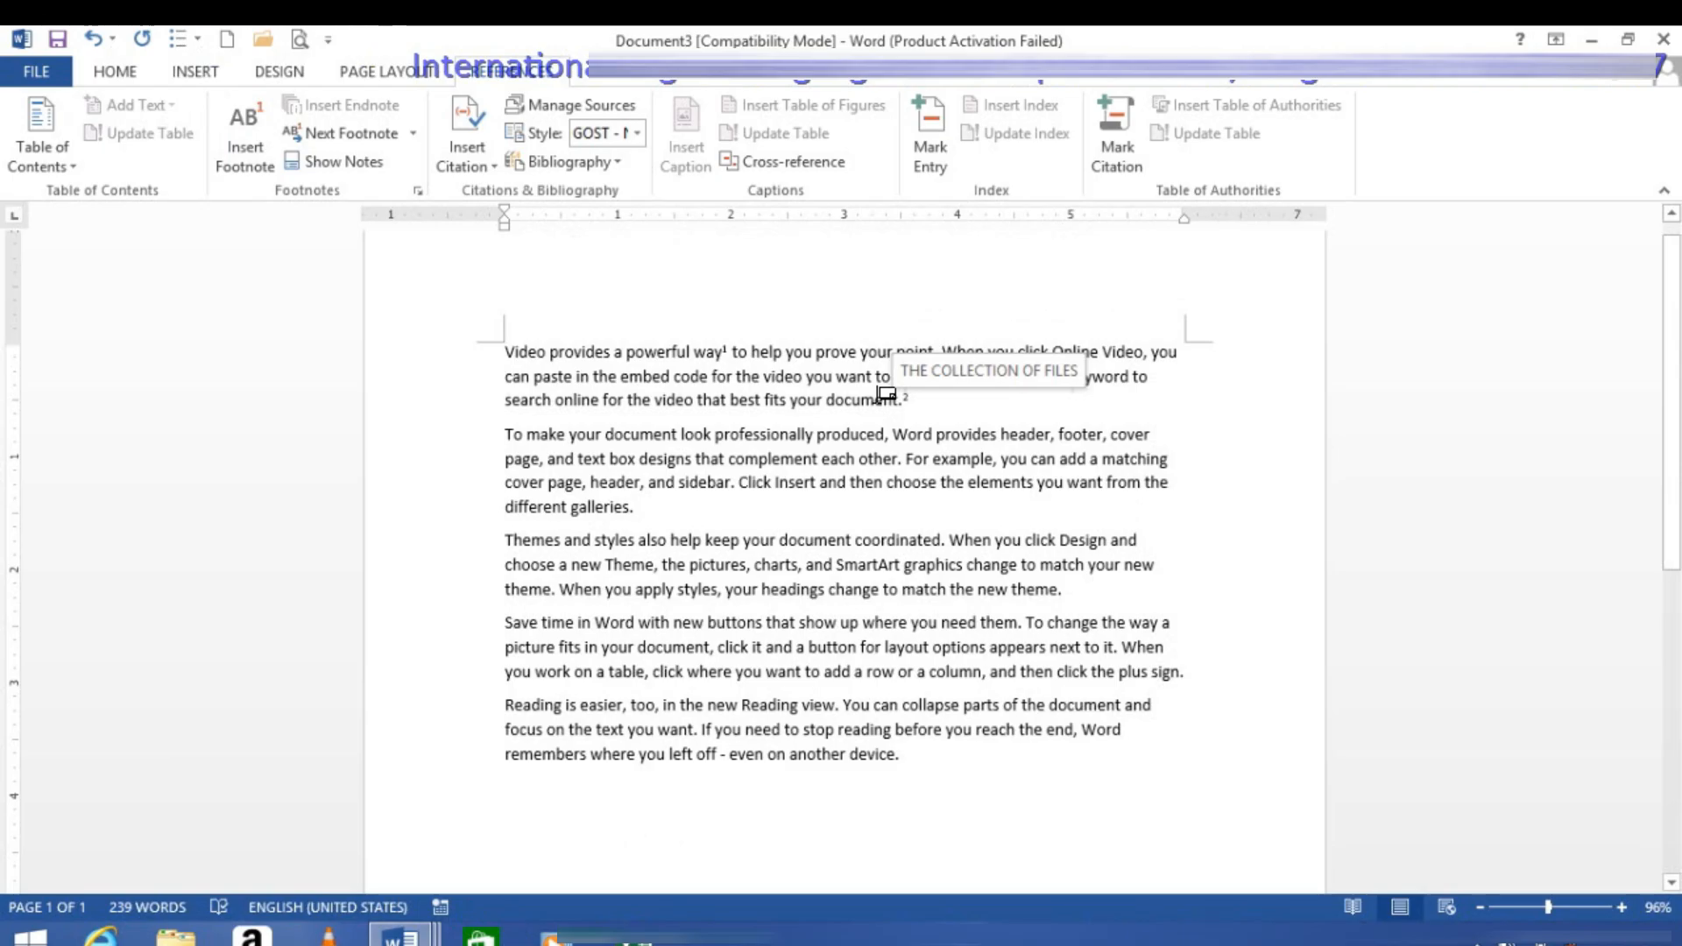
pyautogui.doubleClick(885, 394)
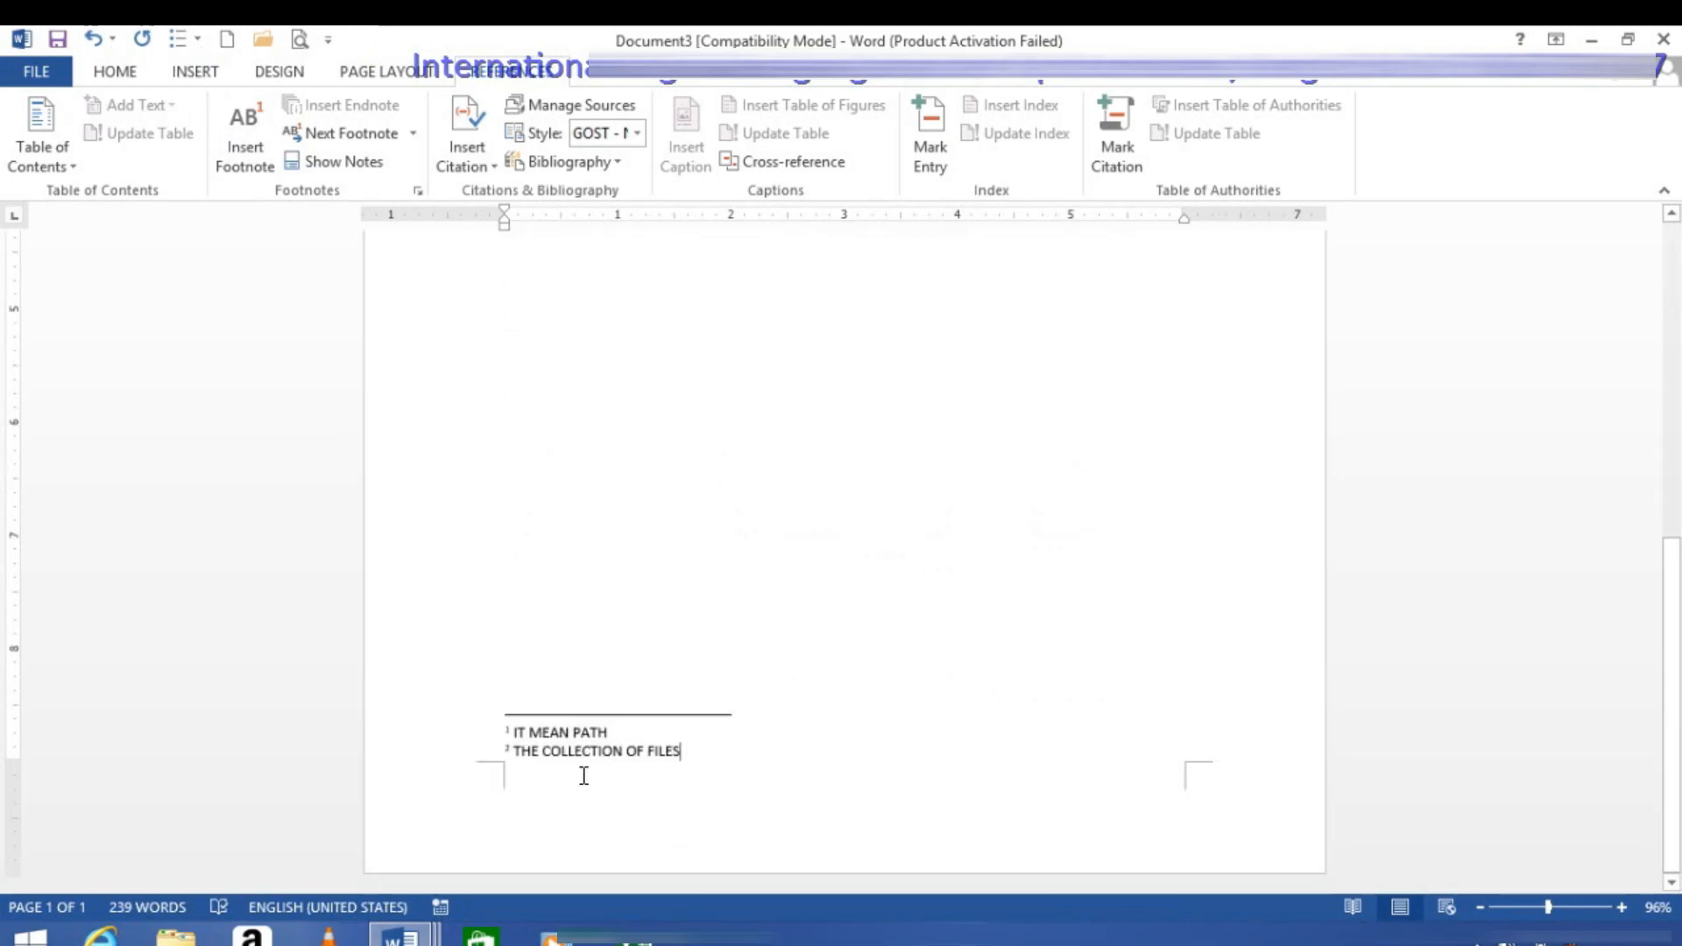
# Step: Insert an endnote on the word "can" in the first paragraph with the text THIS IS AN GRAMMAR POINT
pyautogui.scroll(5, 774, 444)
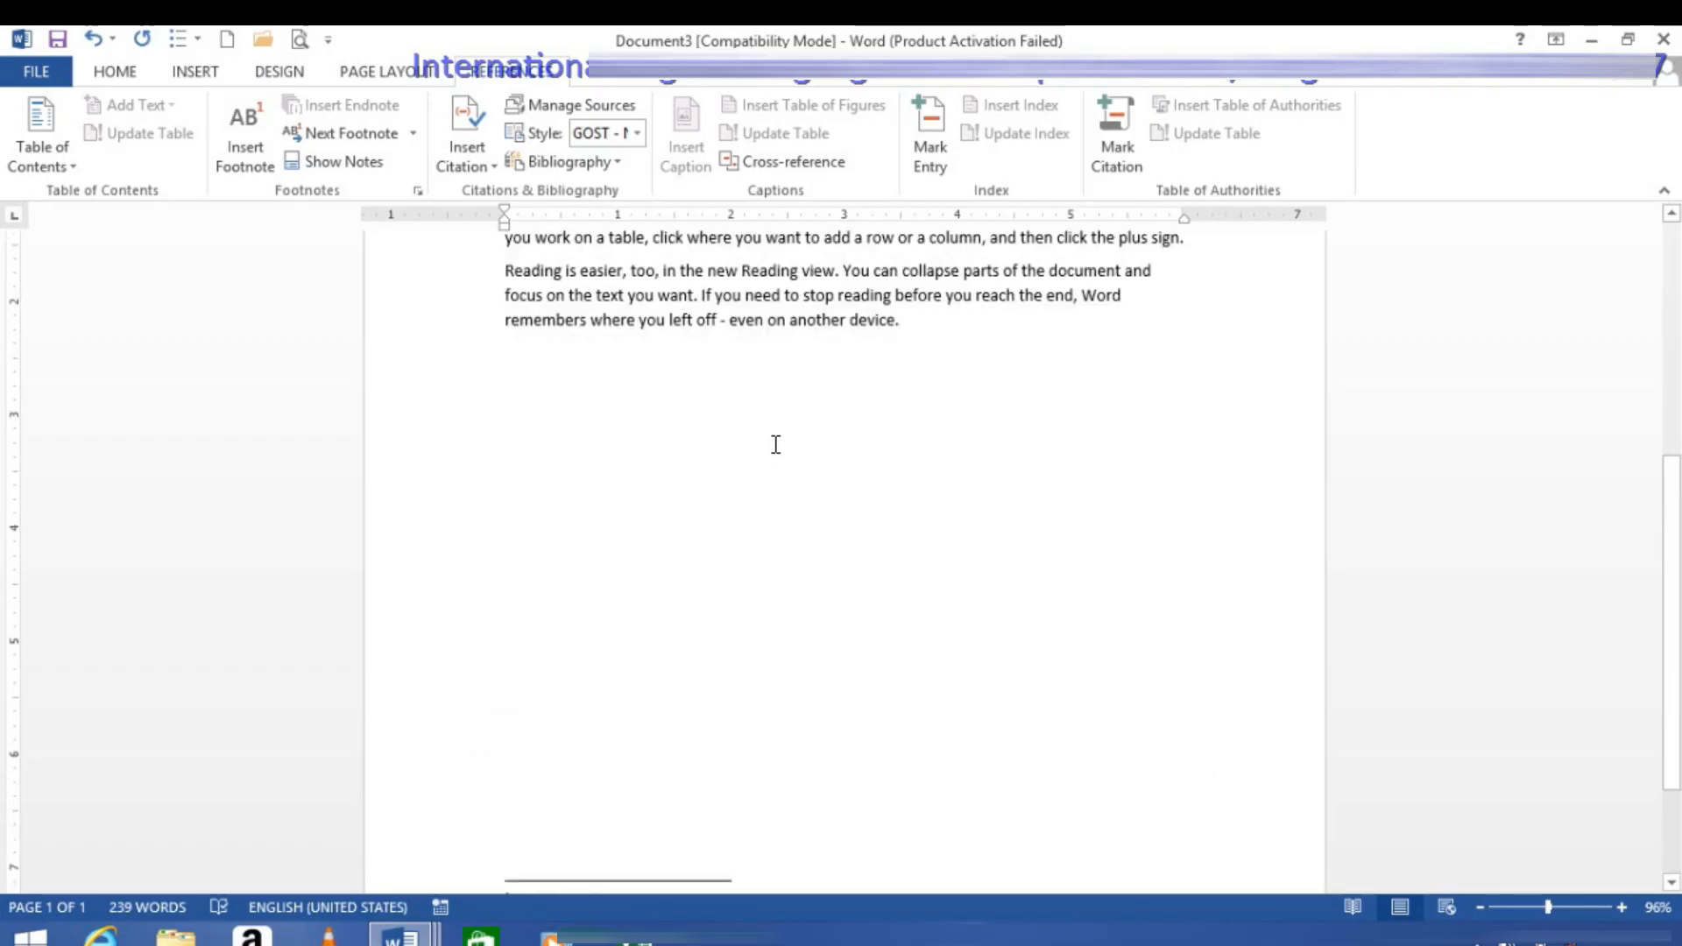
pyautogui.scroll(3, 755, 482)
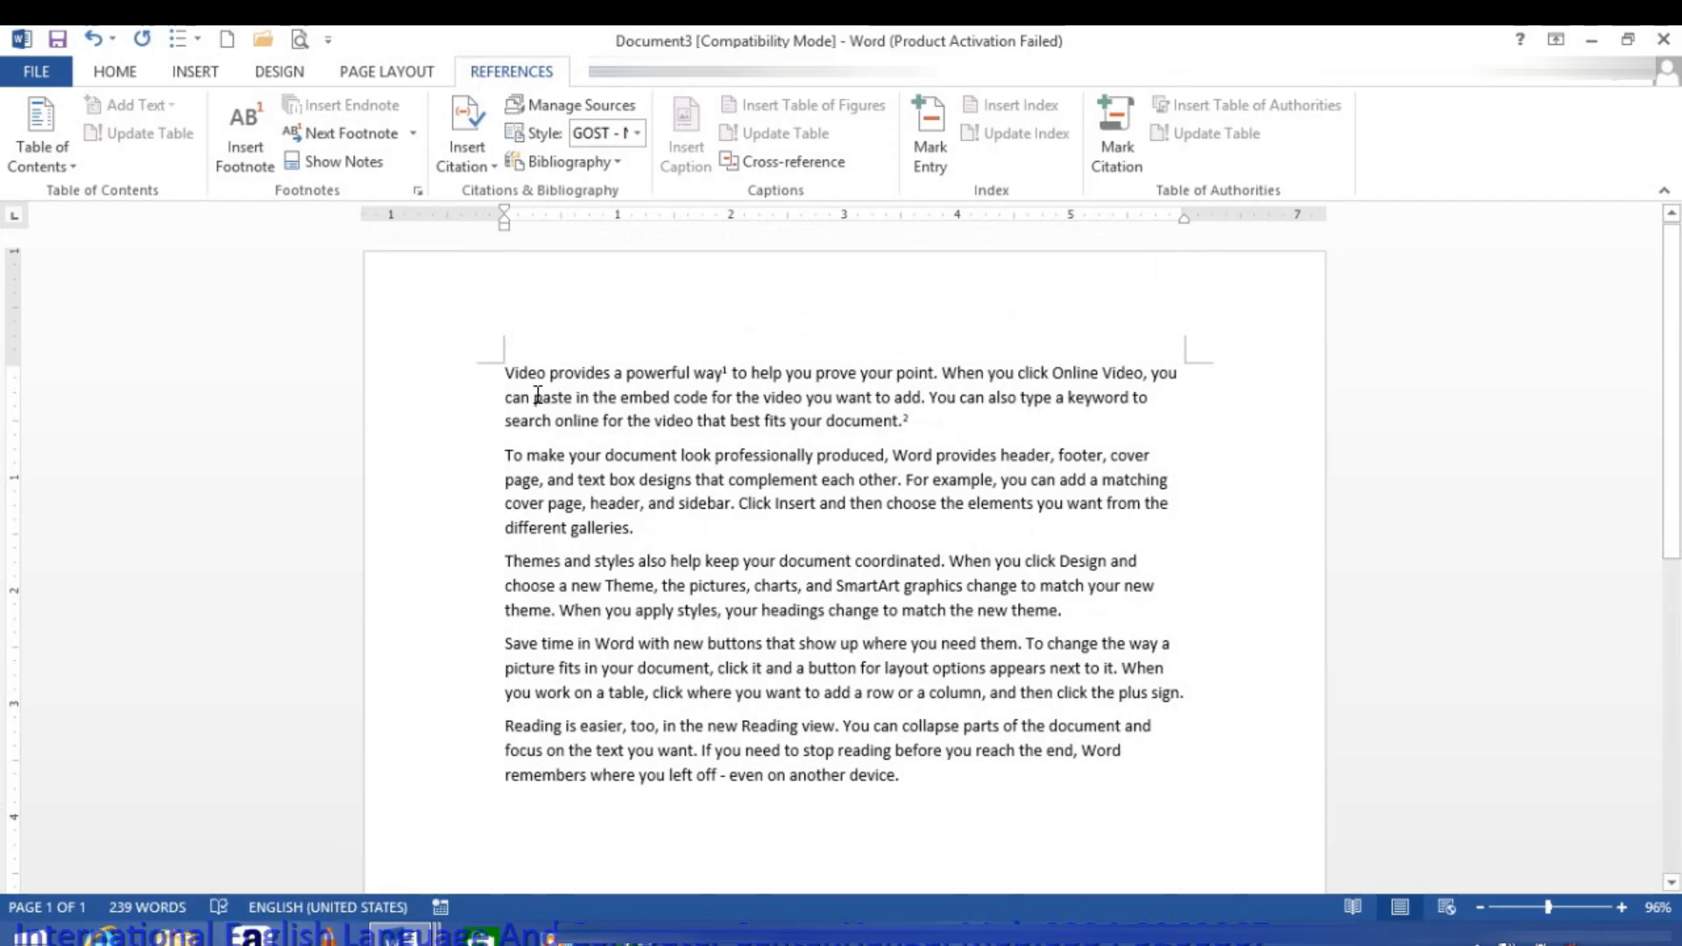
pyautogui.doubleClick(511, 395)
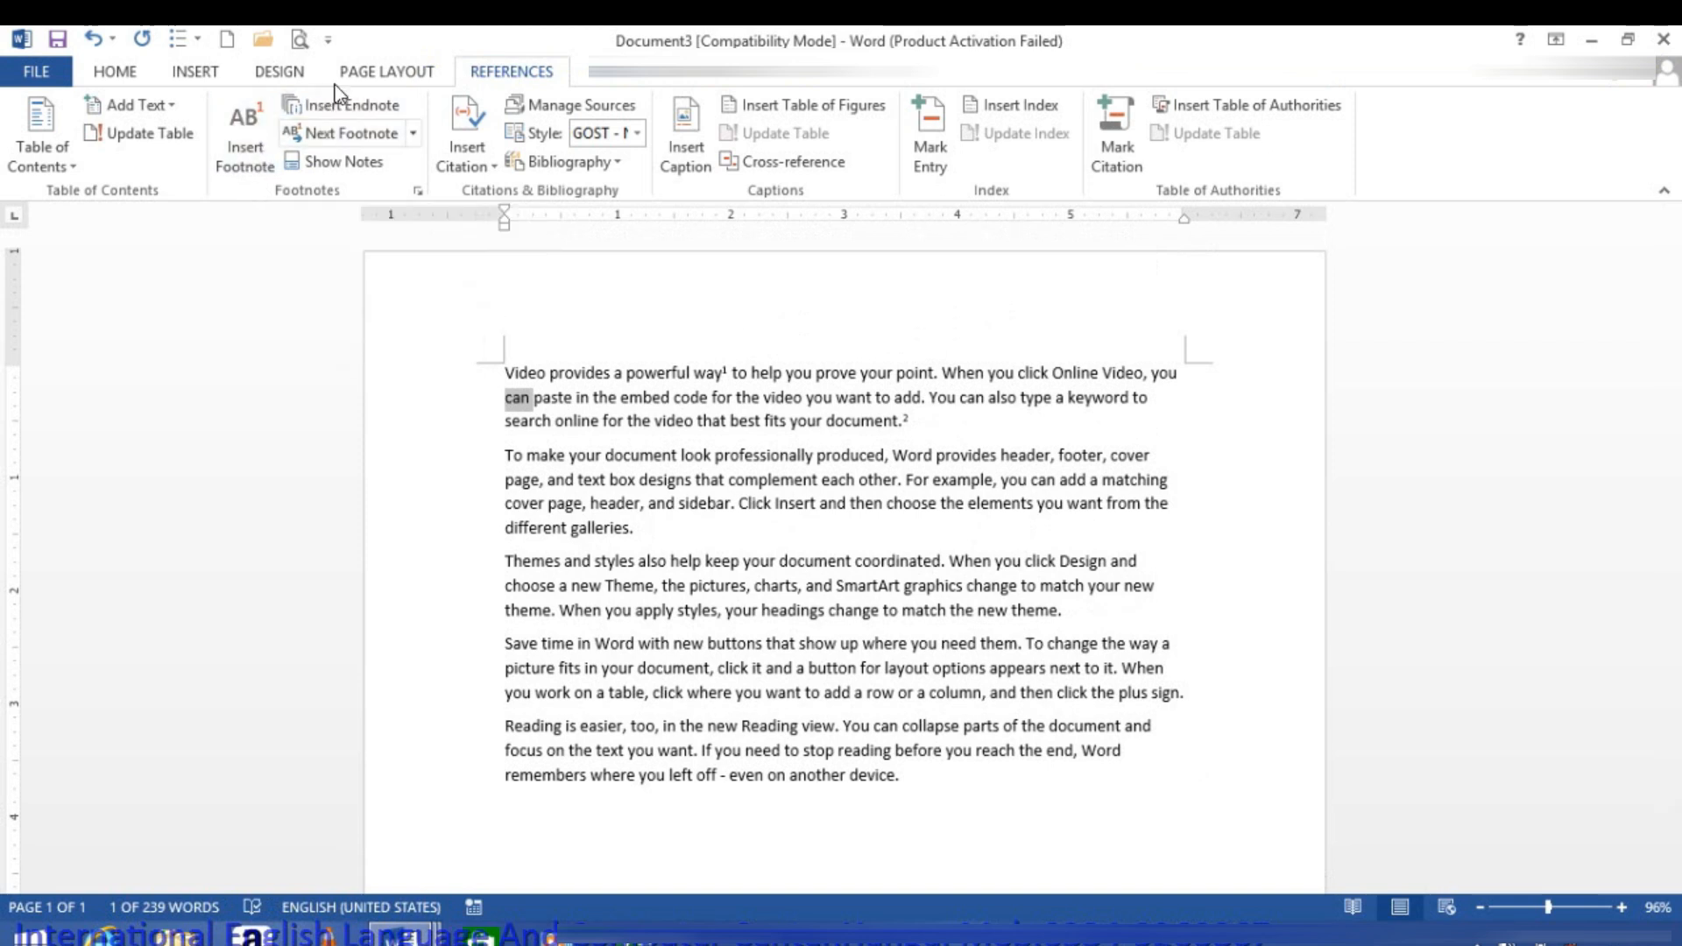
pyautogui.click(330, 107)
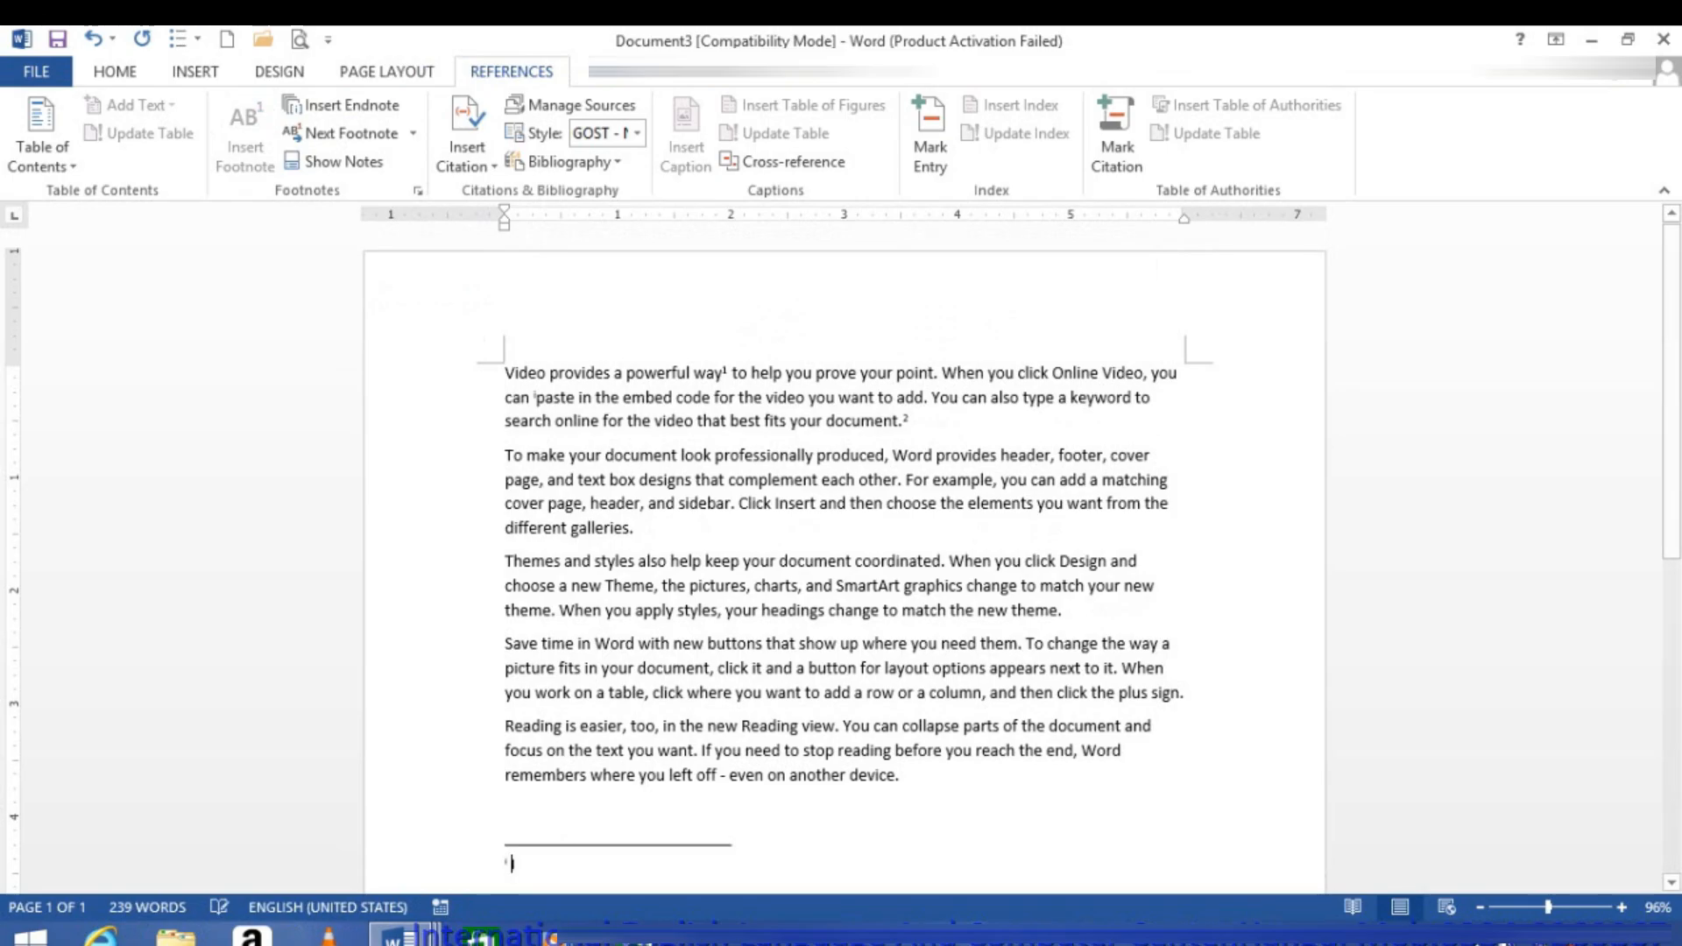
pyautogui.write('ThIS IS AN ')
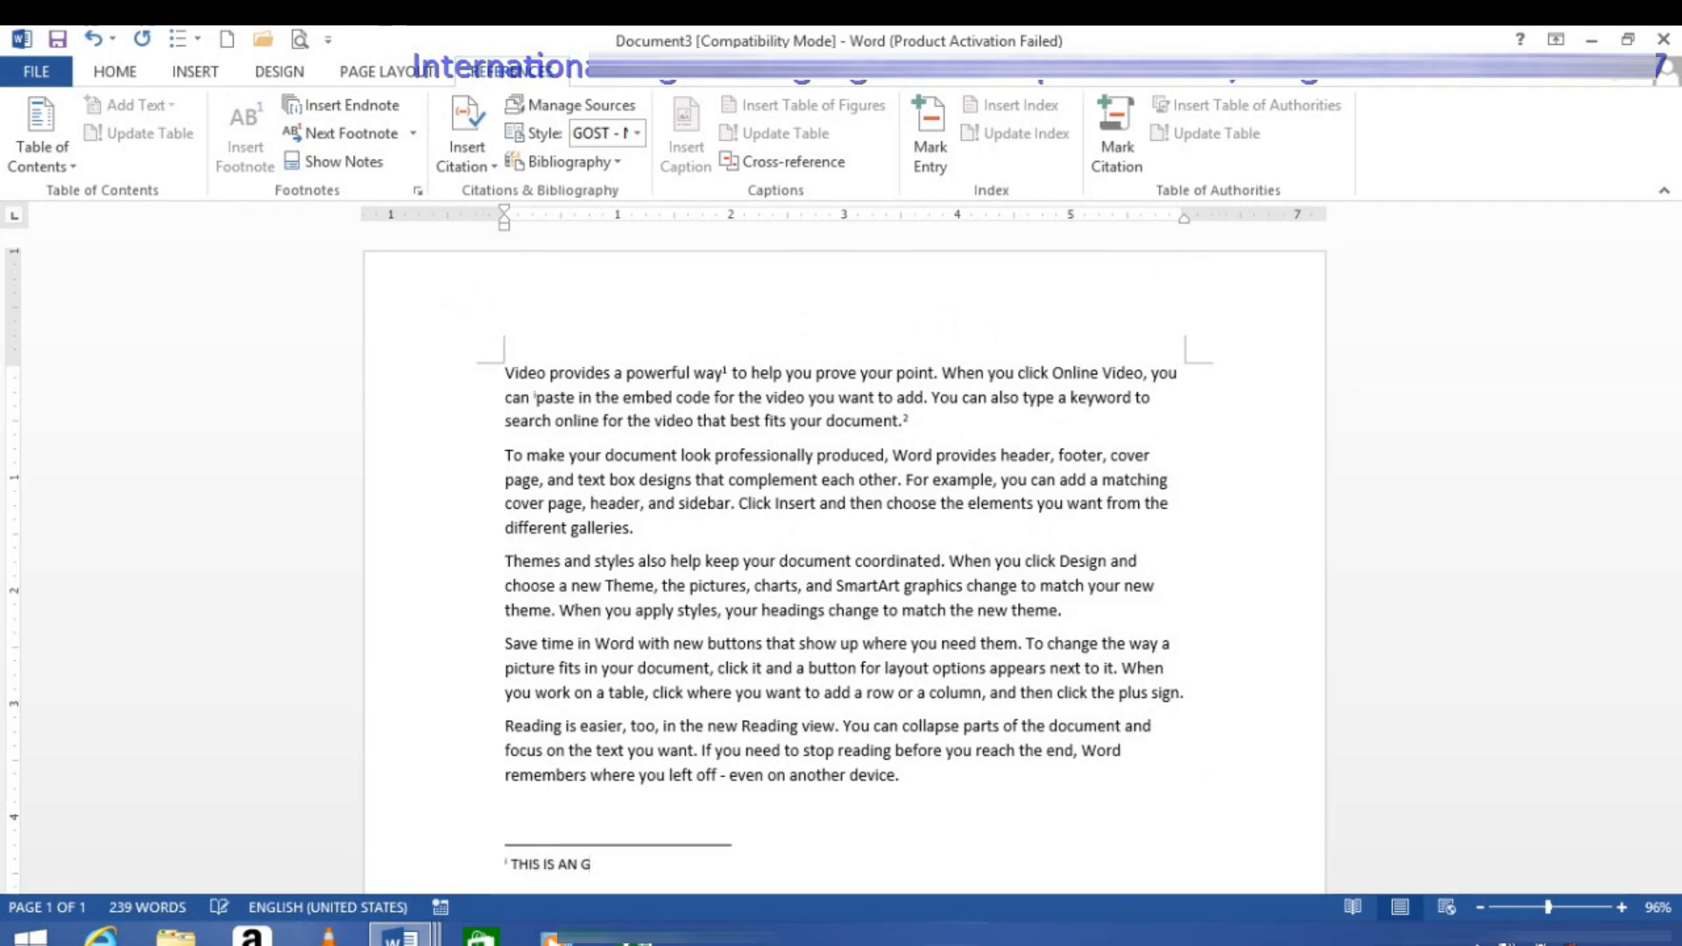
pyautogui.write('GRAMMAR')
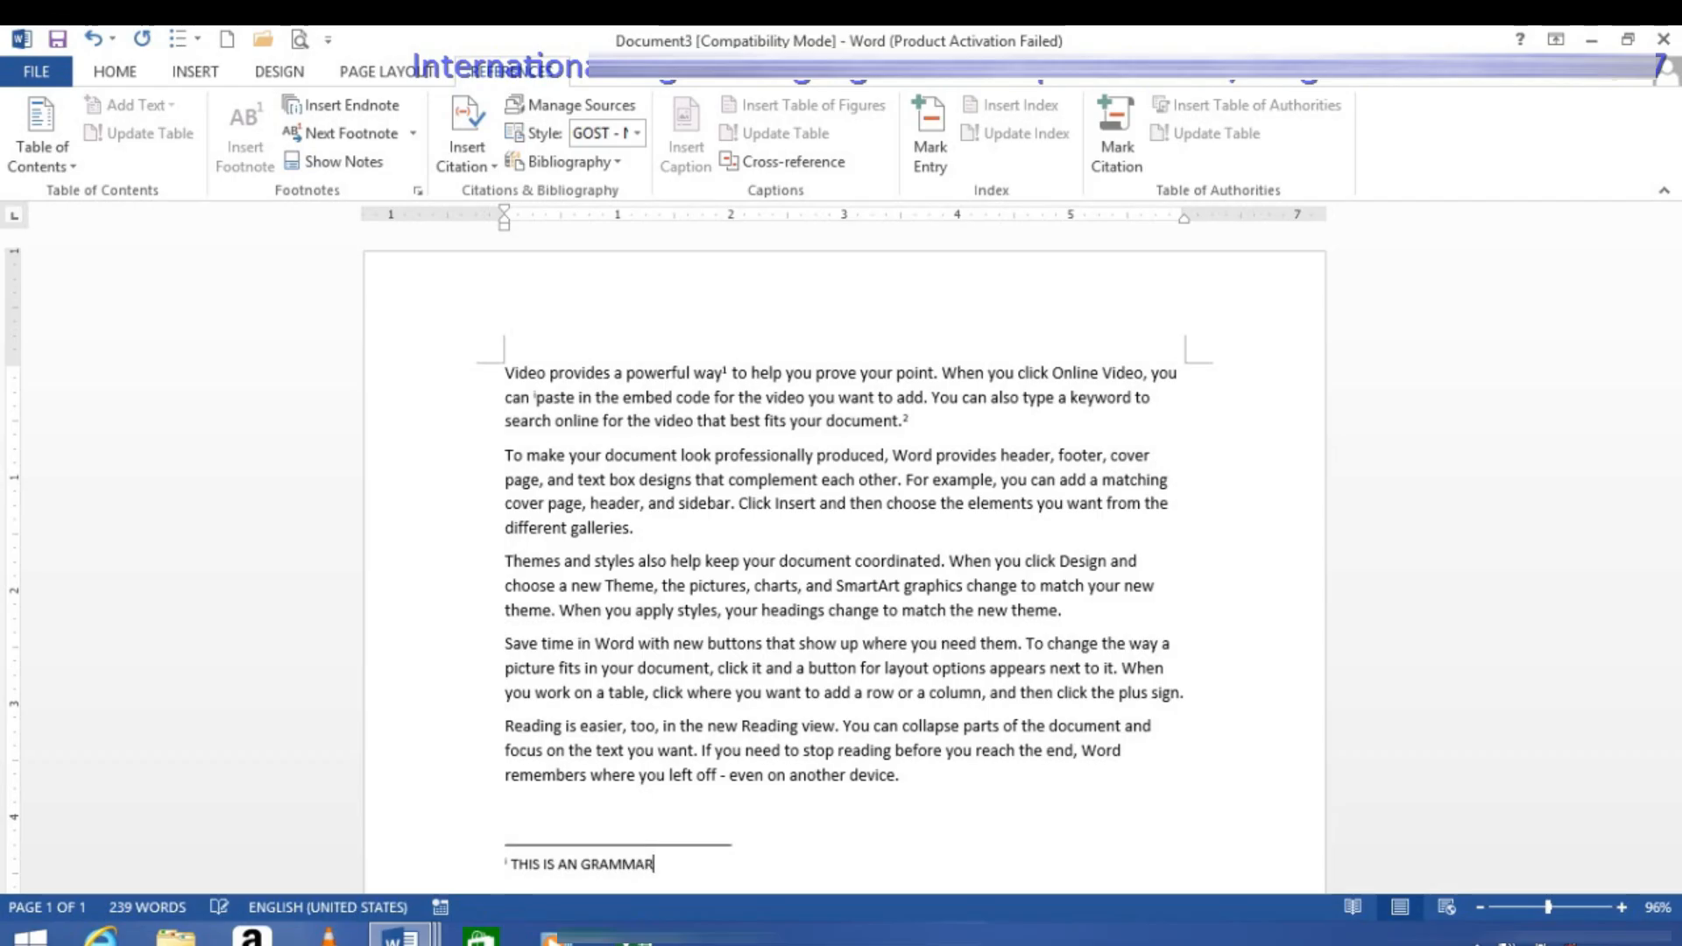
pyautogui.write(' POINT')
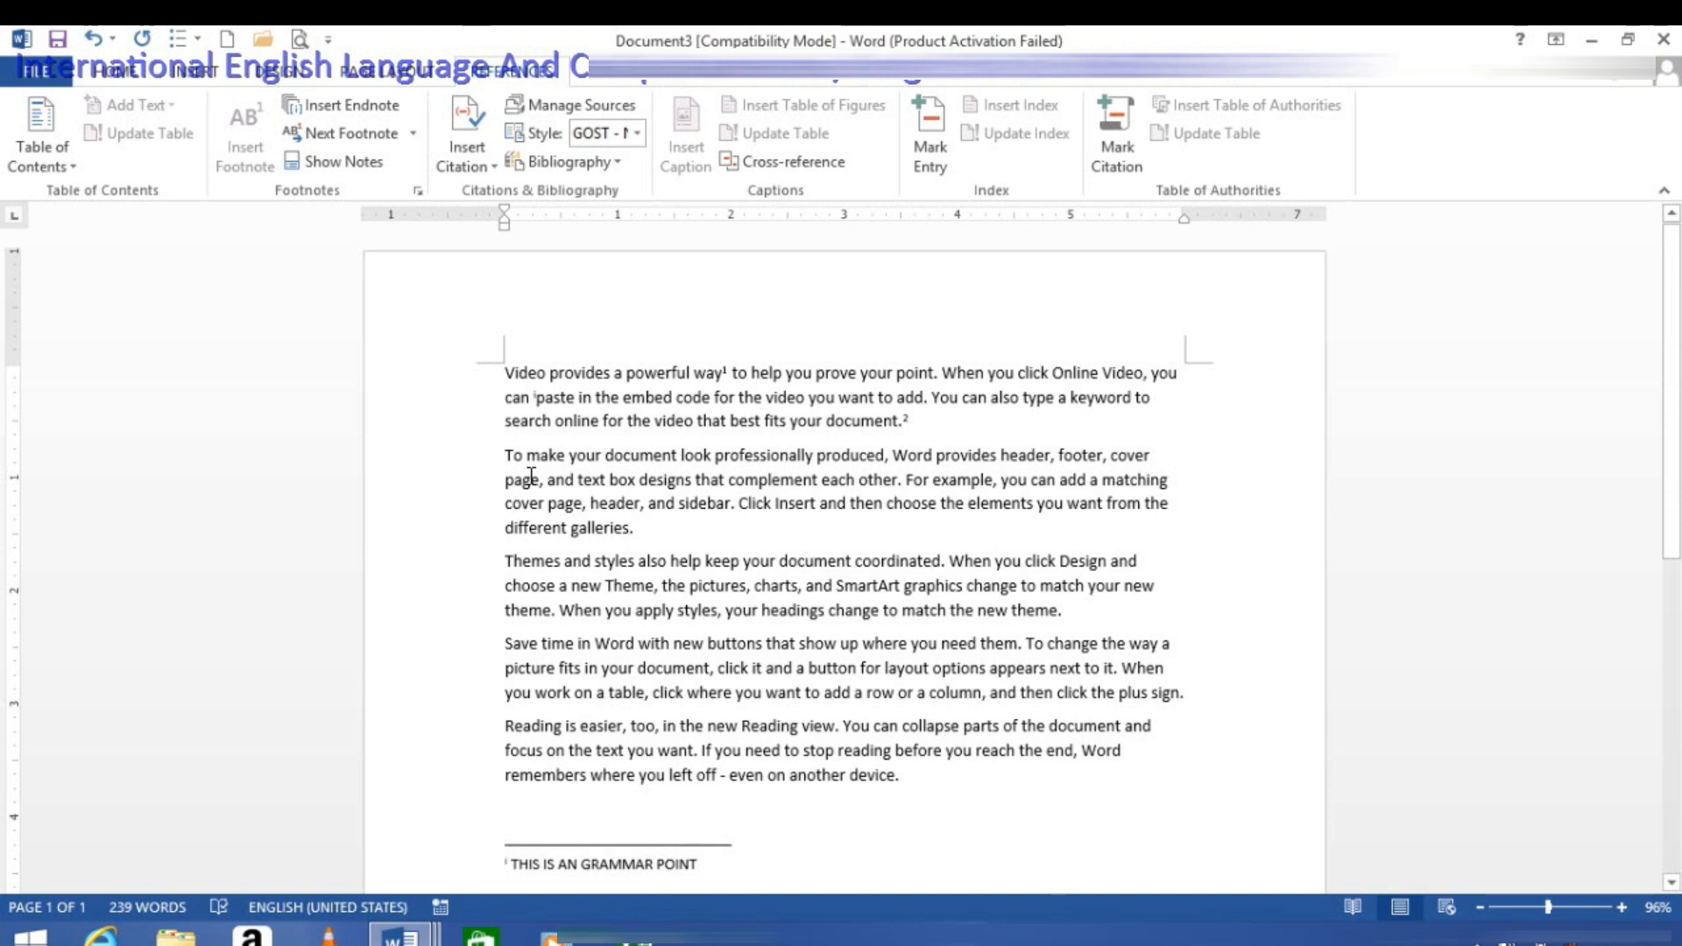
# Step: Insert an endnote on "different galleries." at the end of the second paragraph, with a row of M letters as its text
pyautogui.scroll(-1, 537, 799)
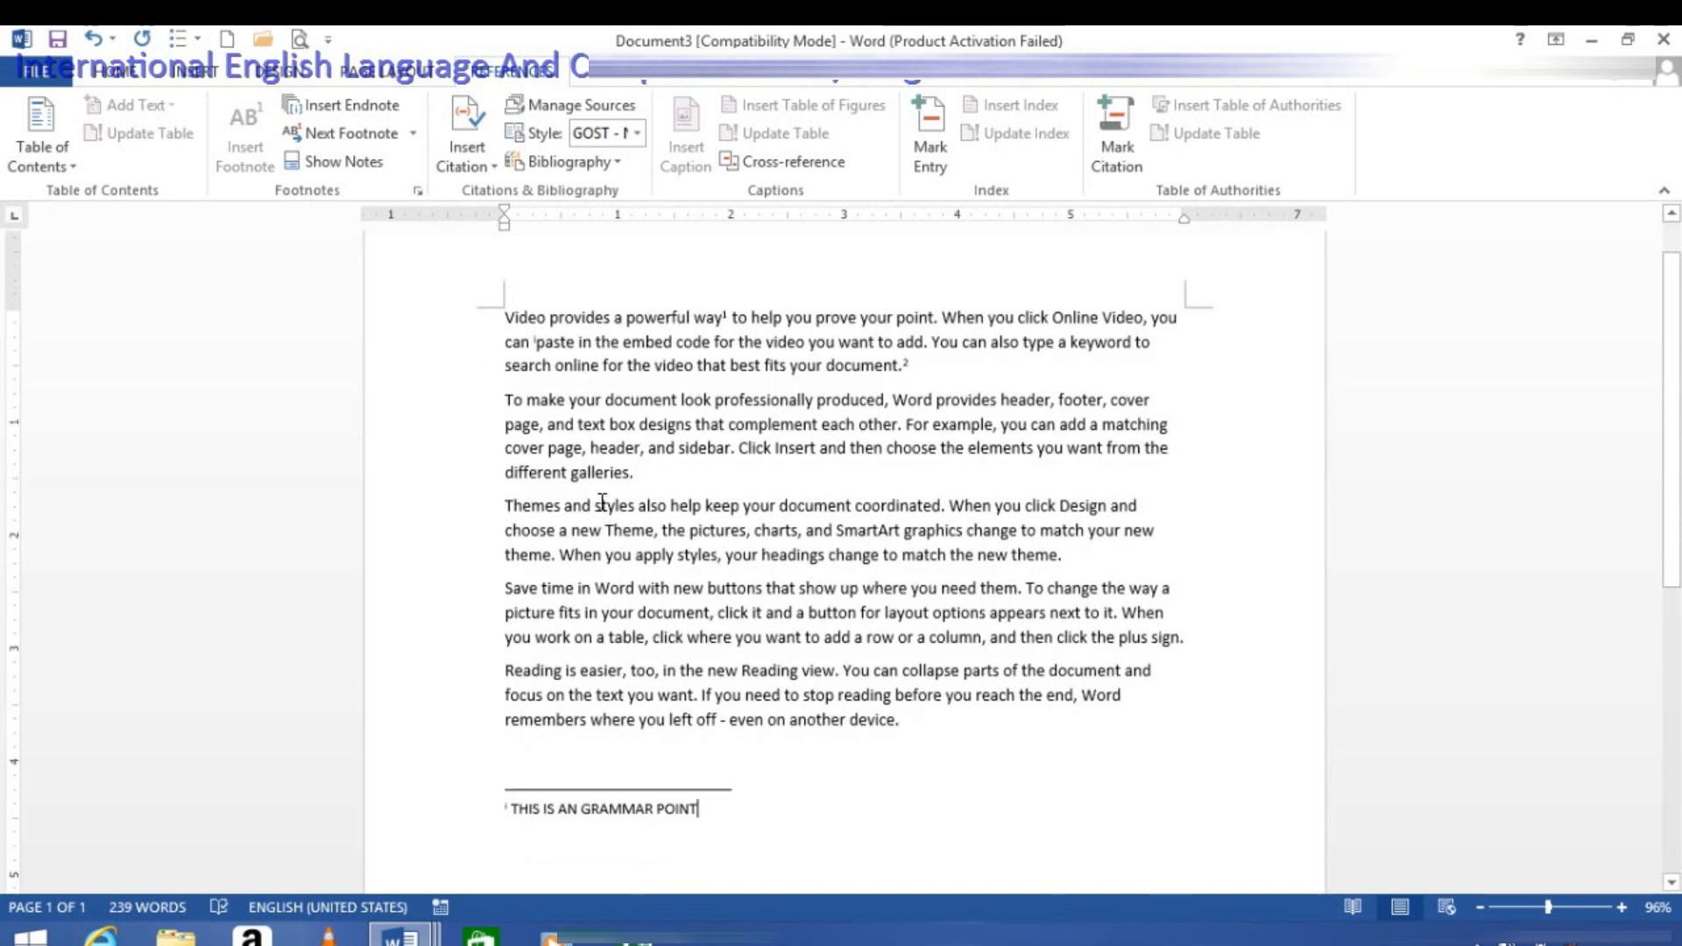
pyautogui.click(642, 473)
pyautogui.moveTo(627, 470); pyautogui.dragTo(505, 474)
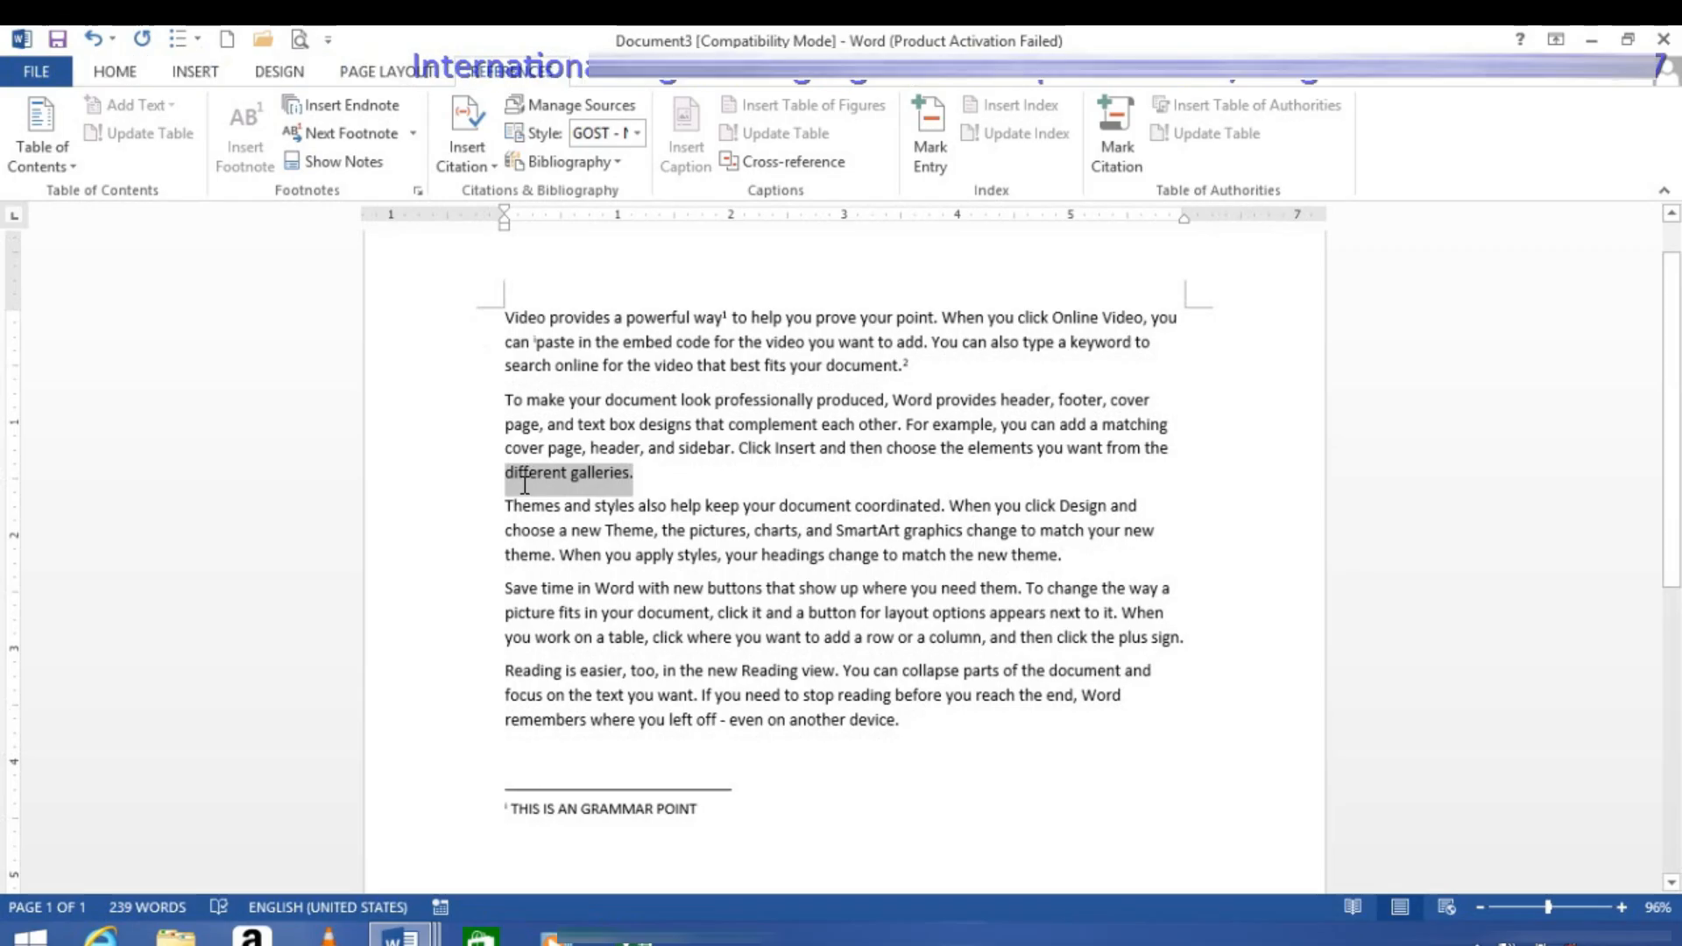
pyautogui.click(319, 106)
pyautogui.write('MMMMMMMMMMMMMMMMMMMMM')
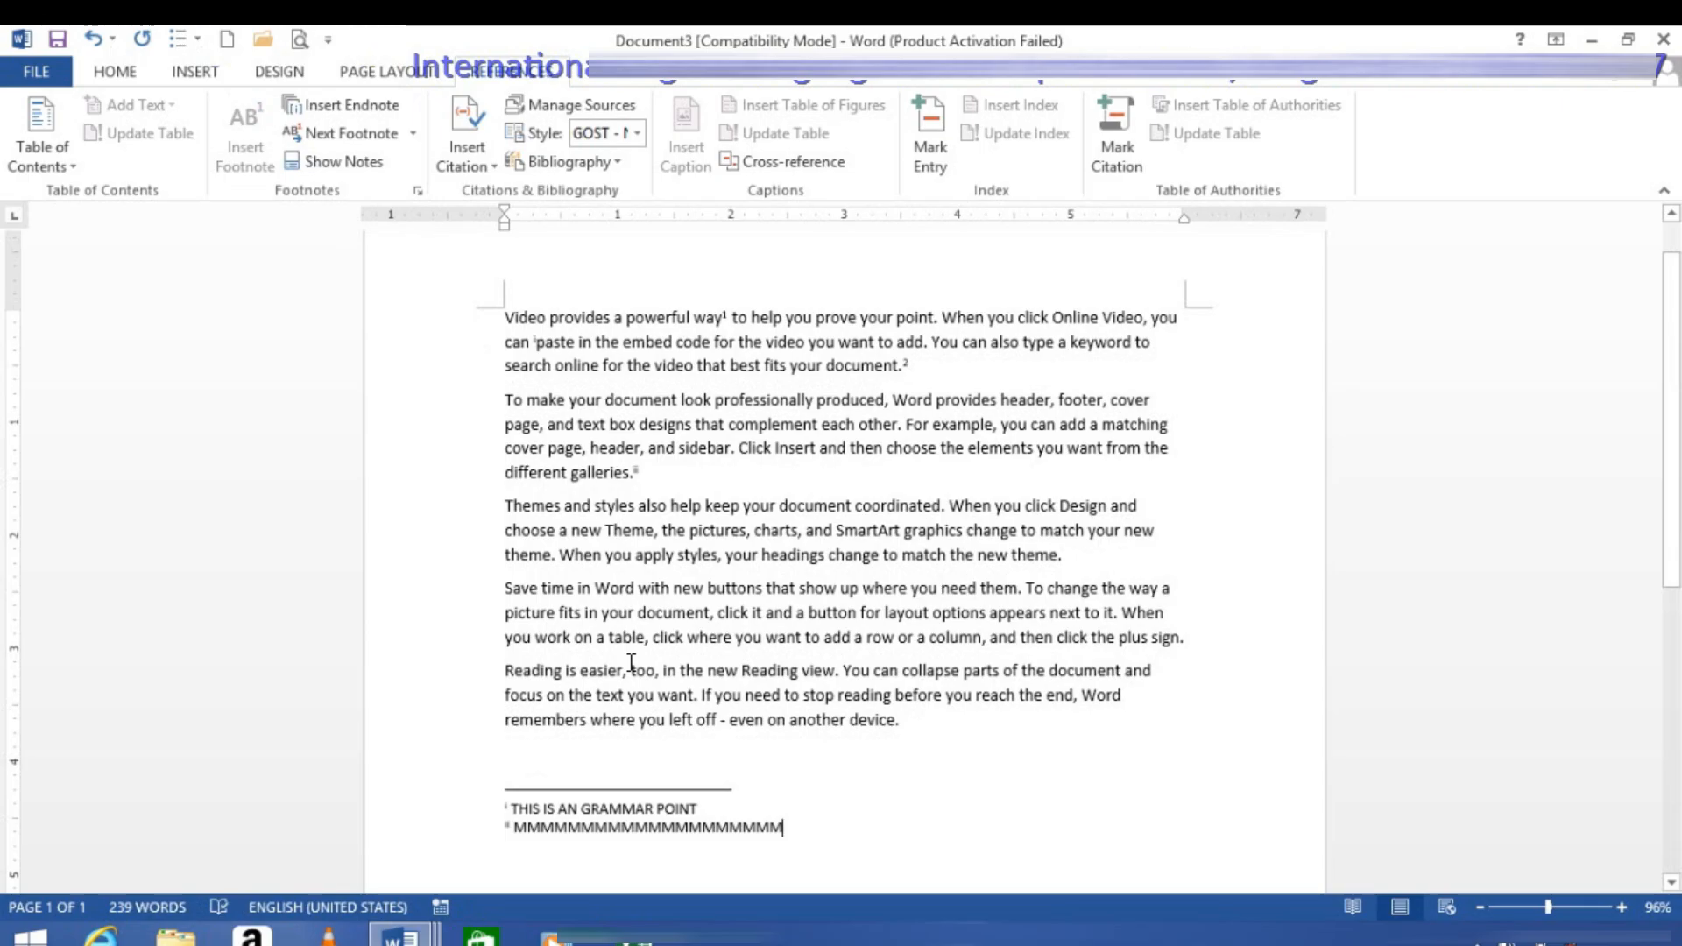
# Step: Insert a footnote on "from the" in the second paragraph, with a row of V letters as its text
pyautogui.scroll(-7, 692, 631)
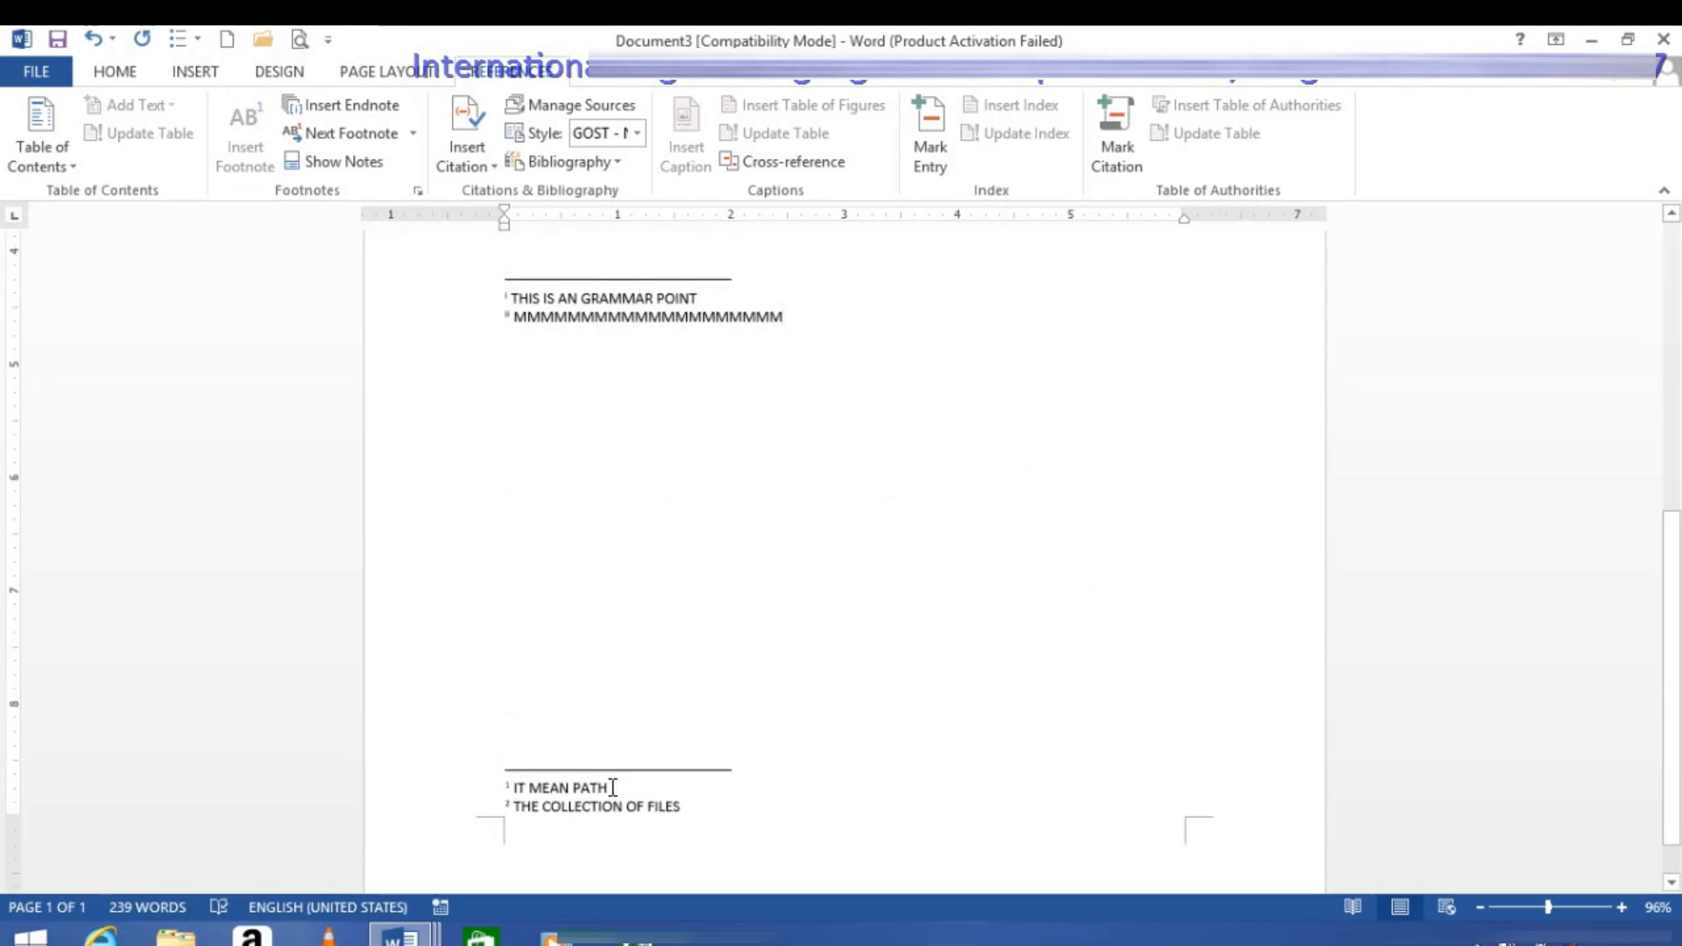
pyautogui.scroll(3, 627, 701)
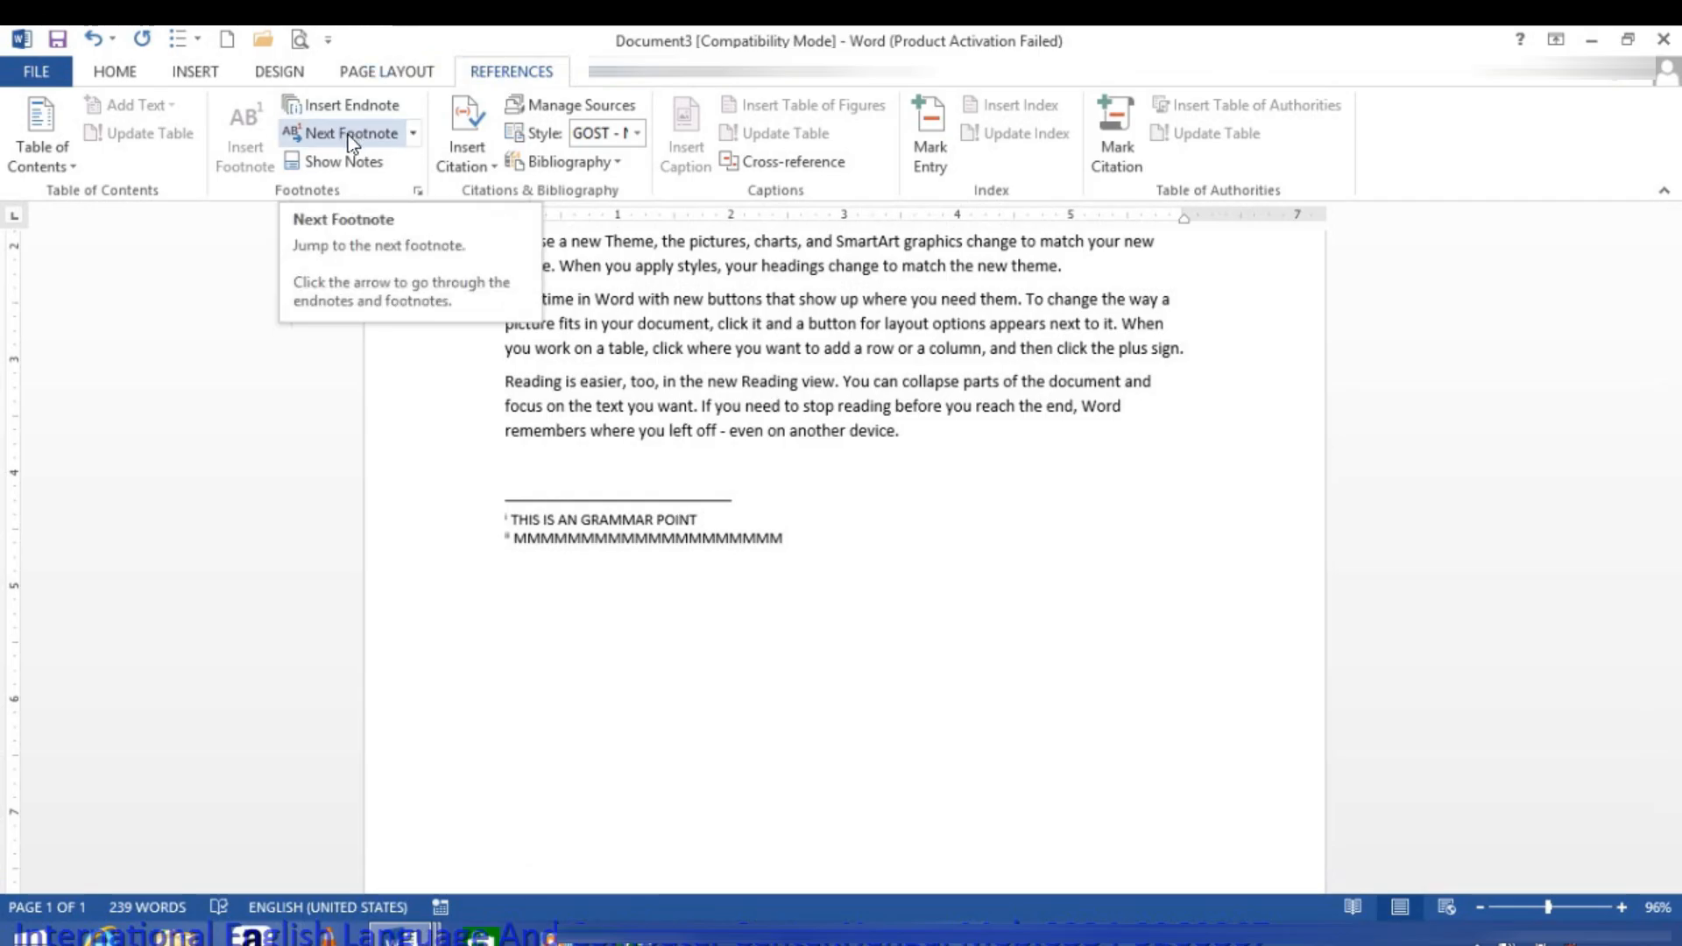
pyautogui.scroll(4, 719, 381)
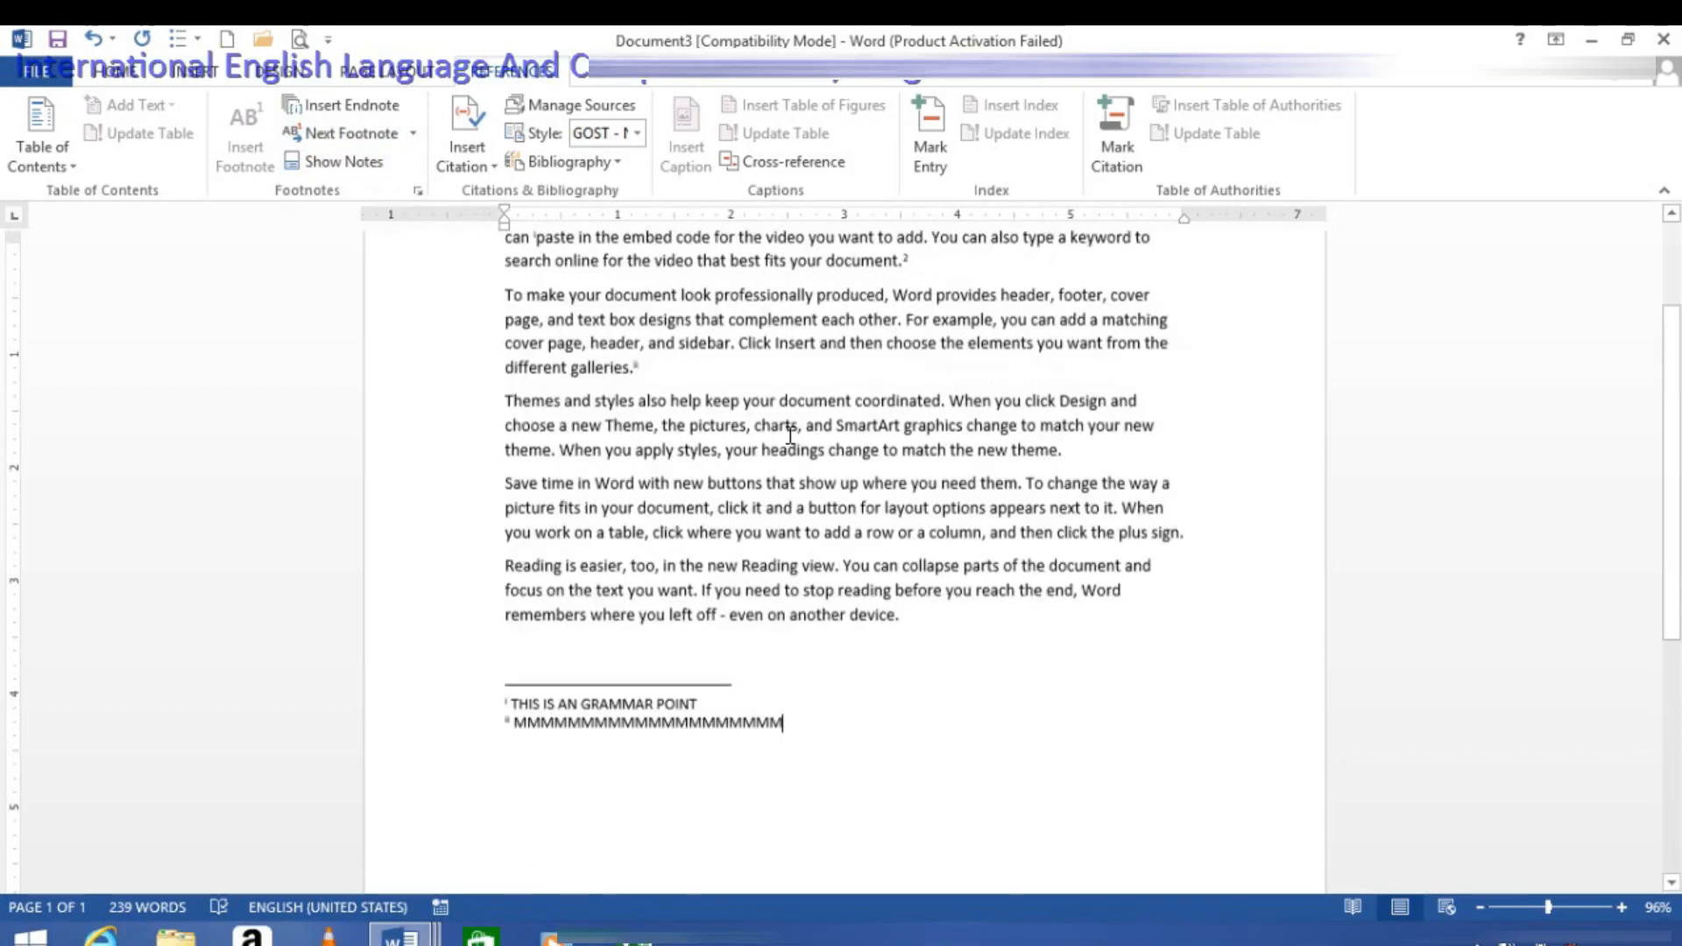
pyautogui.moveTo(1157, 519); pyautogui.dragTo(1083, 481)
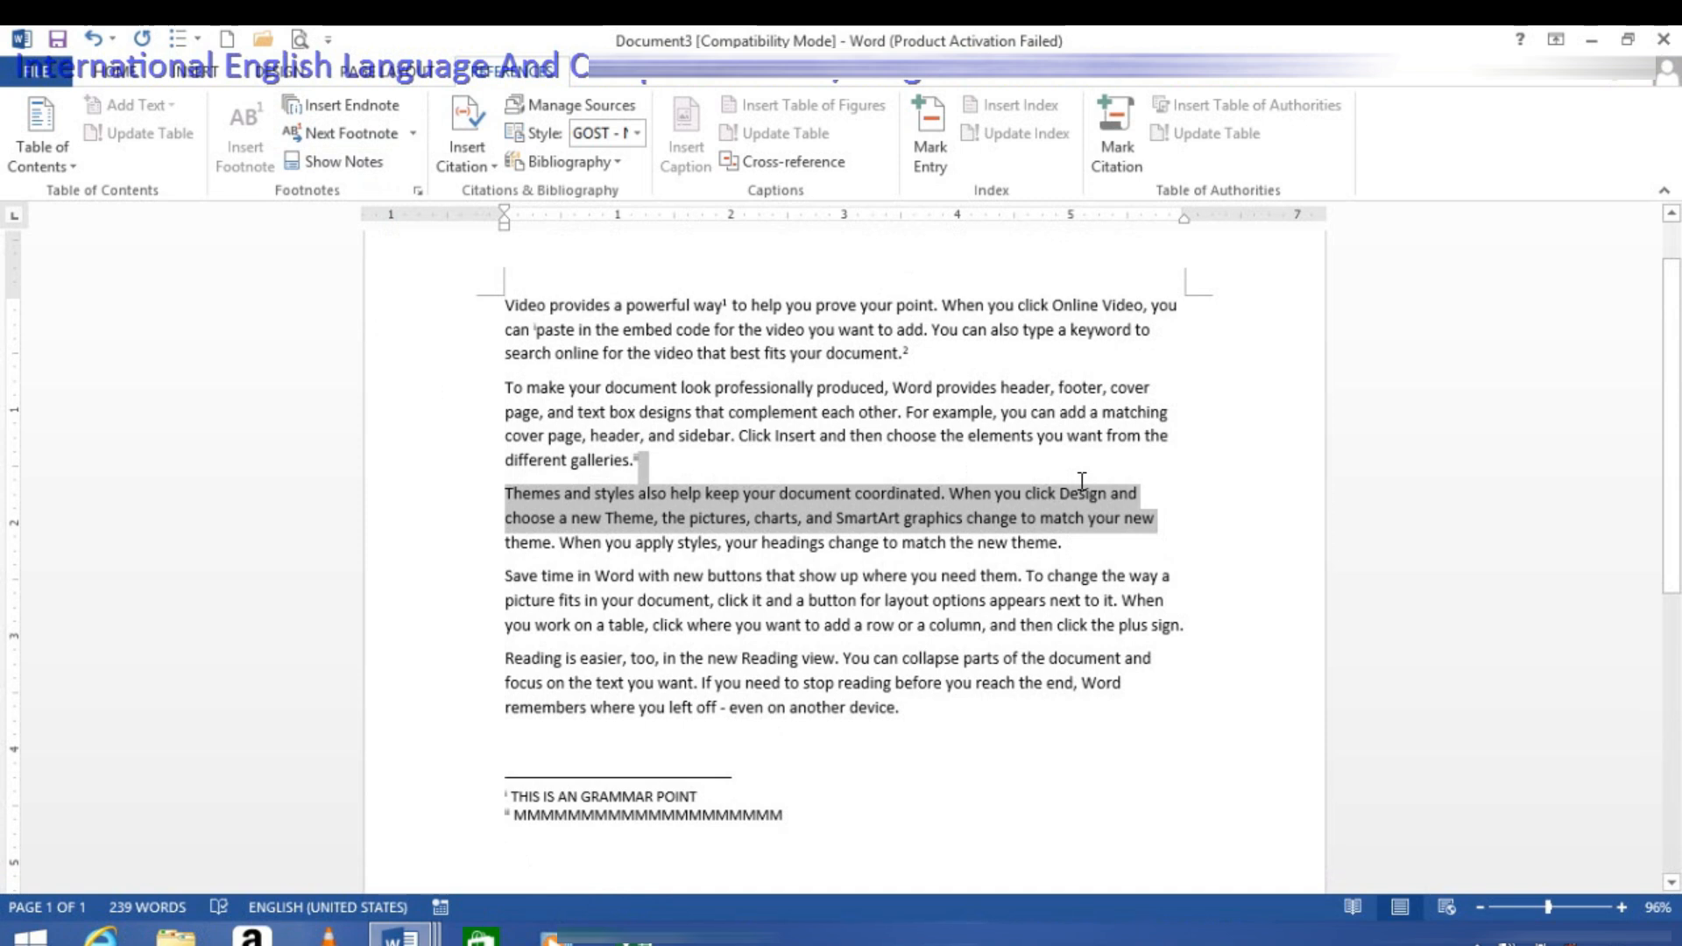
pyautogui.moveTo(1179, 435); pyautogui.dragTo(1102, 433)
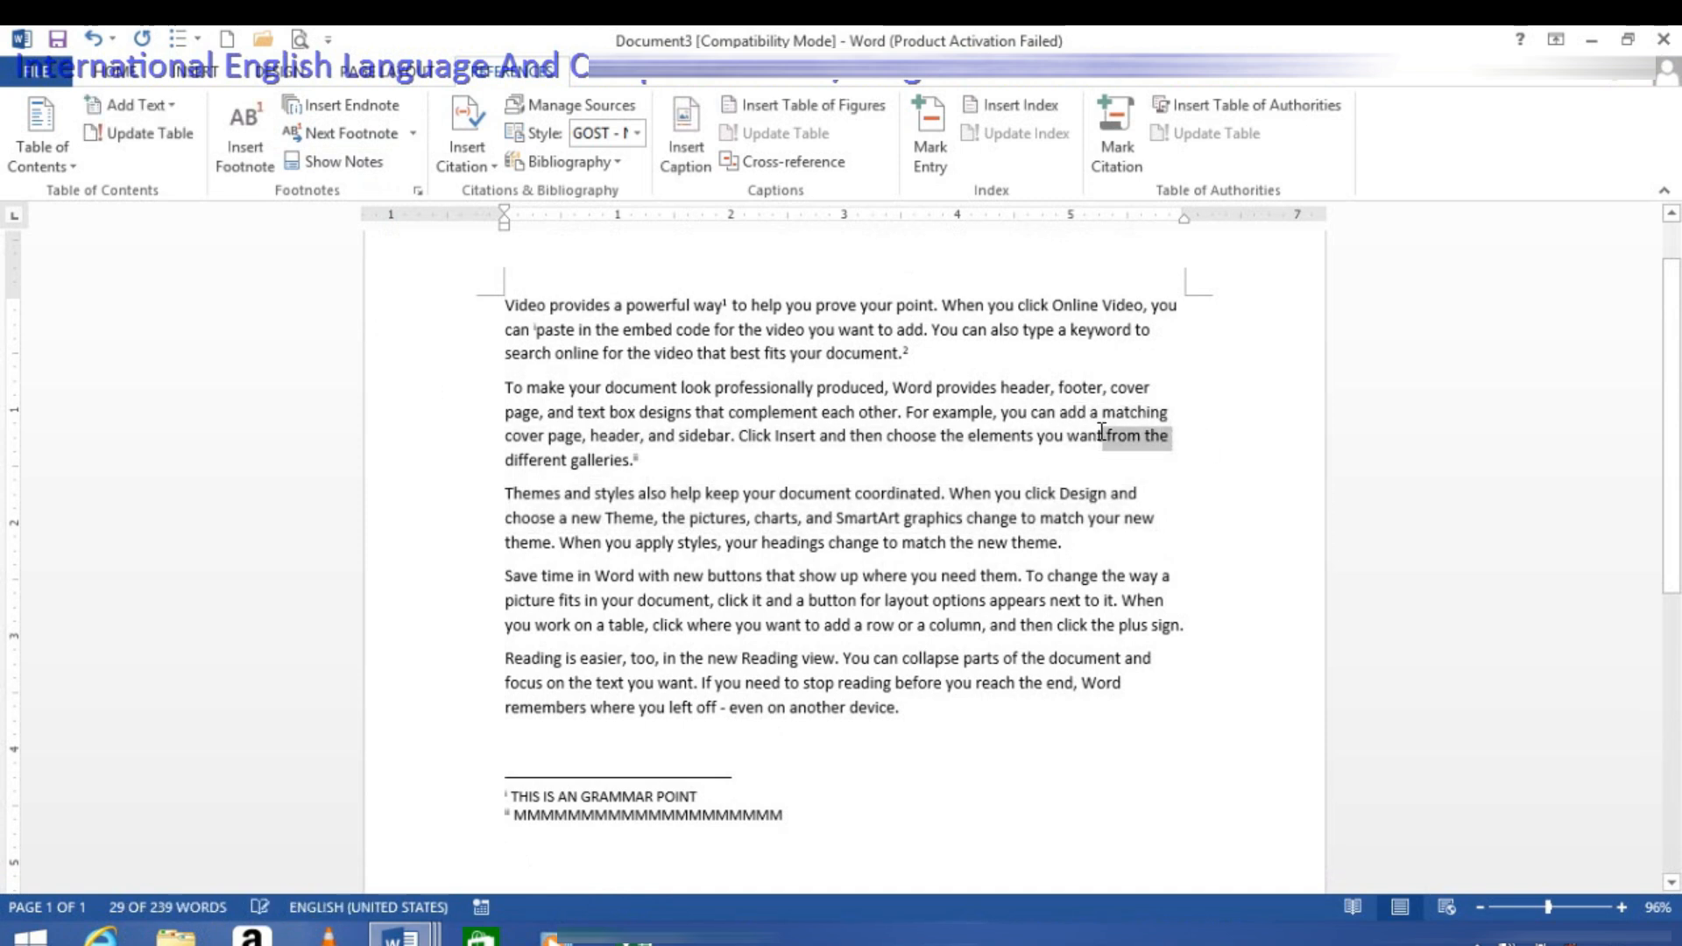
pyautogui.click(240, 160)
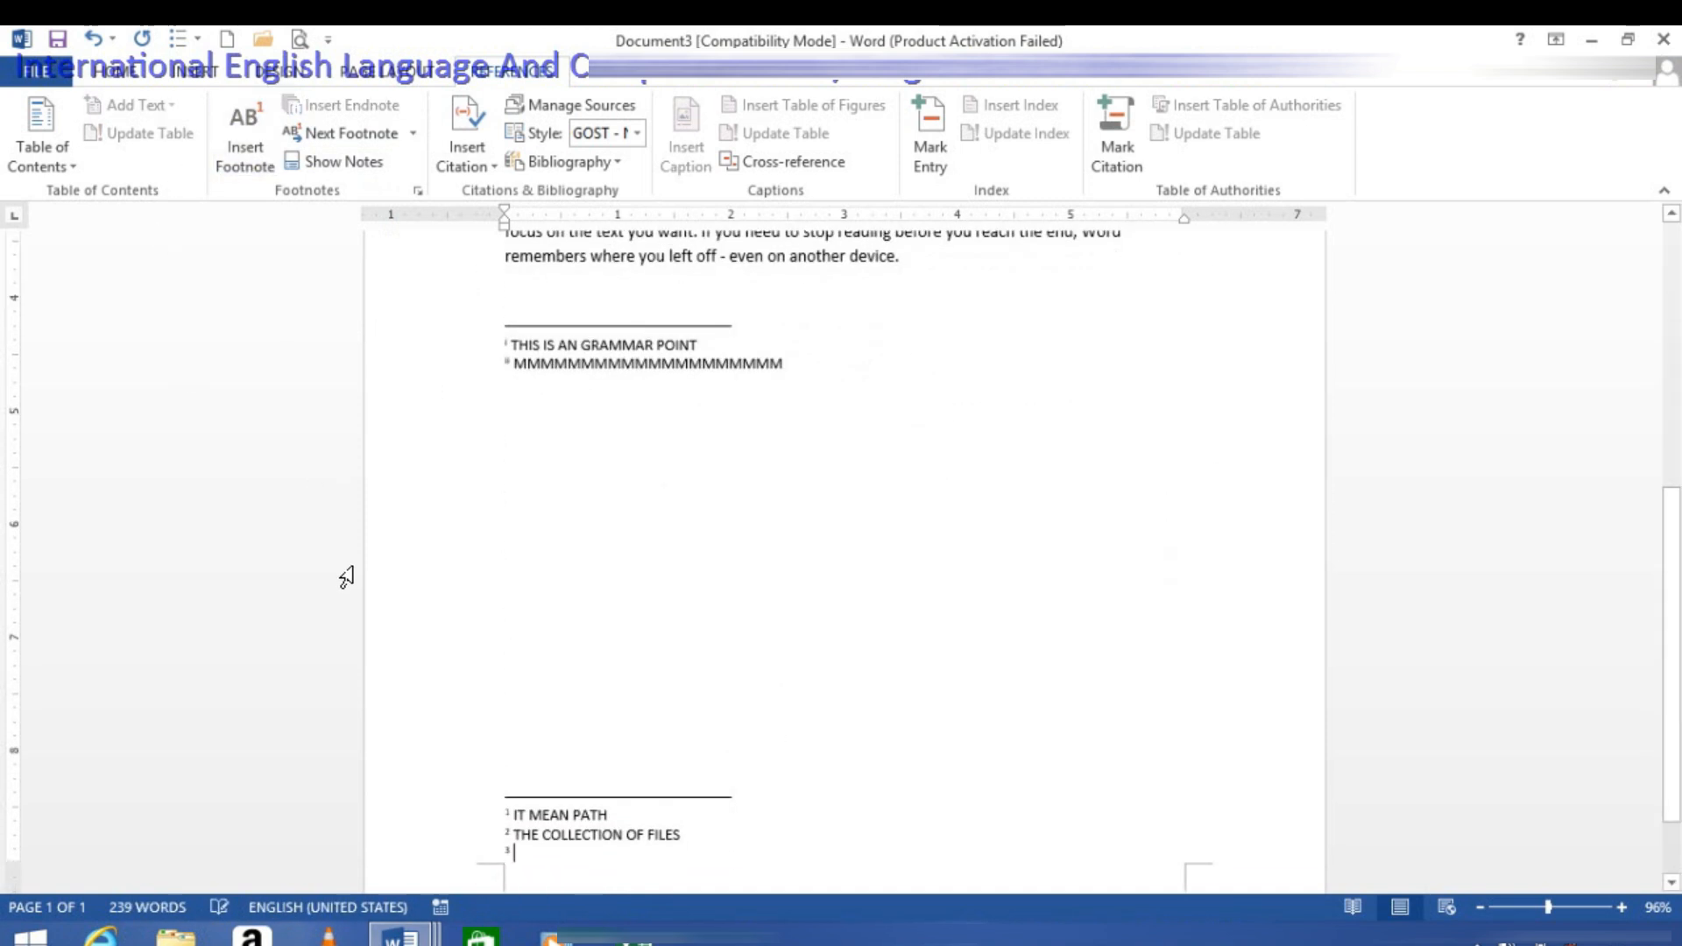
pyautogui.write('VVVVVVVVVVVVVVVVVVVV')
pyautogui.scroll(3, 631, 552)
pyautogui.scroll(2, 640, 526)
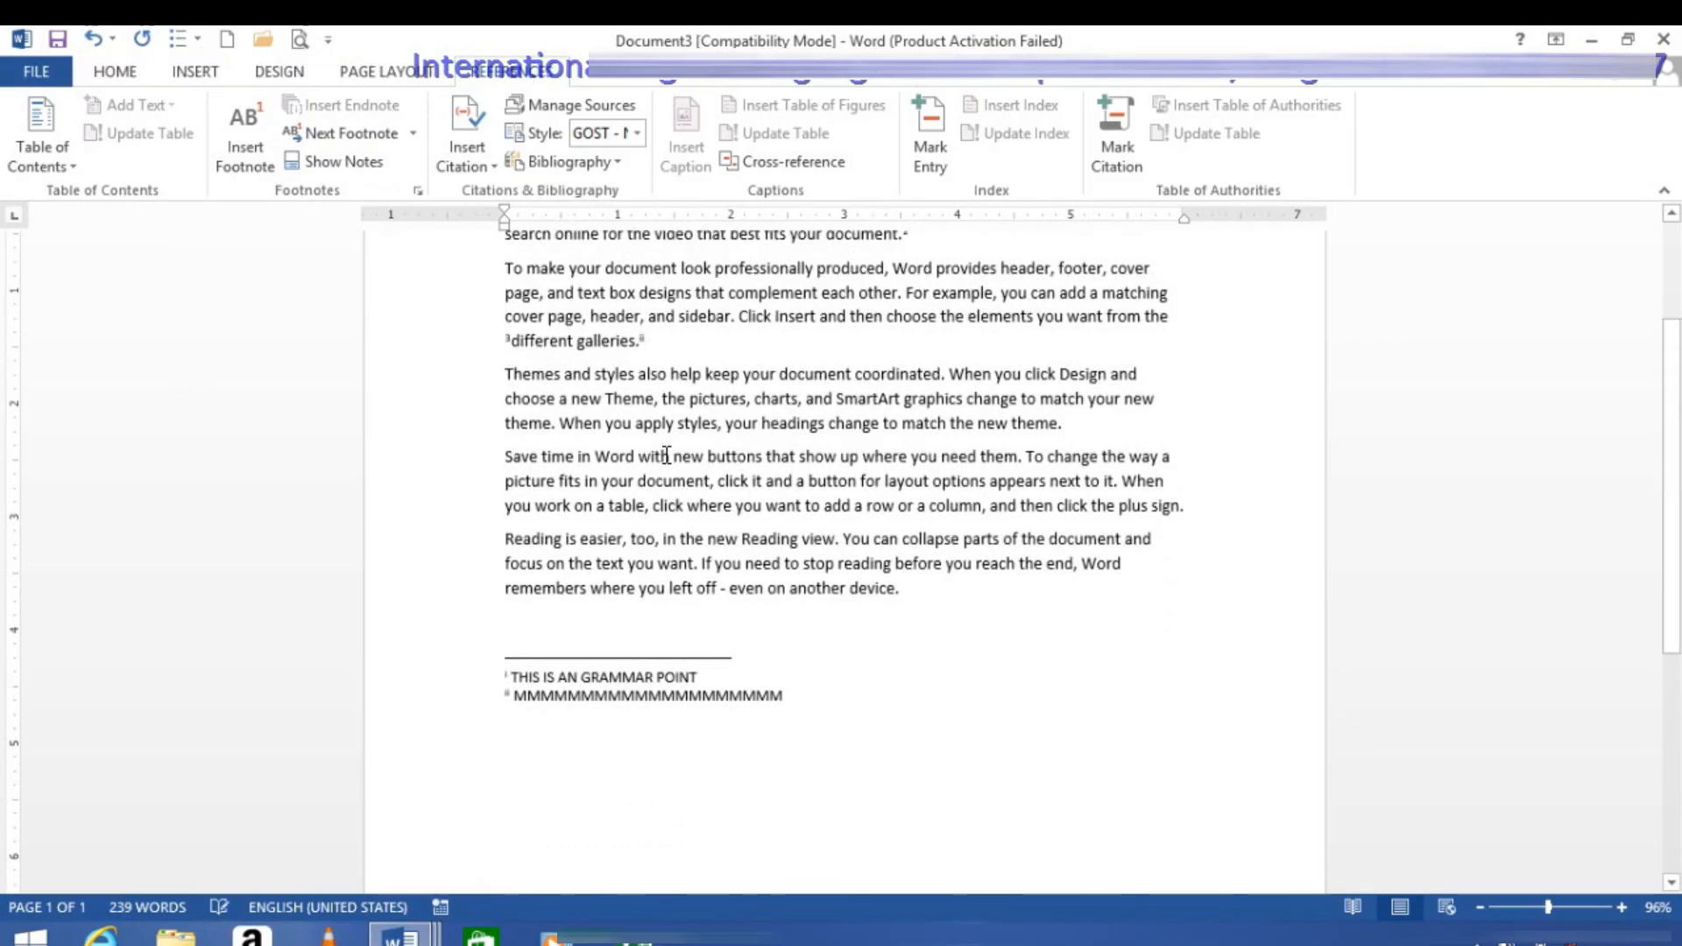
pyautogui.scroll(1, 570, 419)
pyautogui.moveTo(552, 344); pyautogui.dragTo(470, 352)
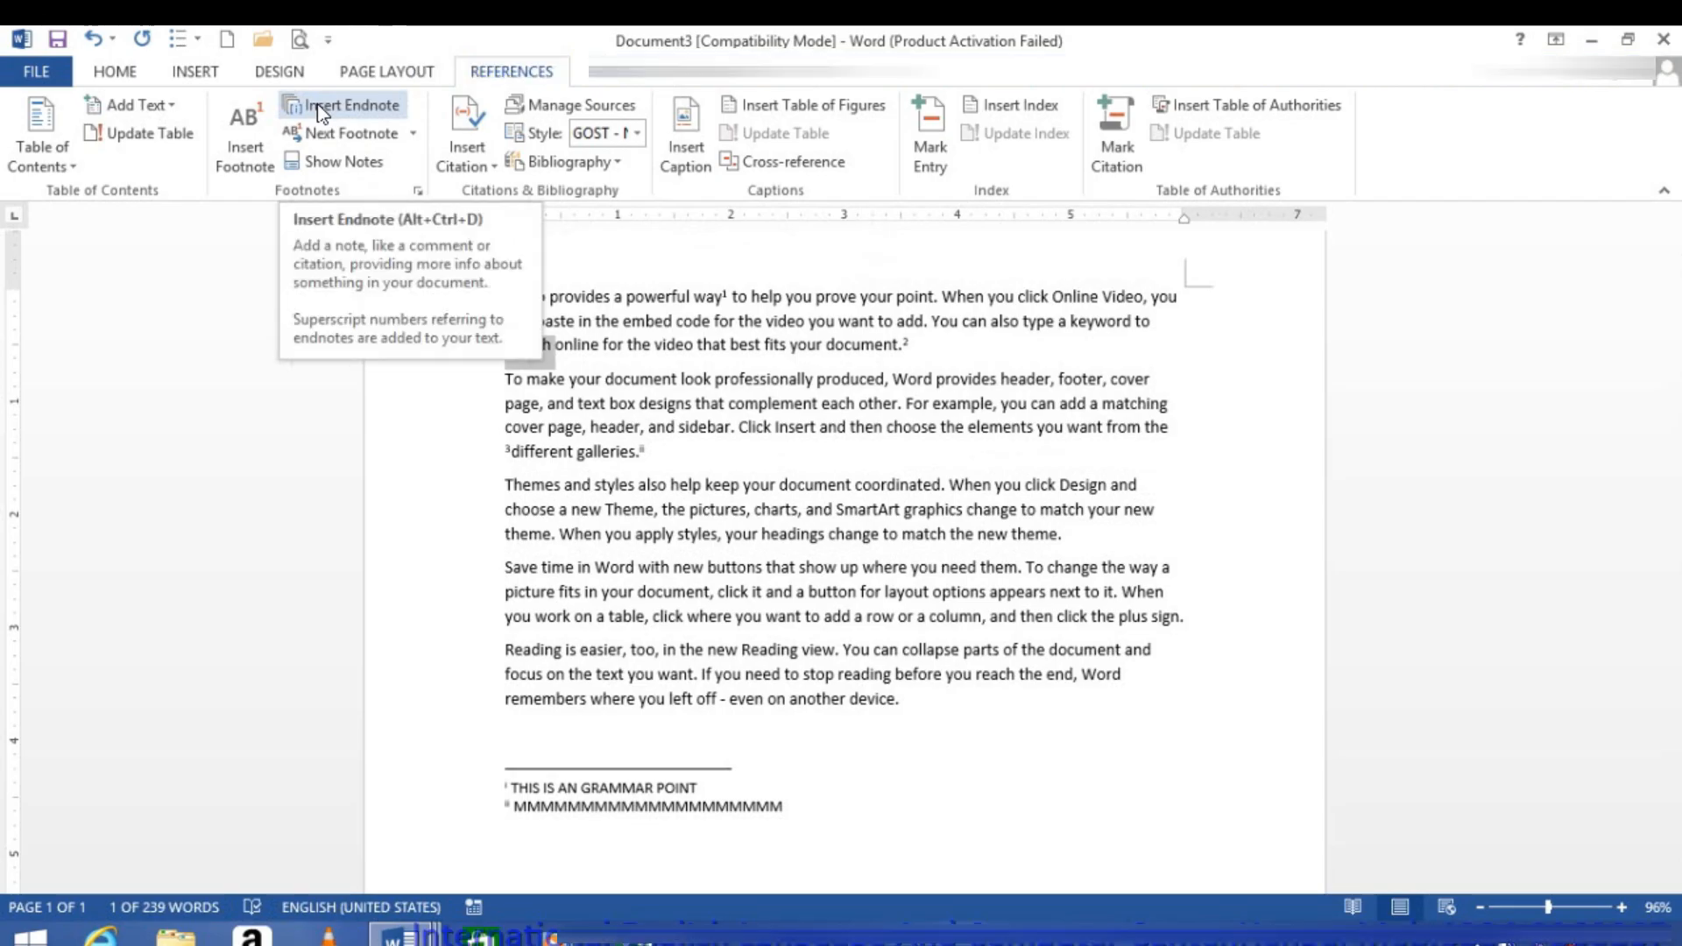
pyautogui.click(656, 427)
# Step: Go from the row-of-M endnote text to its reference in the body, and jump to the previous footnote reference
pyautogui.click(581, 806)
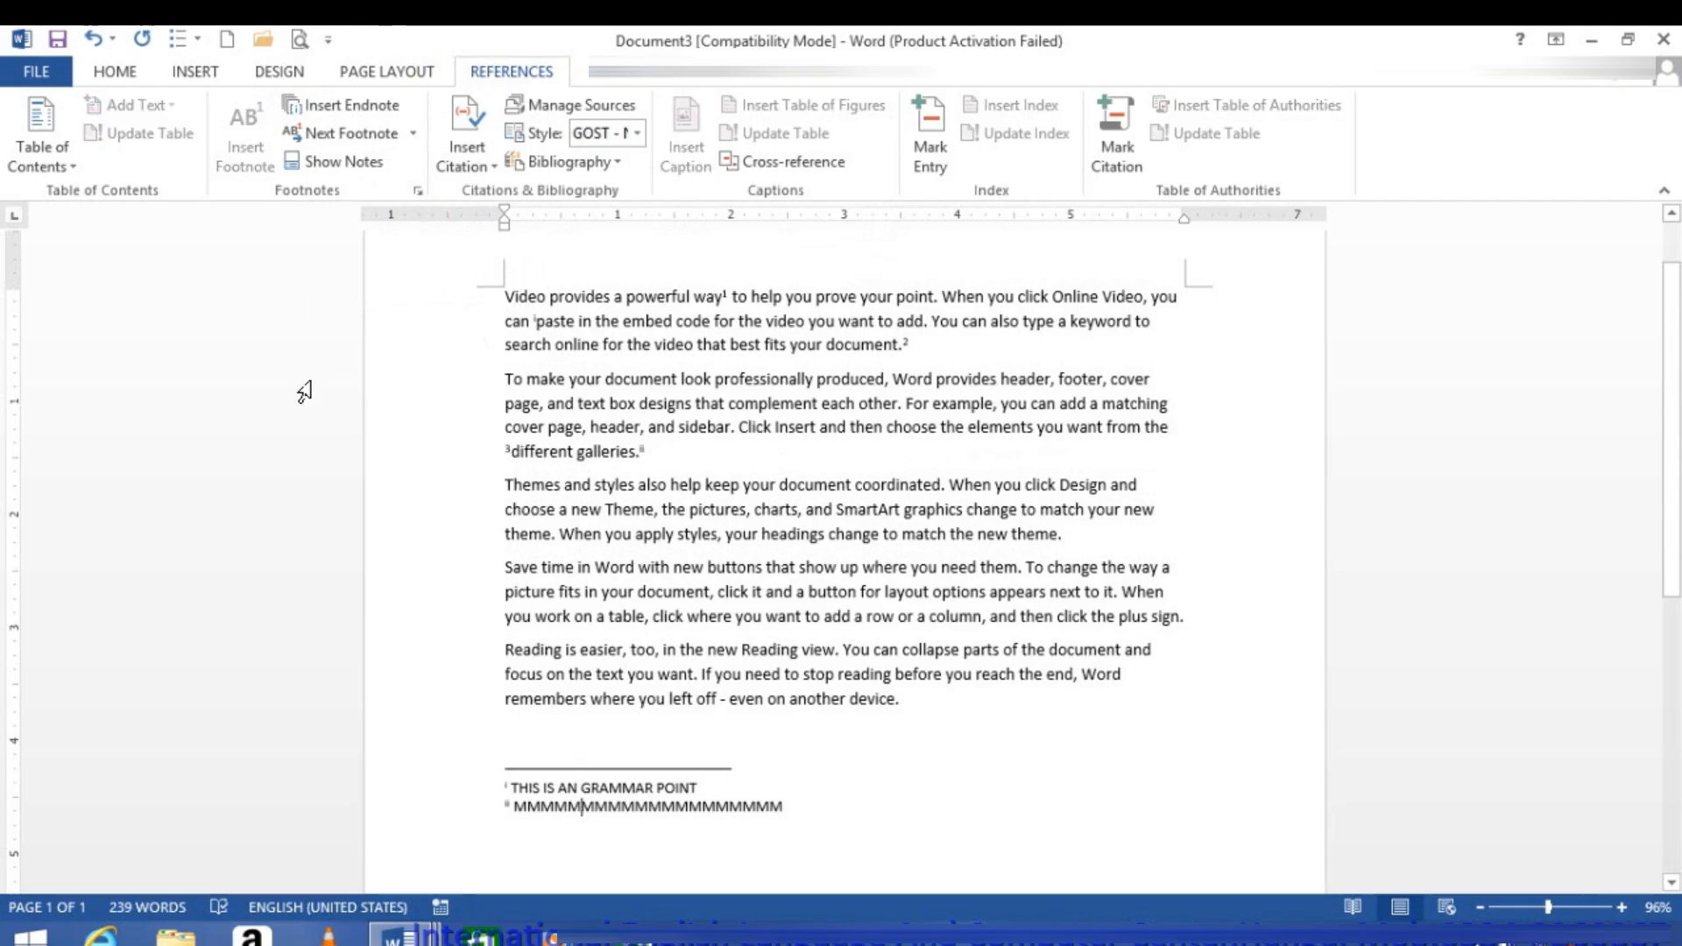
pyautogui.click(354, 136)
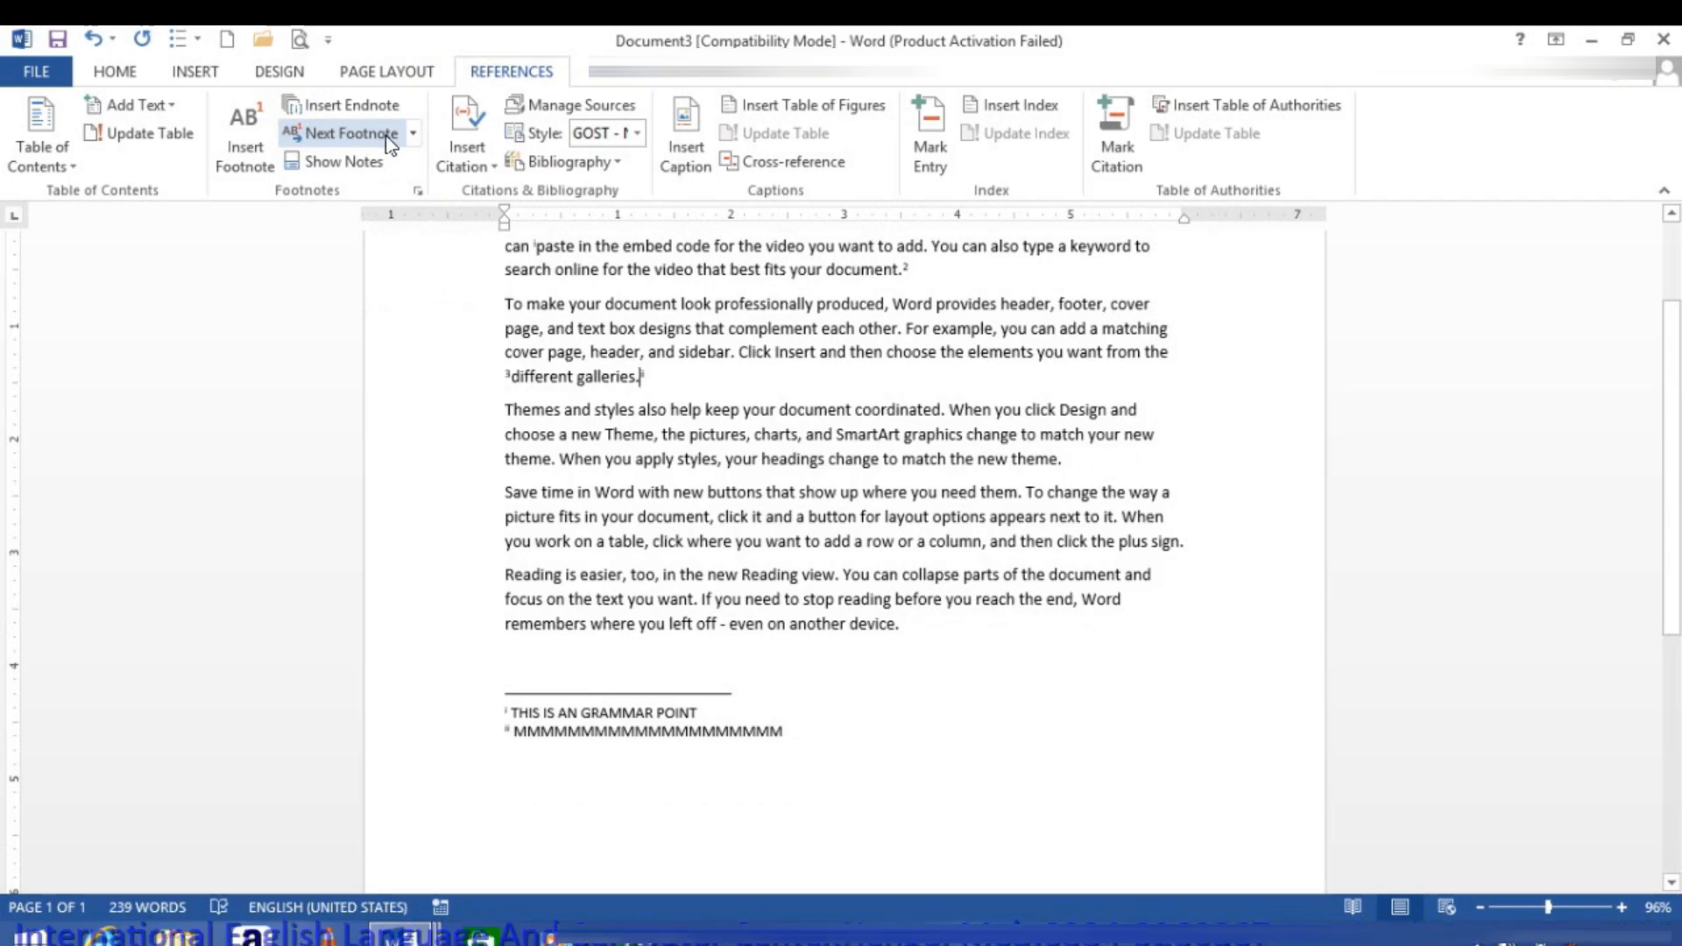
pyautogui.click(410, 137)
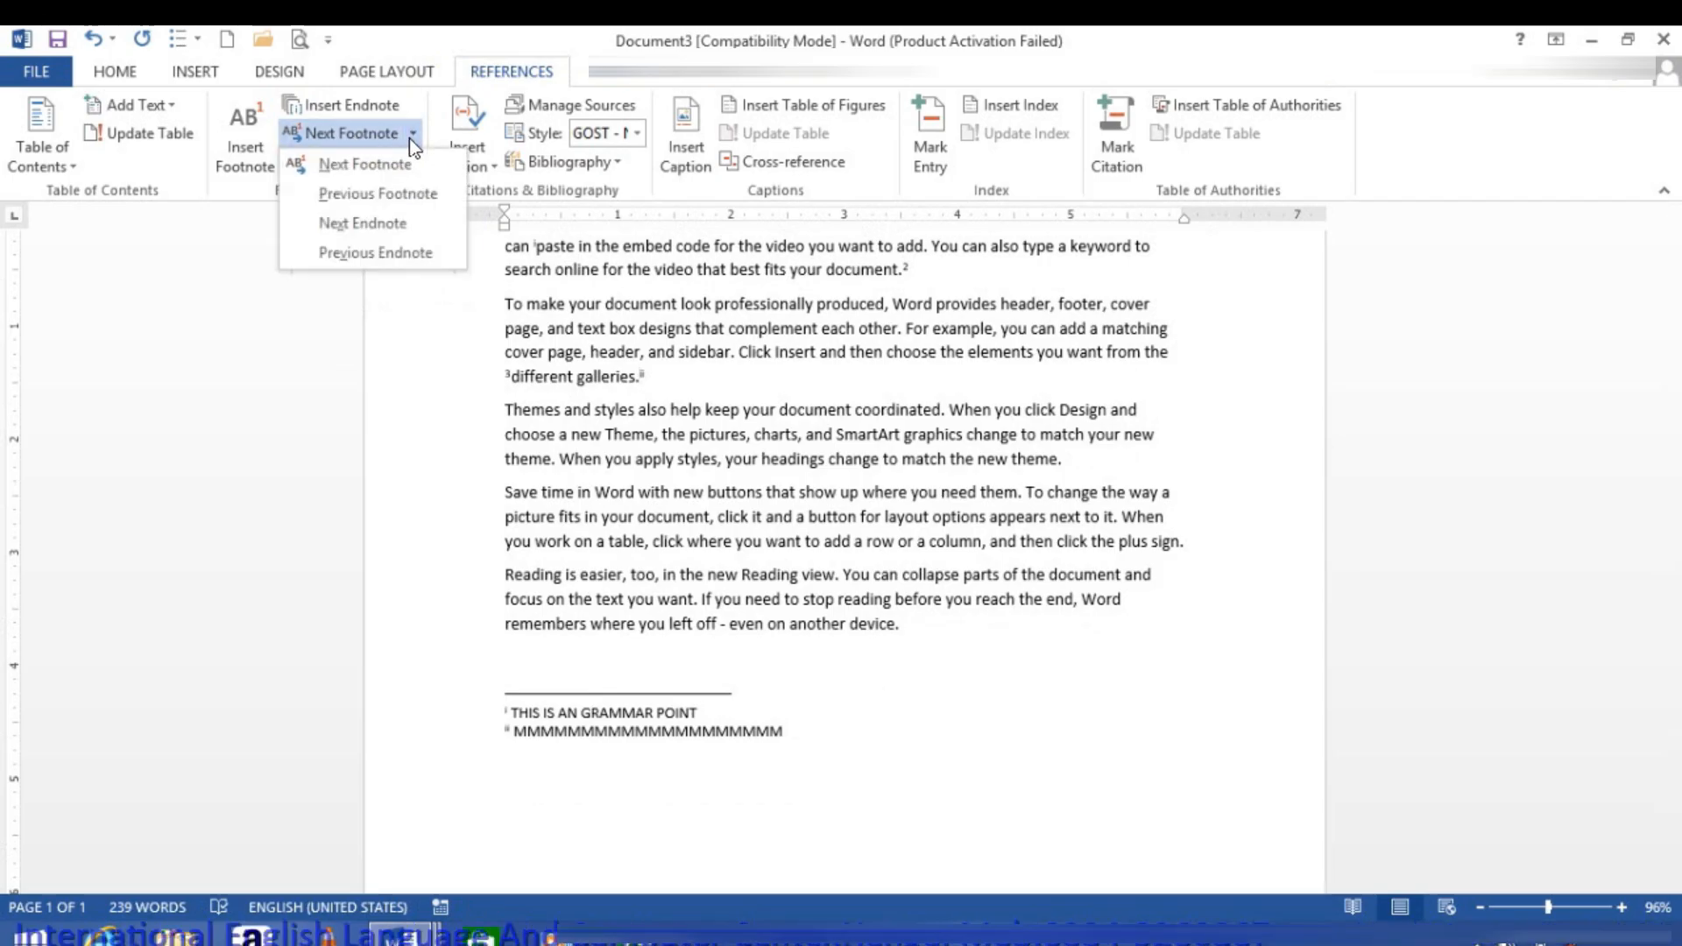
pyautogui.click(374, 194)
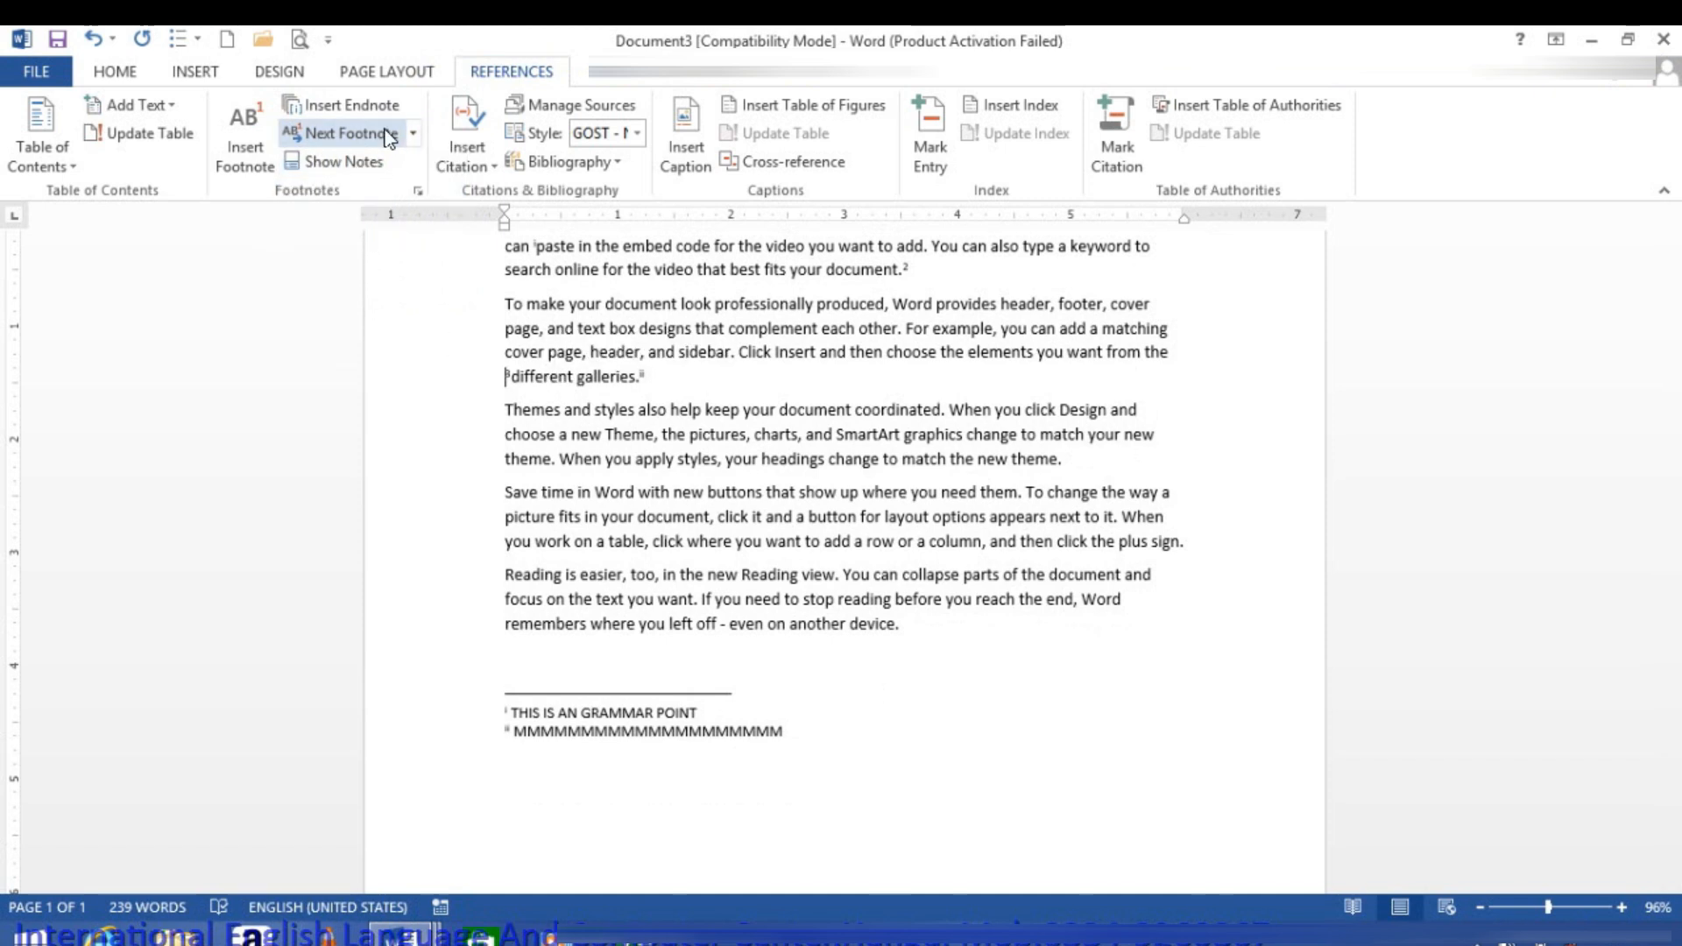
# Step: Try moving to the next footnote, and go back to the footnote reference after "document."
pyautogui.click(414, 134)
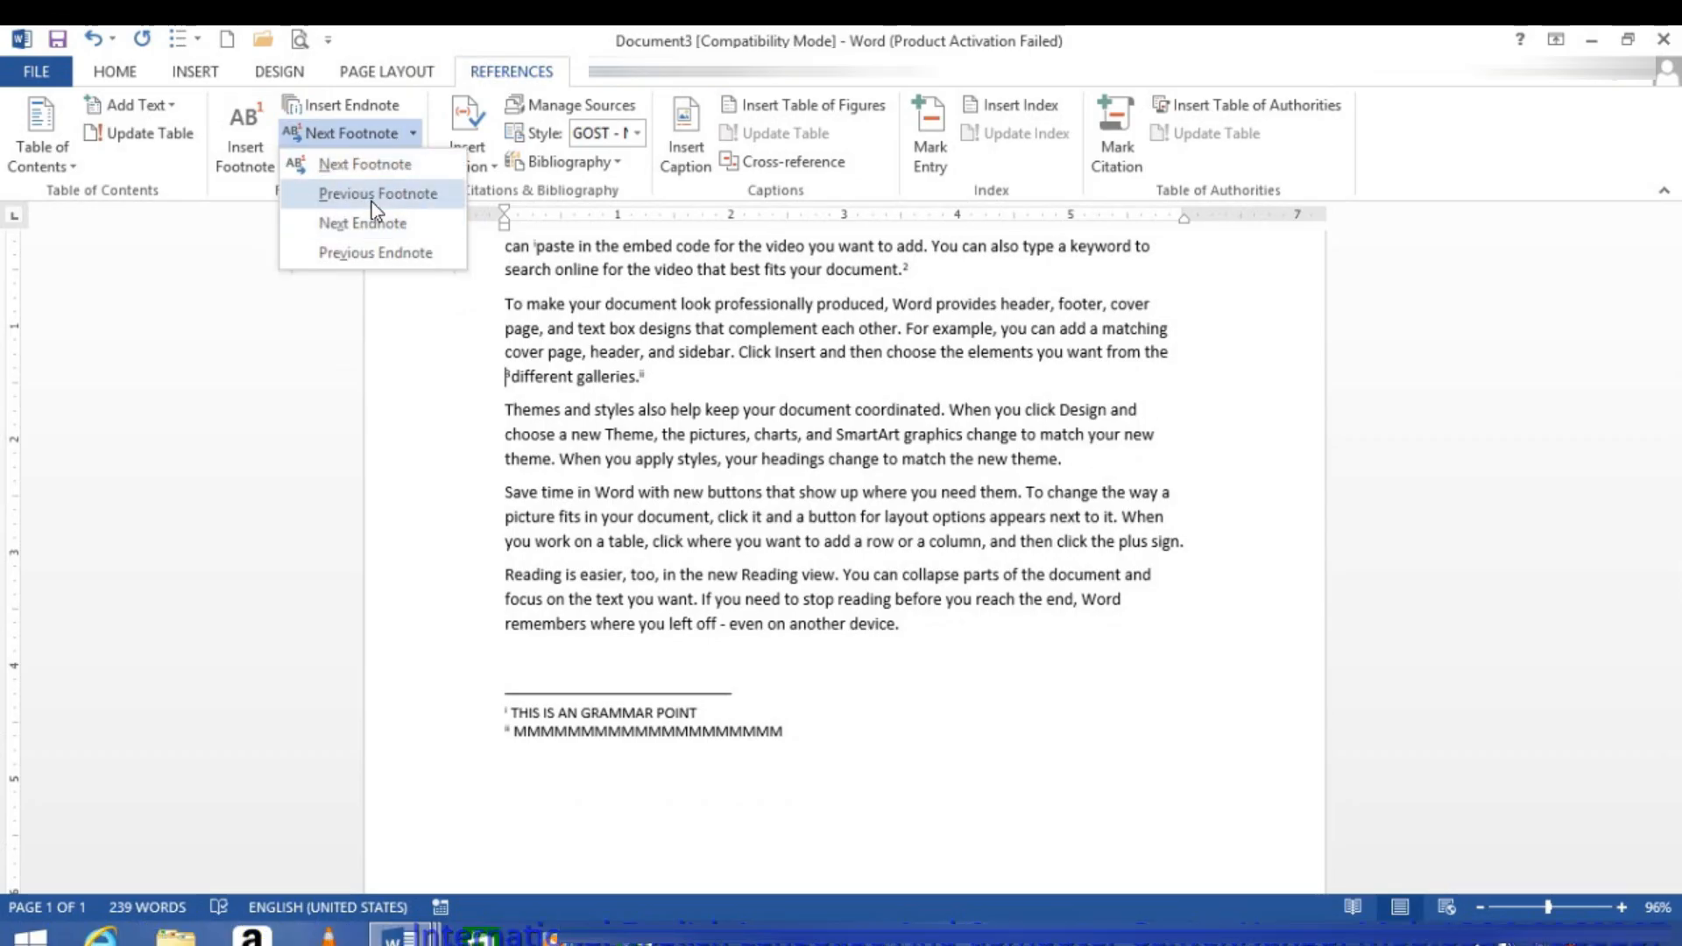
pyautogui.click(372, 172)
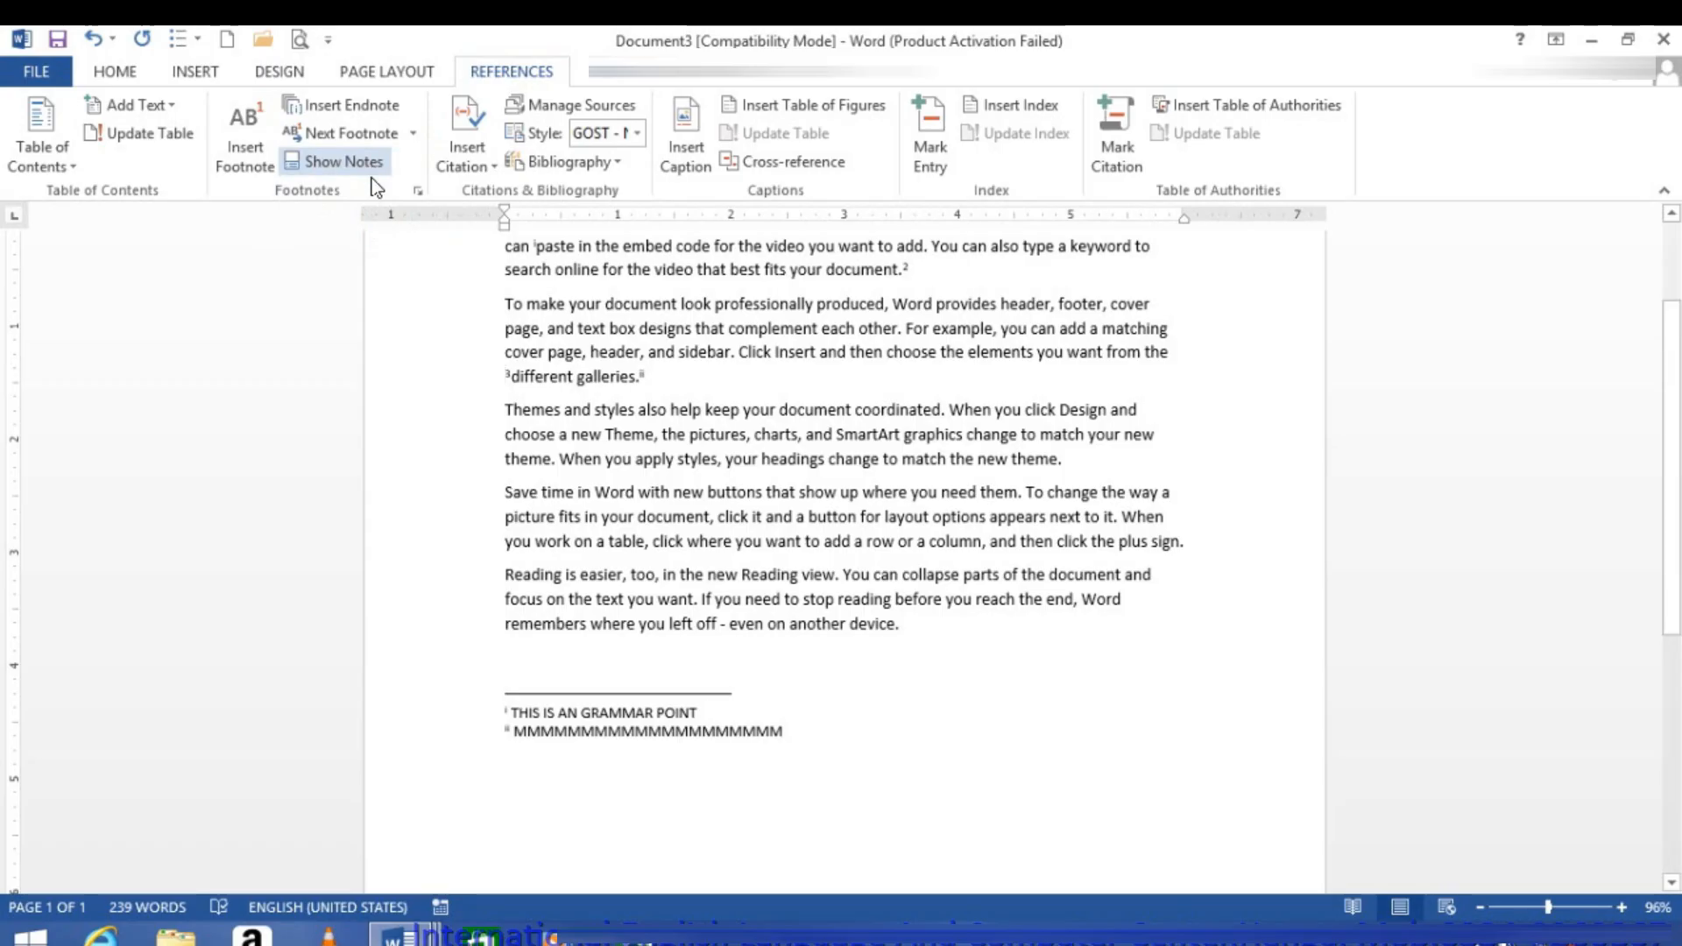
pyautogui.click(412, 134)
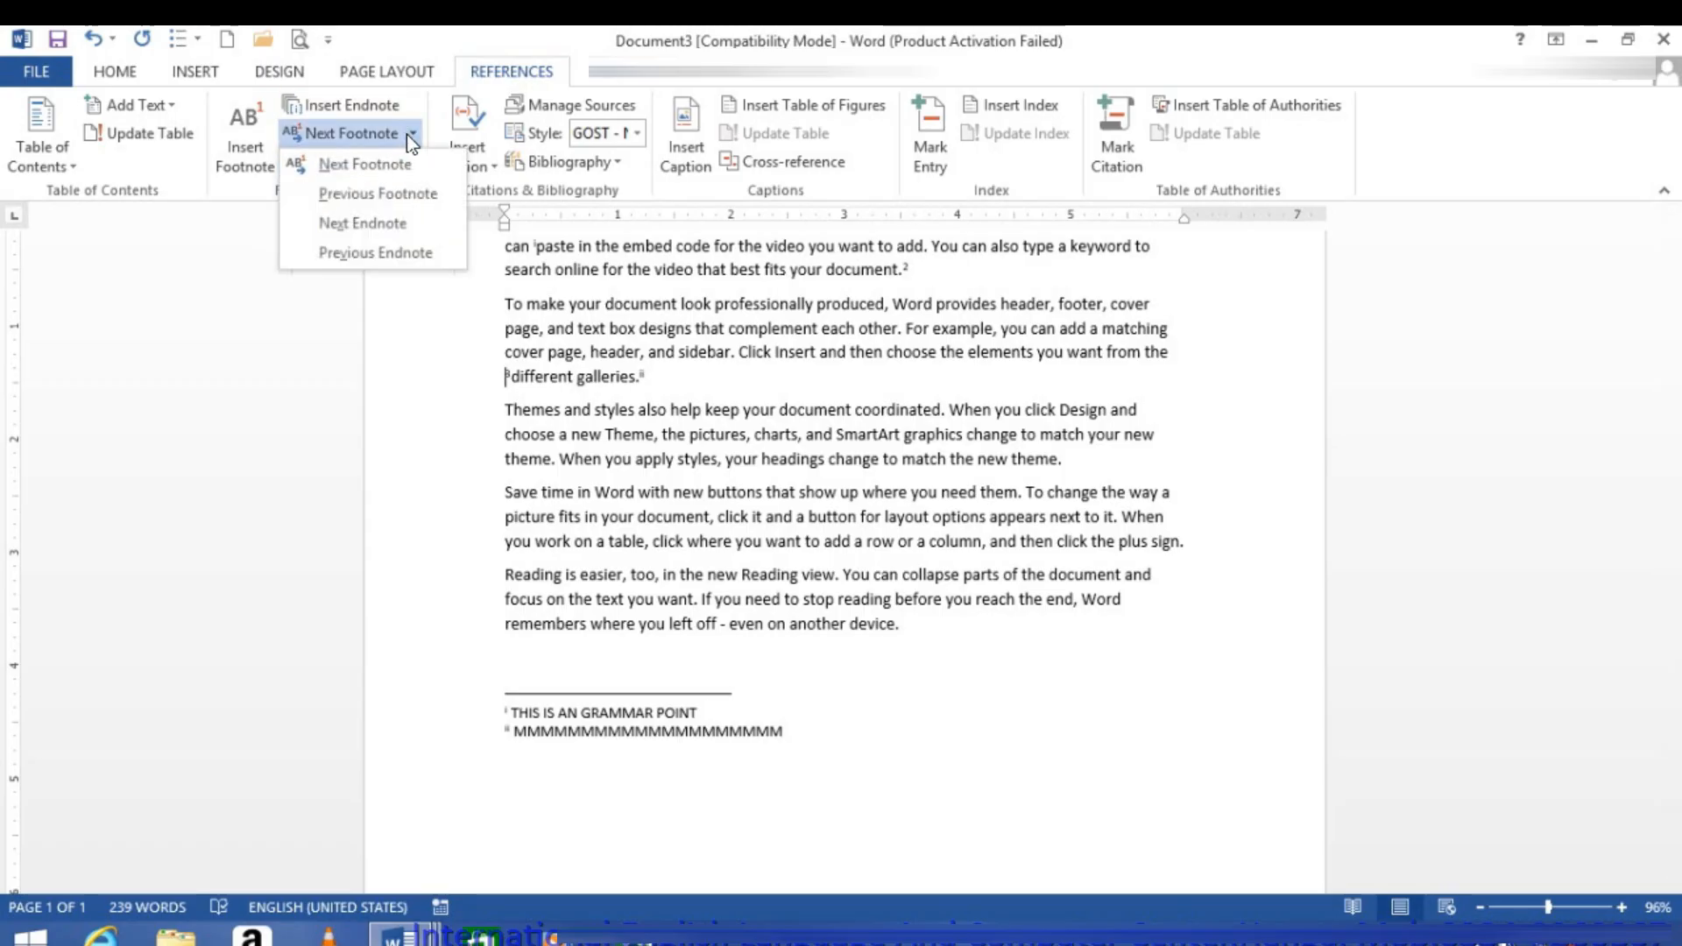
pyautogui.click(372, 197)
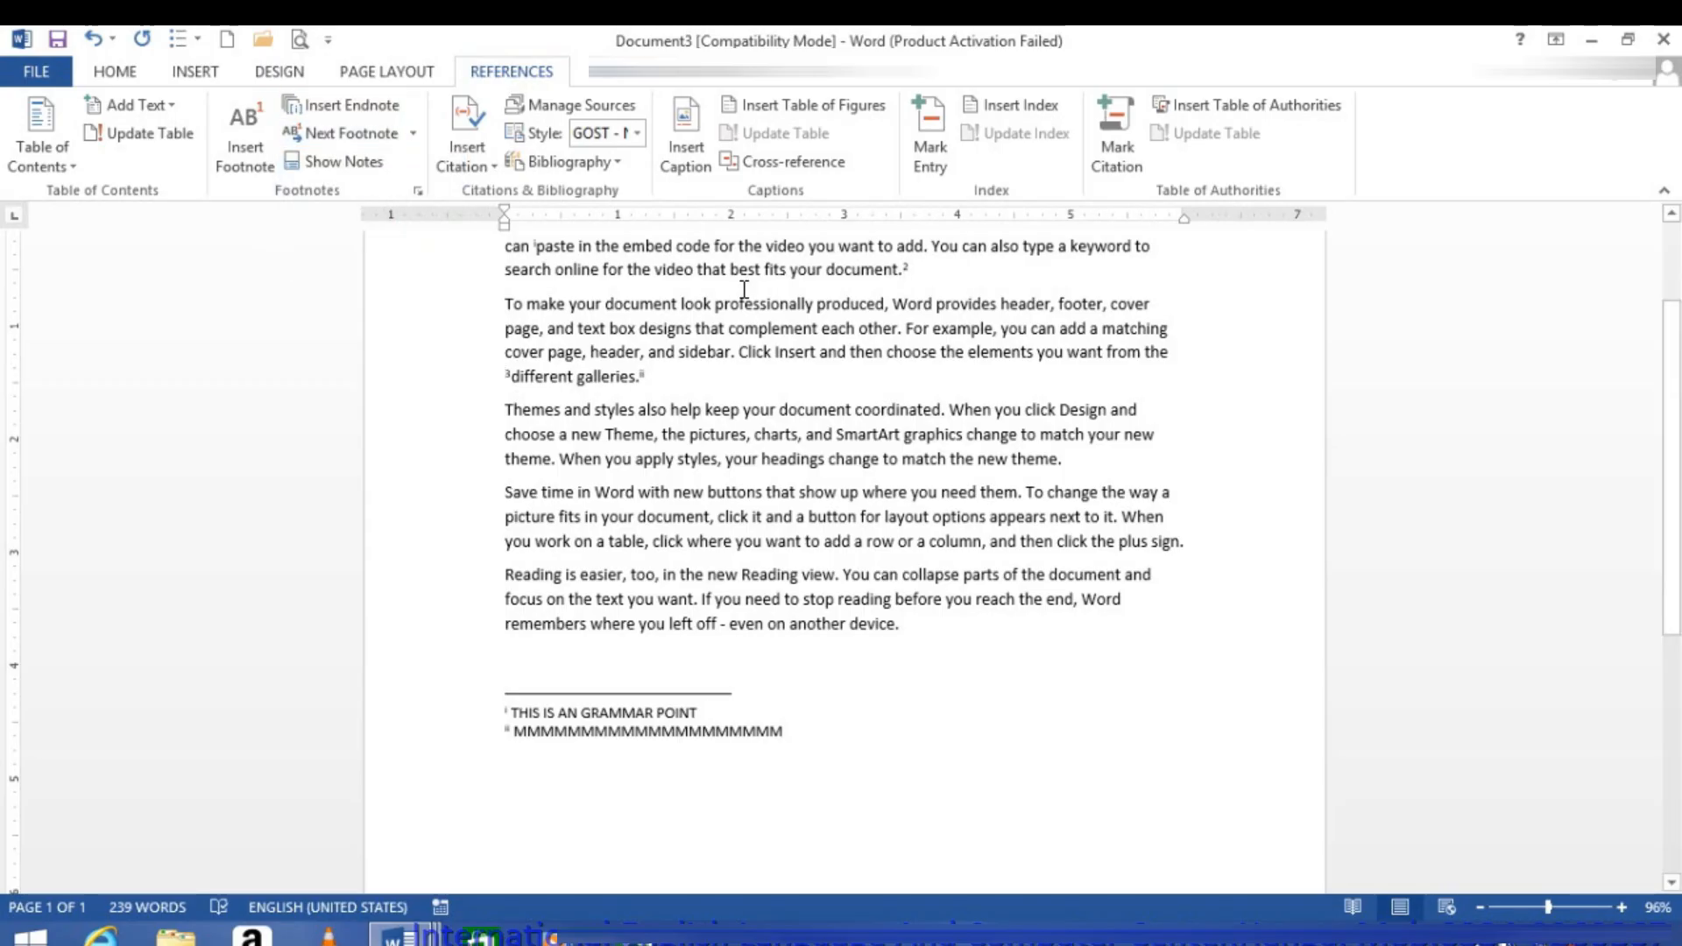
# Step: Jump to the next endnote reference at "different galleries.", and back to the previous footnote reference
pyautogui.click(414, 134)
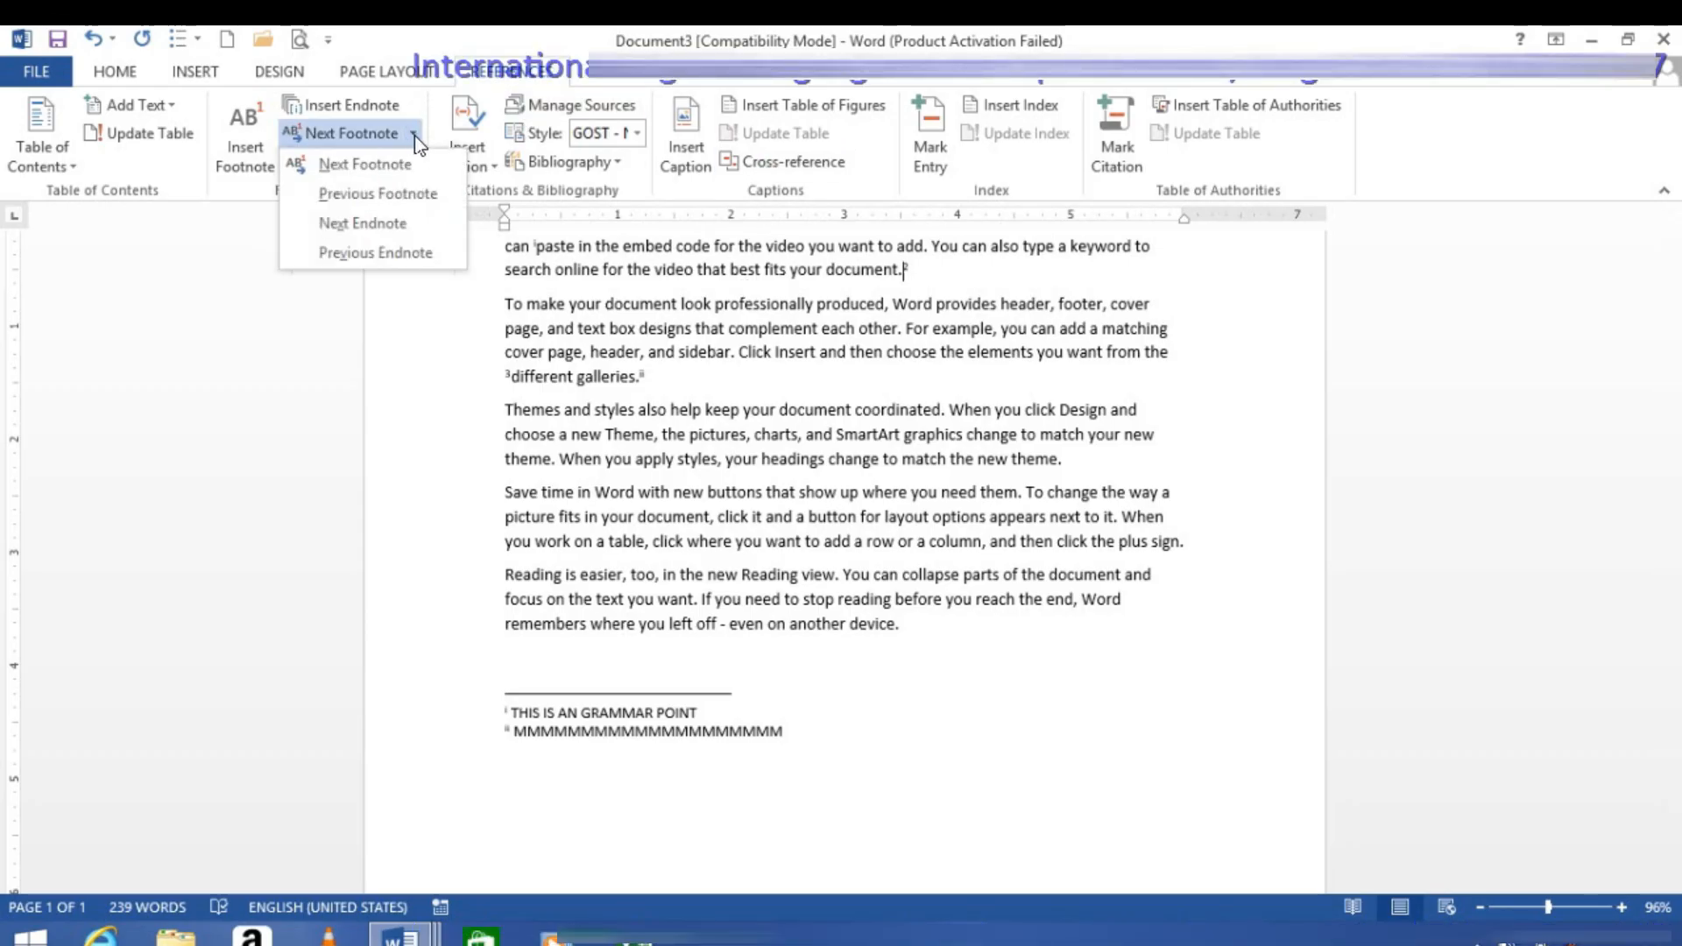
pyautogui.click(382, 224)
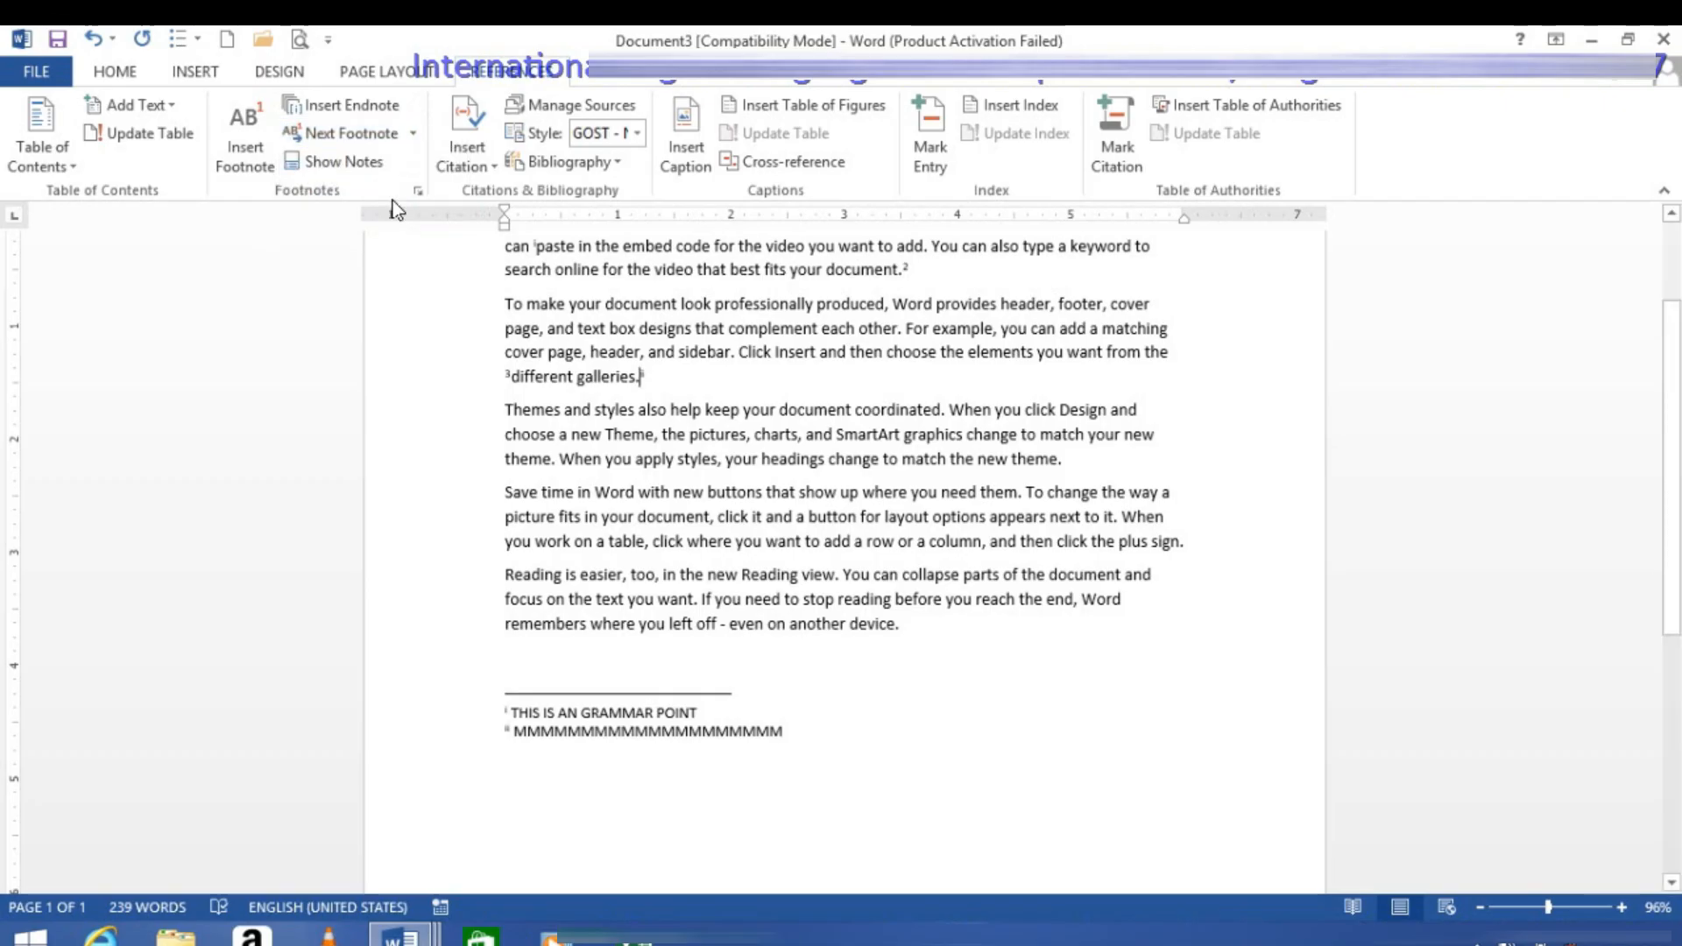
pyautogui.click(413, 132)
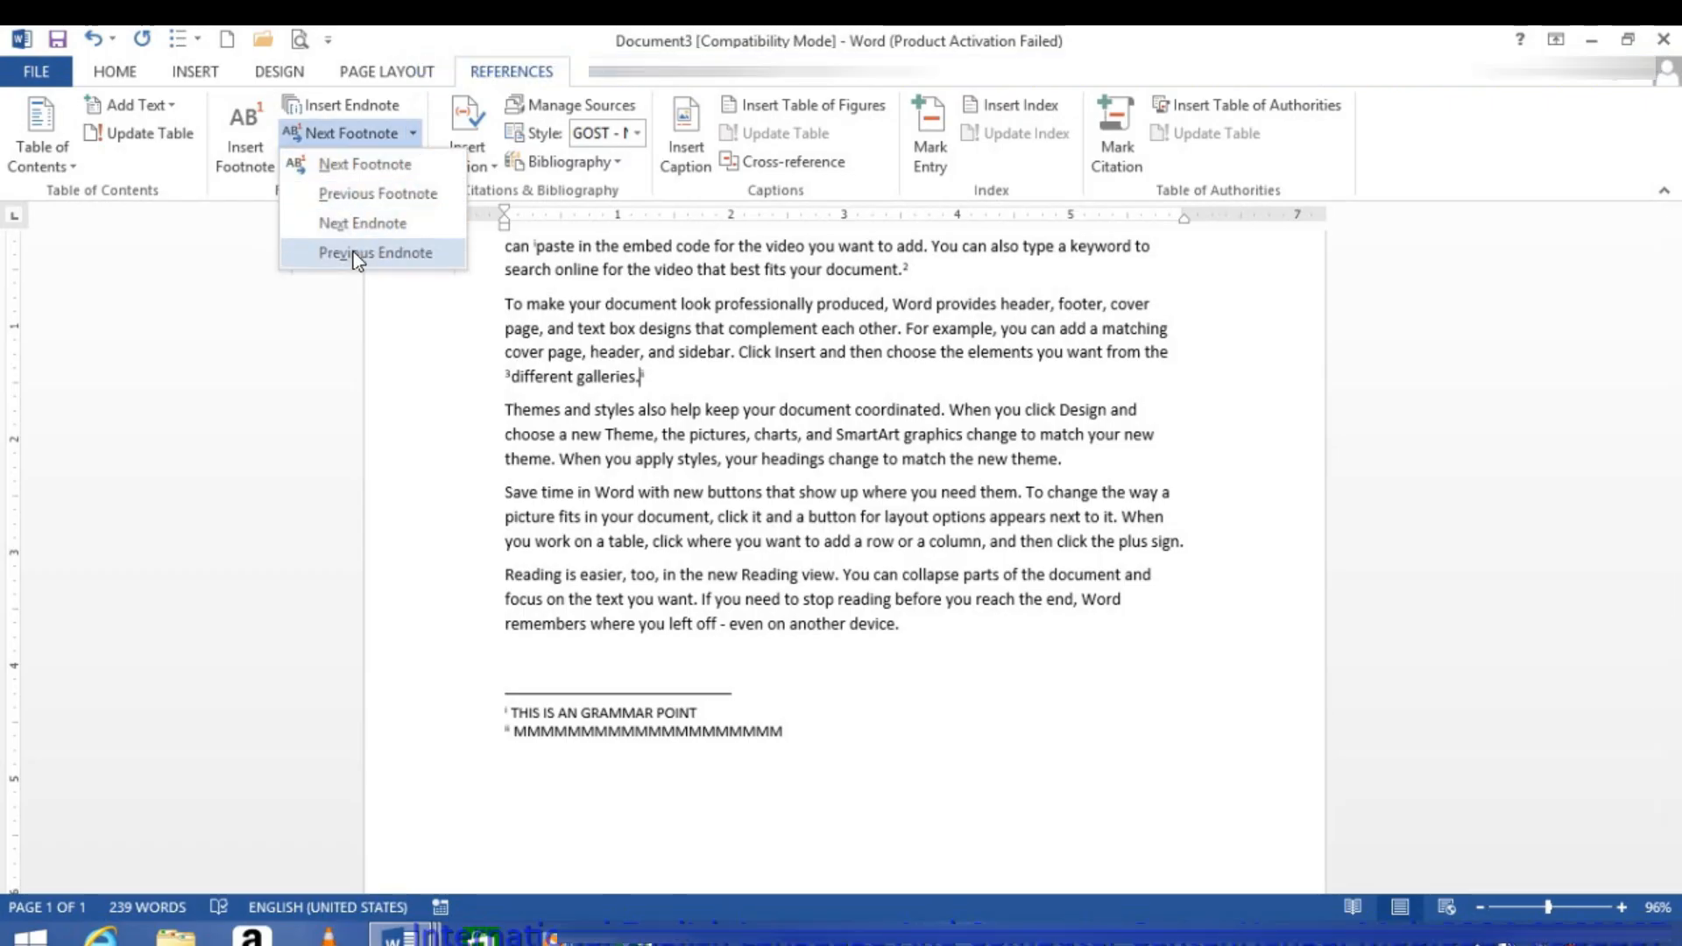
pyautogui.click(355, 193)
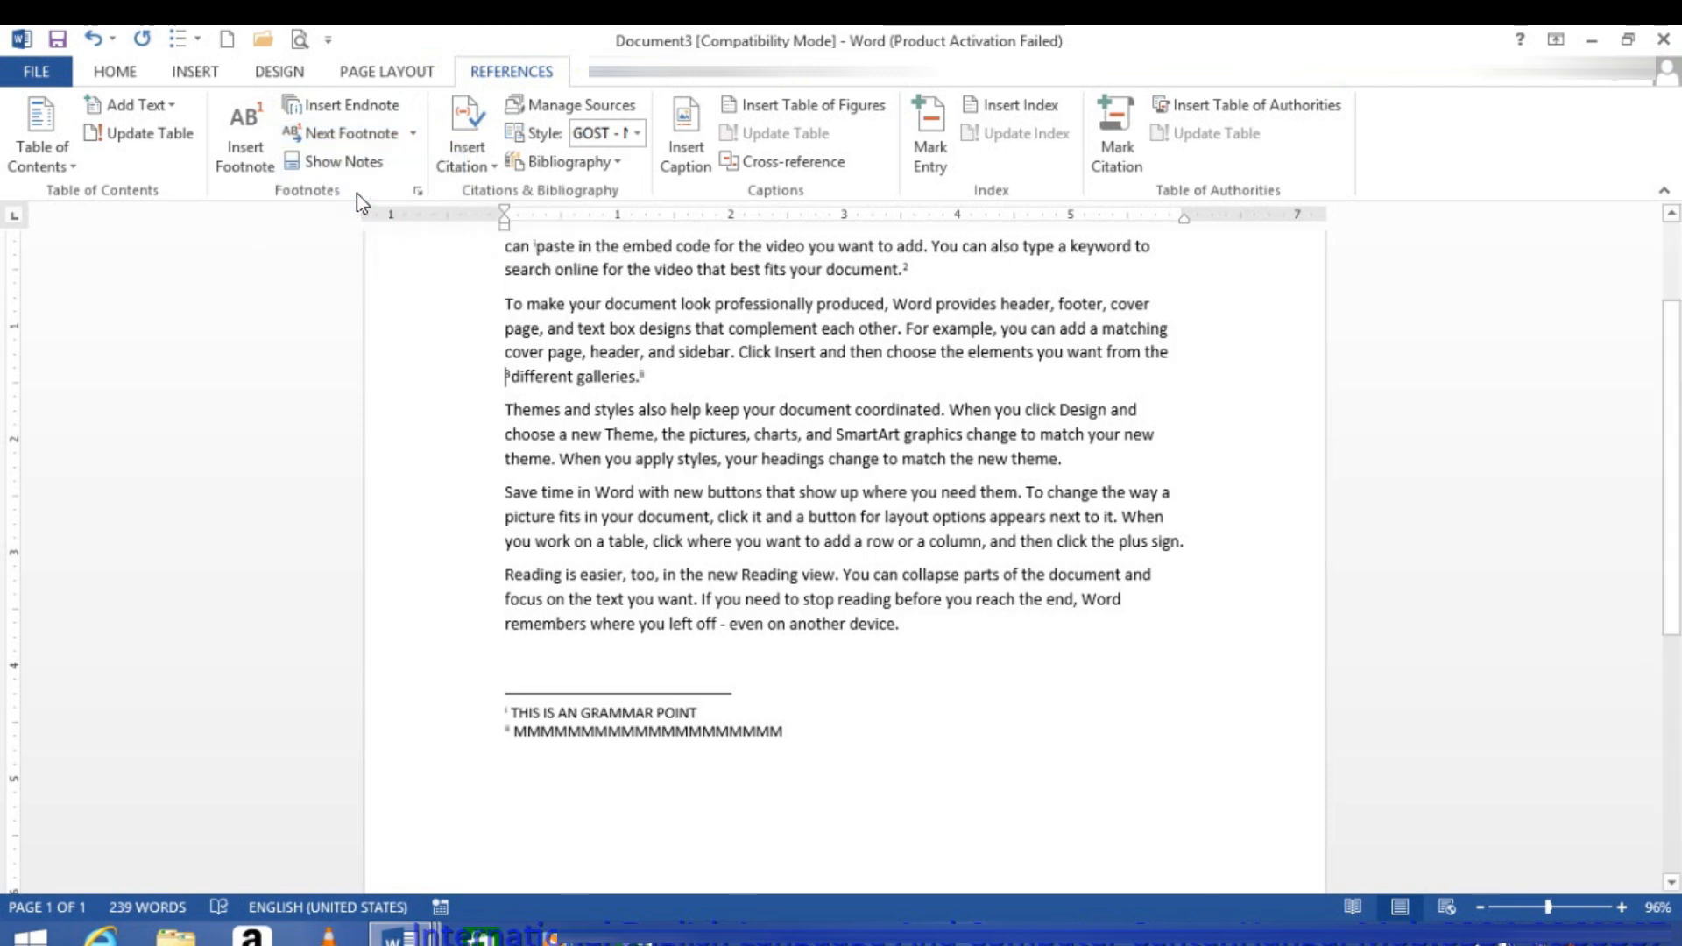
# Step: Try moving to the next footnote and to the previous footnote from the reference before "different galleries."
pyautogui.click(413, 133)
pyautogui.click(402, 167)
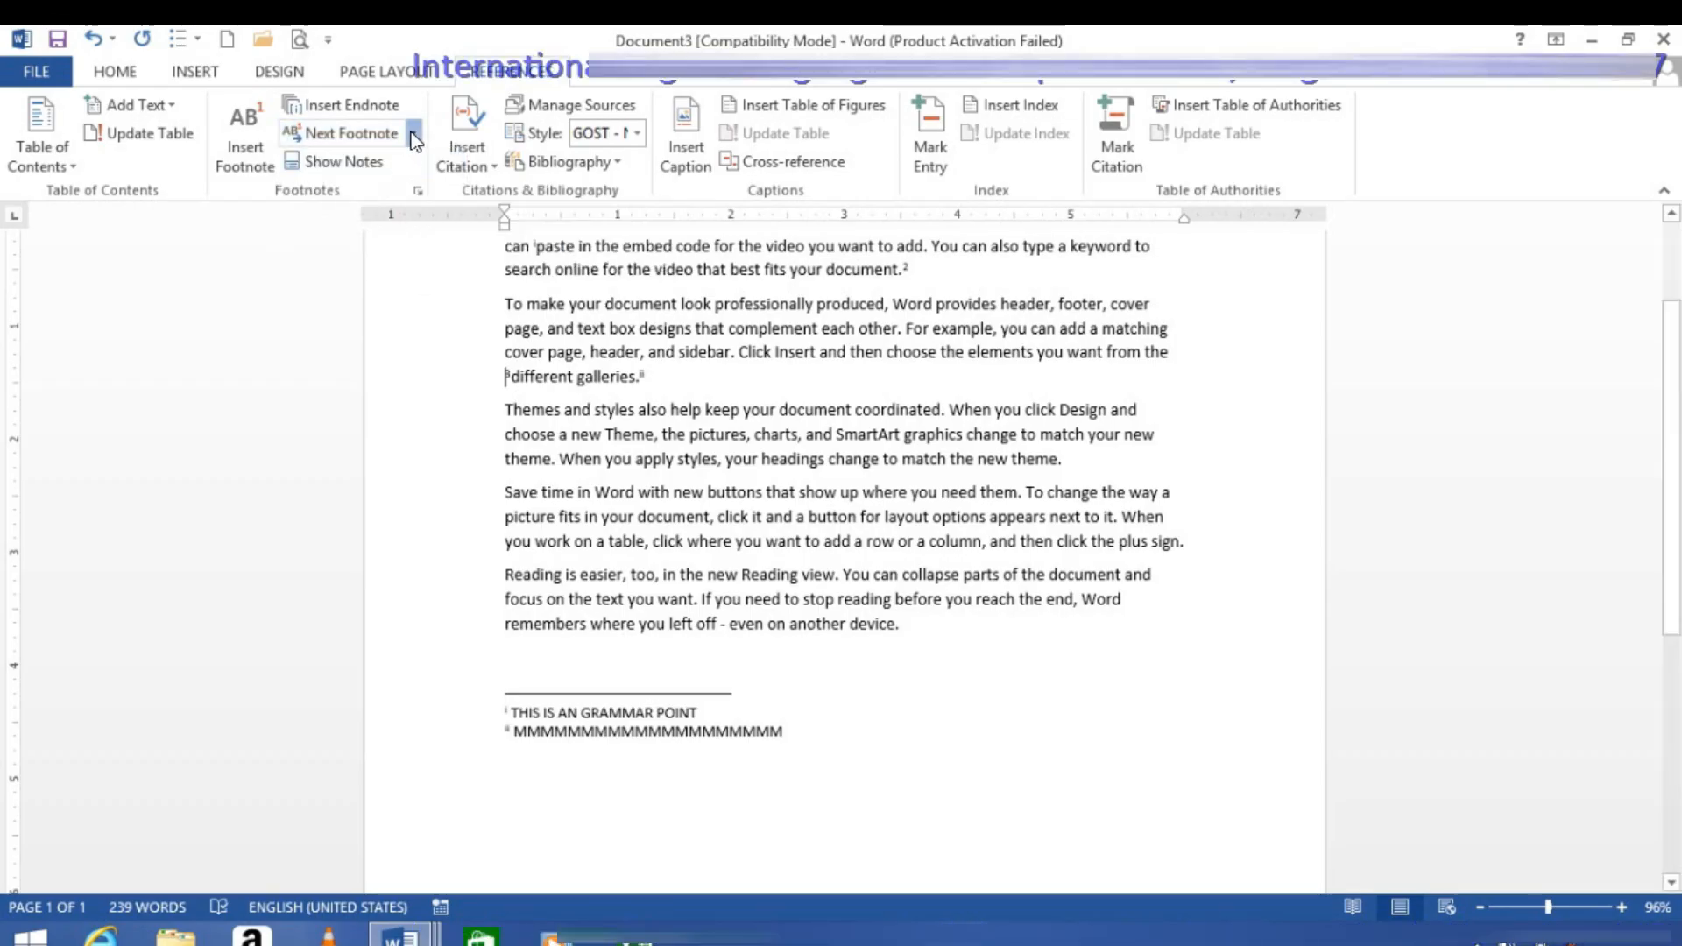
pyautogui.click(412, 133)
pyautogui.click(378, 194)
# Step: Show the document's endnote area and return to the endnote reference in the body text
pyautogui.click(334, 161)
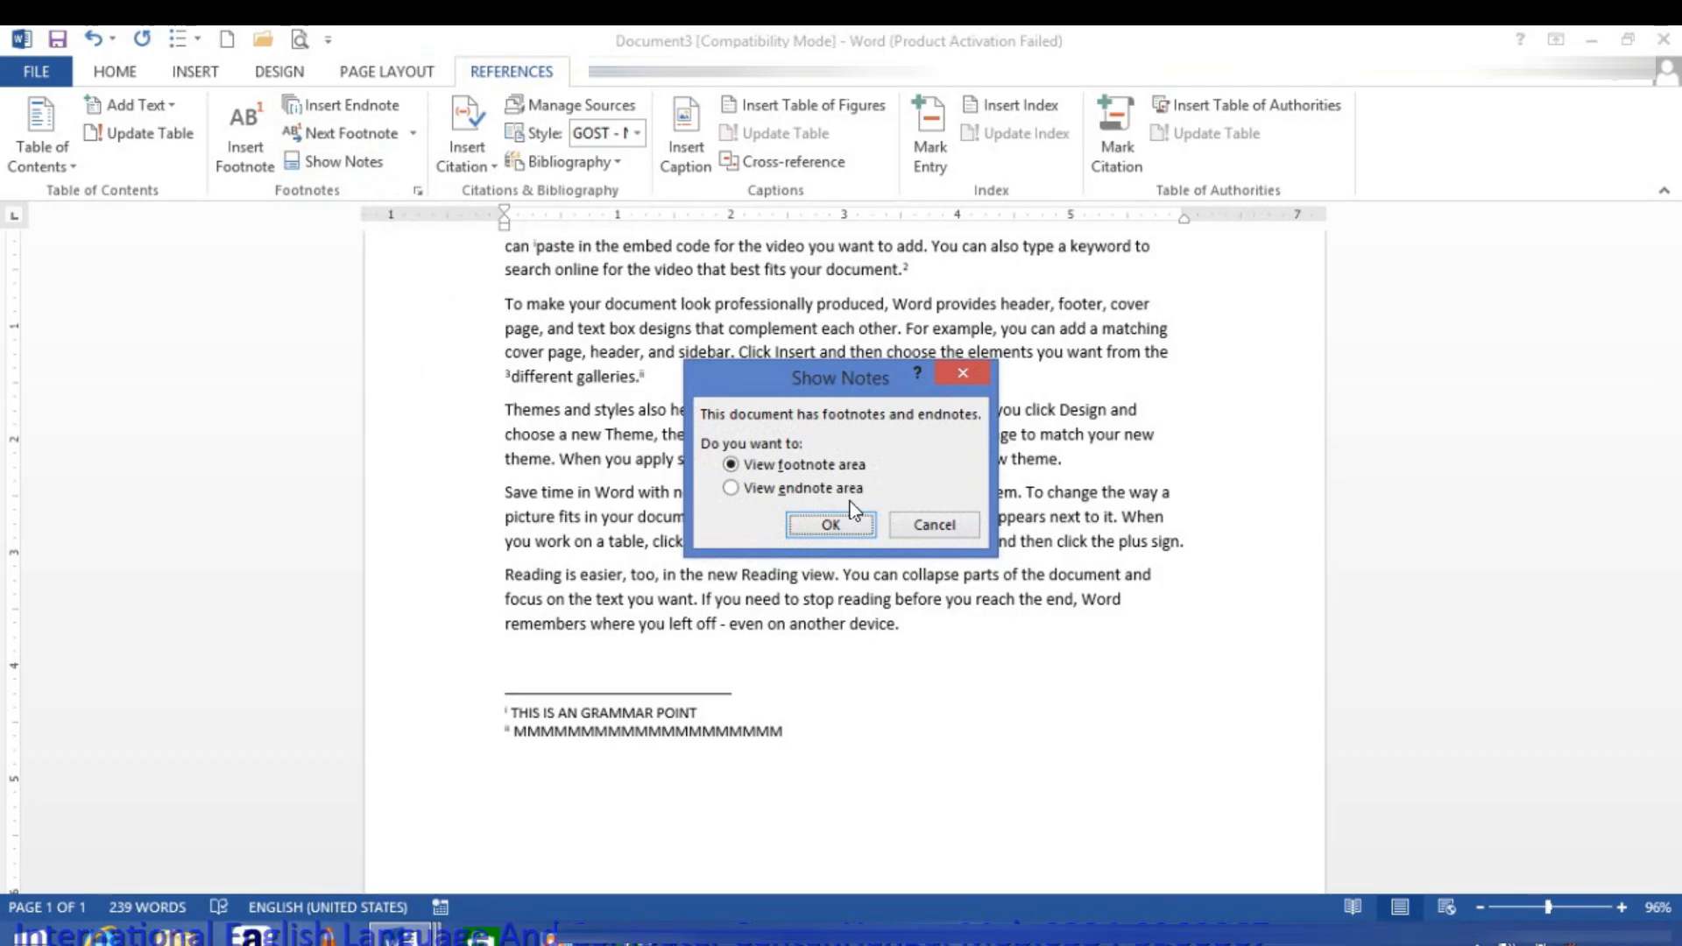
pyautogui.click(741, 489)
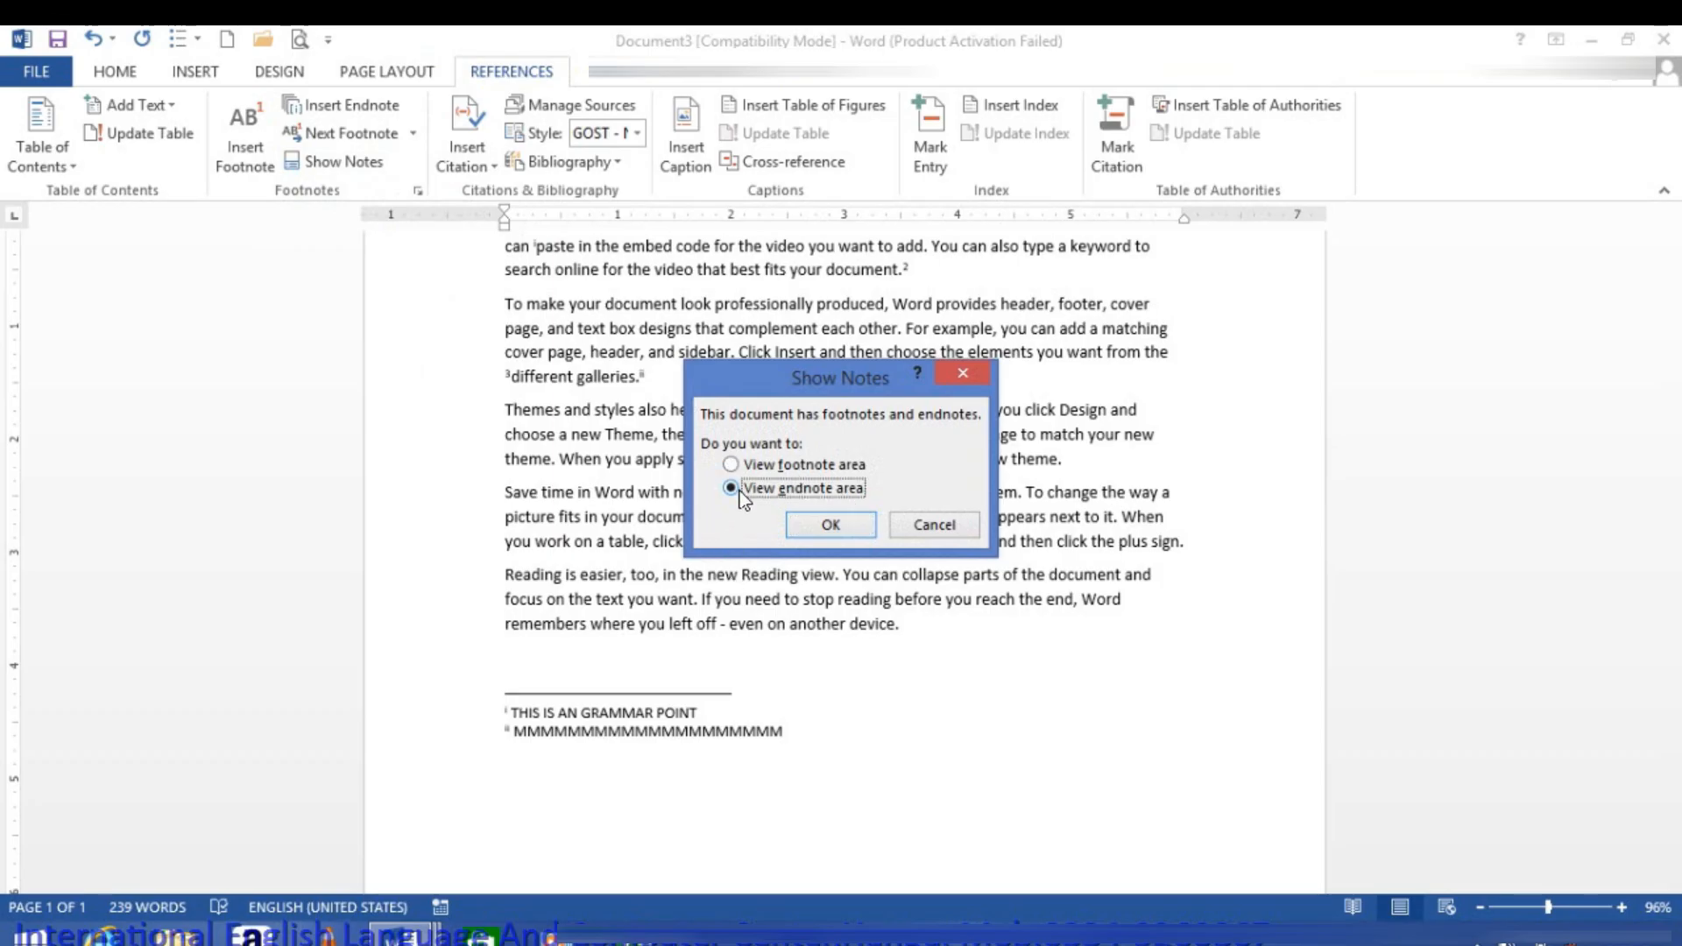
pyautogui.click(829, 526)
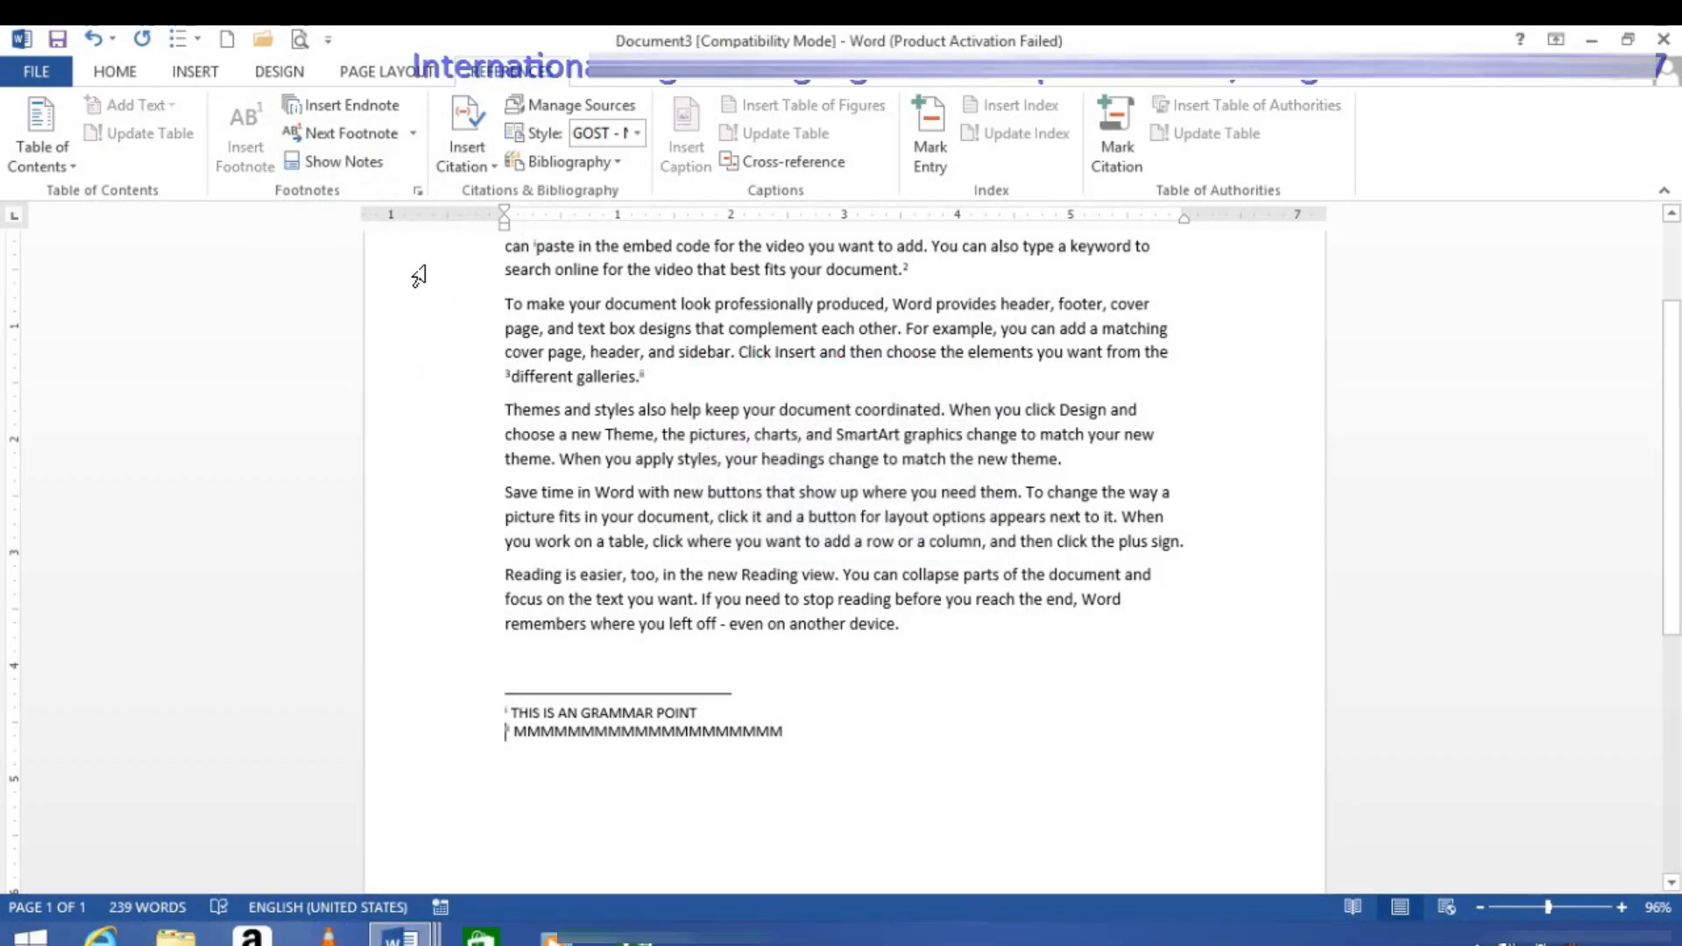
pyautogui.click(358, 164)
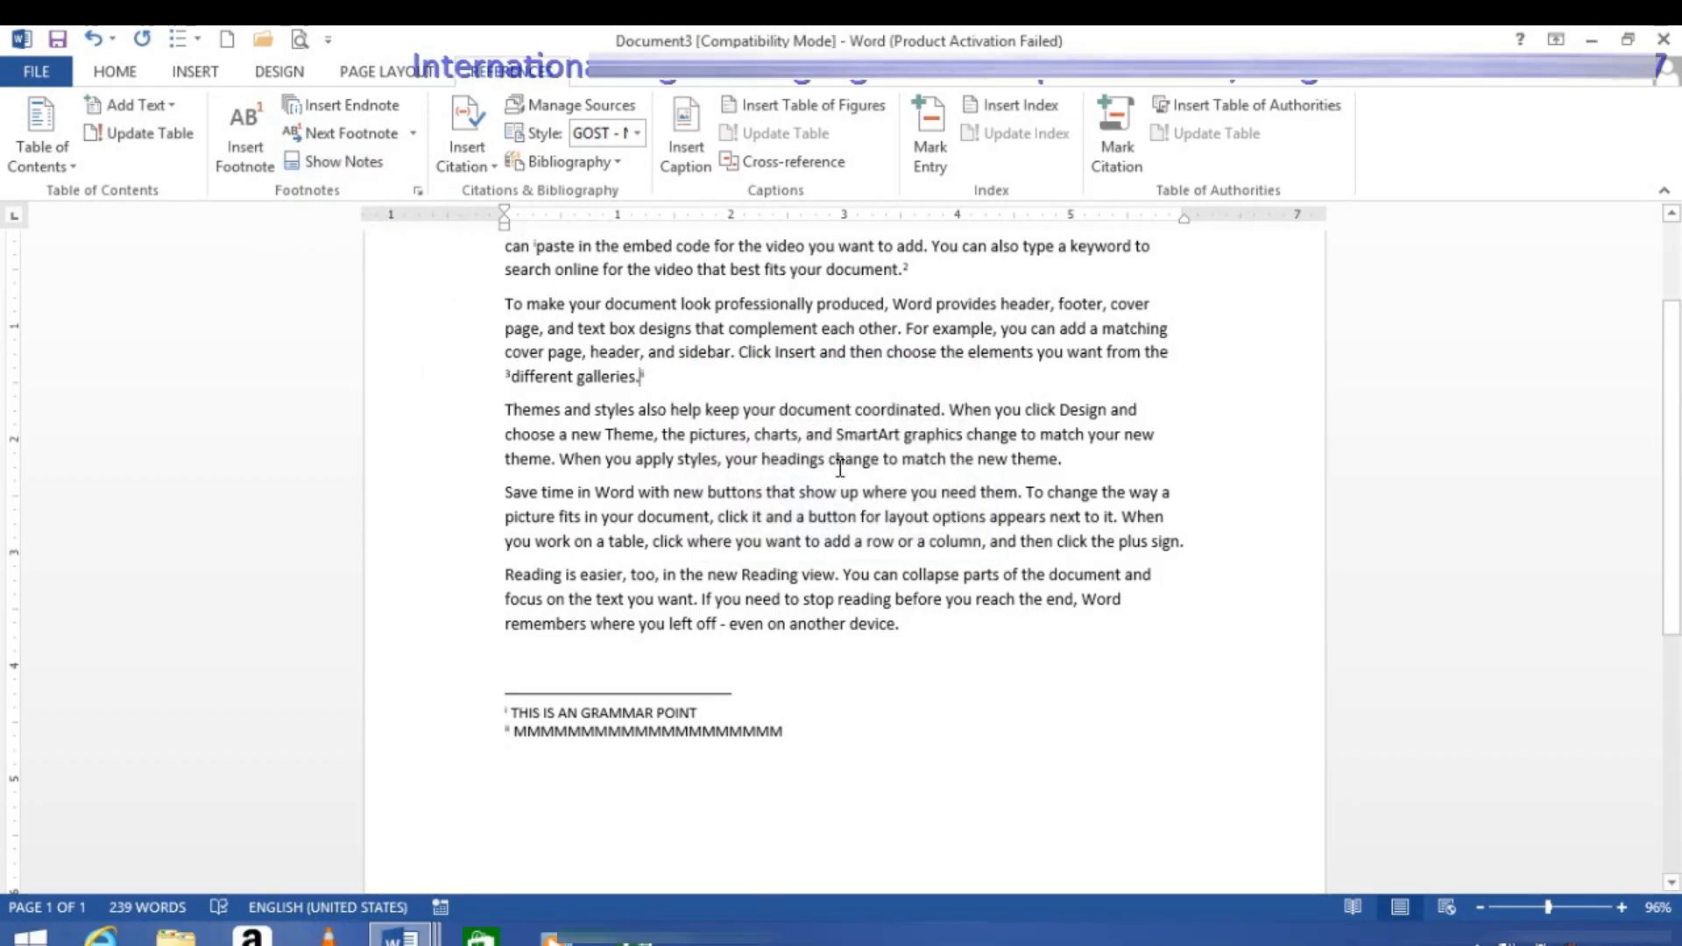
# Step: Show the document's footnote area, return to the body text, and dismiss the choice between note areas when it is reopened
pyautogui.click(368, 164)
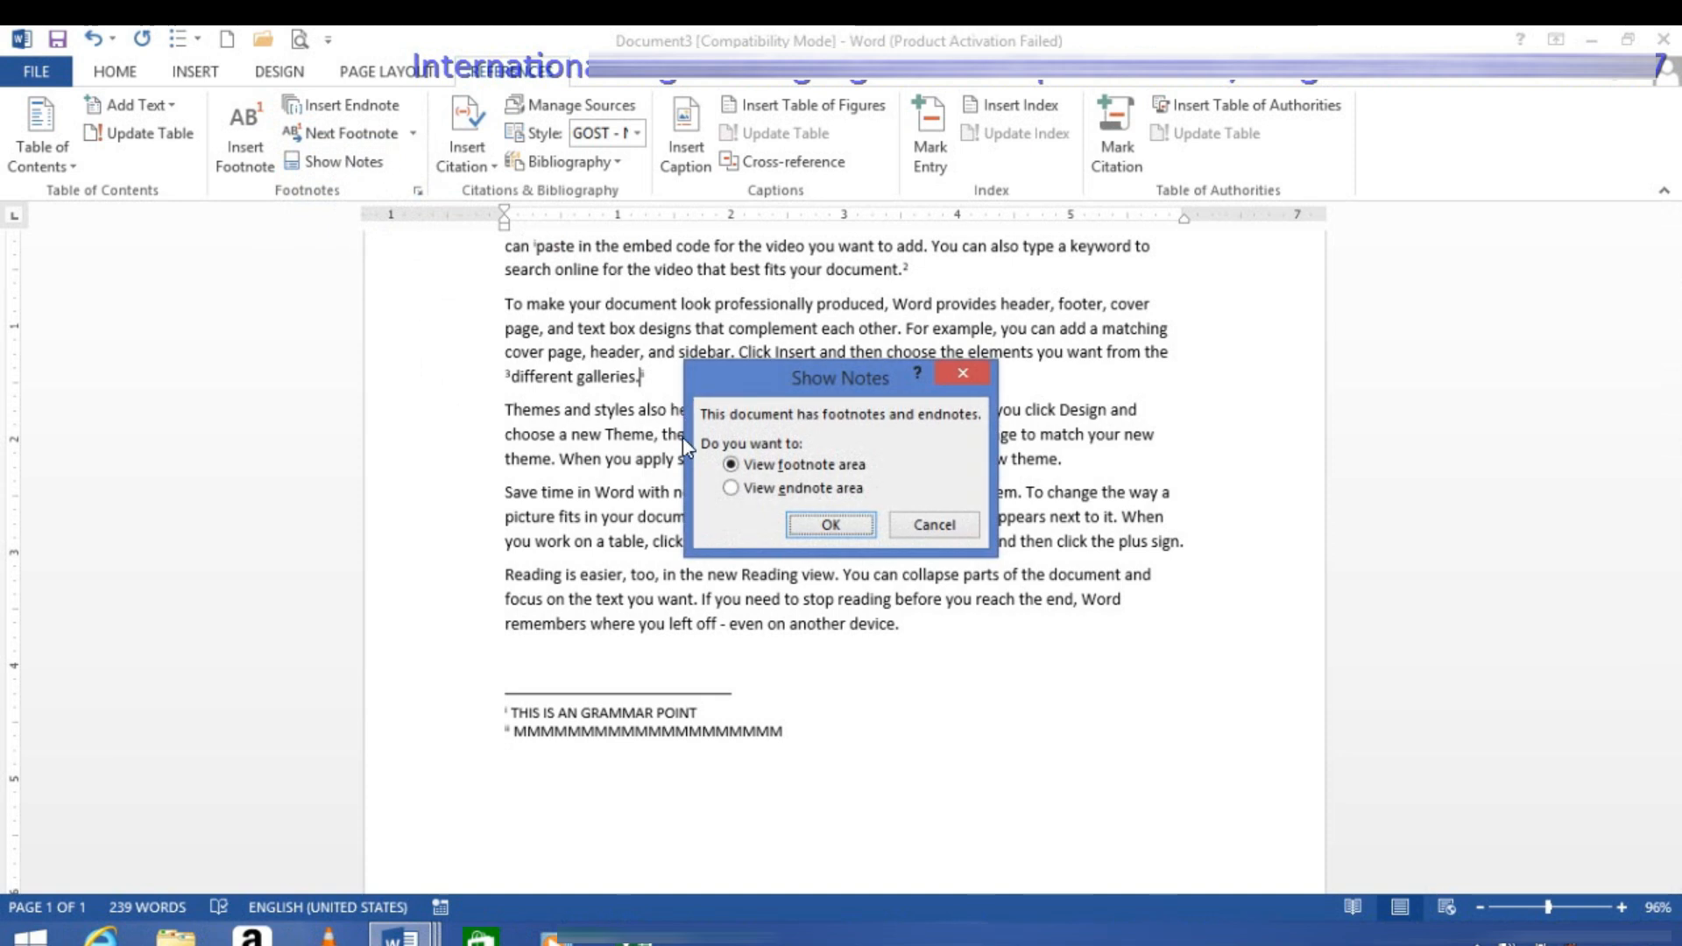
pyautogui.click(831, 526)
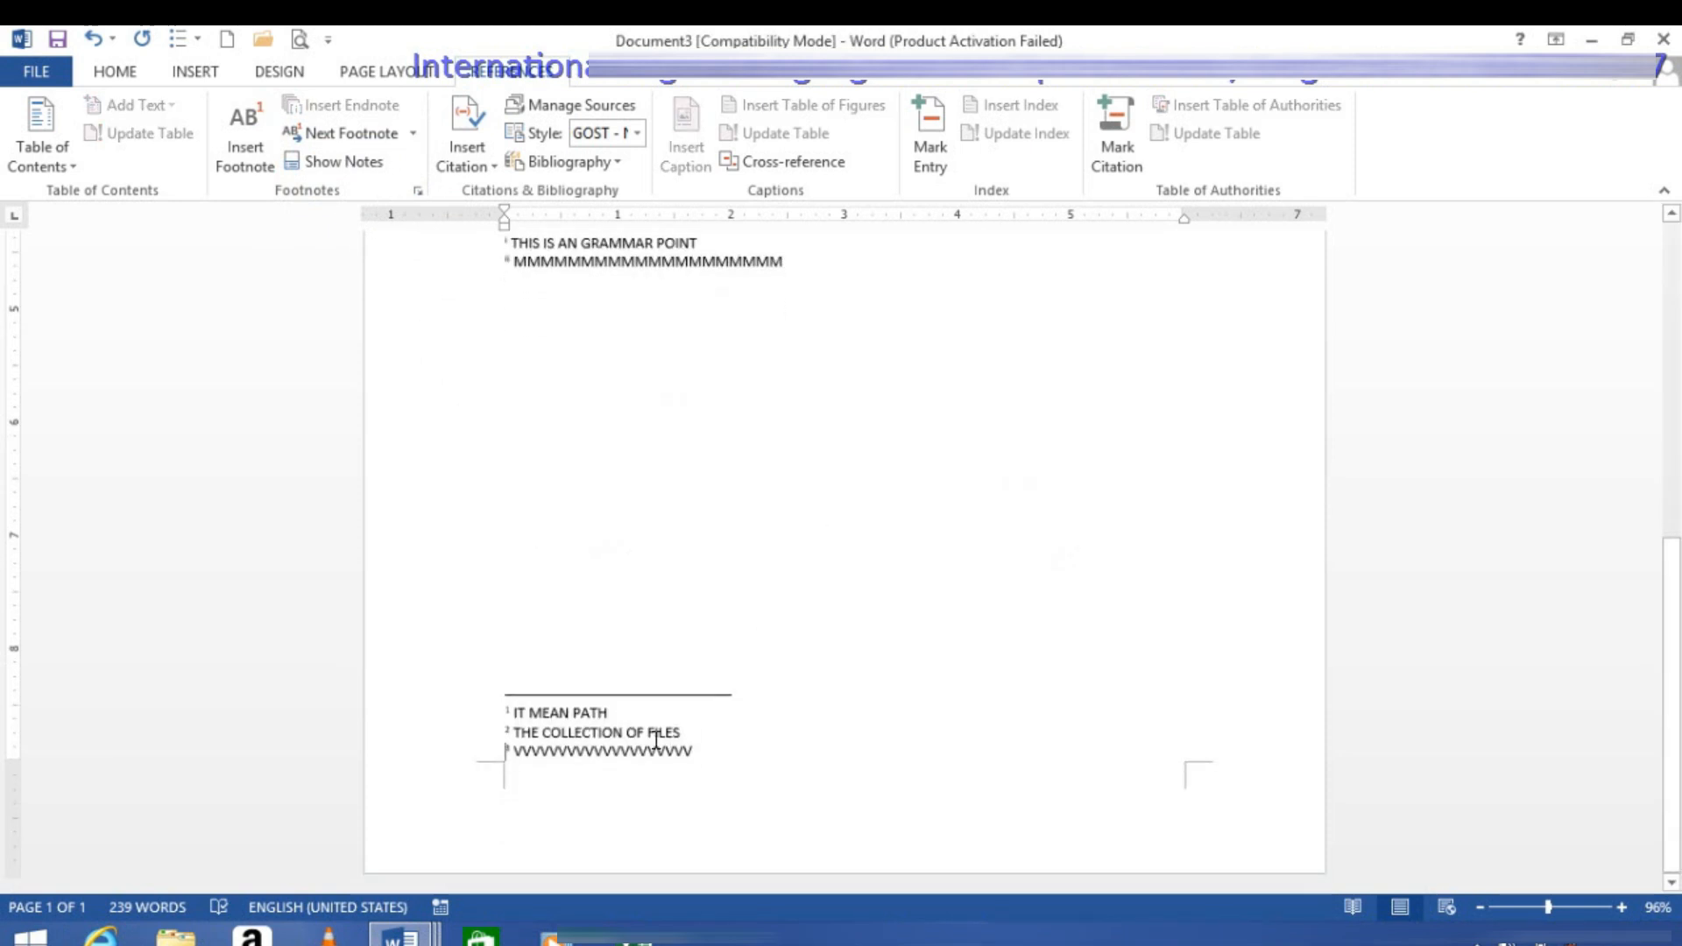
pyautogui.click(364, 164)
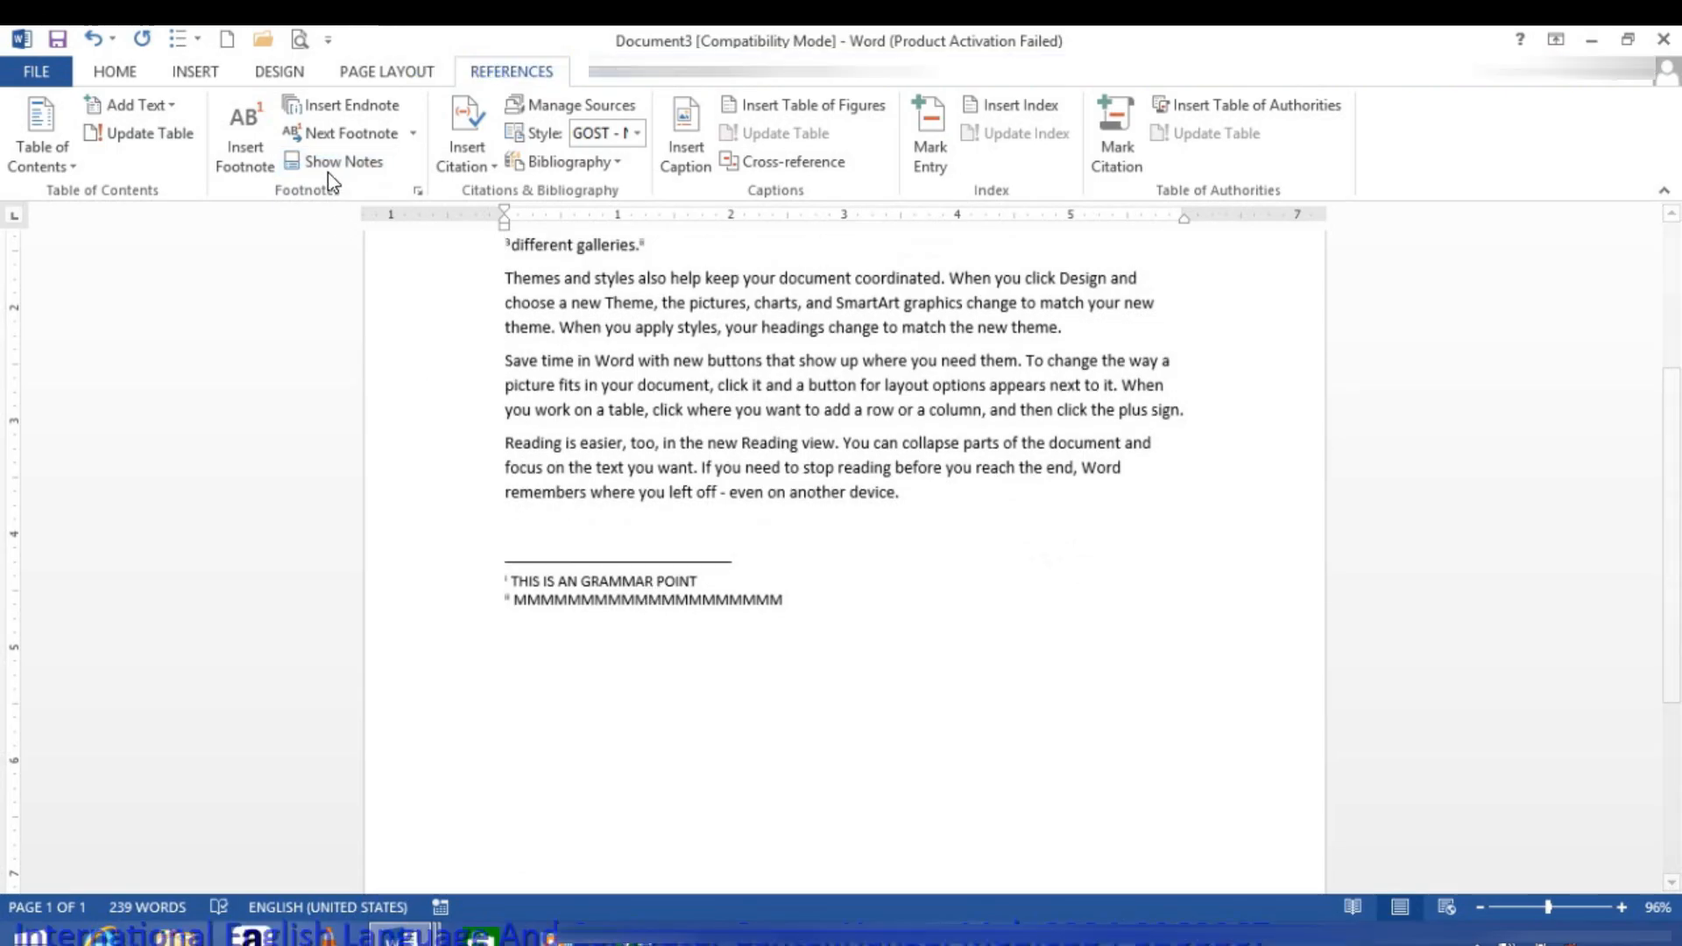
pyautogui.click(333, 165)
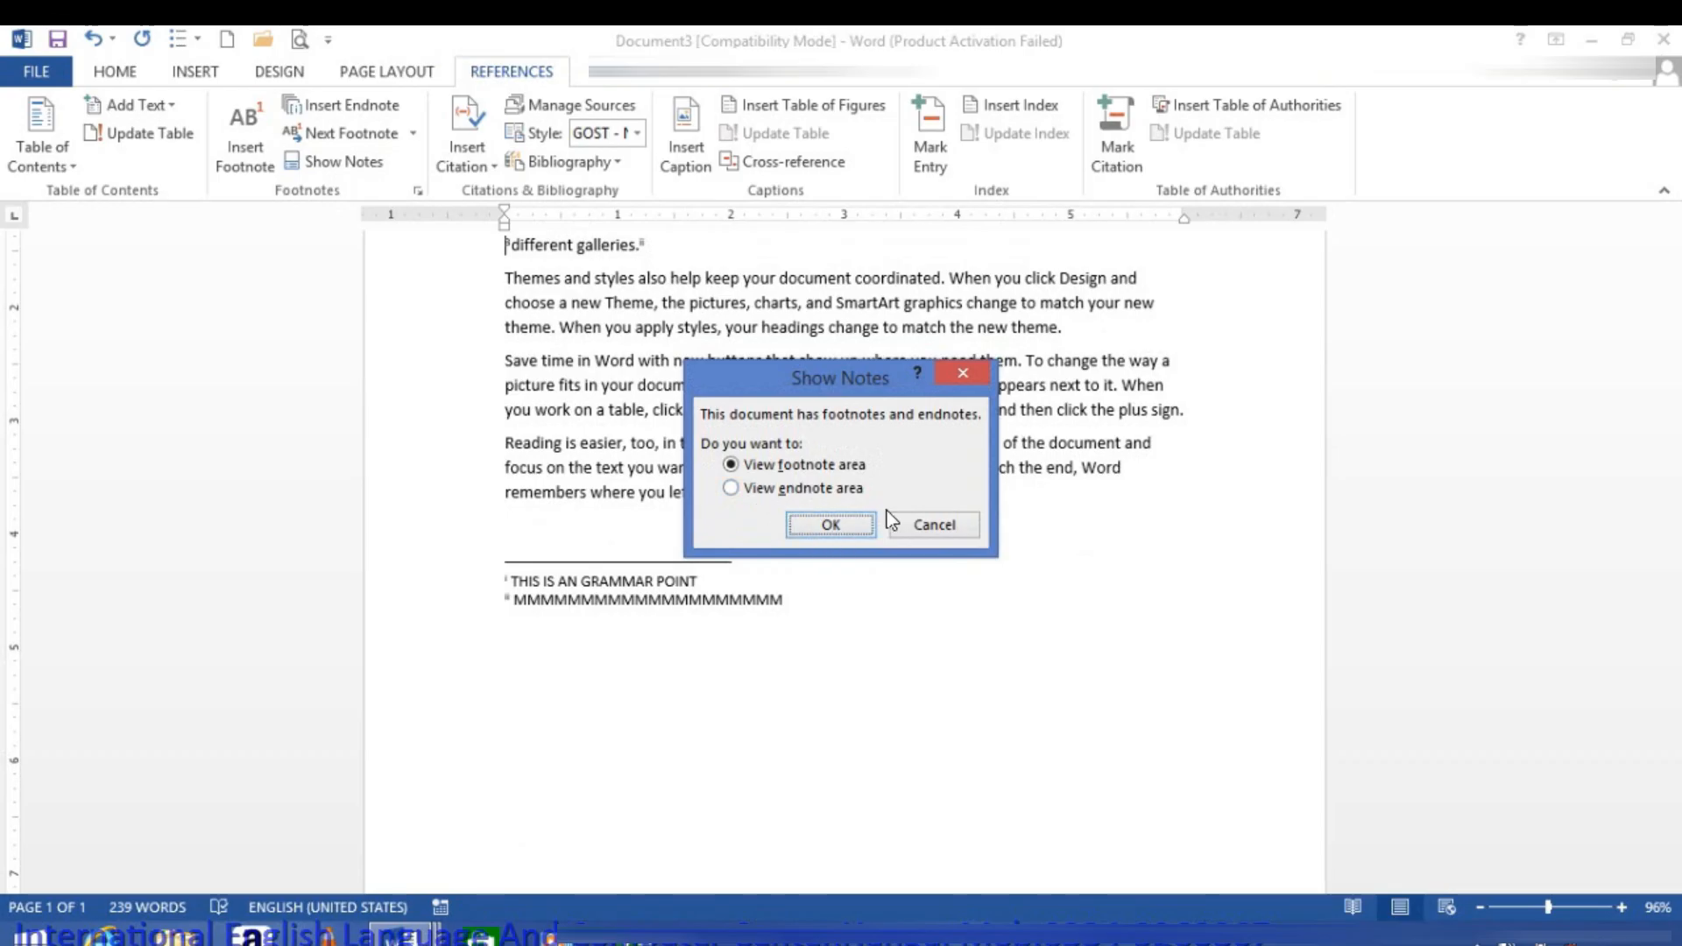
pyautogui.click(934, 526)
# Step: Open the footnote and endnote settings and examine the location choices for footnotes and for endnotes
pyautogui.click(417, 191)
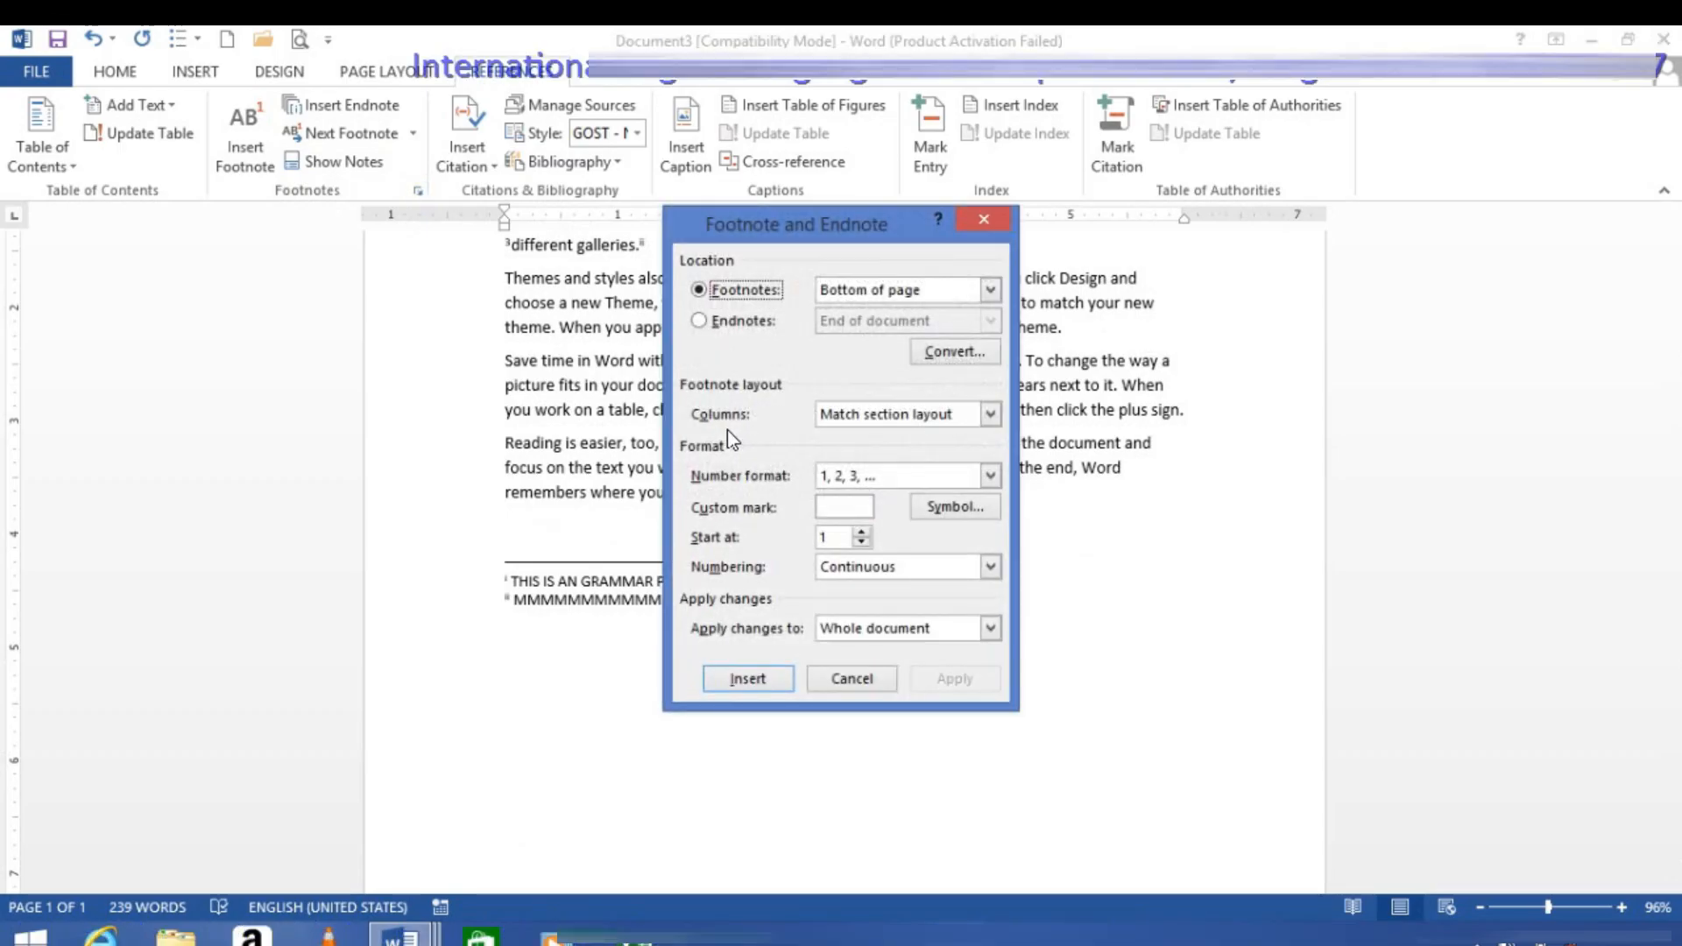
pyautogui.click(902, 293)
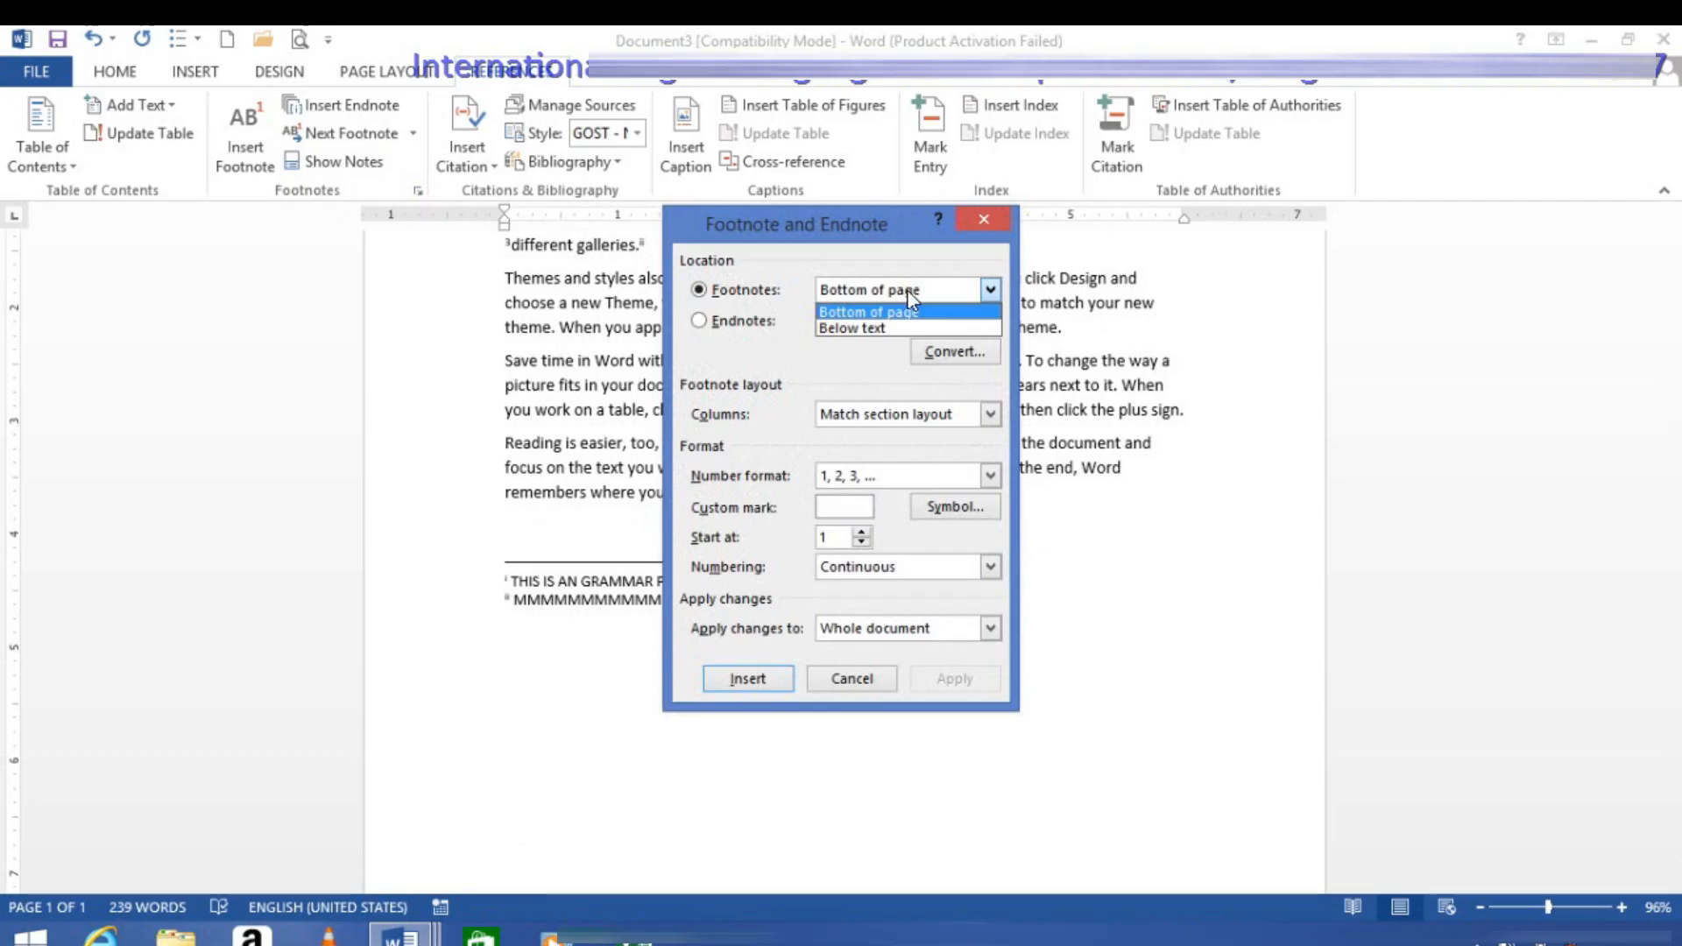
pyautogui.click(908, 293)
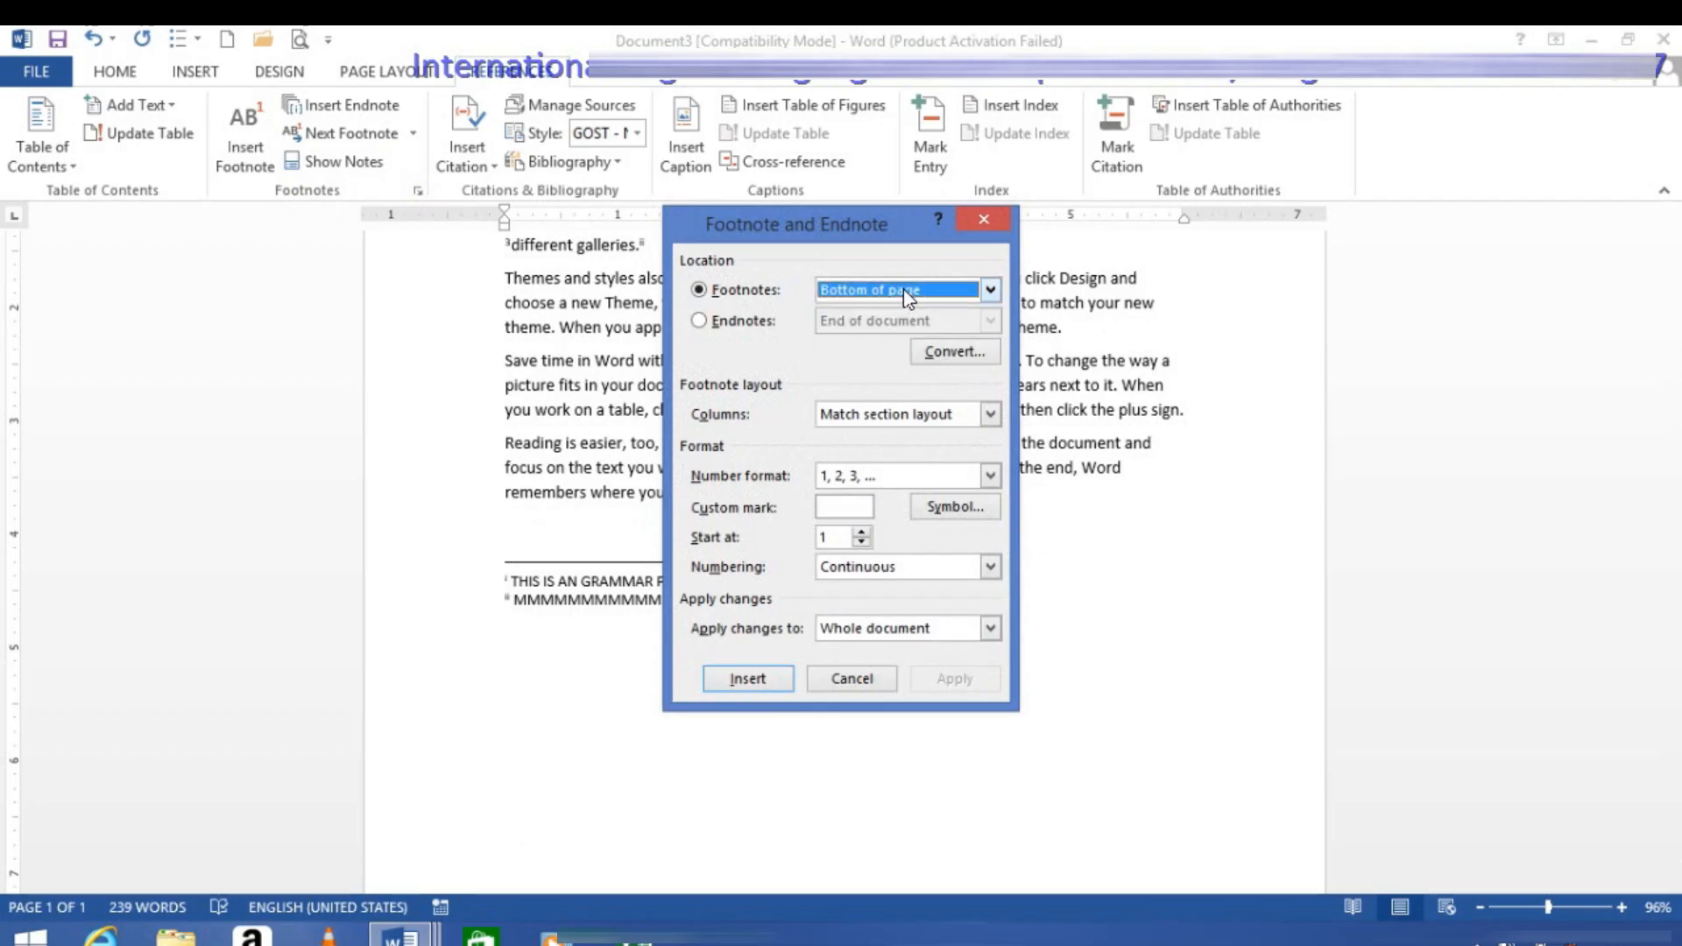
pyautogui.click(749, 321)
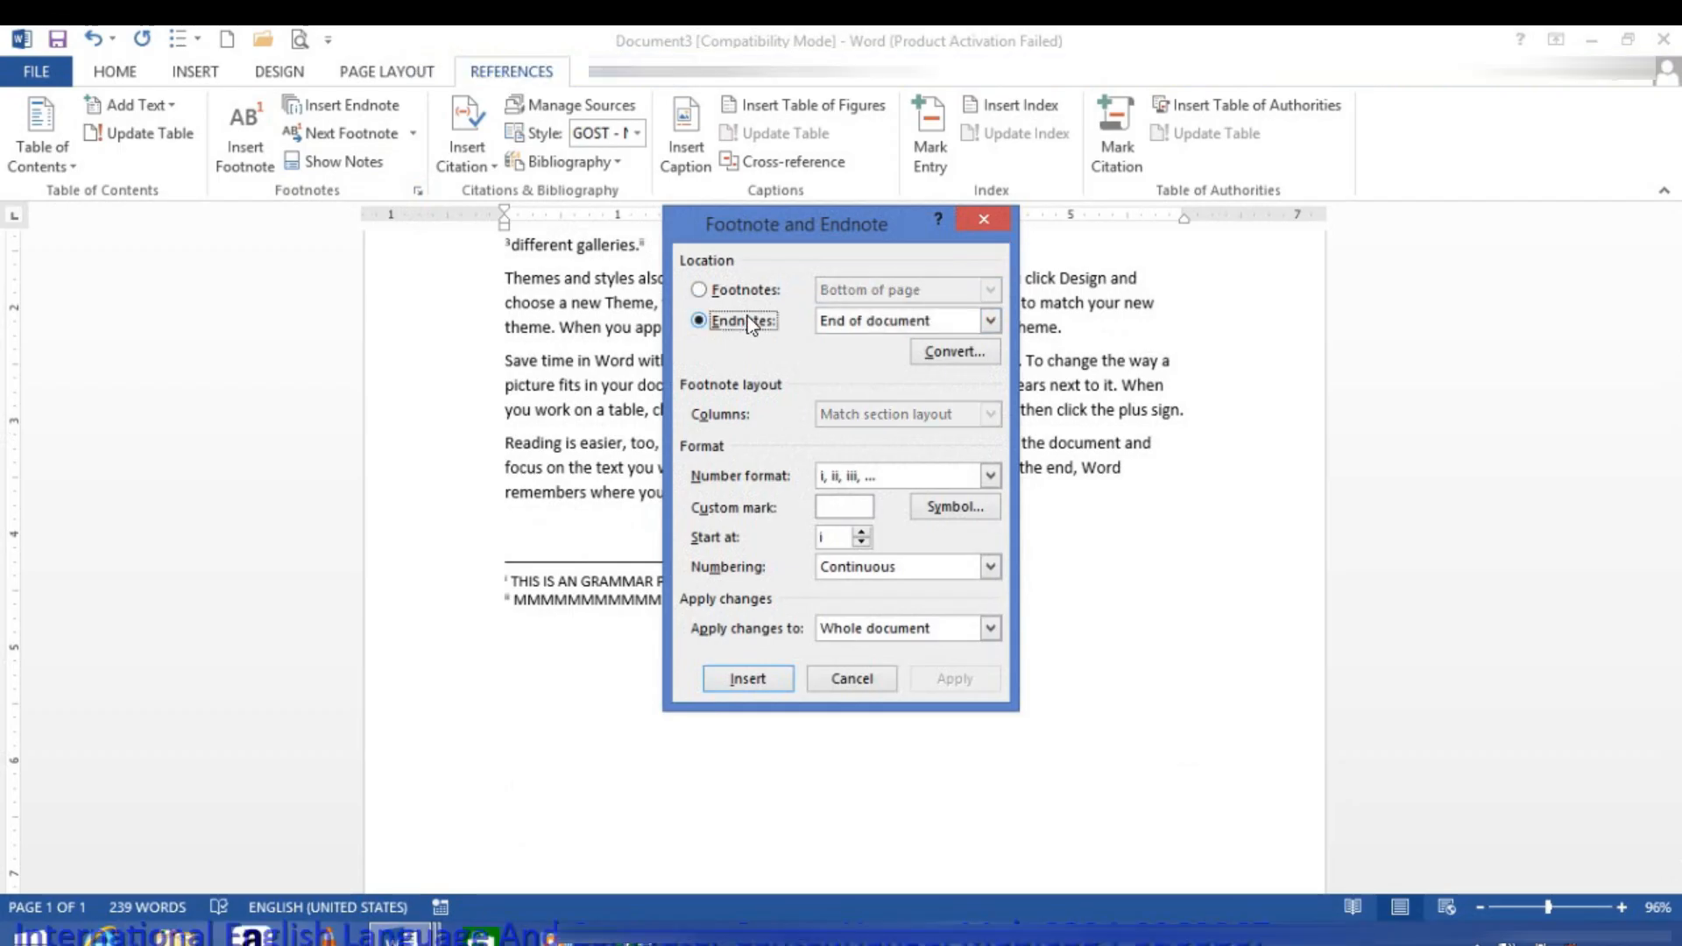
pyautogui.click(909, 323)
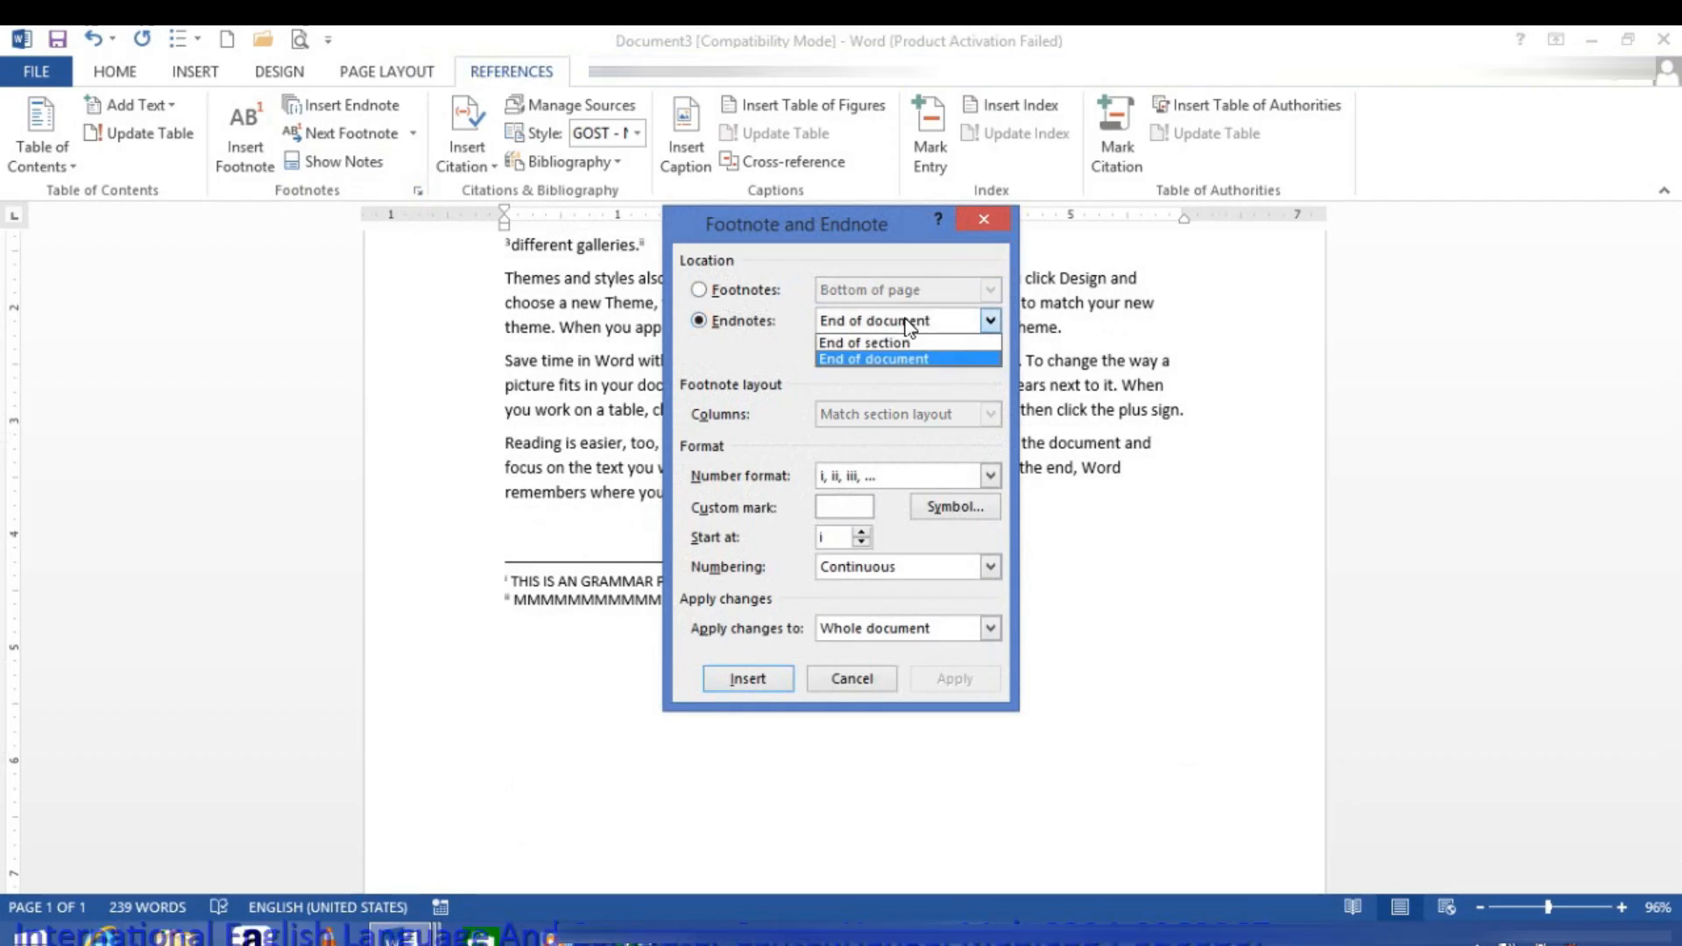
pyautogui.click(712, 294)
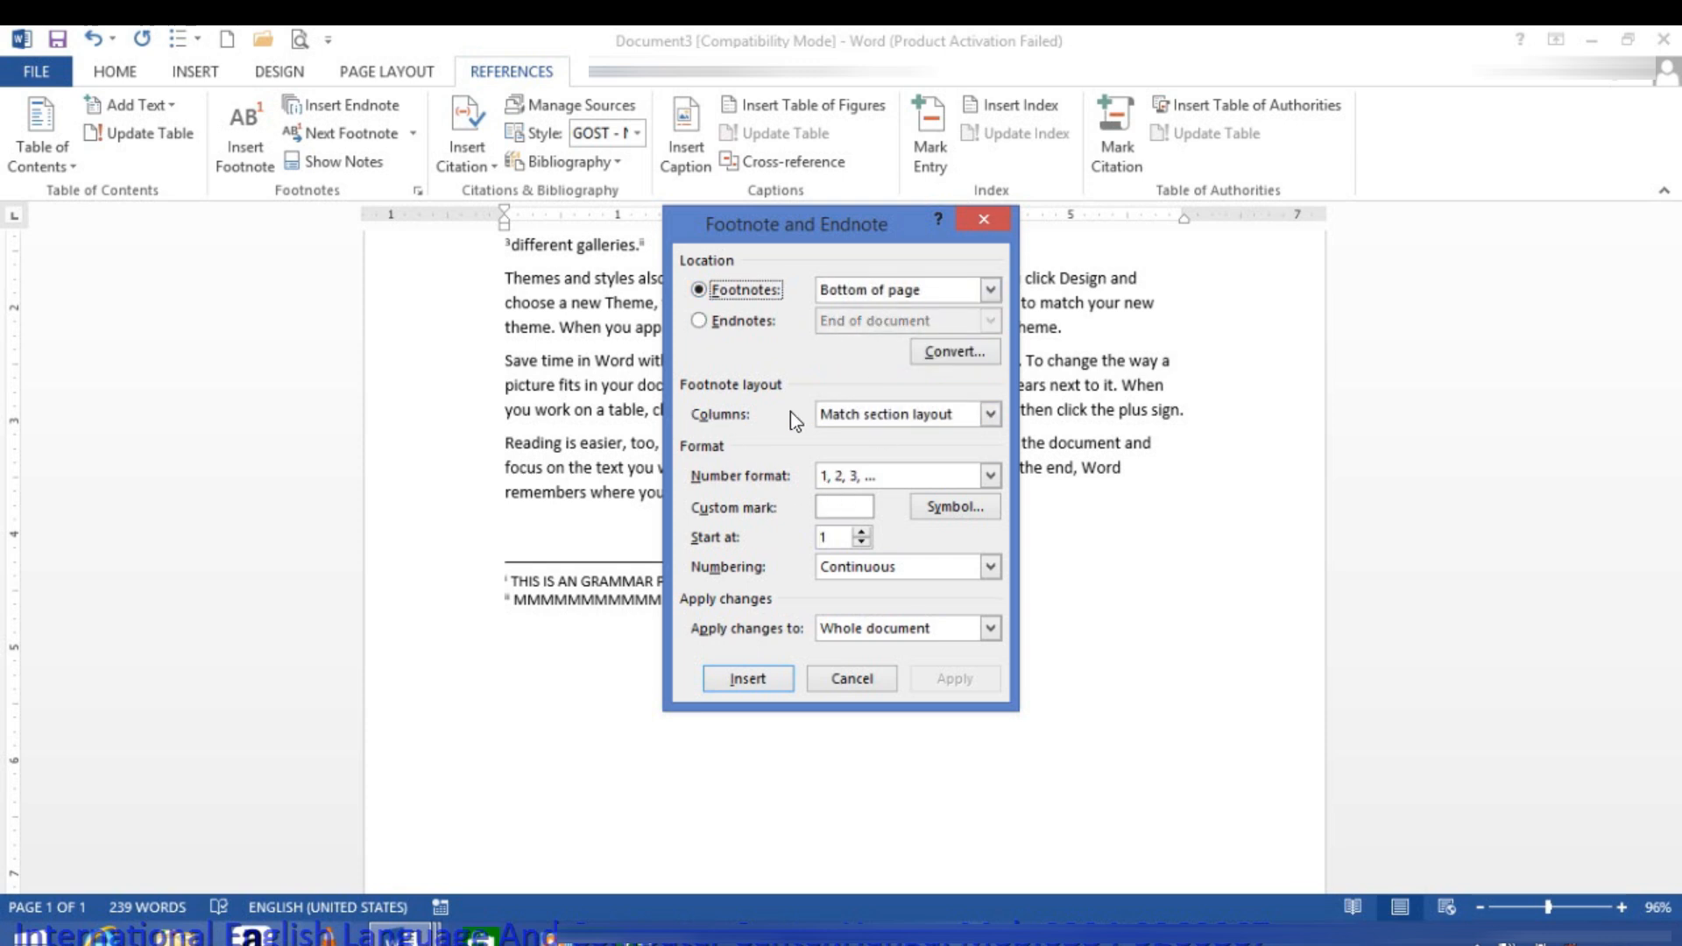
# Step: Keep the footnote columns at Match section layout and apply the 1, 2, 3, … number format to the footnotes in the whole document
pyautogui.click(848, 417)
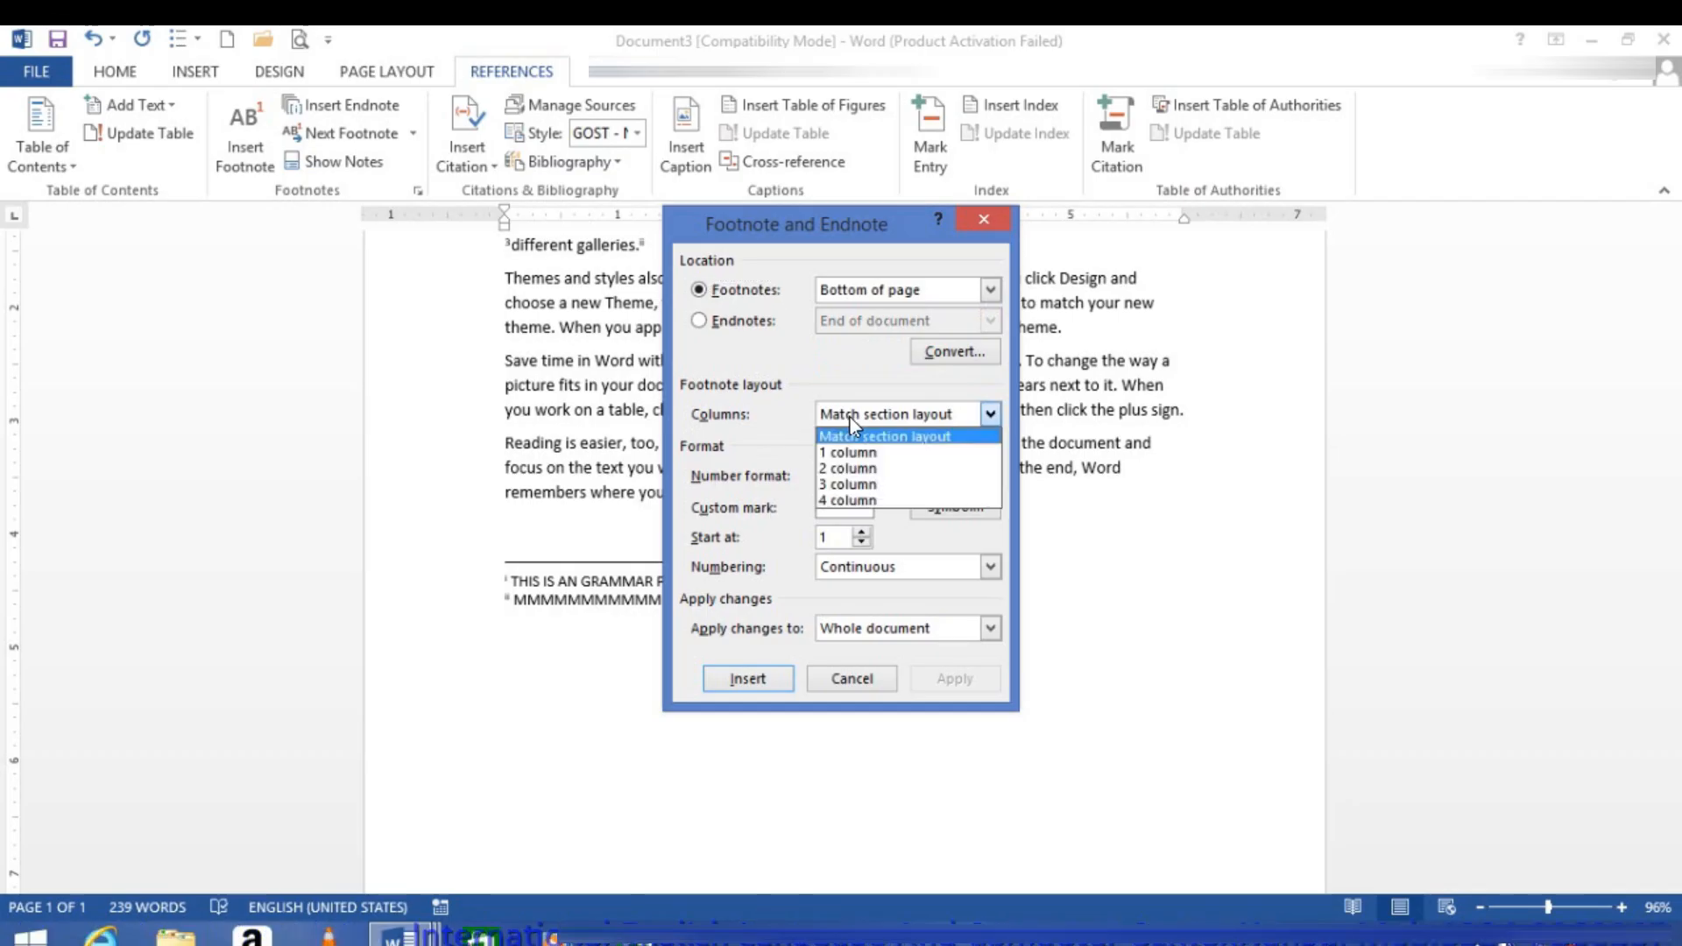
pyautogui.click(850, 419)
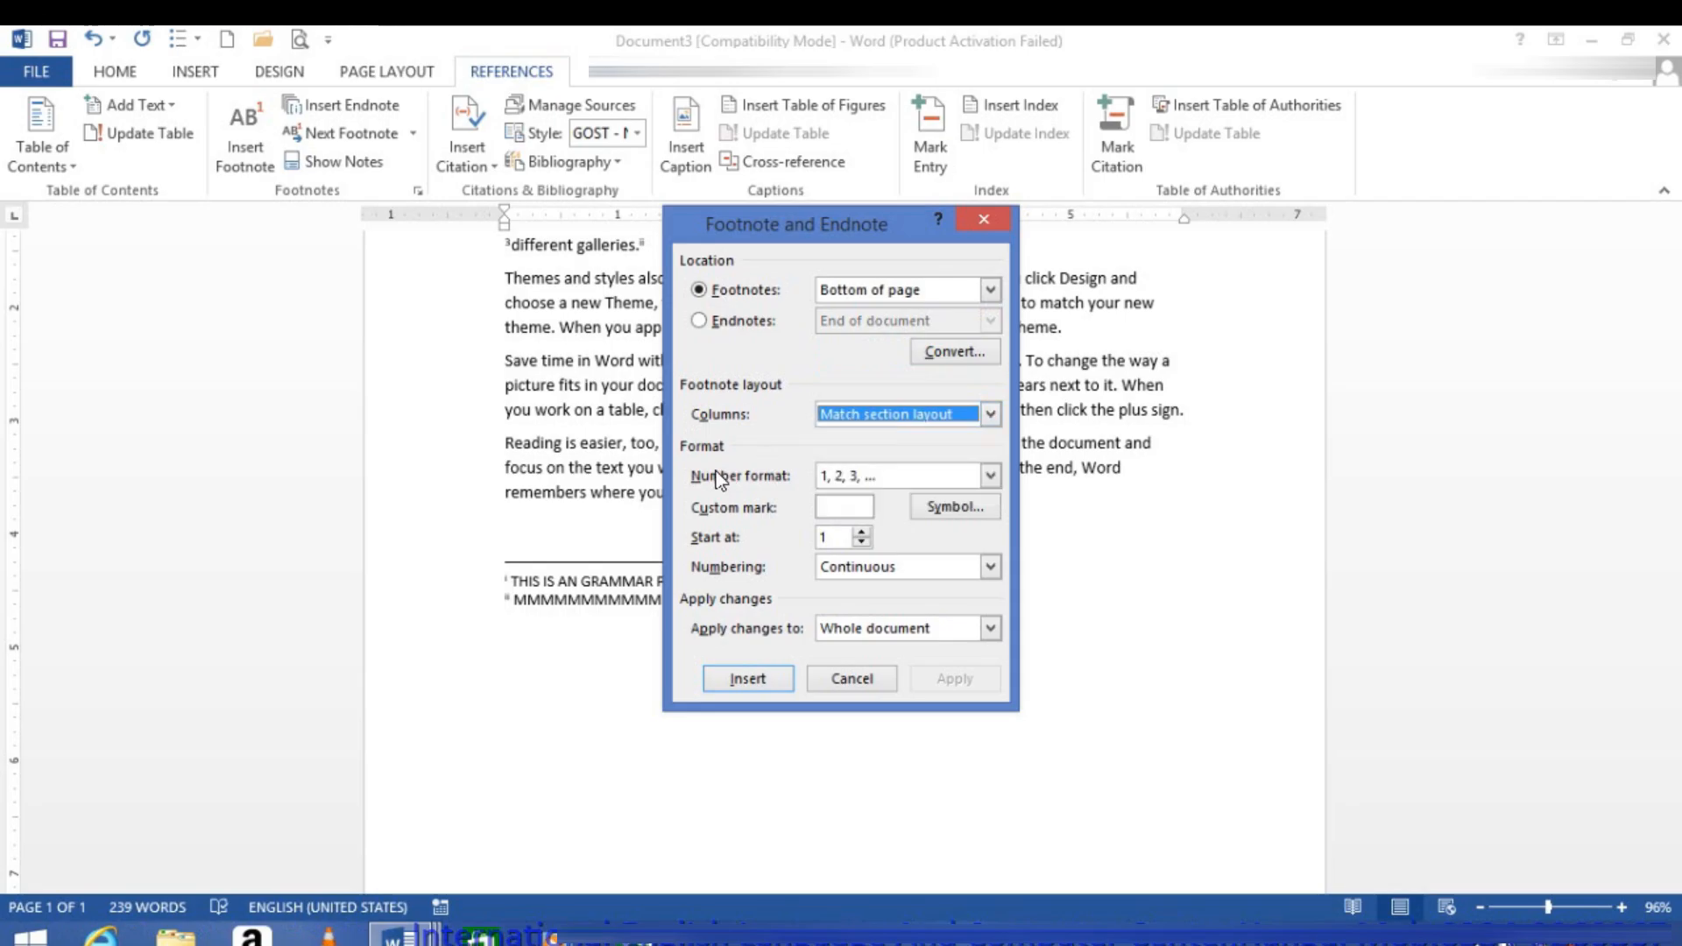
pyautogui.click(834, 476)
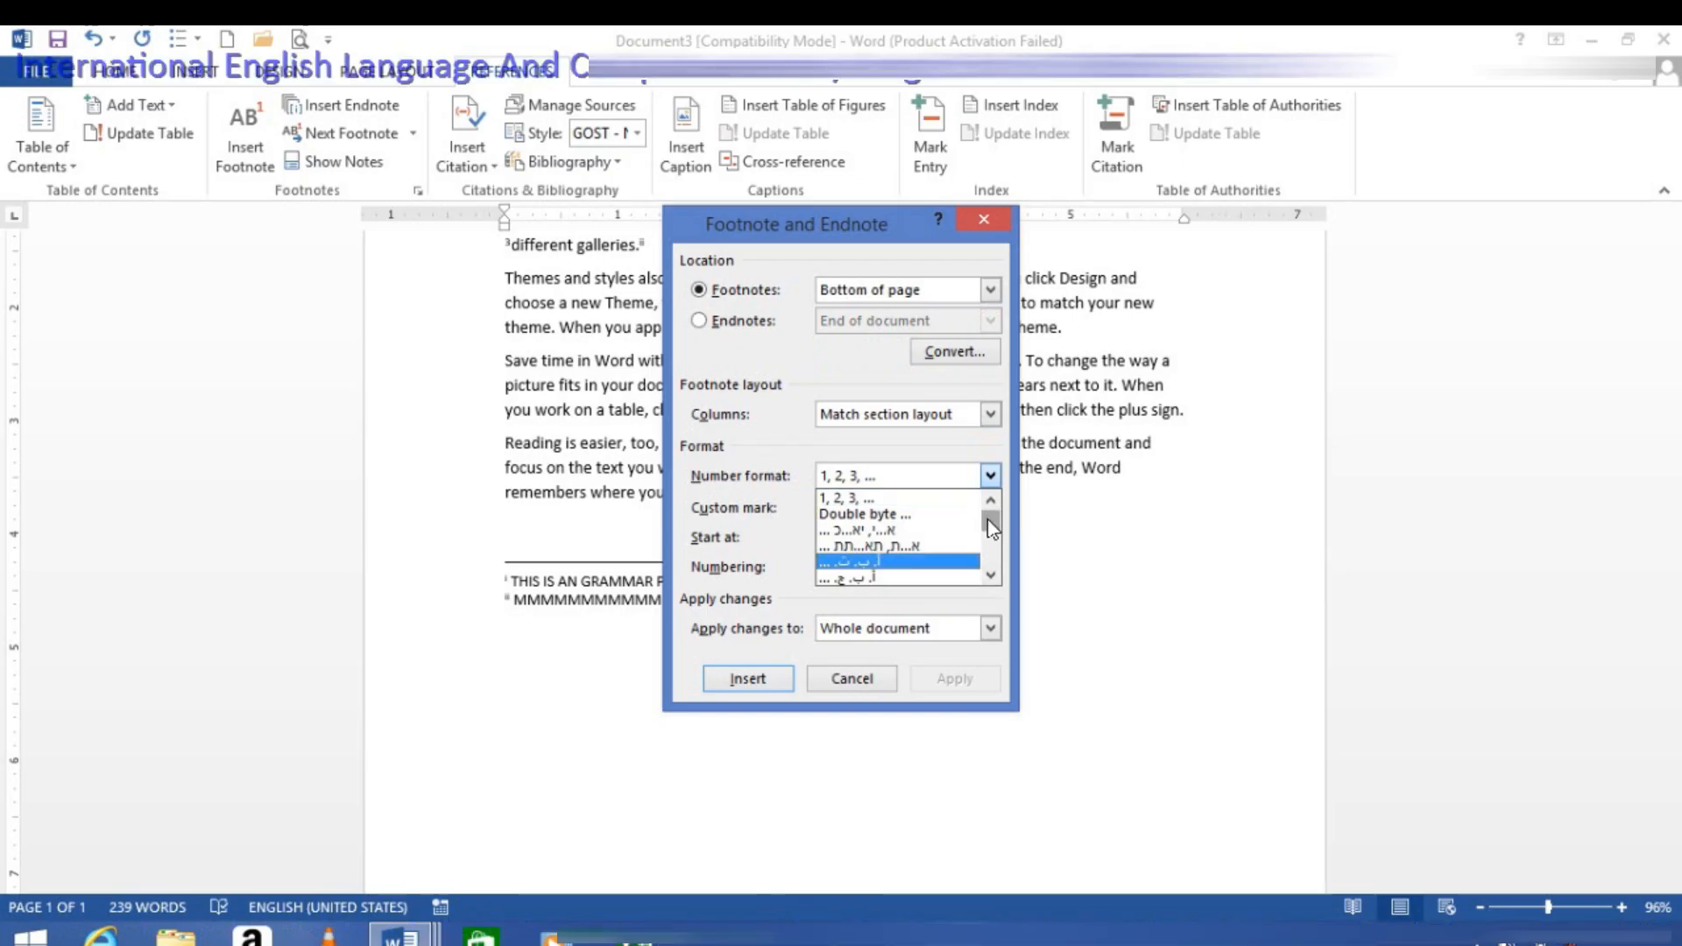
pyautogui.moveTo(986, 518)
pyautogui.mouseDown()
pyautogui.moveTo(988, 538)
pyautogui.moveTo(993, 513)
pyautogui.mouseUp()
pyautogui.click(849, 501)
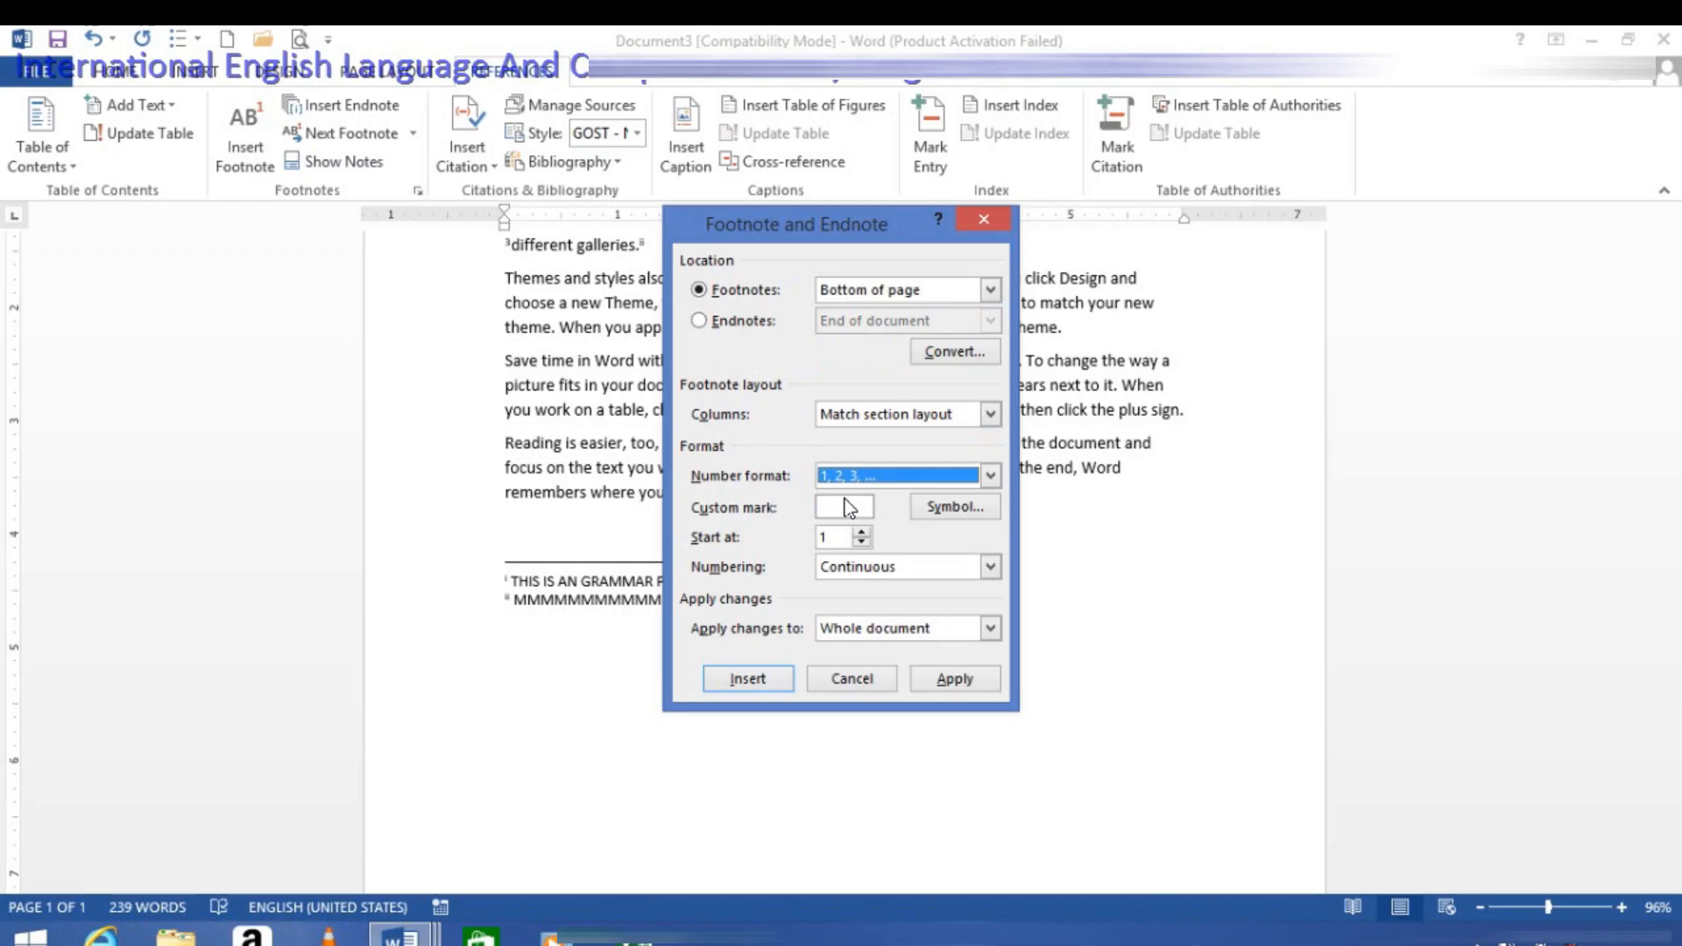
pyautogui.click(954, 679)
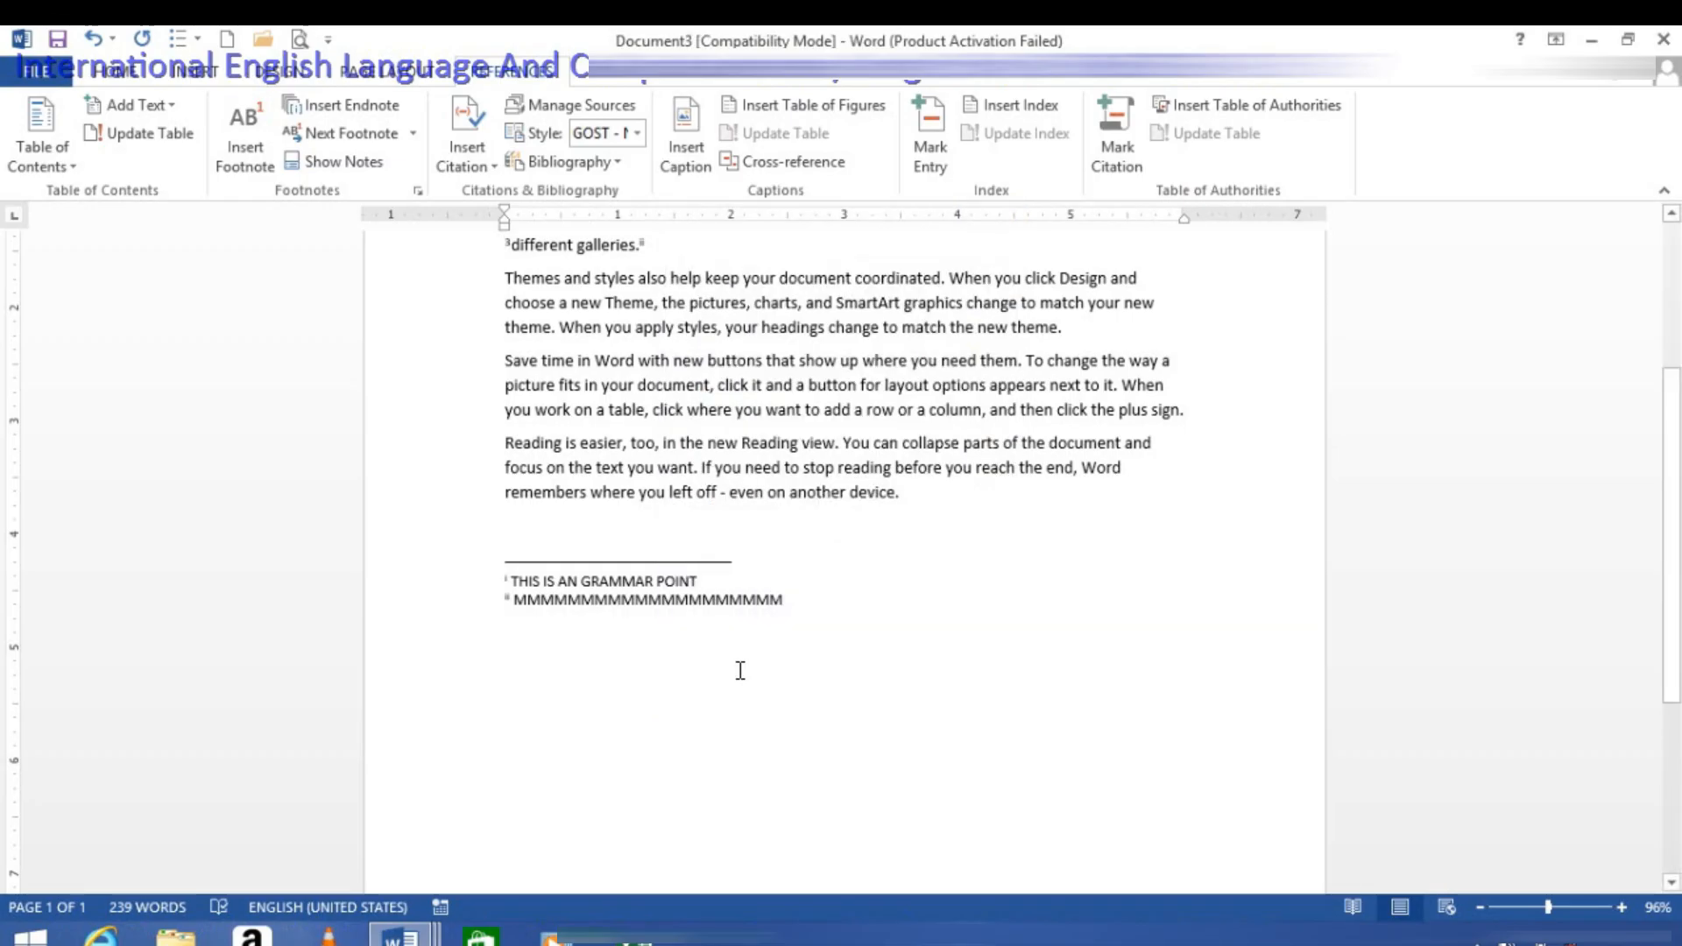
pyautogui.scroll(1, 683, 631)
pyautogui.scroll(3, 646, 587)
pyautogui.scroll(-9, 646, 601)
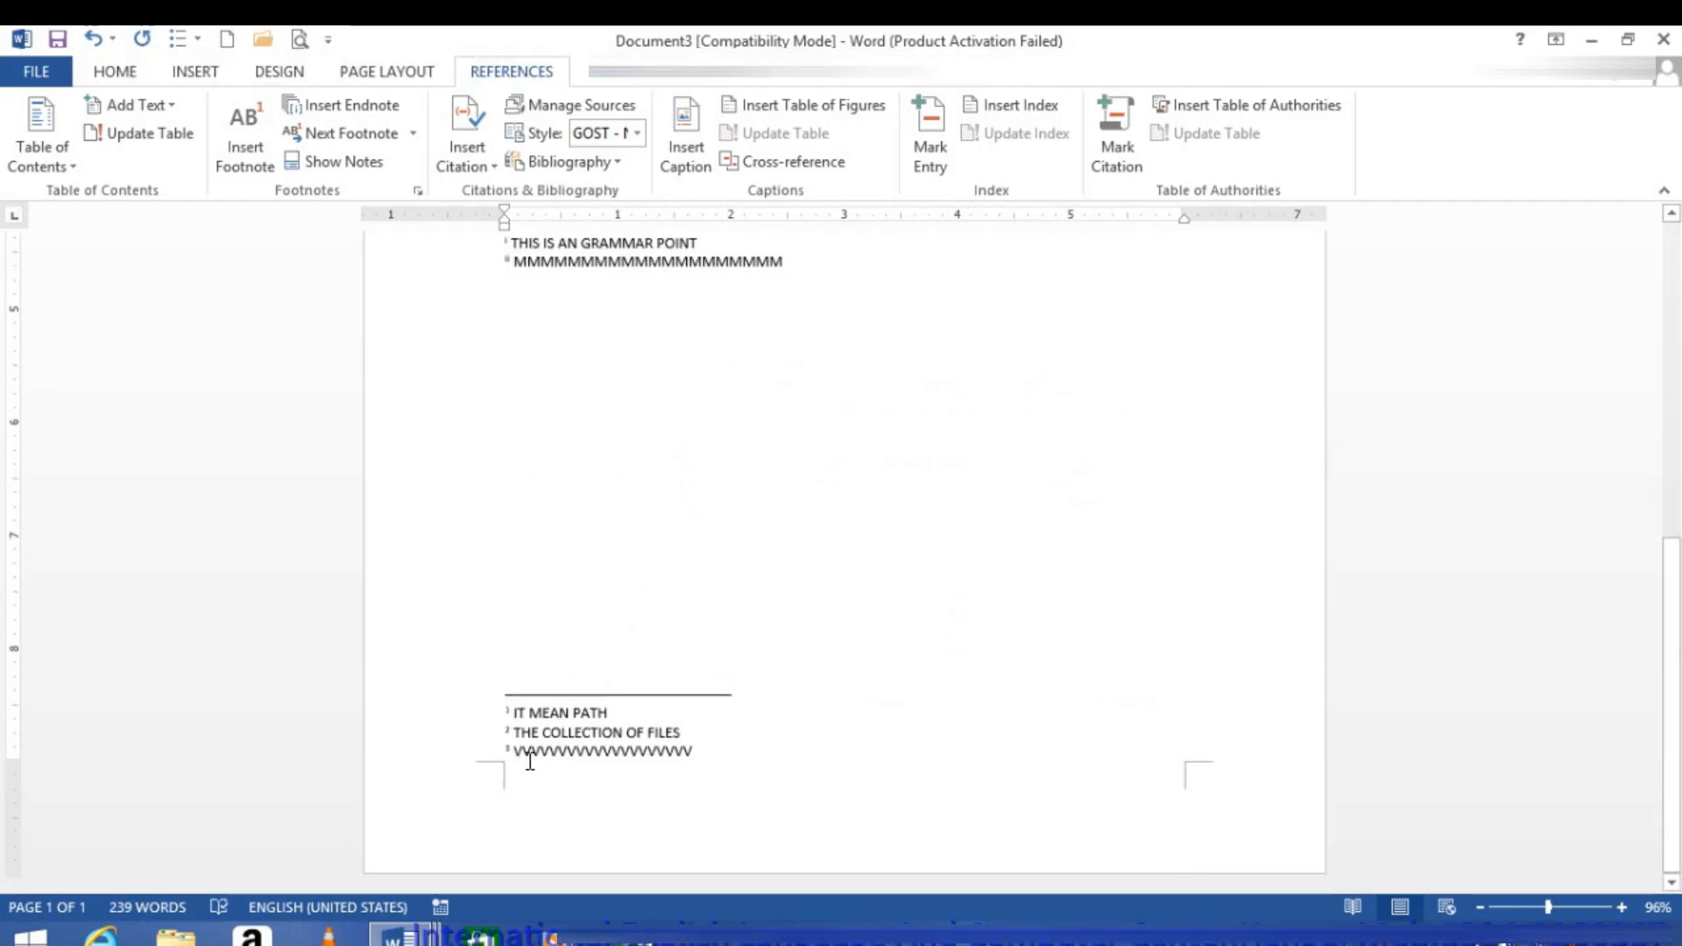
# Step: Apply the A, B, C, … number format to the endnotes in the whole document
pyautogui.click(417, 190)
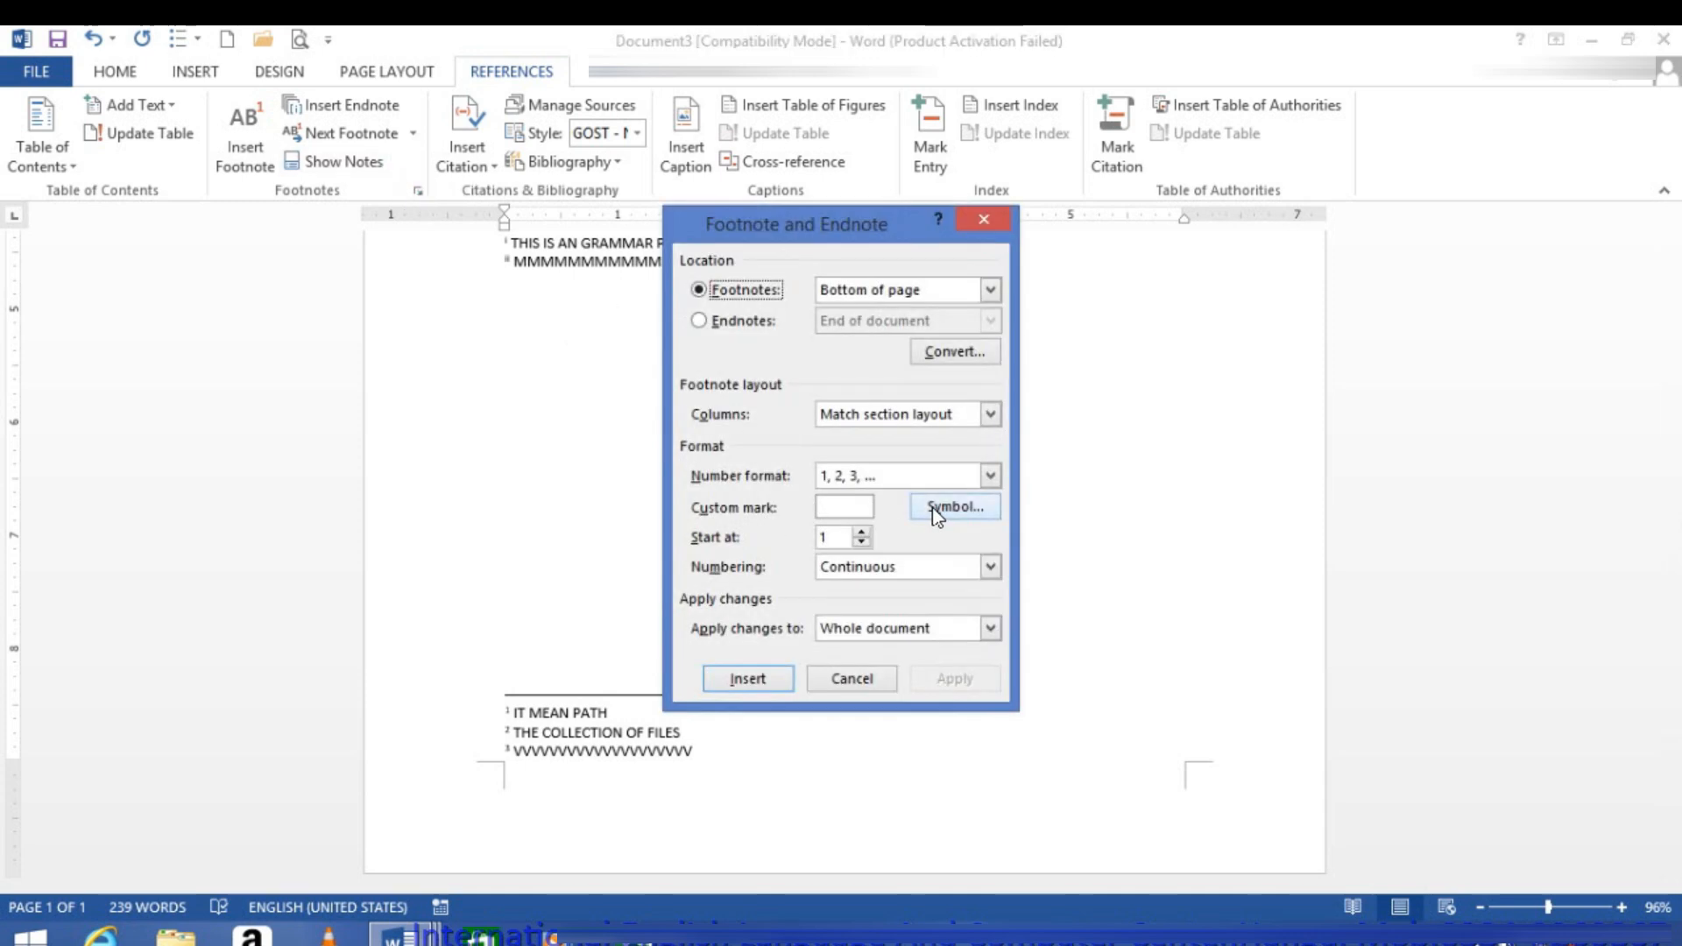
pyautogui.click(722, 320)
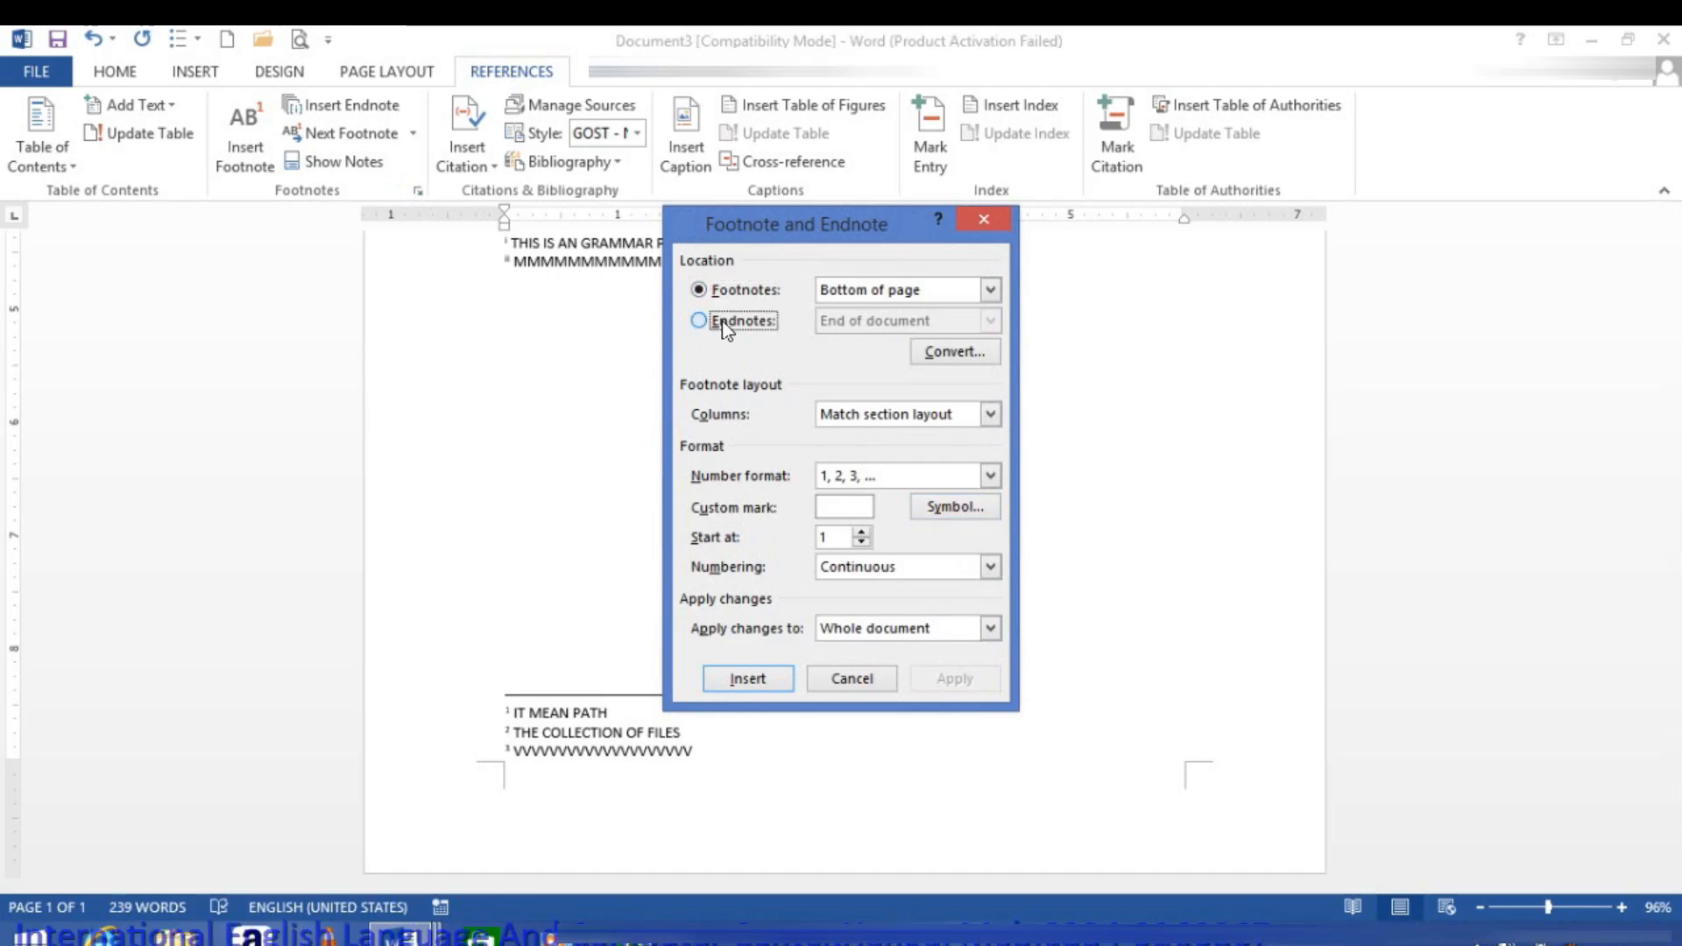
pyautogui.click(890, 478)
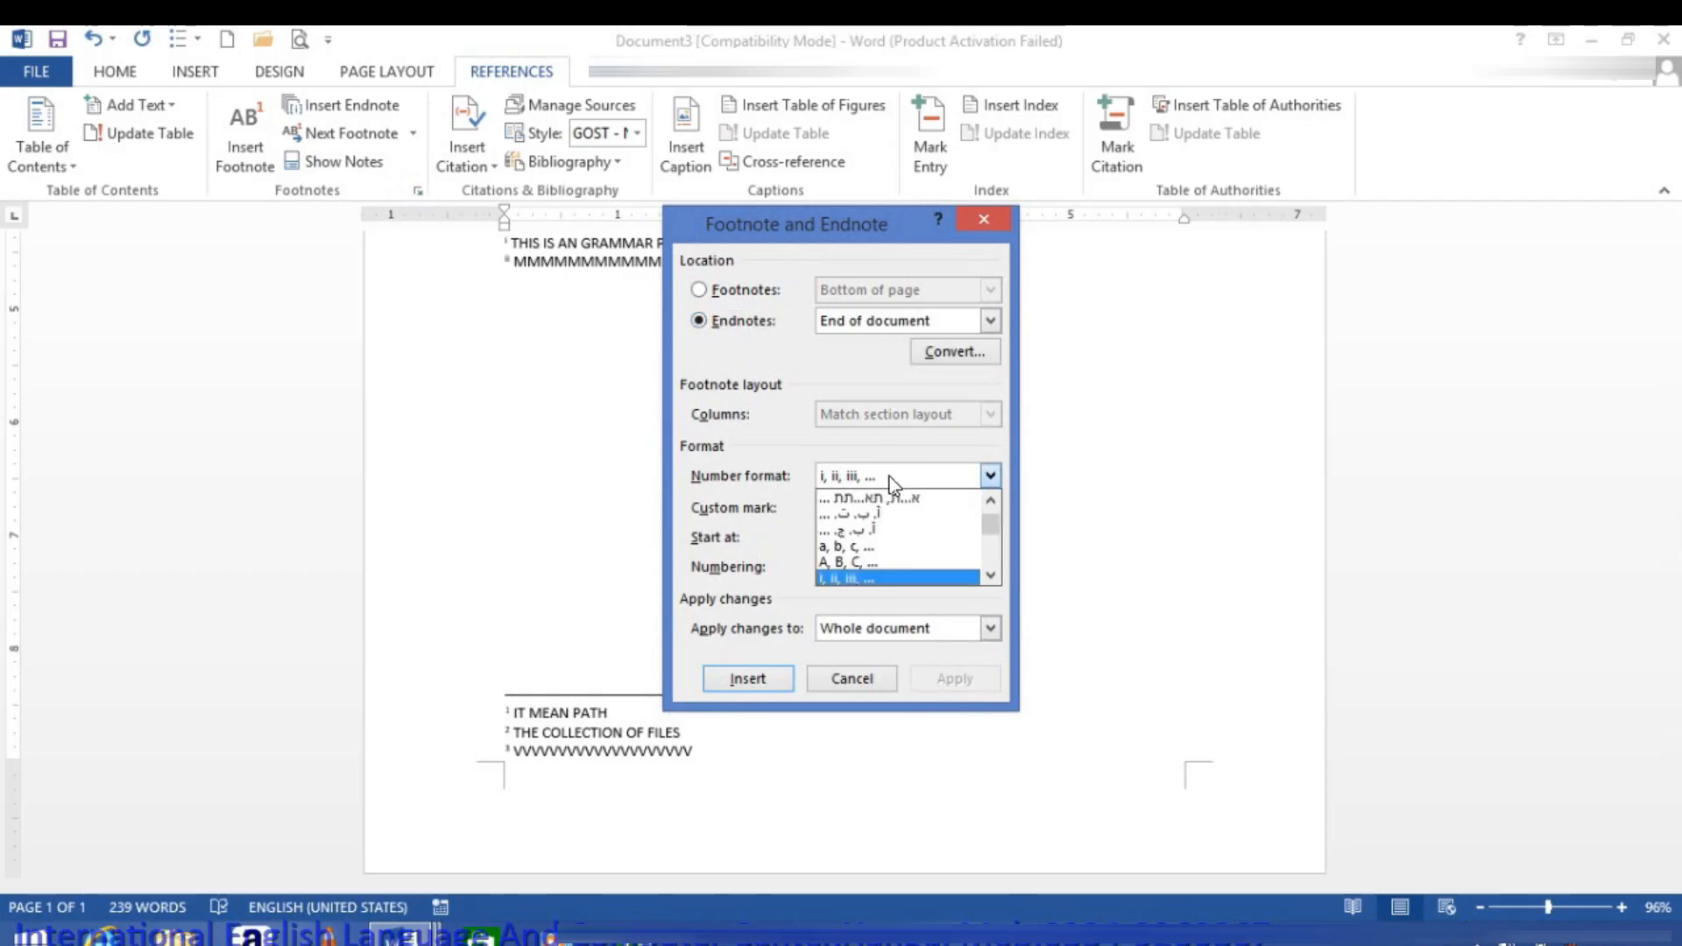
pyautogui.click(843, 563)
pyautogui.click(928, 681)
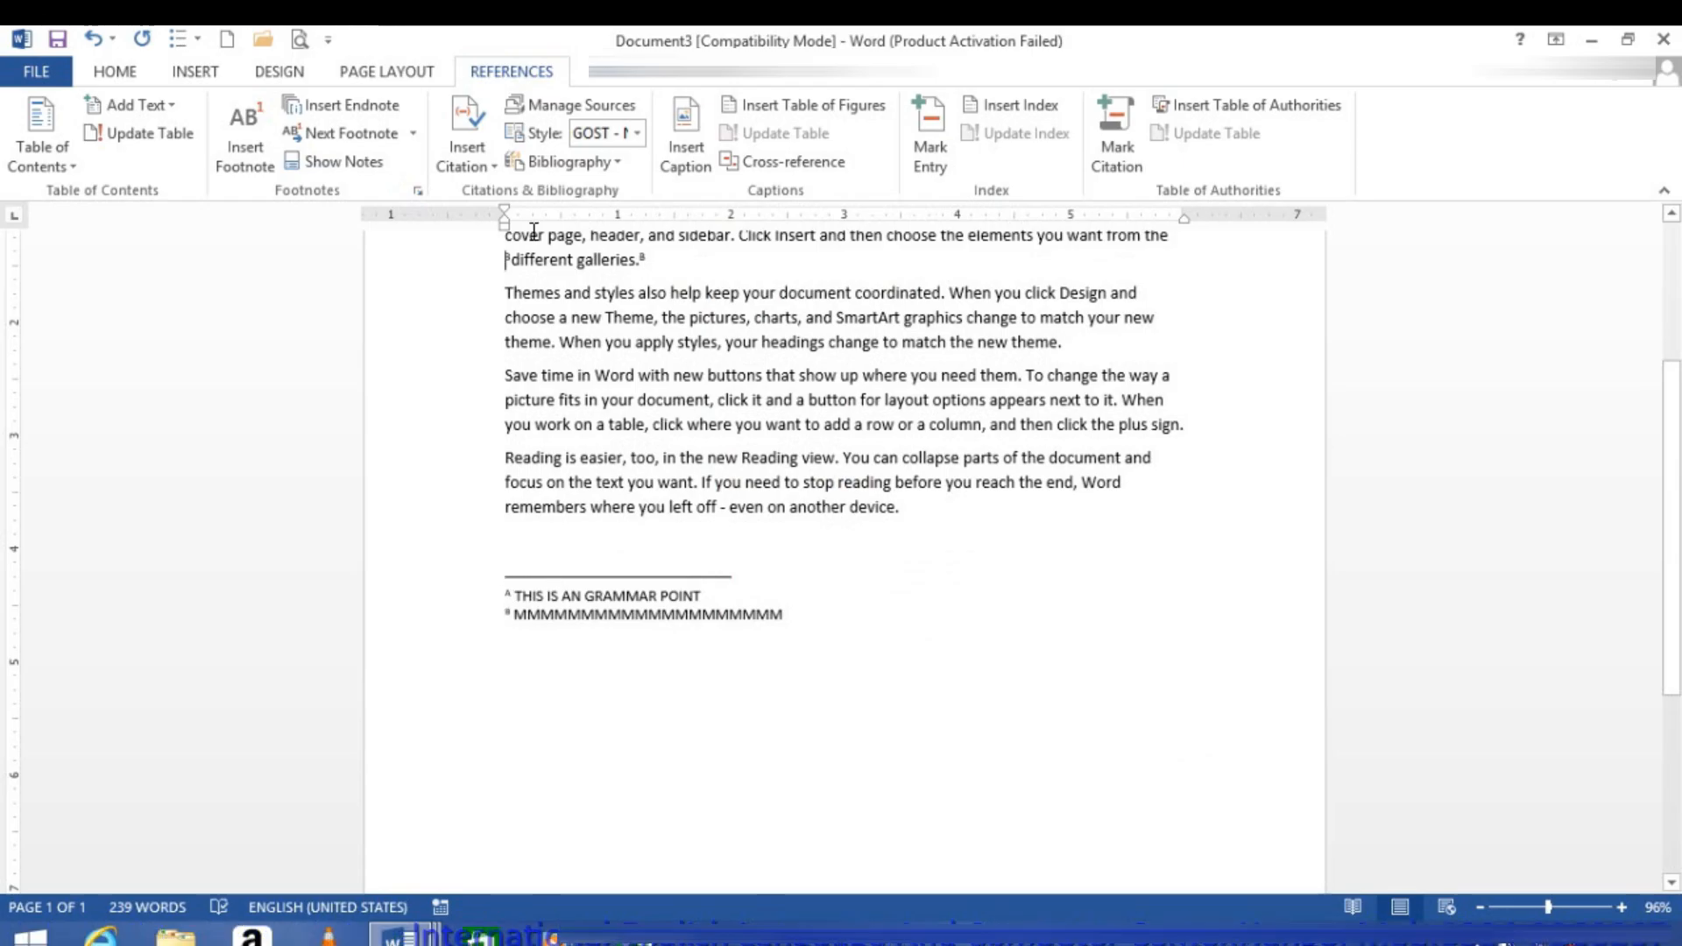
# Step: Insert a footnote at the bottom of the page with the recently used Webdings 245 symbol as its custom mark
pyautogui.click(418, 190)
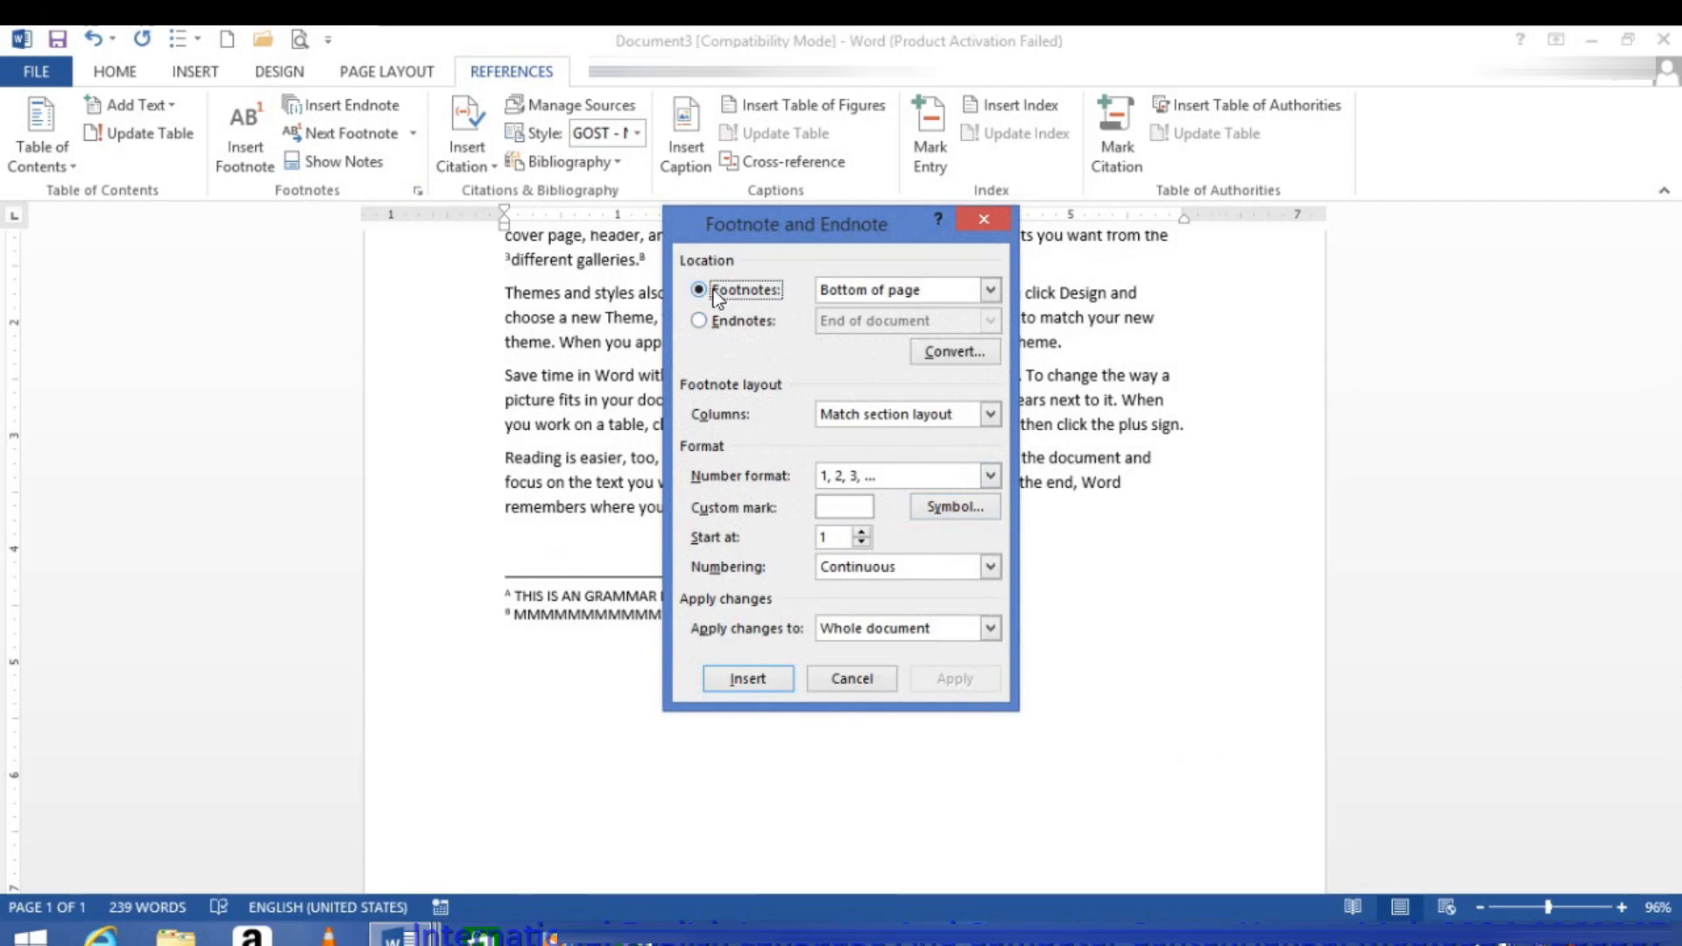
pyautogui.click(942, 521)
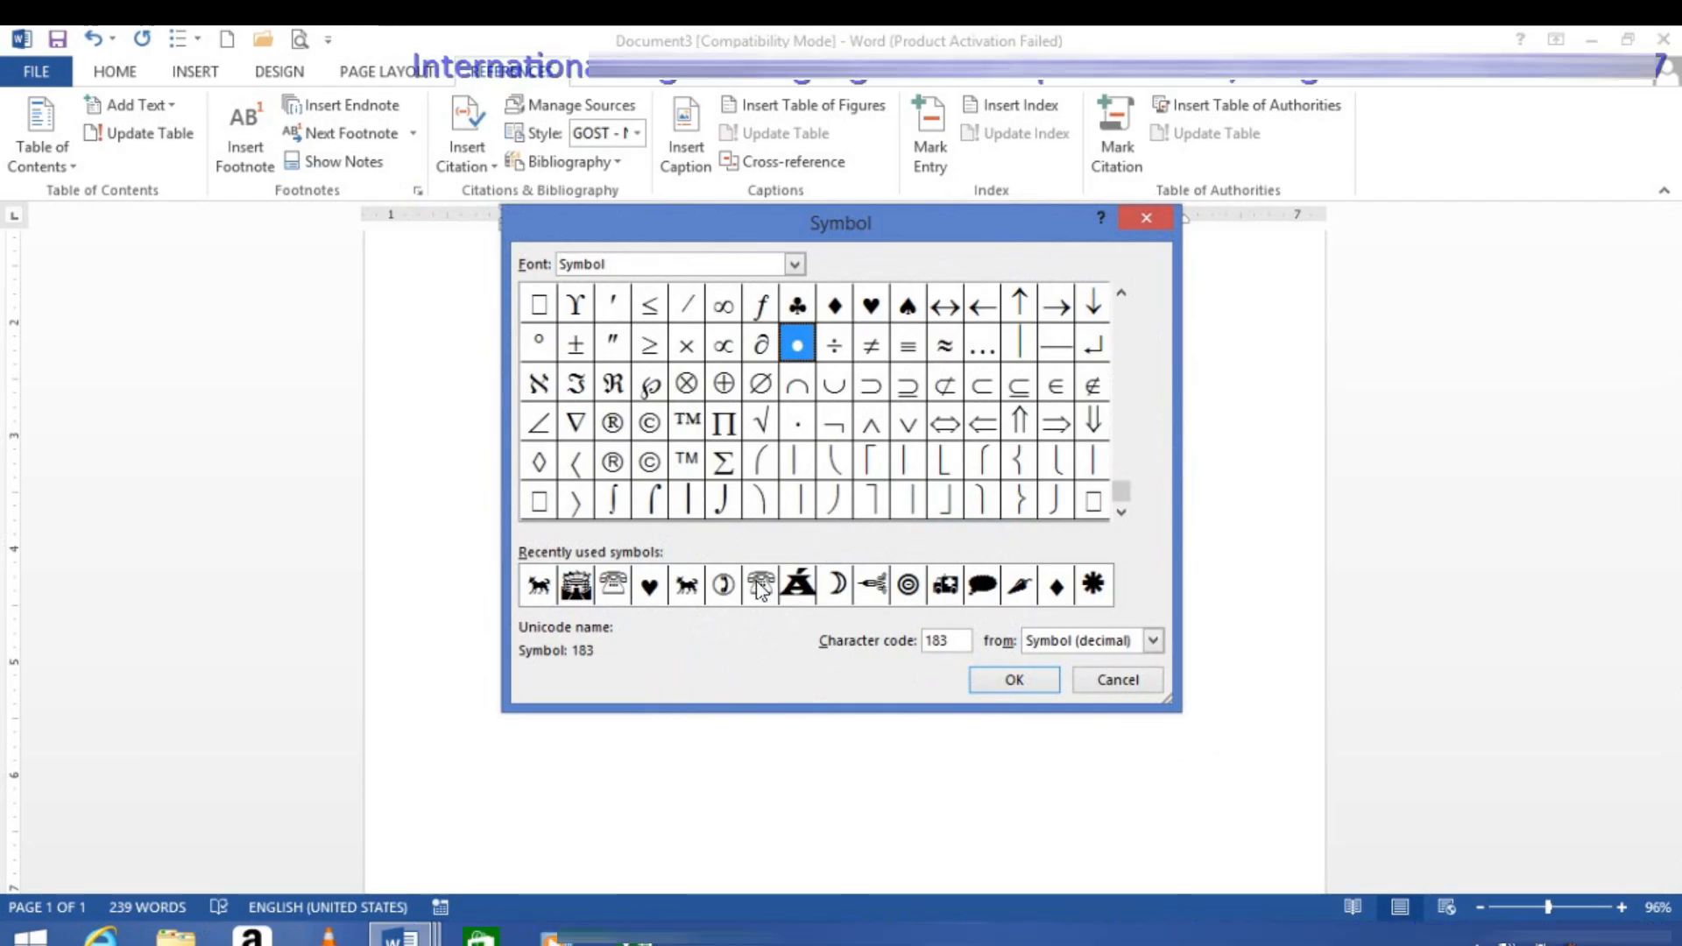
pyautogui.click(684, 587)
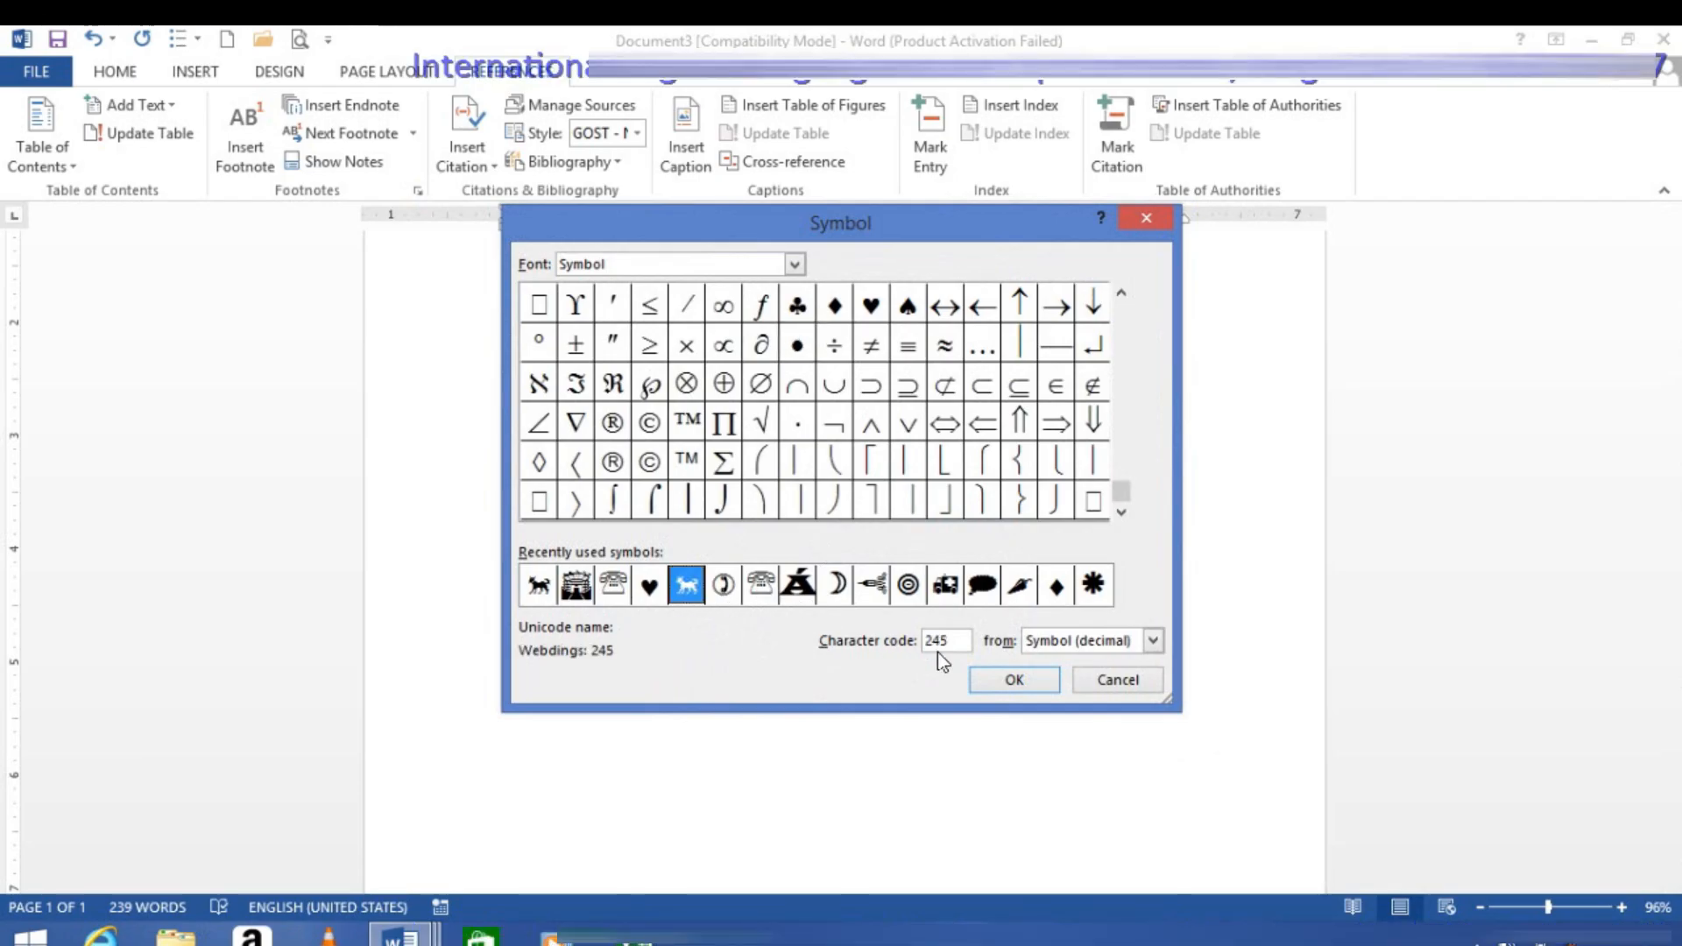
pyautogui.click(981, 680)
pyautogui.click(760, 680)
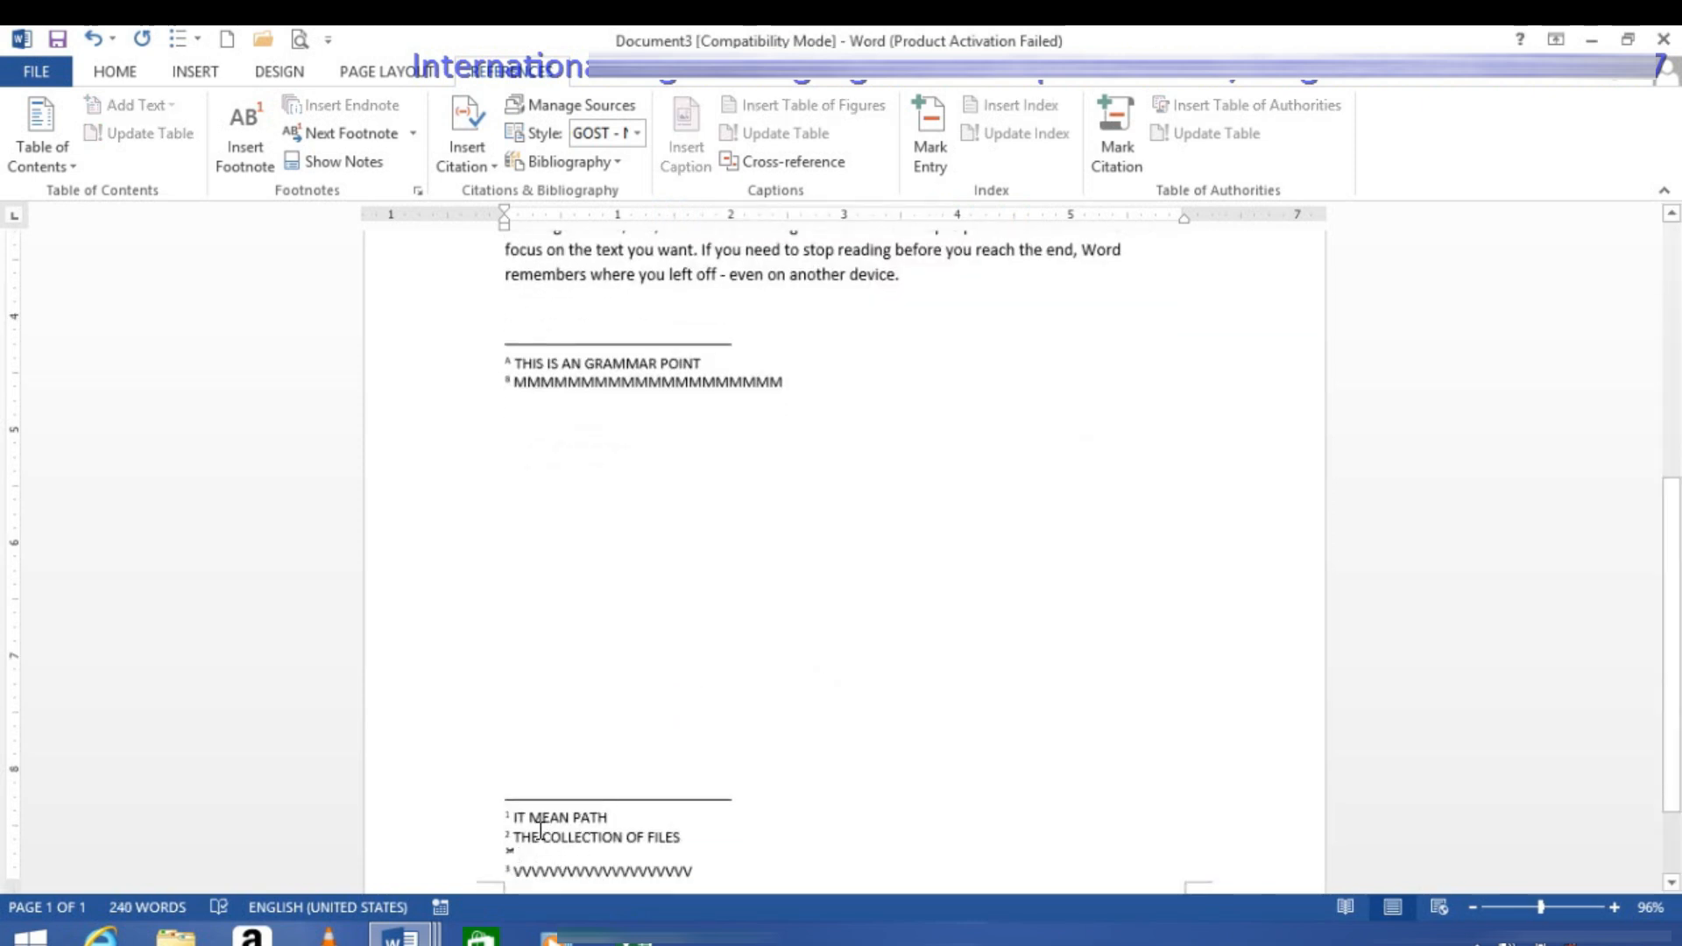
# Step: Examine the footnote numbering options in the note settings, keep Continuous, and open the choices for converting notes
pyautogui.scroll(3, 587, 443)
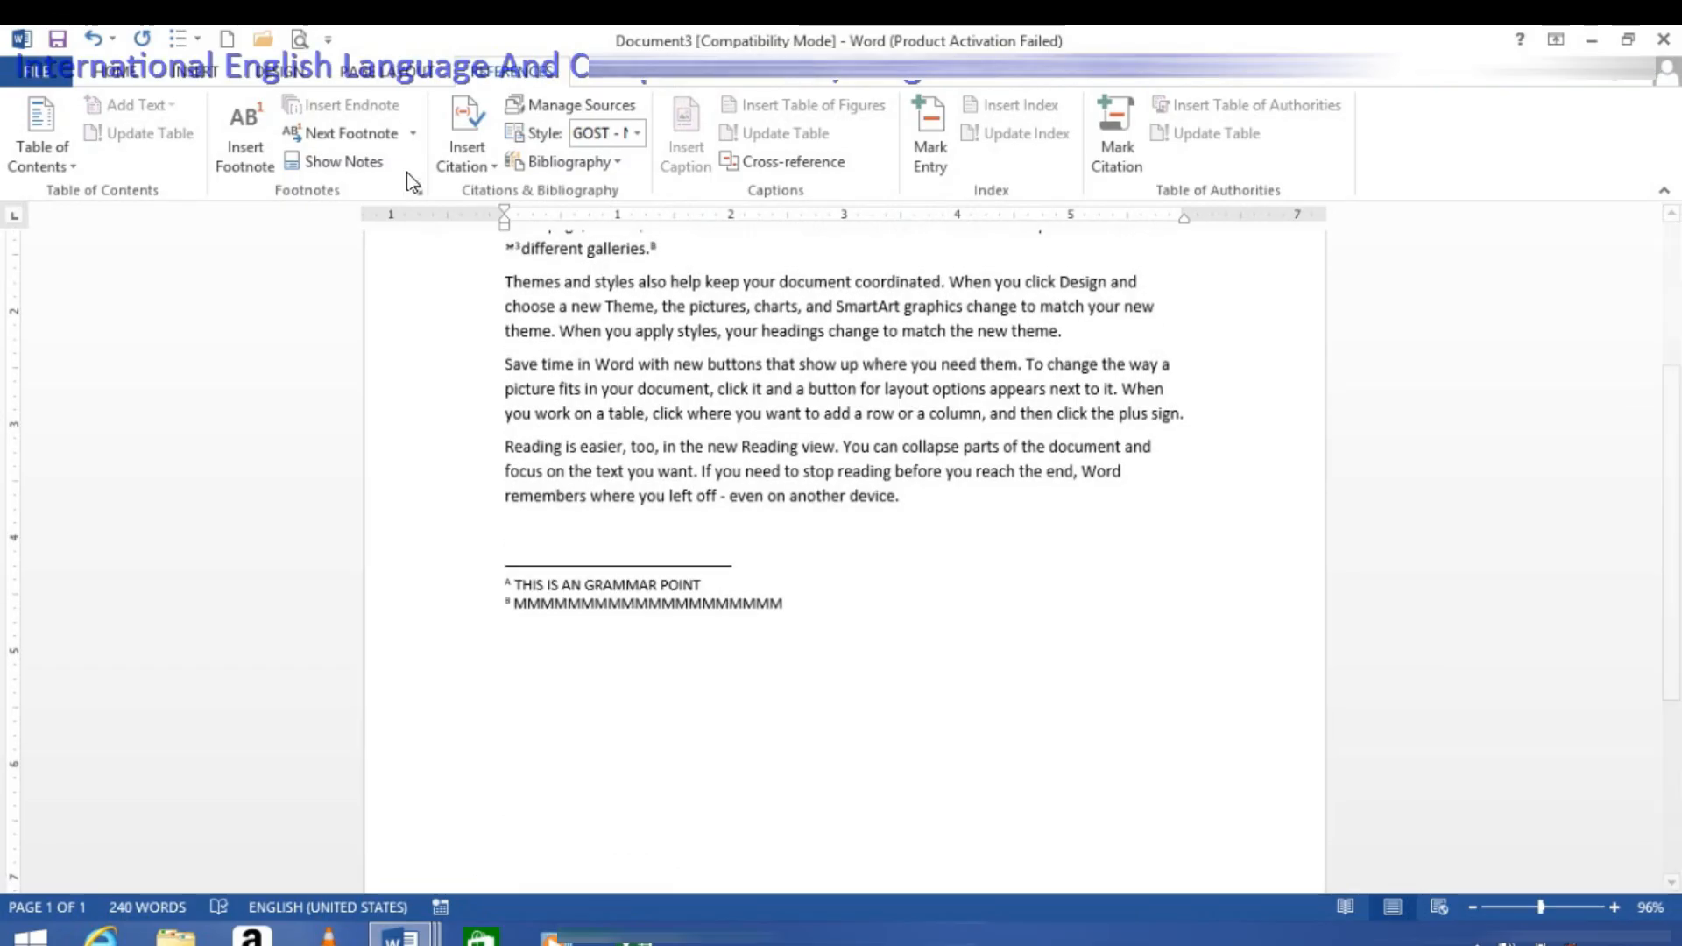
pyautogui.click(419, 192)
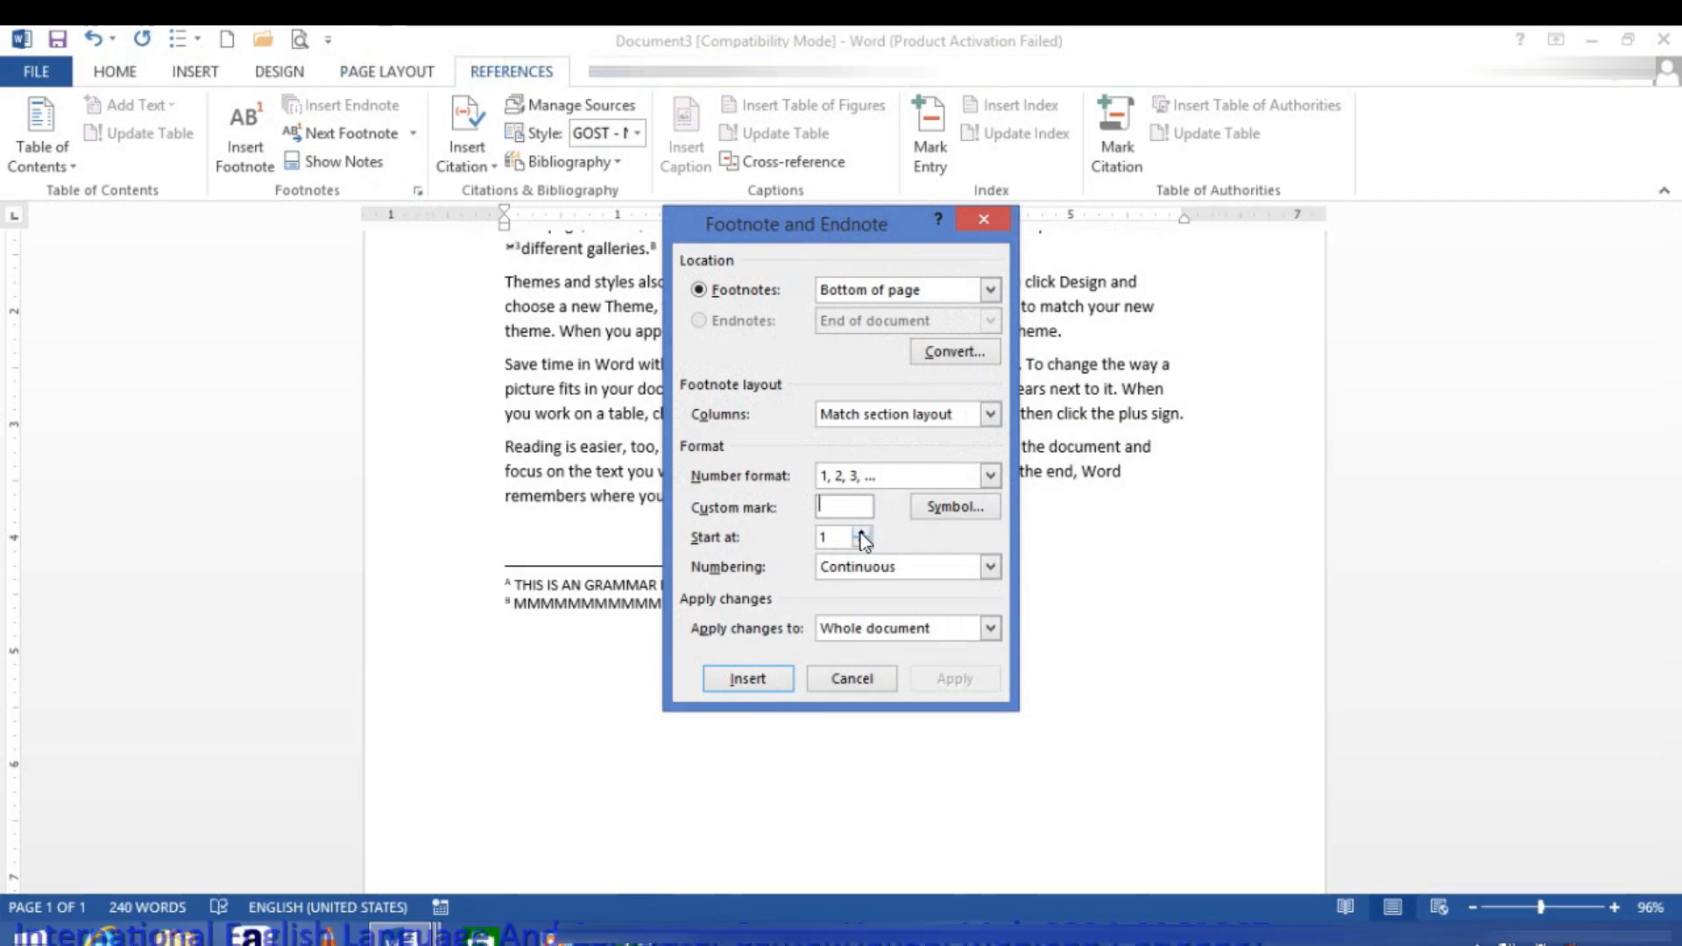
pyautogui.click(860, 568)
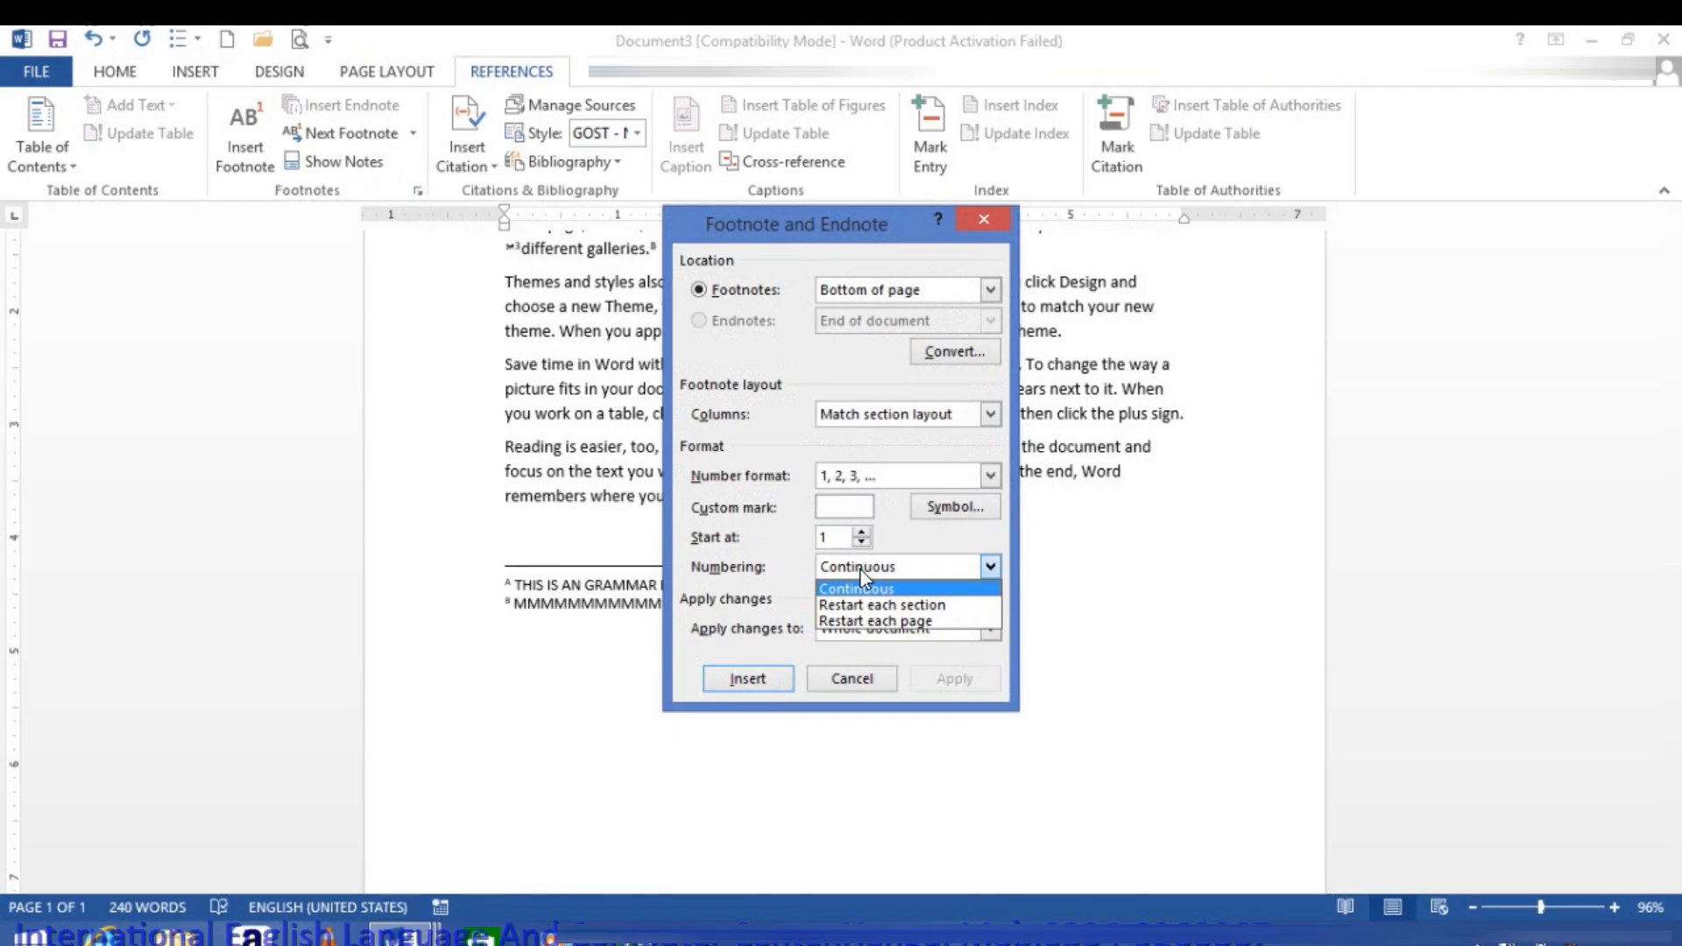
pyautogui.click(971, 570)
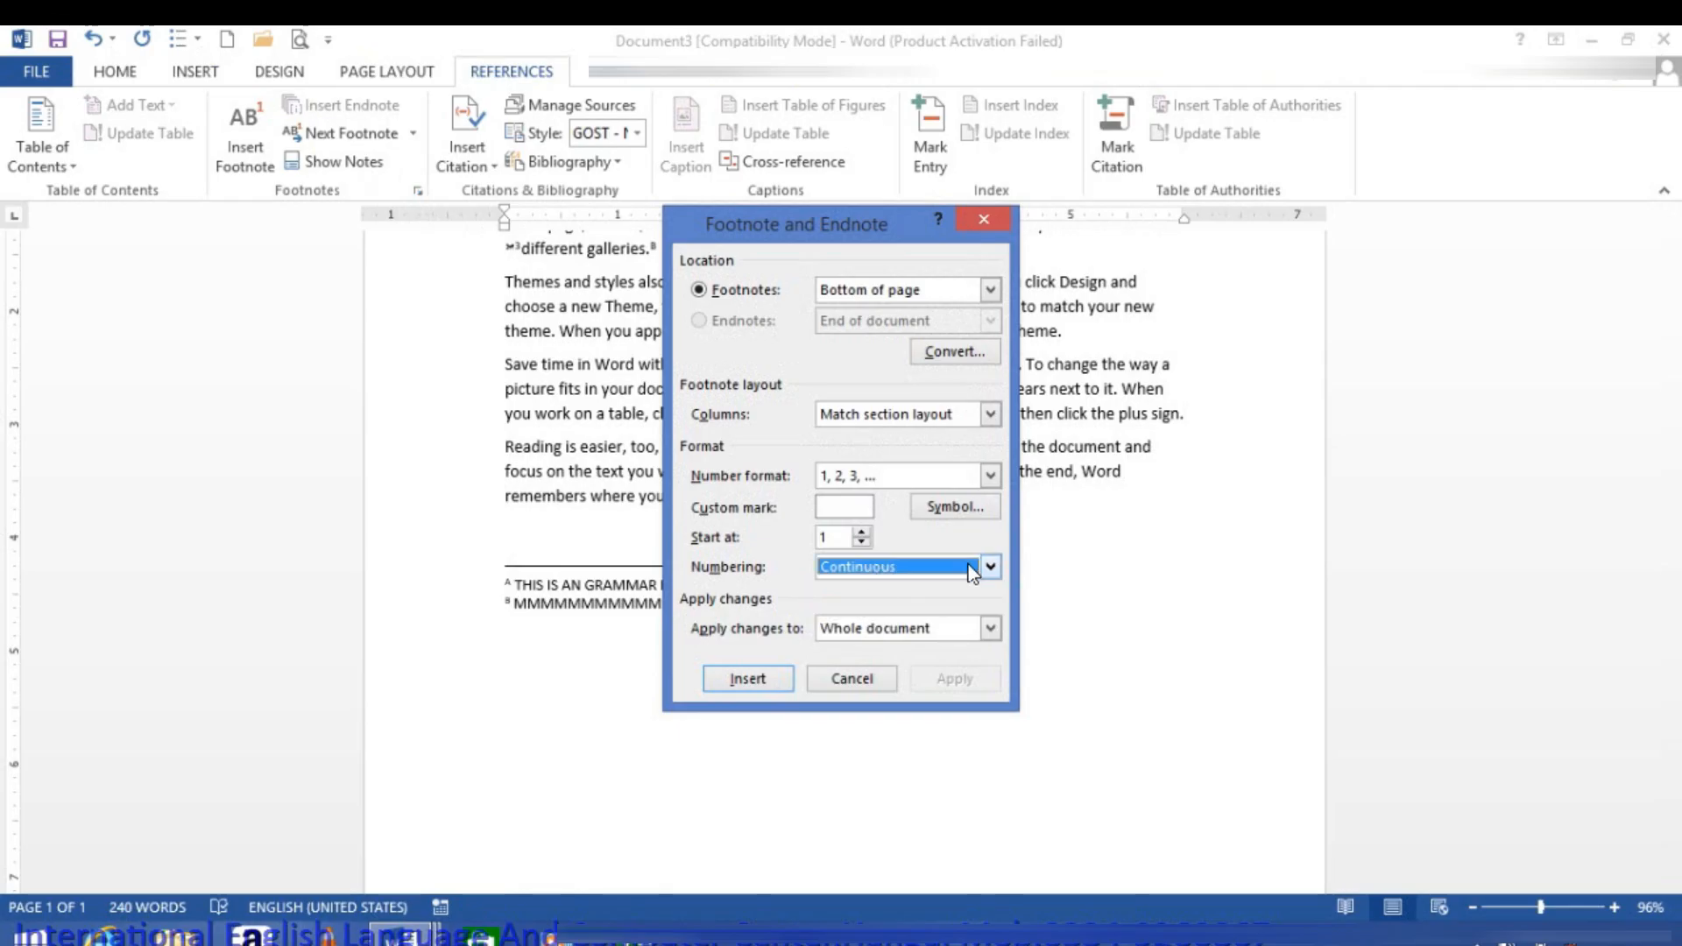
pyautogui.click(939, 358)
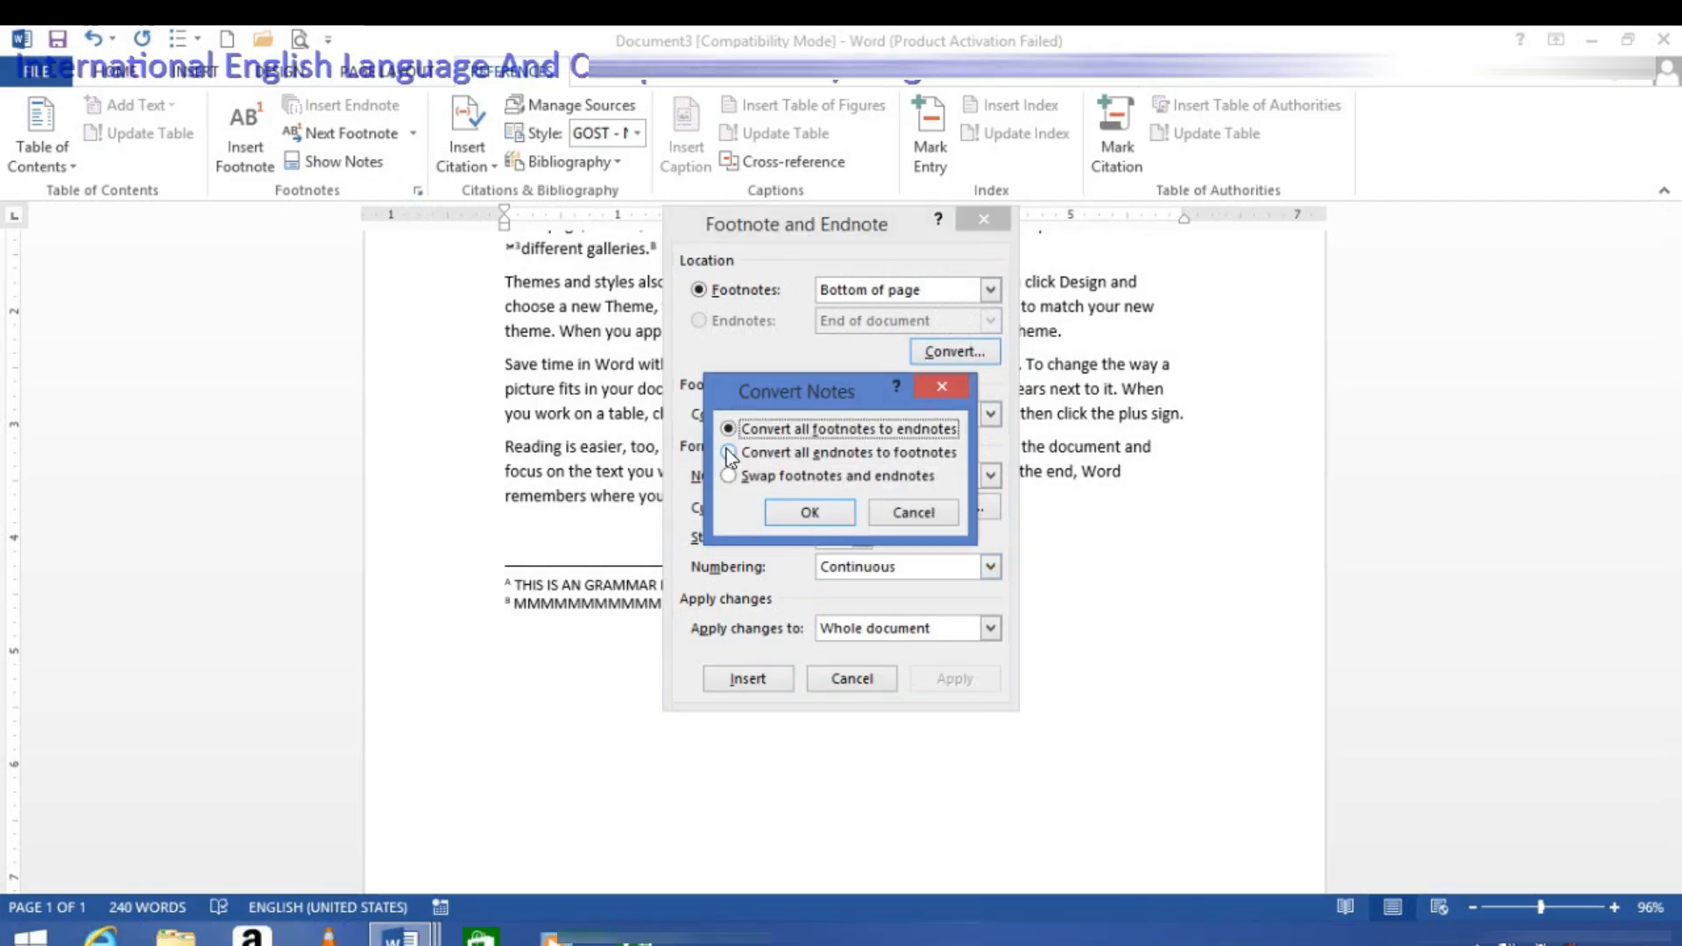
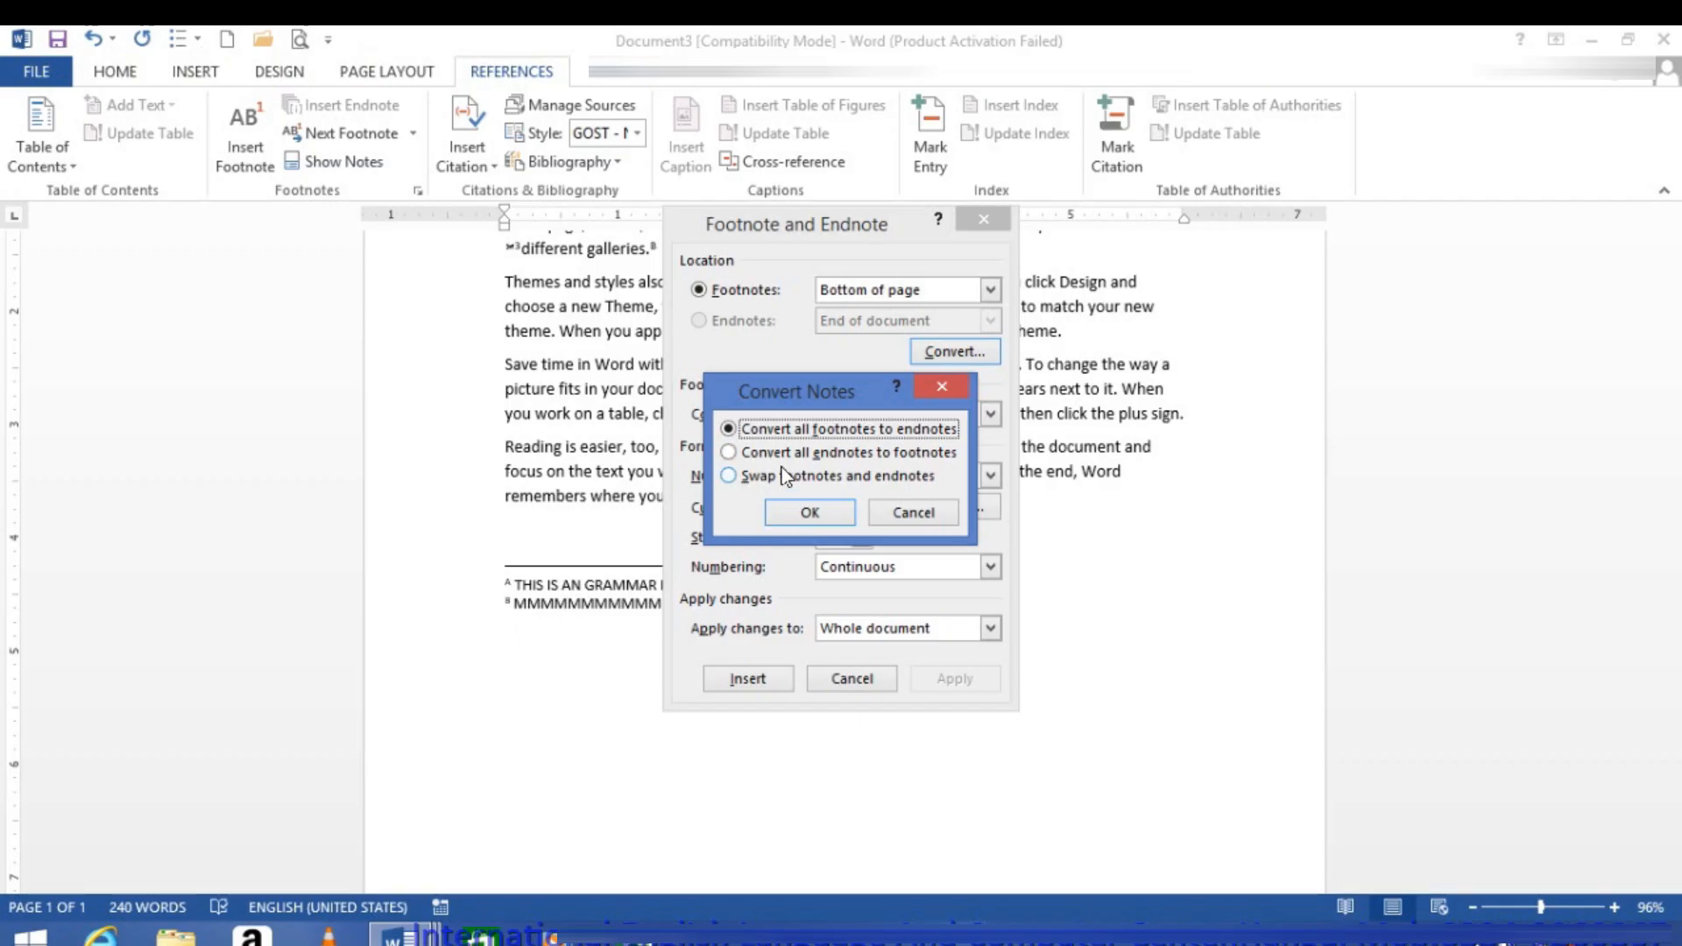
# Step: Swap the document's footnotes and endnotes, and swap them back again
pyautogui.click(761, 477)
pyautogui.click(806, 515)
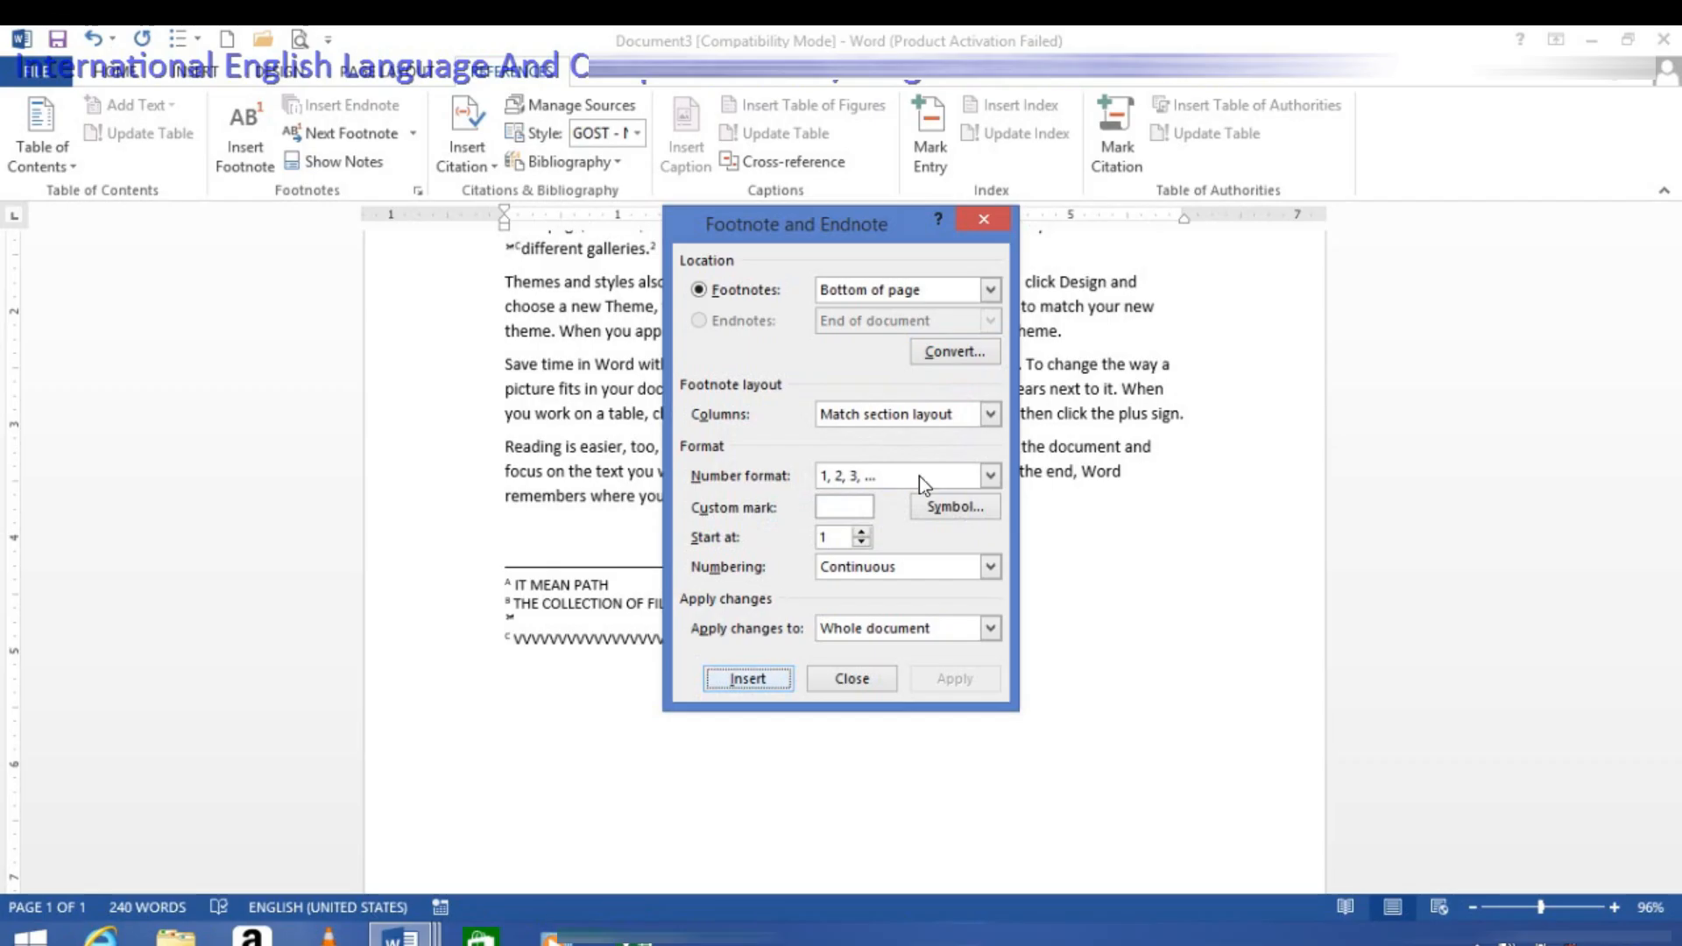
pyautogui.click(929, 353)
pyautogui.click(736, 475)
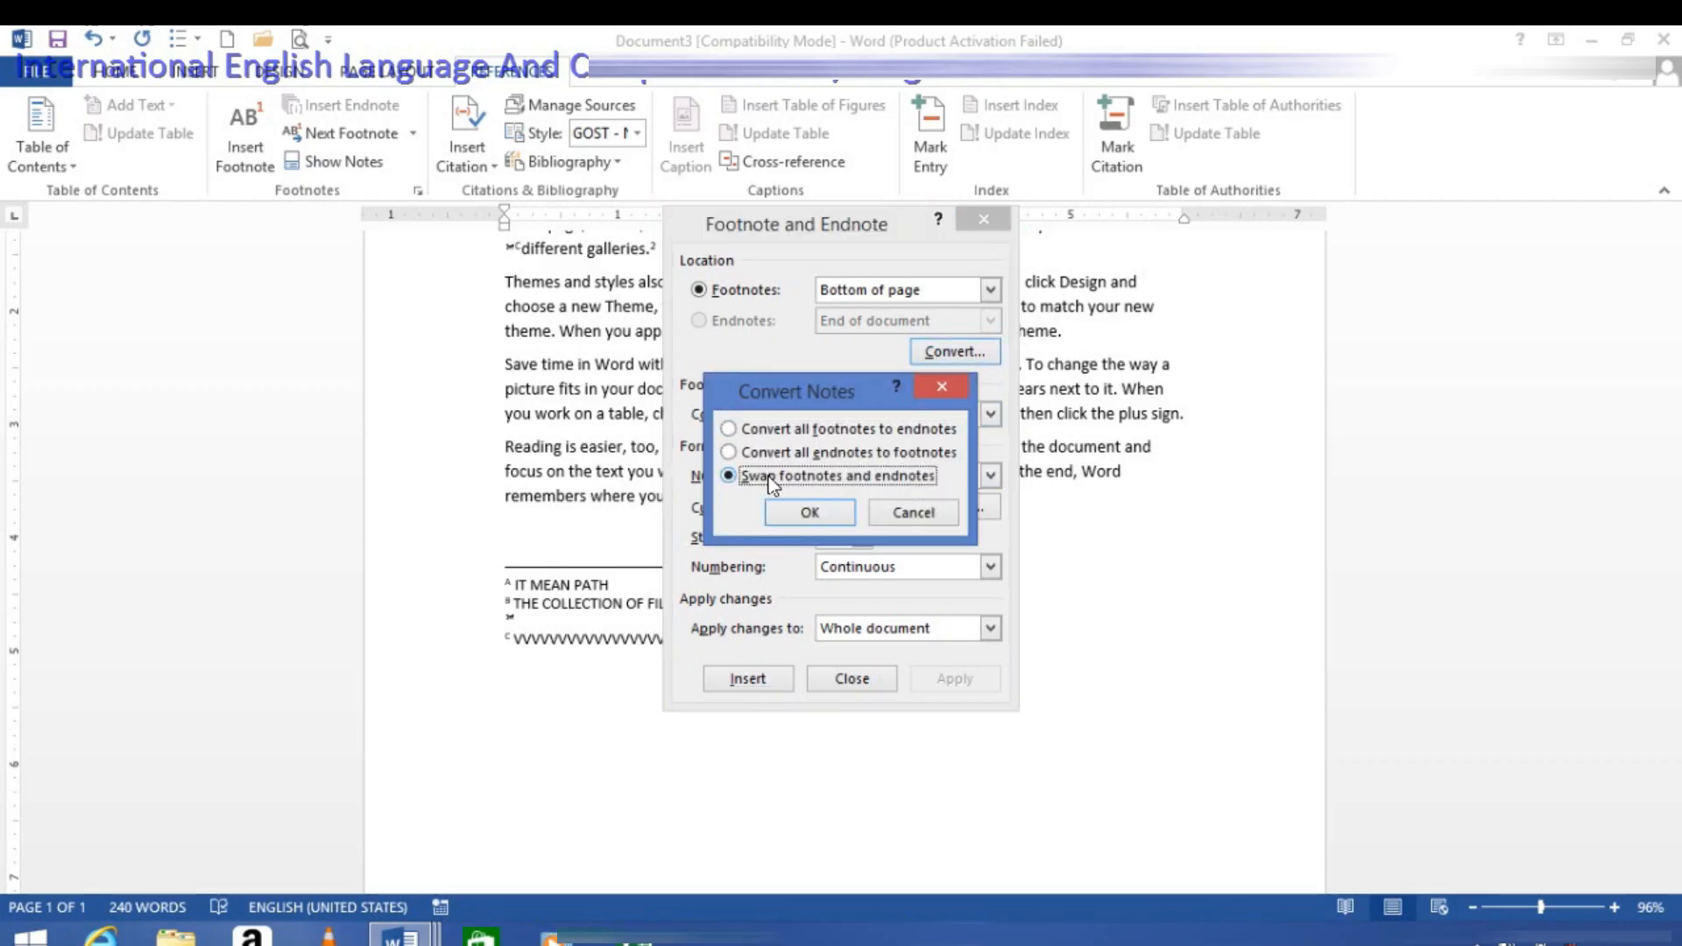
pyautogui.click(787, 515)
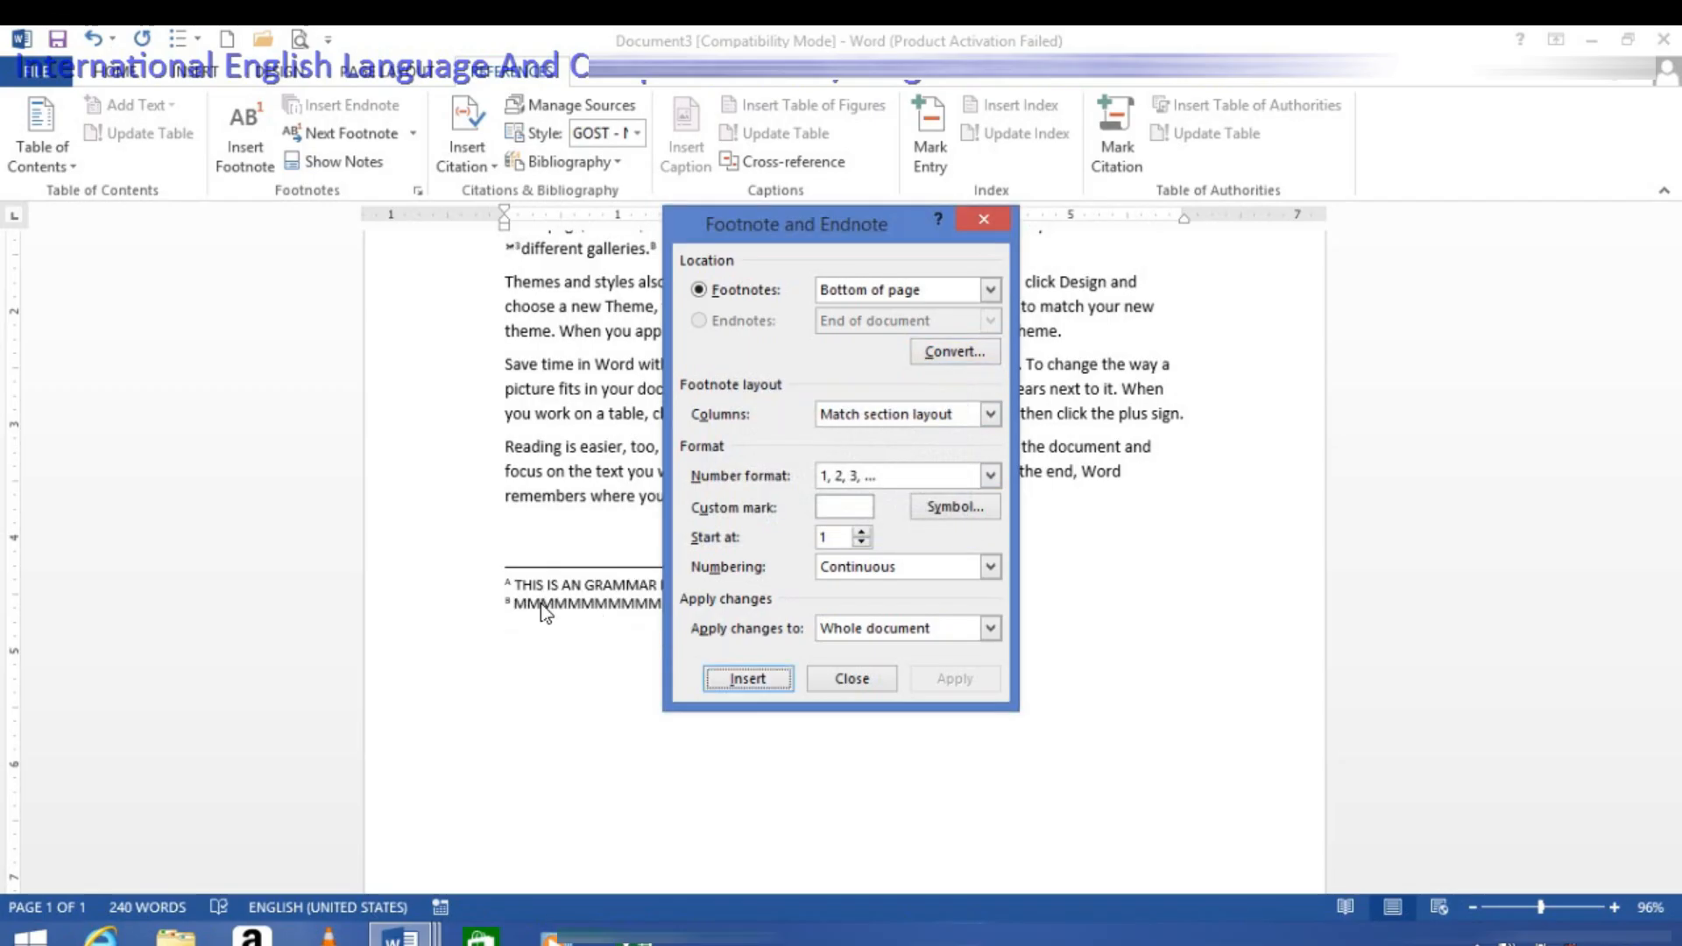
# Step: Convert all footnotes to endnotes and leave the note settings
pyautogui.click(940, 354)
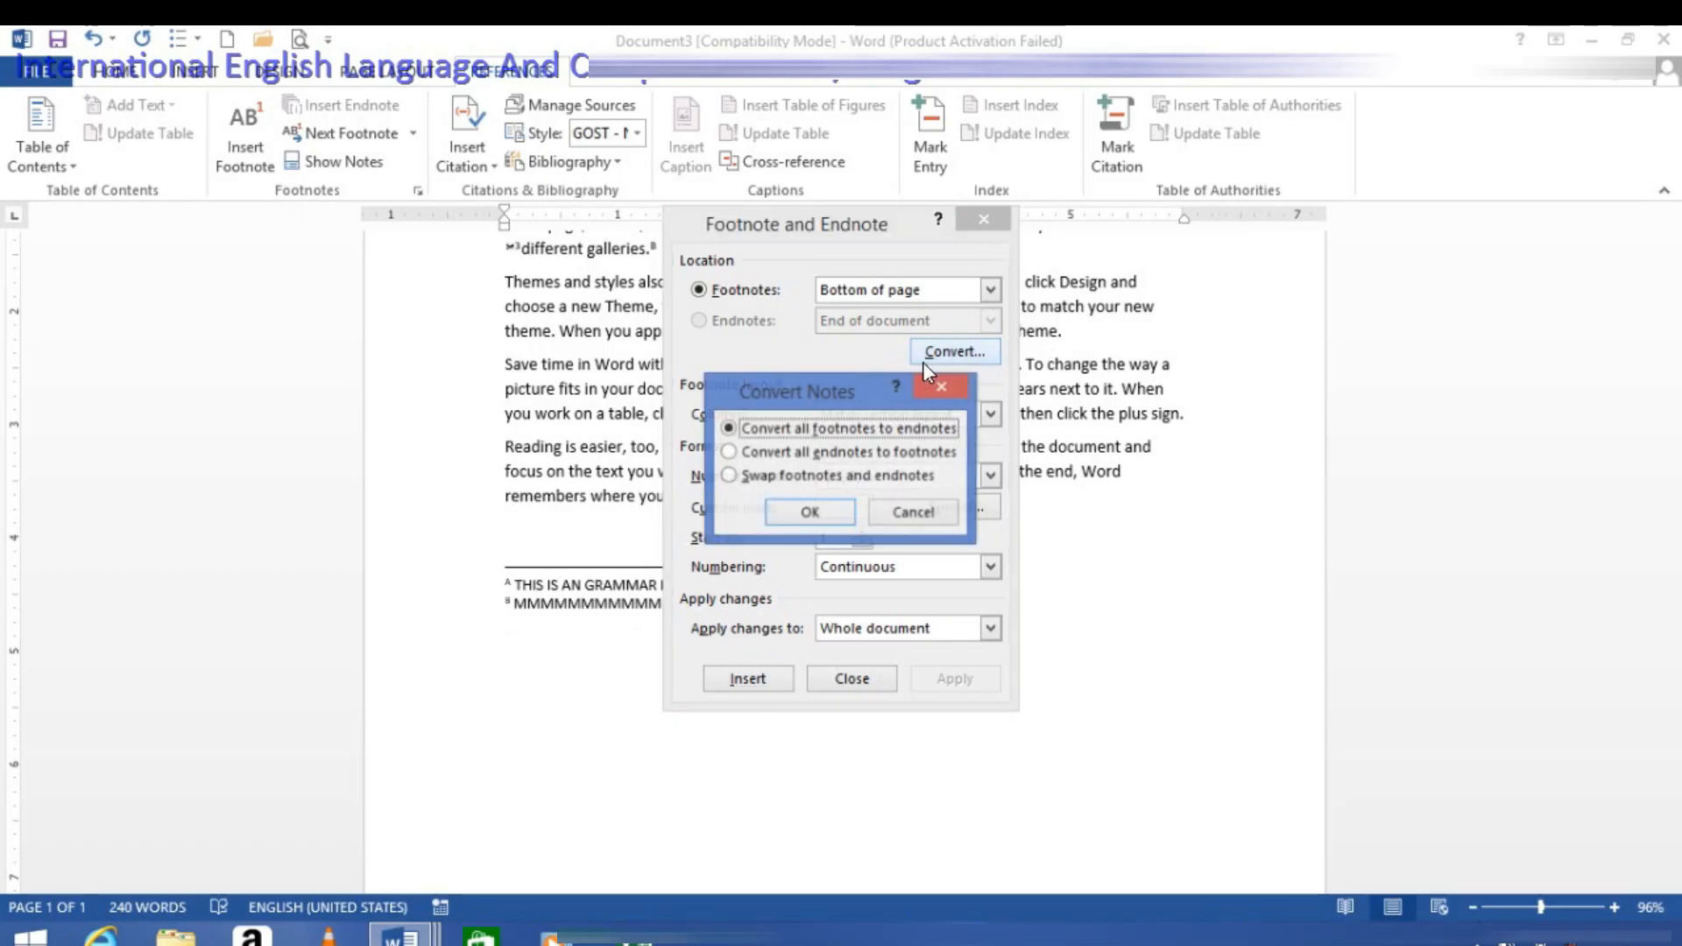
pyautogui.click(832, 513)
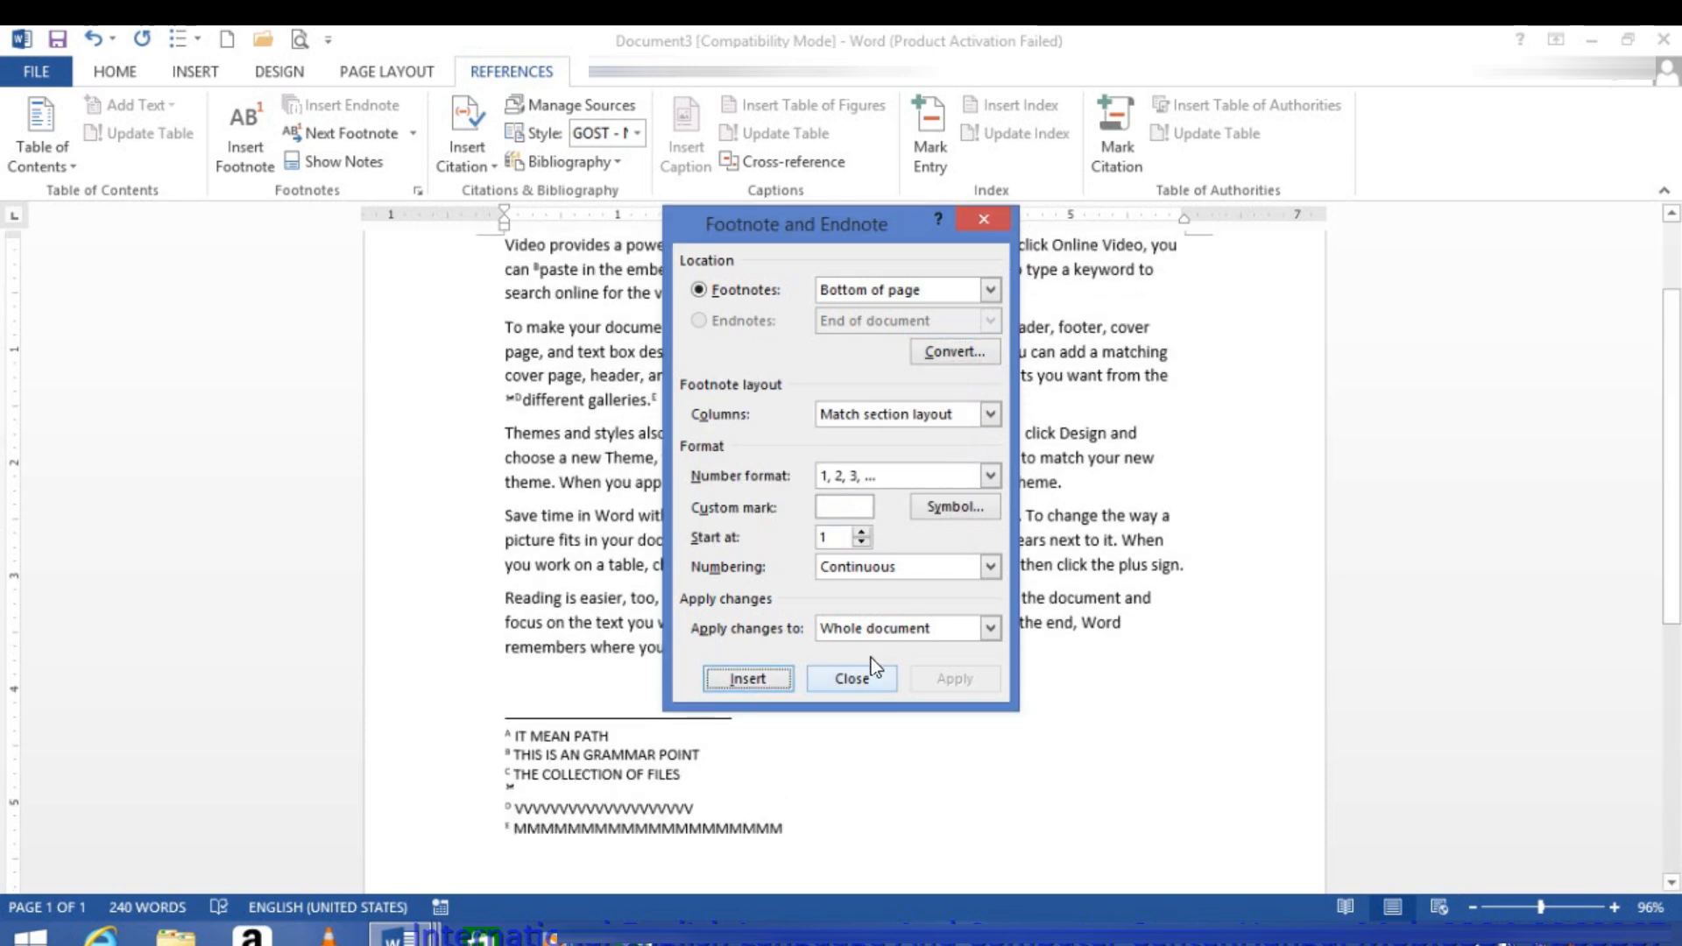
pyautogui.click(849, 680)
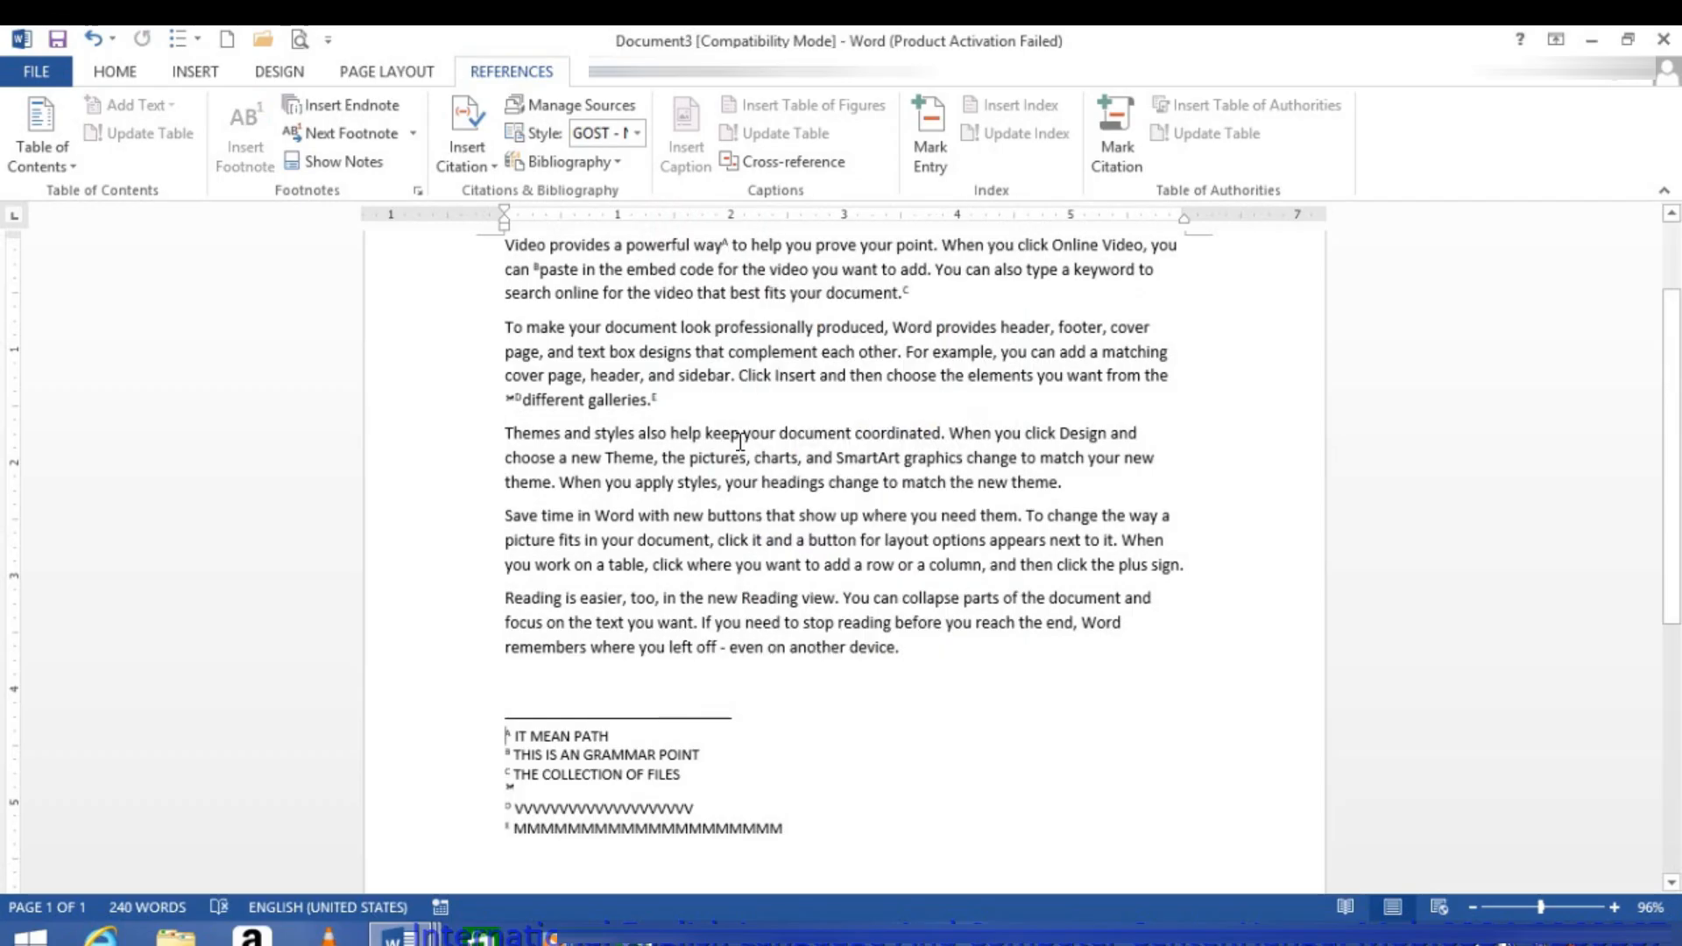
pyautogui.scroll(3, 741, 442)
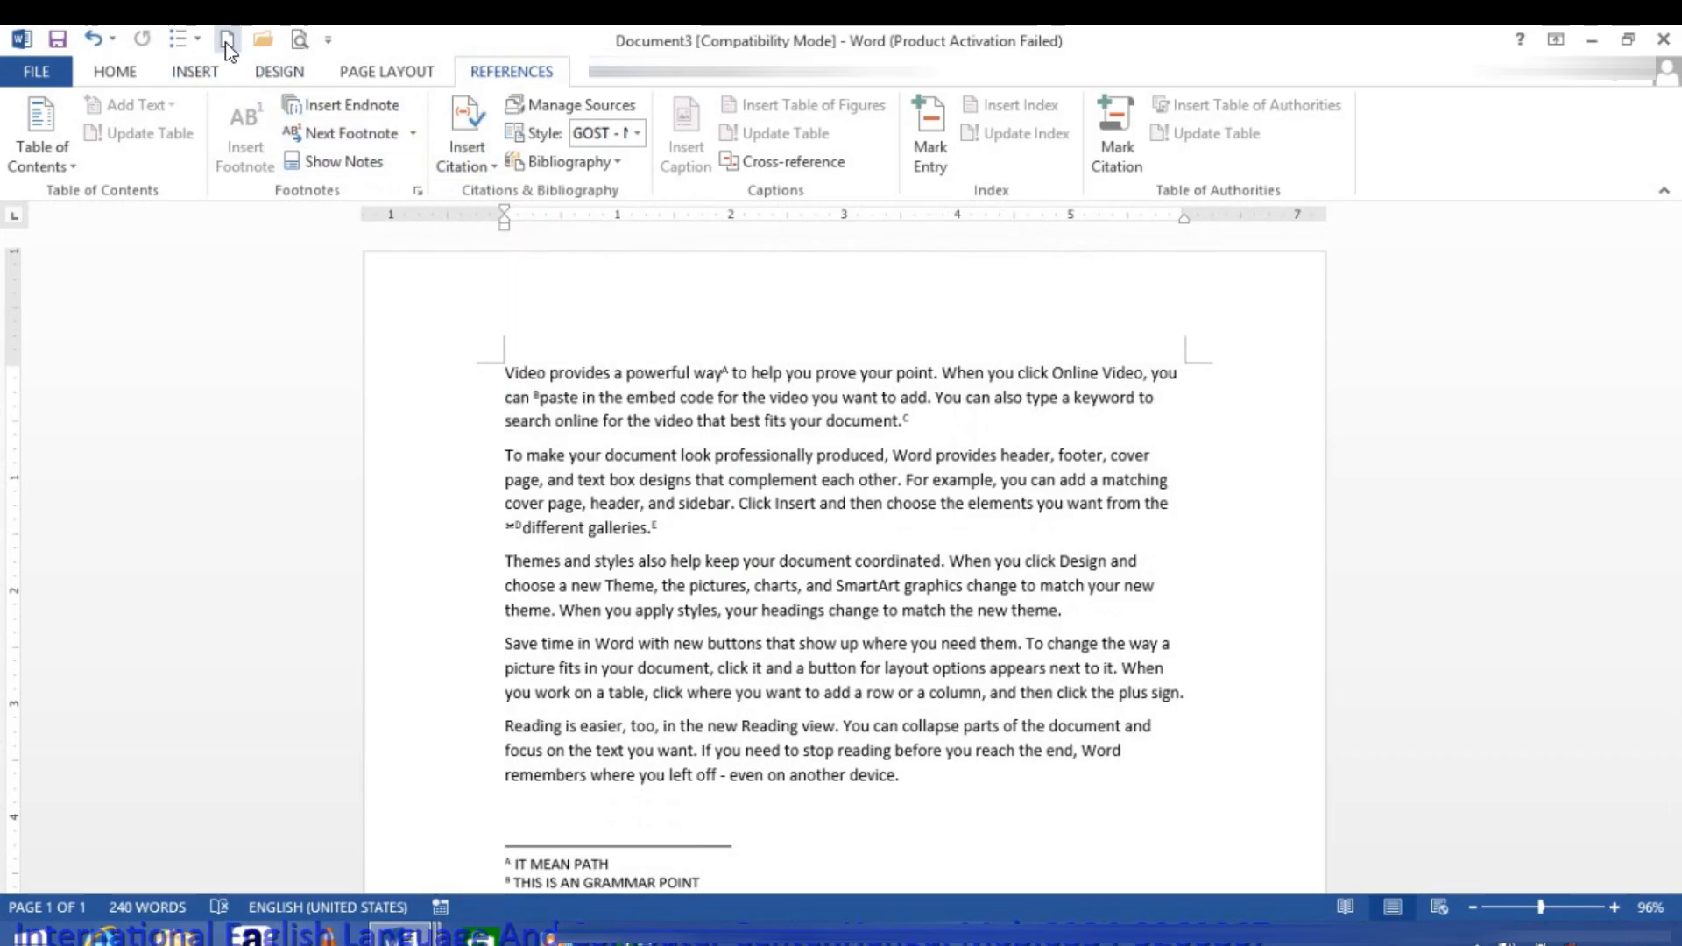
# Step: Close the current document without saving it and create a new blank document
pyautogui.click(37, 72)
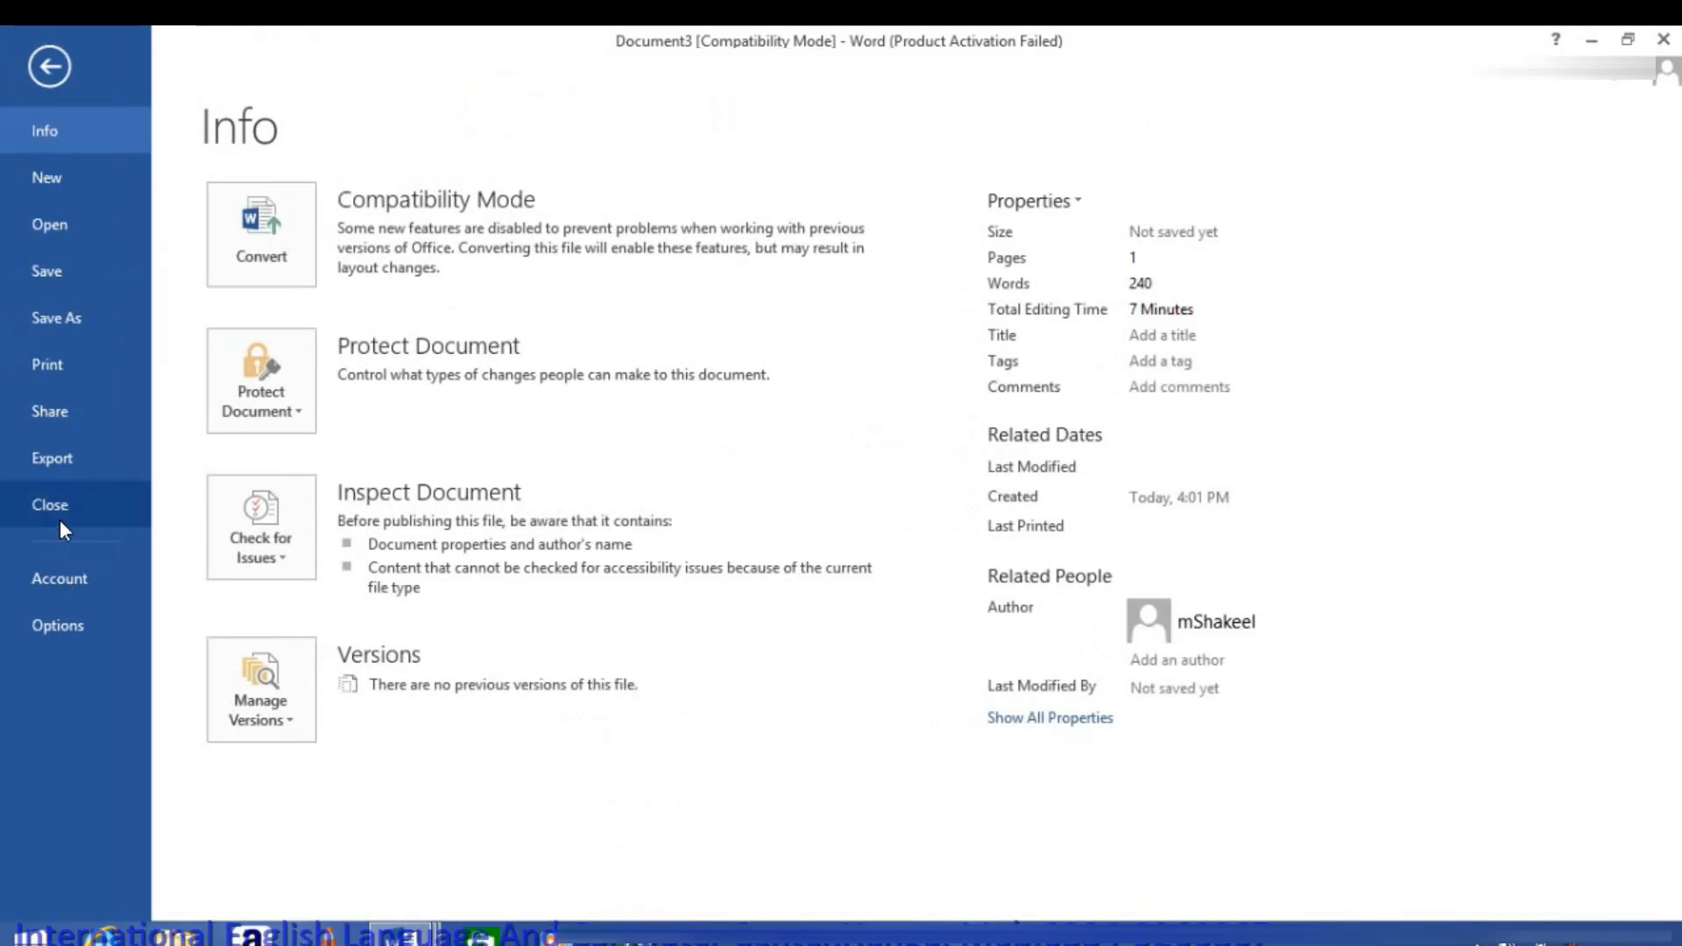
pyautogui.click(59, 519)
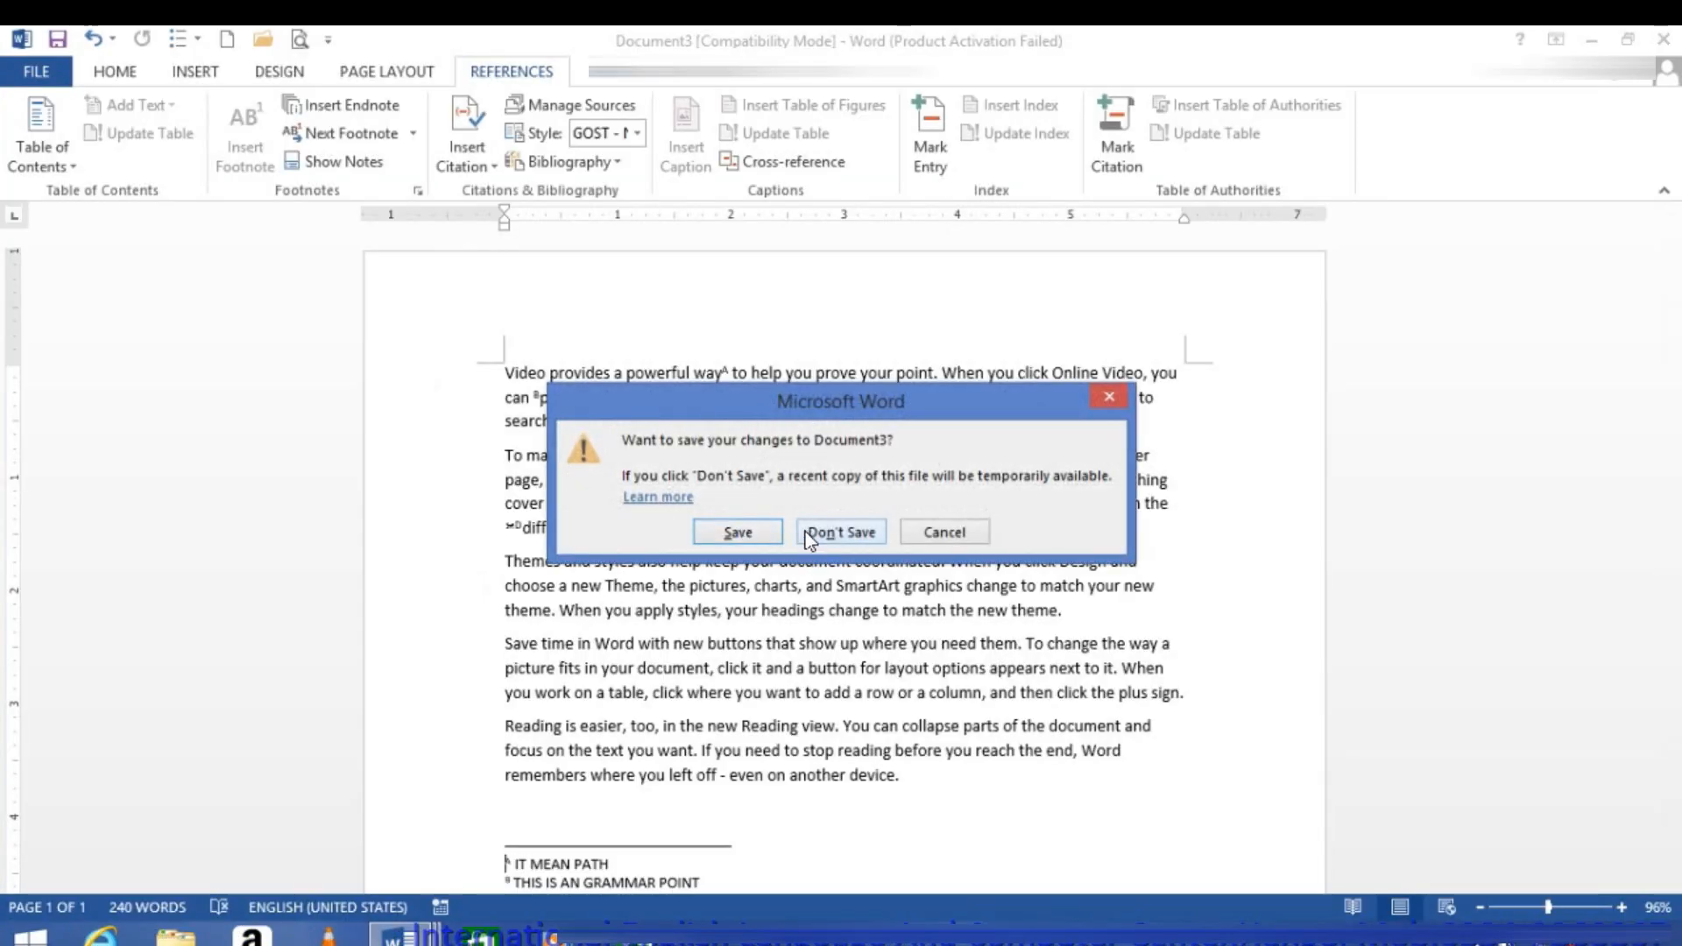
pyautogui.click(840, 532)
pyautogui.click(227, 40)
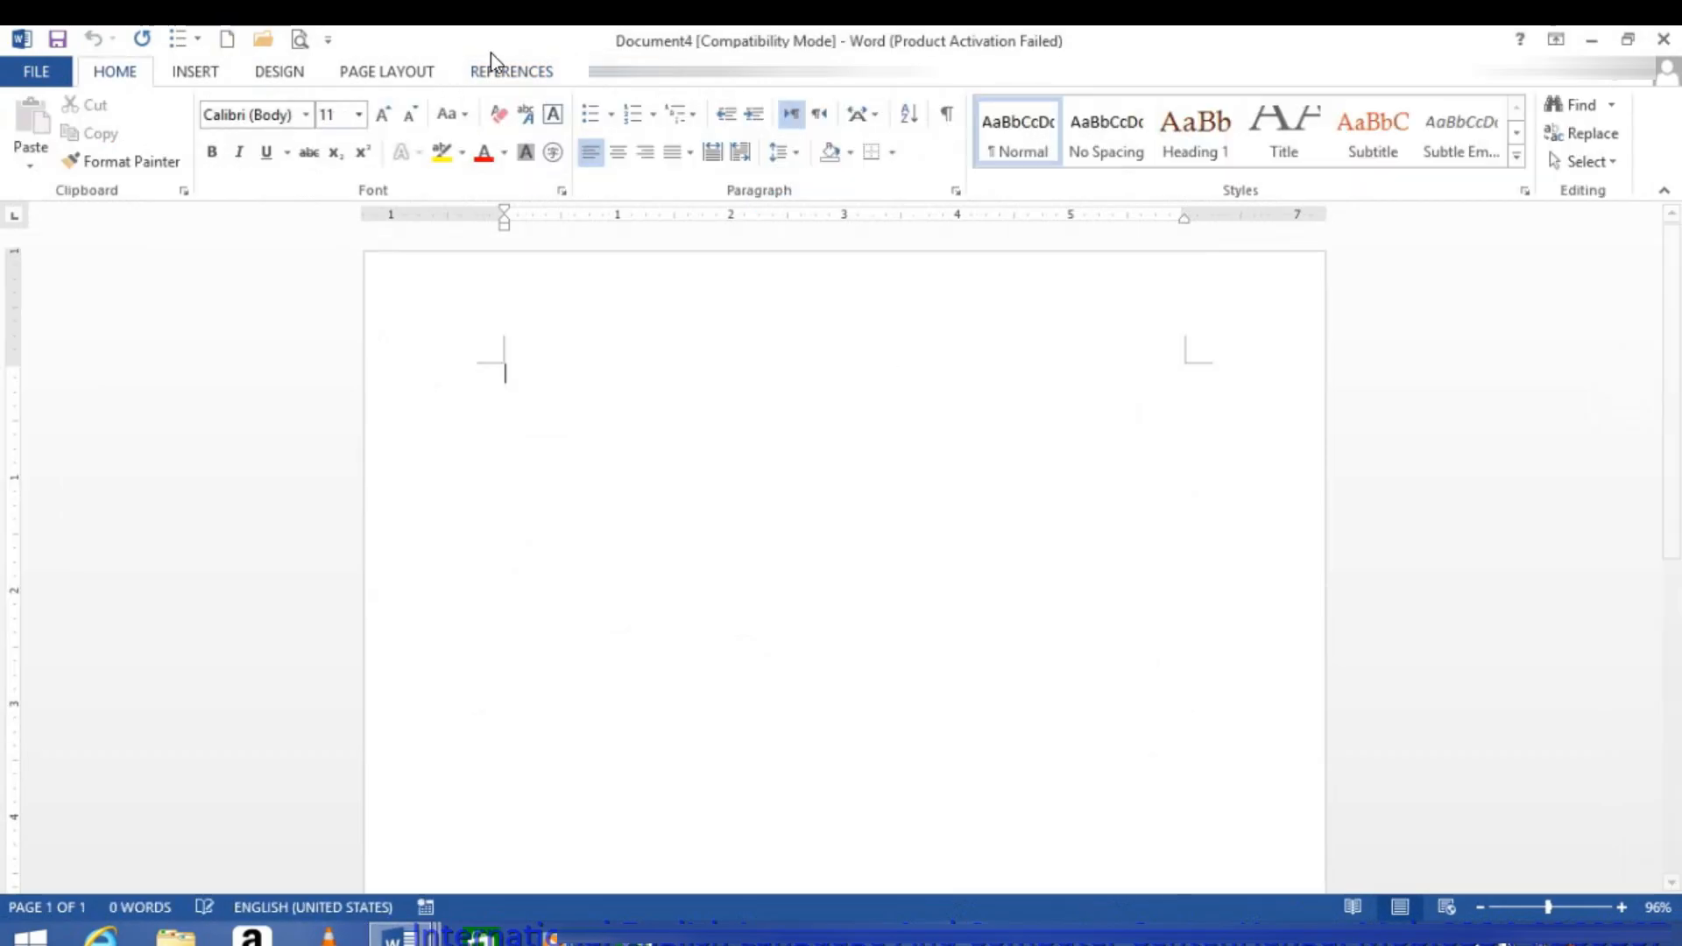
# Step: Start a new citation source, keep Book as its type, and open the author's name for editing
pyautogui.click(490, 73)
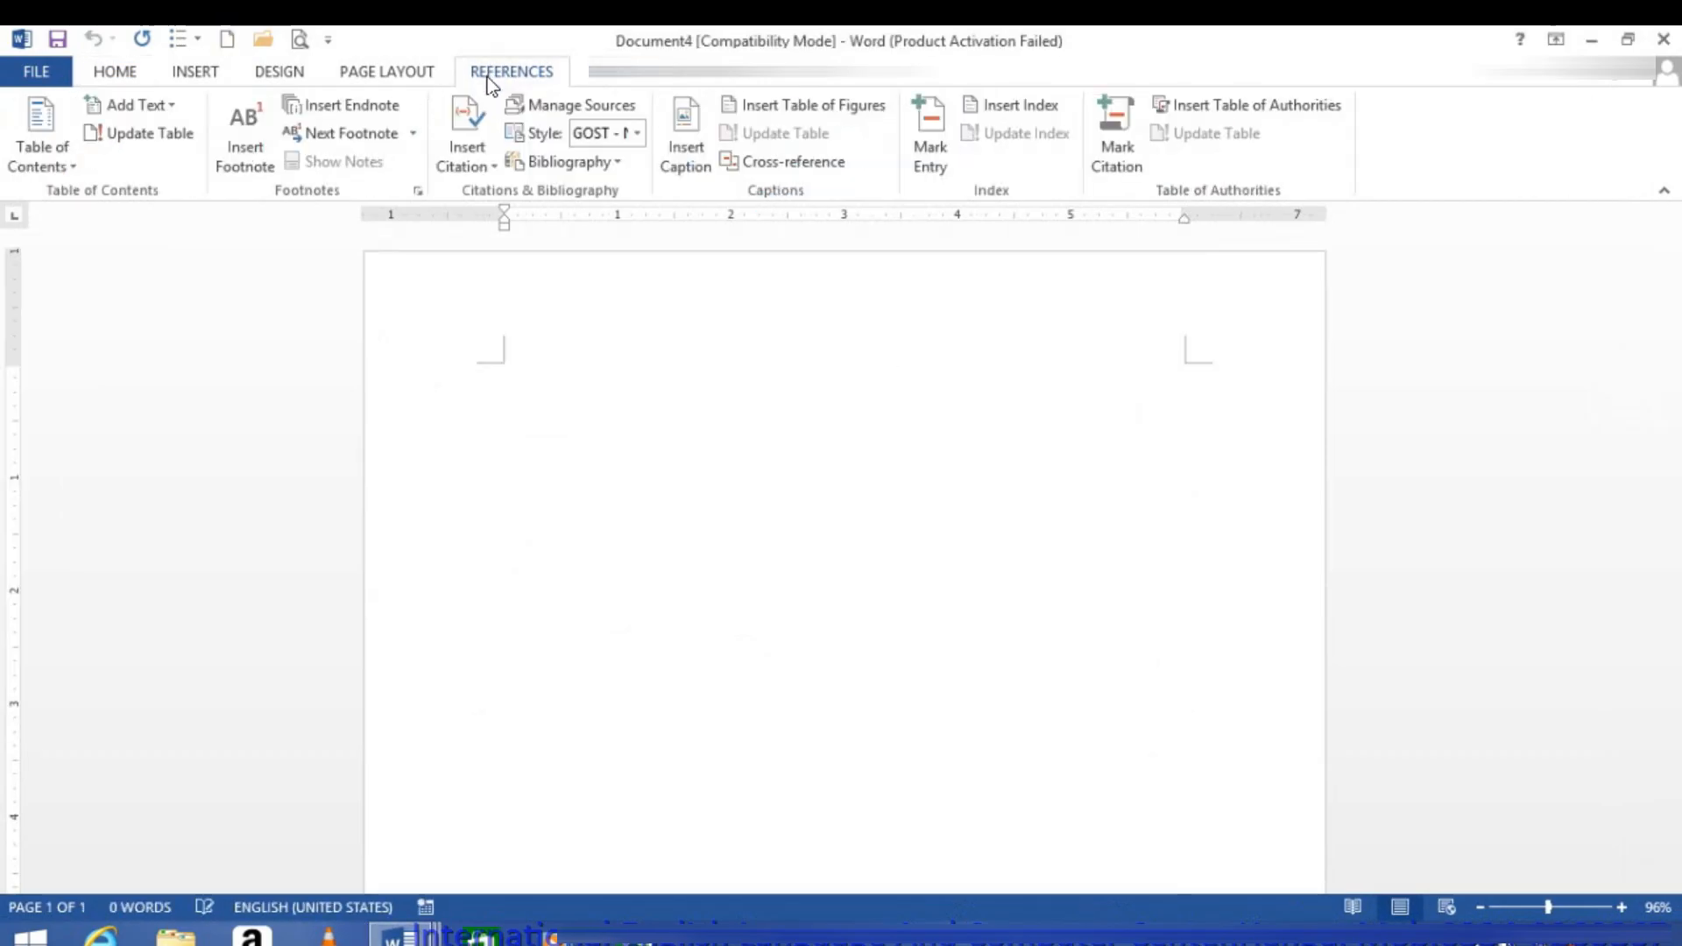
pyautogui.click(470, 156)
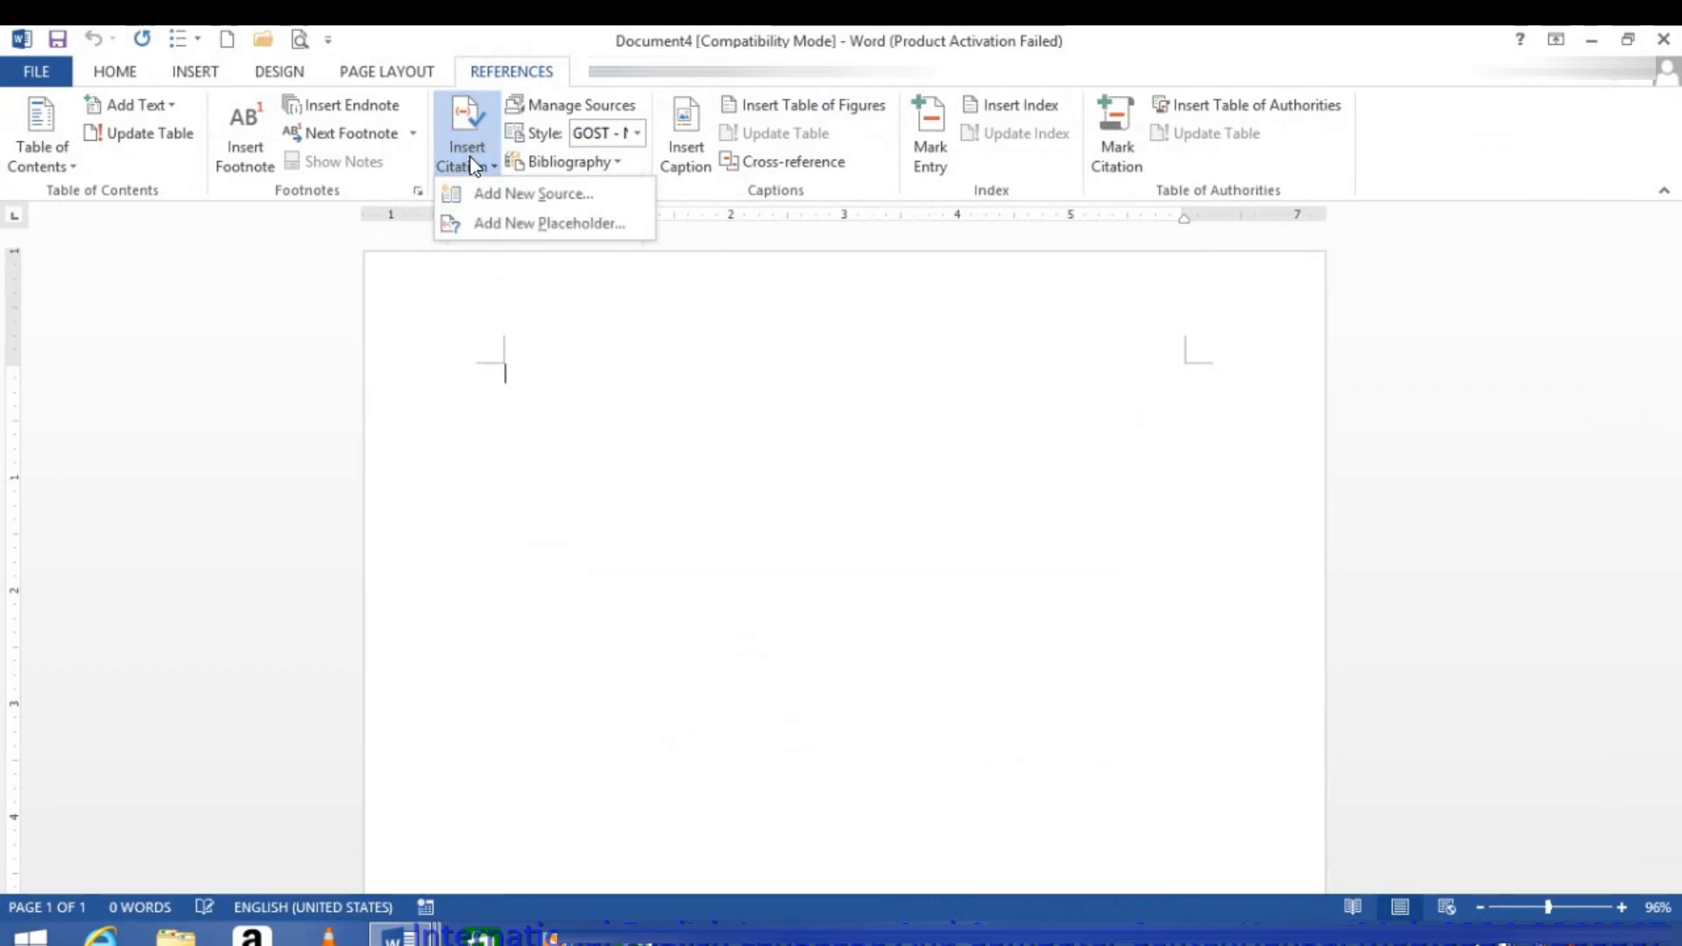
pyautogui.click(472, 185)
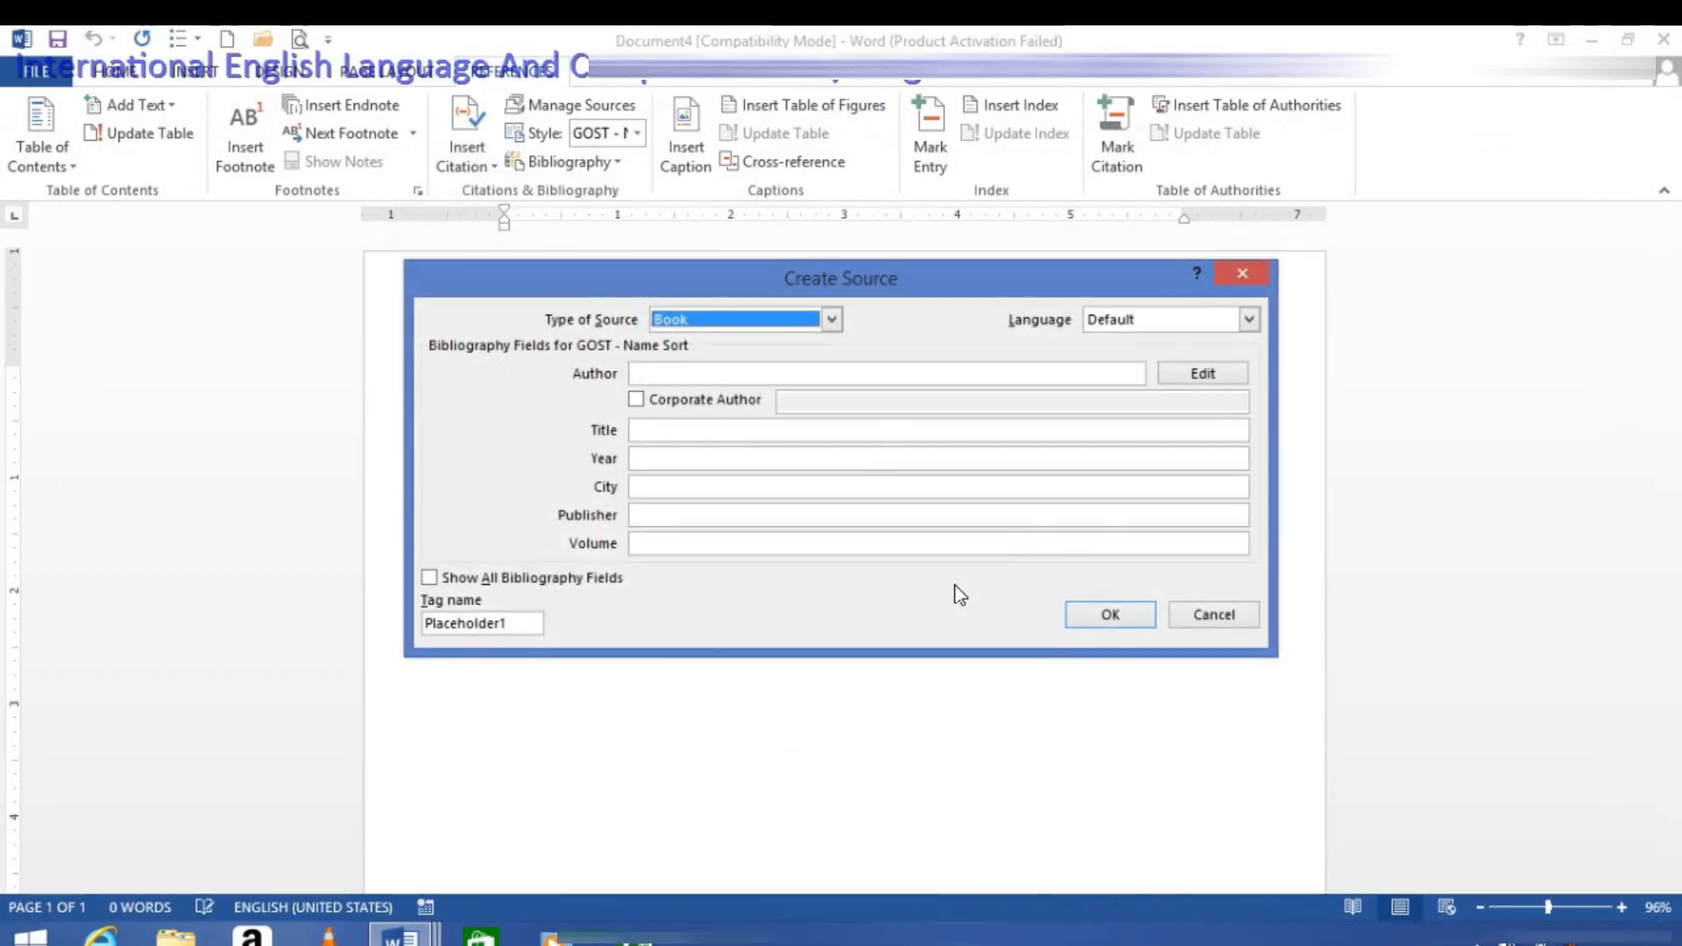
pyautogui.click(692, 319)
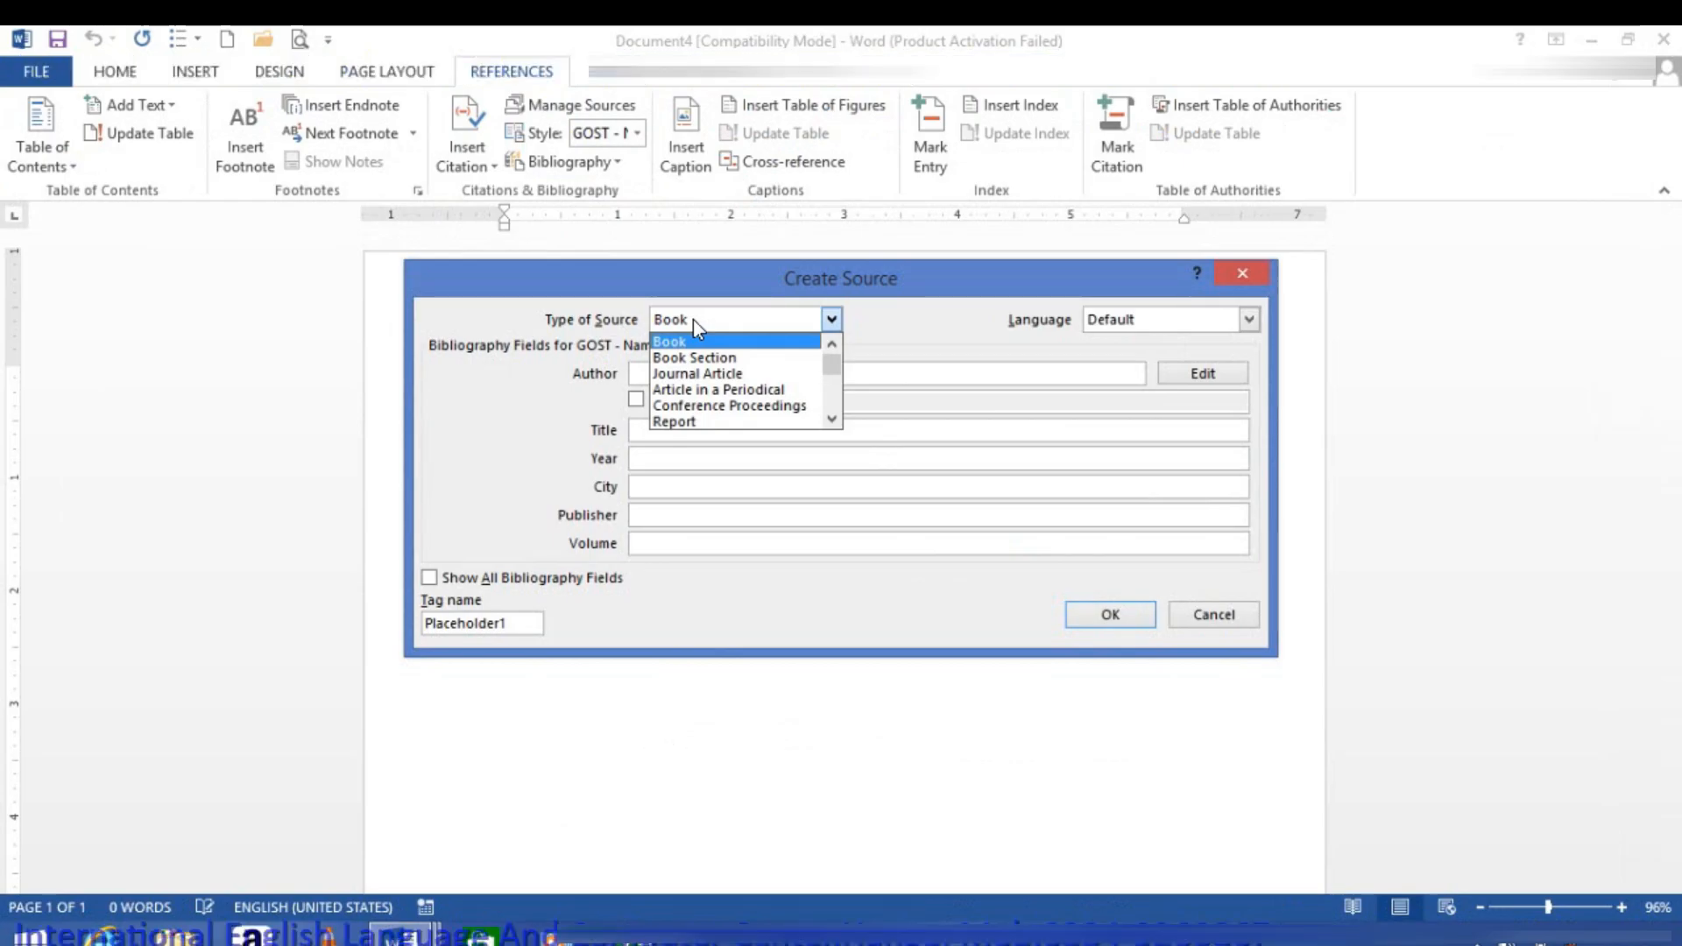
pyautogui.click(693, 319)
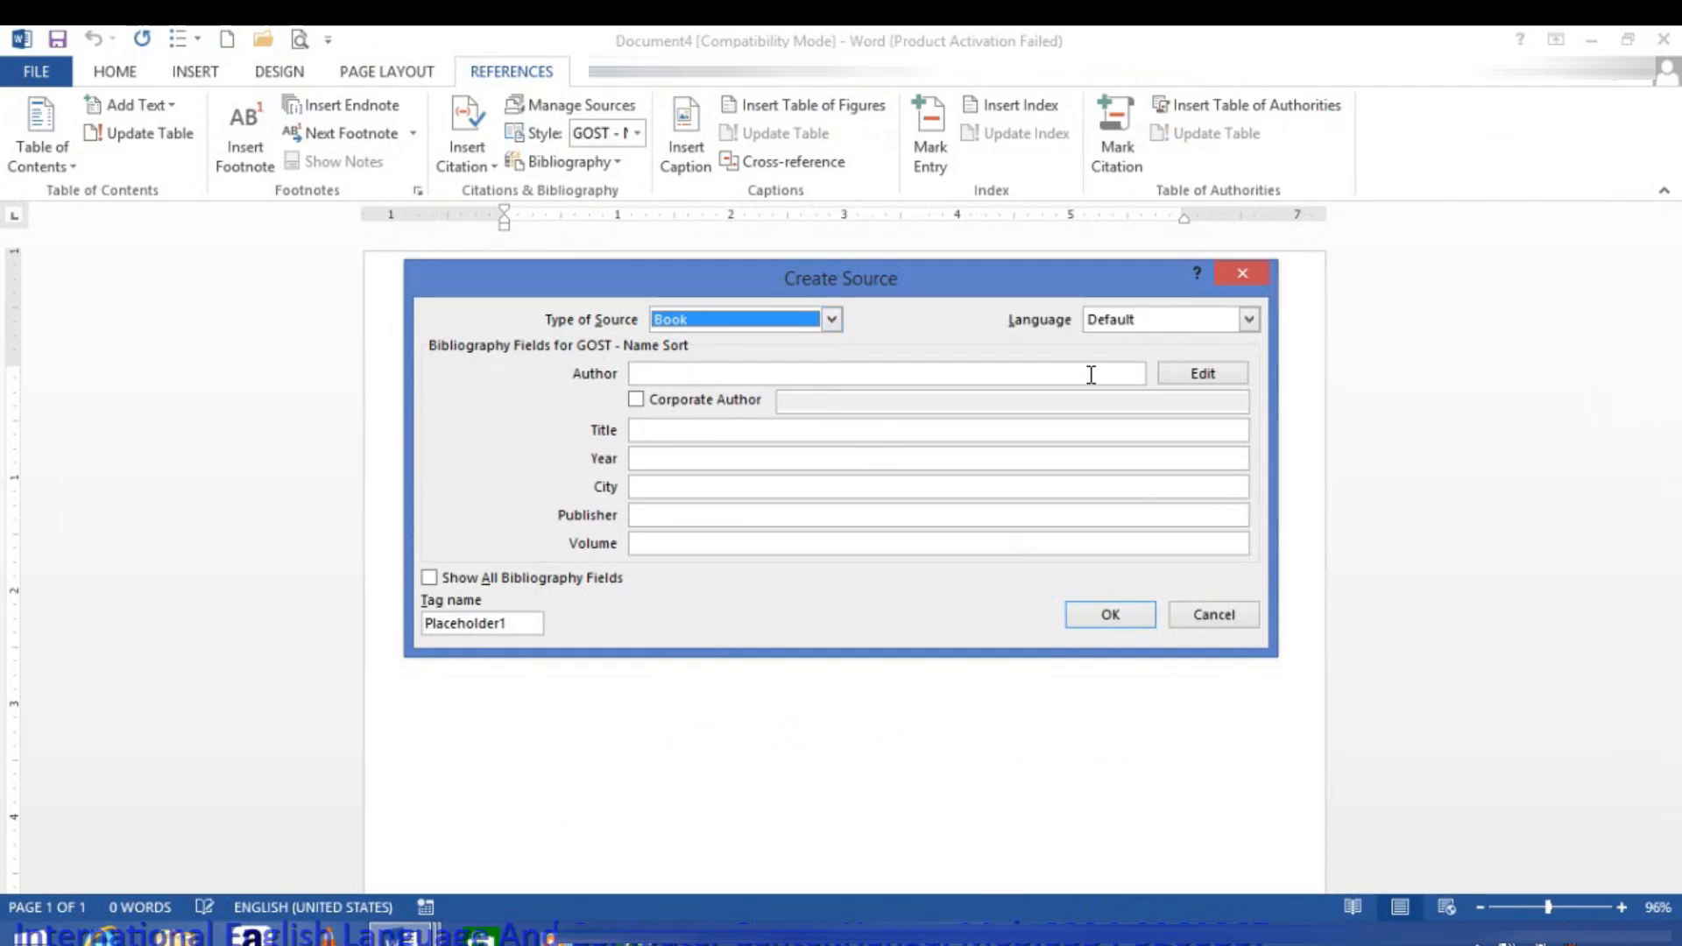
pyautogui.click(1198, 374)
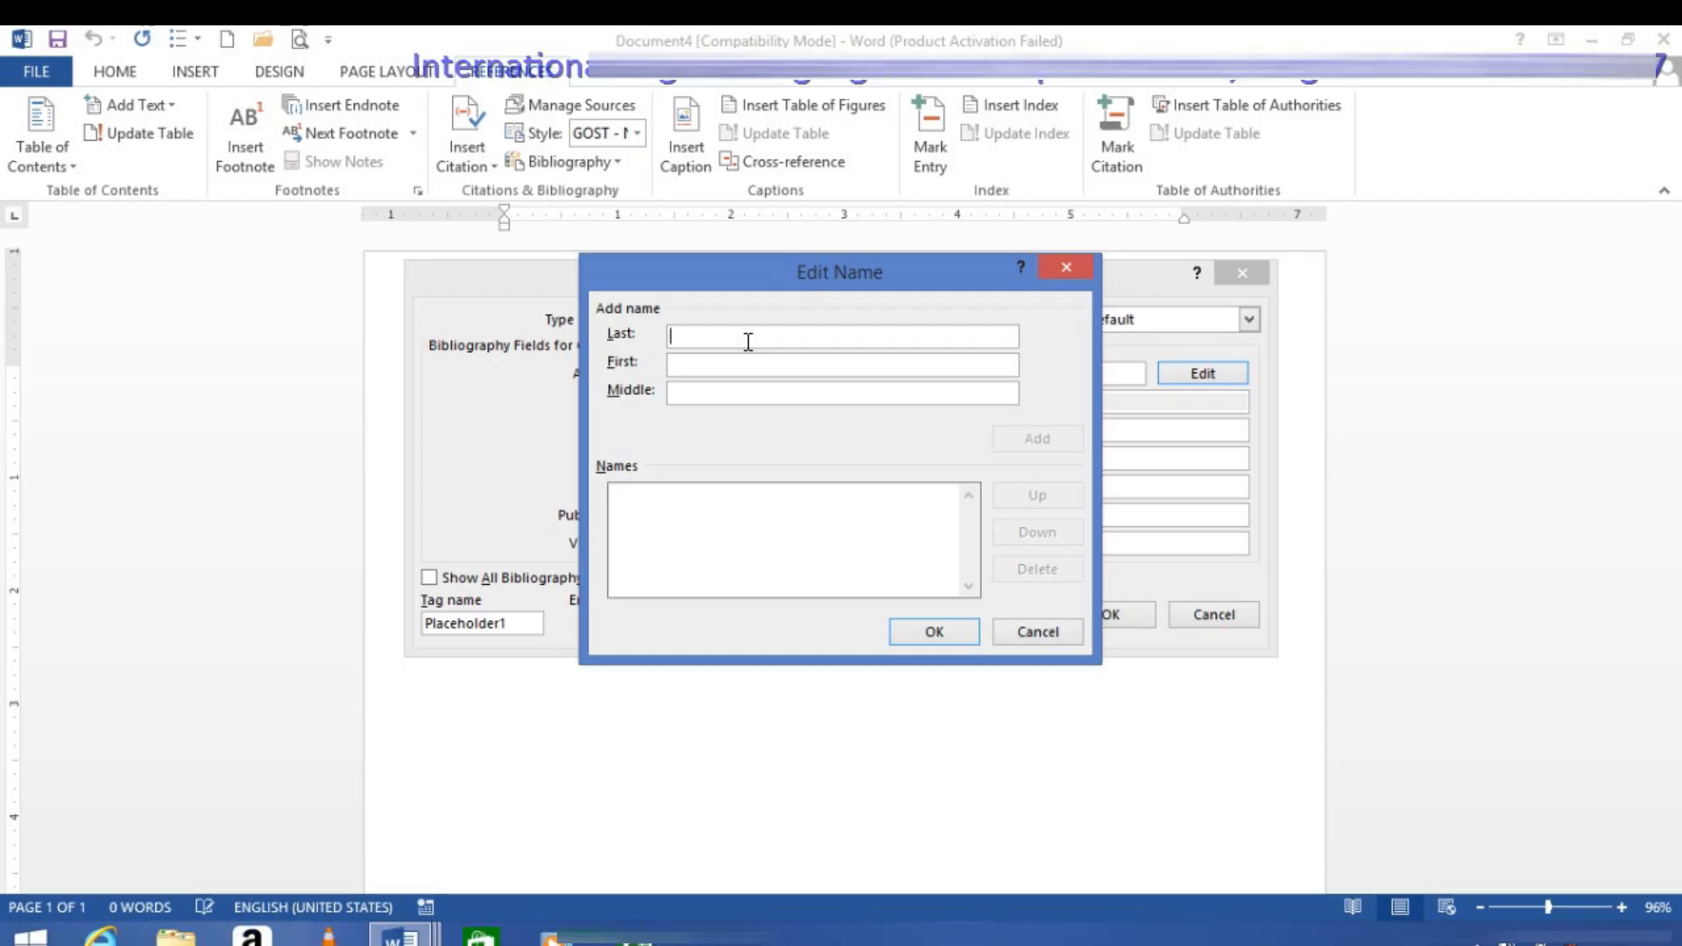
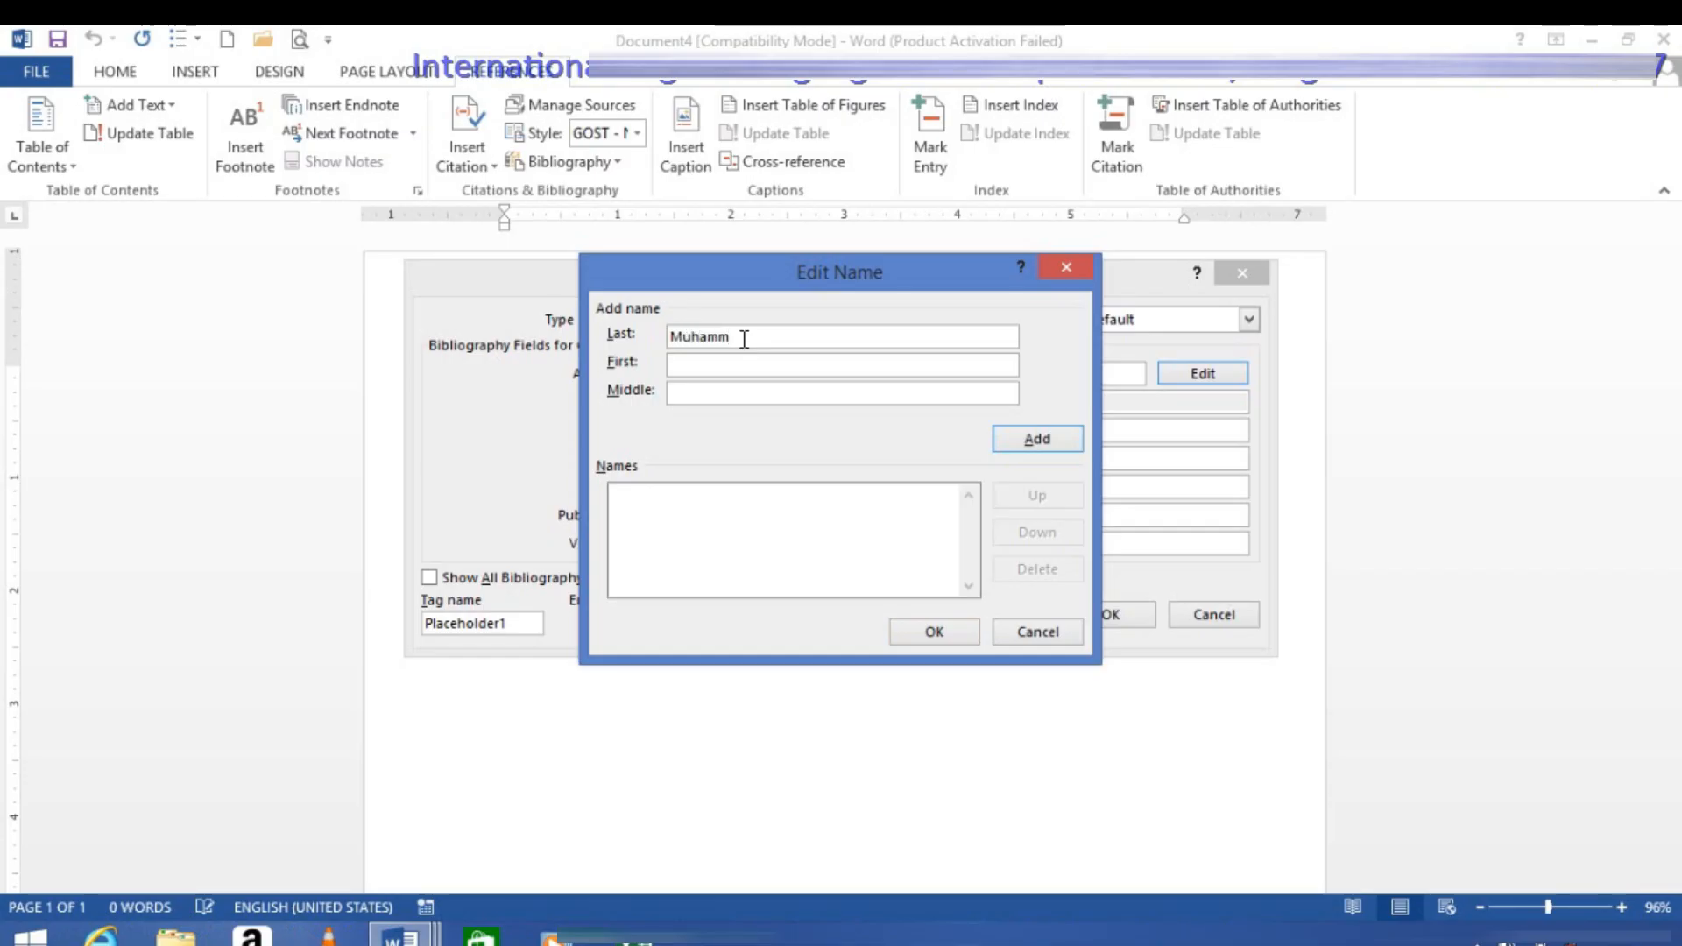
pyautogui.press('Tab')
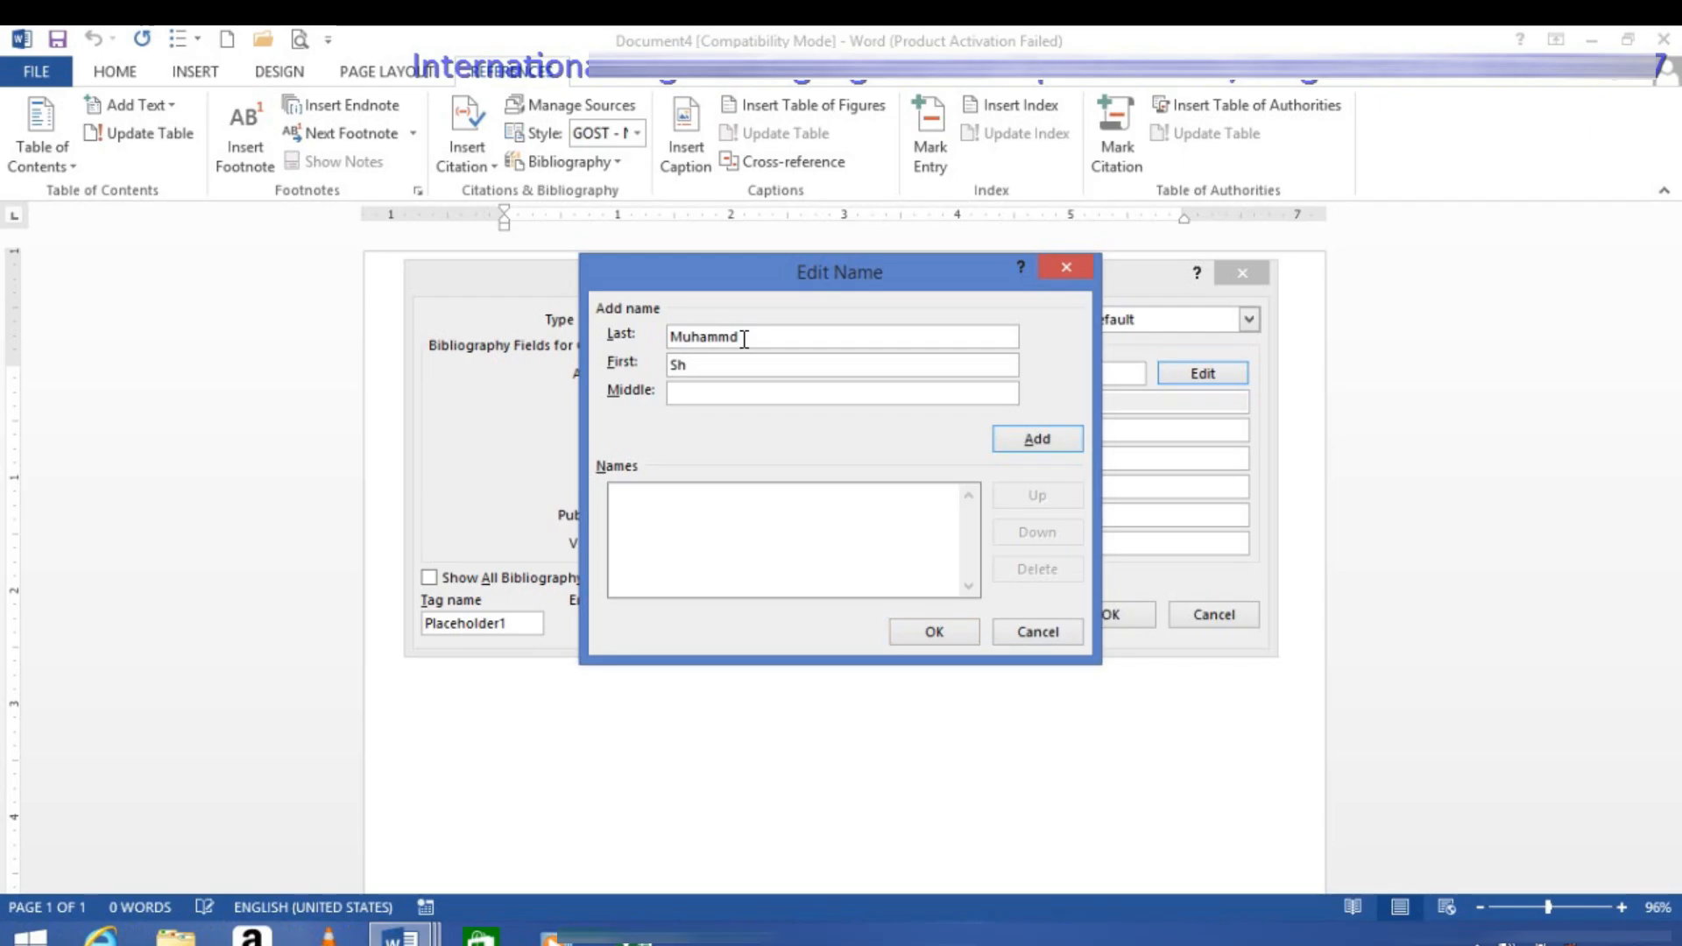
pyautogui.press('BackSpace')
pyautogui.press('BackSpace')
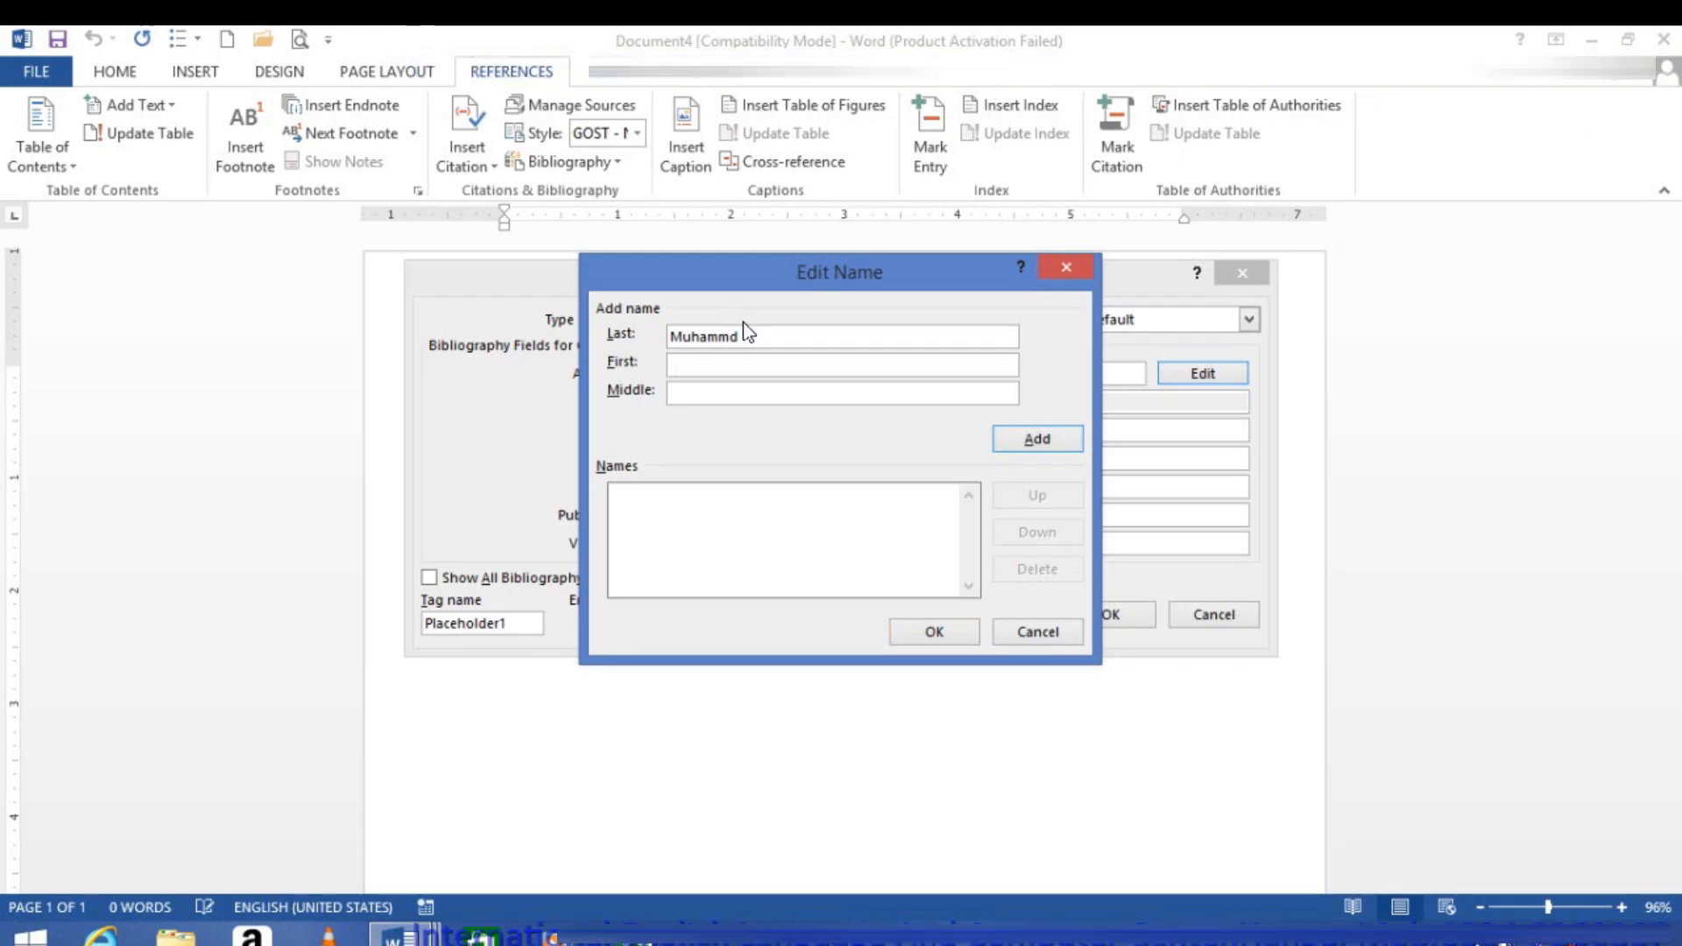
pyautogui.press('BackSpace')
pyautogui.press('BackSpace')
pyautogui.press('BackSpace')
pyautogui.press('BackSpace')
pyautogui.press('BackSpace')
pyautogui.press('BackSpace')
pyautogui.press('BackSpace')
# Step: Enter the author's last, first and middle names, add them to the names list, and accept the author
pyautogui.press('Tab')
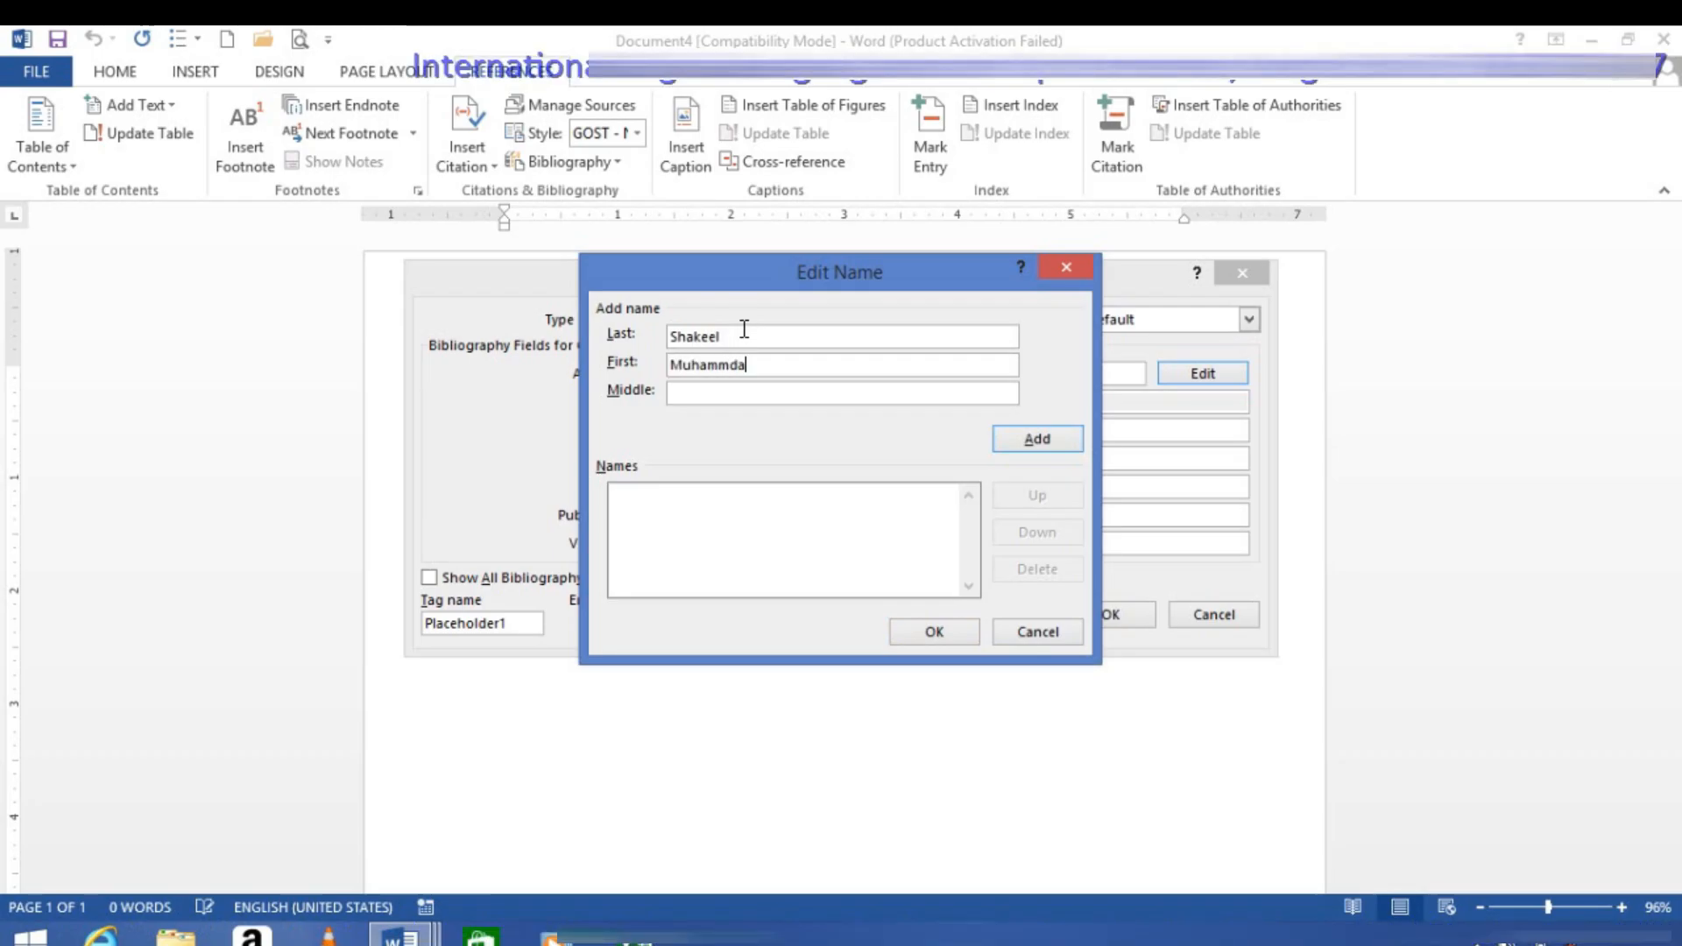
pyautogui.click(715, 391)
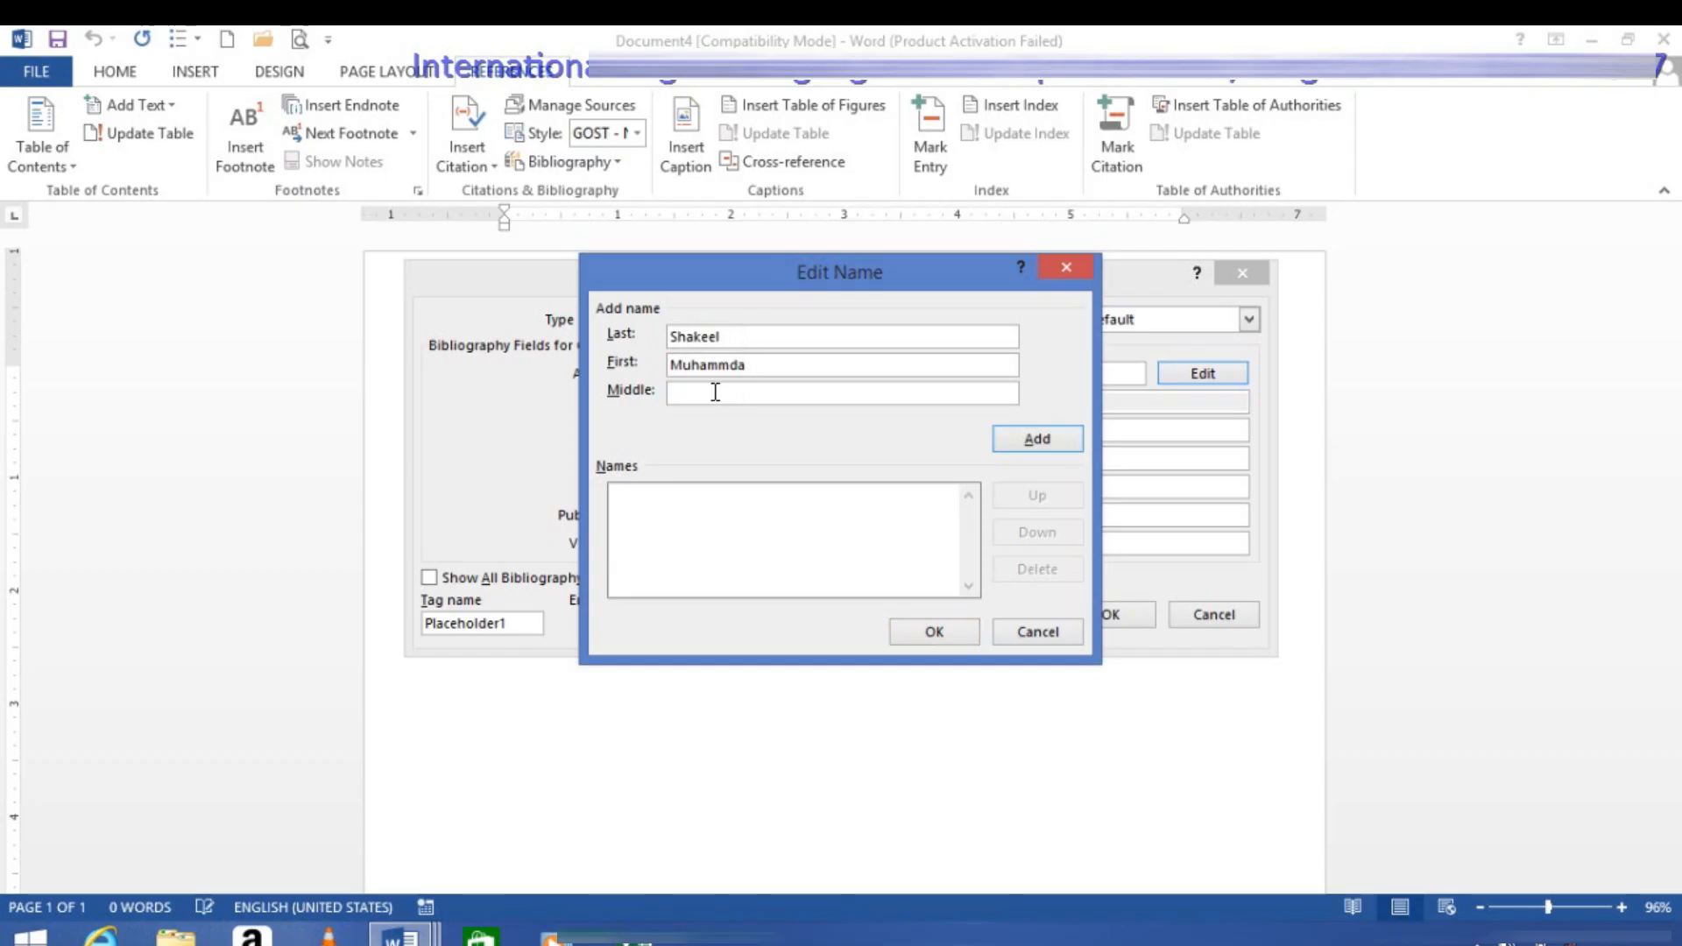
pyautogui.write('Primi')
pyautogui.click(1041, 439)
pyautogui.click(931, 633)
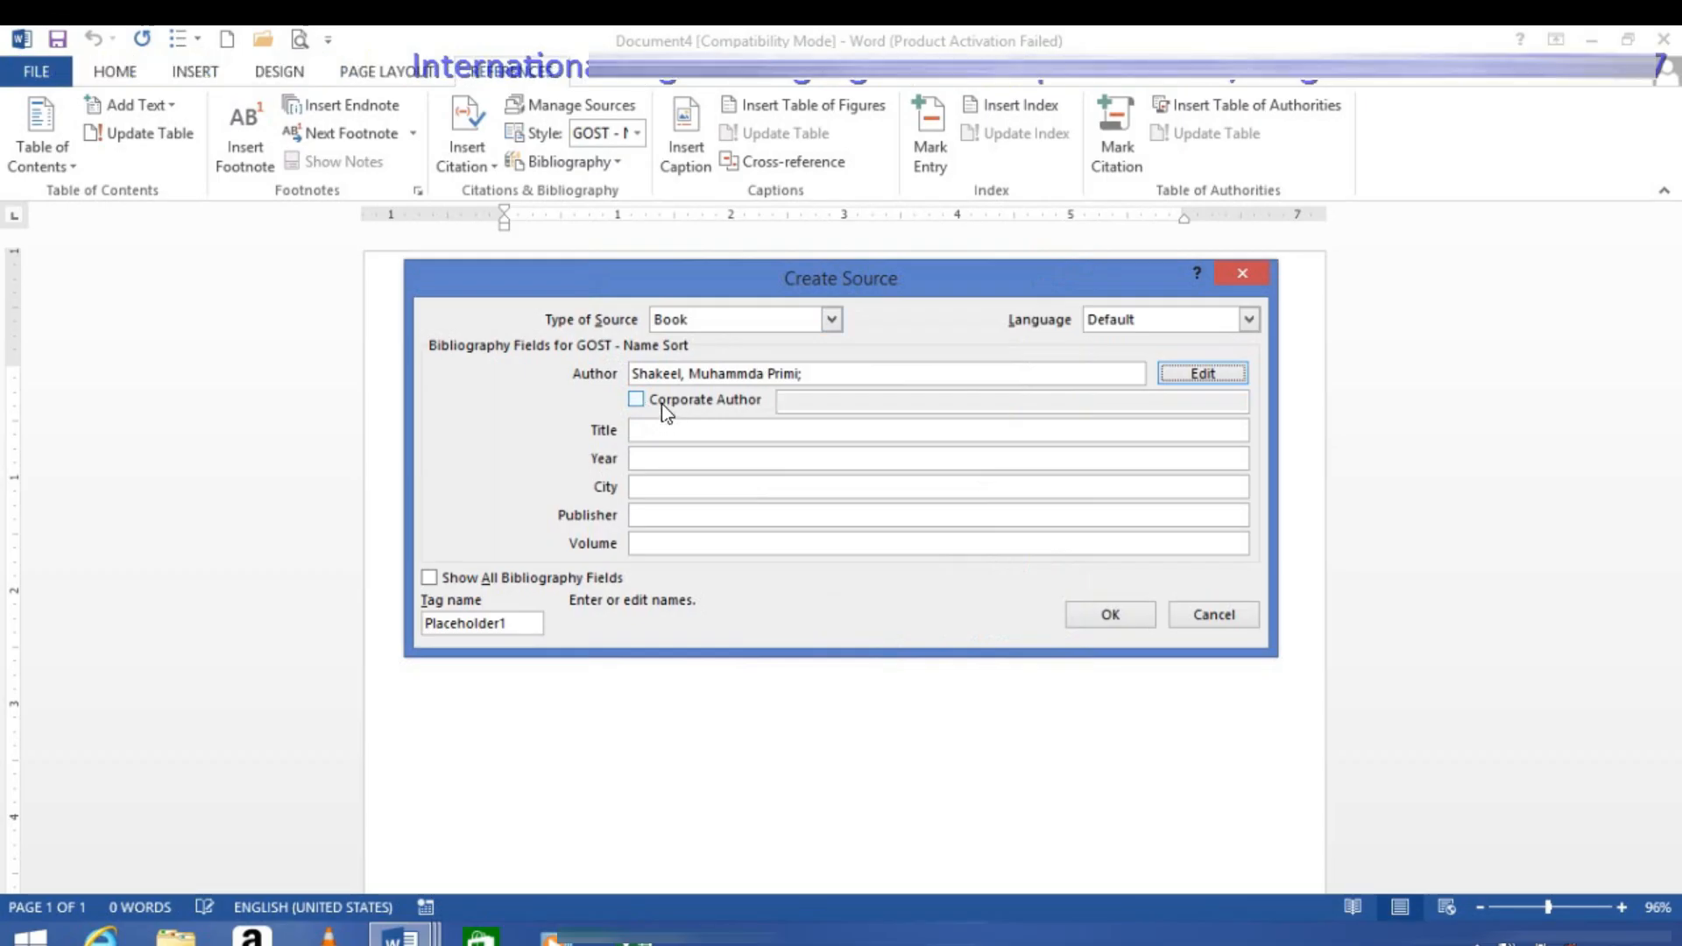
# Step: Set the book source's title to Office 2103 and its year to 2016/2/16
pyautogui.click(660, 430)
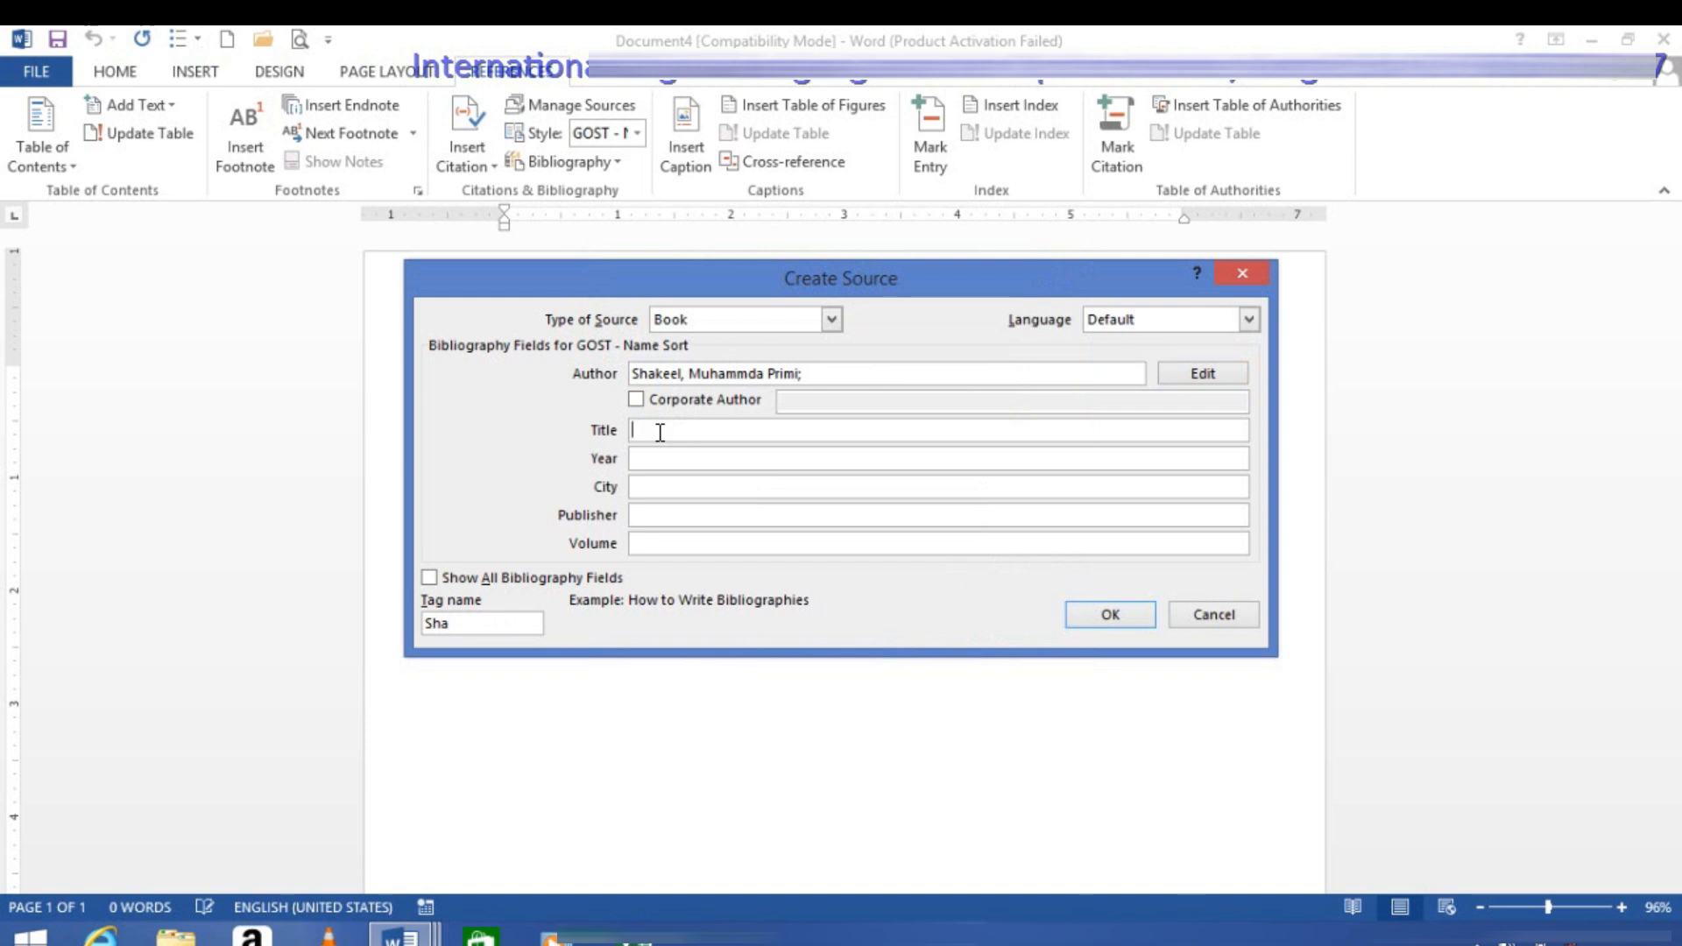
pyautogui.write('O')
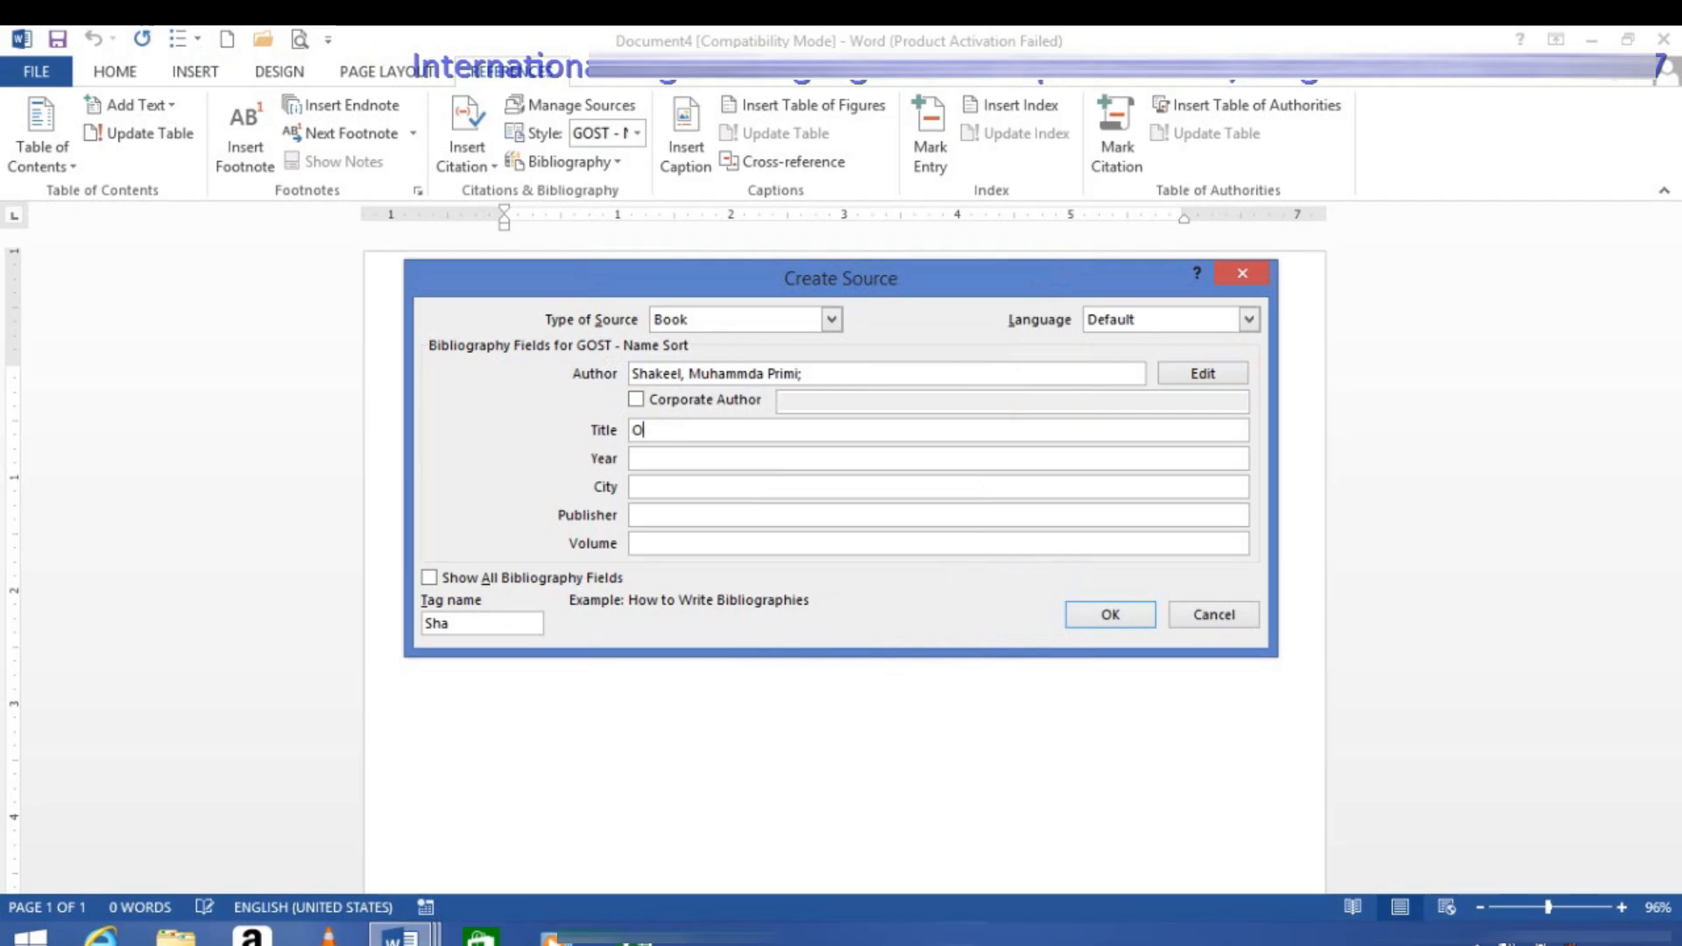
pyautogui.write('ffice ')
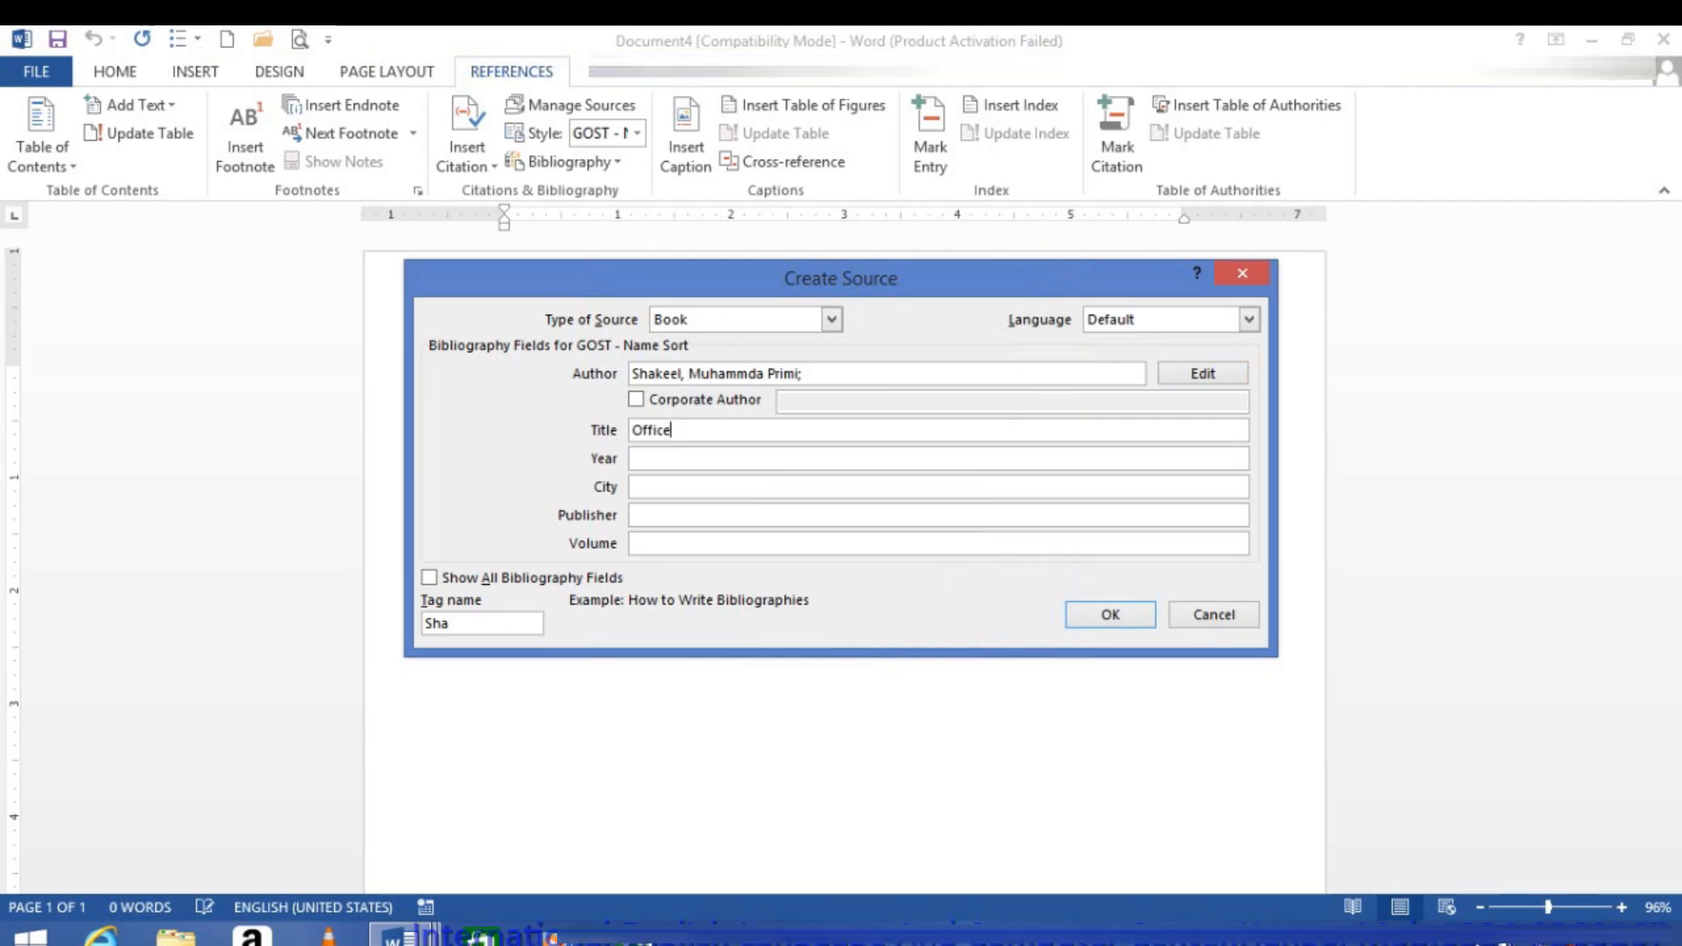
pyautogui.write('213')
pyautogui.press('BackSpace')
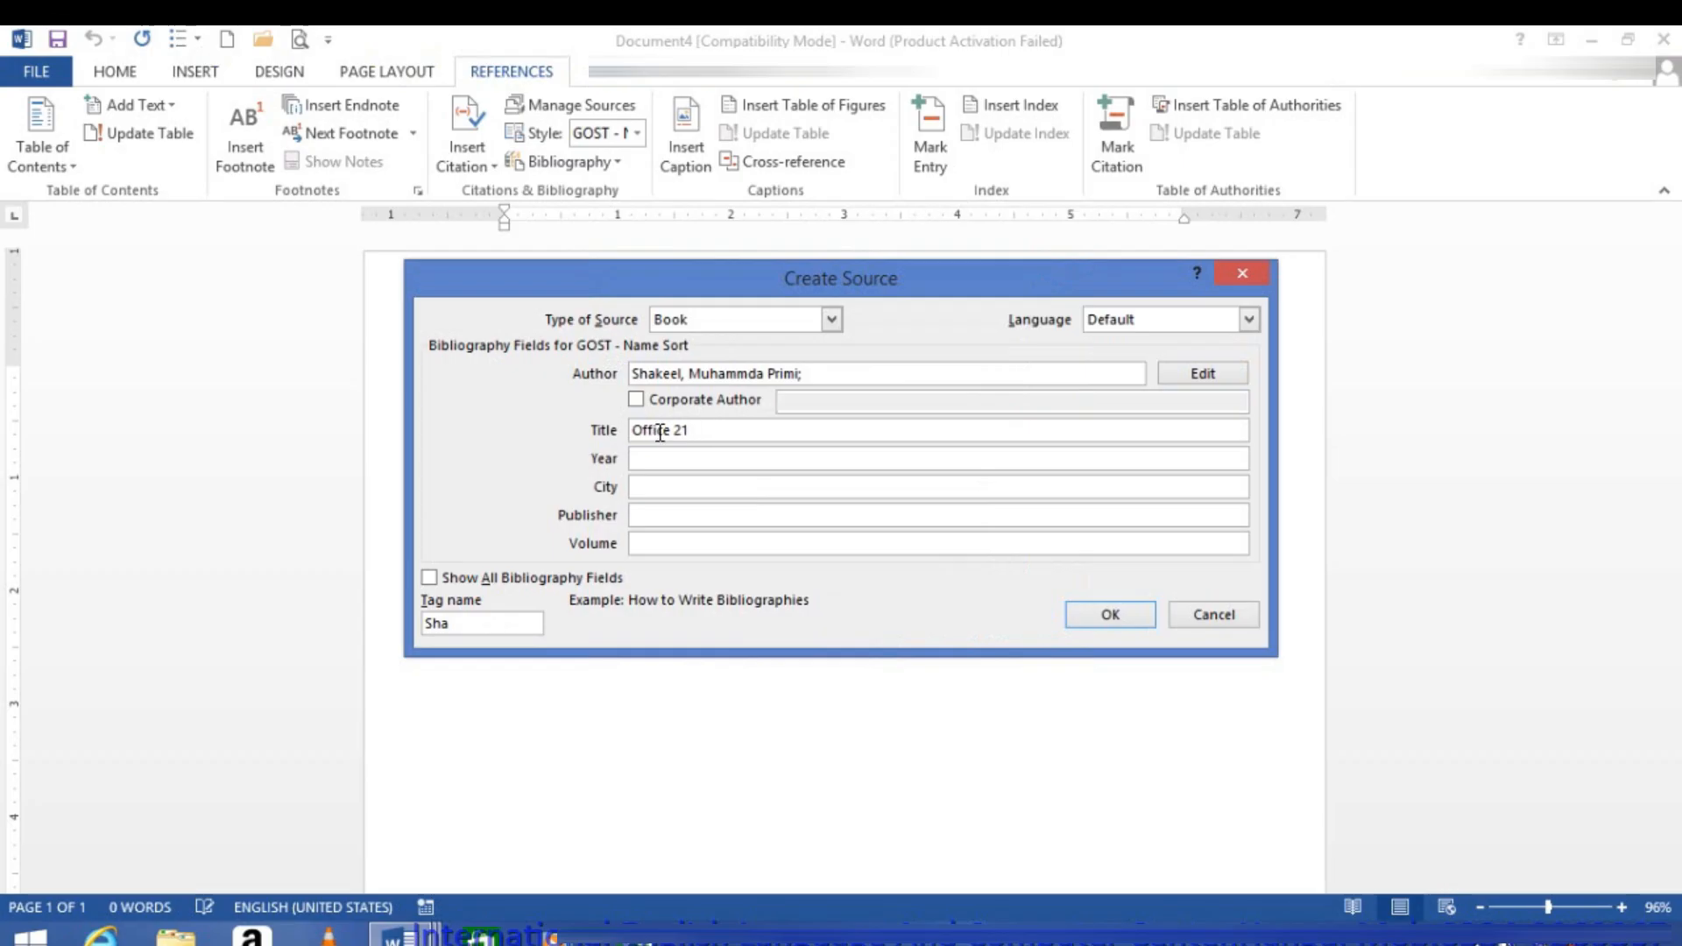
pyautogui.write('03')
pyautogui.click(711, 462)
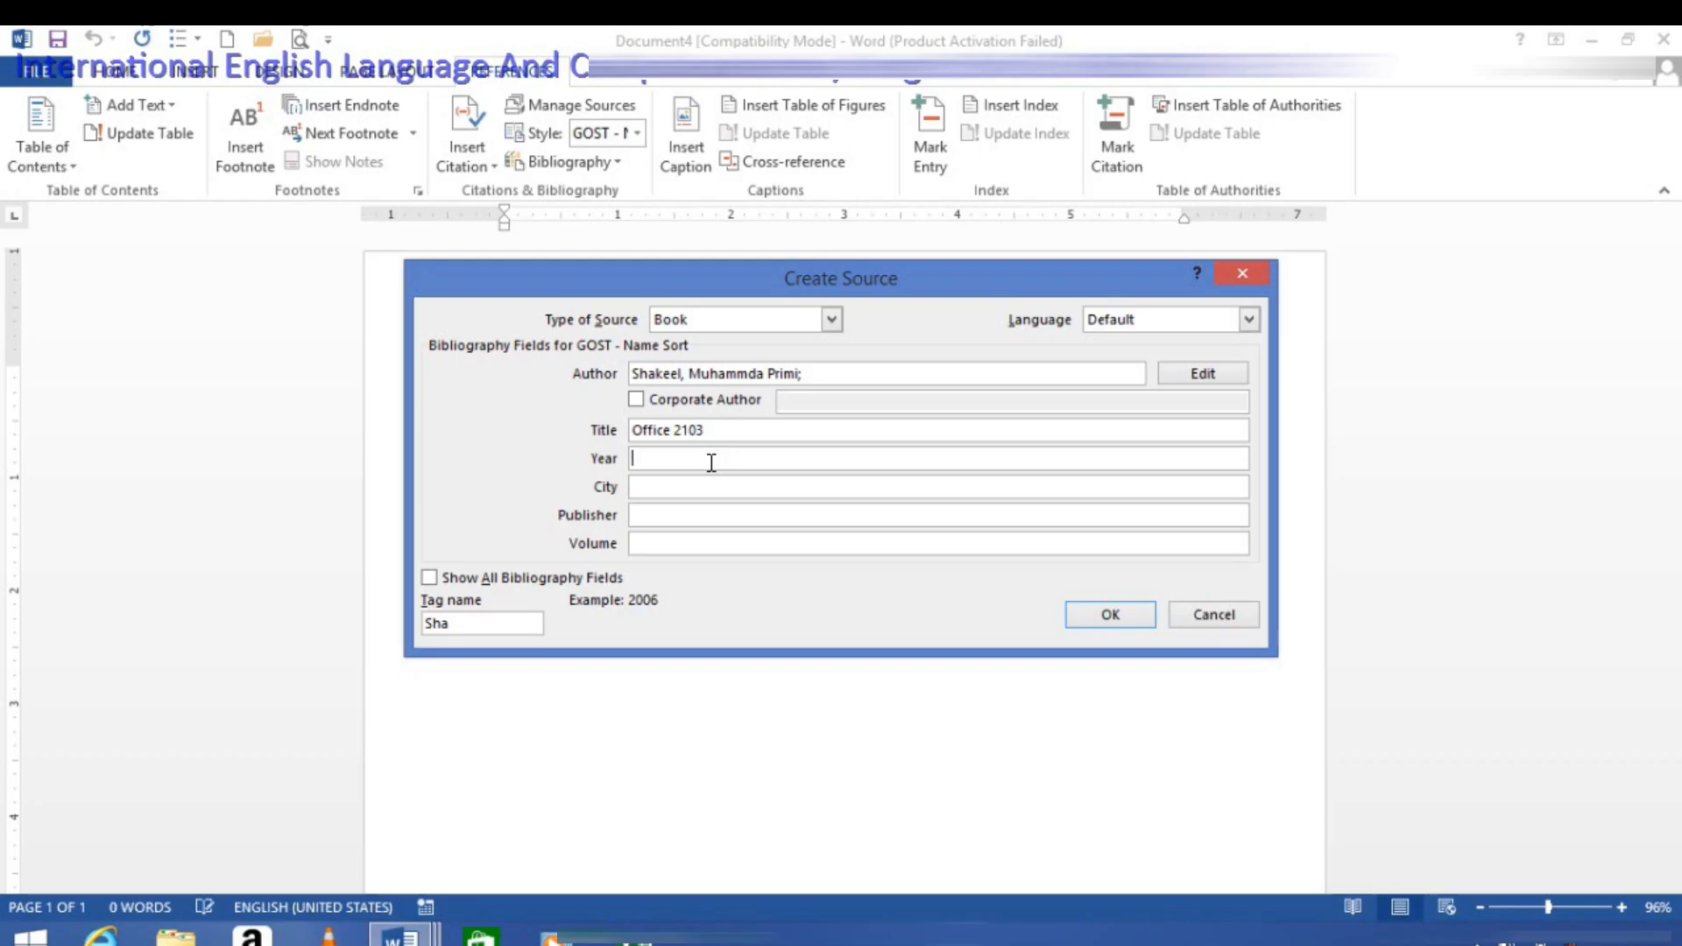
pyautogui.write('2016/2/')
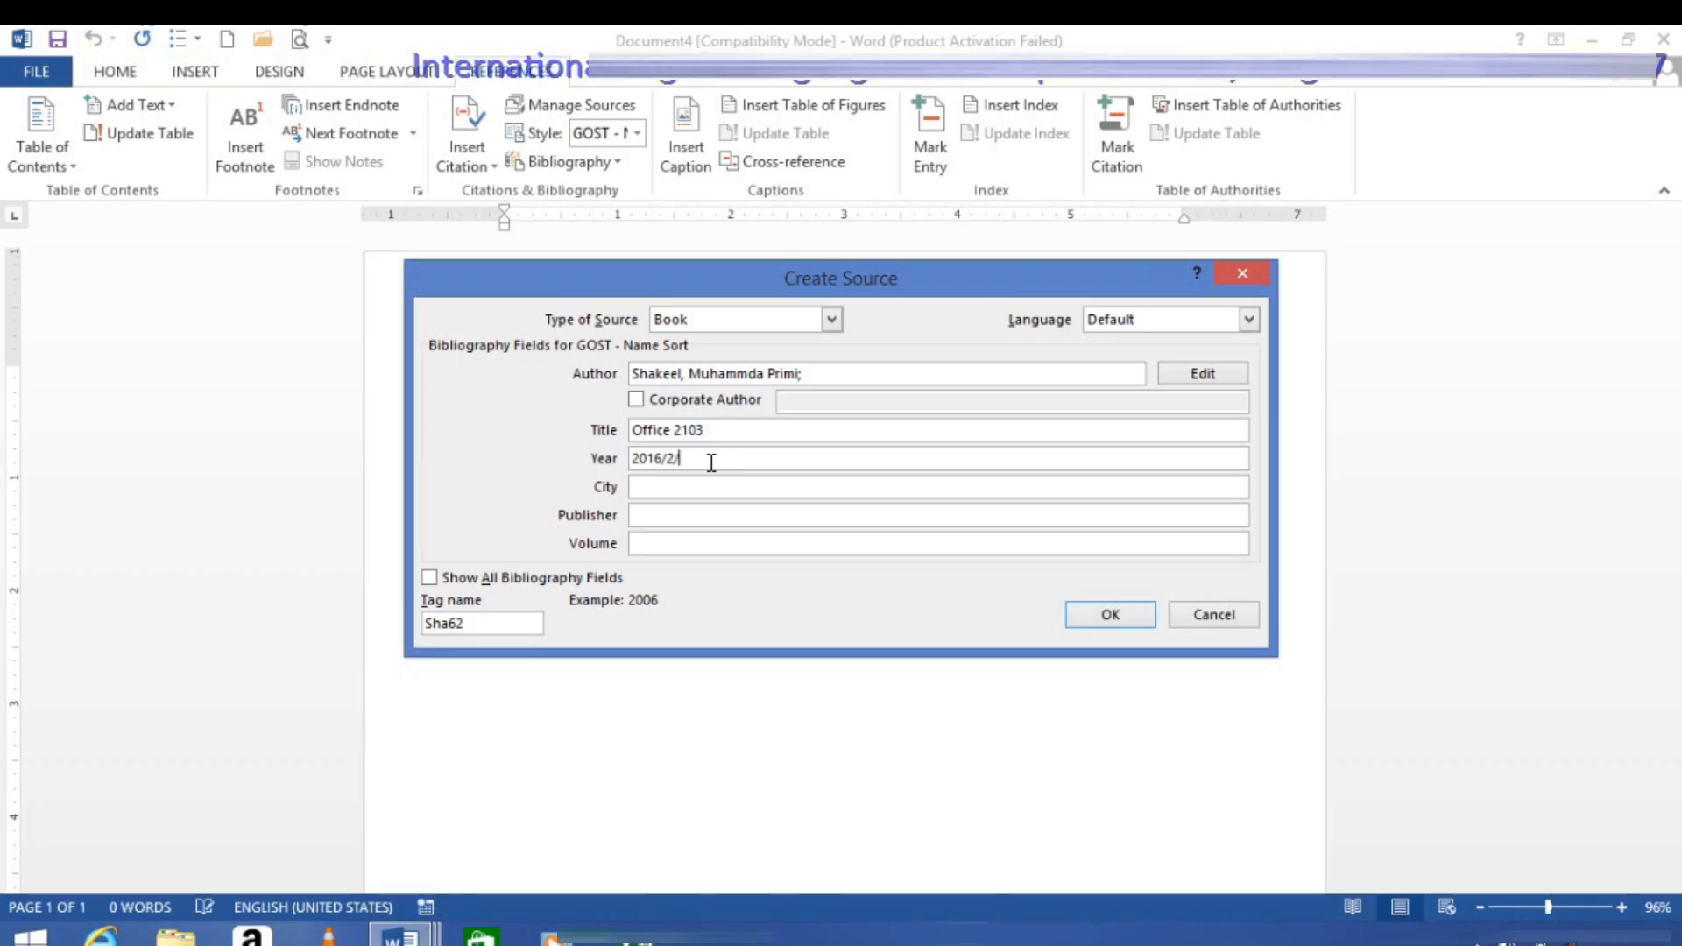
pyautogui.write('16')
# Step: Fill in the book source's publication details with city Hangu, publisher Sarhad and volume 2
pyautogui.click(672, 485)
pyautogui.write('Hangu')
pyautogui.press('Tab')
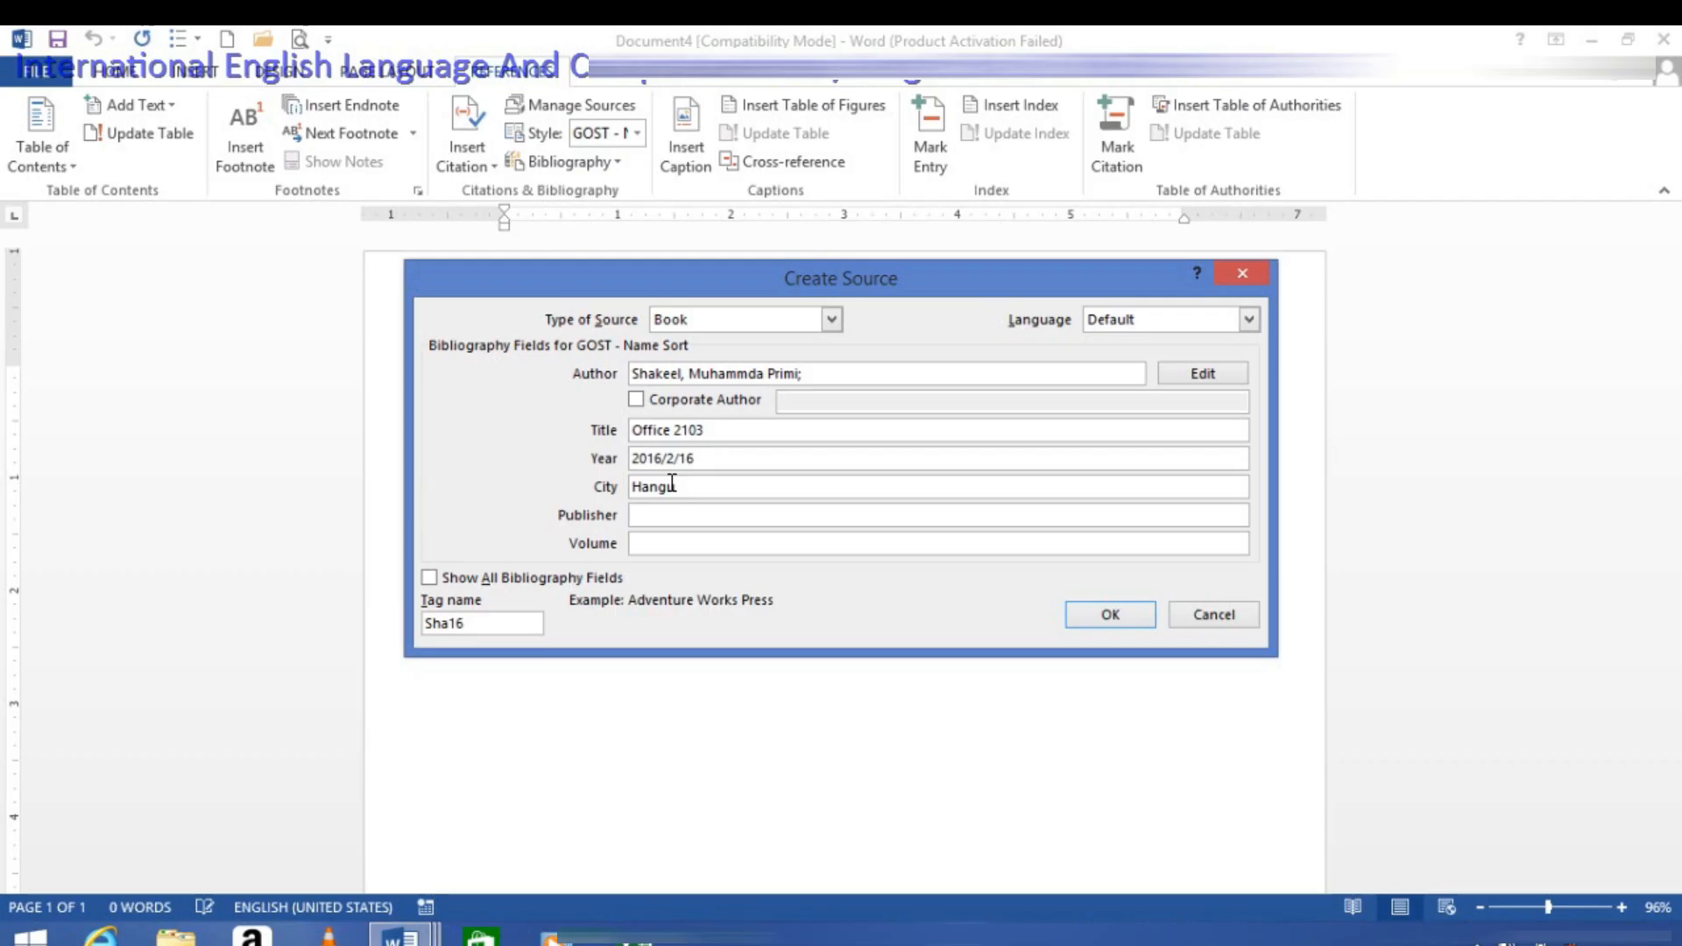
pyautogui.write('Sarhad')
pyautogui.press('Tab')
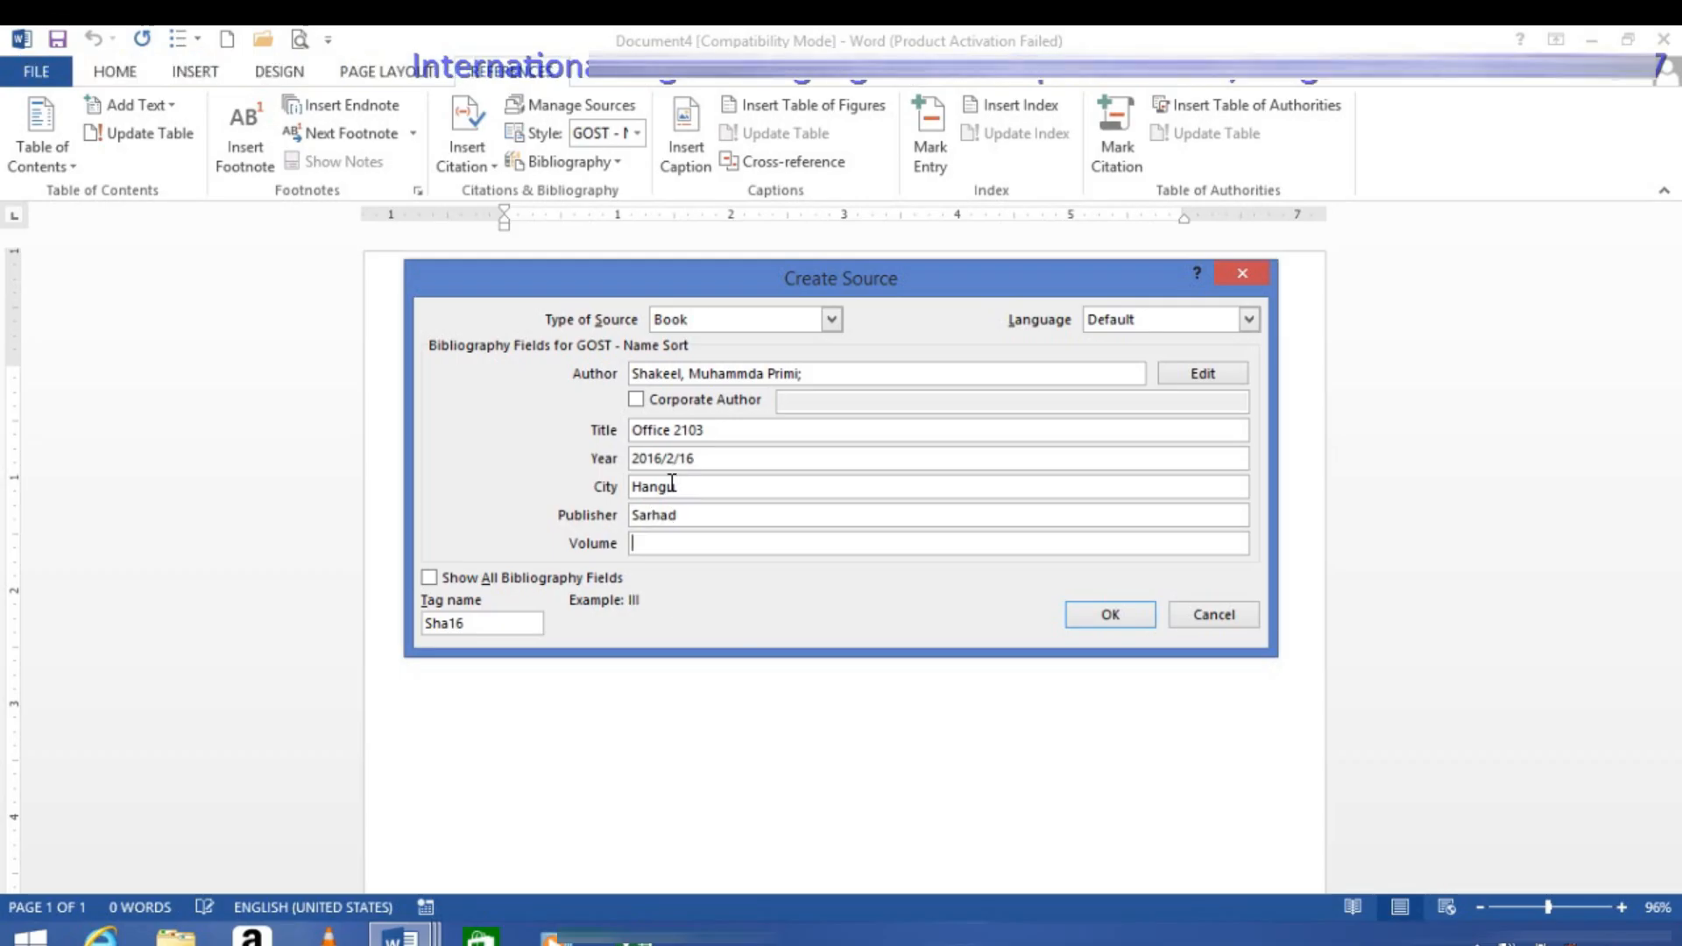
pyautogui.write('11')
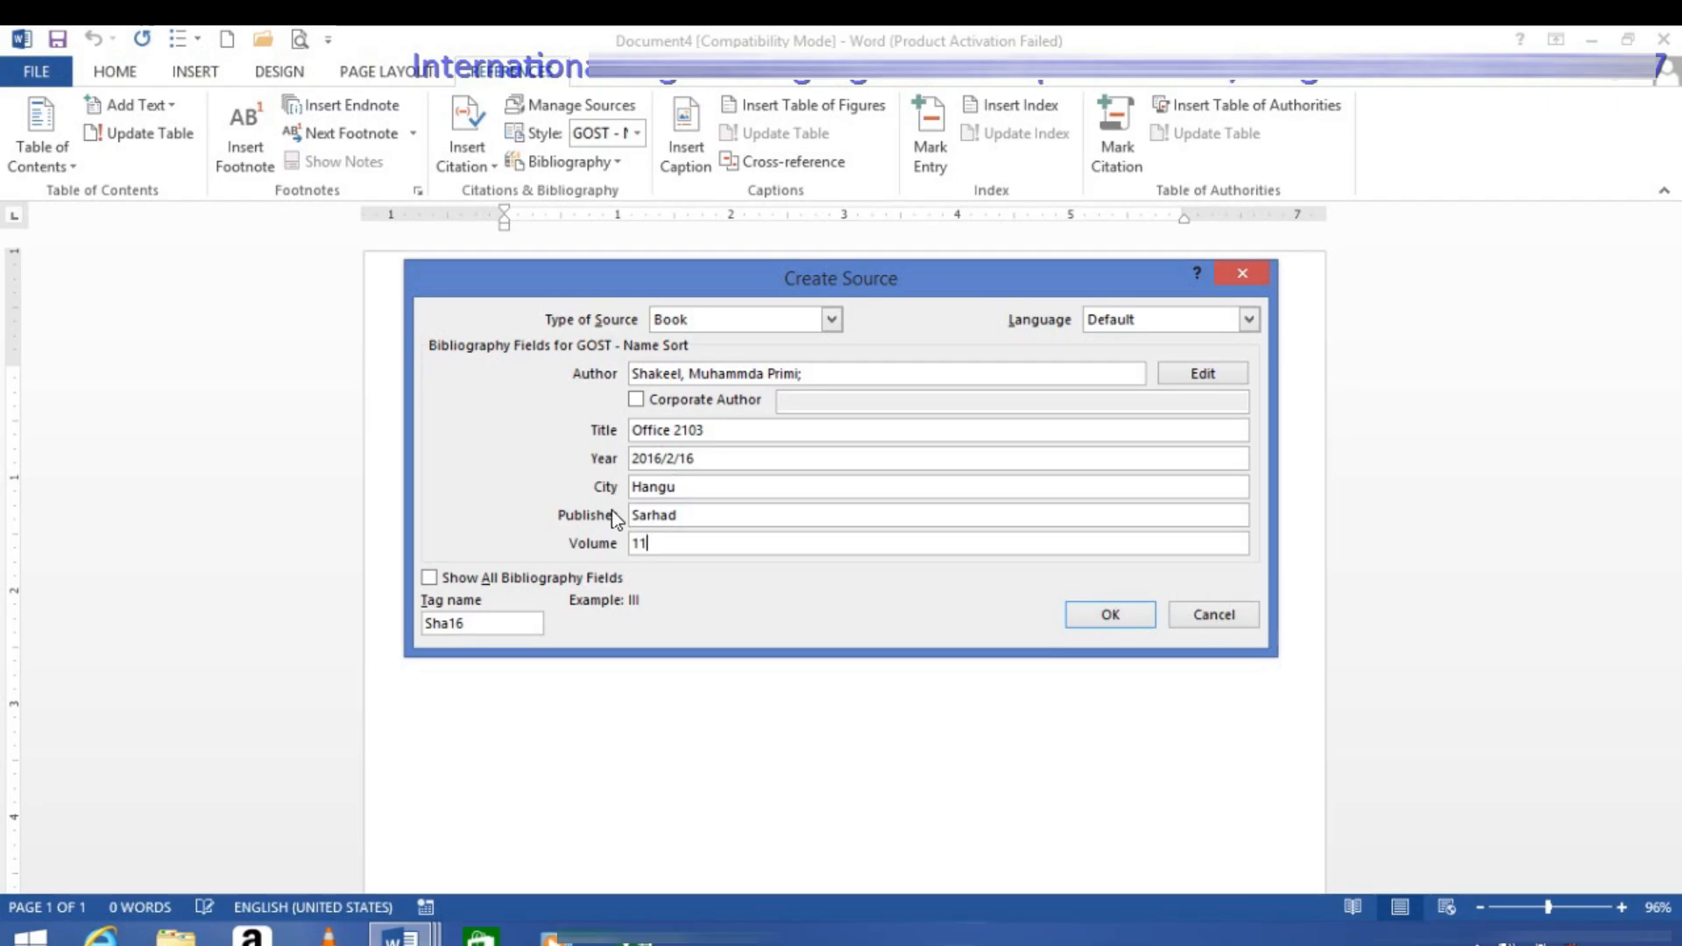
pyautogui.press('BackSpace')
pyautogui.write('2')
# Step: Show all bibliography fields for the source and set the state/province to KPK
pyautogui.click(442, 580)
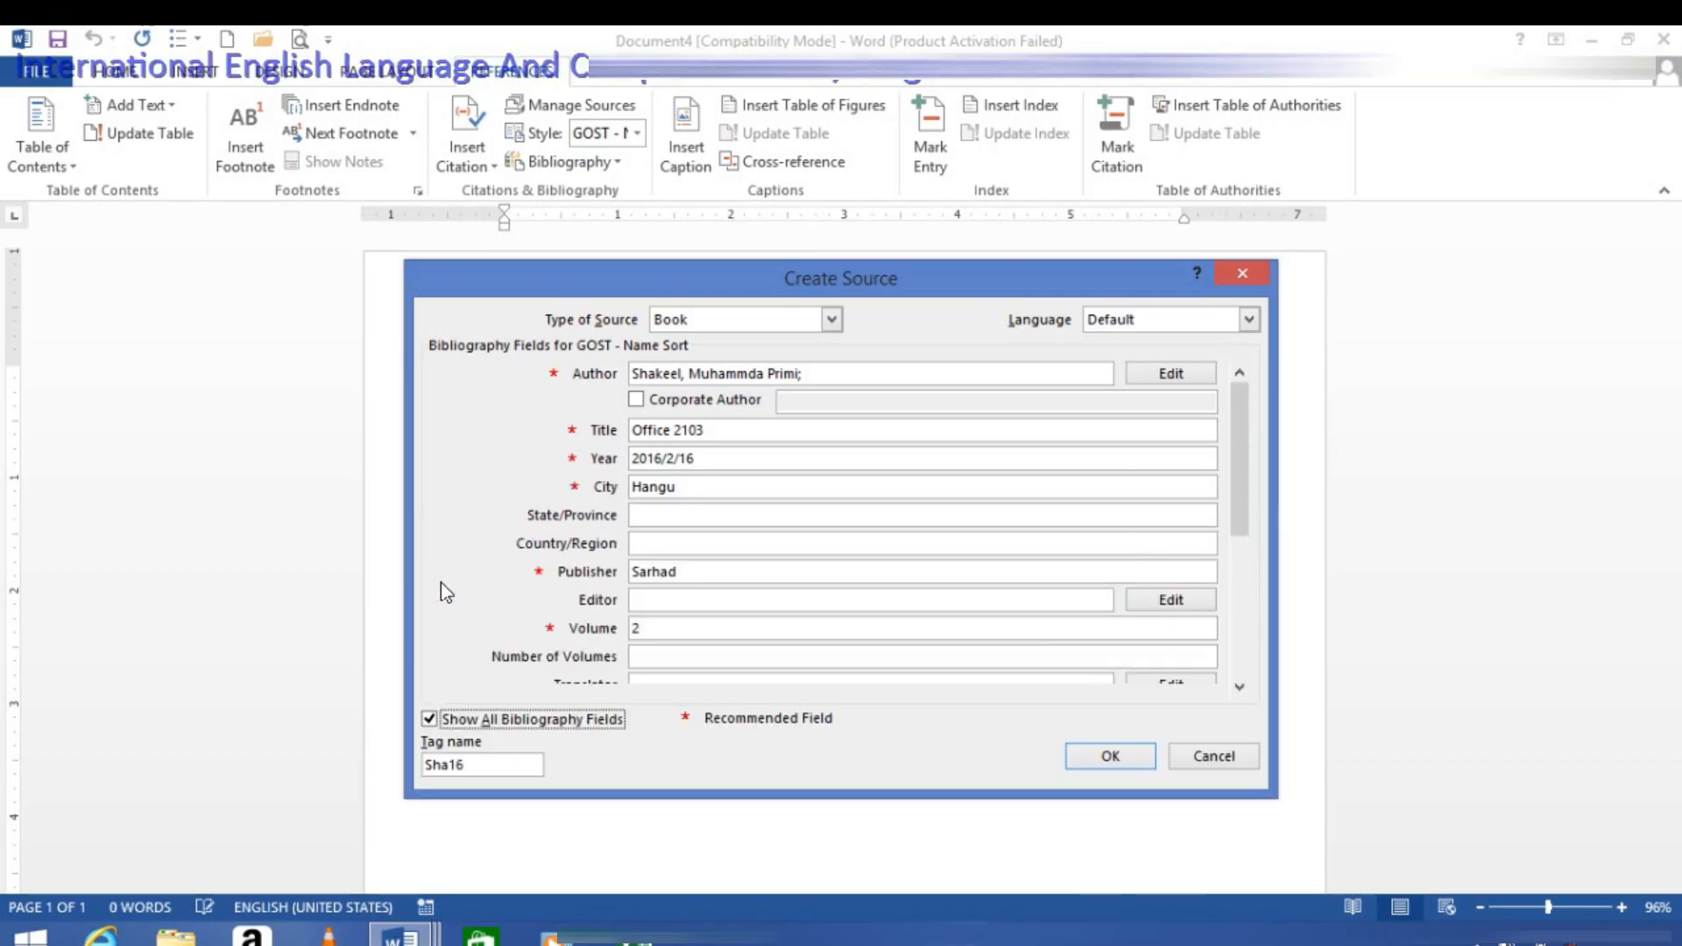
pyautogui.click(683, 517)
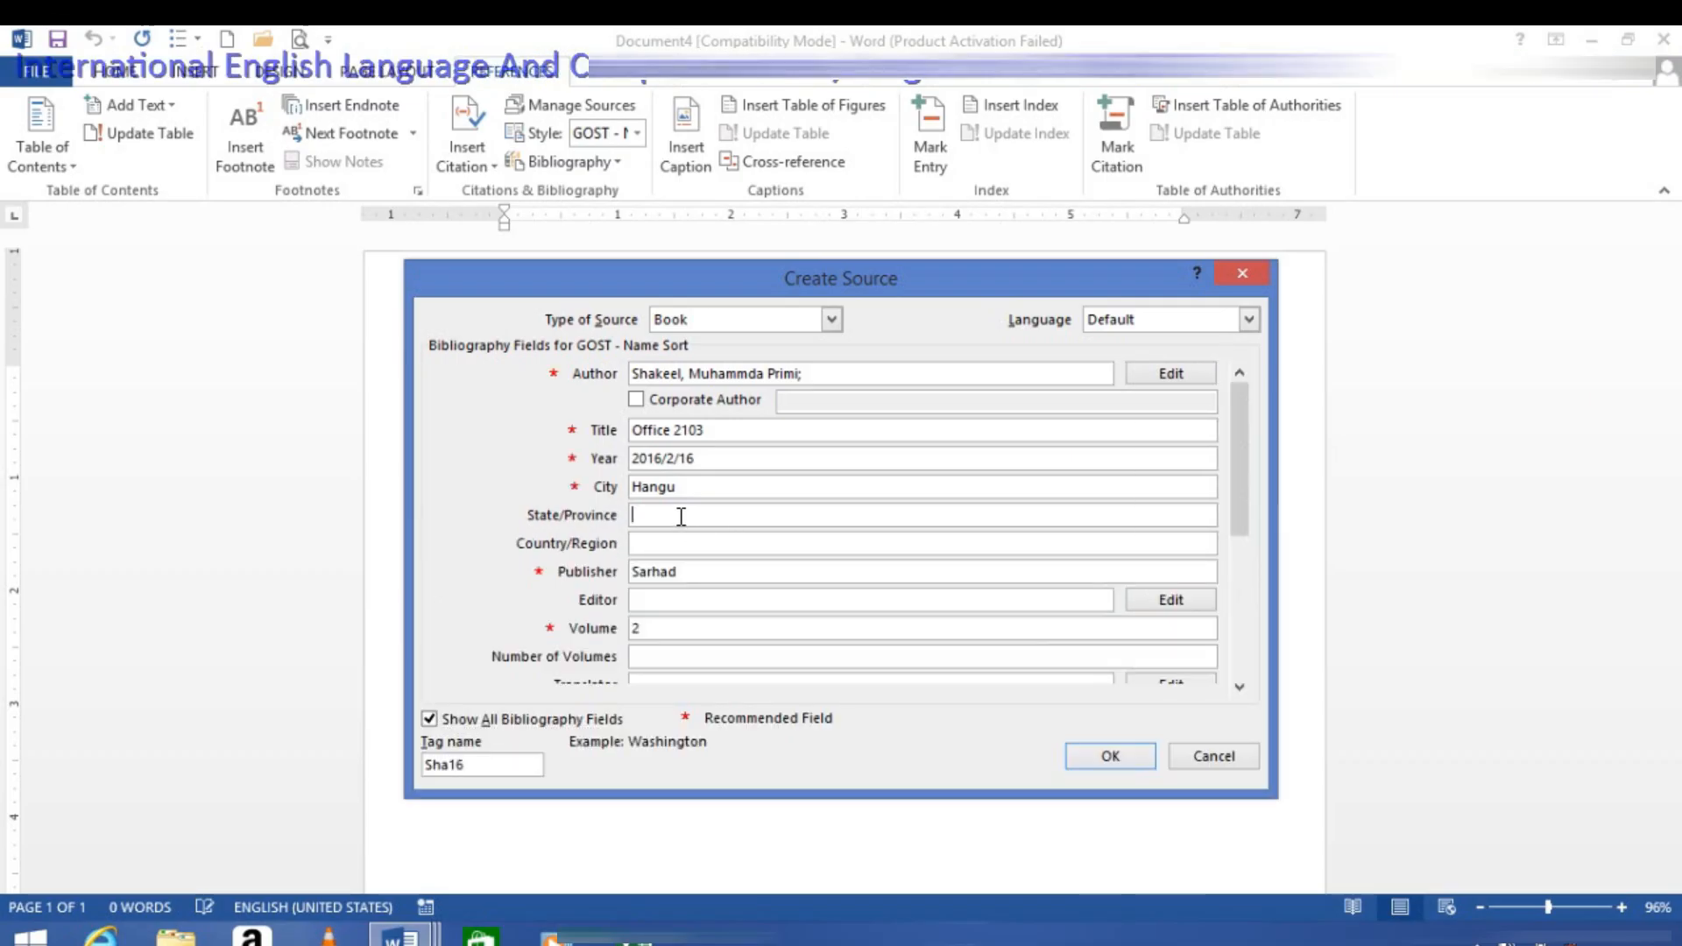
pyautogui.write('KPK')
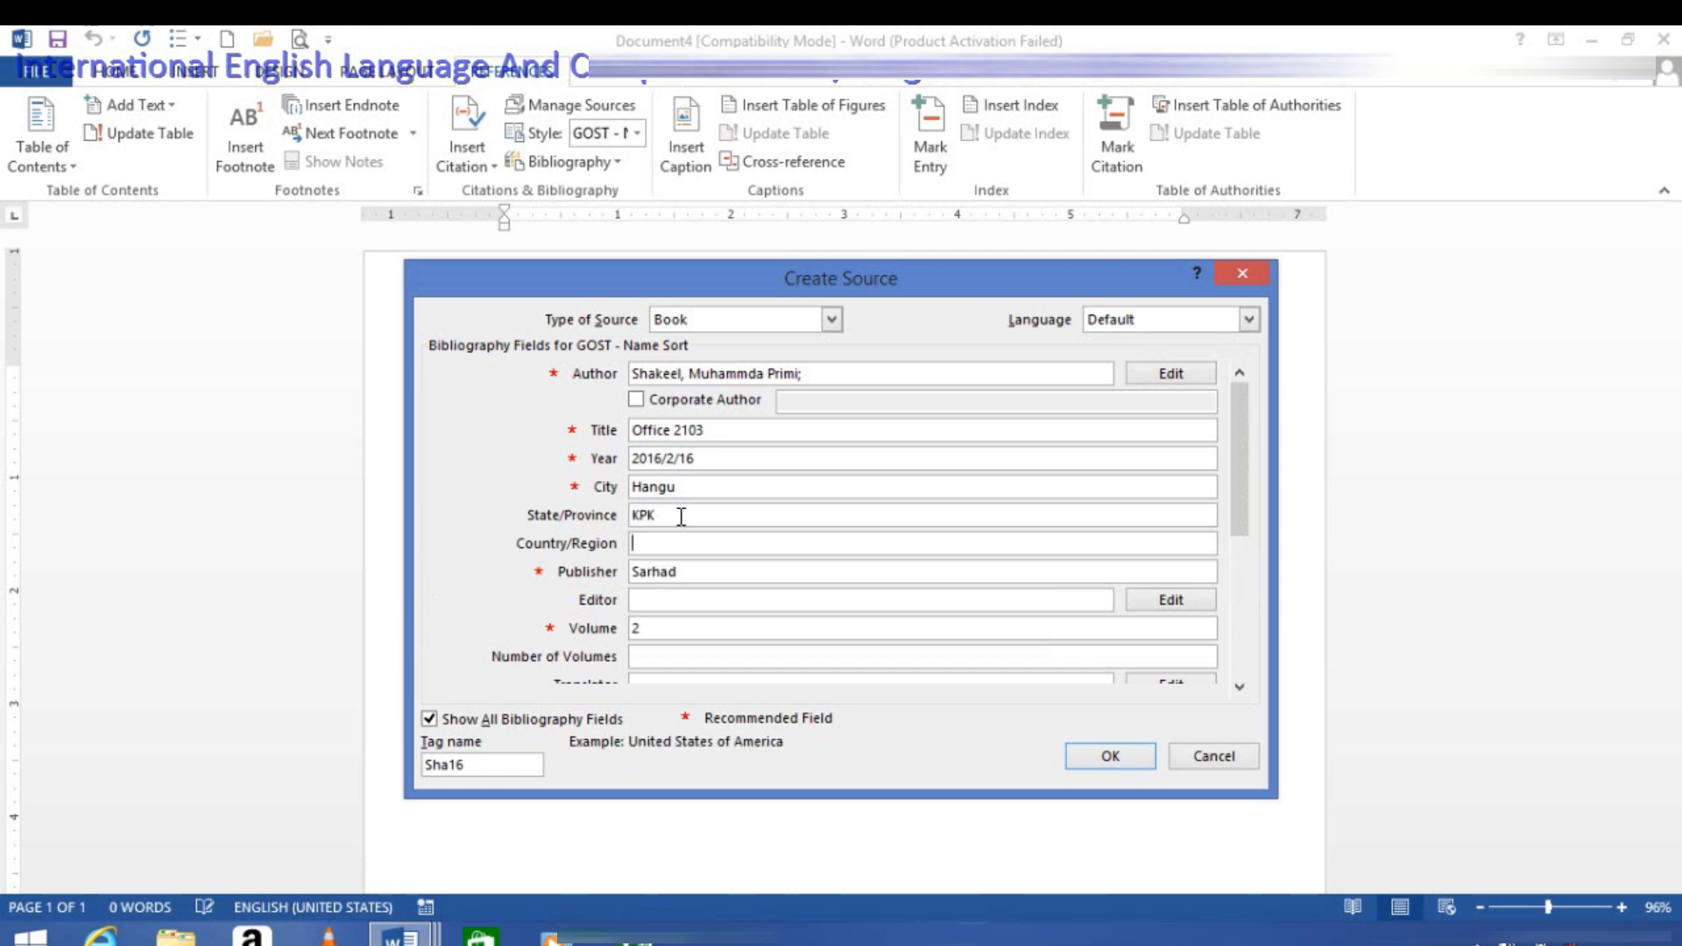
pyautogui.write('P')
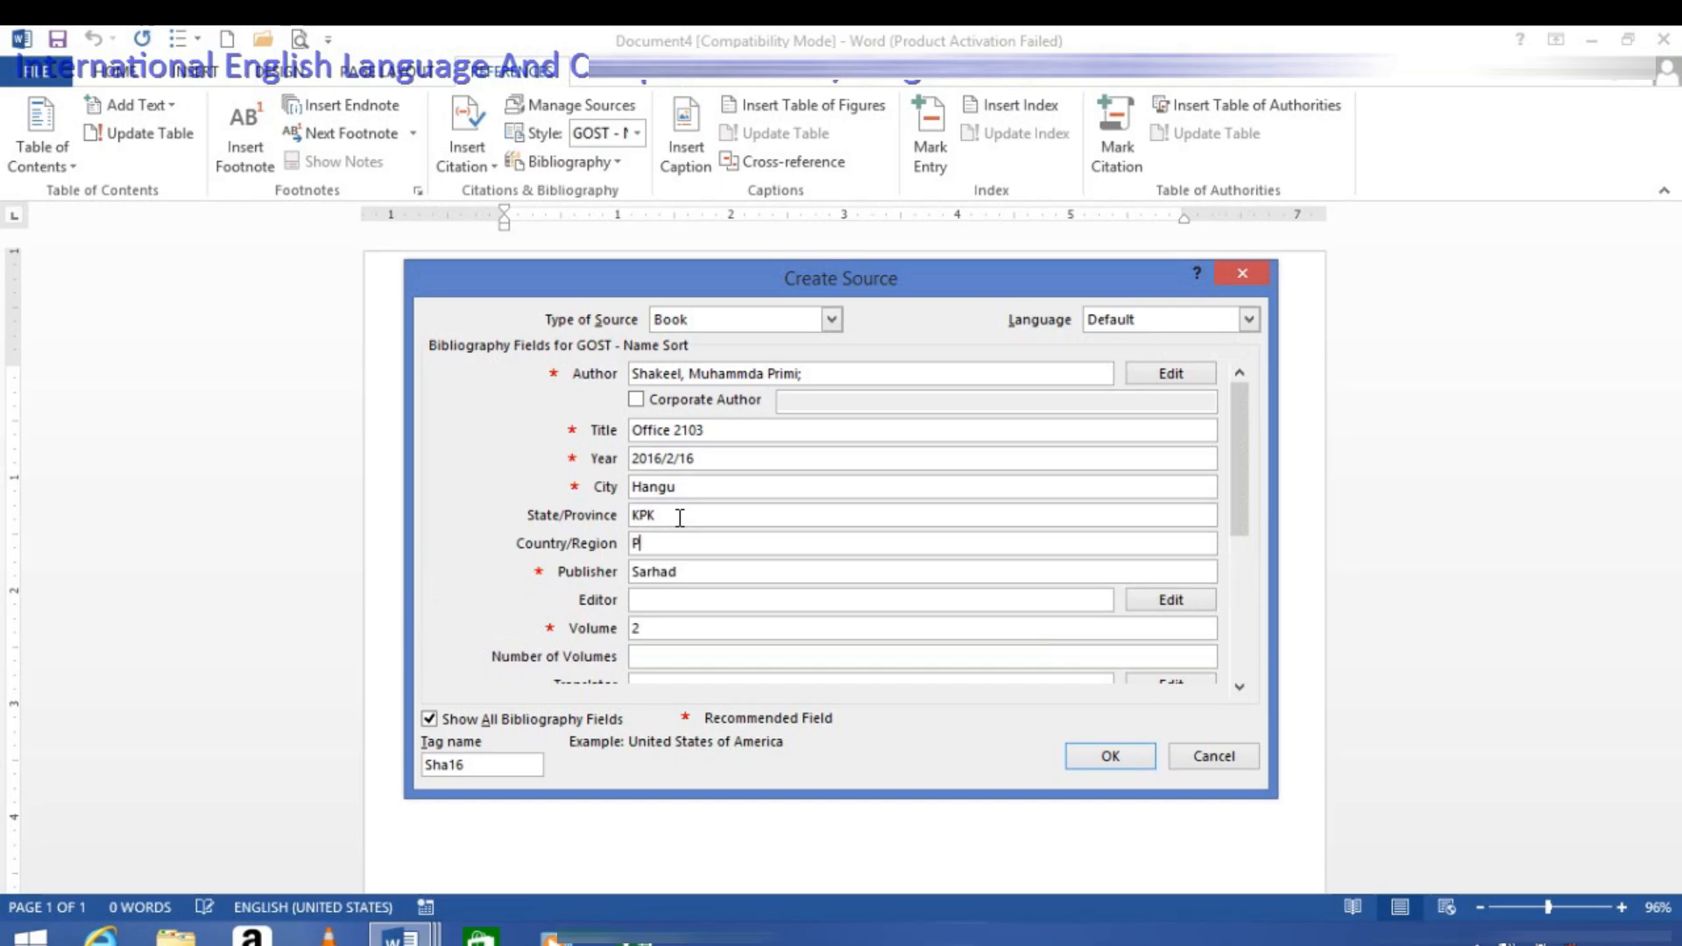
pyautogui.write('akistan')
# Step: Set the book source's country/region to Pakistan and enter the editor's name
pyautogui.press('Tab')
pyautogui.press('Tab')
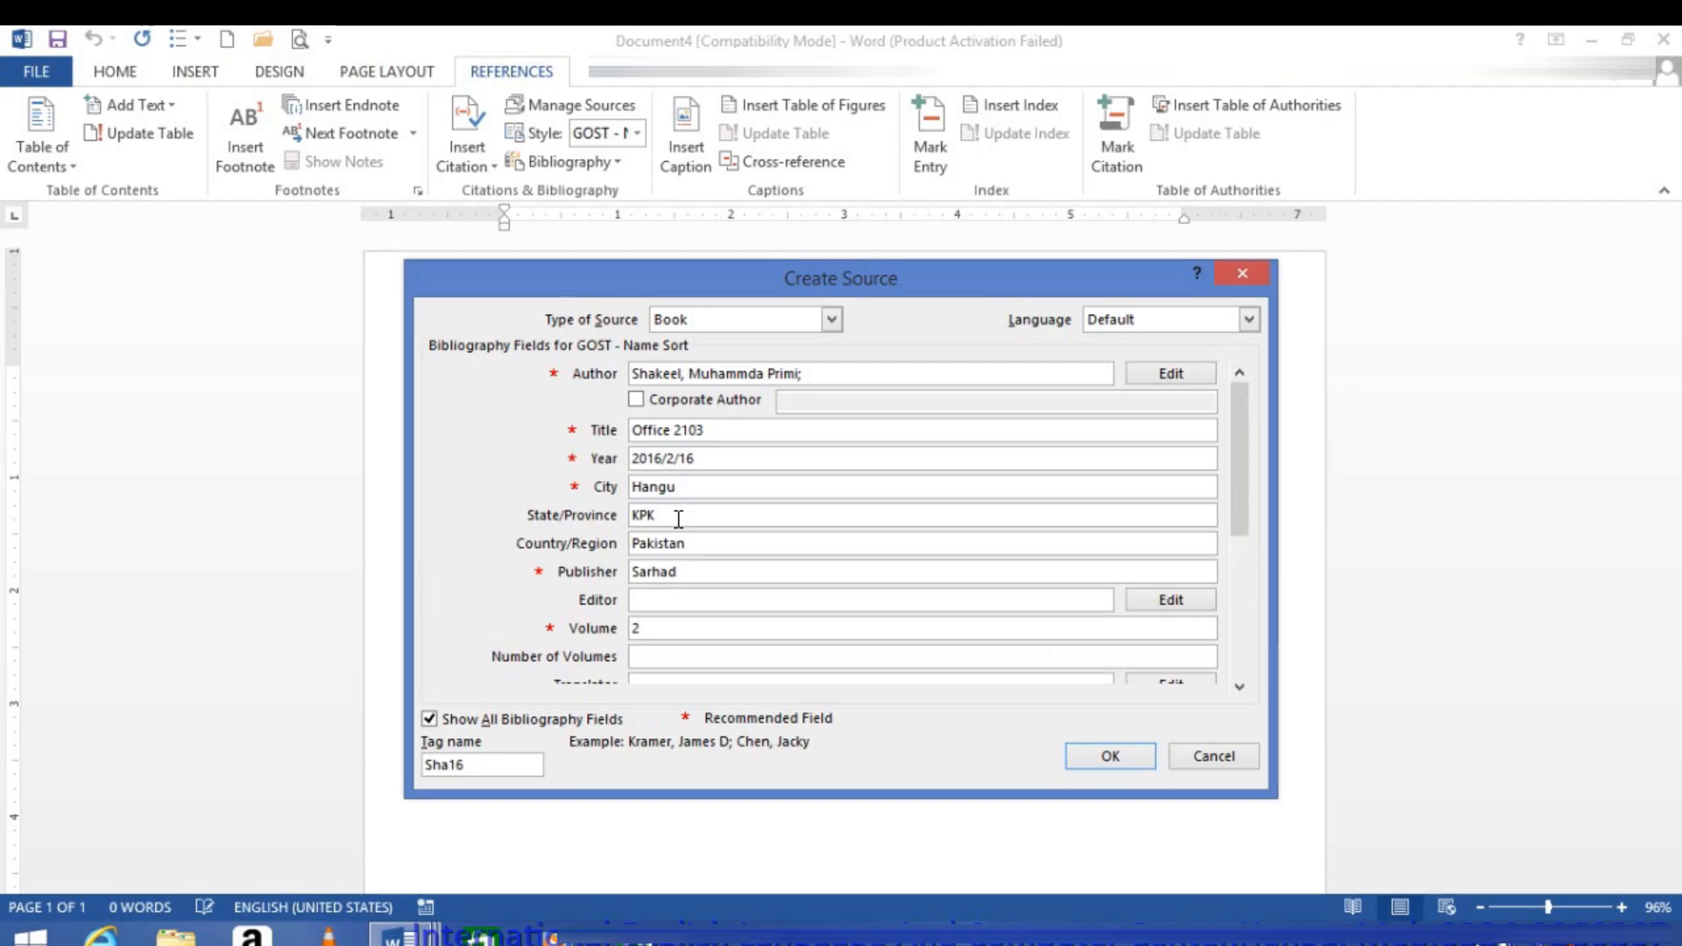
pyautogui.write('Sprimi')
pyautogui.press('Tab')
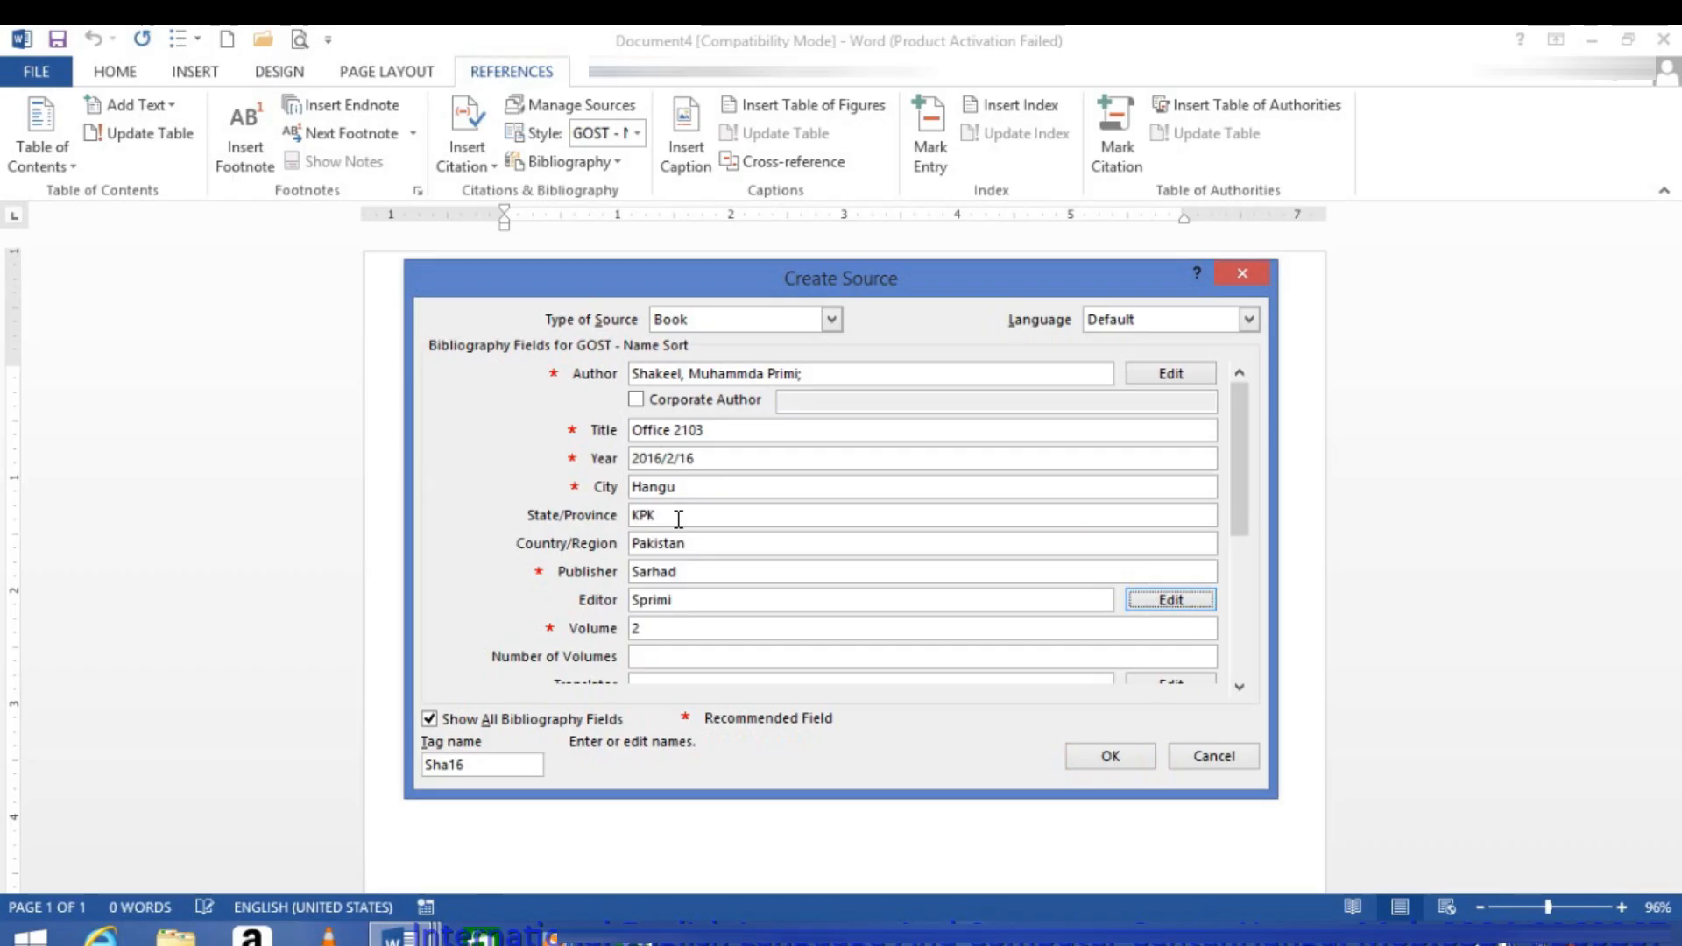
pyautogui.click(649, 657)
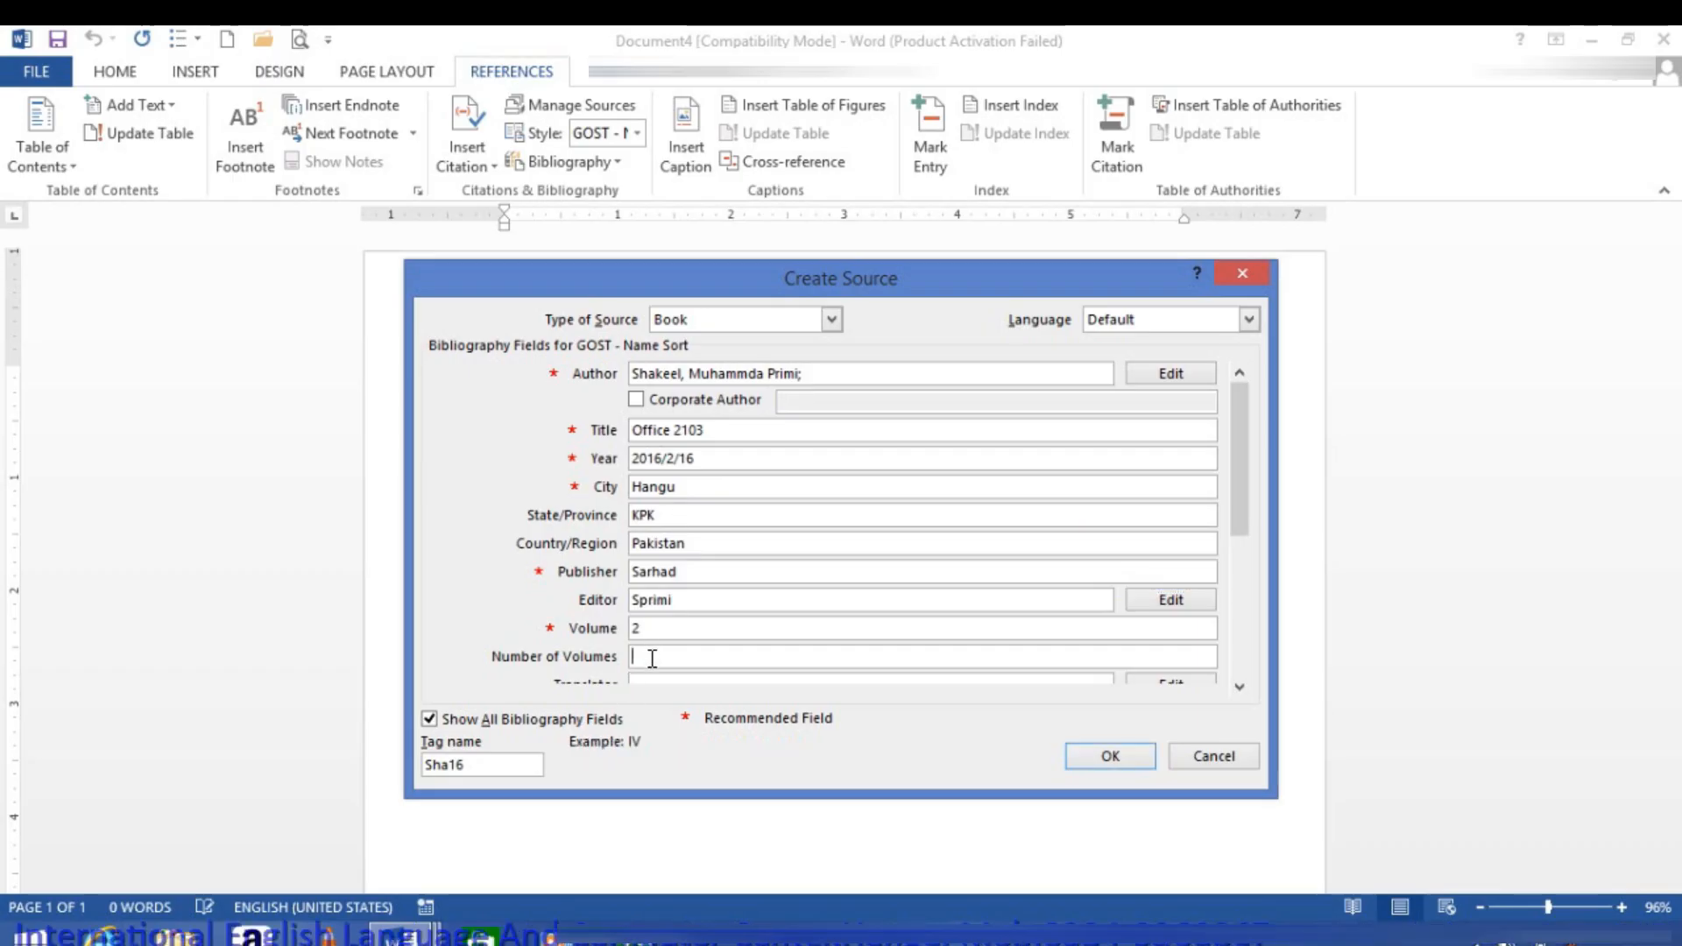
# Step: Enter the translator's name and set the source's short title to Winword
pyautogui.moveTo(1242, 525); pyautogui.dragTo(1243, 596)
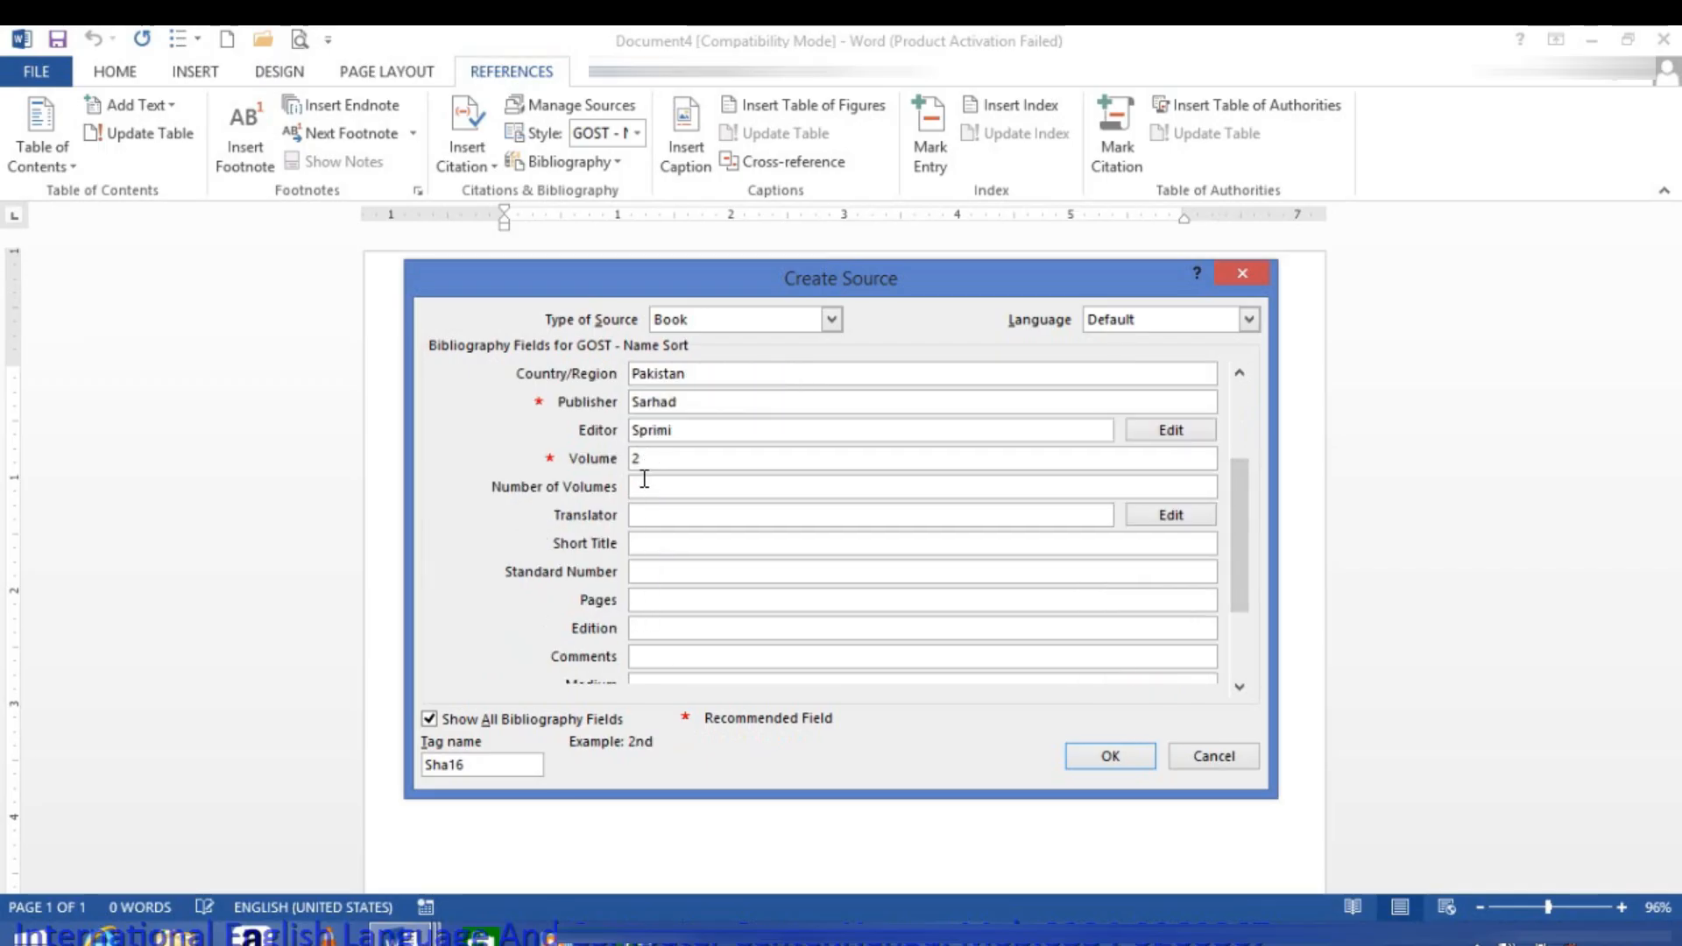
pyautogui.click(649, 520)
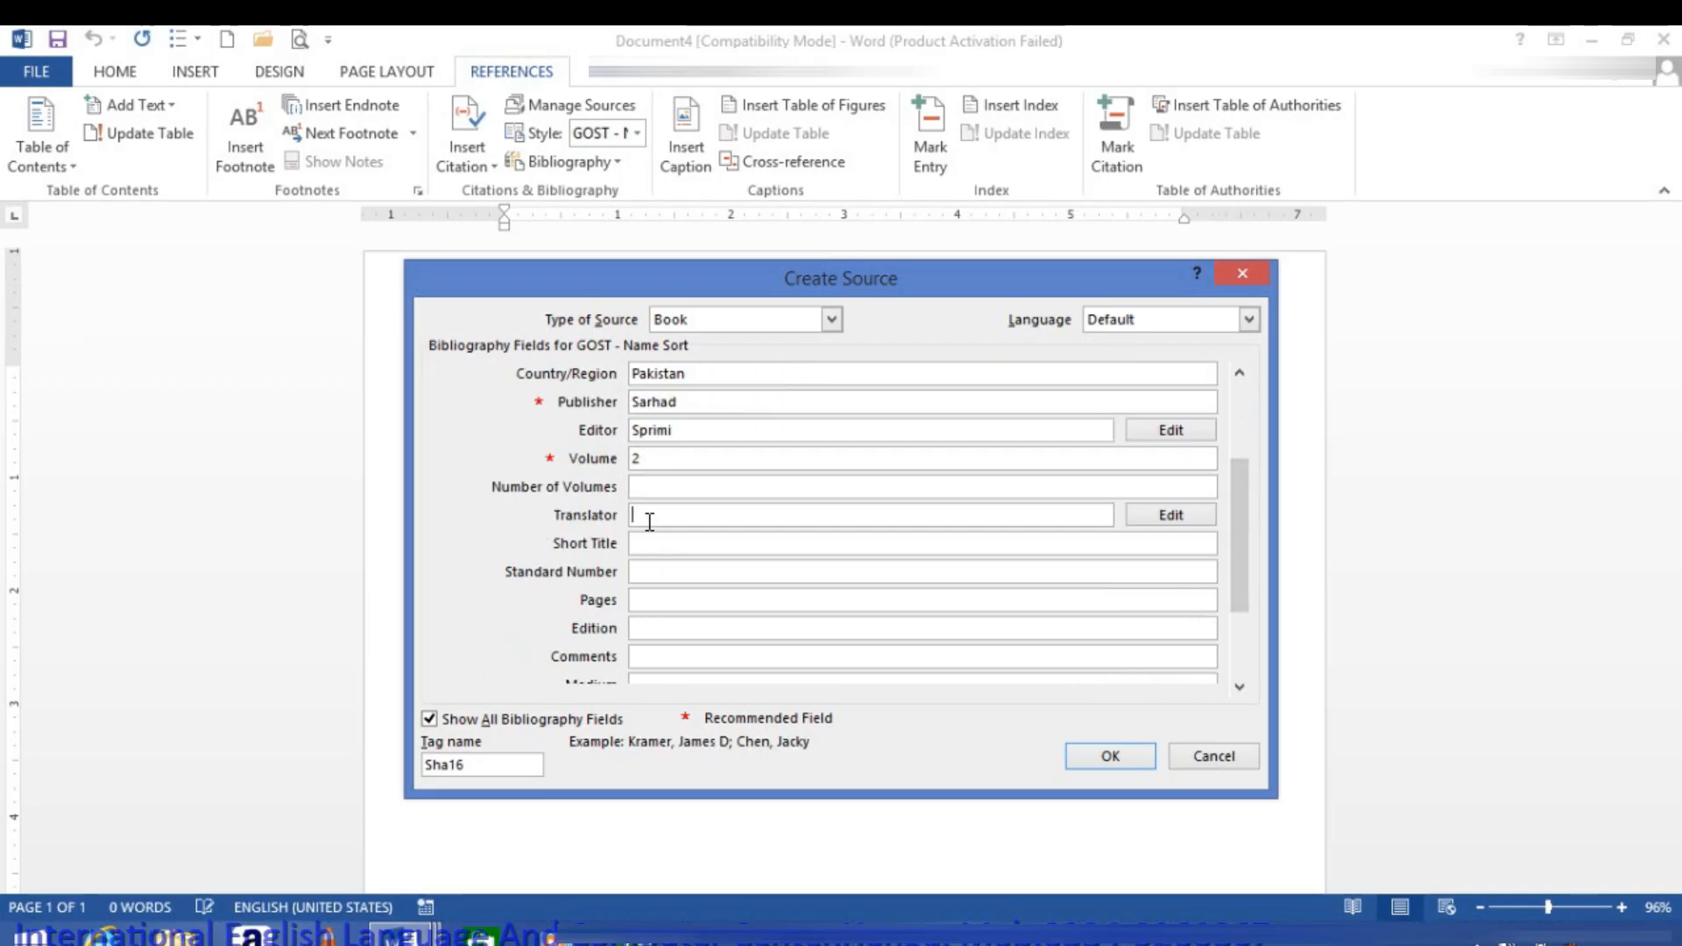
pyautogui.write('Za')
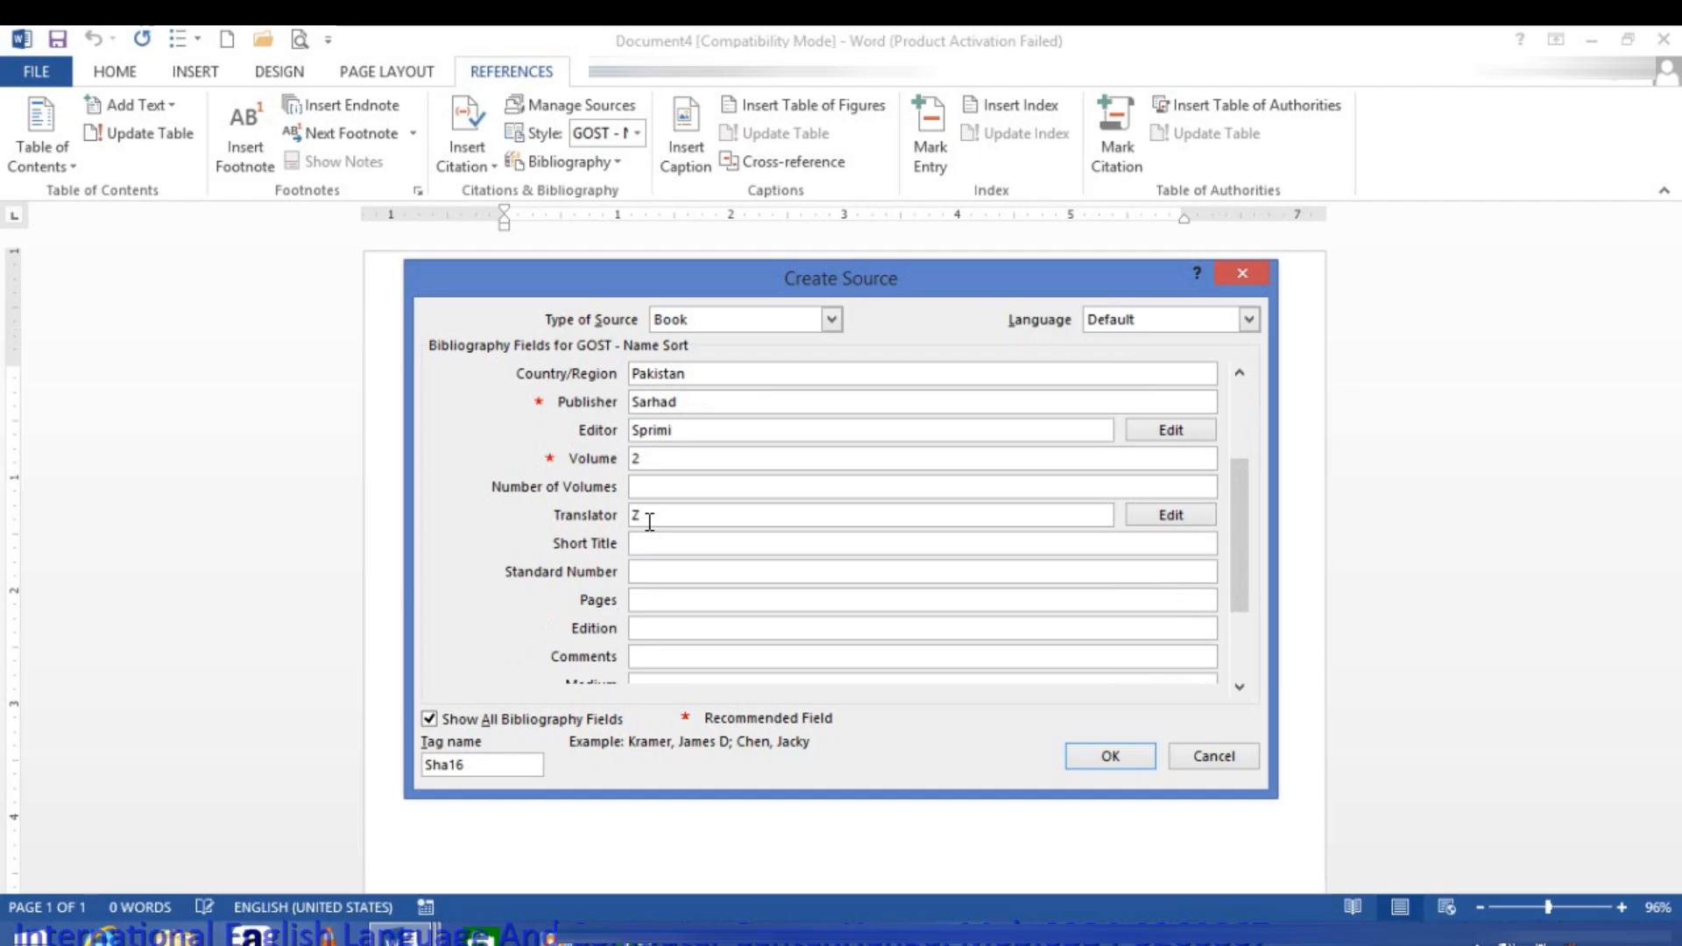
pyautogui.write('man')
pyautogui.press('Tab')
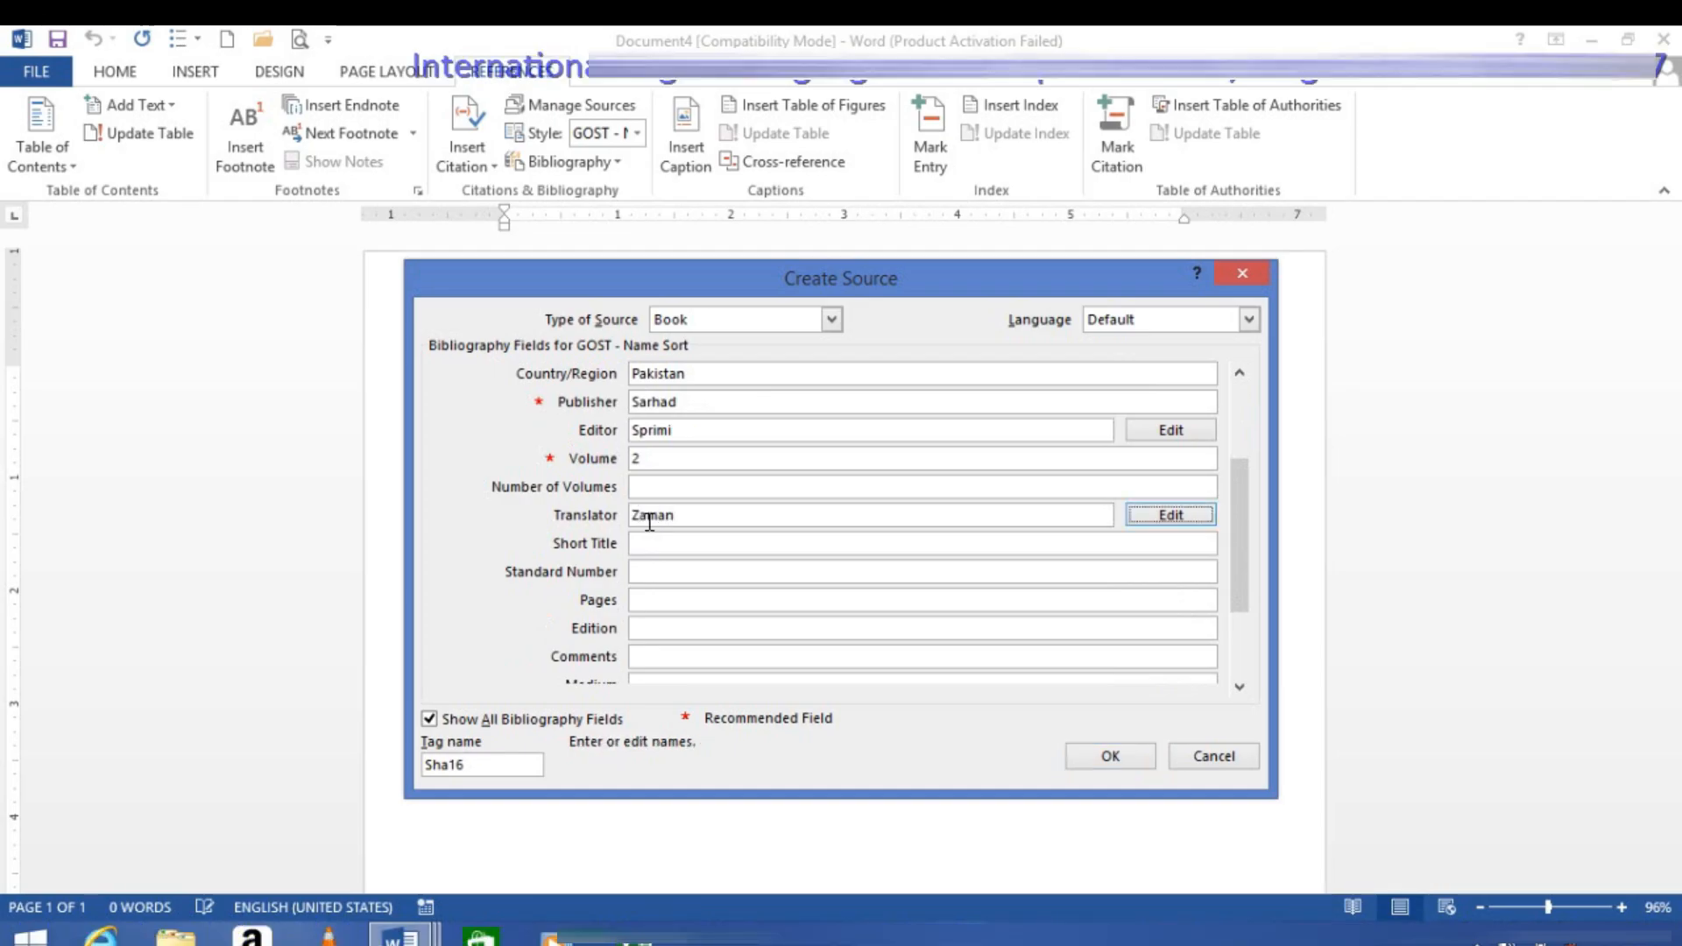
pyautogui.click(712, 539)
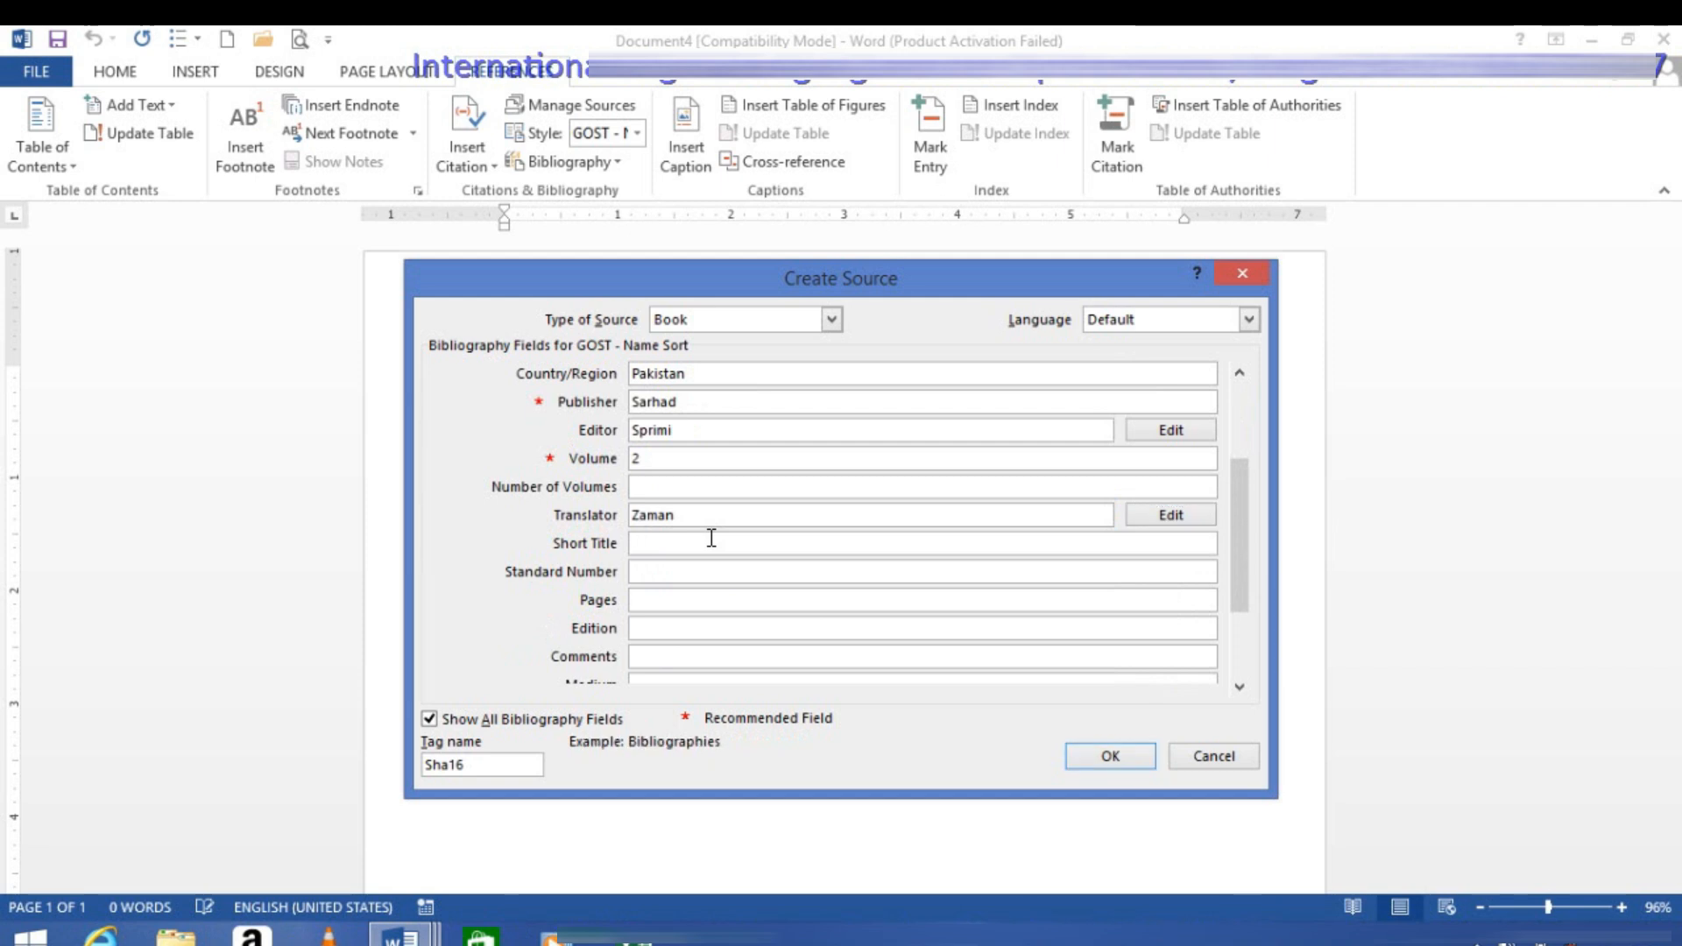
pyautogui.write('Winword')
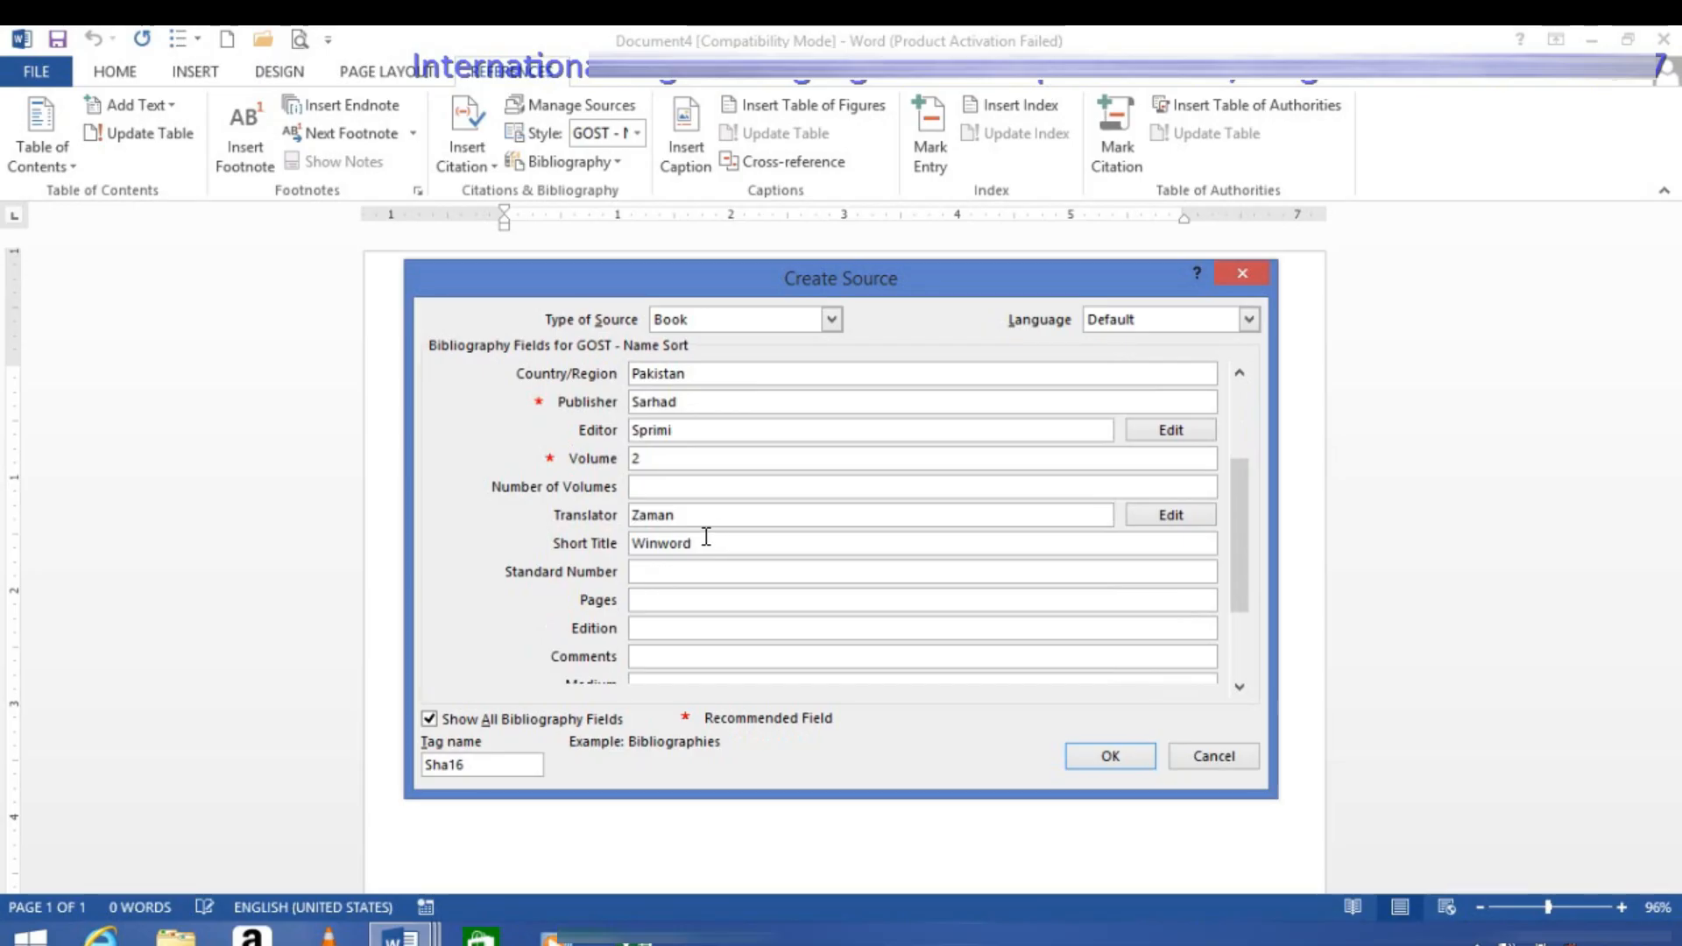
# Step: Set the source's standard number to 250000 and its pages to 80
pyautogui.click(672, 573)
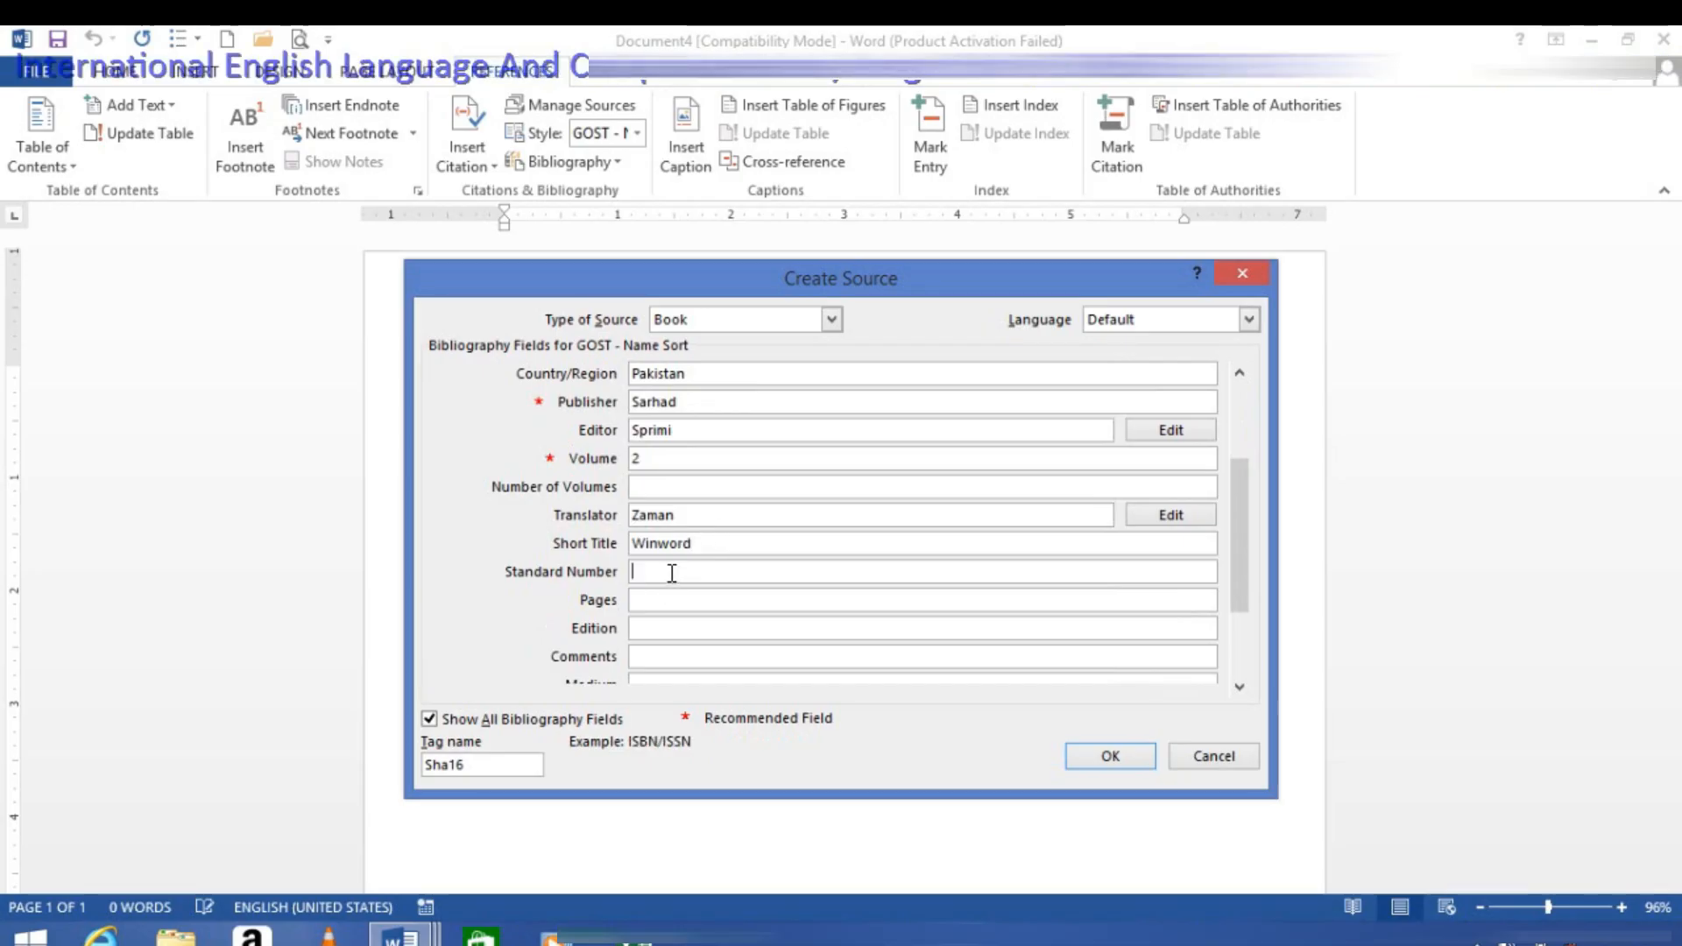
pyautogui.write('250000')
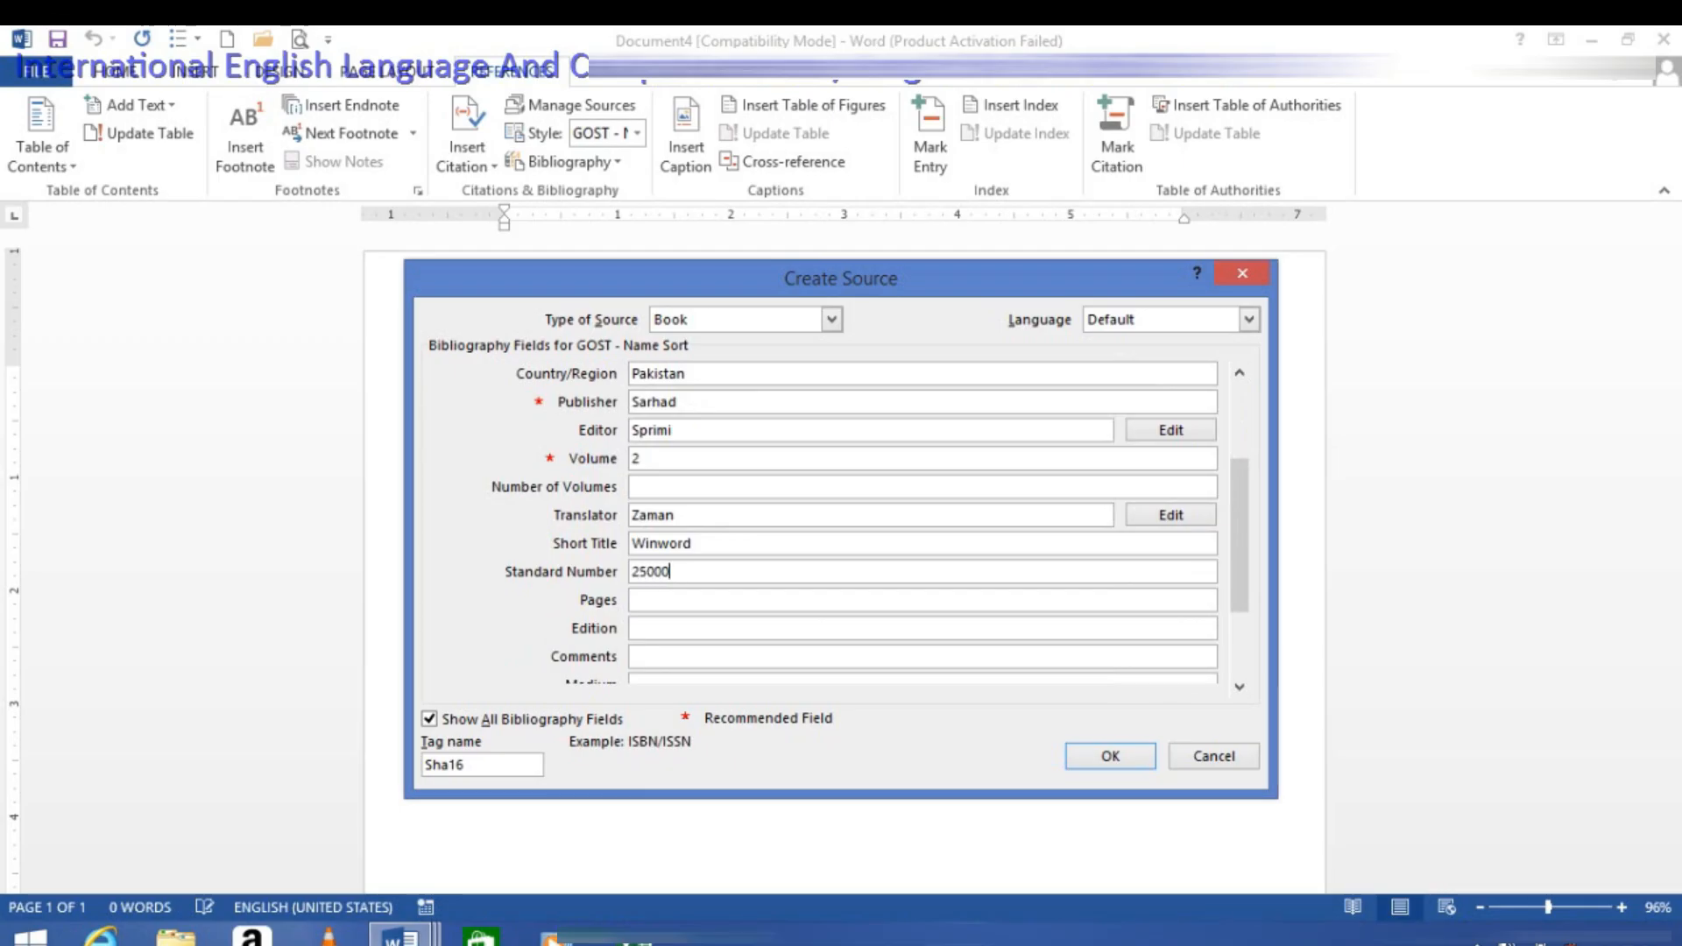
pyautogui.click(644, 596)
pyautogui.write('80')
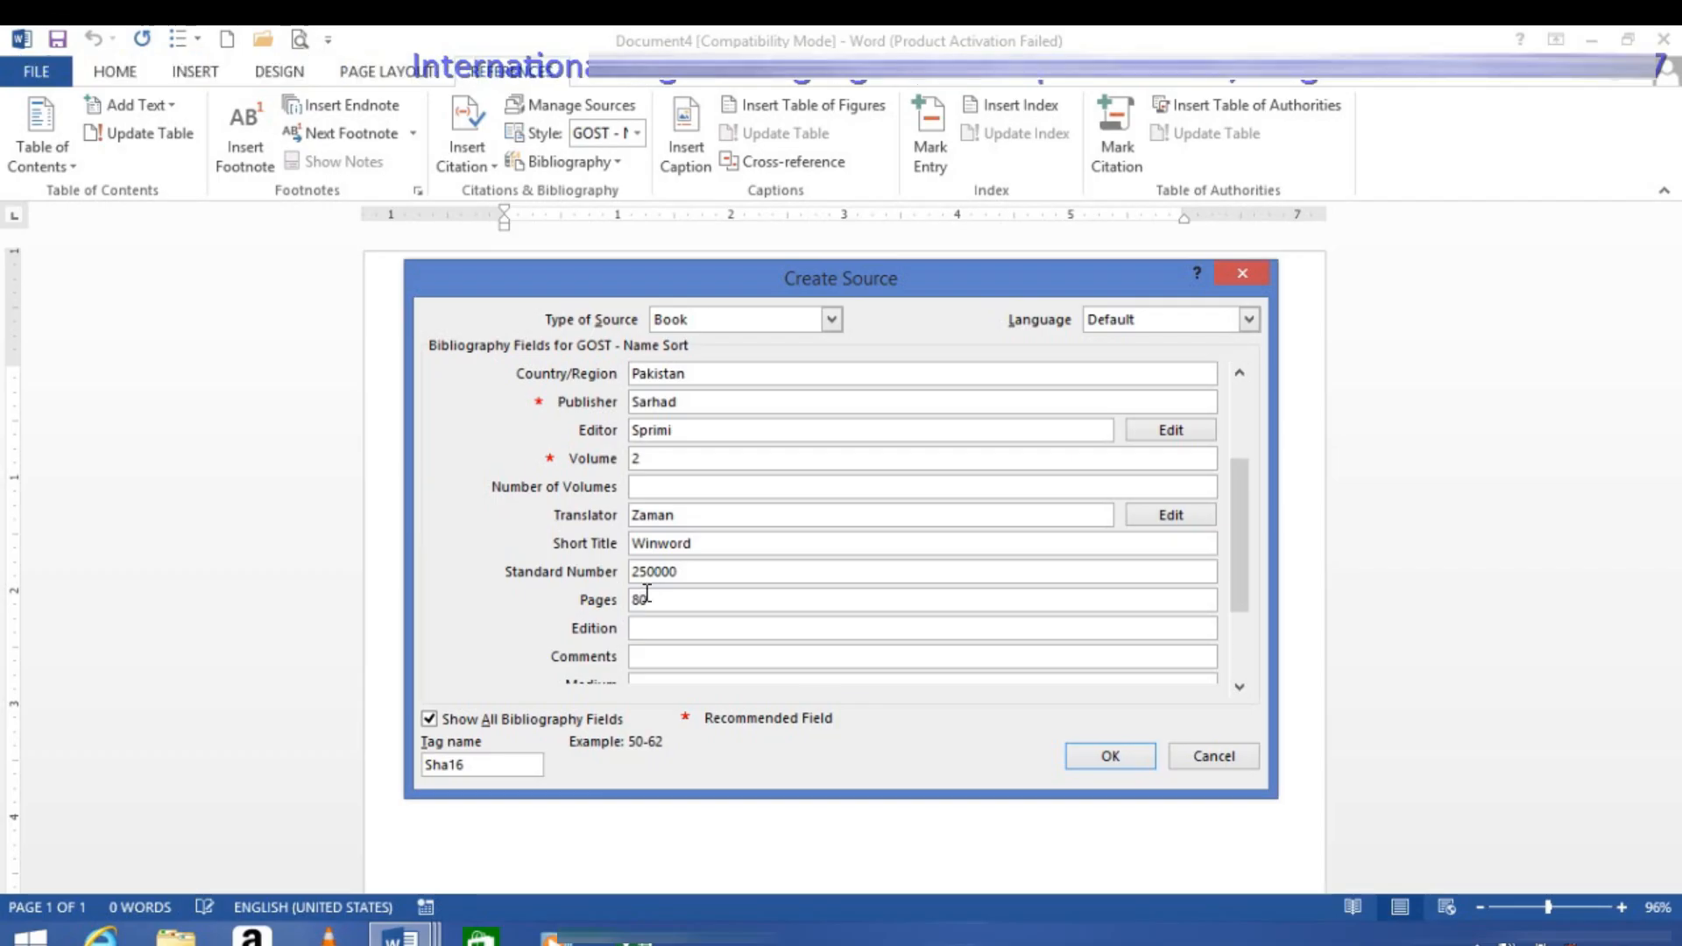
pyautogui.click(659, 628)
# Step: Enter the source comment "this book for all those who wants to learn proper computer" and accept the new source
pyautogui.moveTo(1234, 566); pyautogui.dragTo(1244, 658)
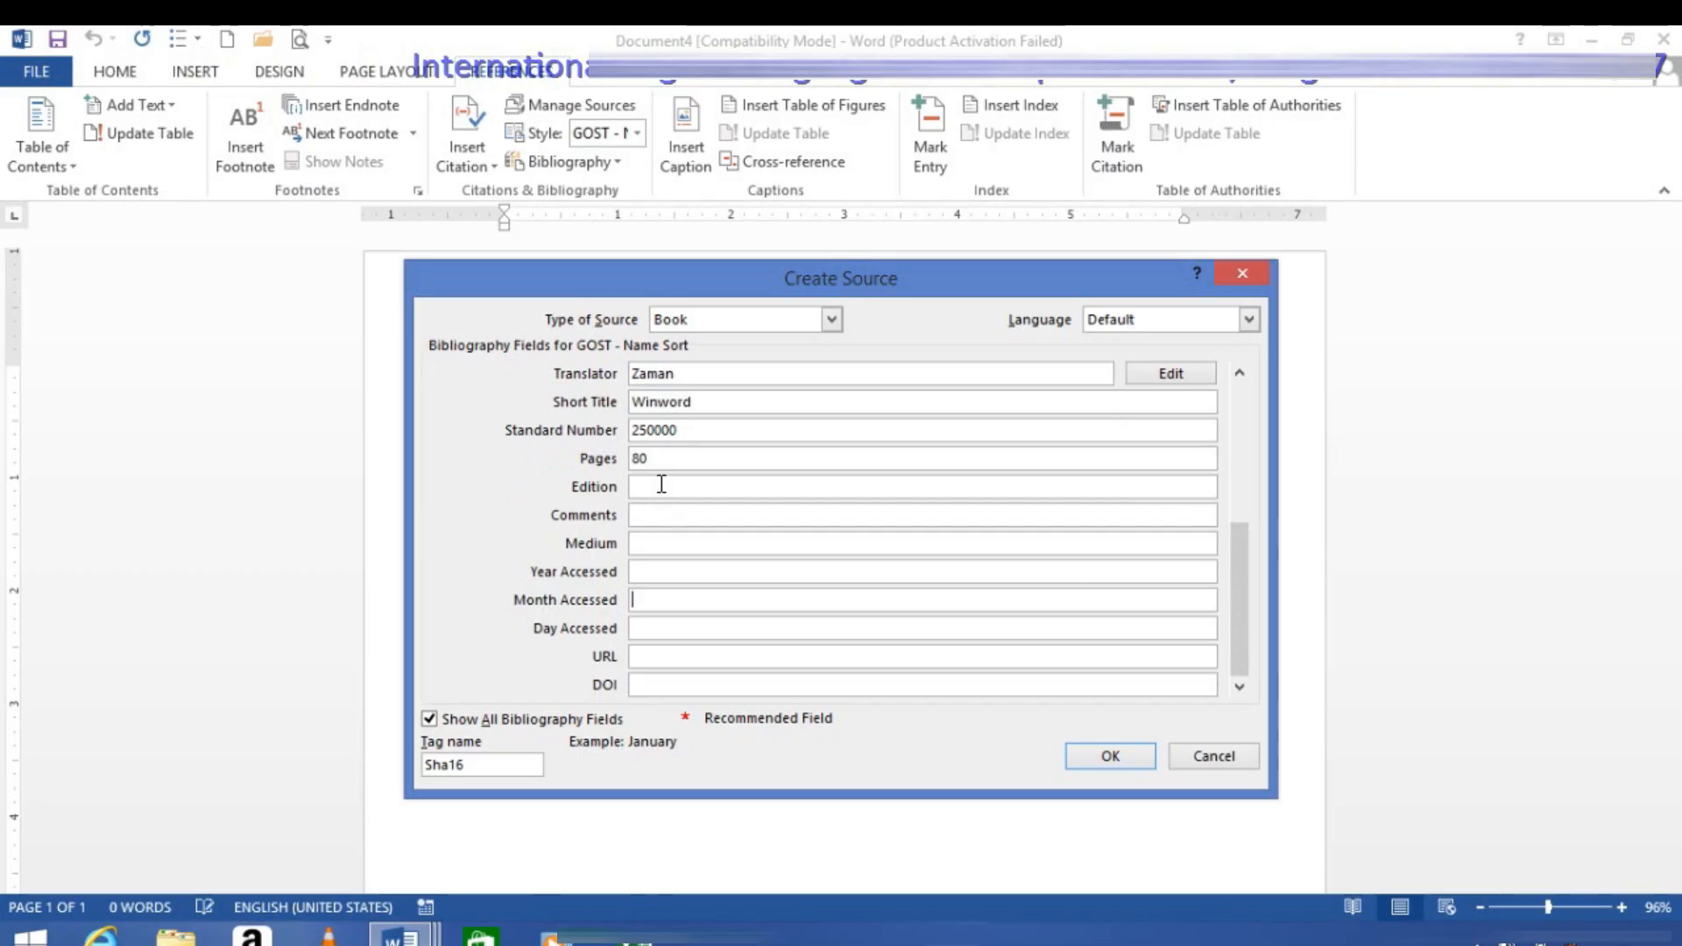
pyautogui.click(653, 515)
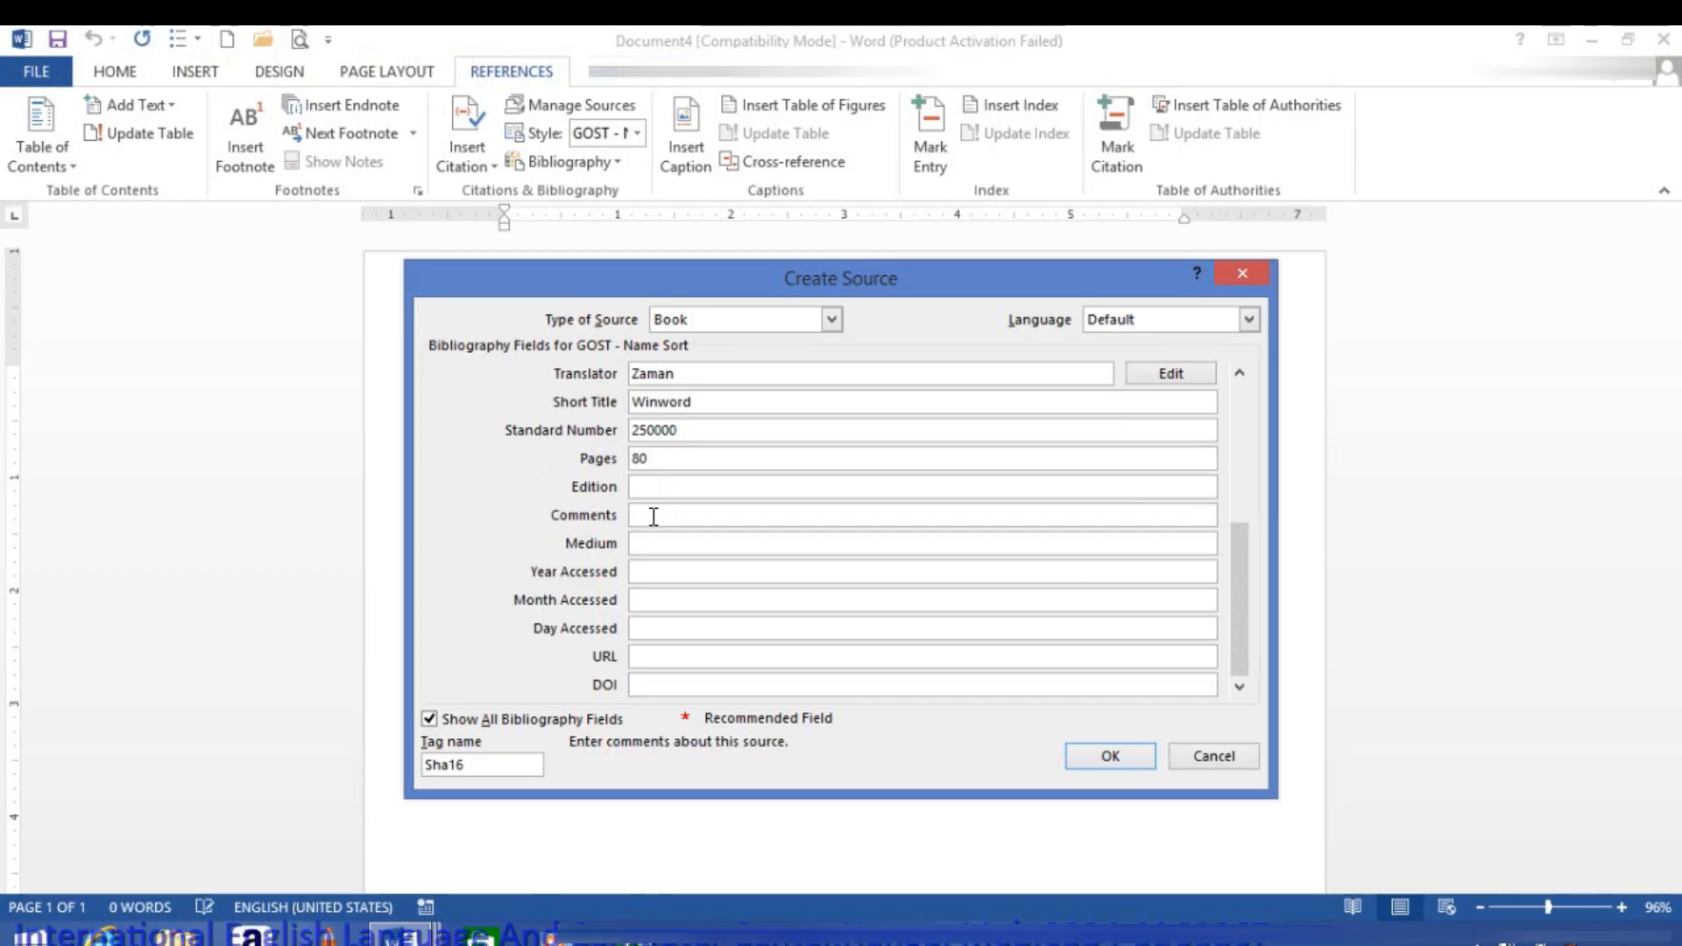
pyautogui.write('this ')
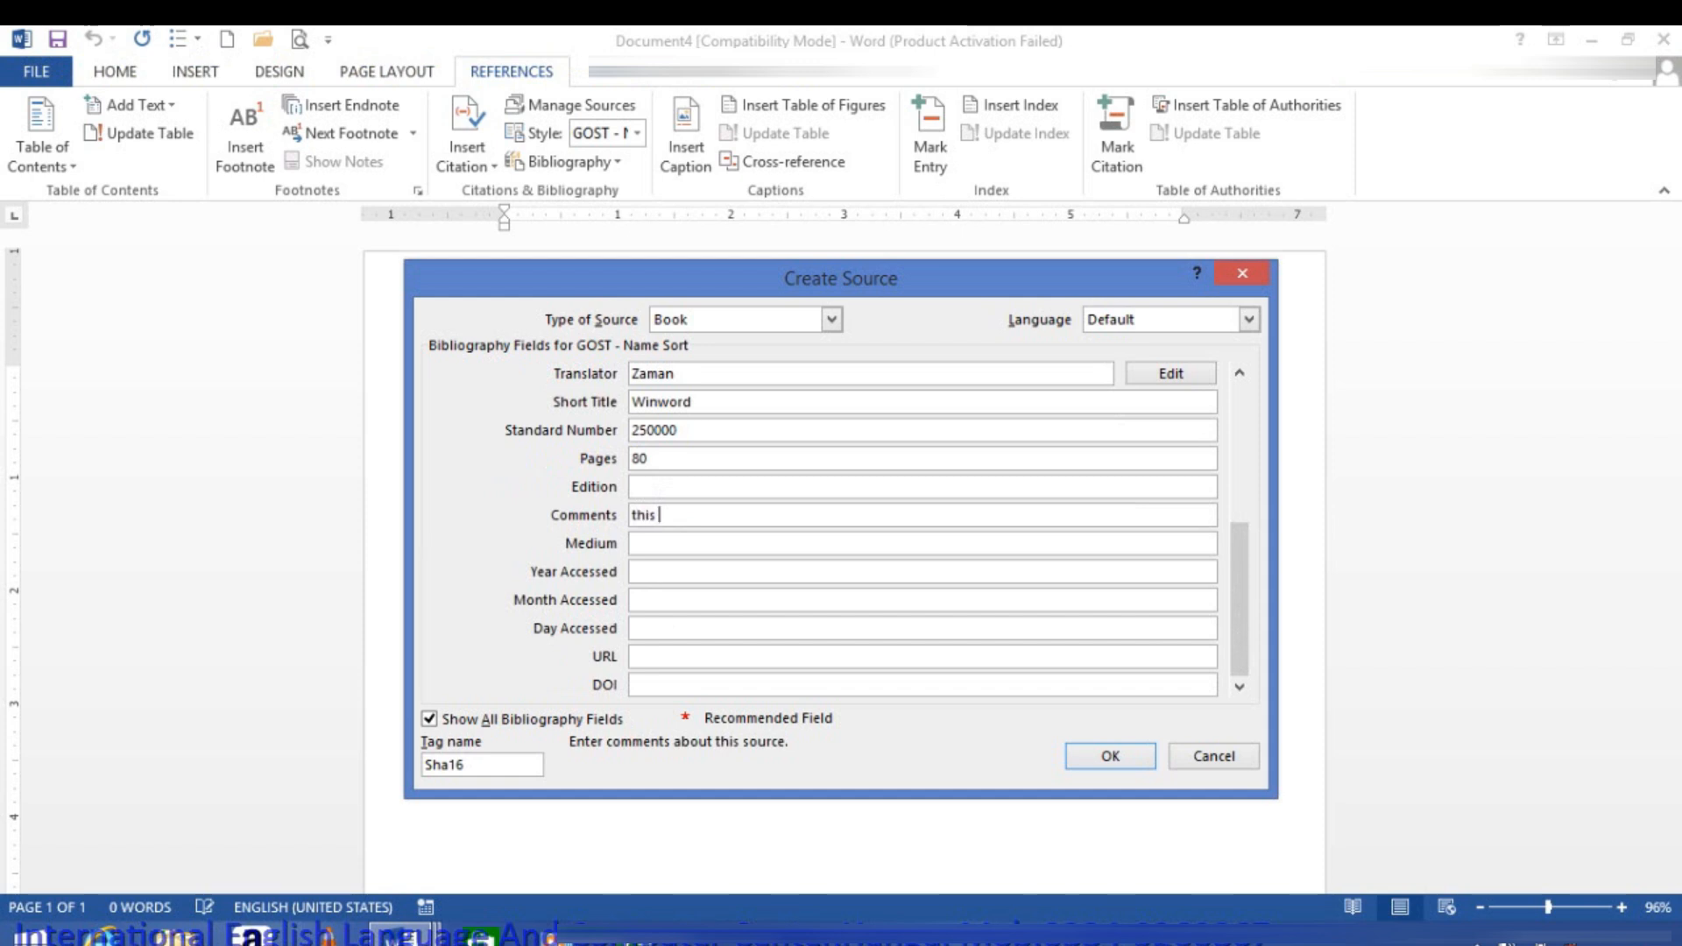
pyautogui.write('book for all')
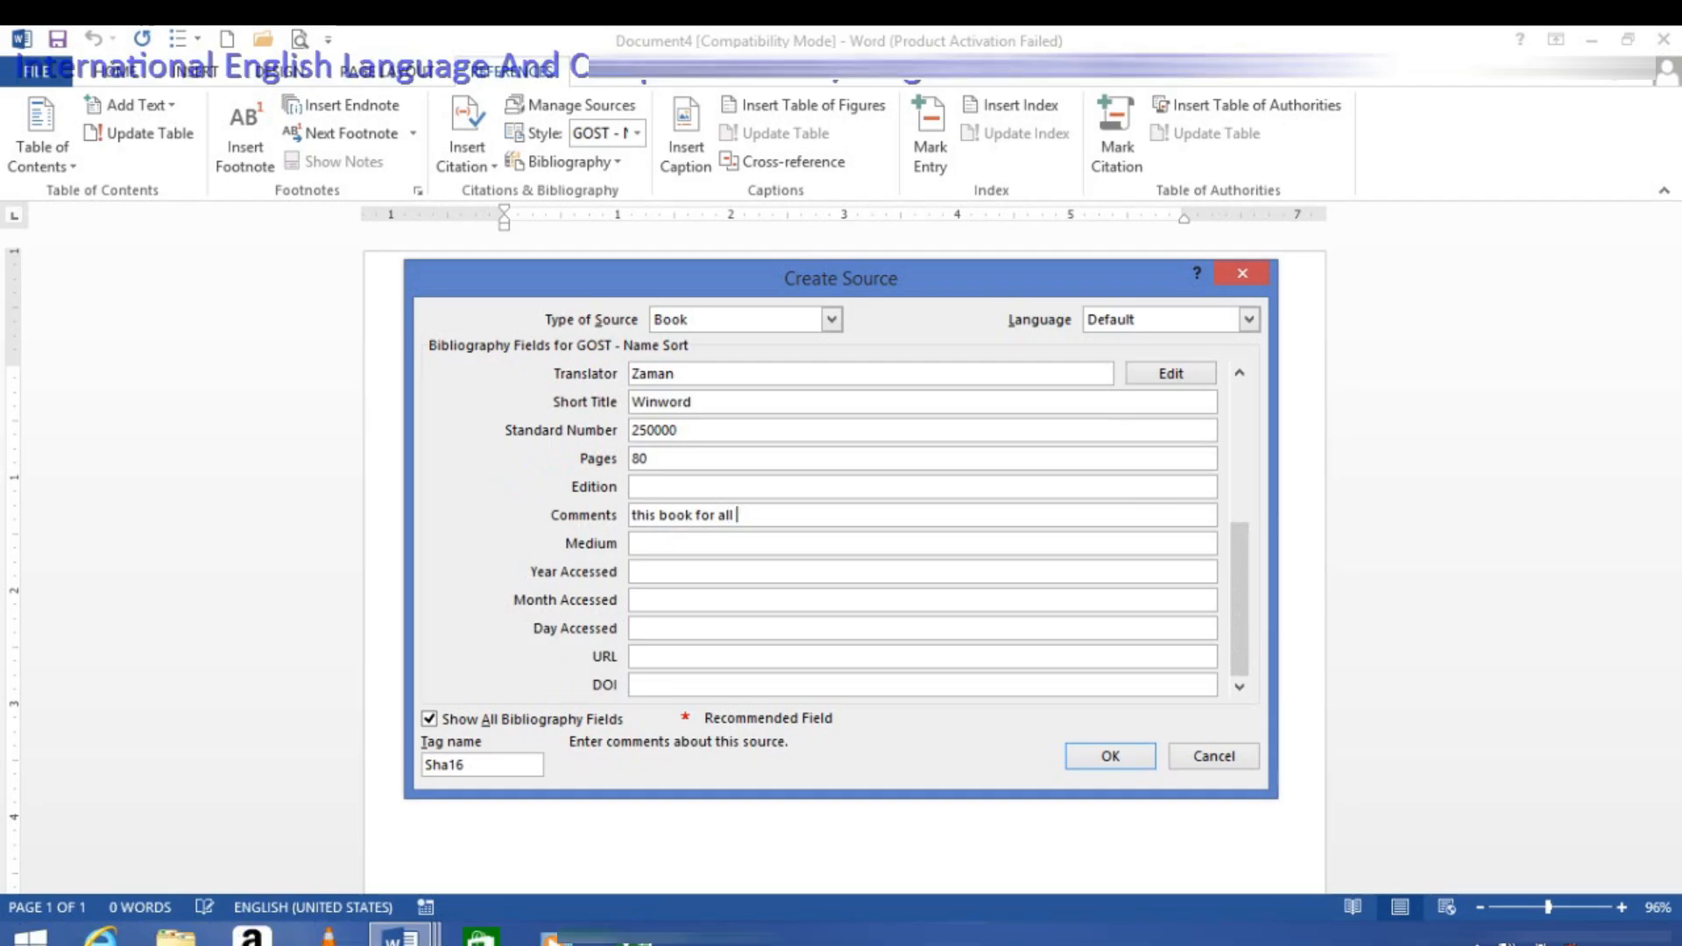
pyautogui.write(' those who wants to learn proper')
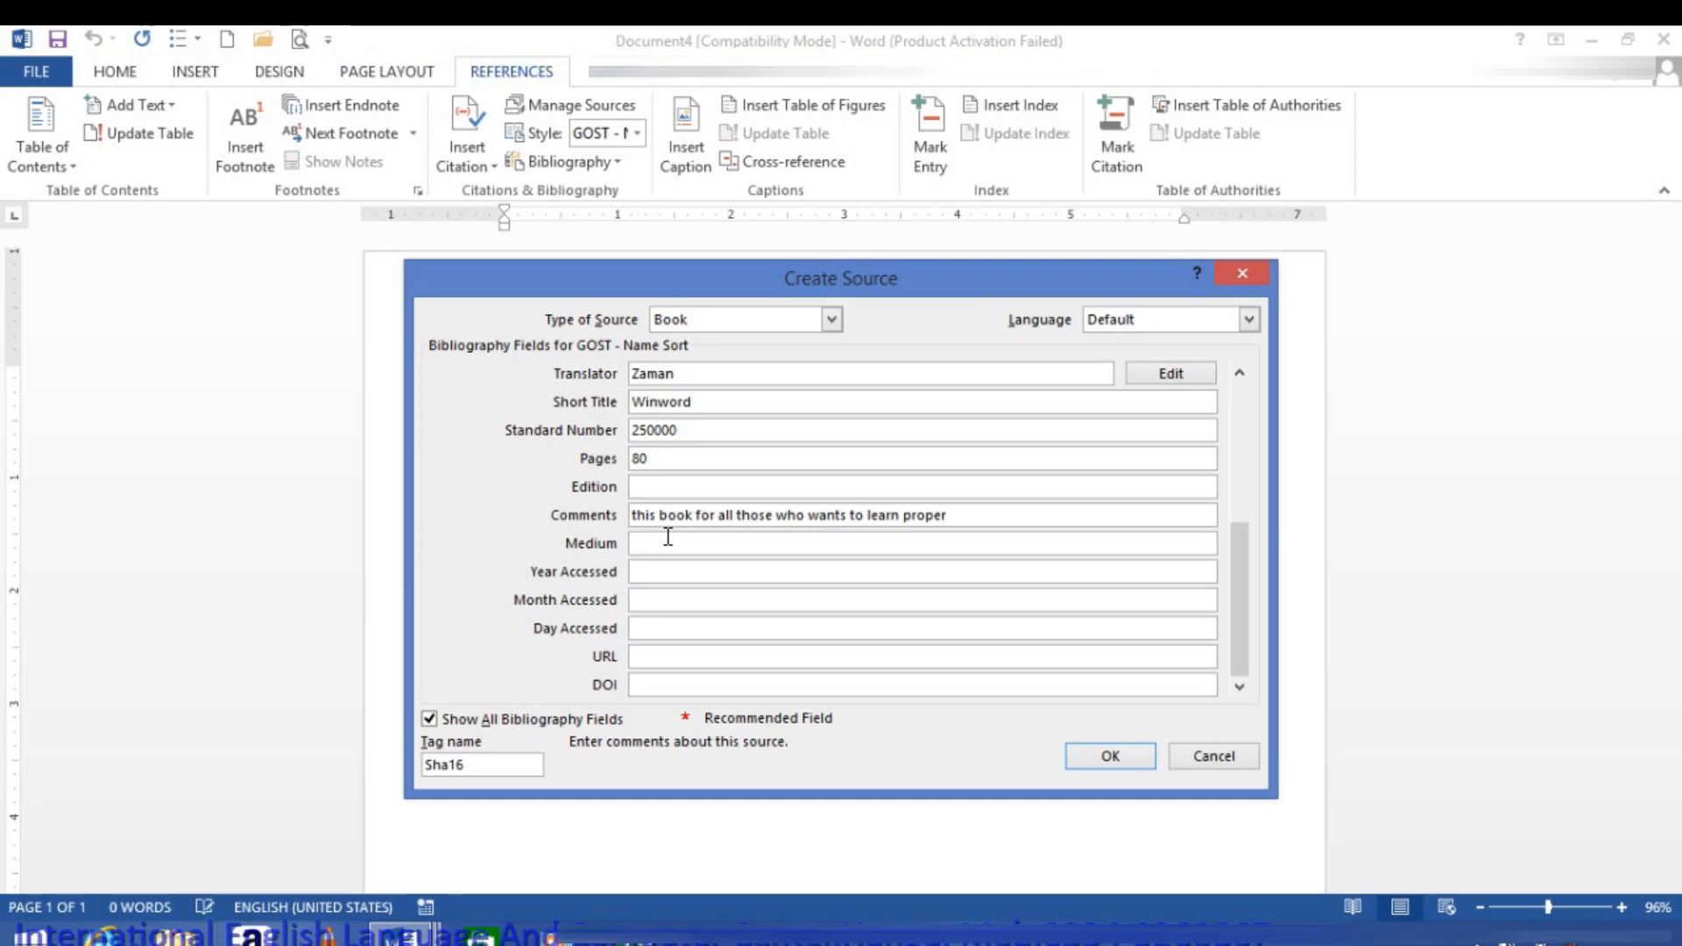
pyautogui.write(' E')
pyautogui.press('BackSpace')
pyautogui.write('computer')
pyautogui.click(1118, 757)
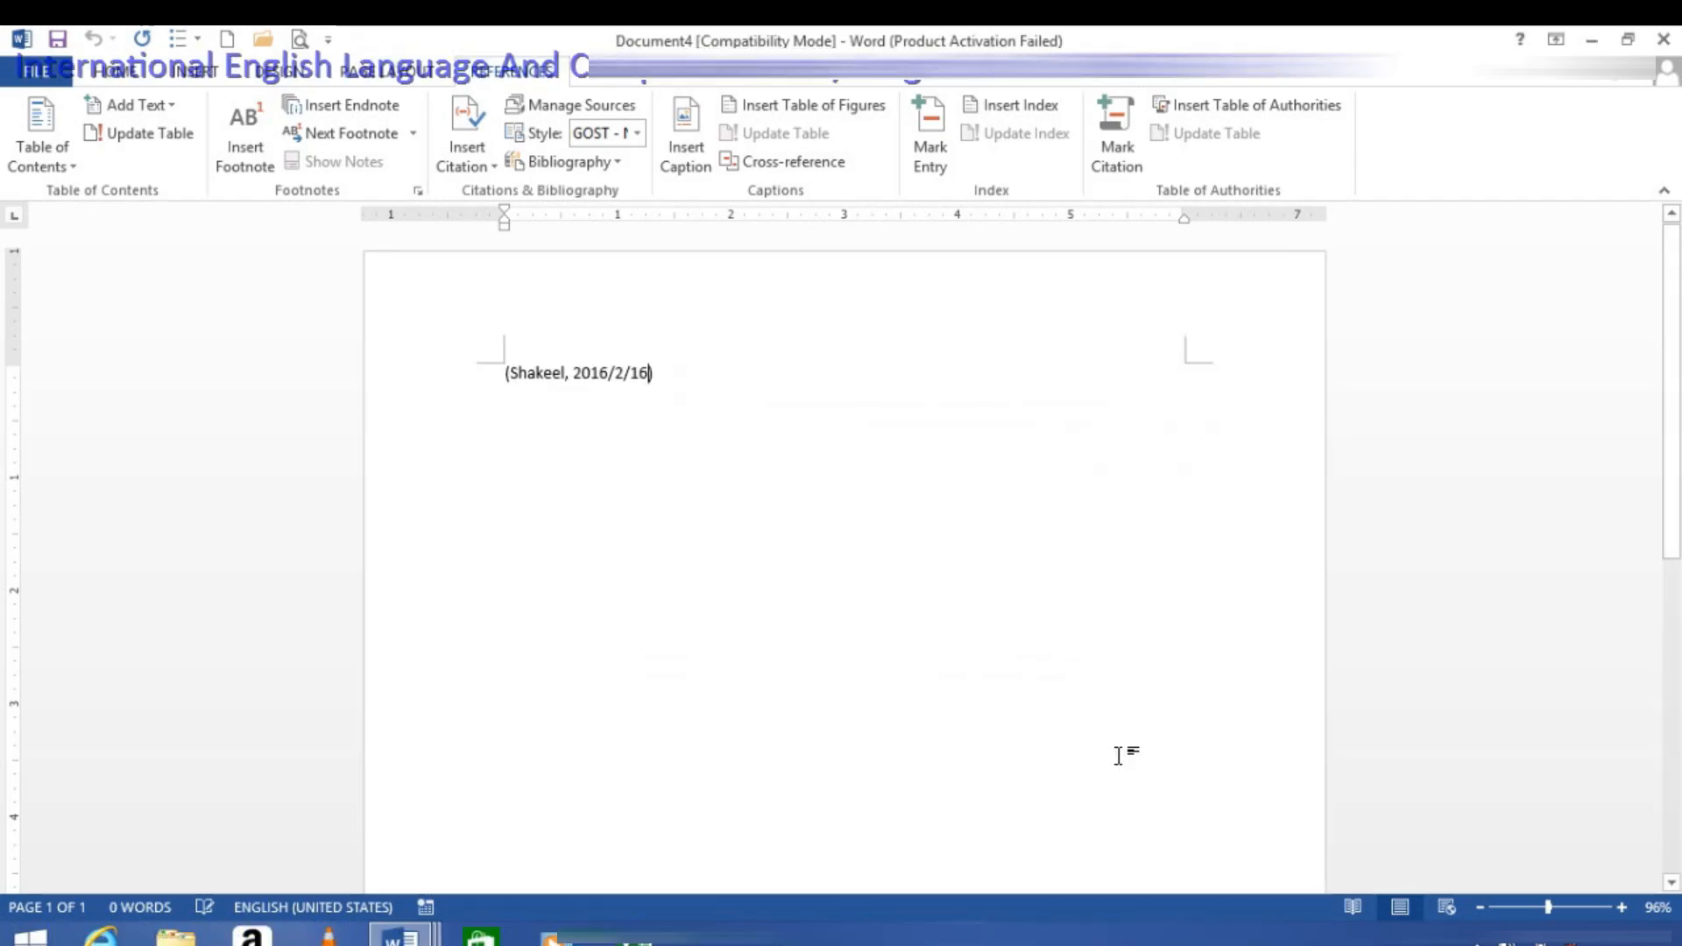
# Step: Delete the inserted citation from the page and look over the built-in bibliography designs
pyautogui.press('BackSpace')
pyautogui.press('BackSpace')
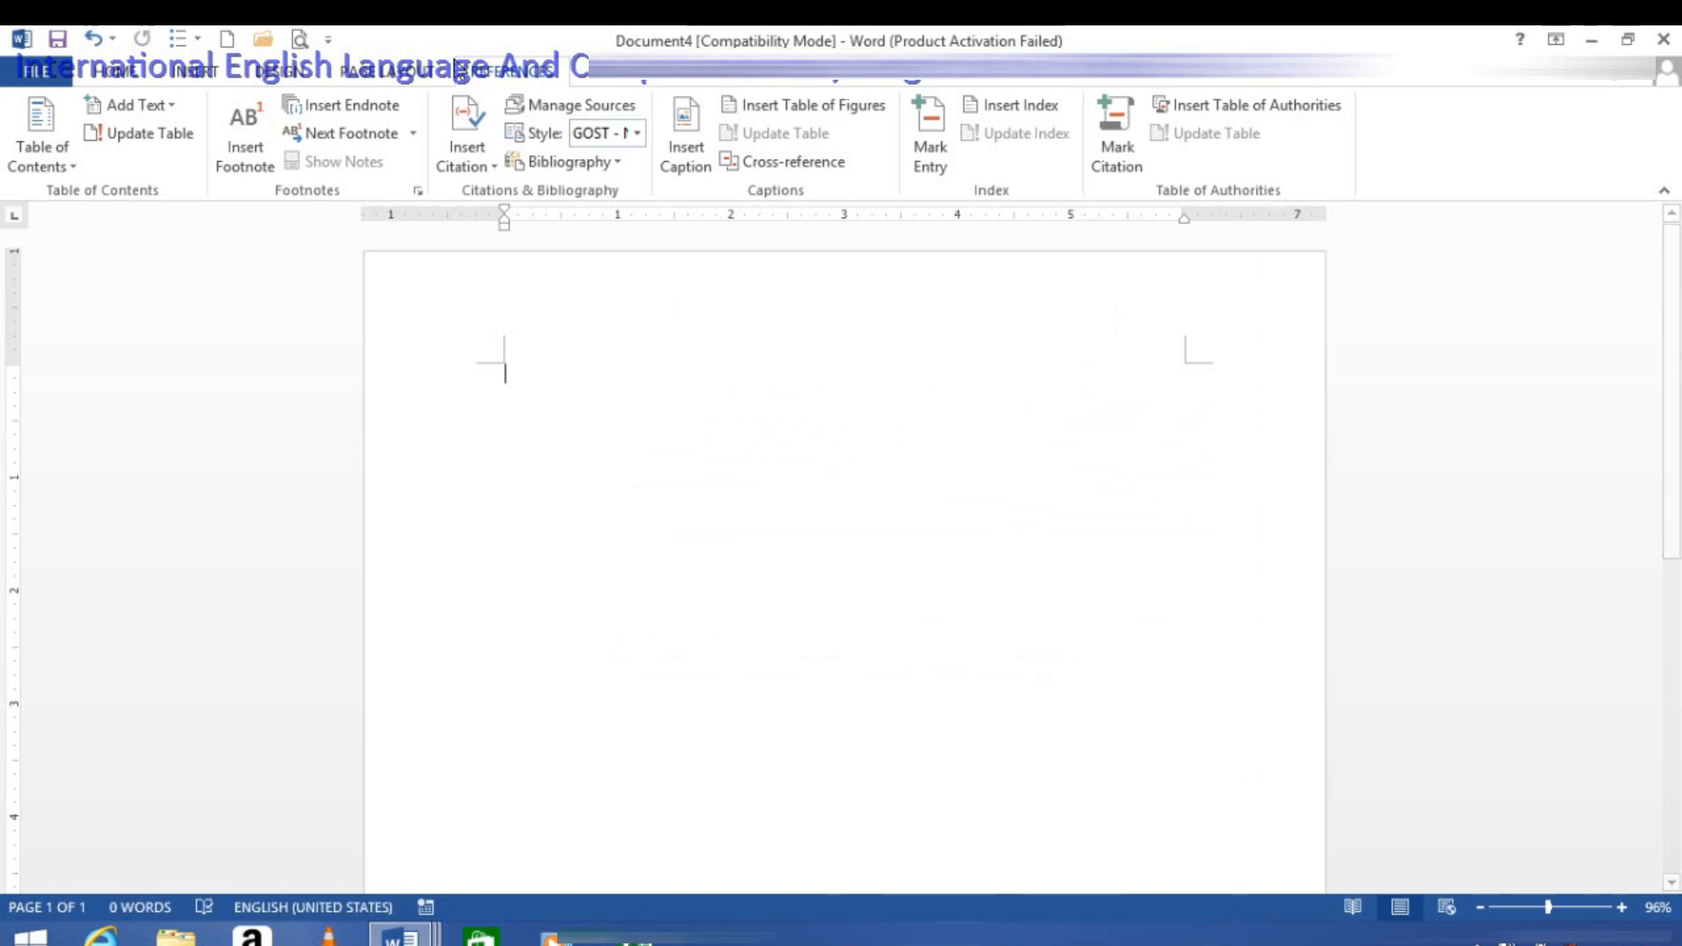
pyautogui.click(611, 167)
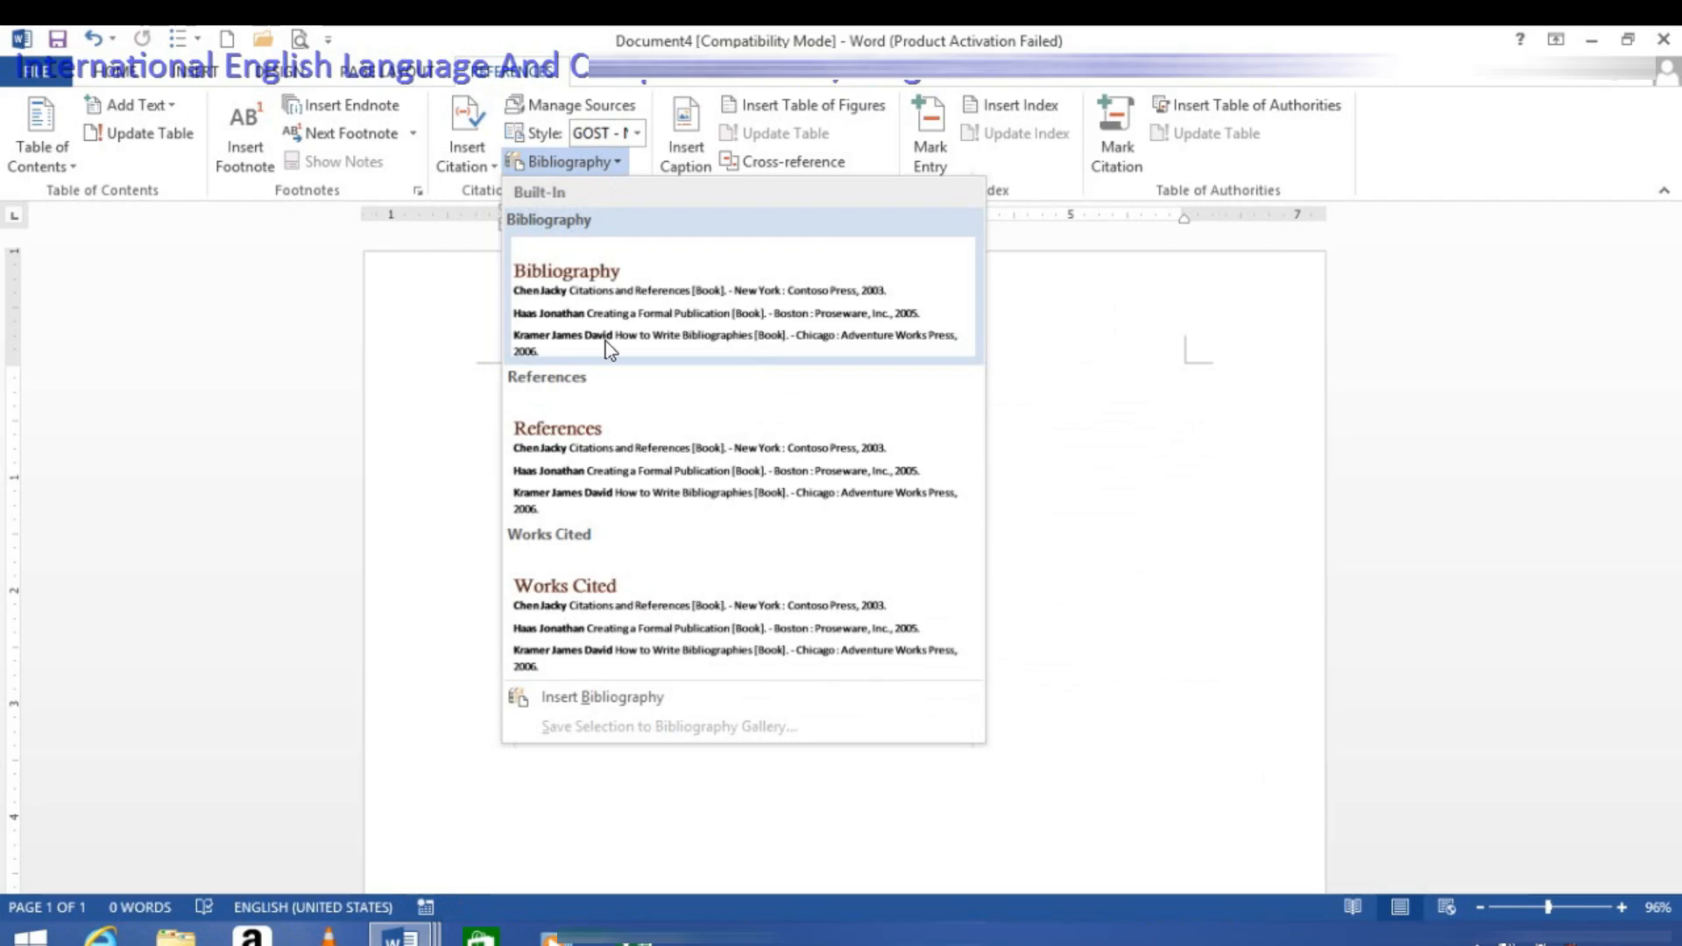
pyautogui.click(767, 745)
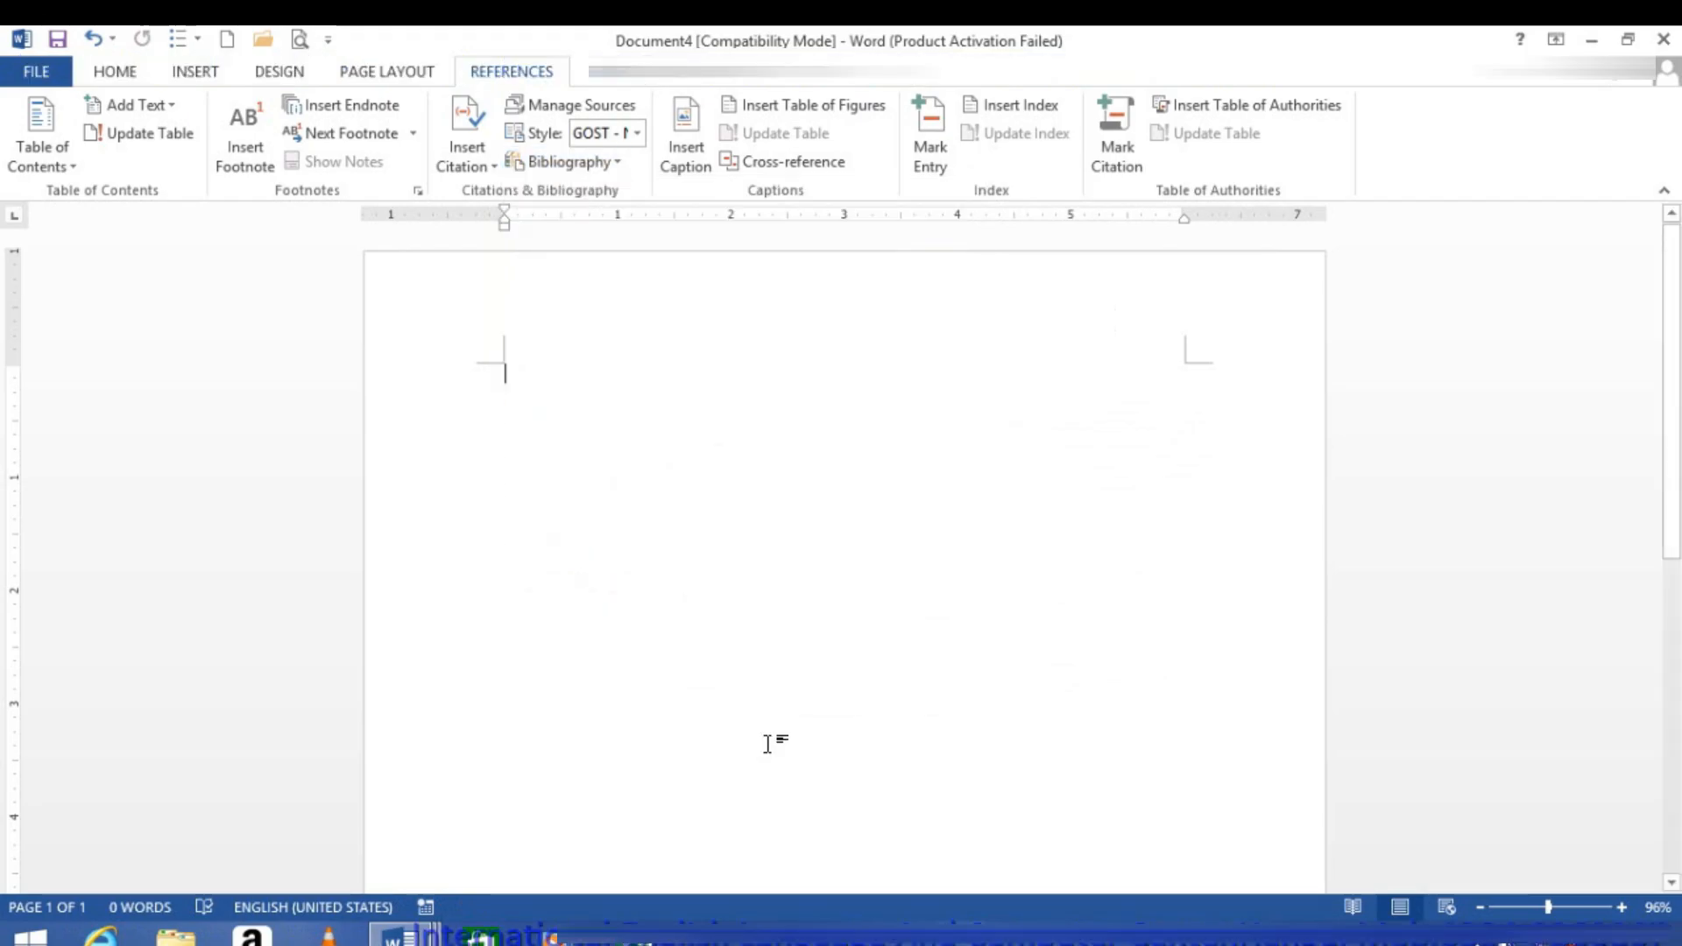
# Step: Insert the built-in Bibliography and References lists, and undo the References list
pyautogui.click(608, 162)
pyautogui.click(591, 346)
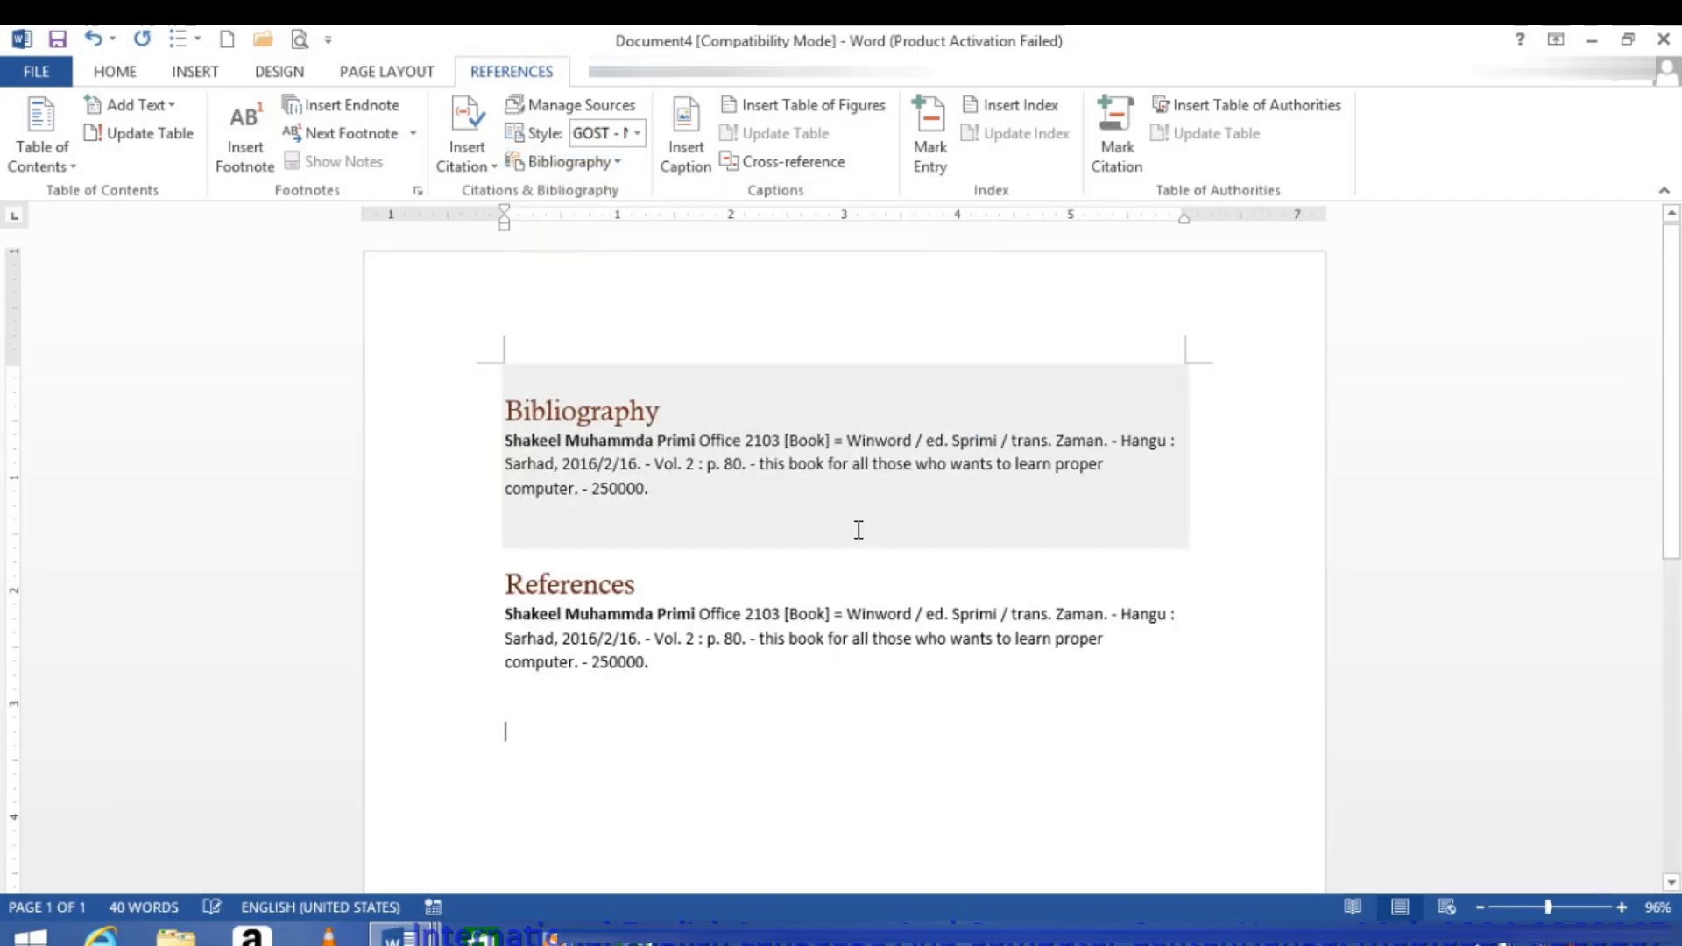
pyautogui.hotkey('ctrl', 'z')
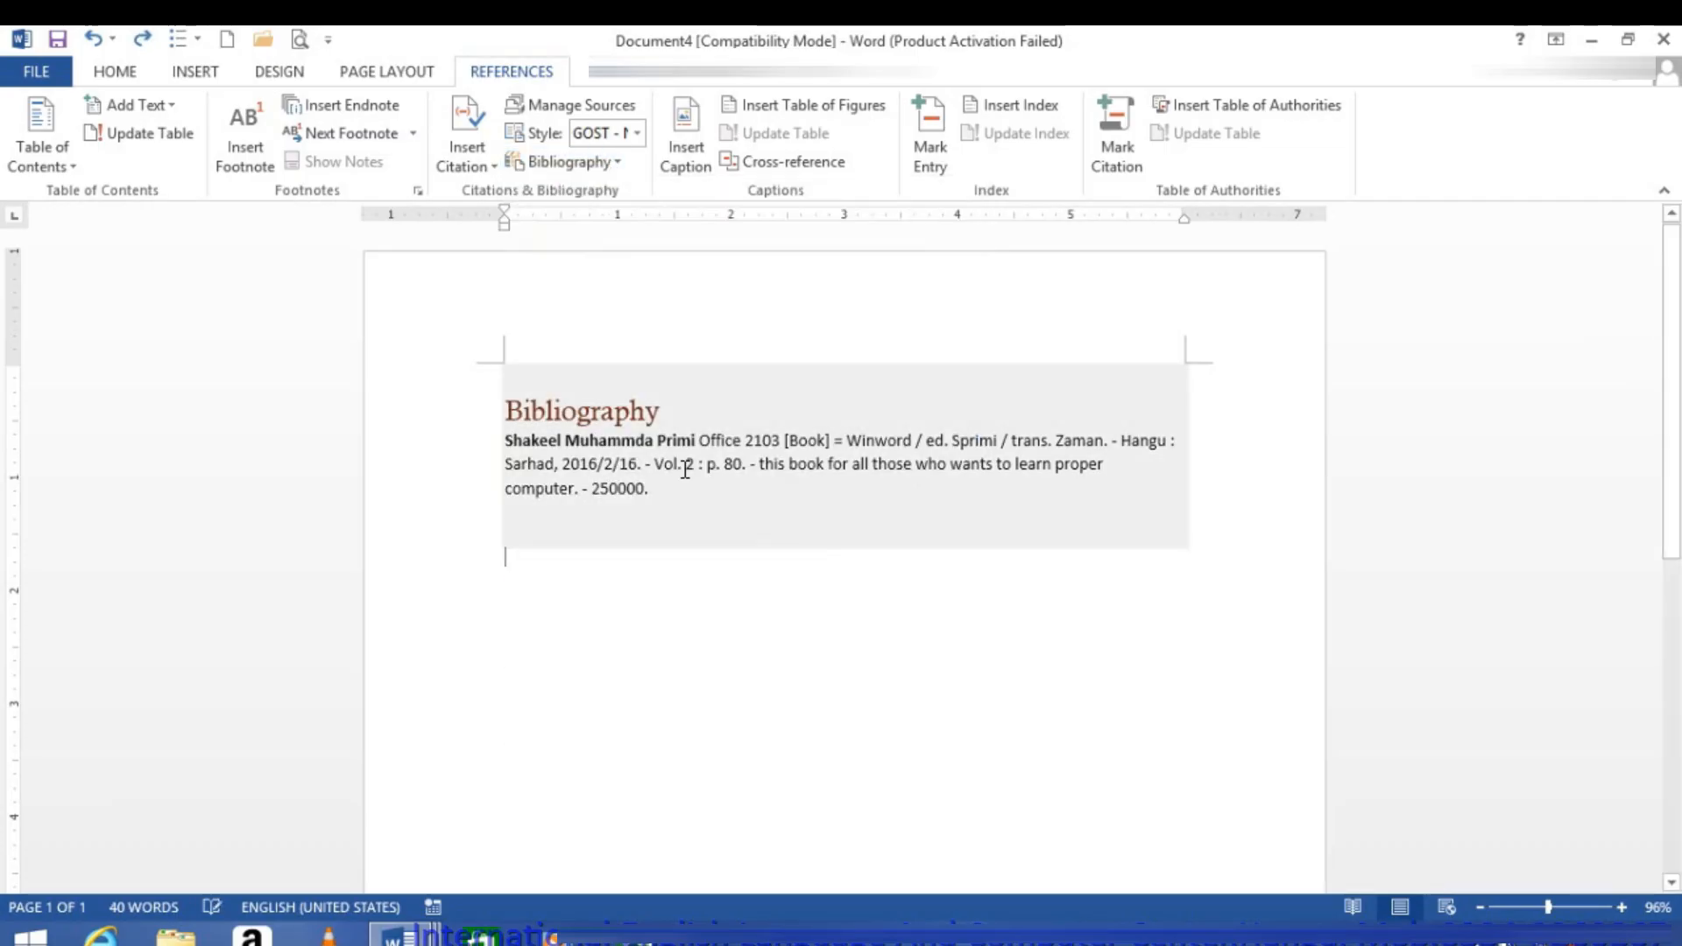
# Step: Change the citation and bibliography style to ISO 690 - Numerical Reference
pyautogui.click(639, 133)
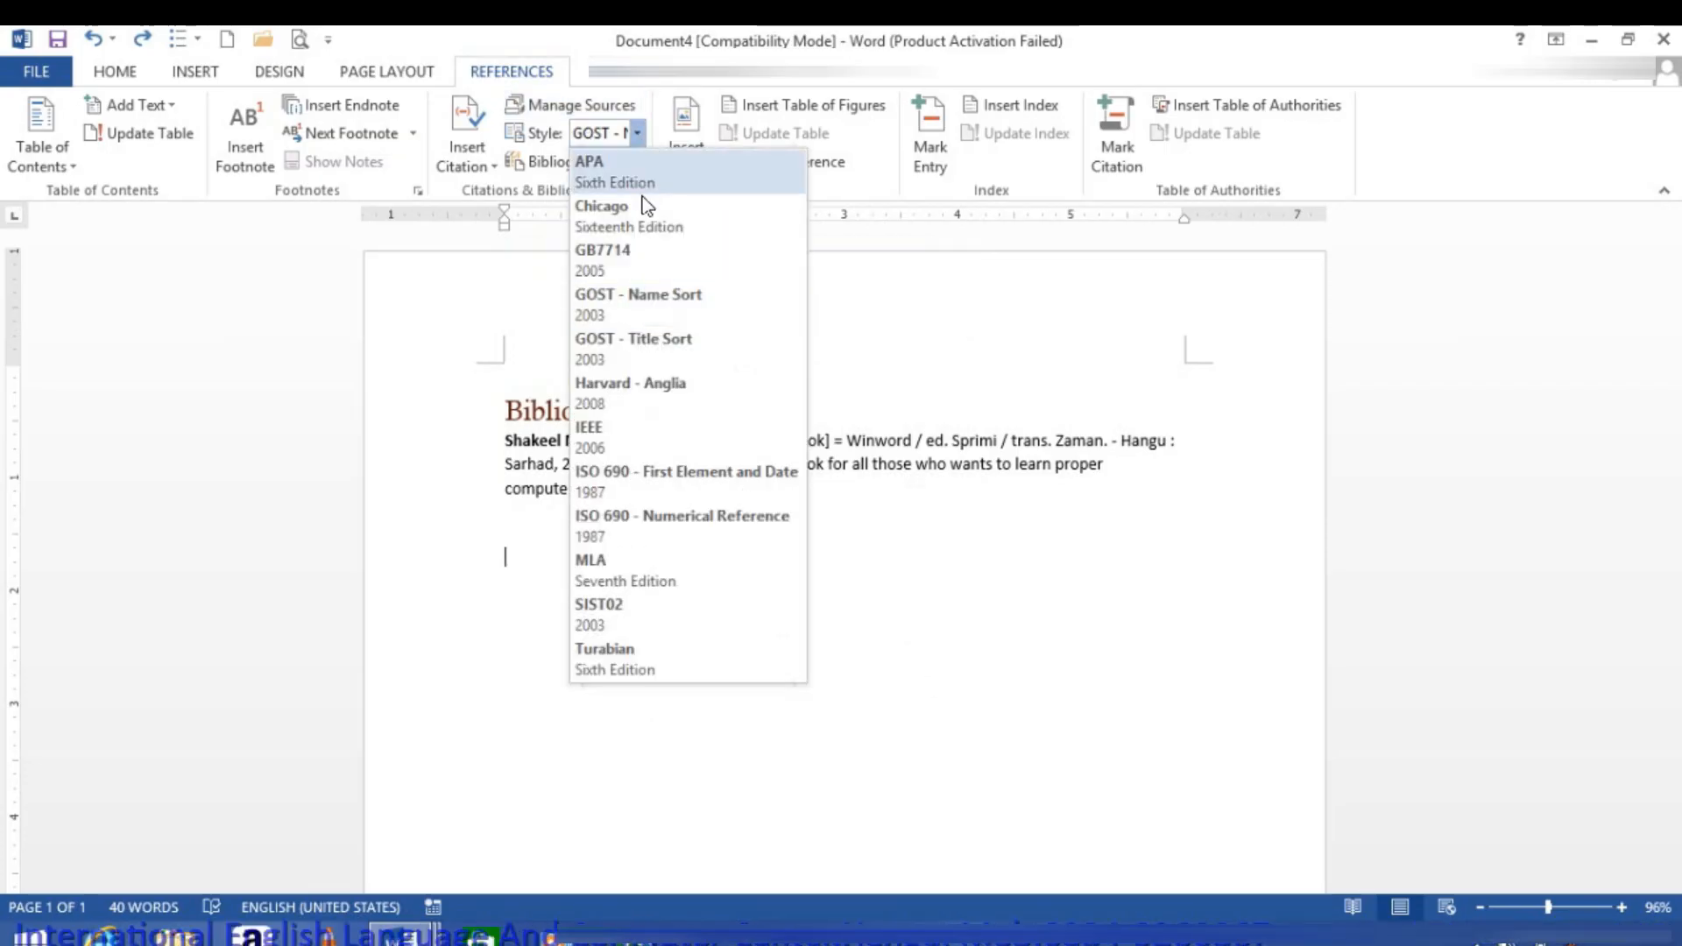
pyautogui.click(610, 524)
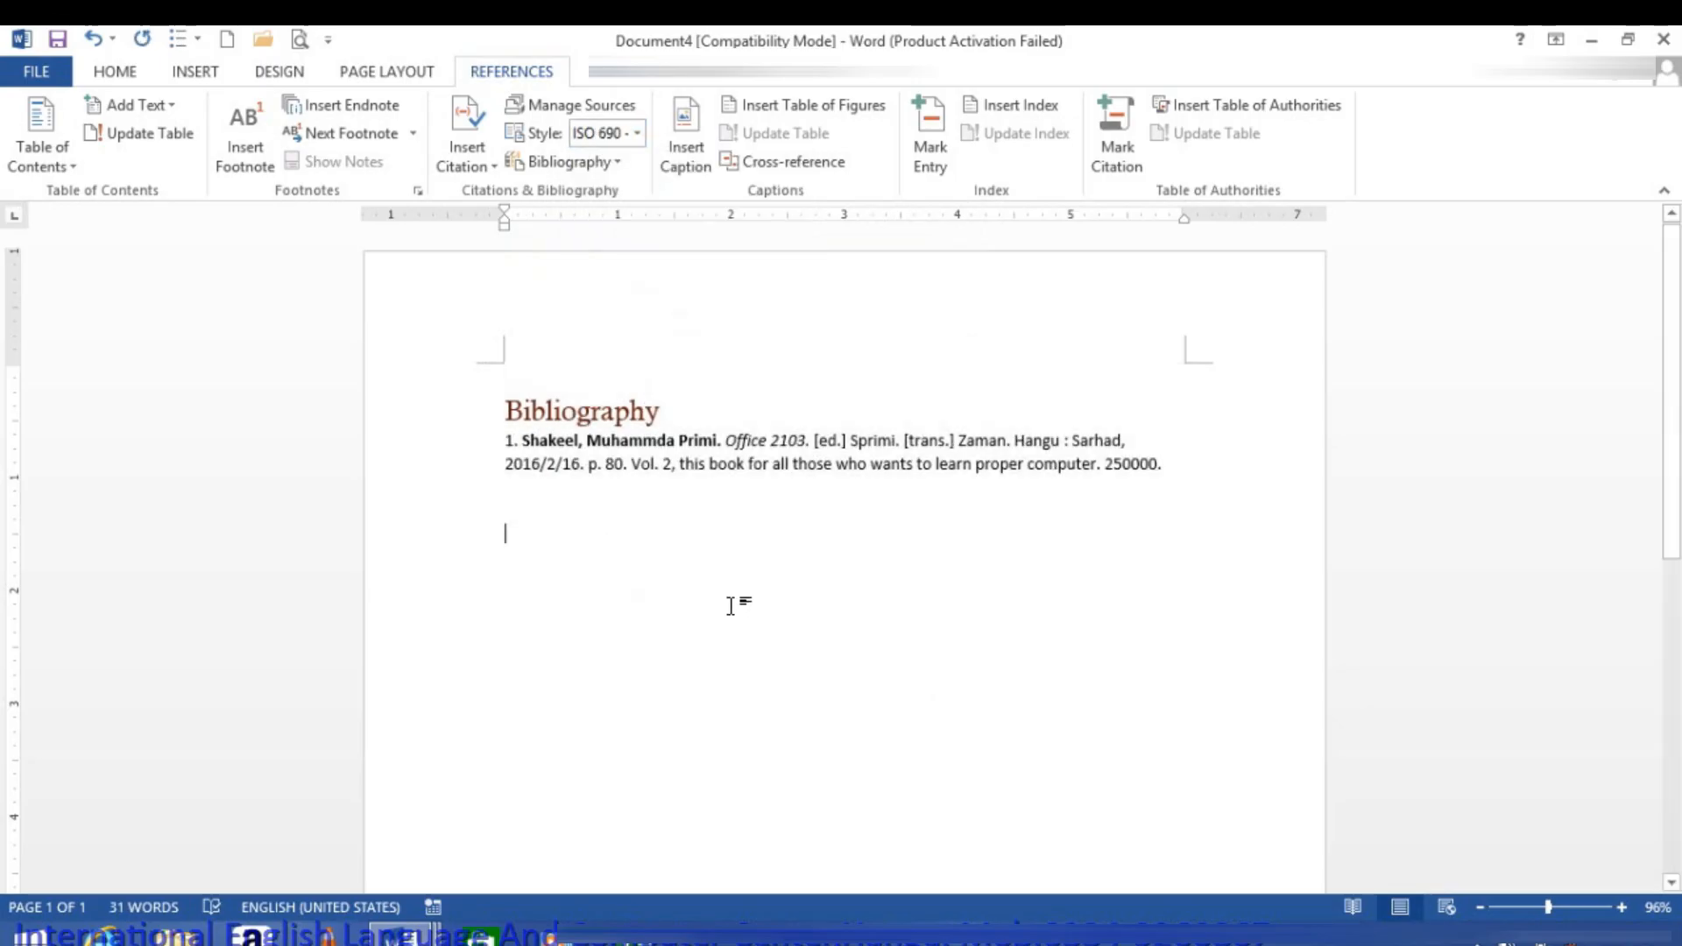
# Step: Generate sample paragraphs below the bibliography with =rand(100)
pyautogui.write('=r')
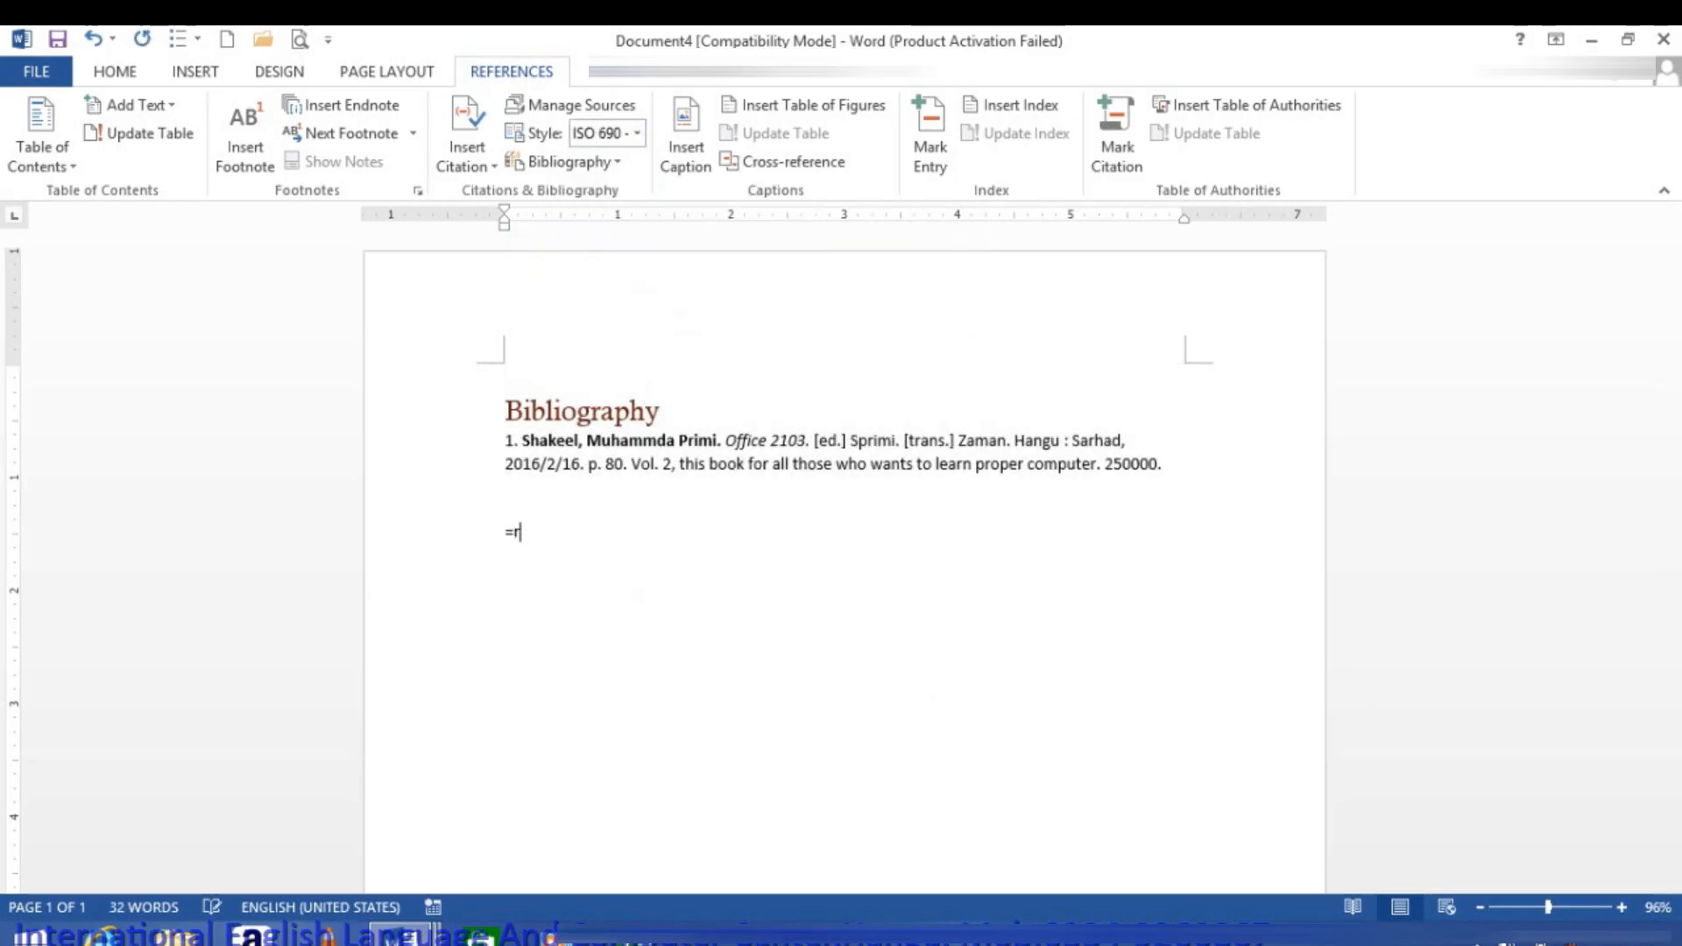
pyautogui.write('and(100')
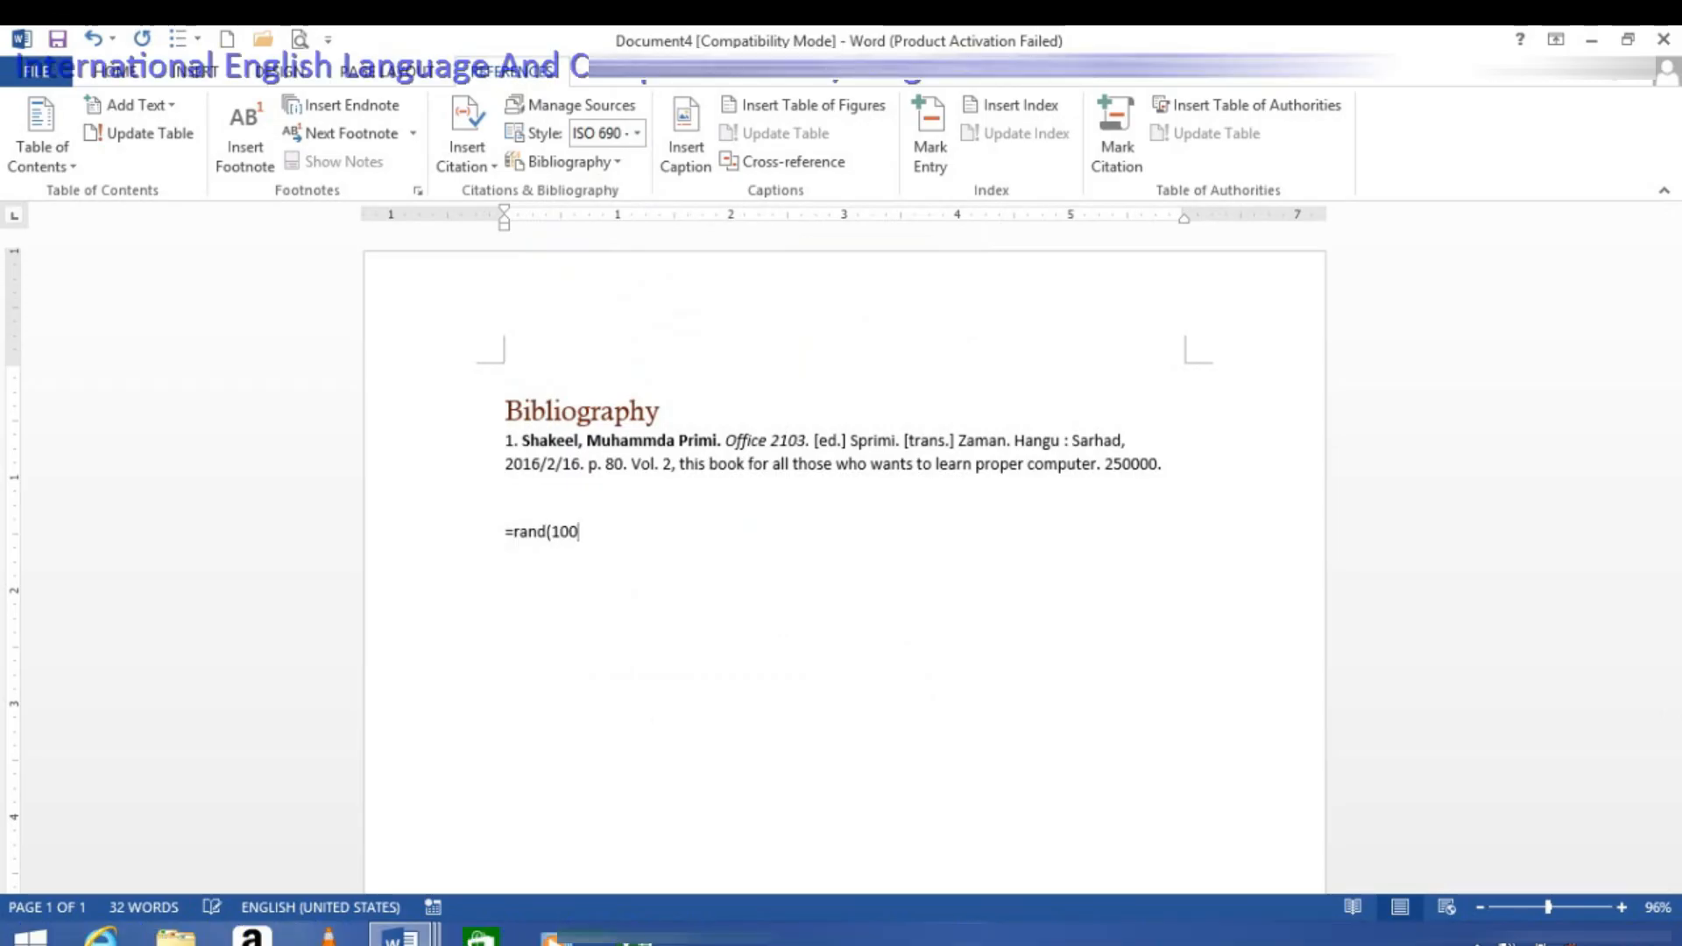
pyautogui.write(')')
pyautogui.press('Return')
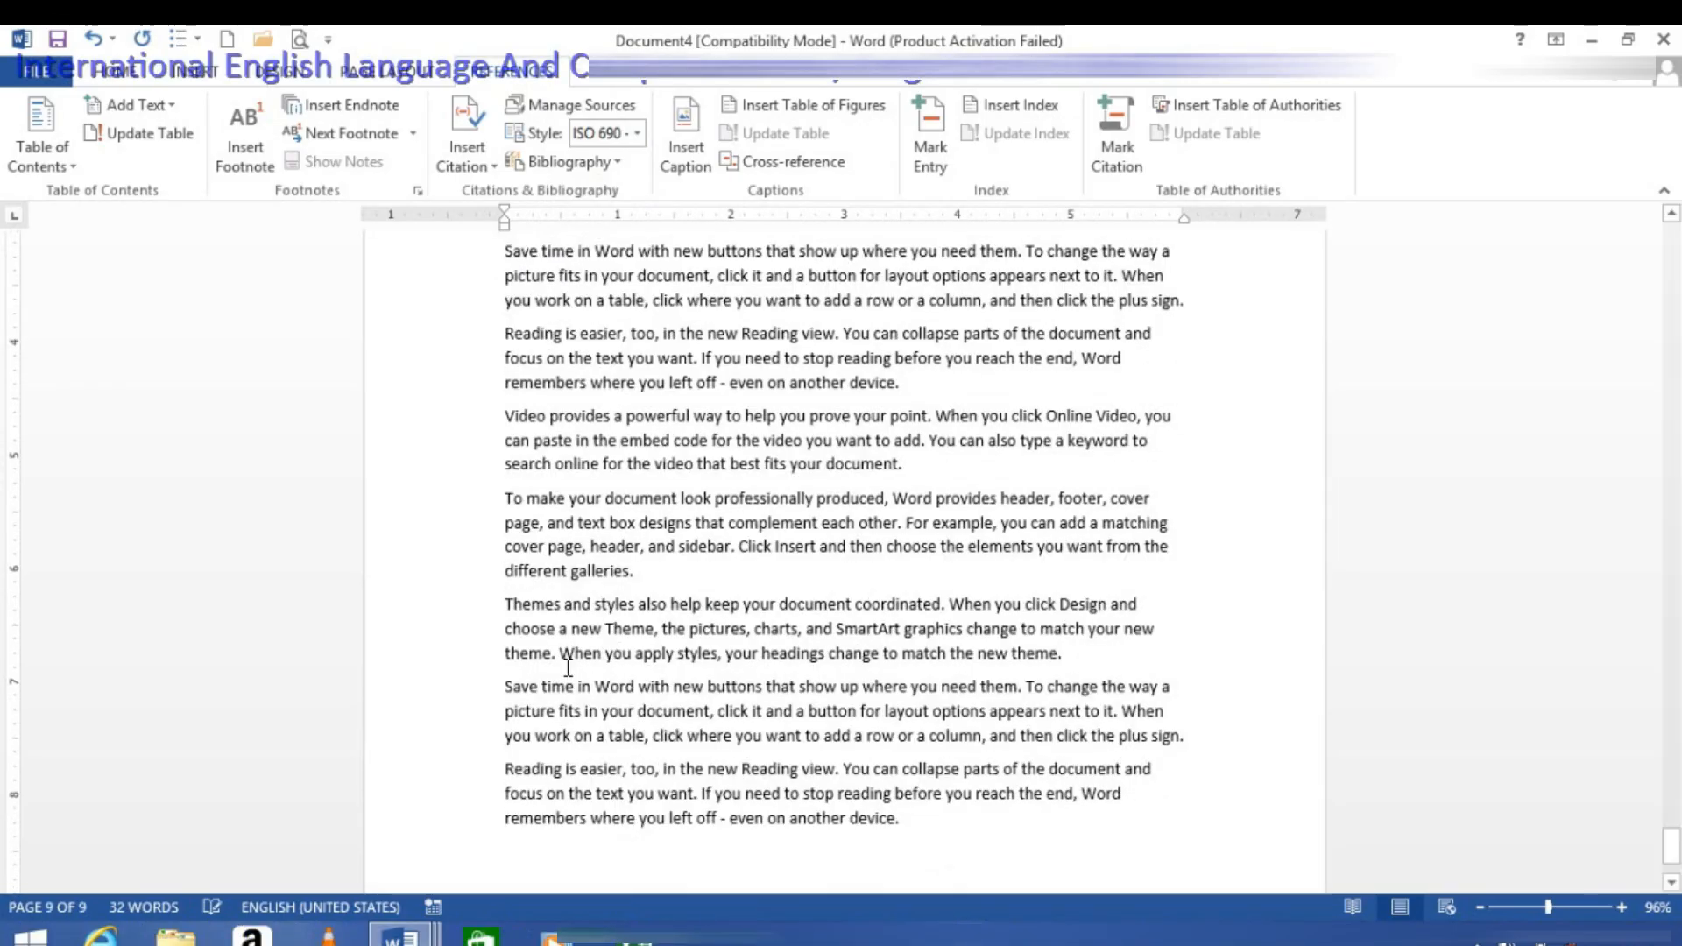
# Step: Select the bibliography entry at the document's beginning and examine the master and current source lists in the Source Manager
pyautogui.scroll(10, 613, 552)
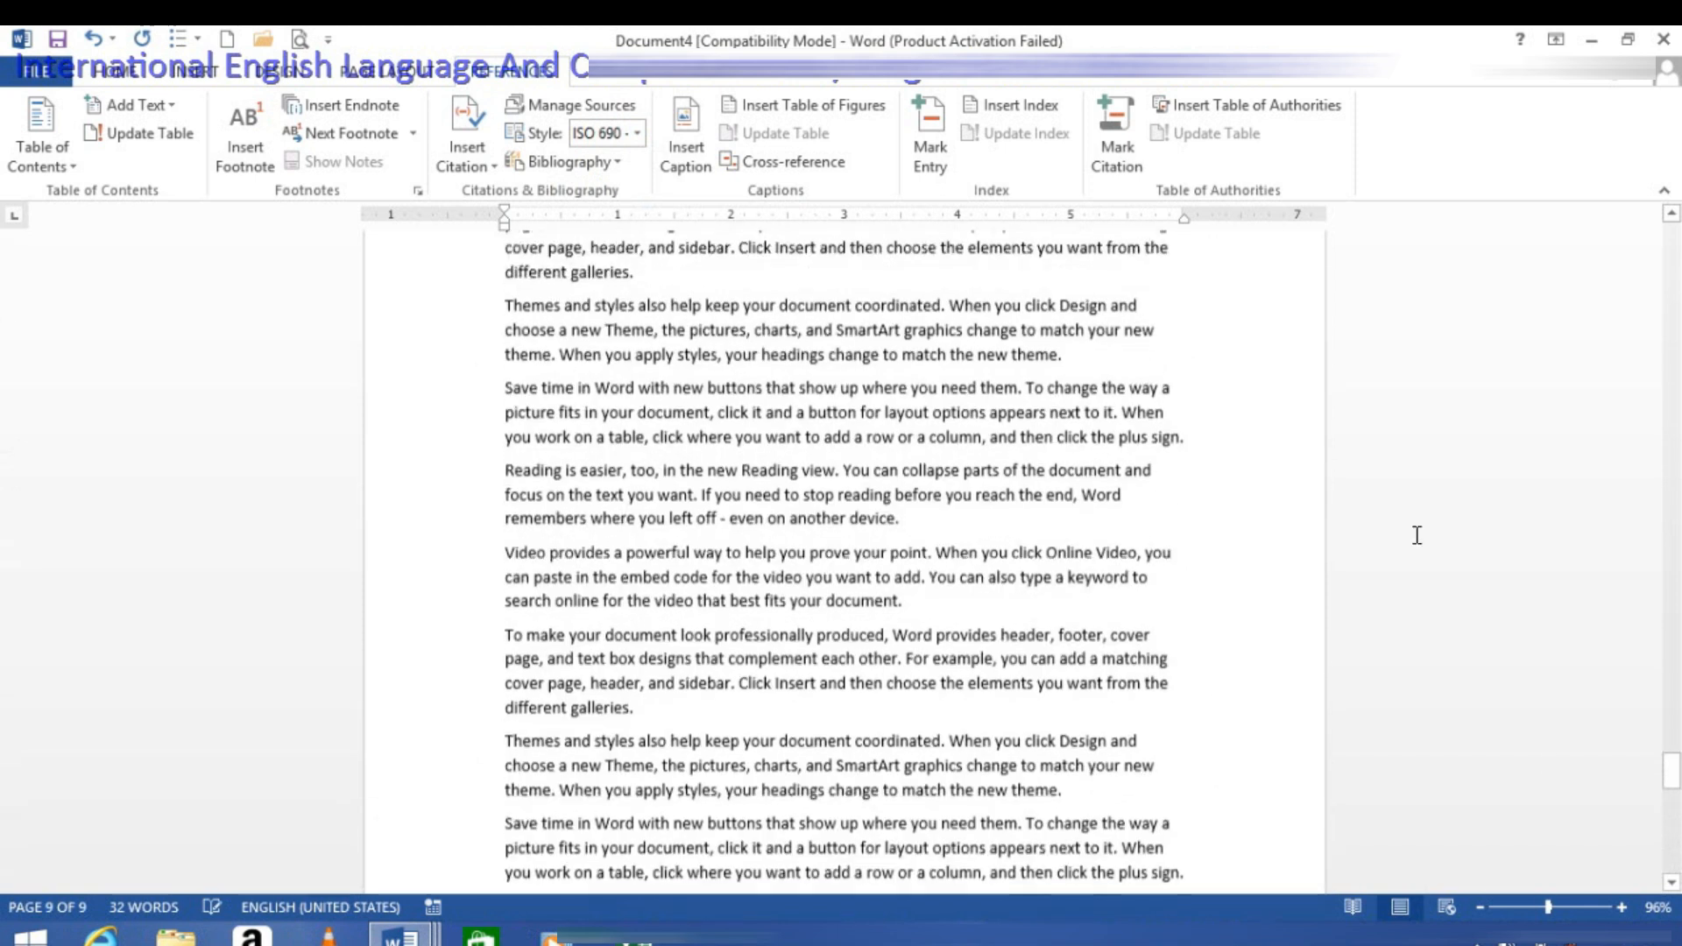
pyautogui.moveTo(1672, 778); pyautogui.dragTo(1622, 226)
pyautogui.click(710, 464)
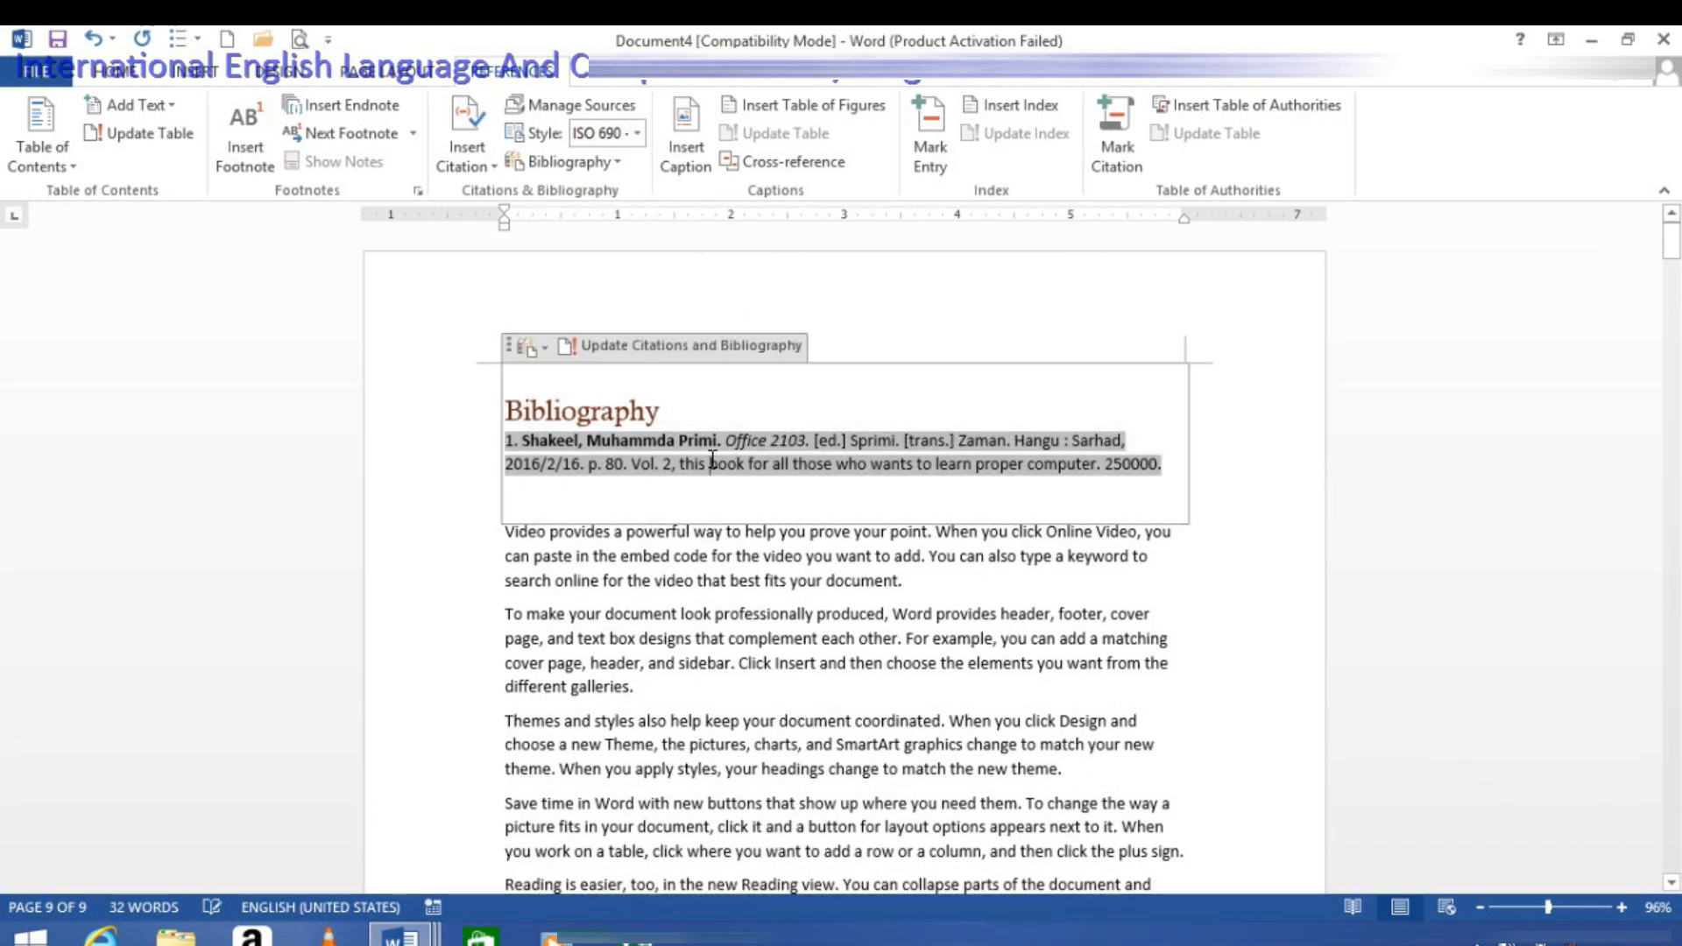
pyautogui.click(565, 105)
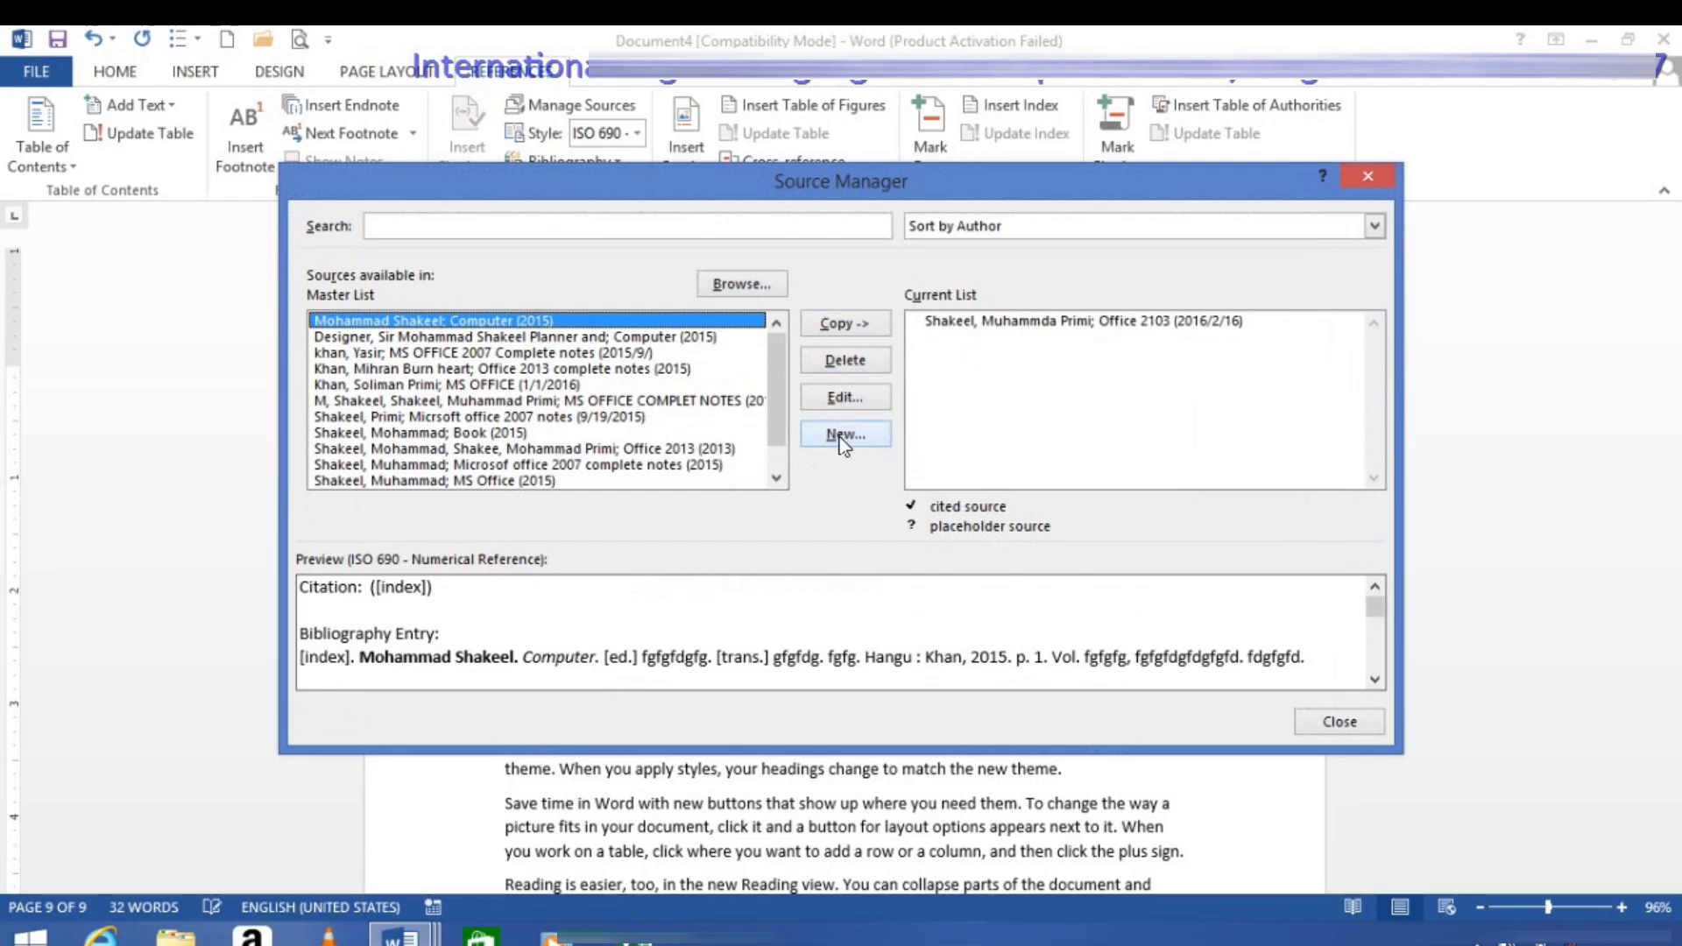
pyautogui.click(1369, 176)
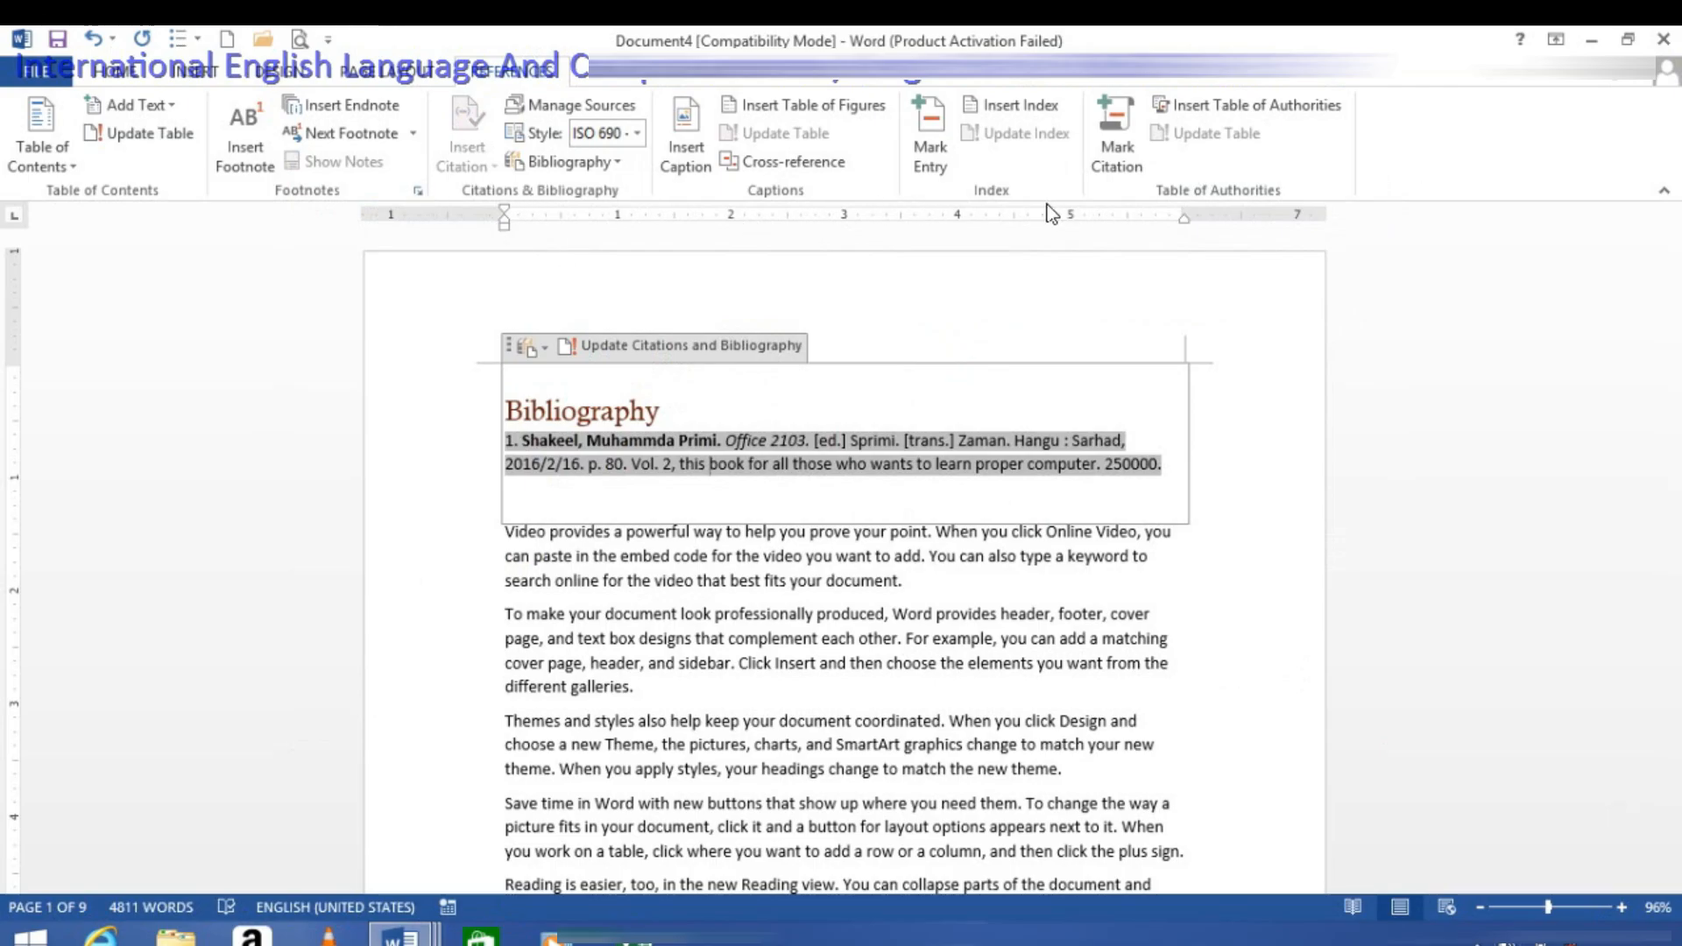
pyautogui.click(1476, 939)
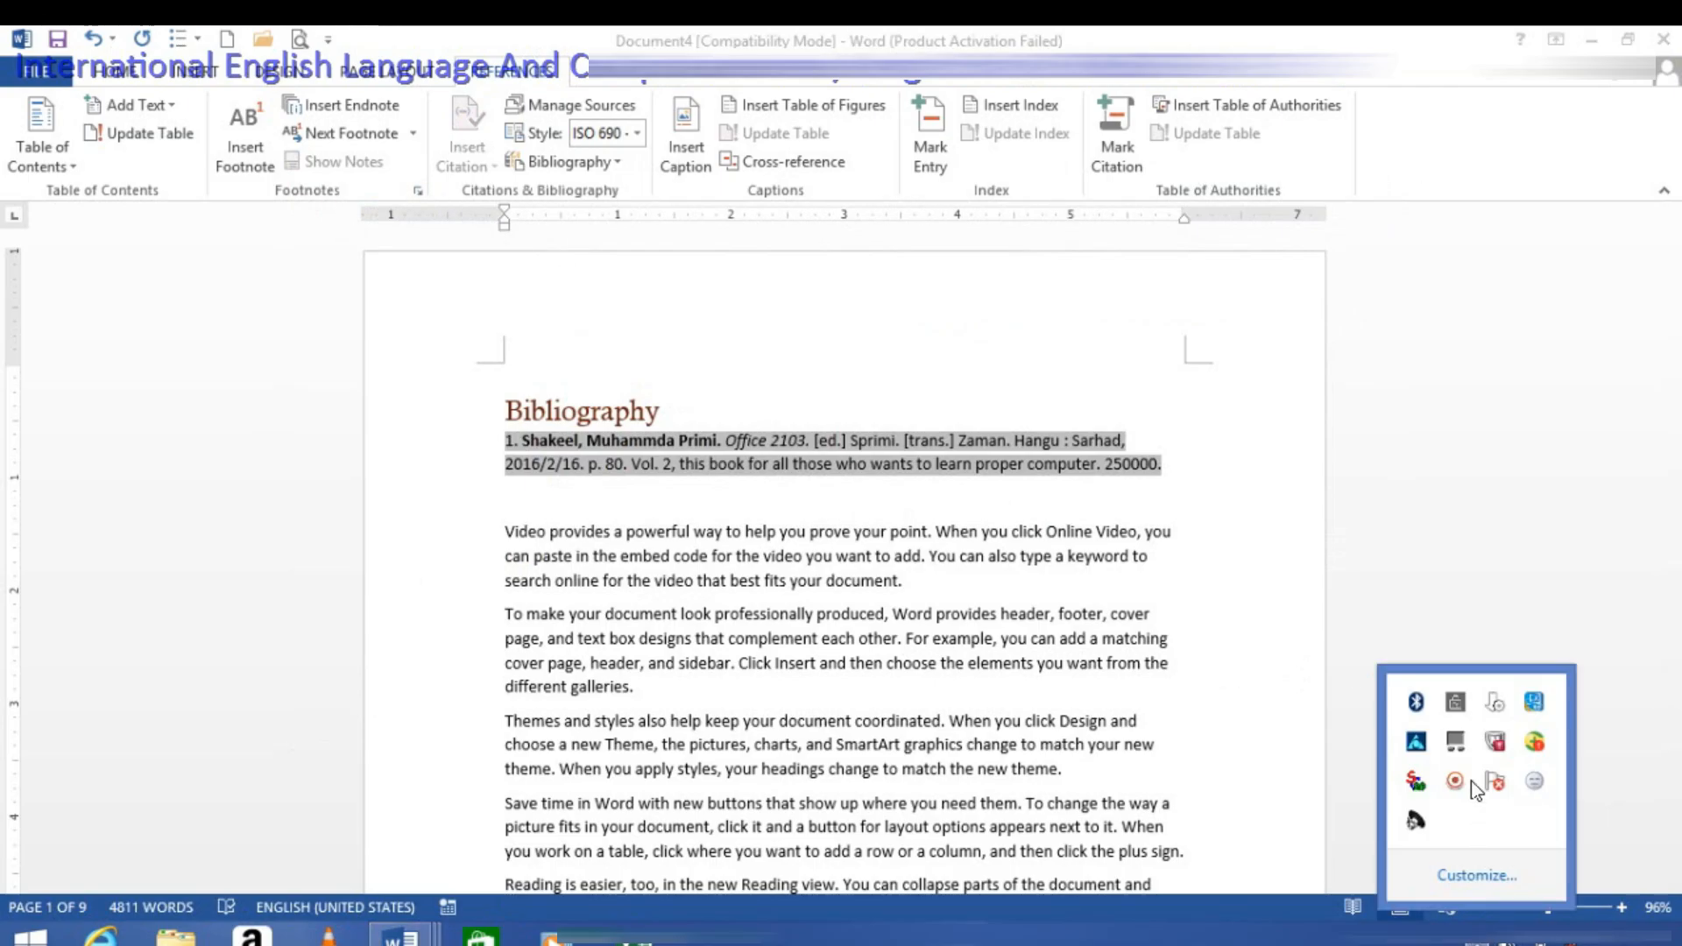